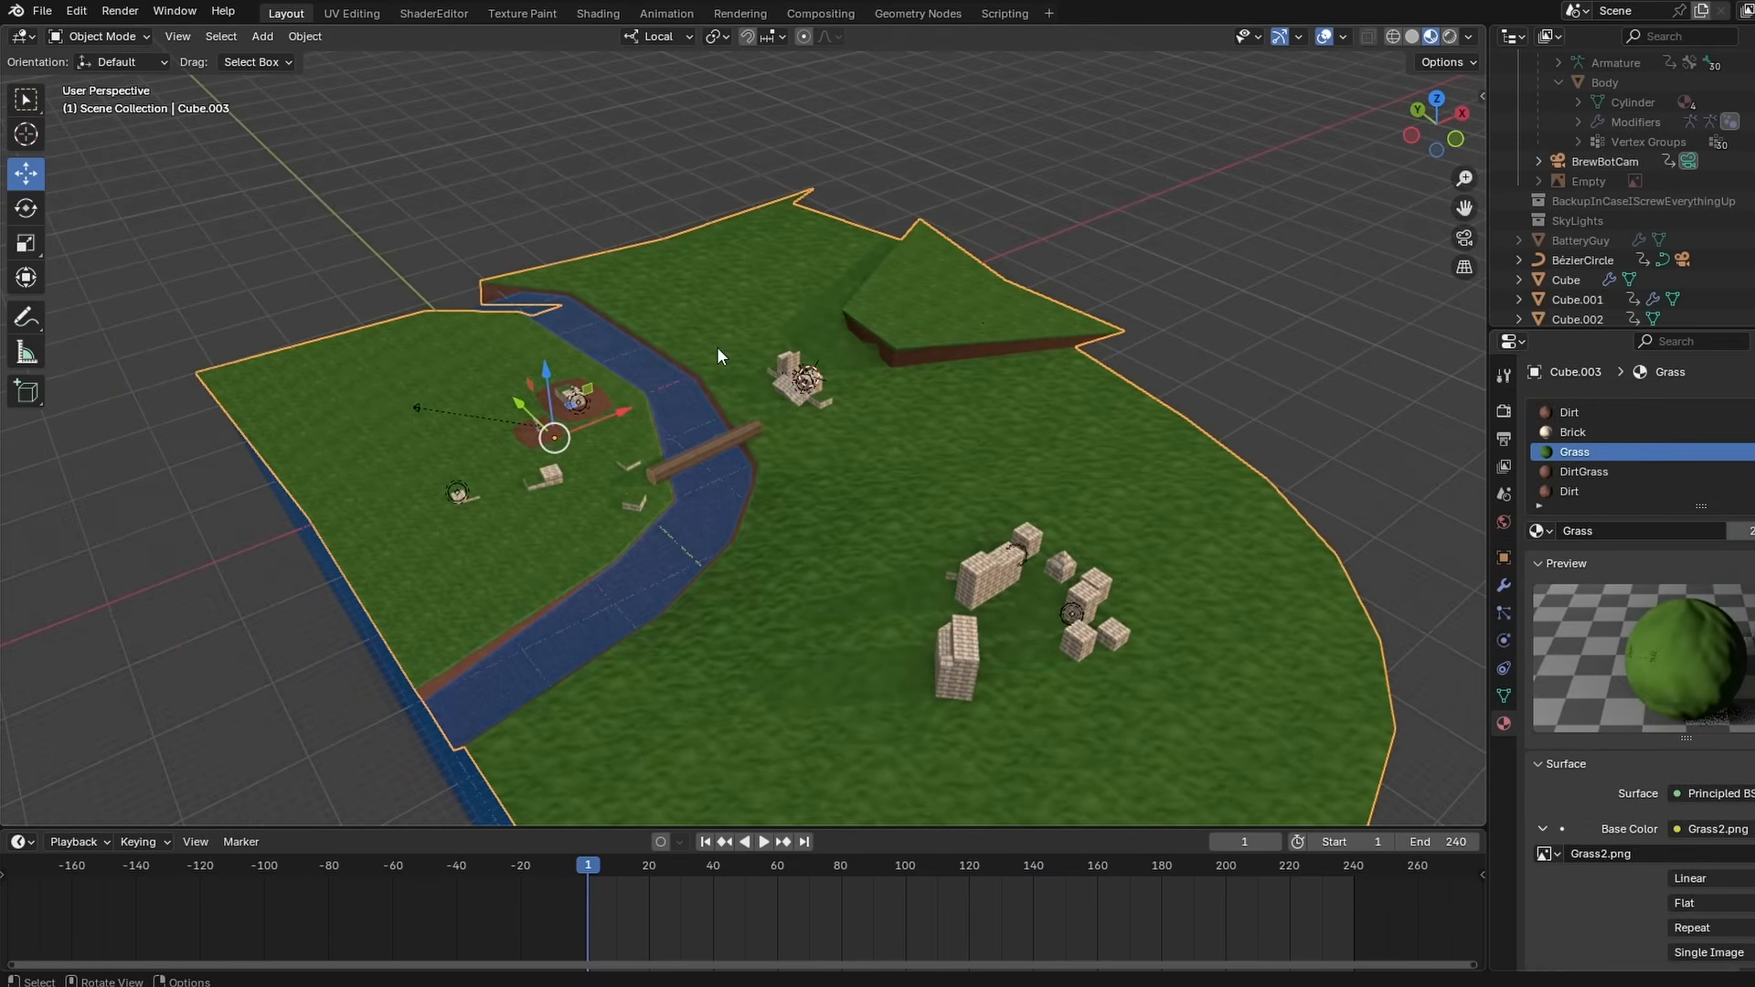
- Save the scene and show the whole grass terrain from directly above
key("ctrl+s")
scroll(716, 347, "down", 4)
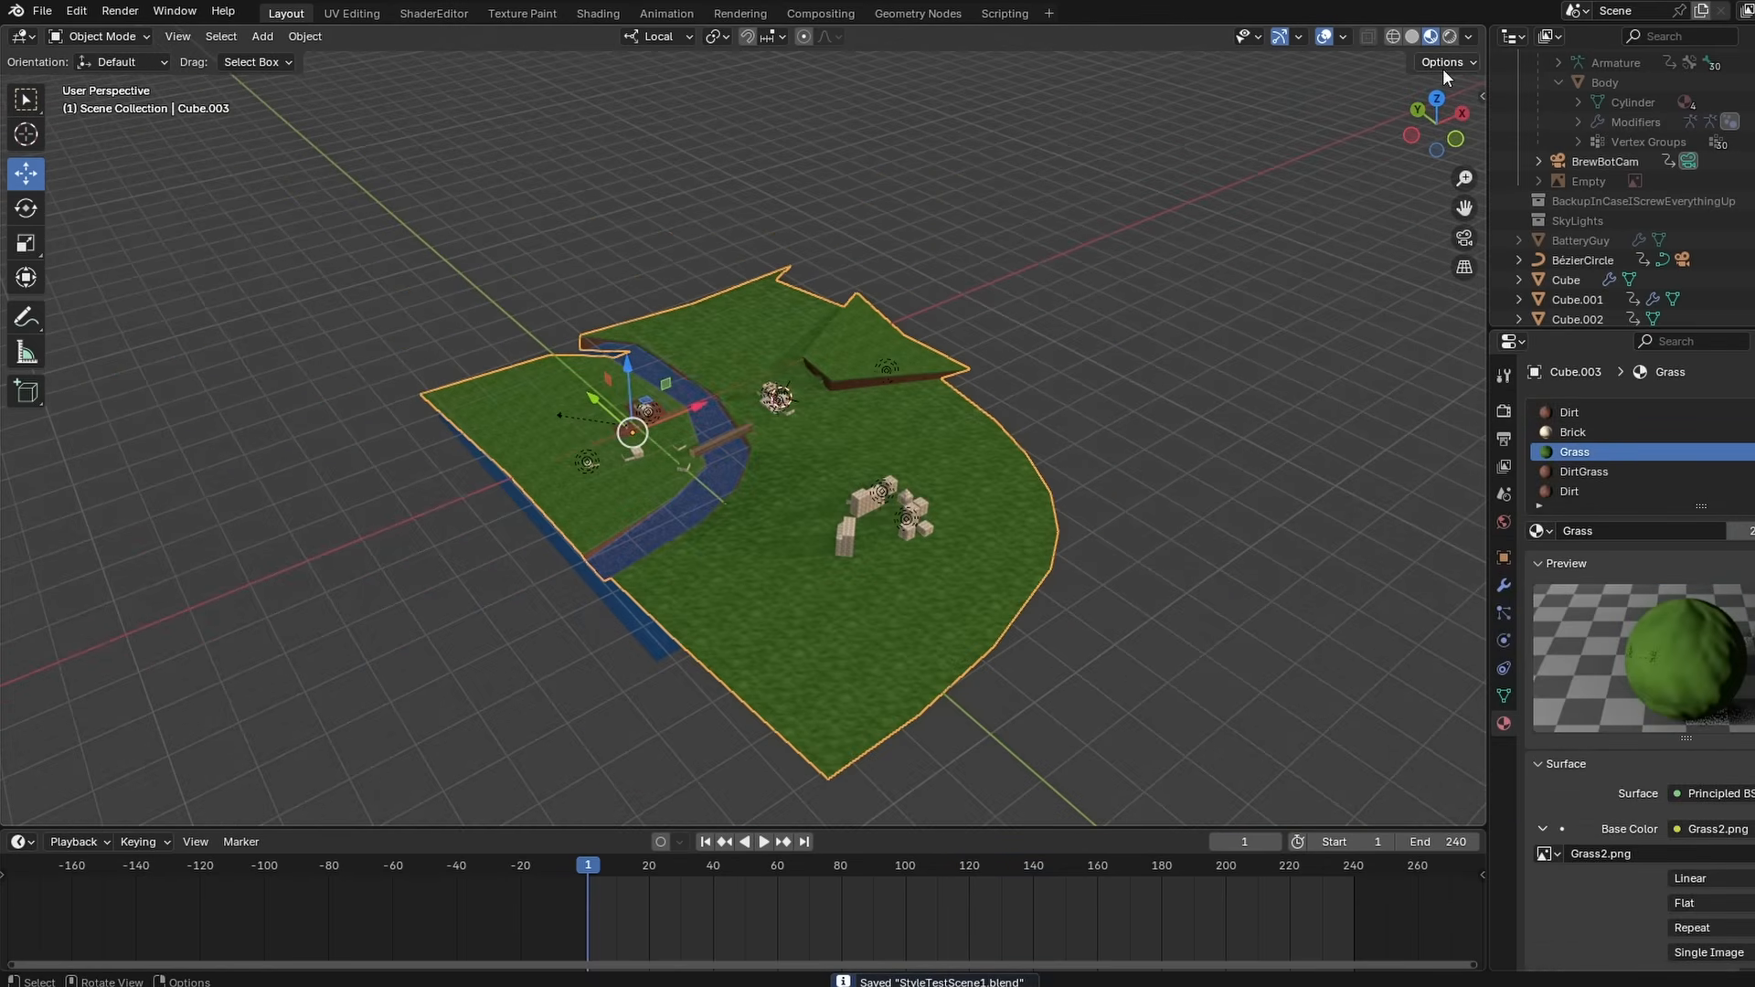
middle_click_drag(818, 302, 714, 402)
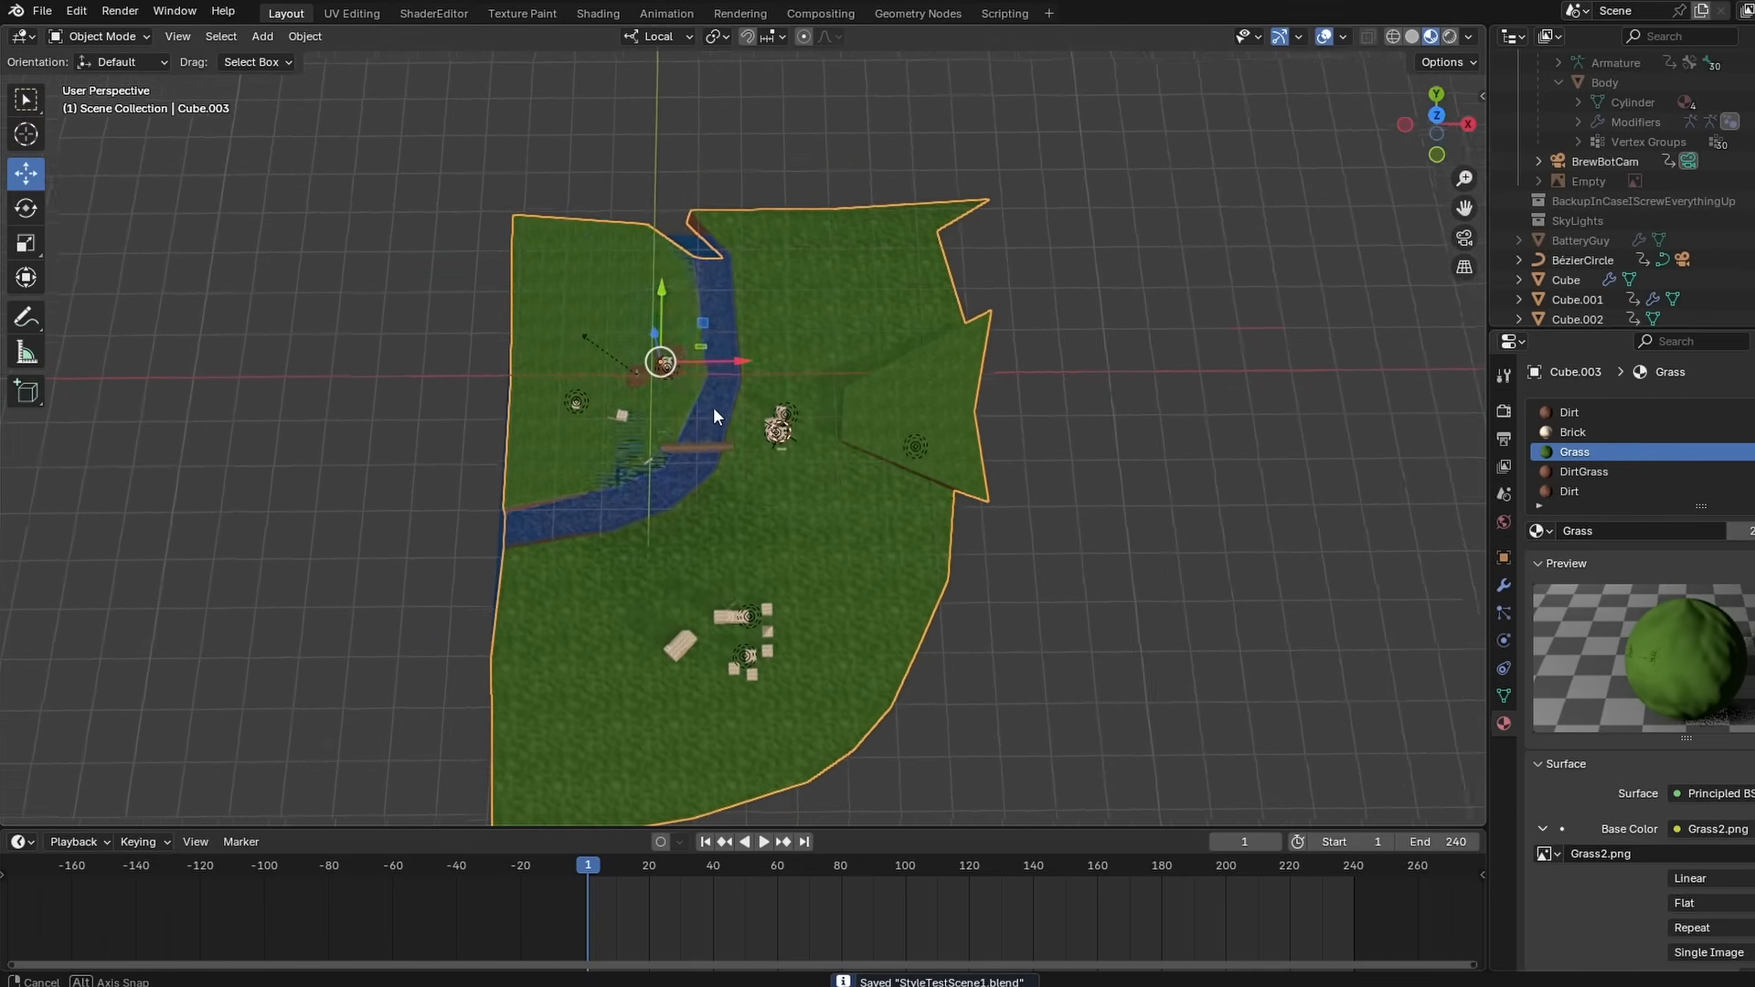
left_click(1436, 119)
scroll(125, 240, "down", 4)
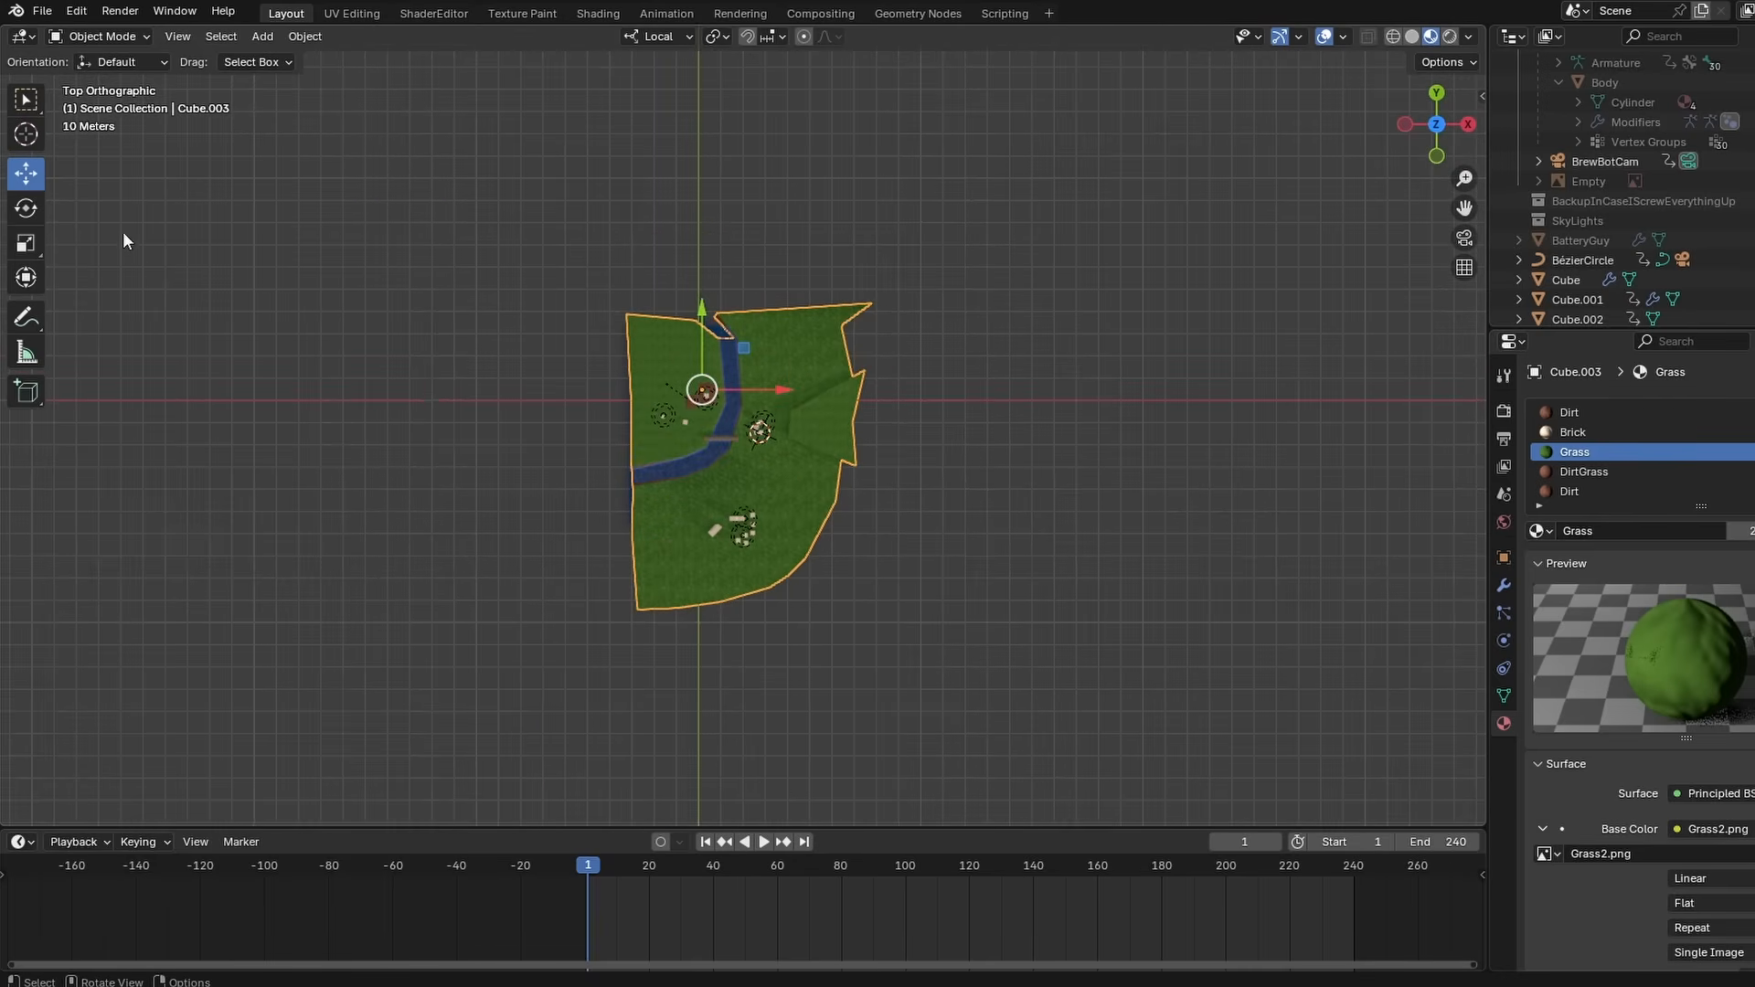
- Annotate an inner and an outer boundary curve of a wide path sweeping around the terrain's north-east and east sides
left_click(26, 317)
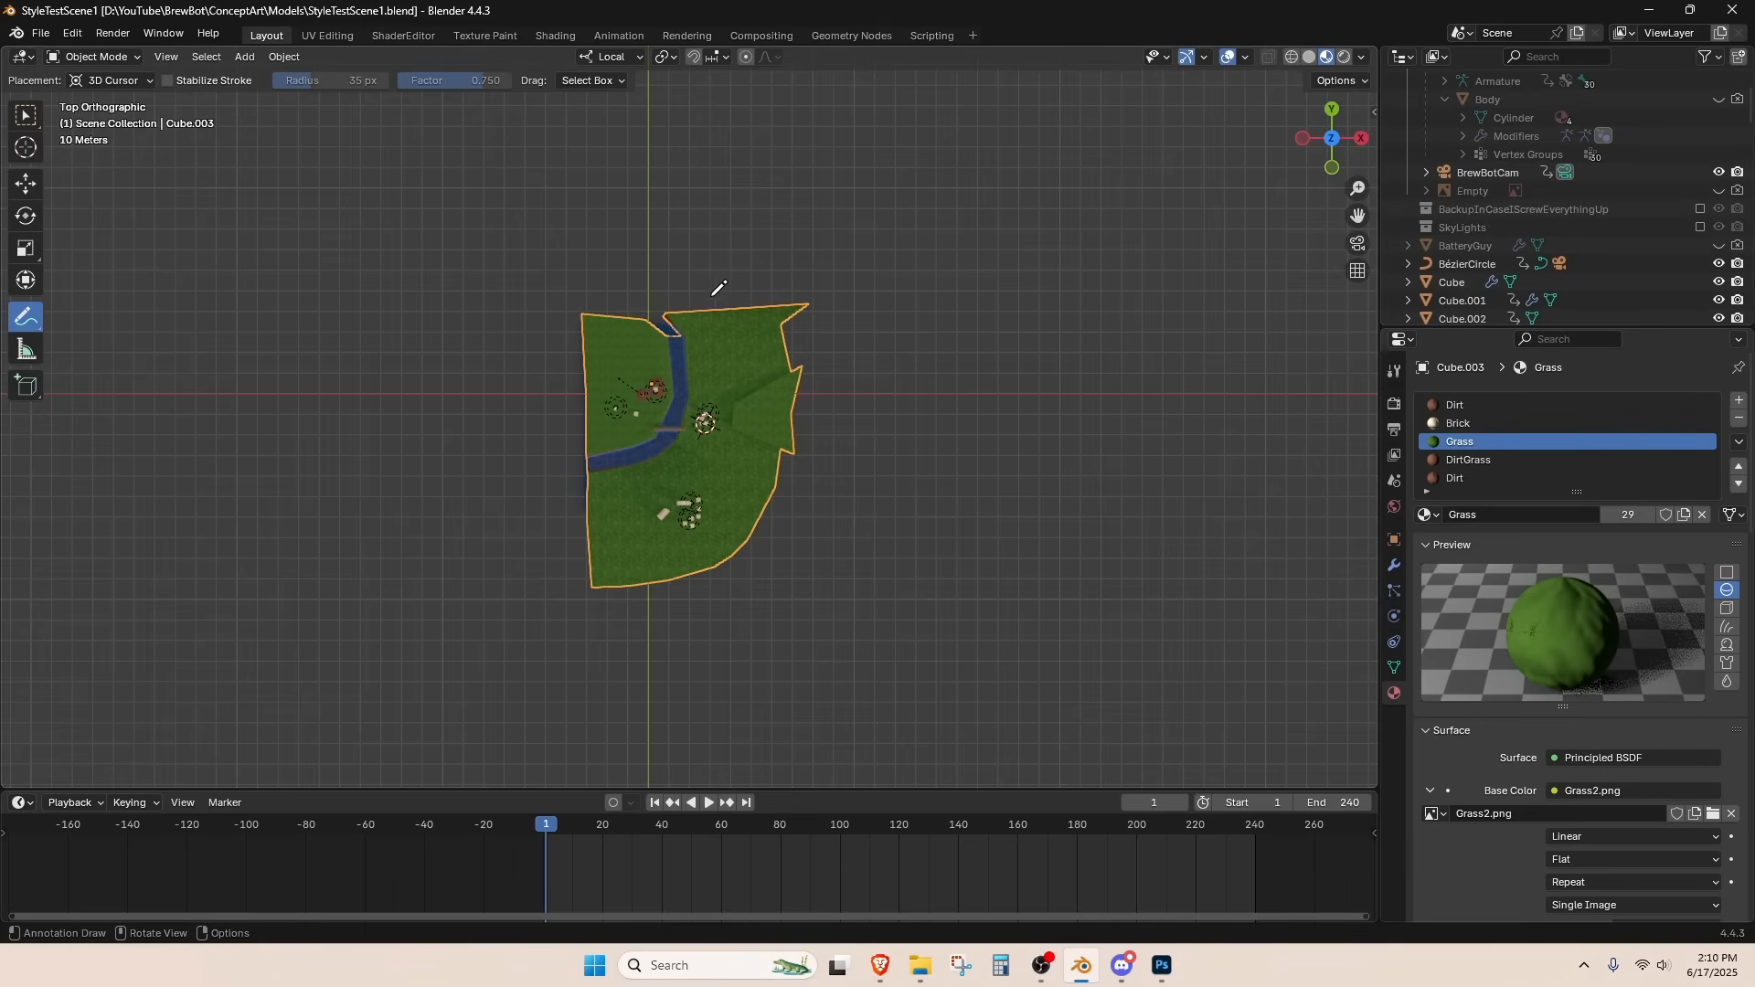
left_click_drag(695, 291, 960, 267)
left_click_drag(714, 163, 1085, 248)
mouse_move(960, 266)
left_mouse_down()
mouse_move(1042, 266)
mouse_move(1120, 376)
mouse_move(1038, 641)
mouse_move(779, 741)
left_mouse_up()
mouse_move(1102, 255)
left_mouse_down()
mouse_move(1188, 324)
mouse_move(1133, 748)
mouse_move(1092, 786)
left_mouse_up()
scroll(875, 467, "down", 1)
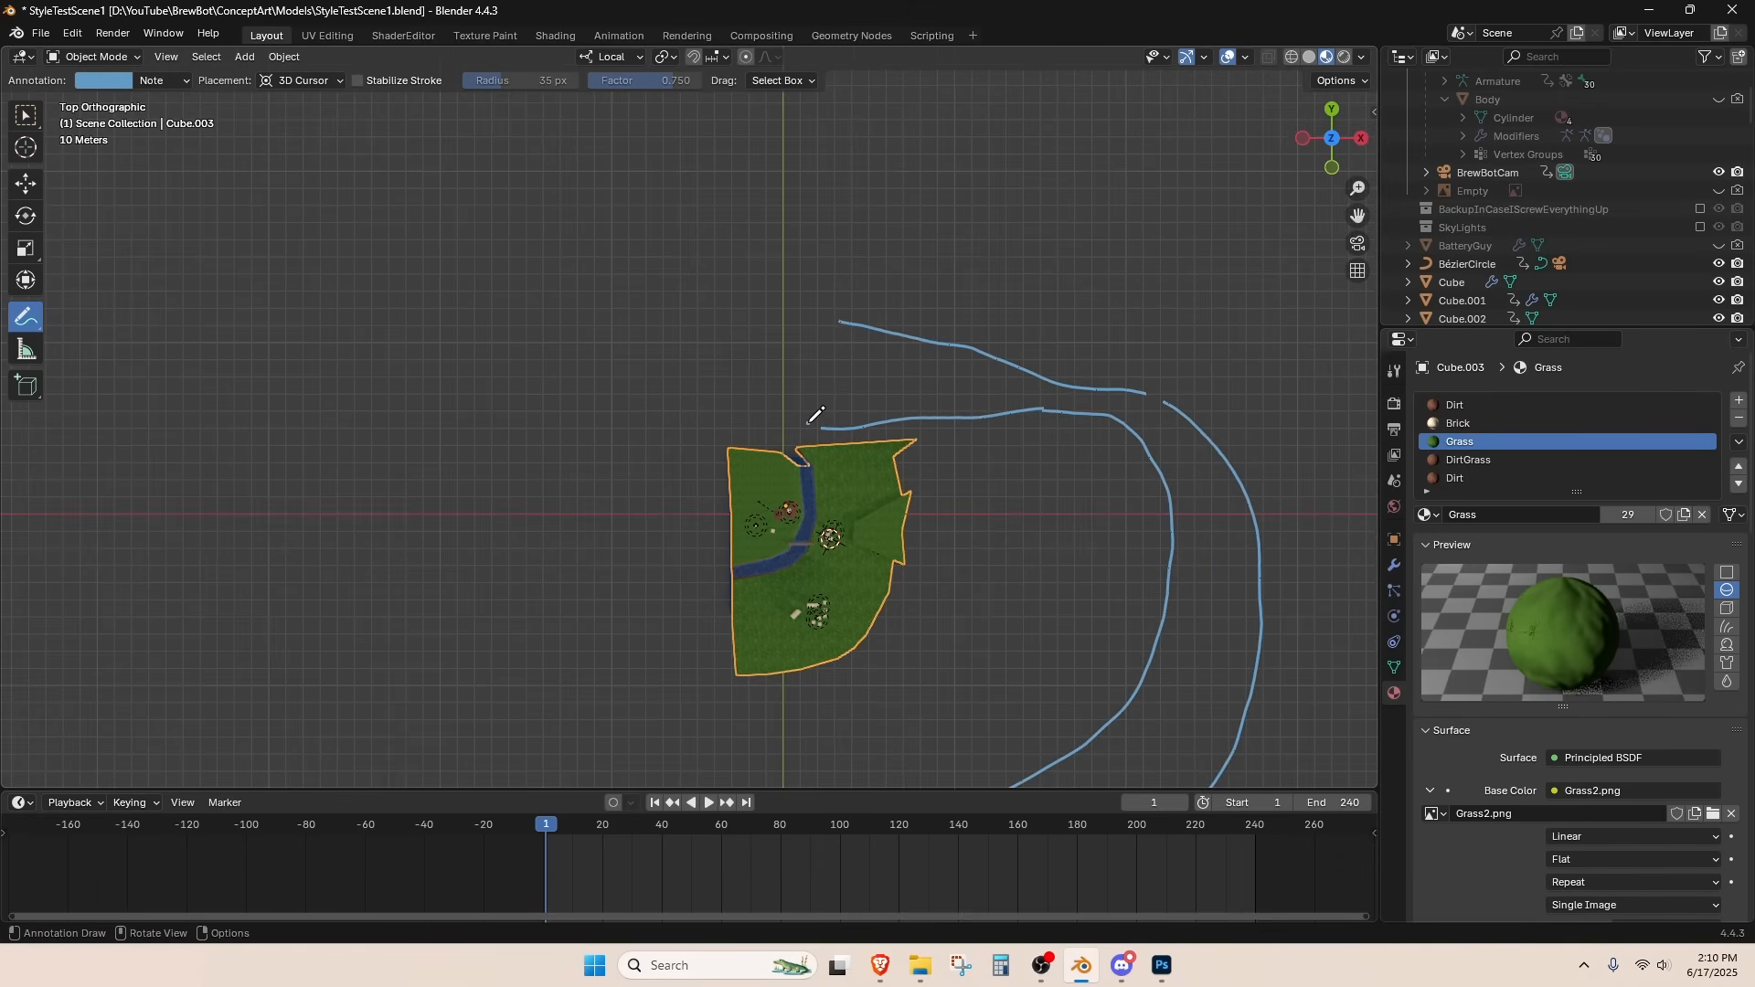
- Annotate the river's winding continuation north of the terrain and the nested curves bending around its west side
mouse_move(807, 422)
left_mouse_down()
mouse_move(786, 359)
mouse_move(791, 261)
mouse_move(892, 155)
mouse_move(862, 40)
left_mouse_up()
middle_click_drag(1015, 187, 1017, 362, "shift")
mouse_move(788, 604)
left_mouse_down()
mouse_move(753, 409)
mouse_move(840, 280)
mouse_move(789, 174)
left_mouse_up()
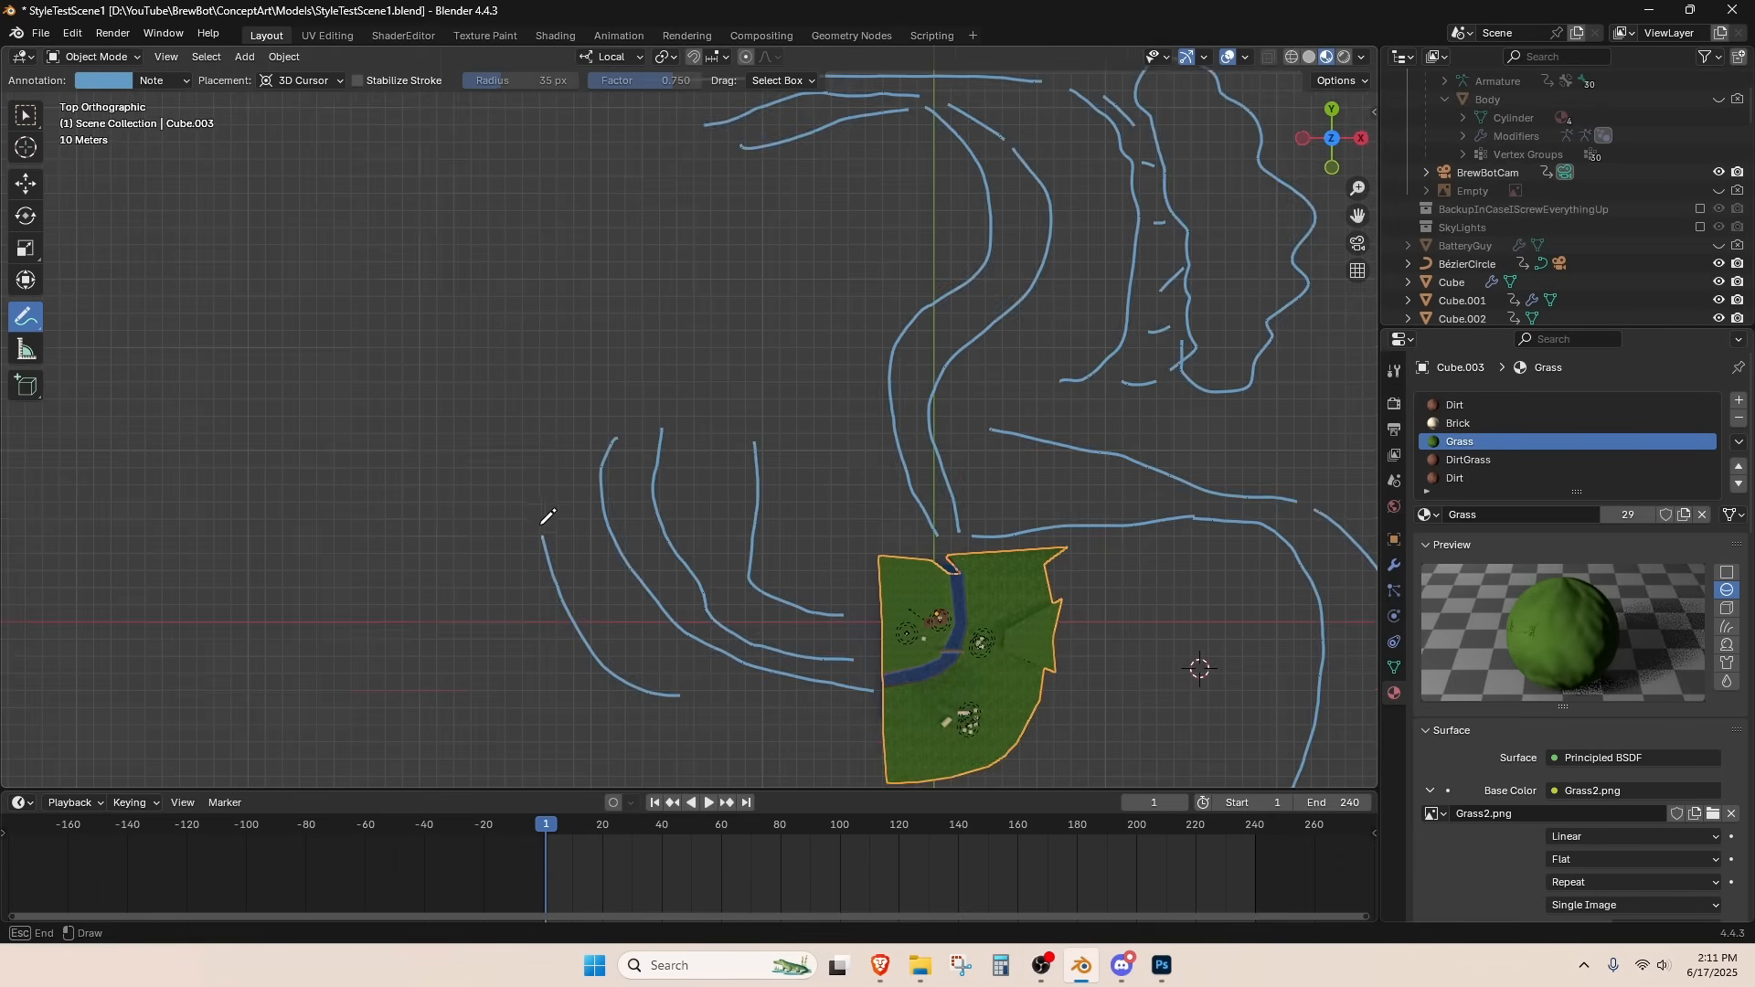
left_click_drag(547, 517, 556, 331)
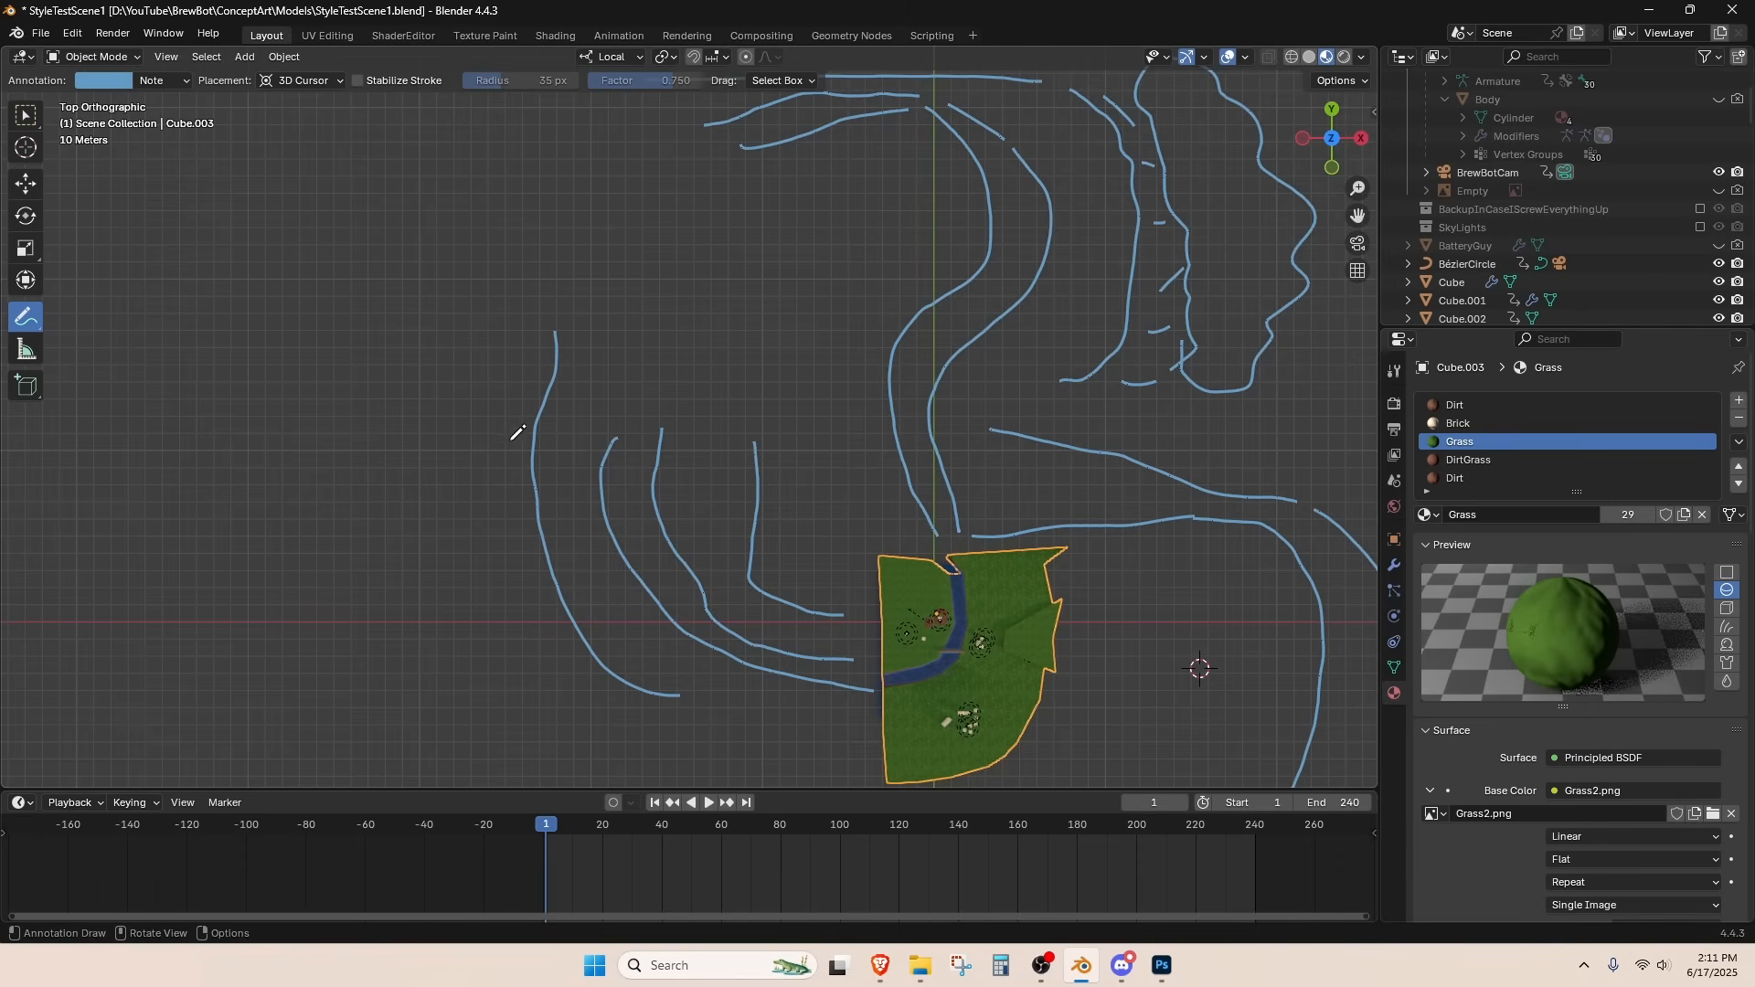
- Annotate a corridor of two long lines with bracket-shaped outlines and arrows at the far west of the layout
left_click_drag(451, 346, 500, 687)
left_click_drag(302, 375, 391, 675)
mouse_move(428, 382)
left_mouse_down()
mouse_move(384, 407)
mouse_move(432, 443)
left_mouse_up()
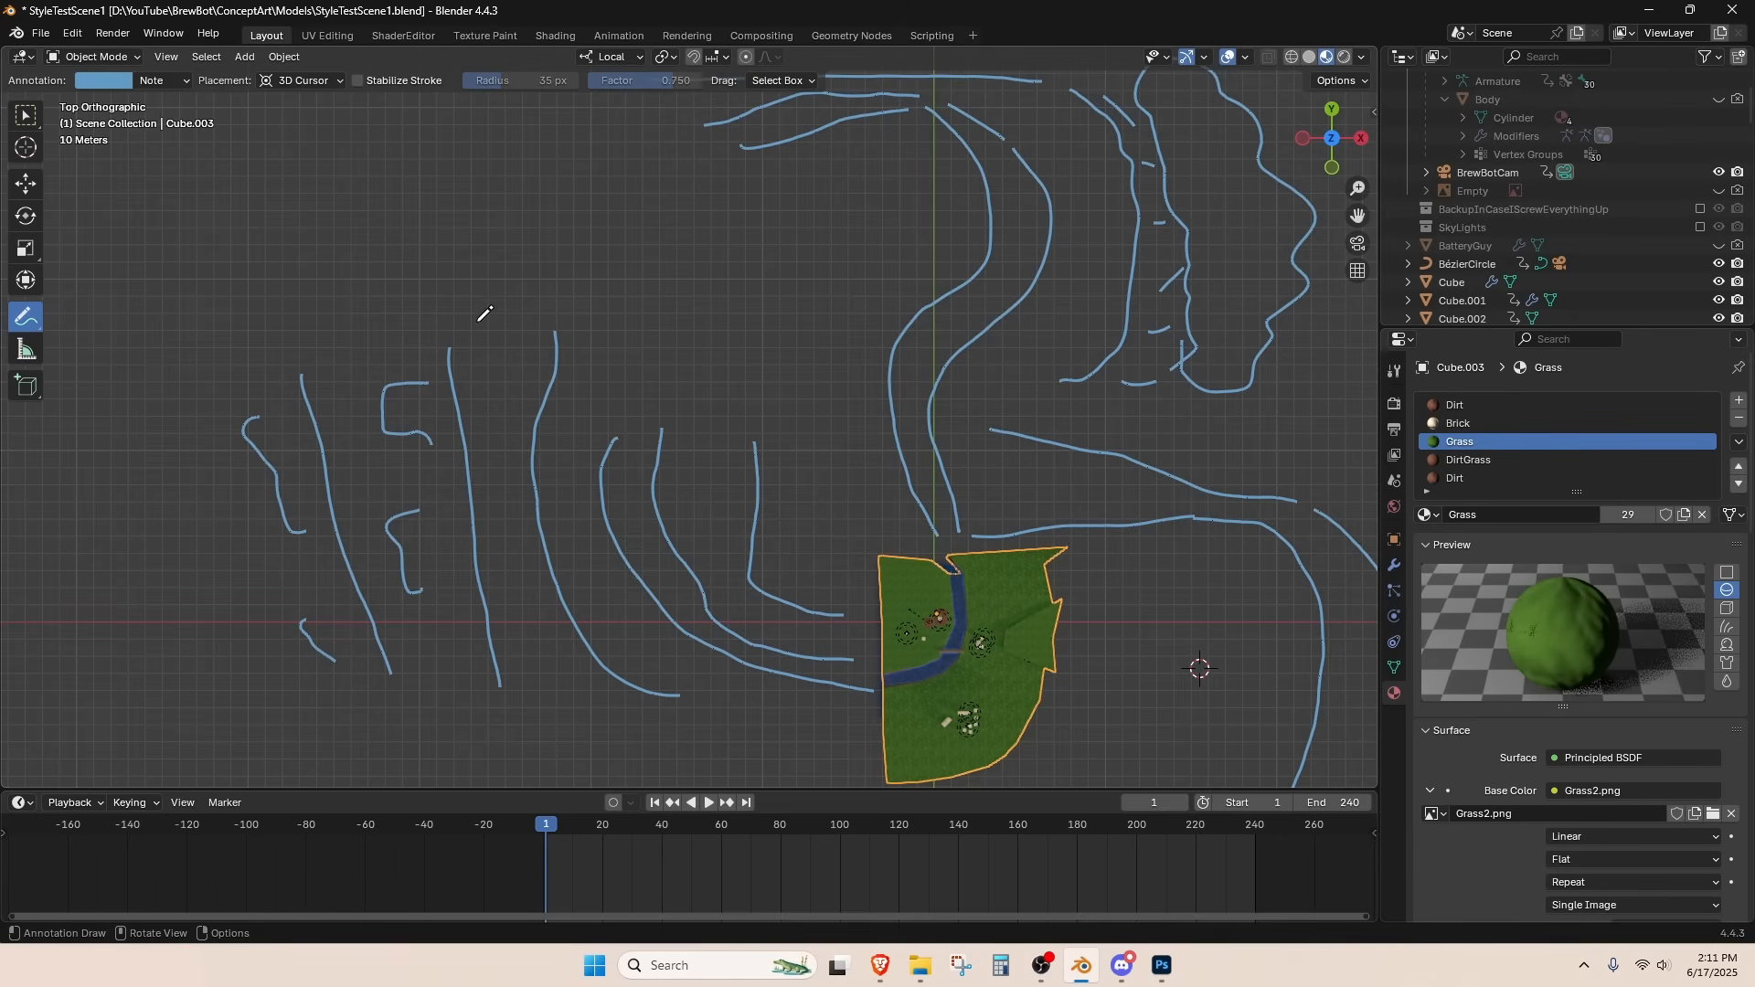
mouse_move(500, 399)
left_mouse_down()
mouse_move(429, 341)
mouse_move(475, 340)
mouse_move(422, 318)
left_mouse_up()
scroll(685, 405, "down", 2)
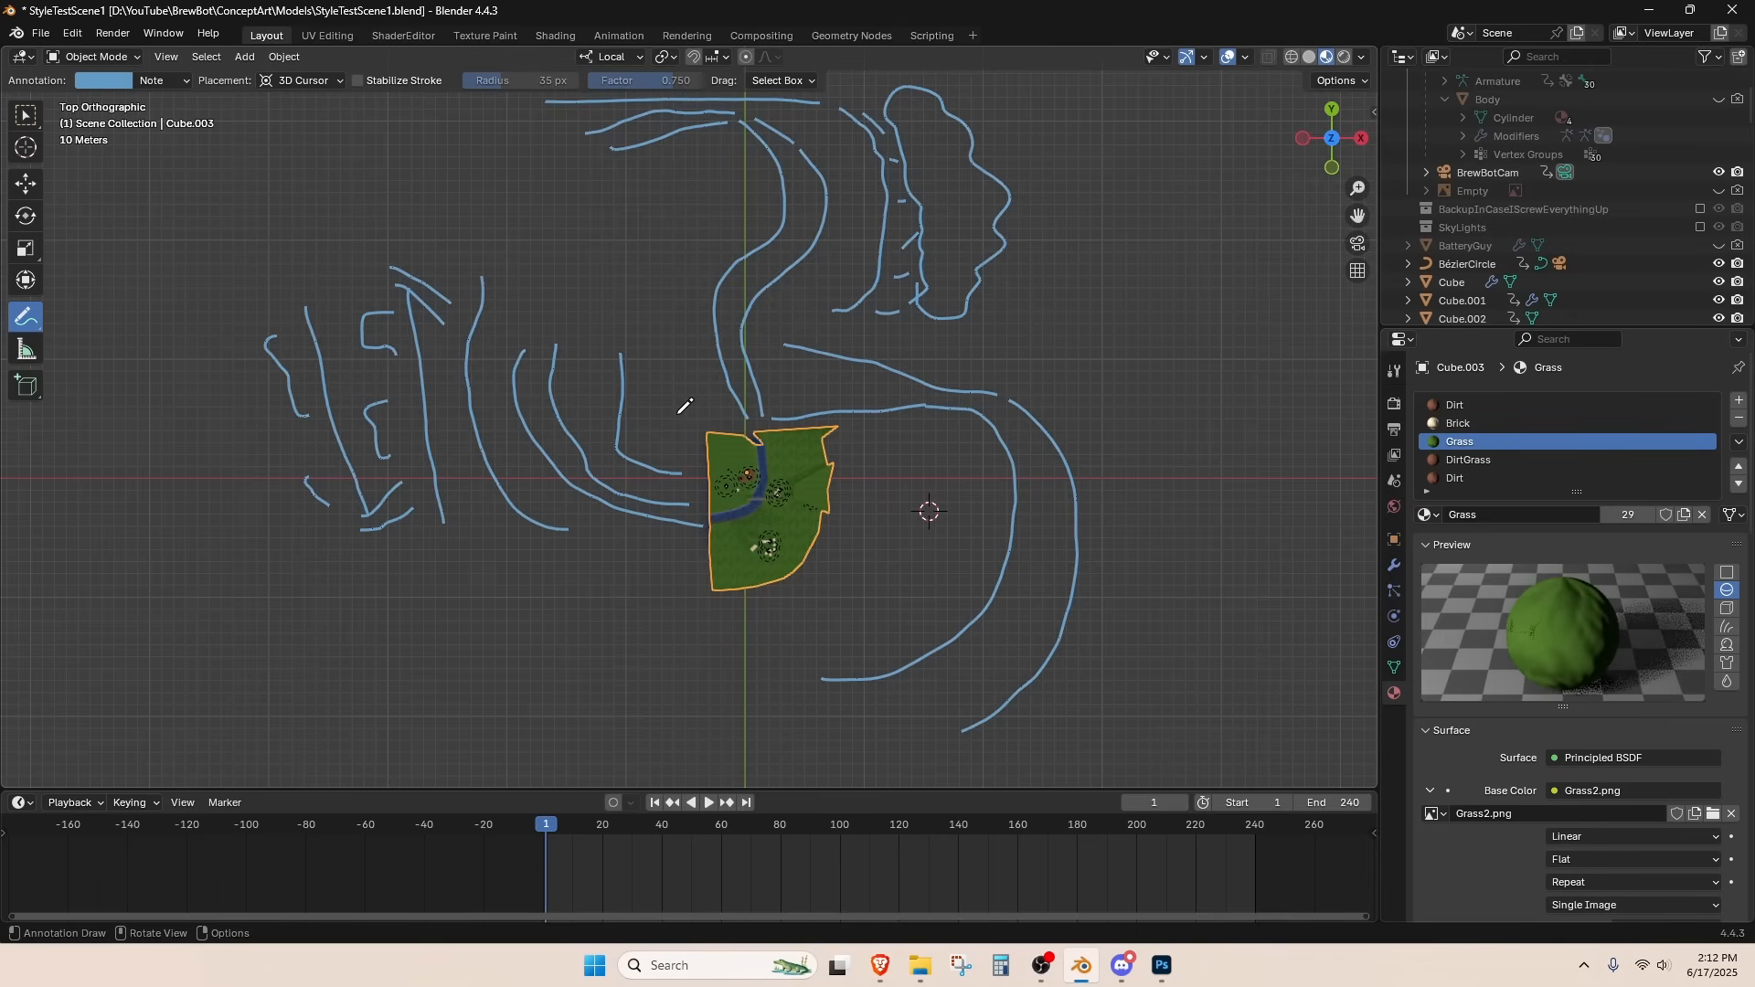
- Examine the annotated layout and the terrain's river, log bridge, dirt patches and brick ruins from several angles
middle_click_drag(722, 393, 834, 282)
scroll(886, 315, "up", 3)
middle_click_drag(942, 338, 351, 402)
scroll(484, 361, "up", 9)
scroll(425, 347, "up", 2)
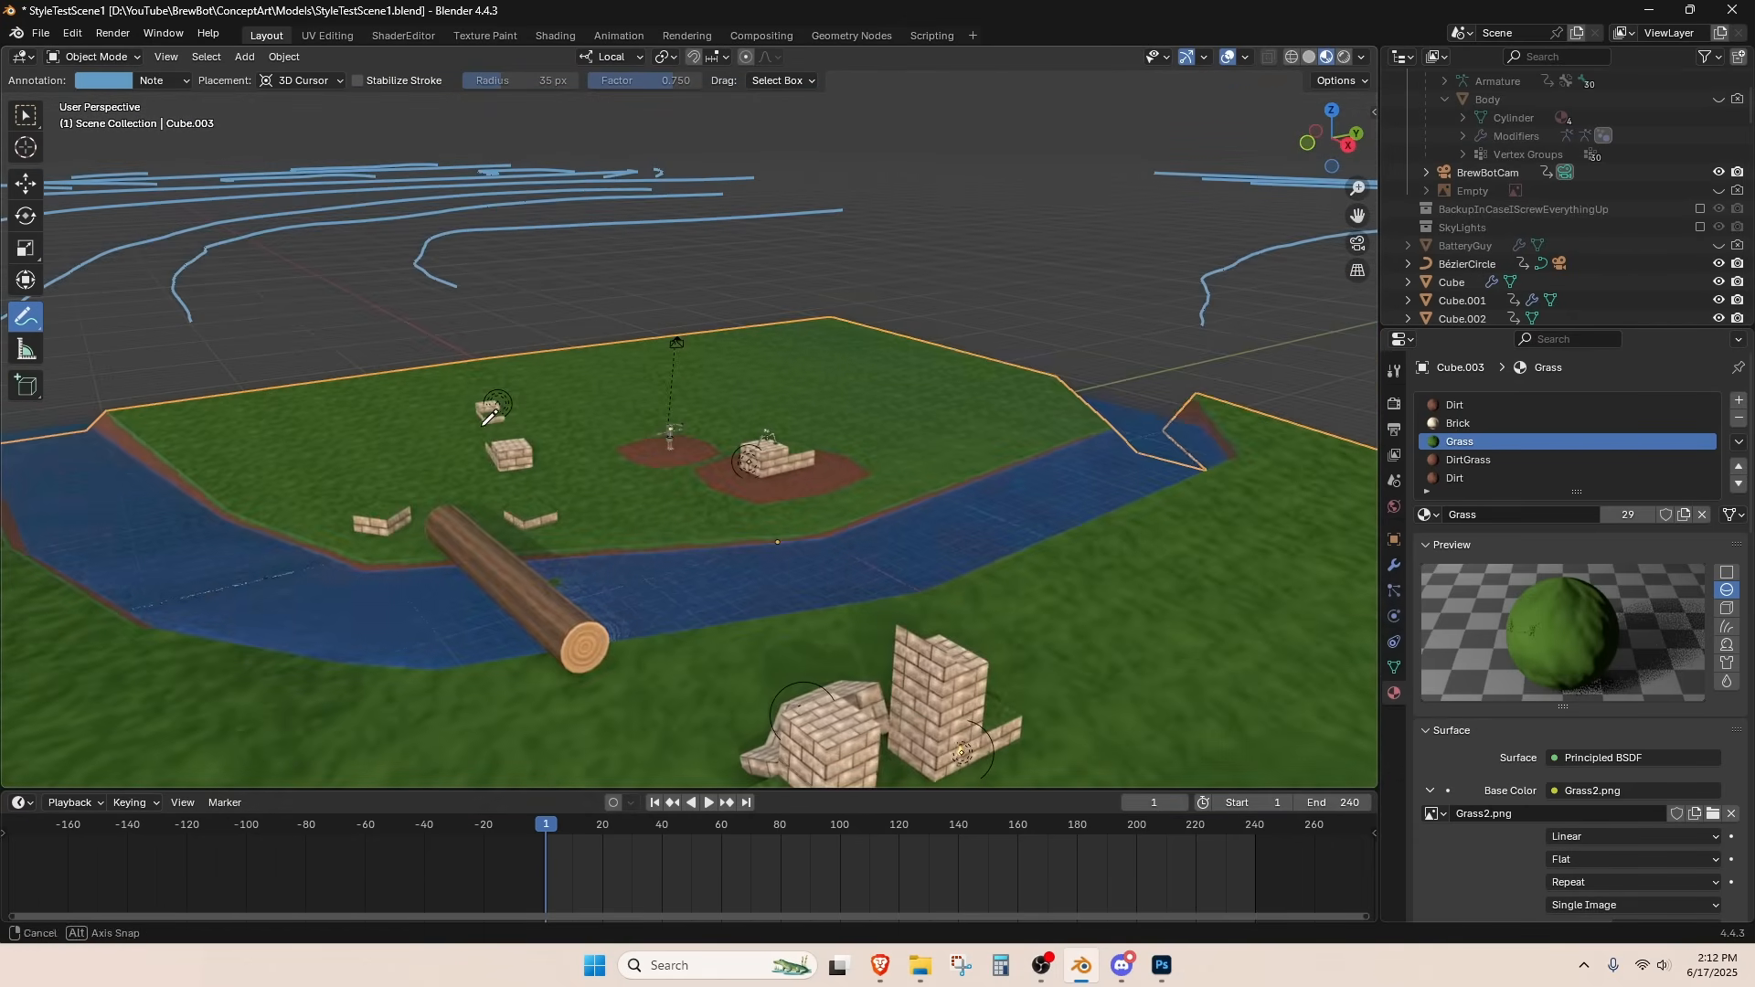
scroll(506, 413, "up", 2)
middle_click_drag(507, 414, 464, 408)
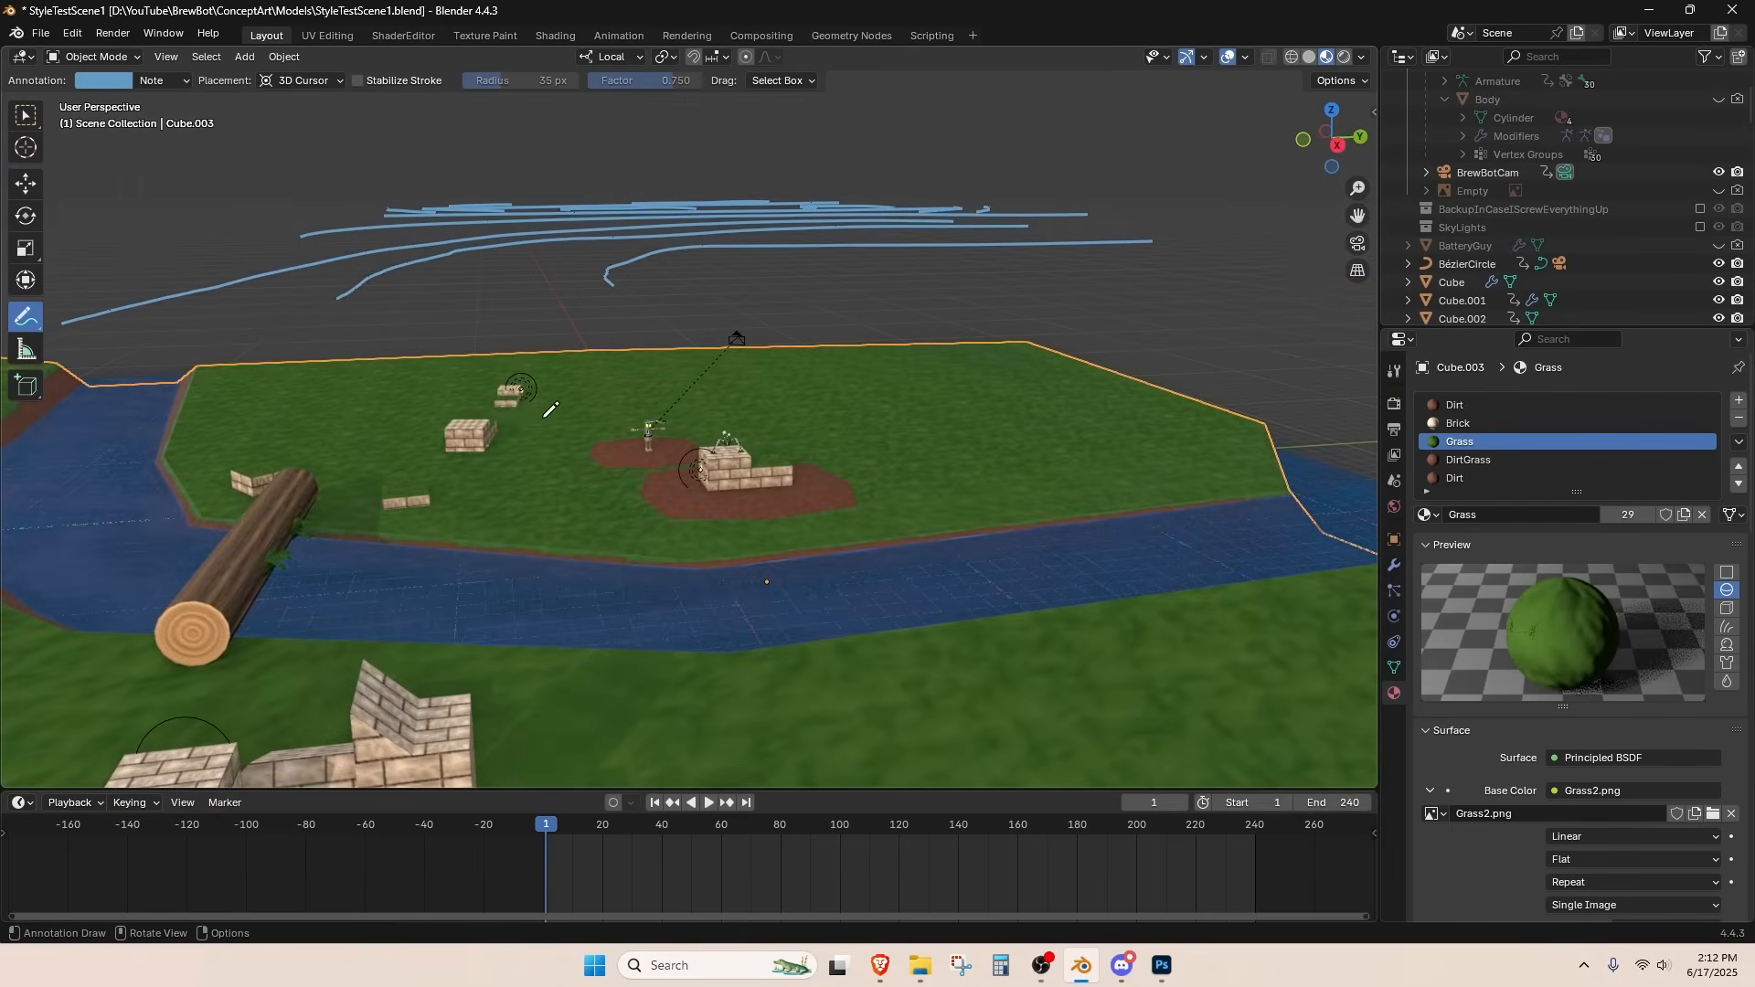
scroll(548, 411, "down", 10)
middle_click_drag(585, 402, 583, 416)
scroll(435, 256, "up", 8)
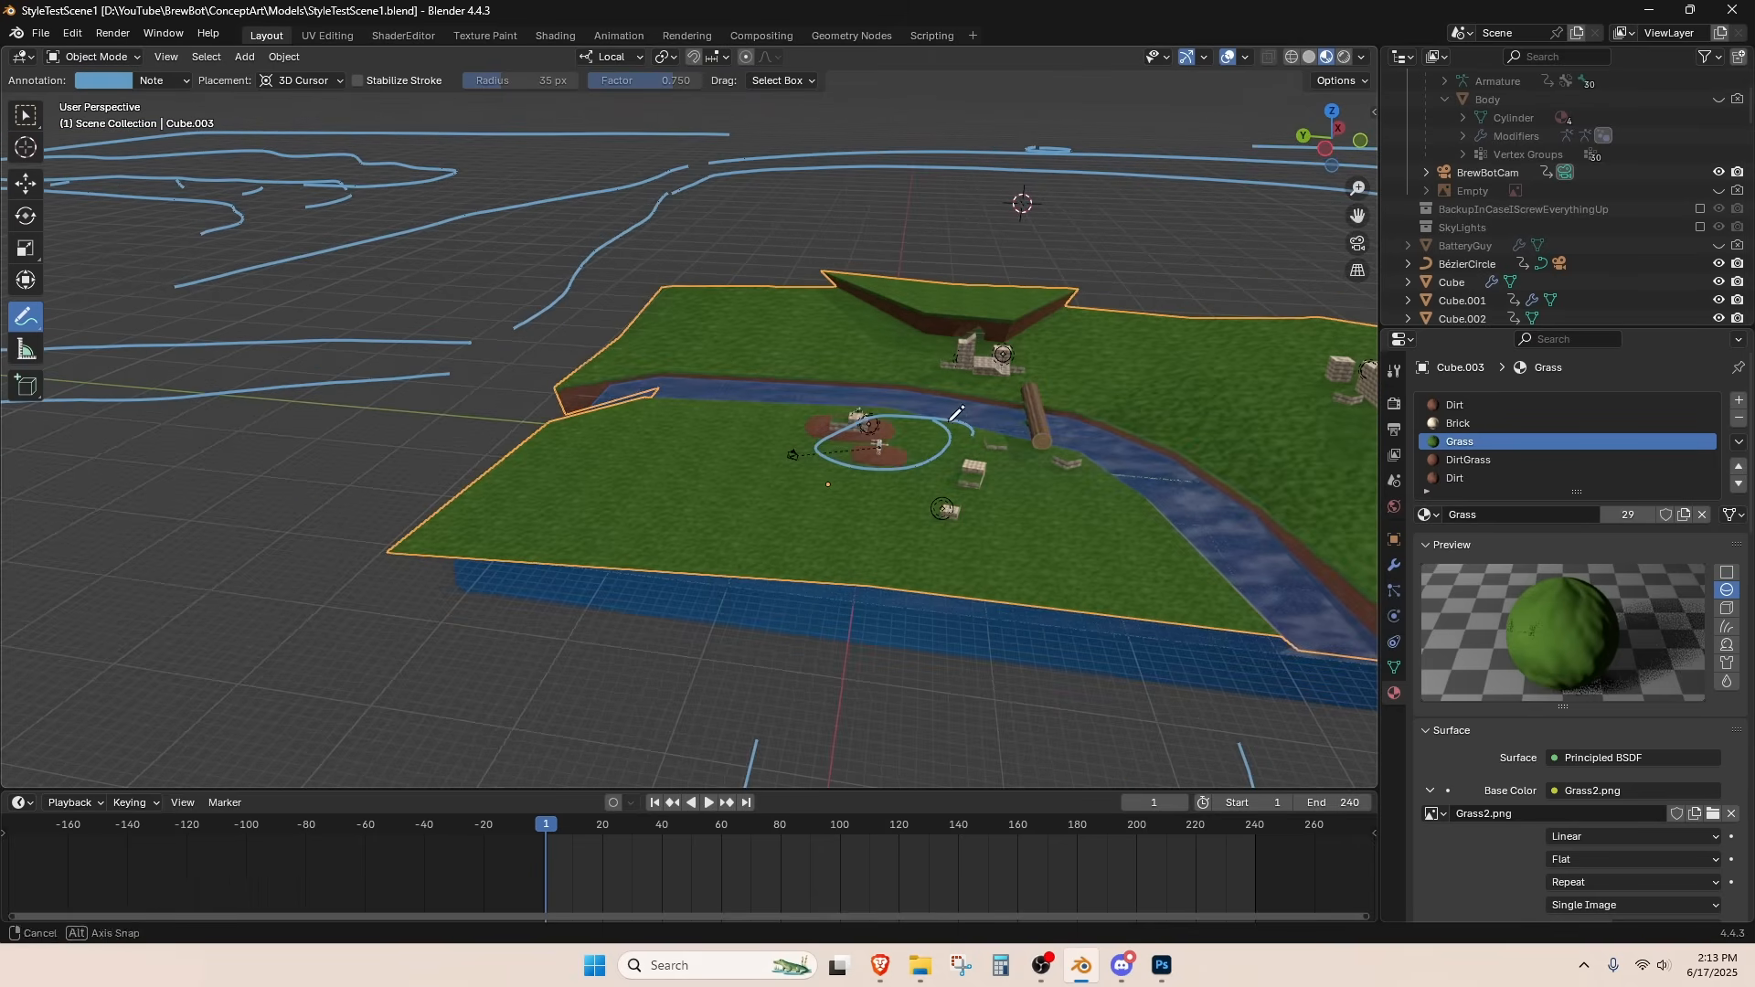
mouse_move(982, 384)
middle_mouse_down("shift")
mouse_move(917, 369)
mouse_move(1040, 288)
mouse_move(919, 349)
mouse_move(967, 336)
middle_mouse_up("shift")
scroll(967, 336, "up", 4)
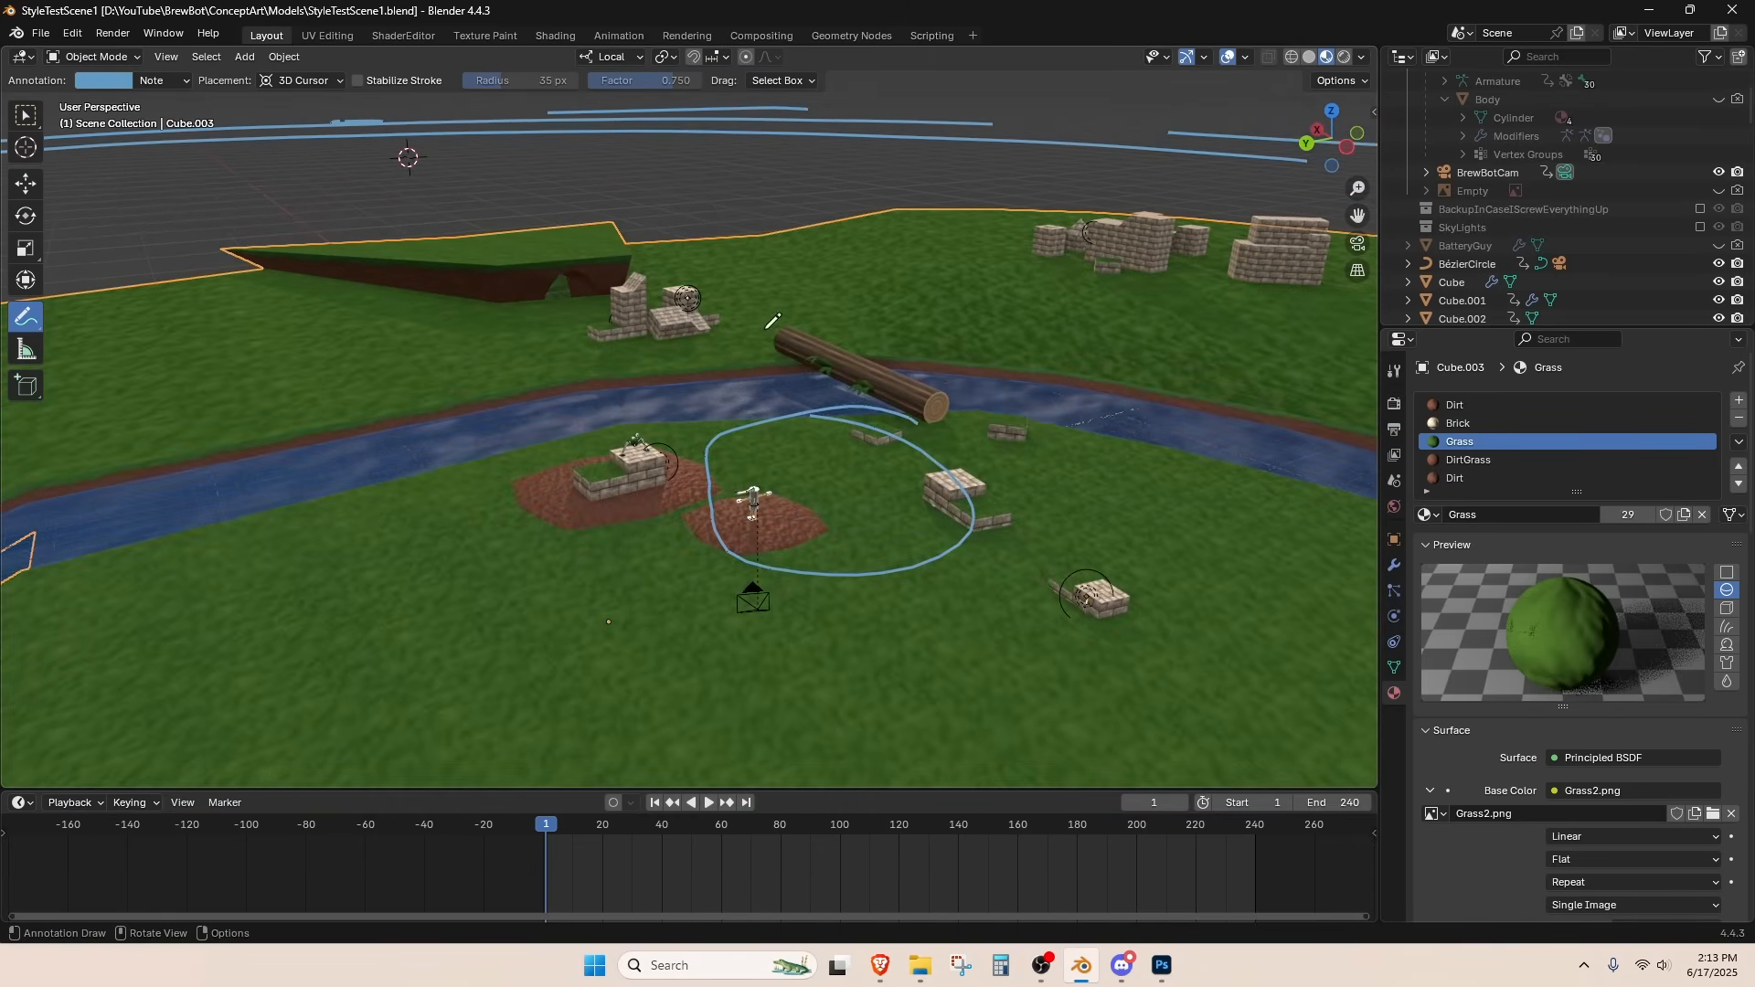
scroll(1125, 278, "down", 4)
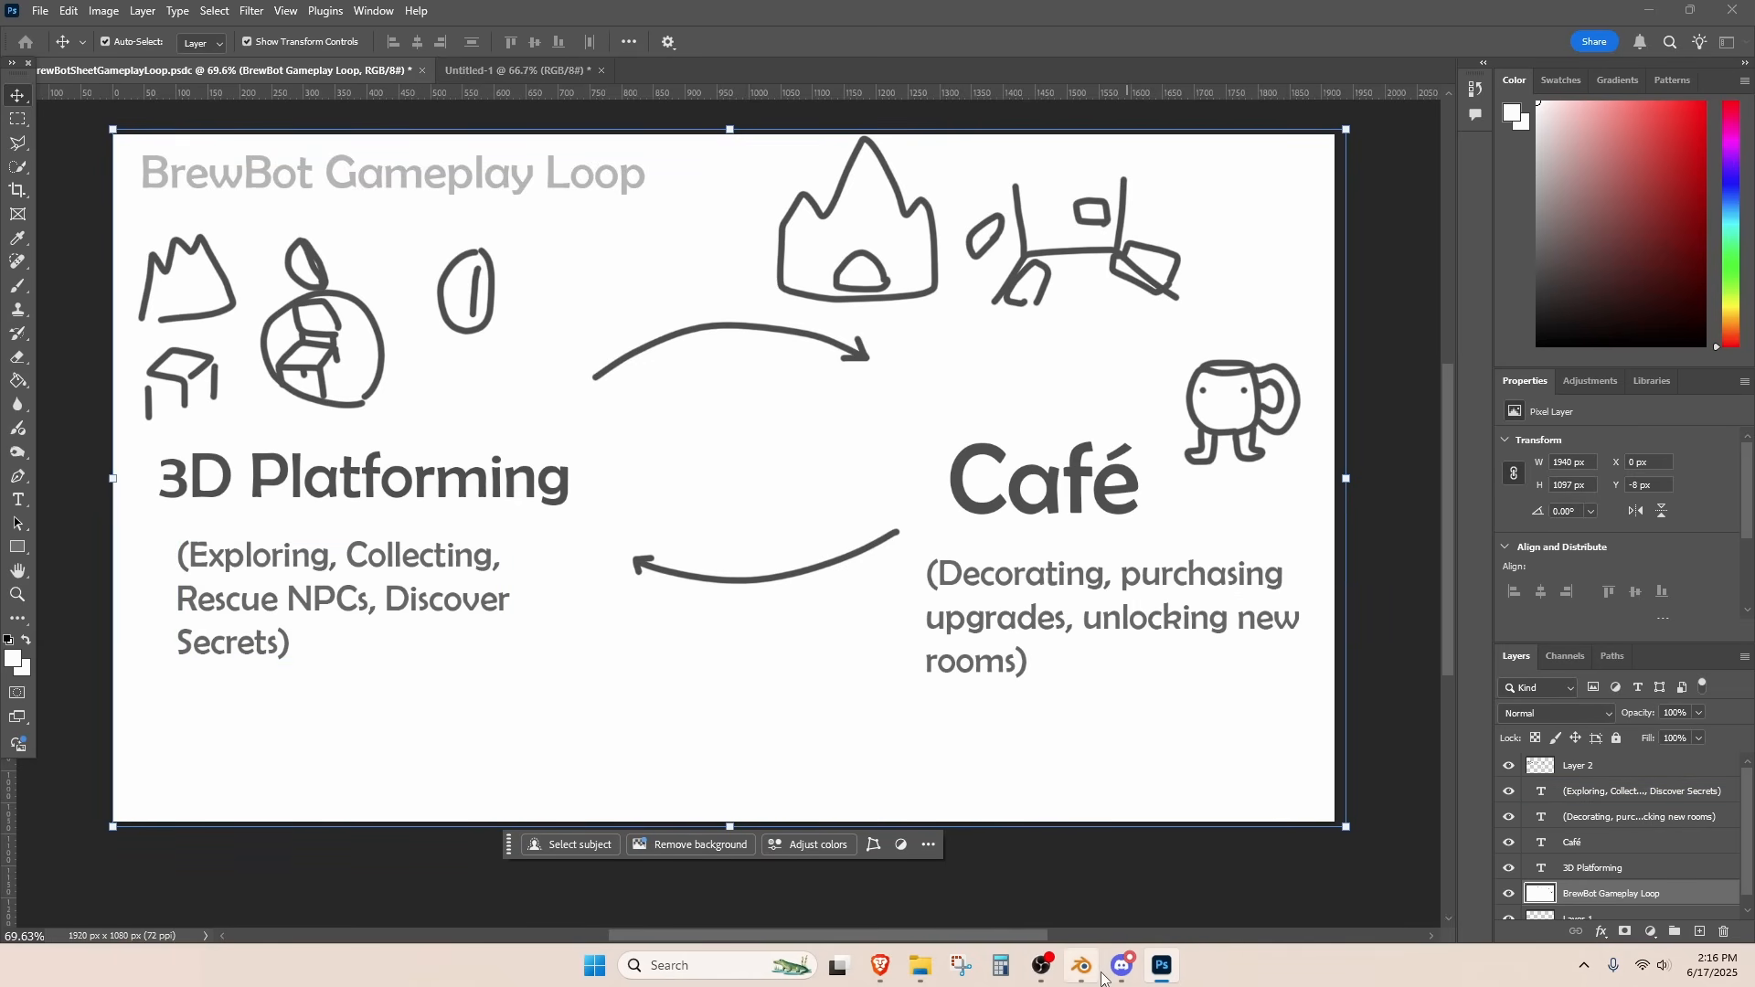
- Switch back to Blender, view the river and log bridge from its far bank, and save the scene
left_click(1039, 914)
mouse_move(951, 556)
middle_mouse_down()
mouse_move(935, 541)
mouse_move(964, 545)
middle_mouse_up()
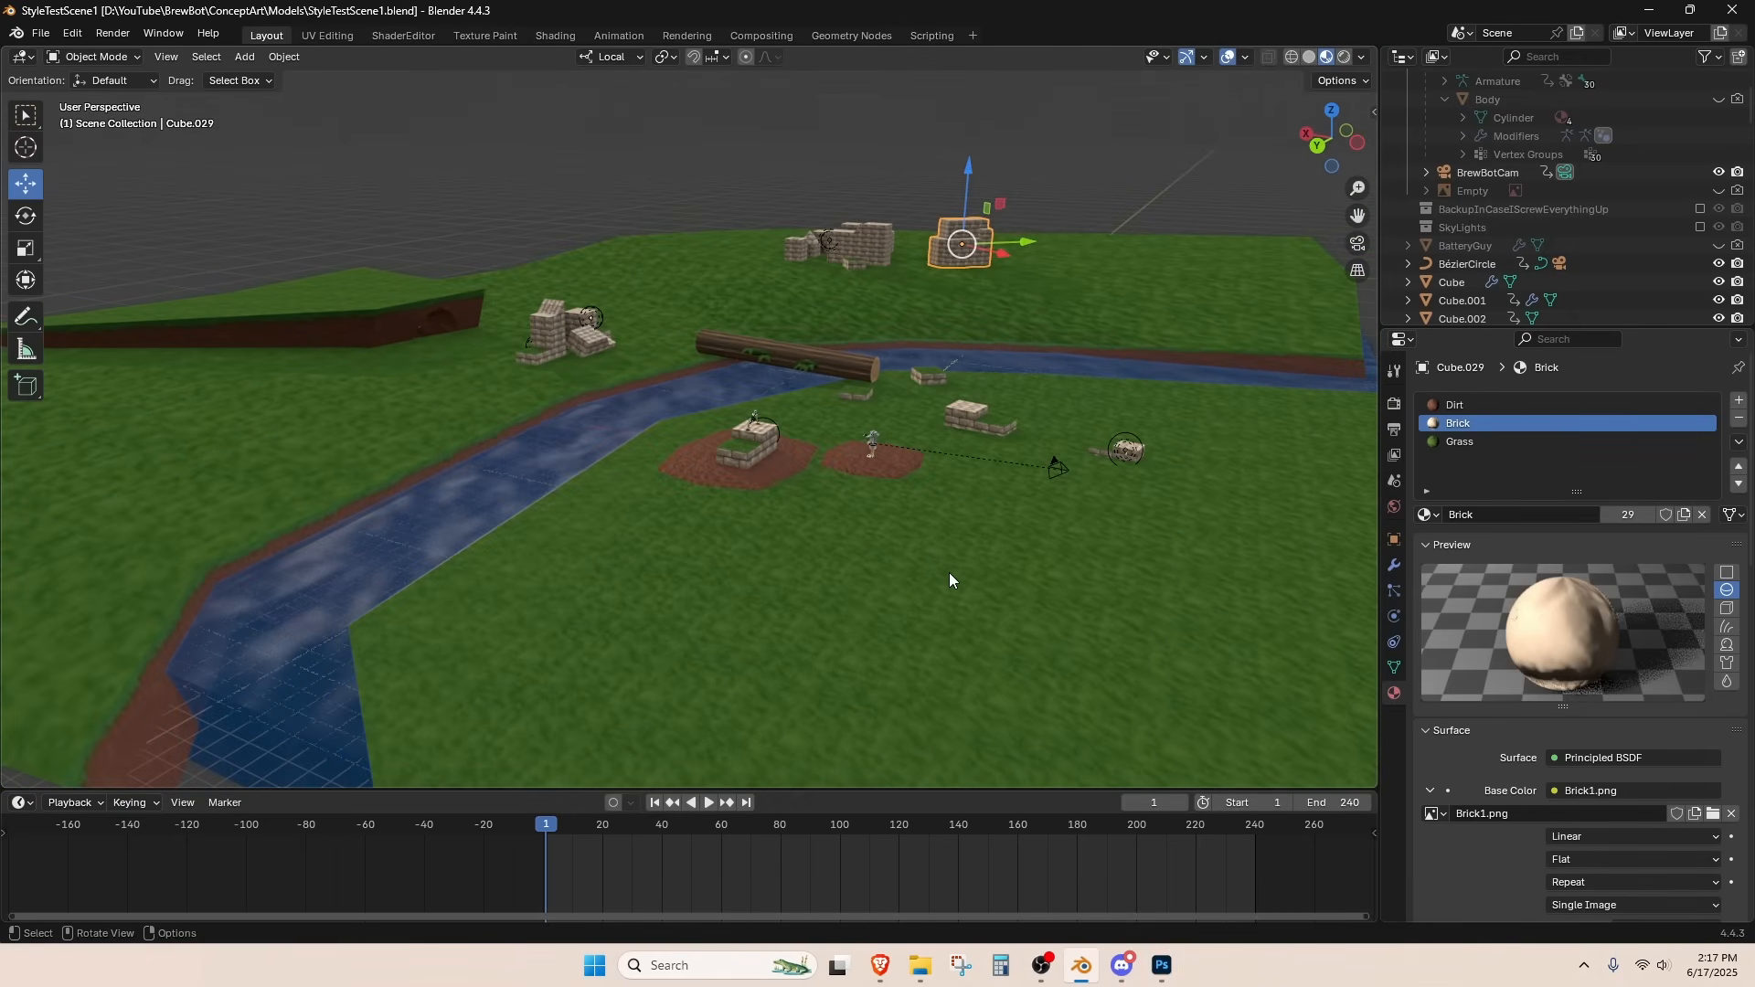
middle_click_drag(857, 358, 1051, 274)
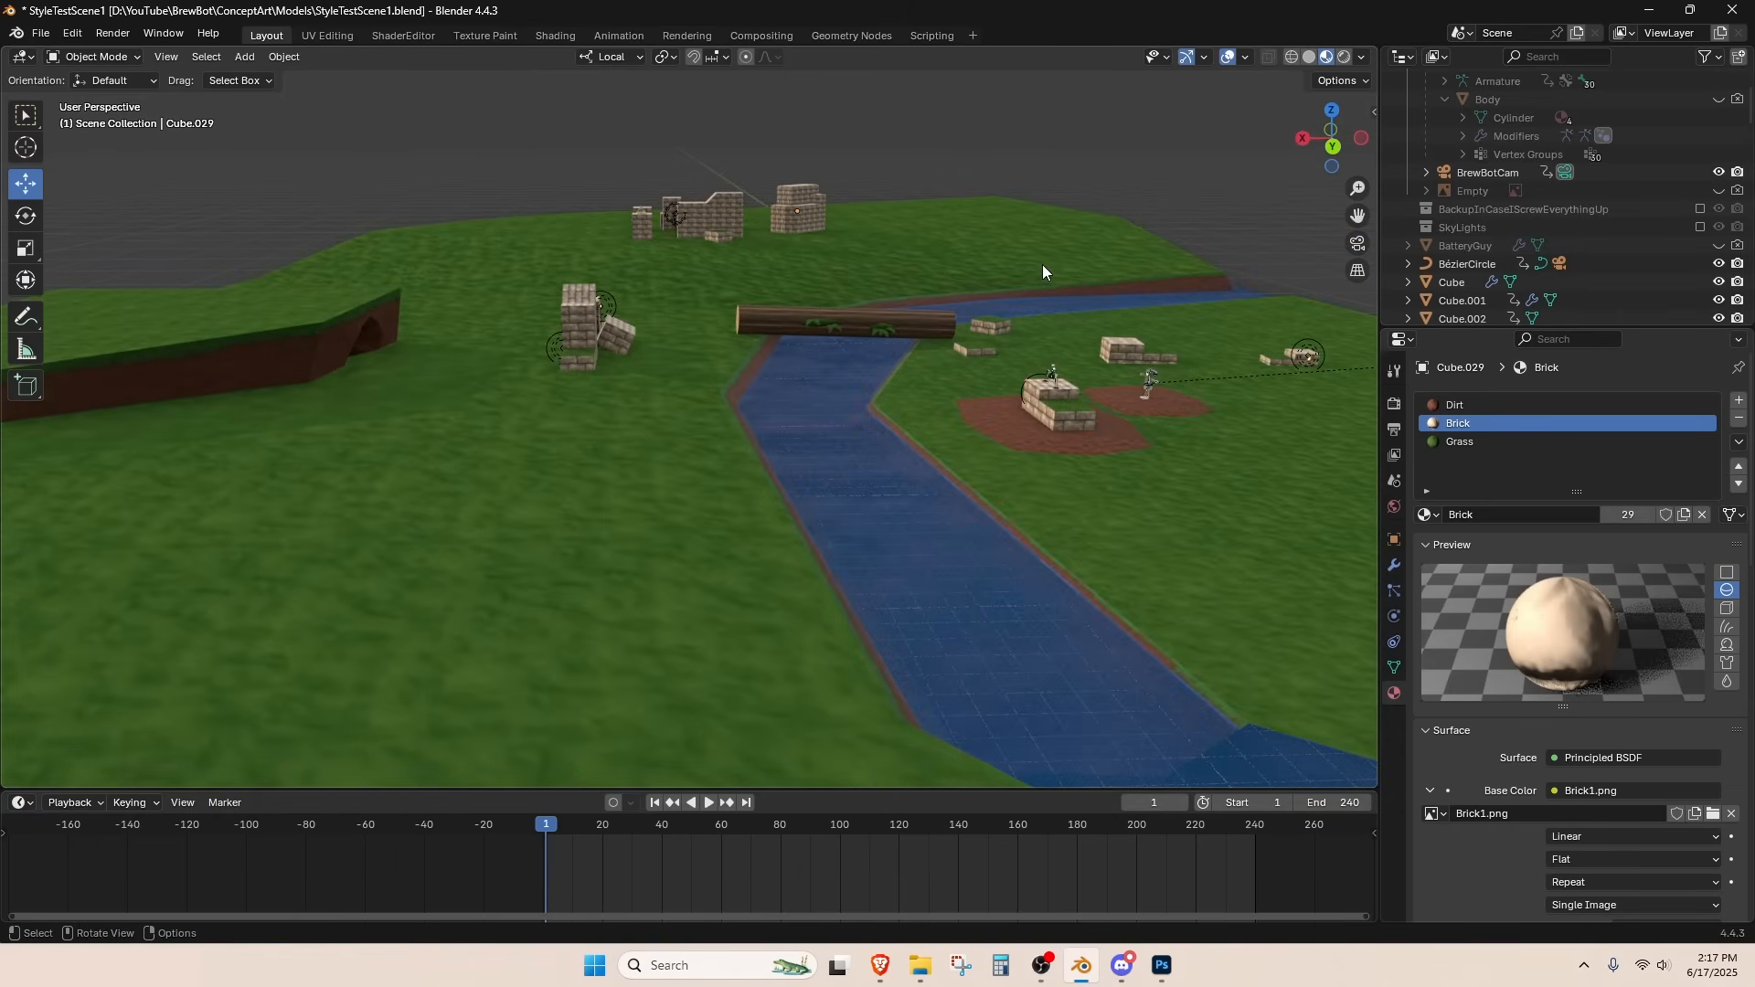
key("ctrl+s")
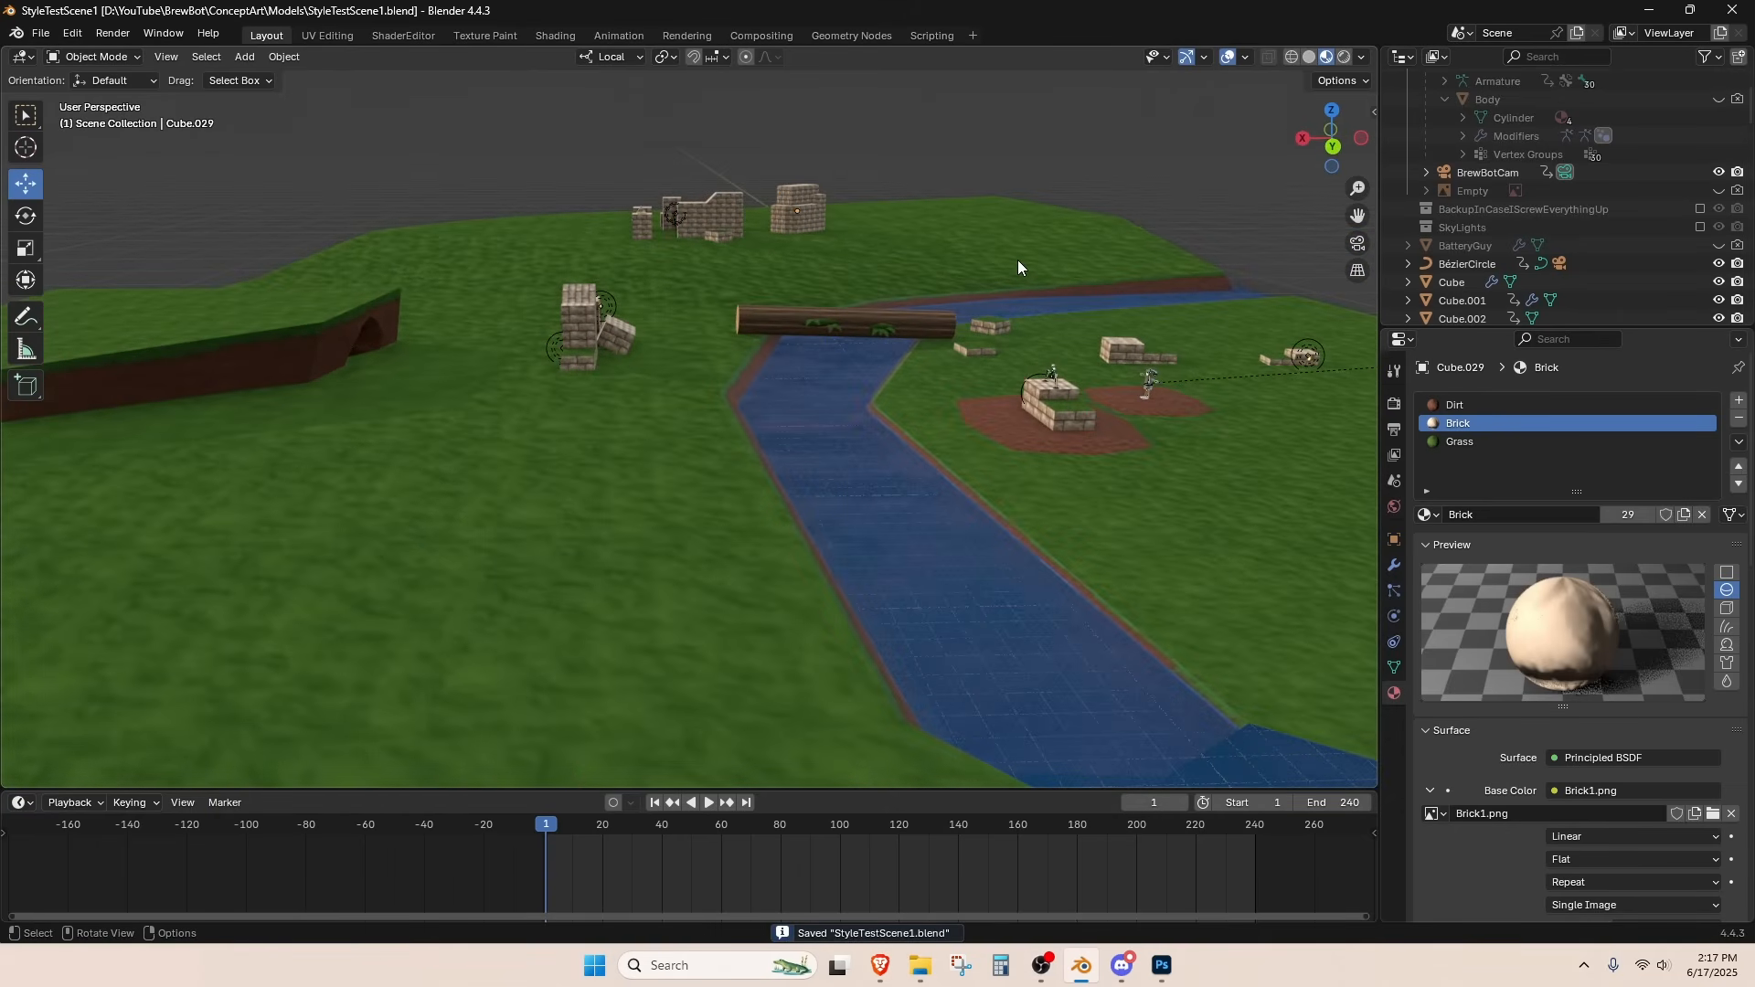
mouse_move(1018, 262)
middle_mouse_down()
mouse_move(929, 262)
mouse_move(1040, 260)
middle_mouse_up()
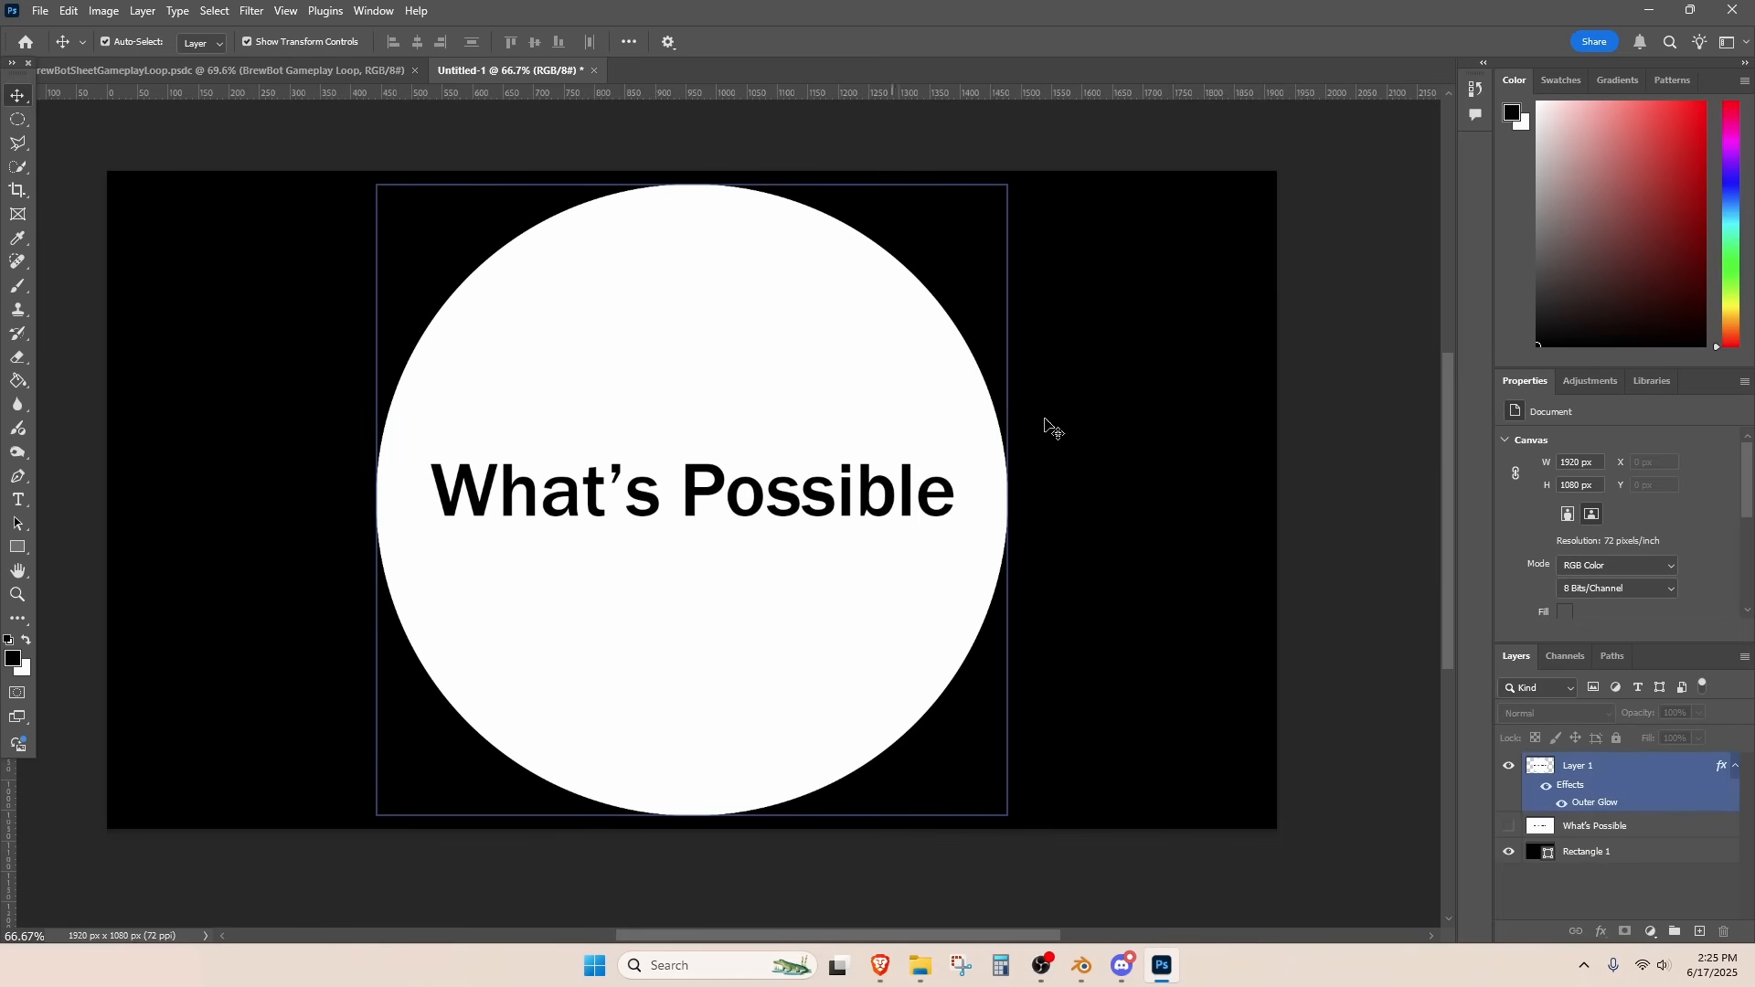
- In Photoshop, set the Outer Glow size of the "What's Possible" circle layer to 250 px
double_click(1636, 788)
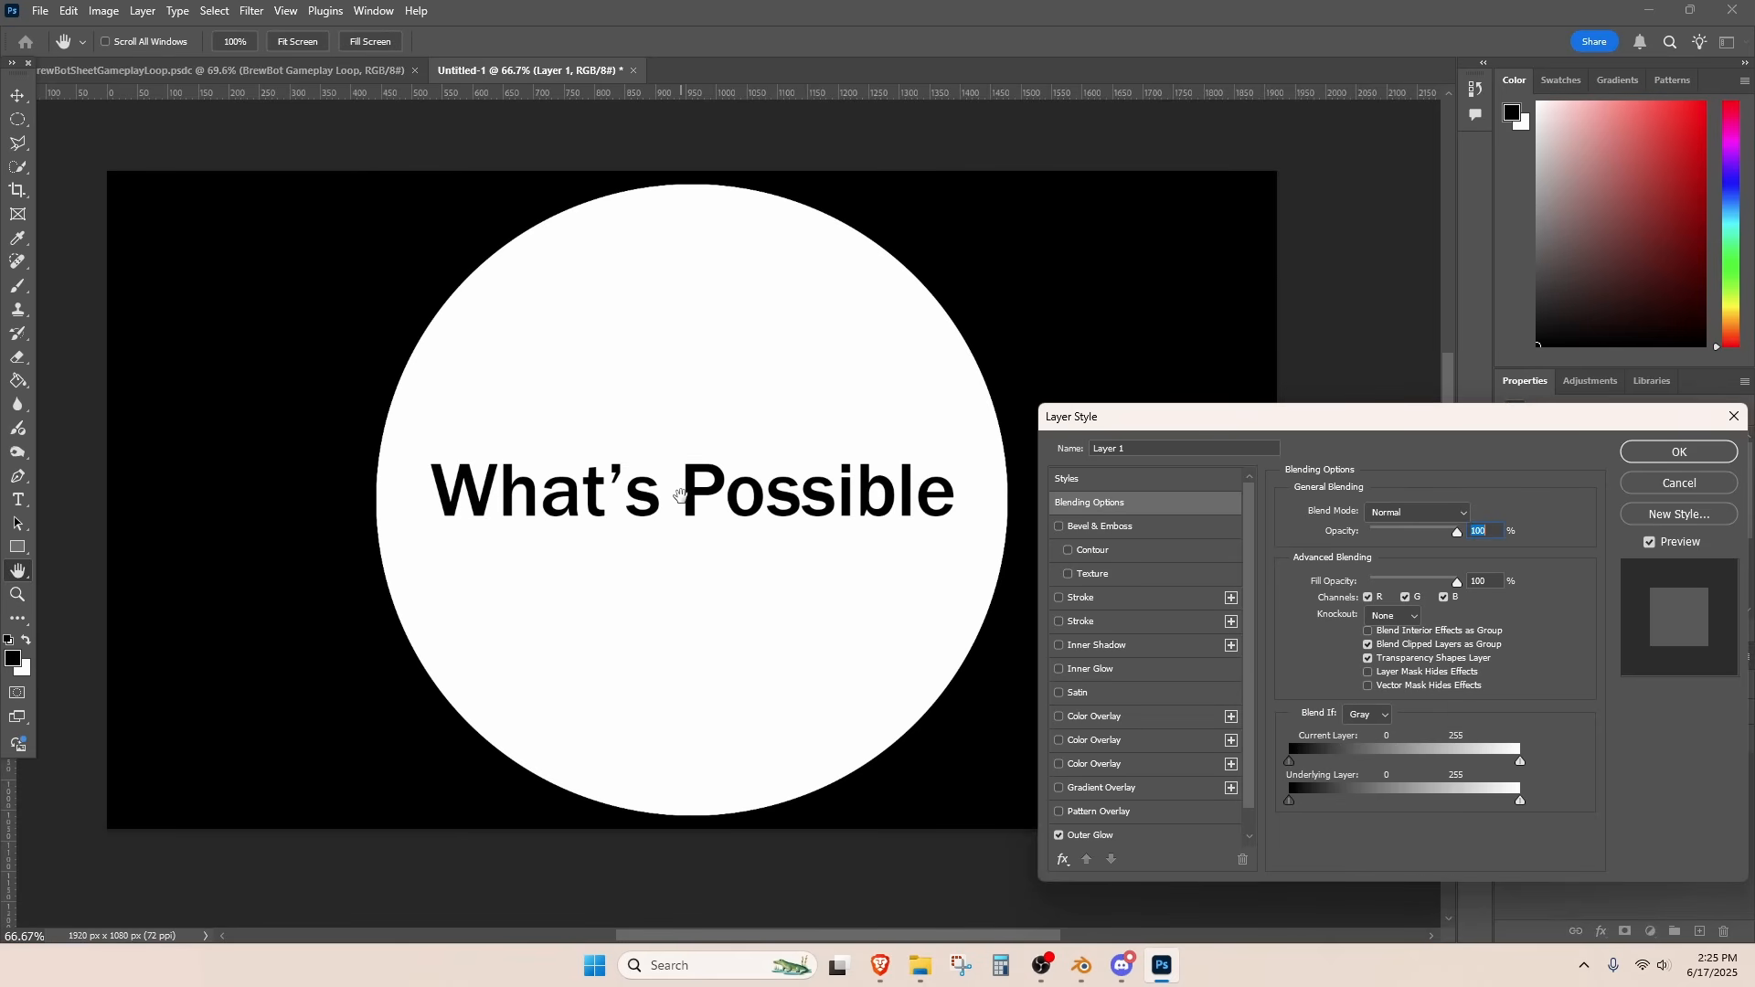
left_click(1141, 835)
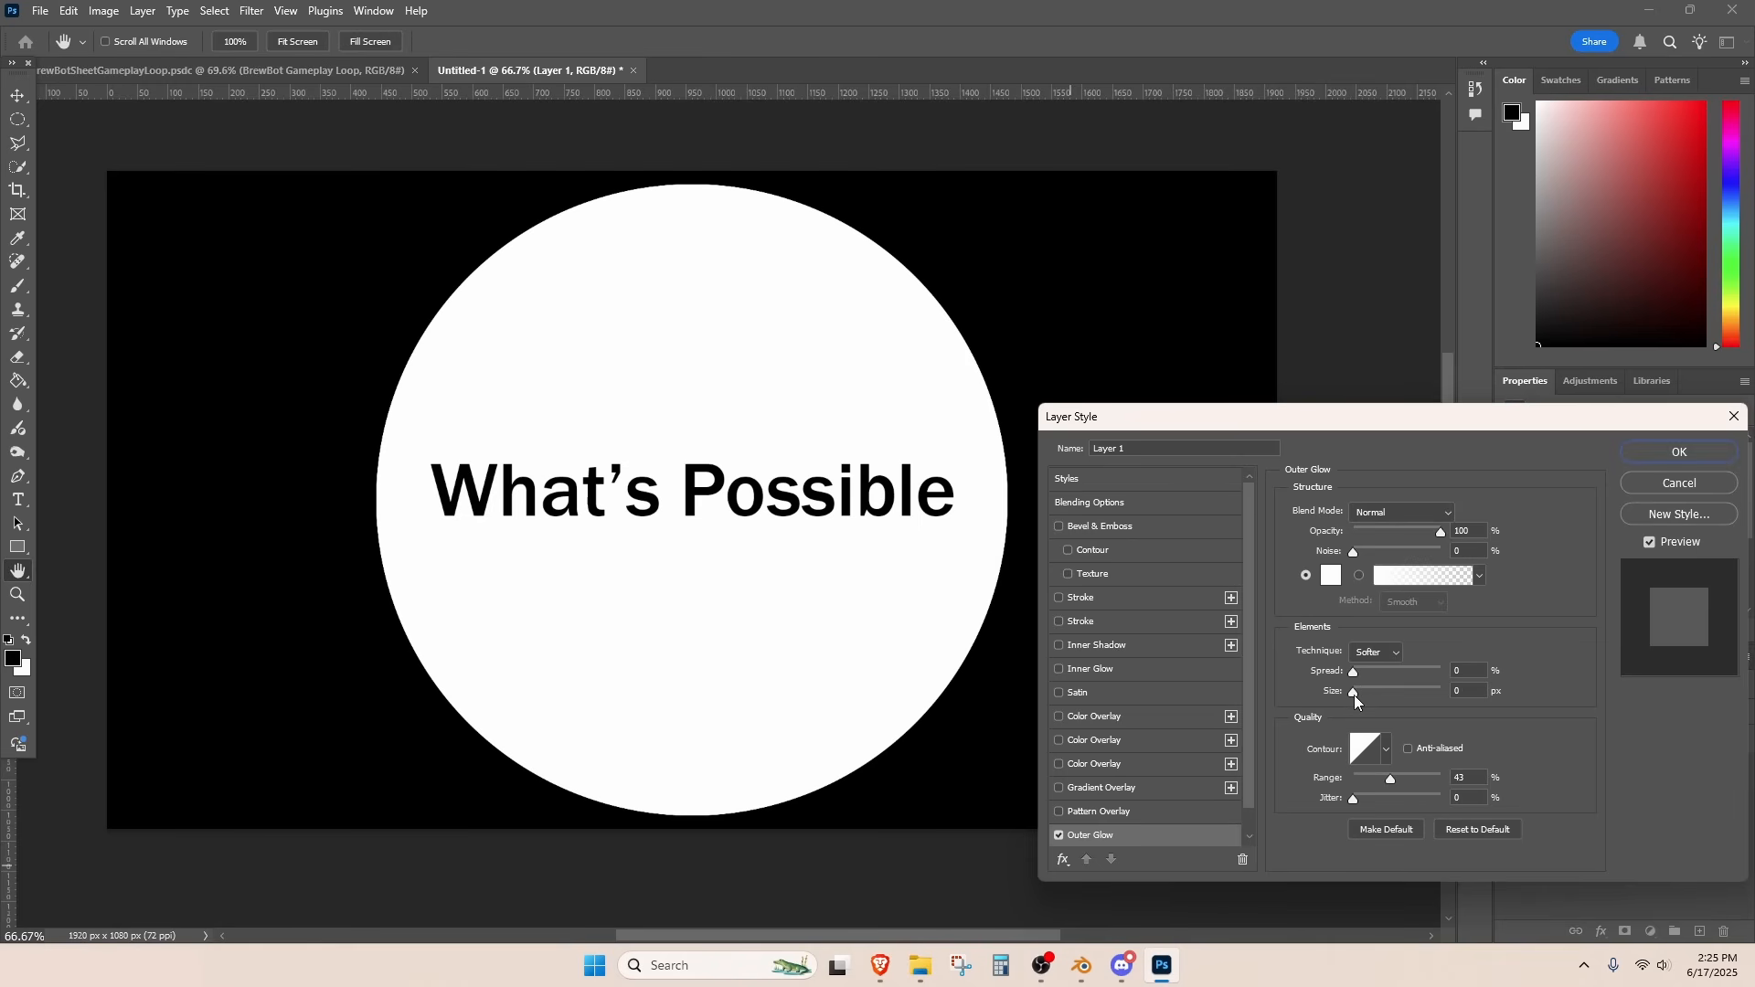
left_click_drag(1356, 695, 1462, 696)
left_click(1473, 690)
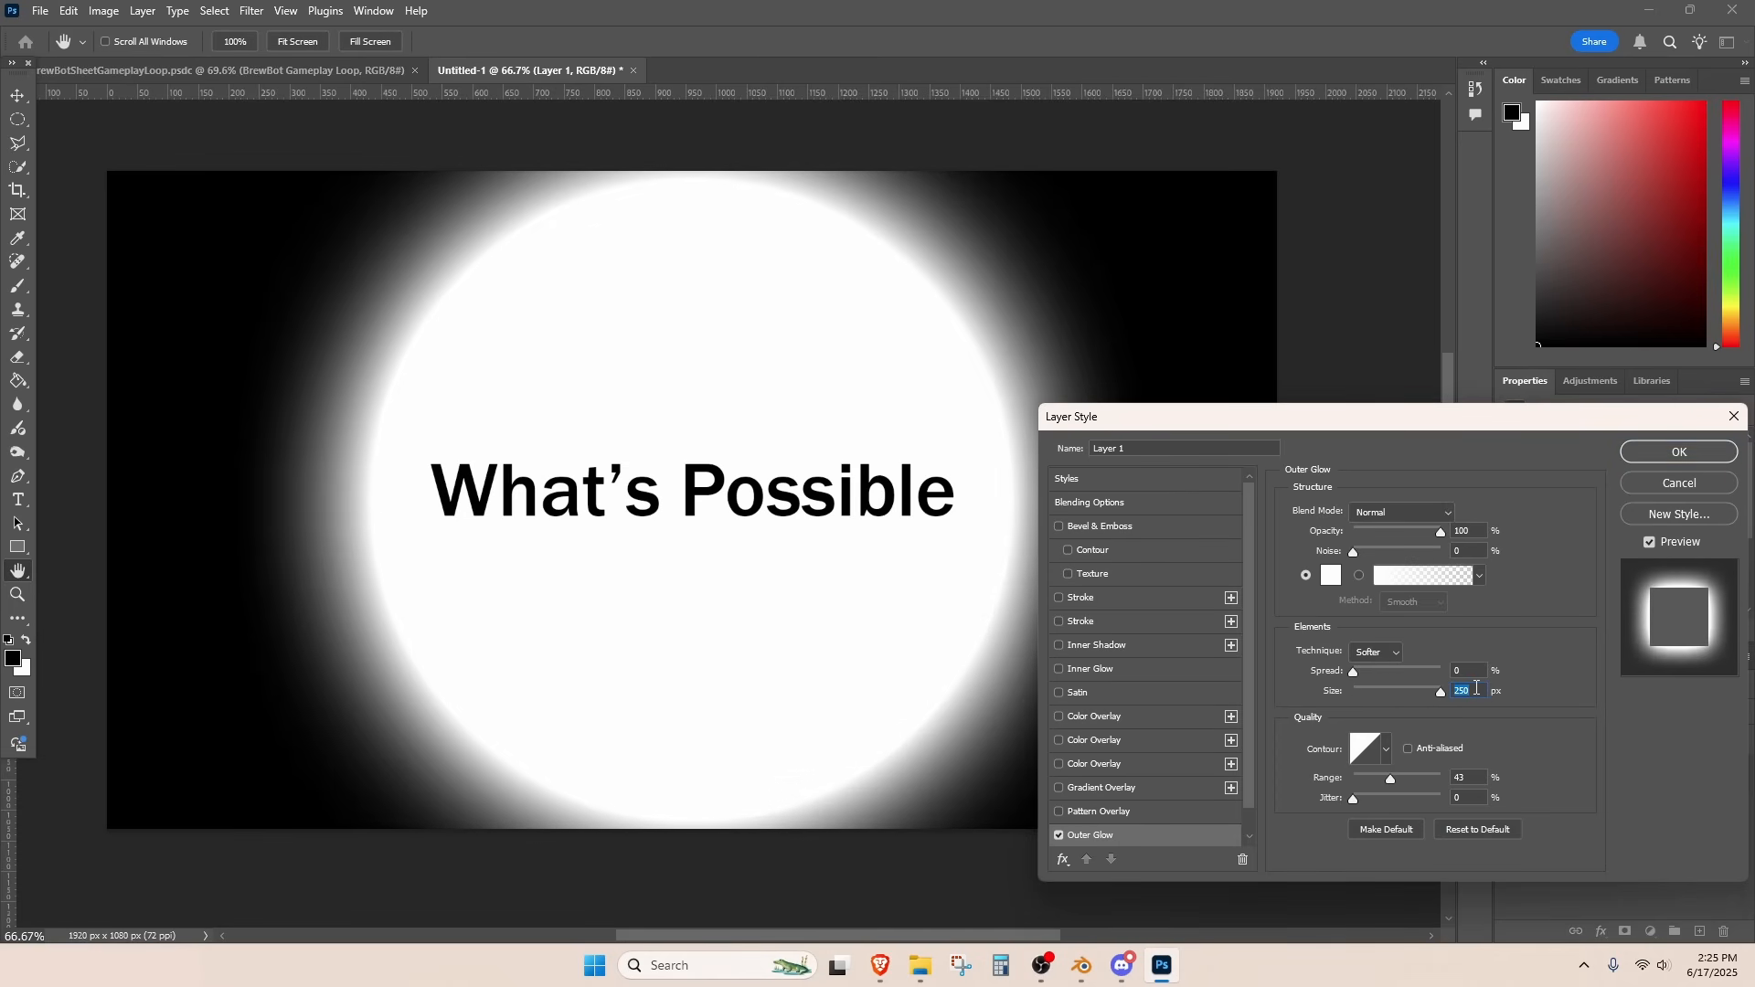
key("Return")
key("v")
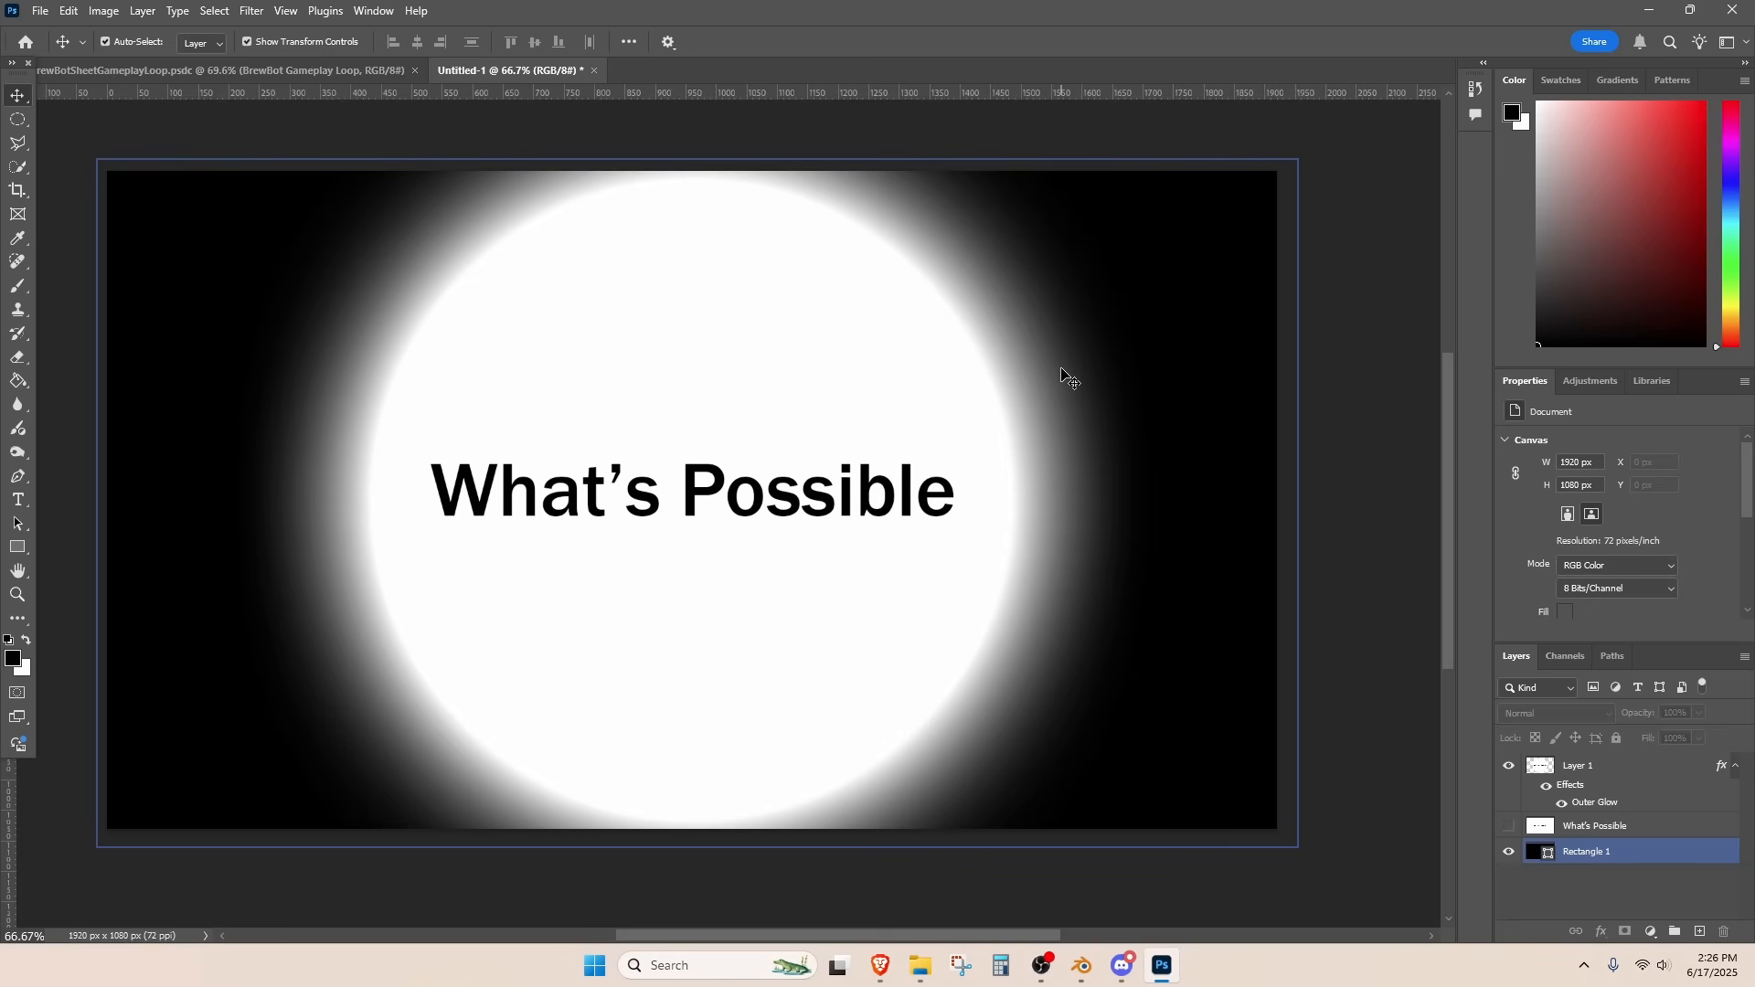
scroll(1061, 369, "down", 1, "alt")
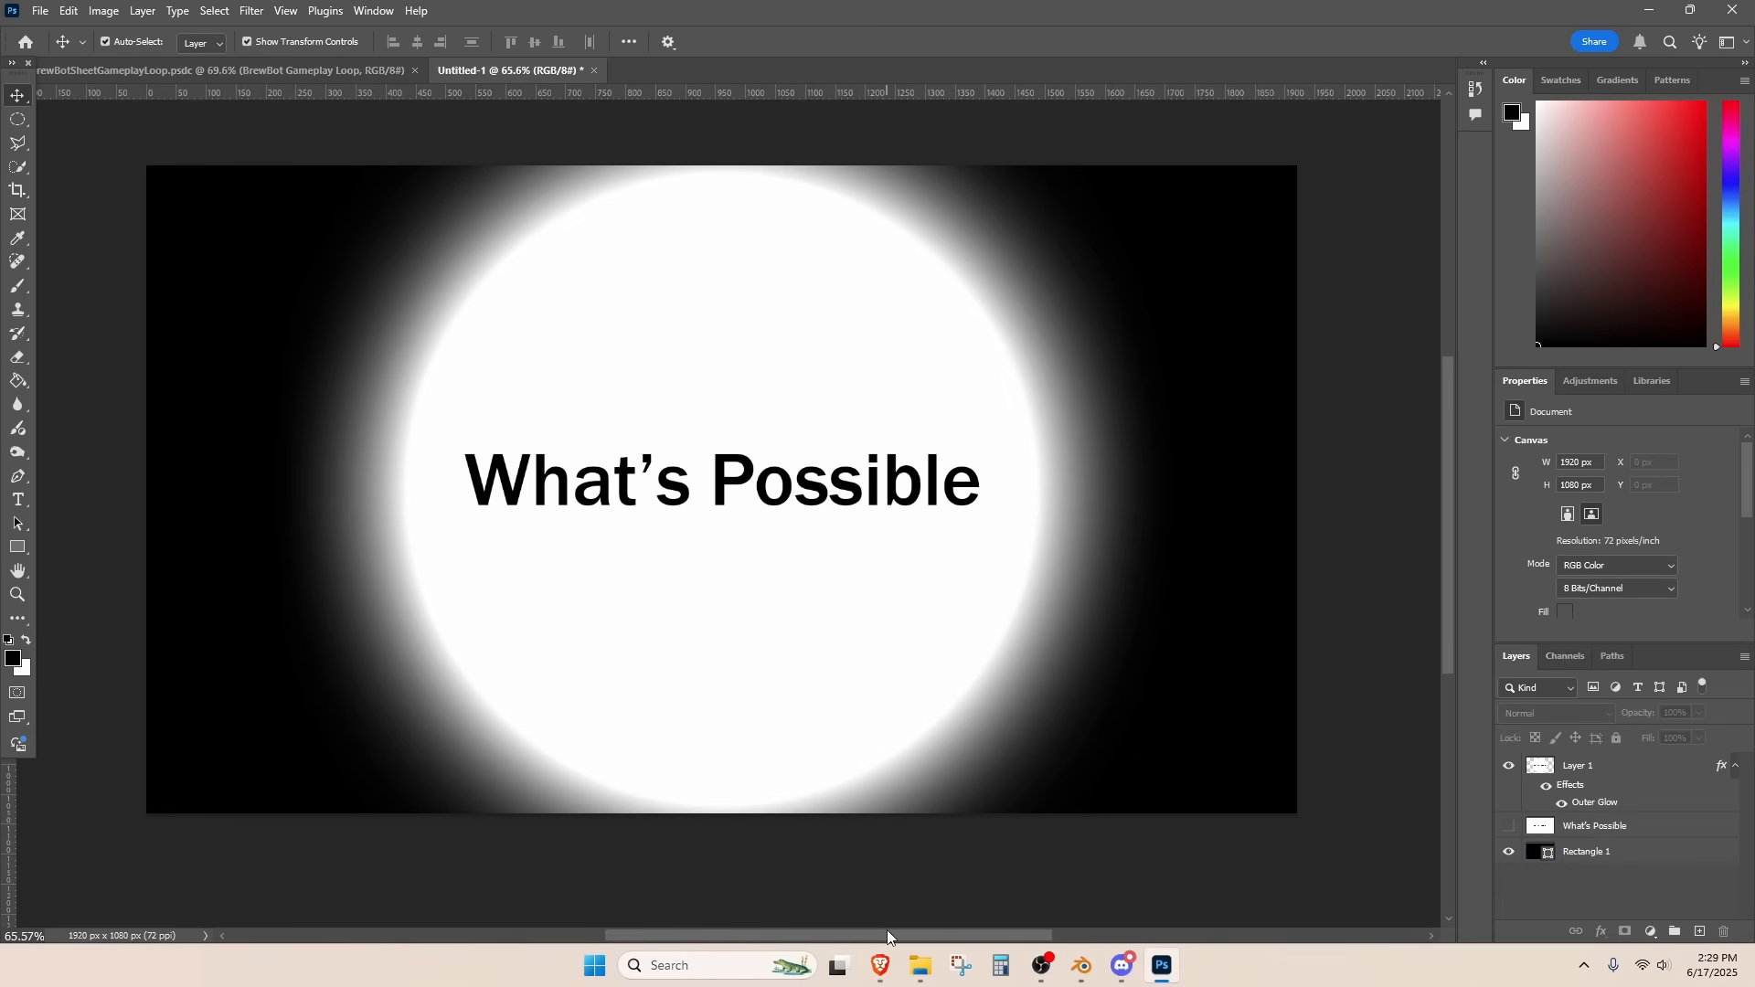
- Switch to the Brave browser and show the page playing "Ink Or Sink!-Splatoon [OST]"
left_click(880, 965)
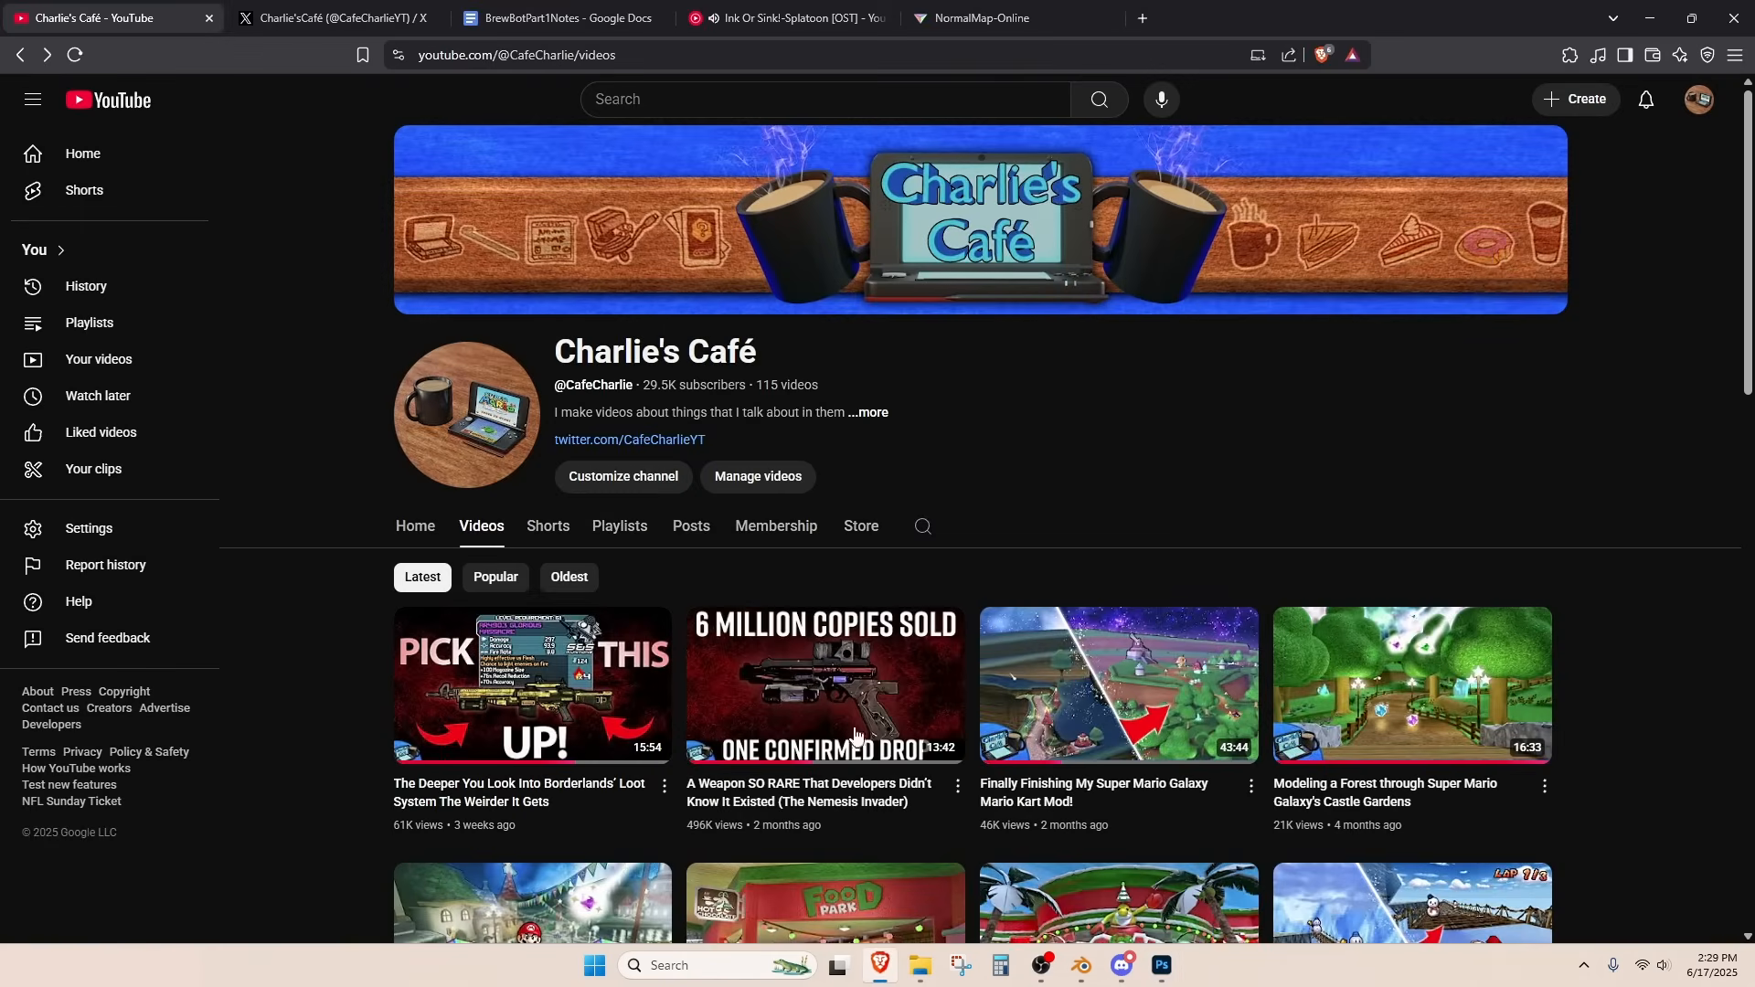
left_click(777, 18)
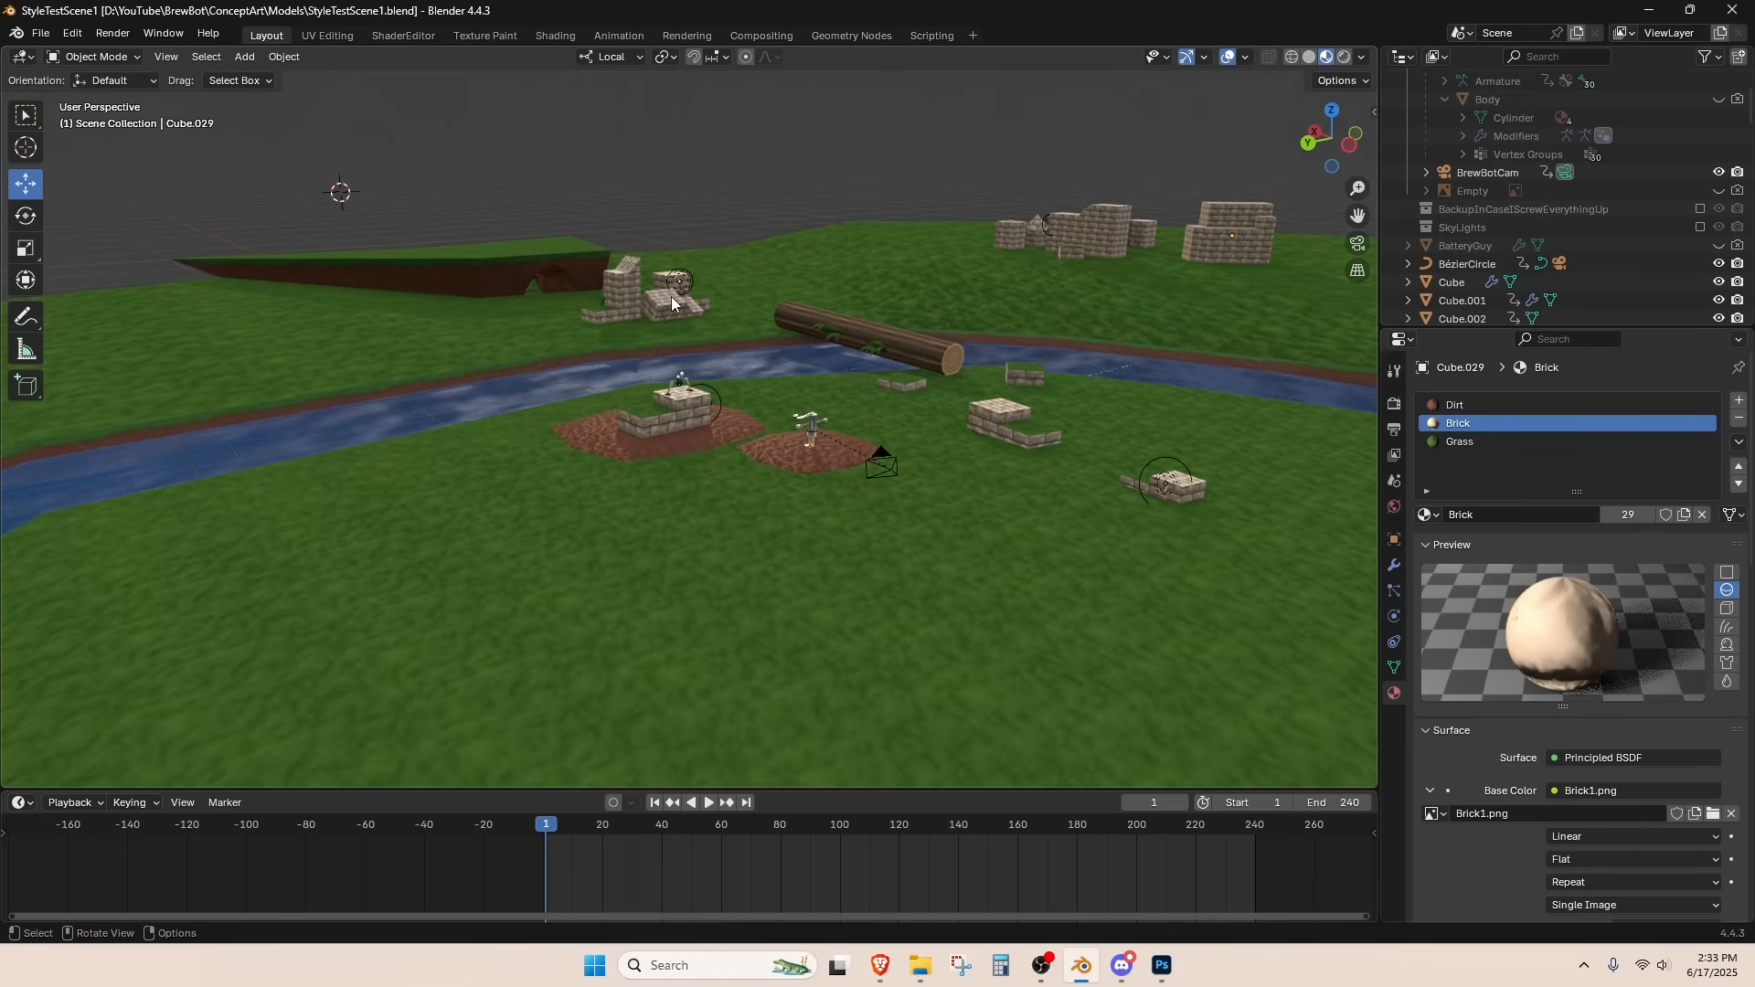
scroll(671, 296, "down", 8)
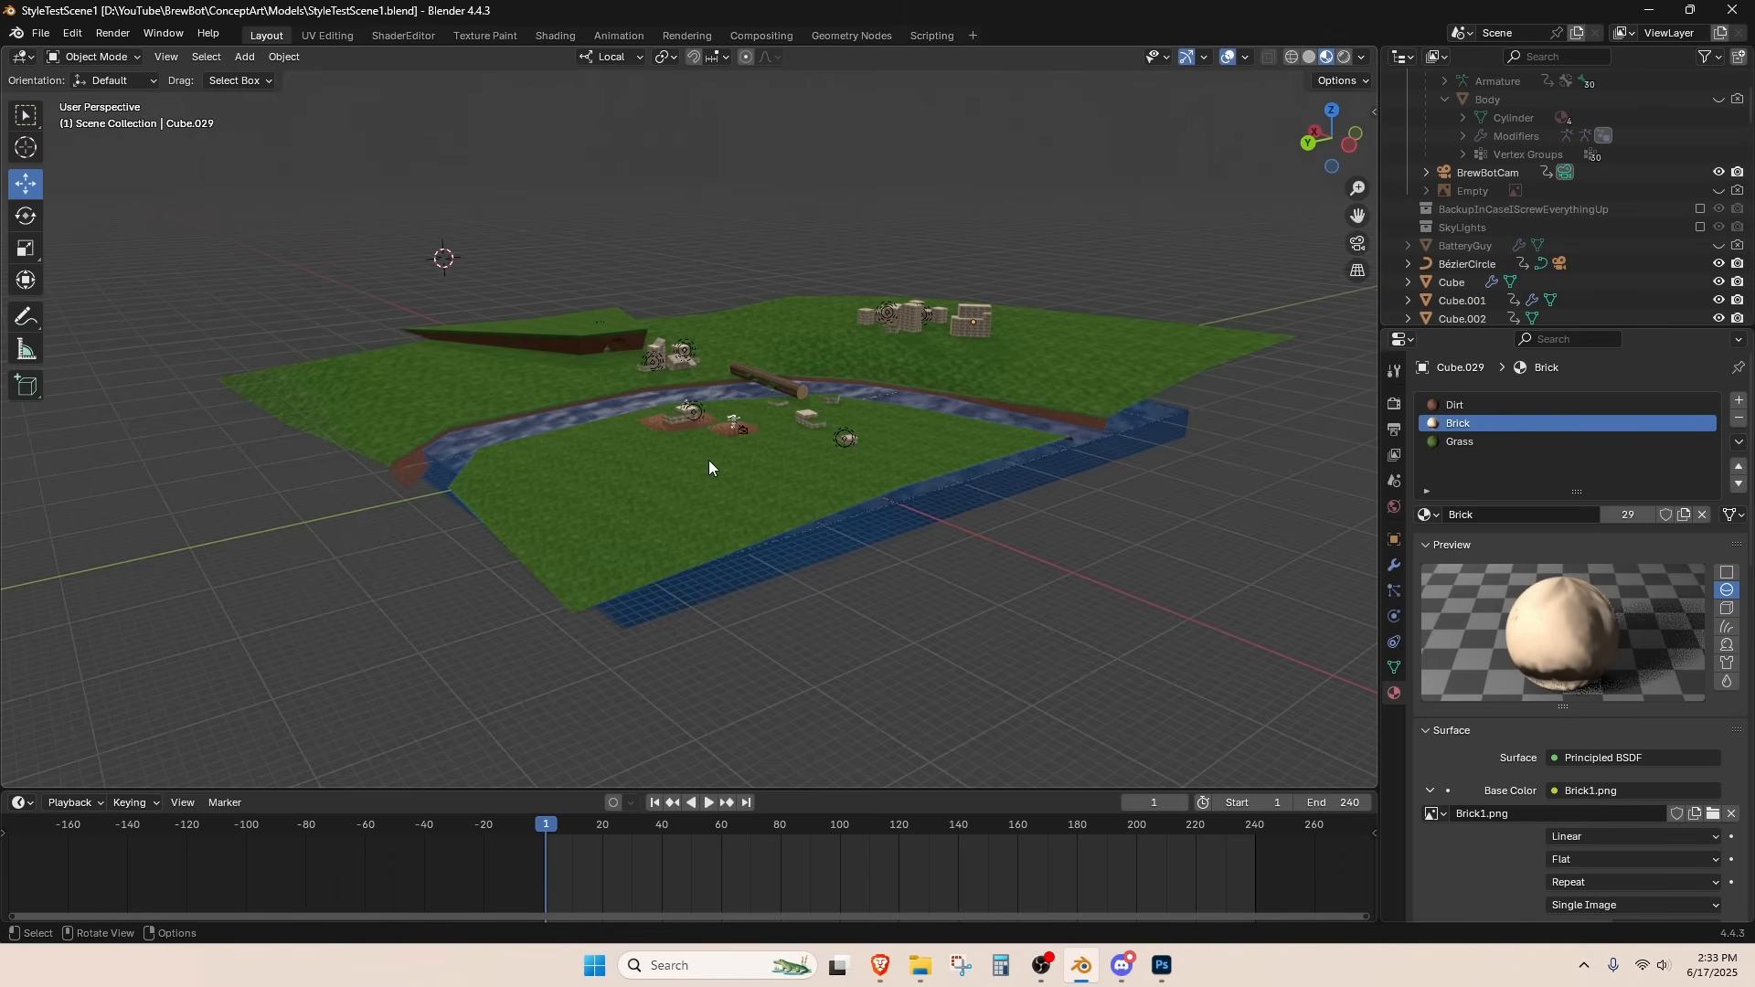
scroll(709, 458, "up", 16)
scroll(753, 440, "down", 6)
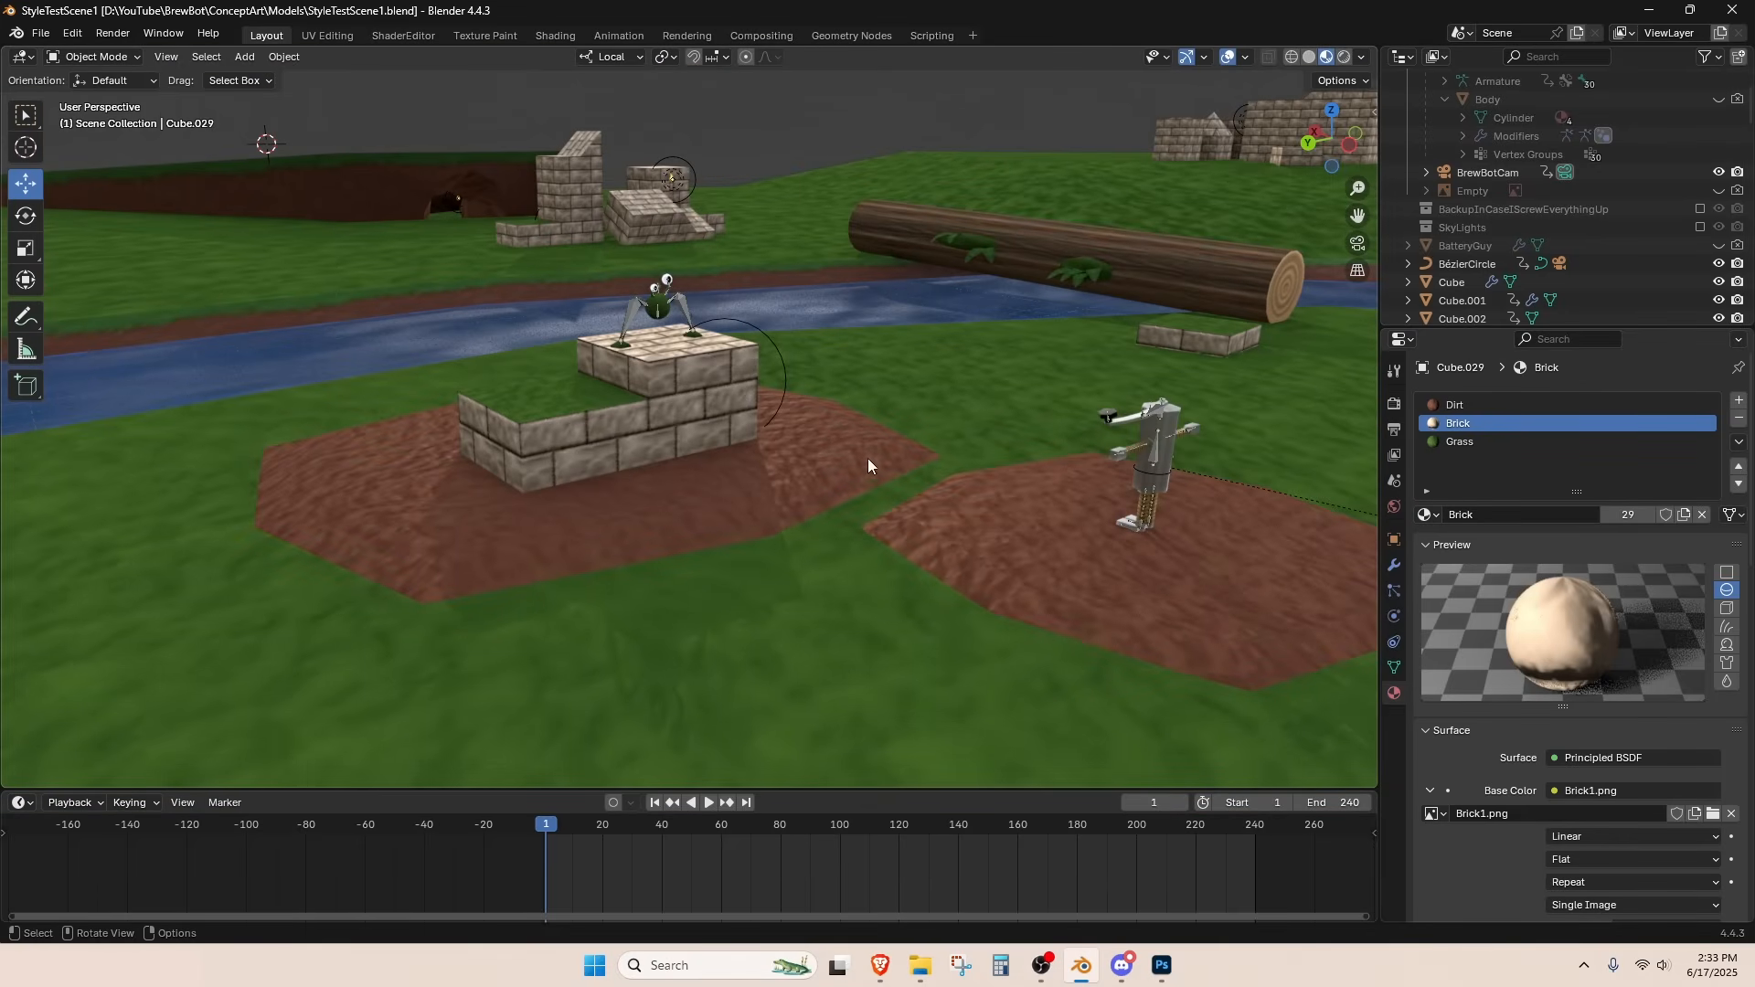
scroll(897, 462, "down", 8)
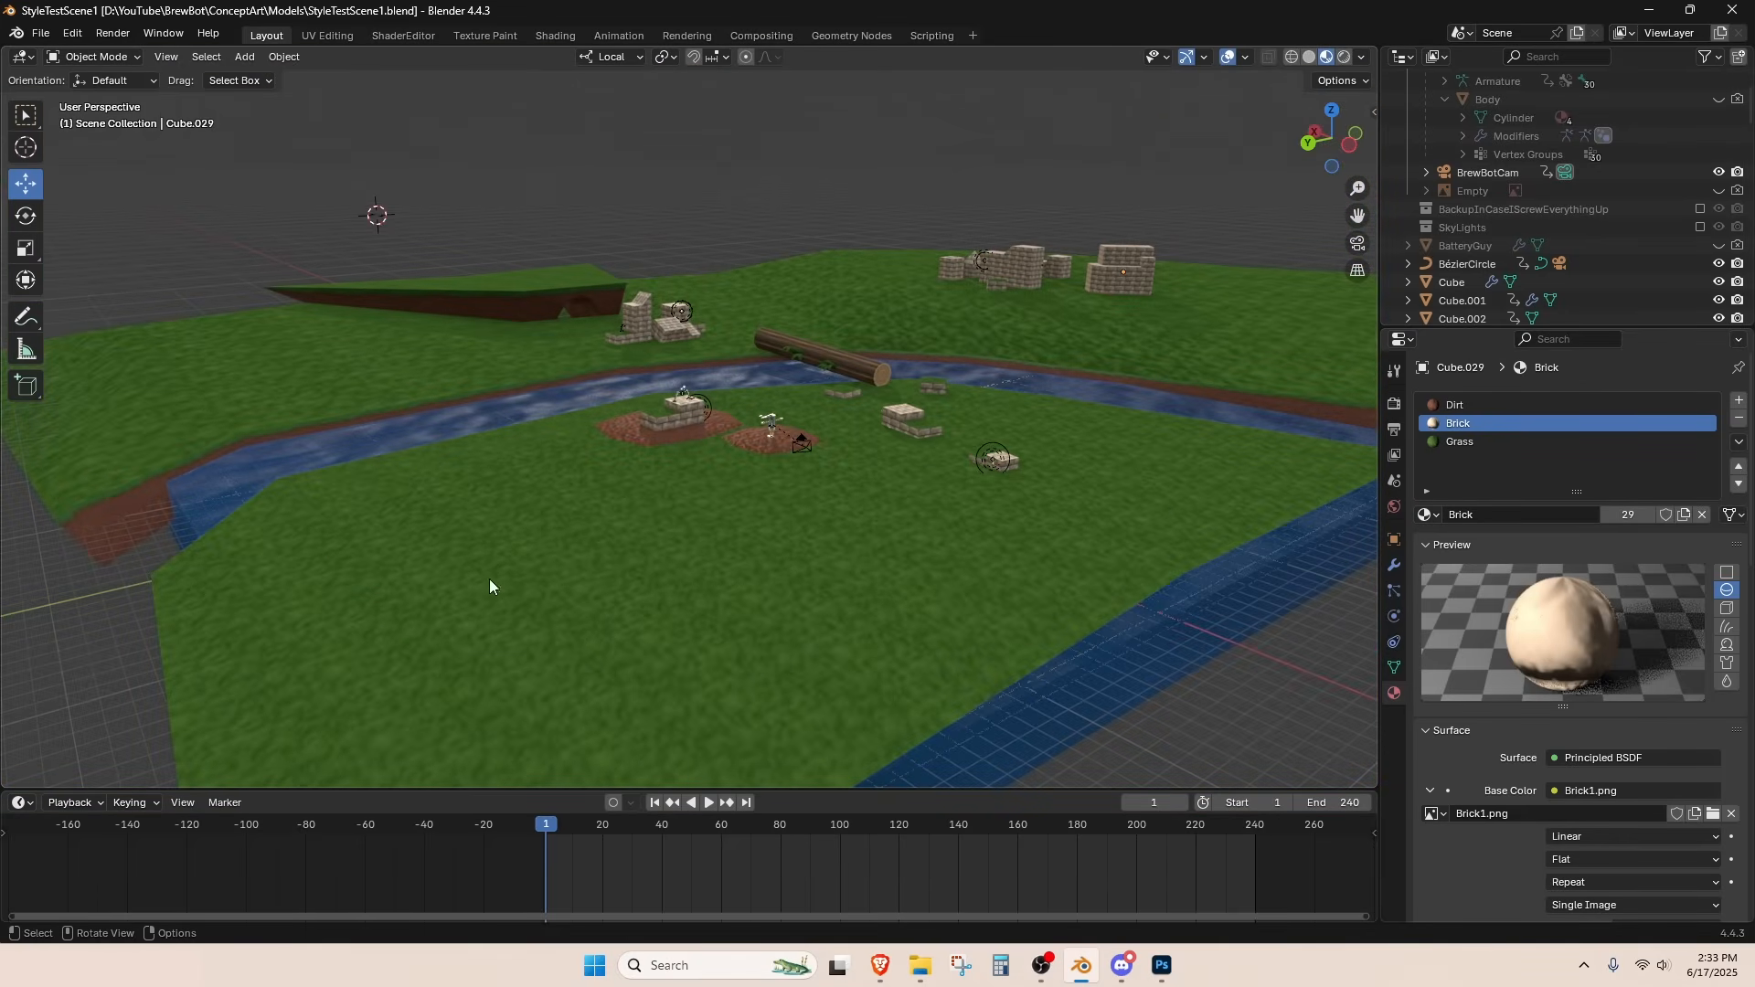
scroll(788, 448, "up", 2)
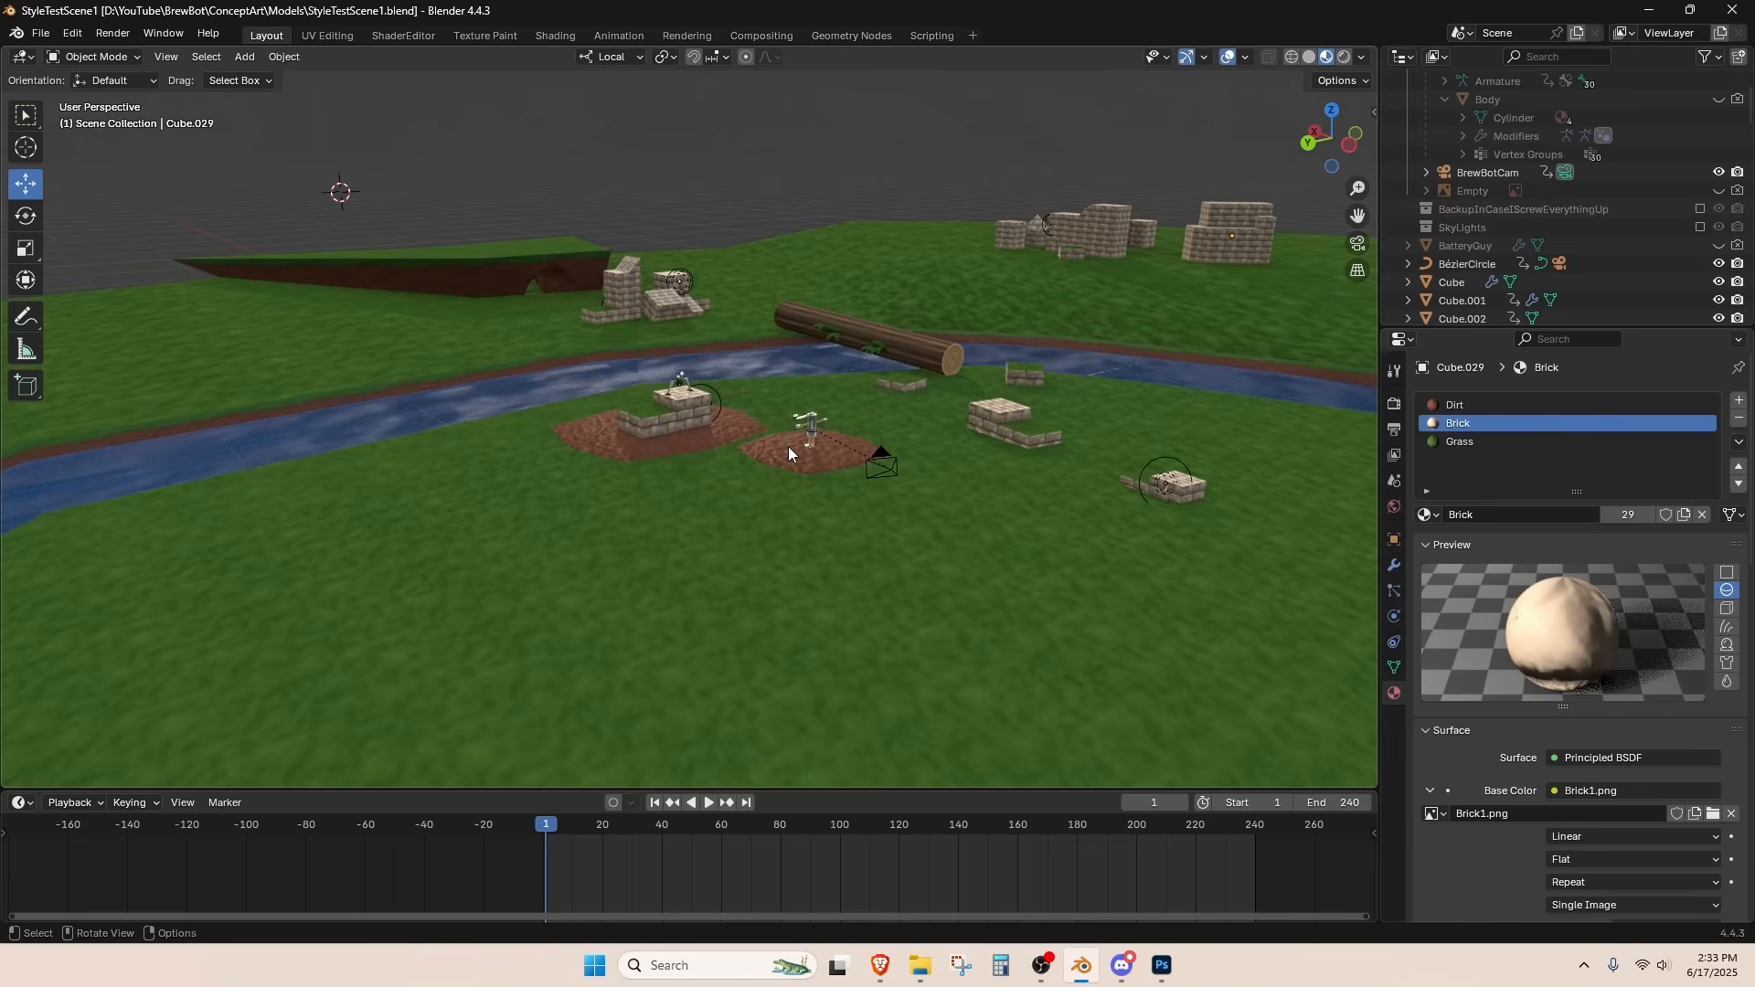
- Add a 2 m cube at the world origin and scale it uniformly by 10
scroll(785, 307, "down", 6)
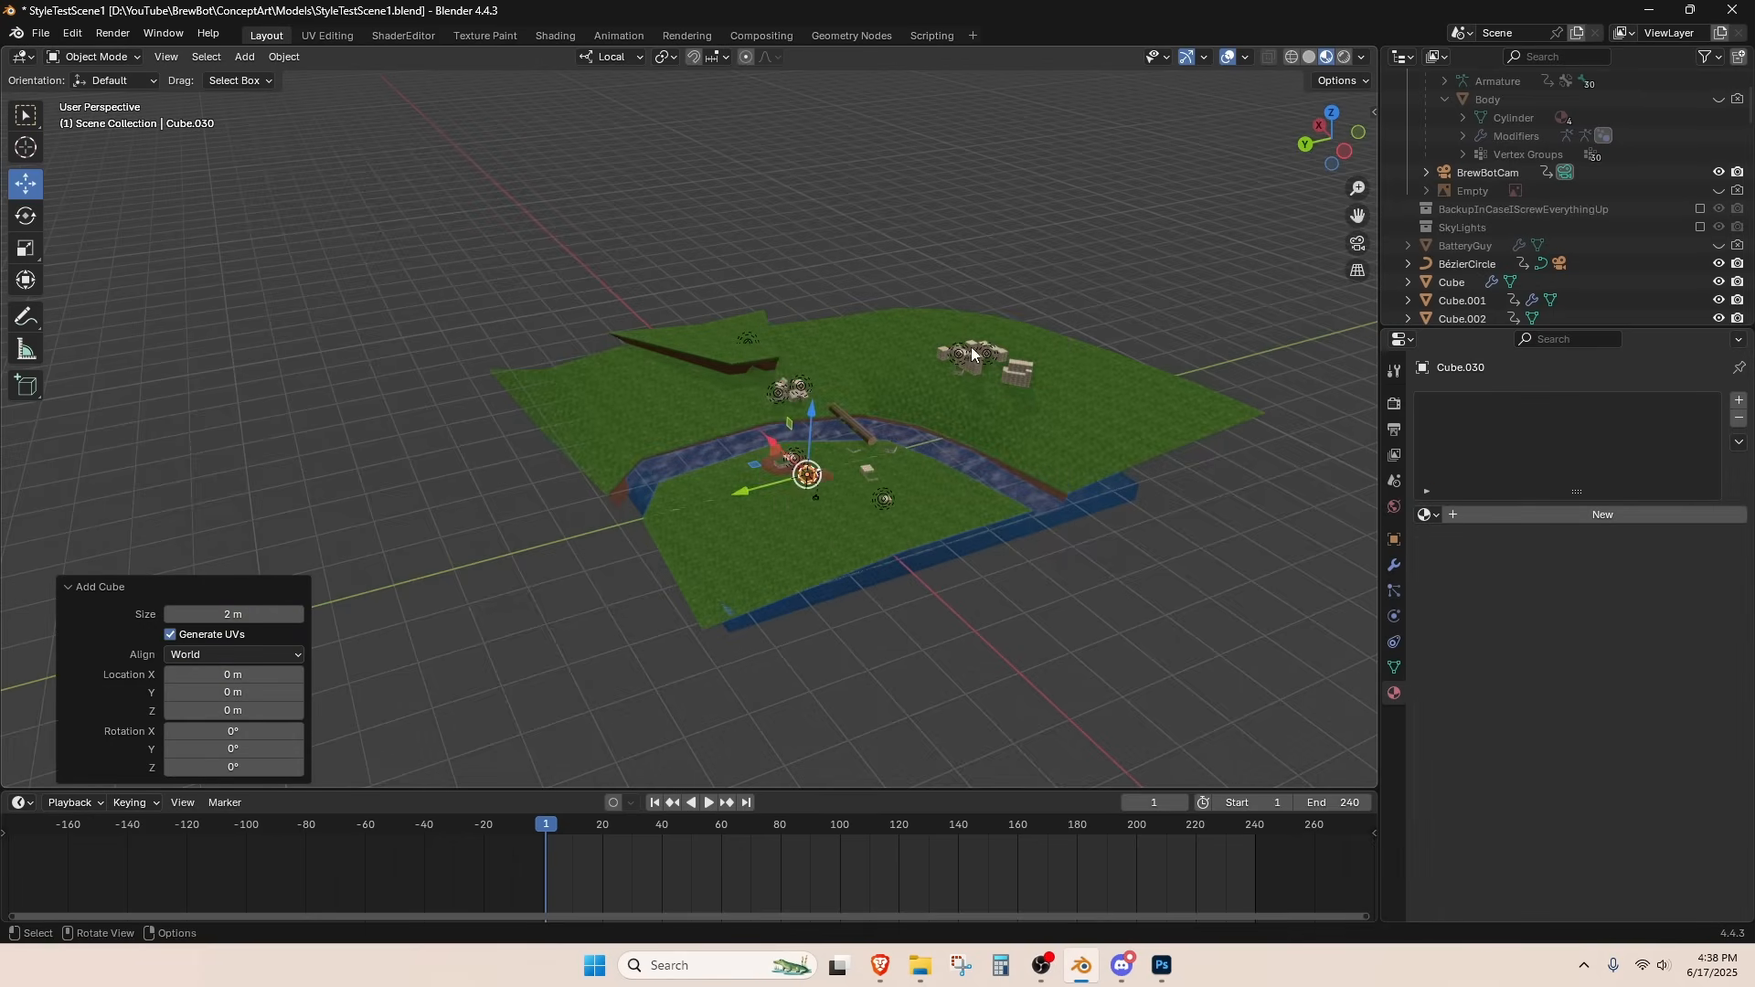
type("s10")
key("Return")
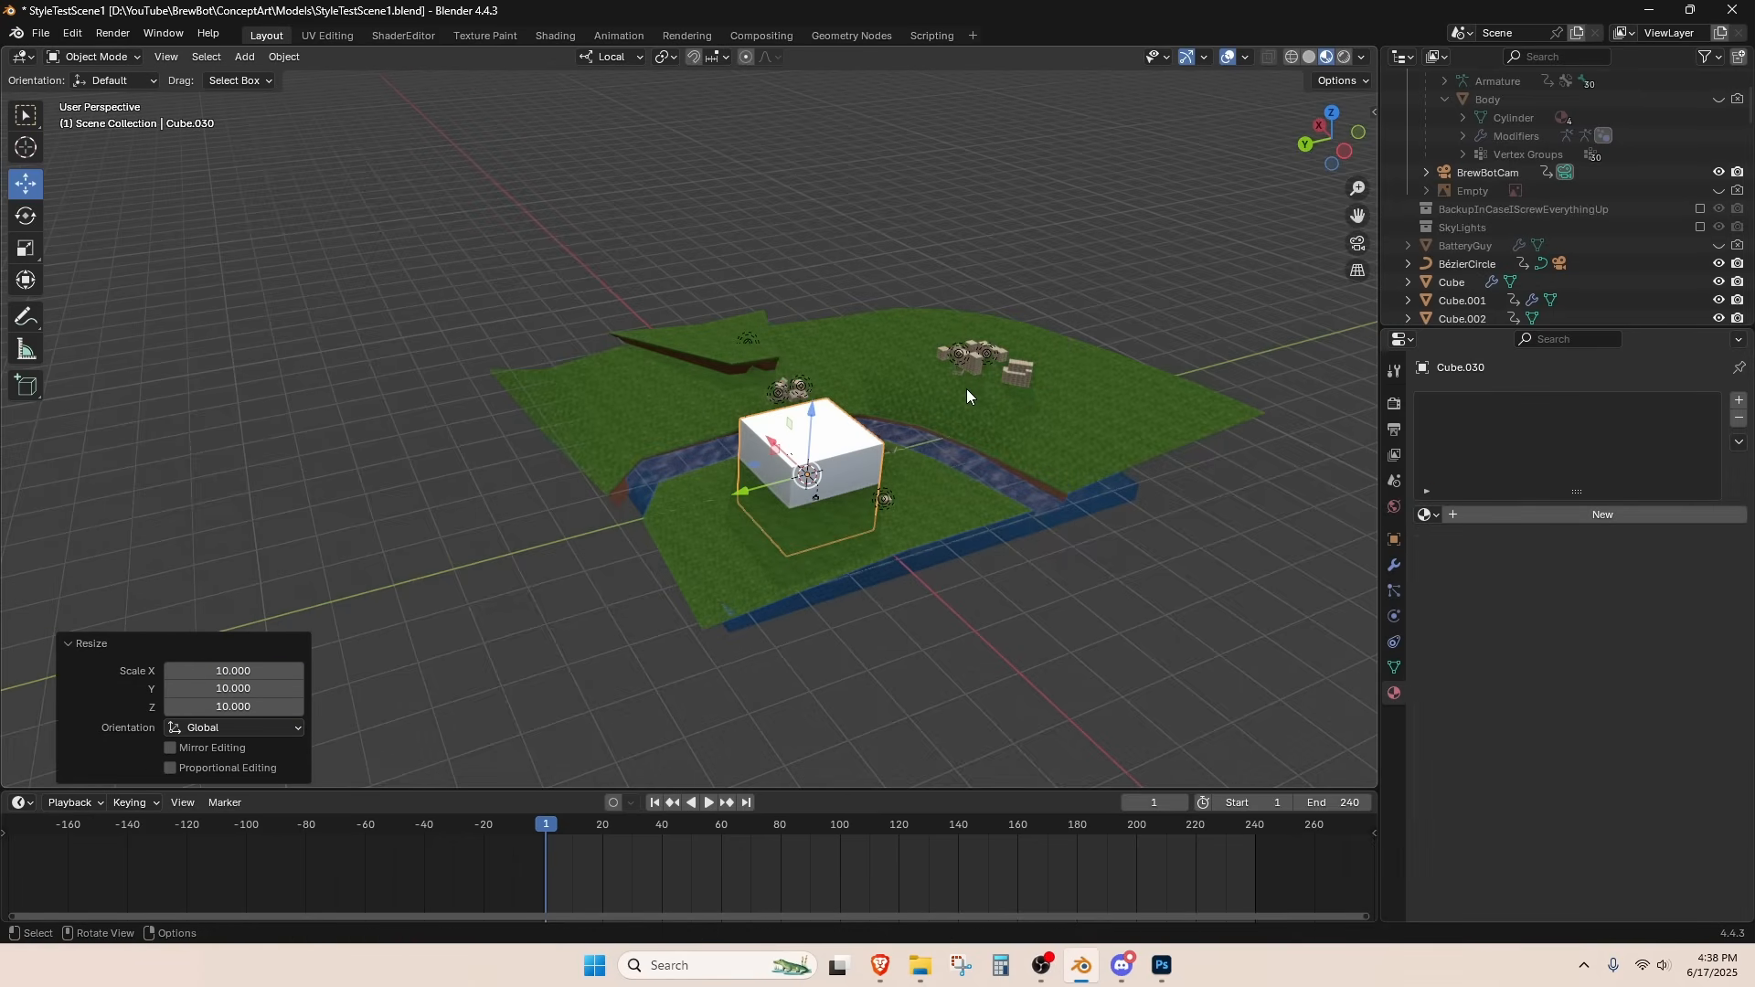
- Move the enlarged cube off the grass terrain, beyond its northern edge near the river's end
left_click_drag(748, 489, 474, 563)
middle_click_drag(480, 559, 583, 551)
left_click_drag(711, 549, 548, 556)
middle_click_drag(621, 567, 859, 496)
middle_click_drag(566, 494, 821, 485, "shift")
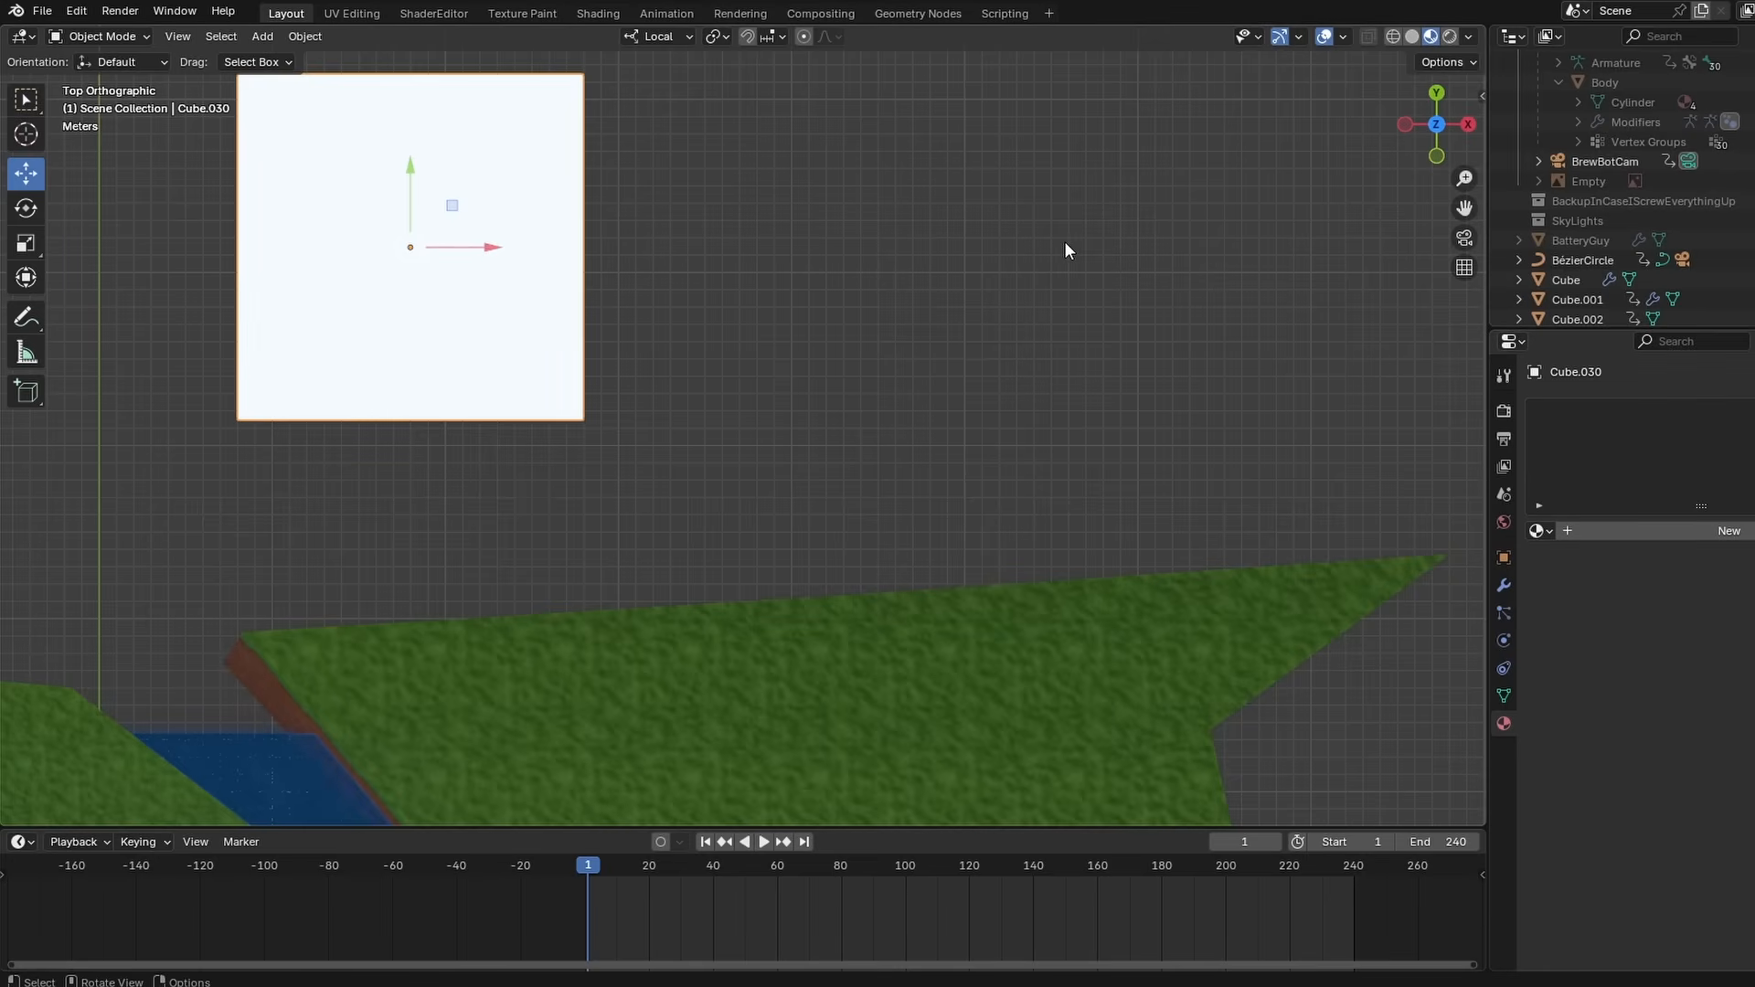
- Rotate the cube about the Z axis and reposition it beside the terrain's northern edge
key("r")
key("z")
left_click(1020, 199)
key("g")
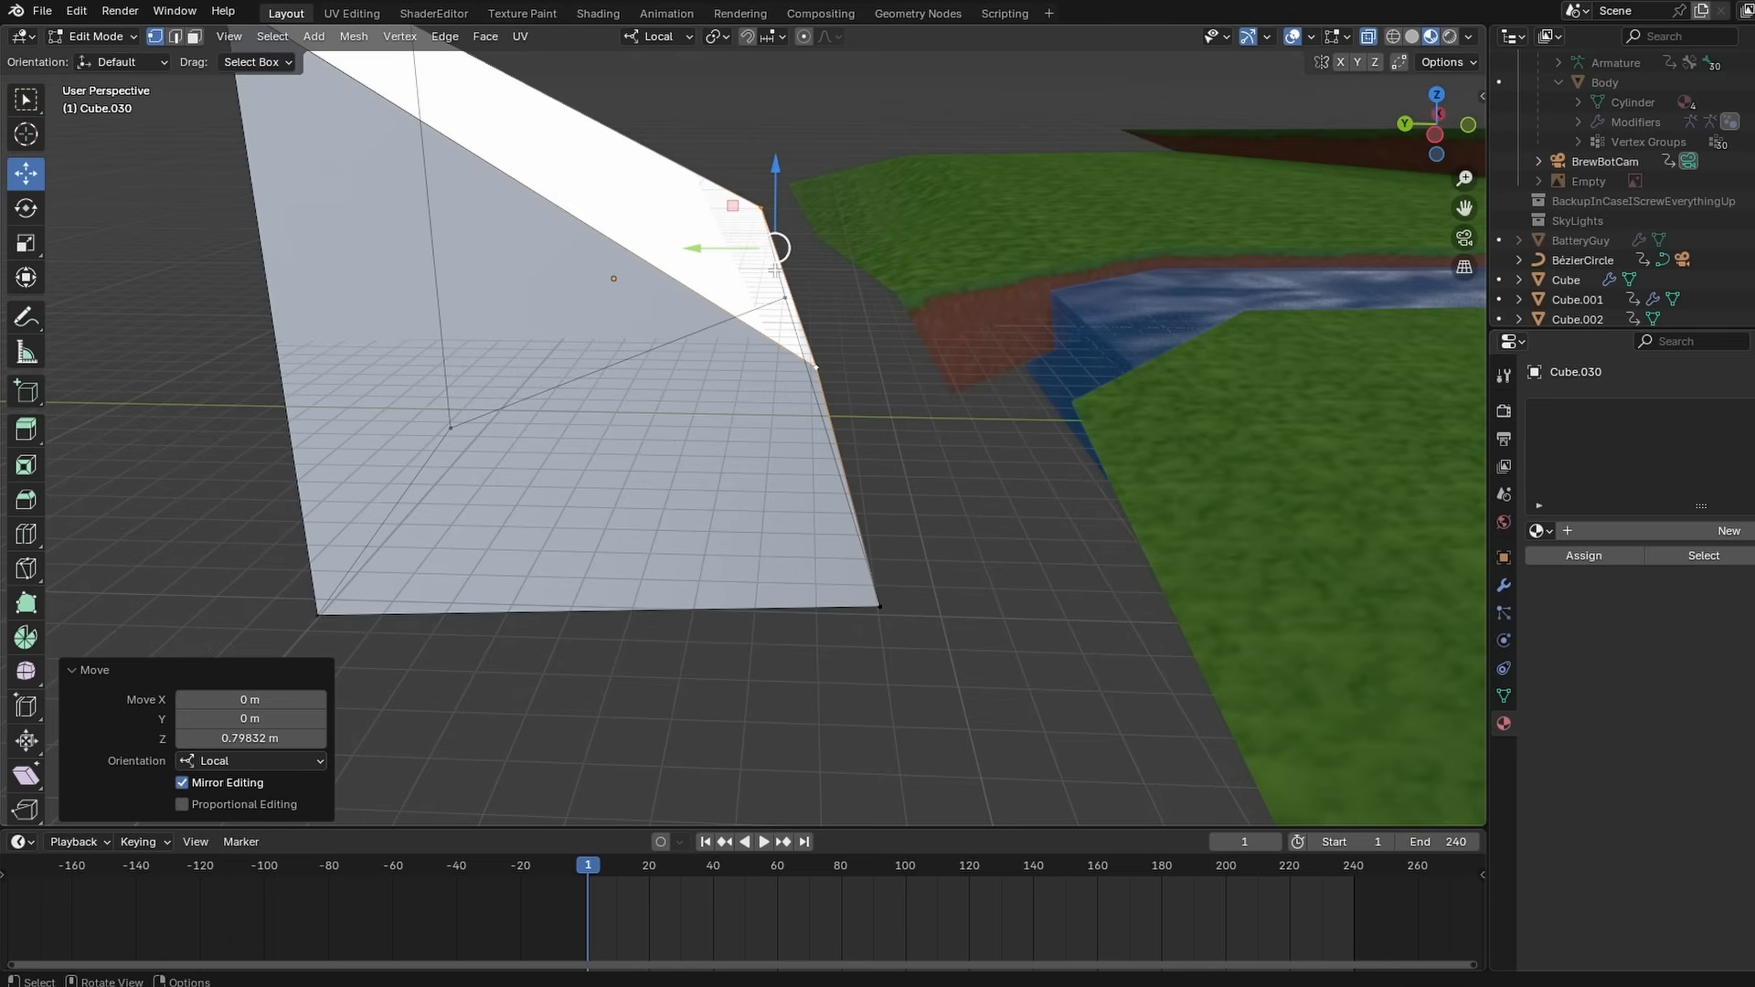
- Shift the reshaped cube's selected vertices in the local YZ plane, then fill a face bridging the cube and the terrain's northern edge
key("g")
key("shift+x")
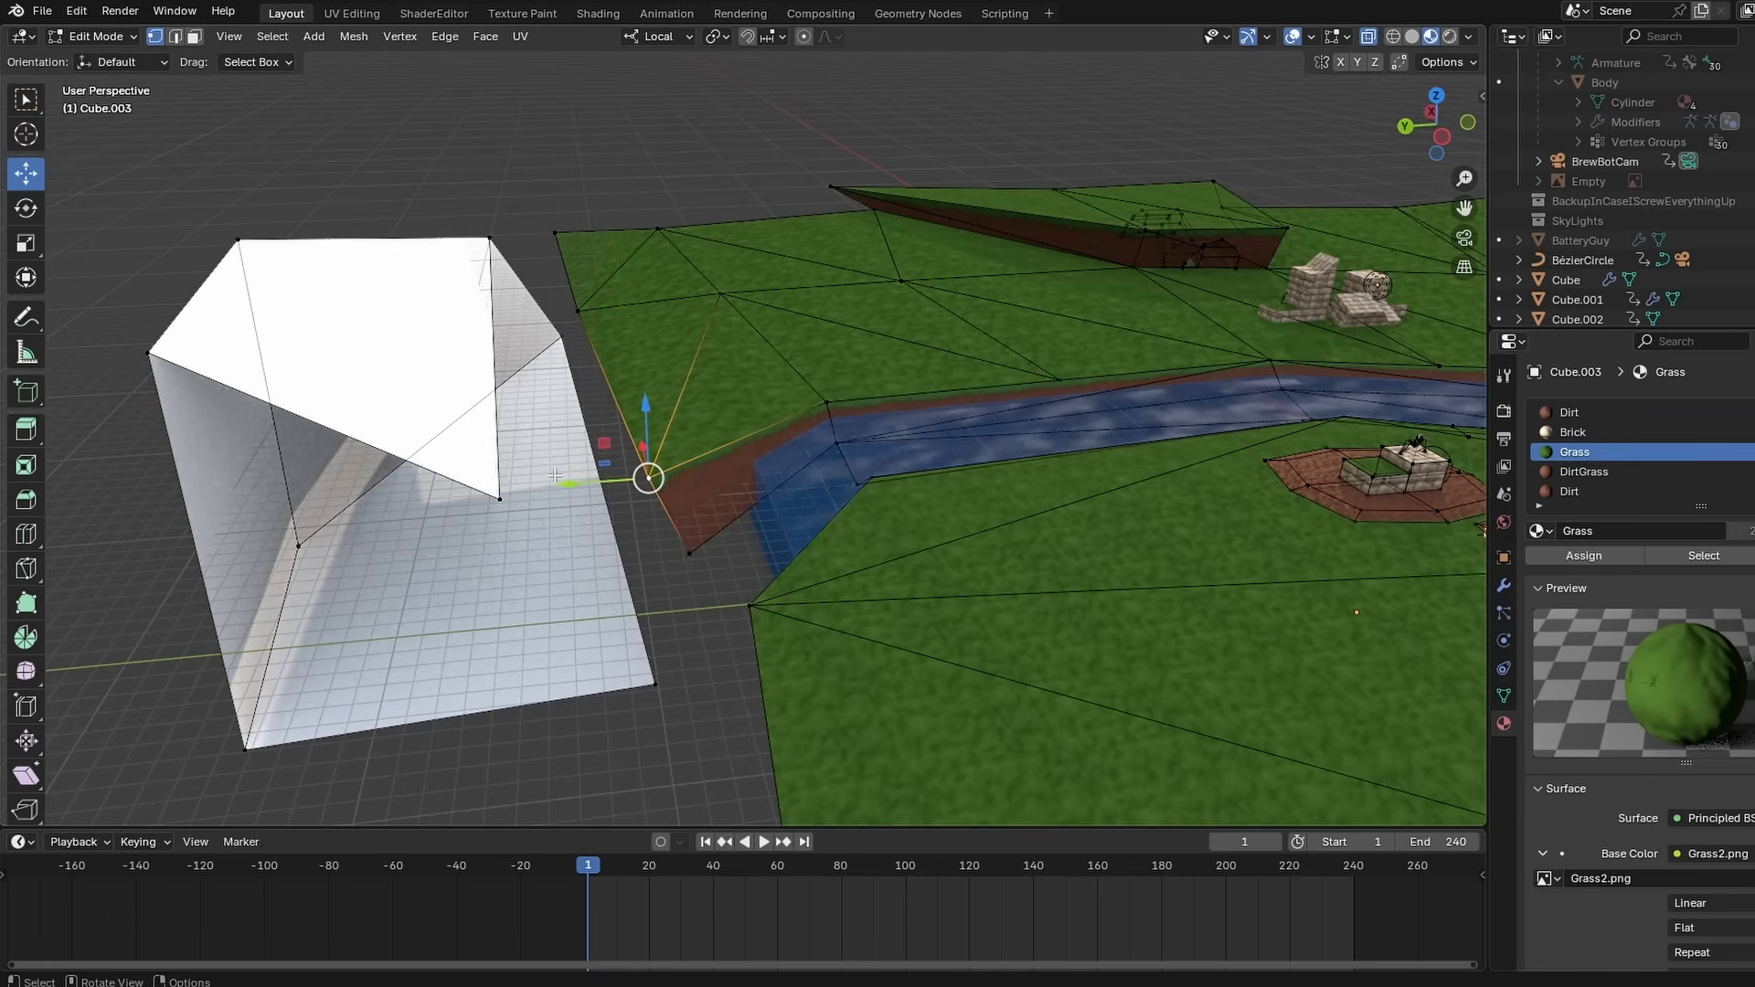
left_click(503, 494, "shift")
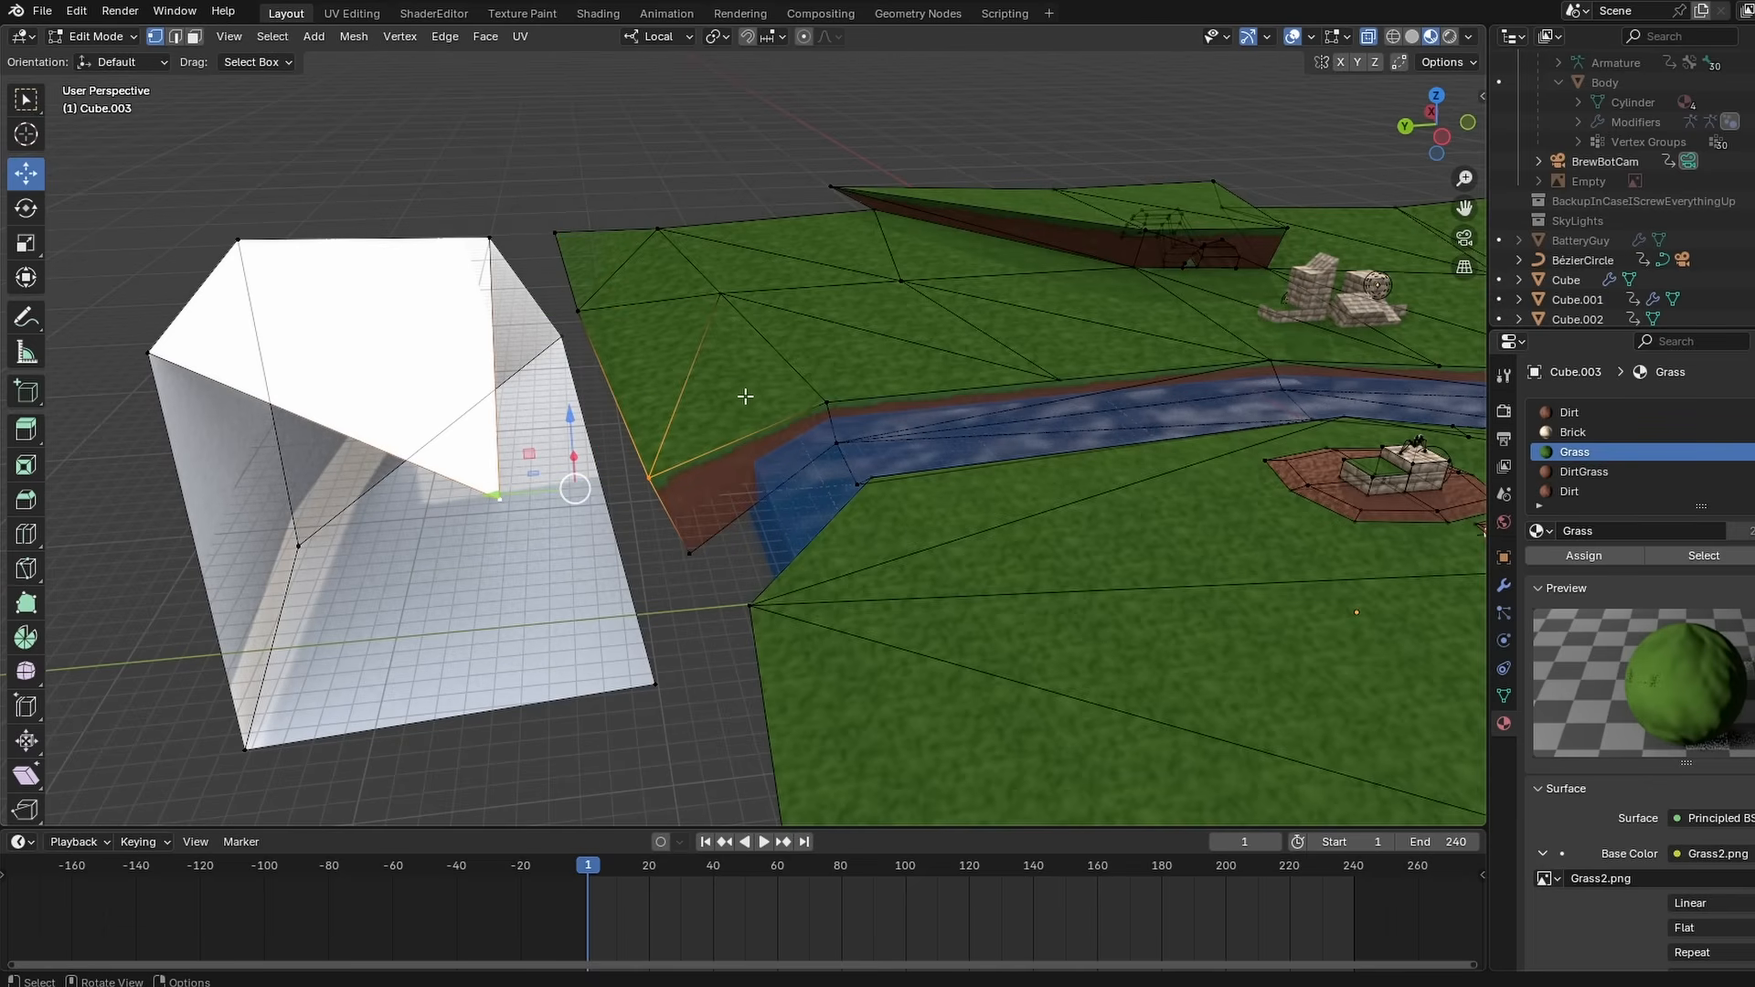
middle_click_drag(569, 319, 671, 365)
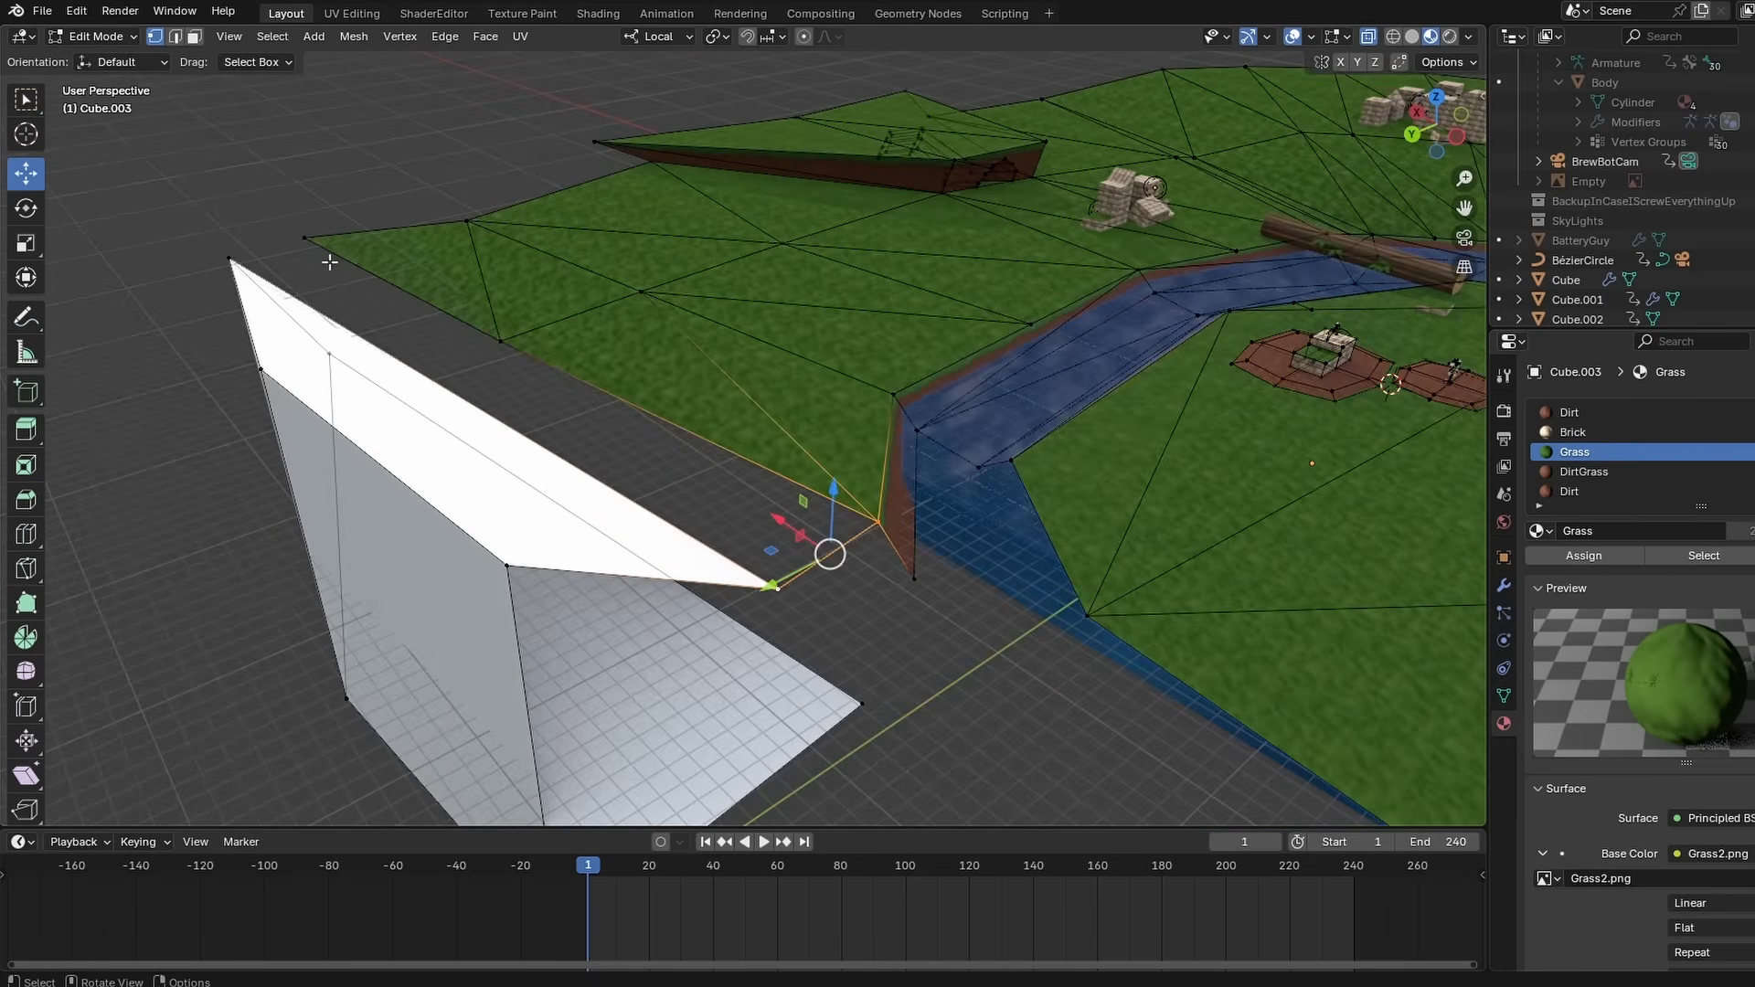
left_click(615, 364, "shift")
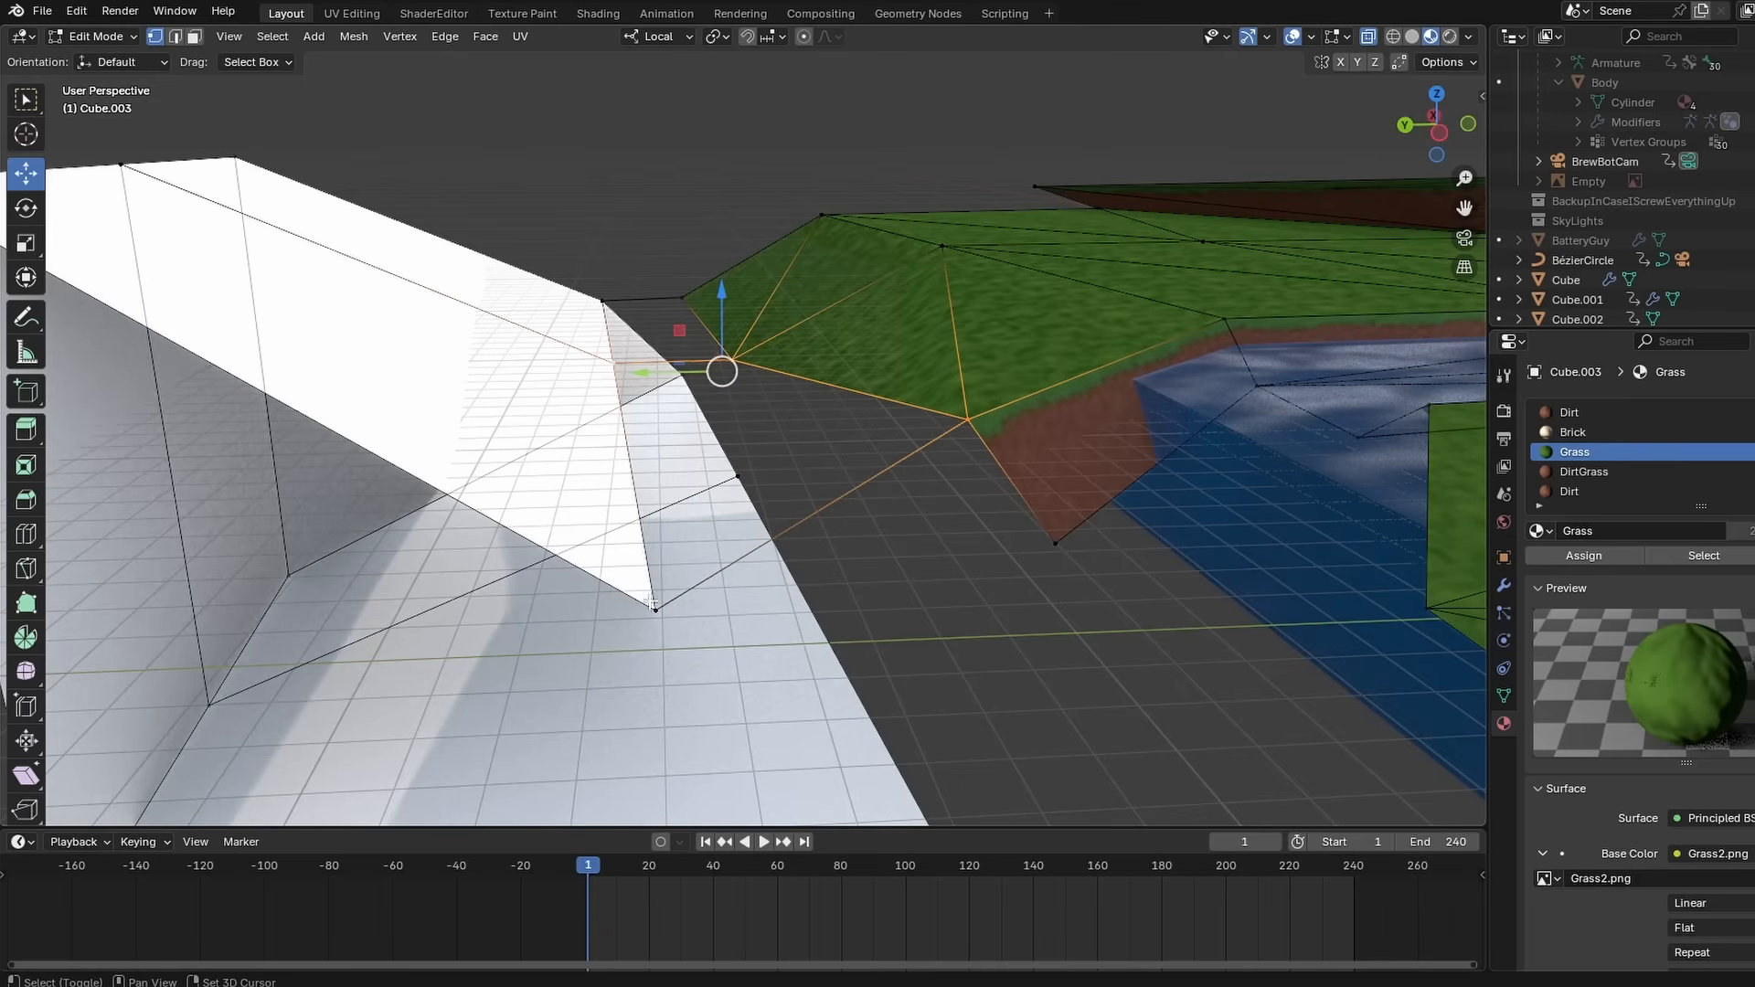
left_click(654, 605, "shift")
key("f")
- Fill a second four-vertex face between the cube's upper edge and the terrain's adjoining corner
left_click(602, 301)
left_click(682, 298, "shift")
left_click(729, 360, "shift")
left_click(612, 362, "shift")
key("f")
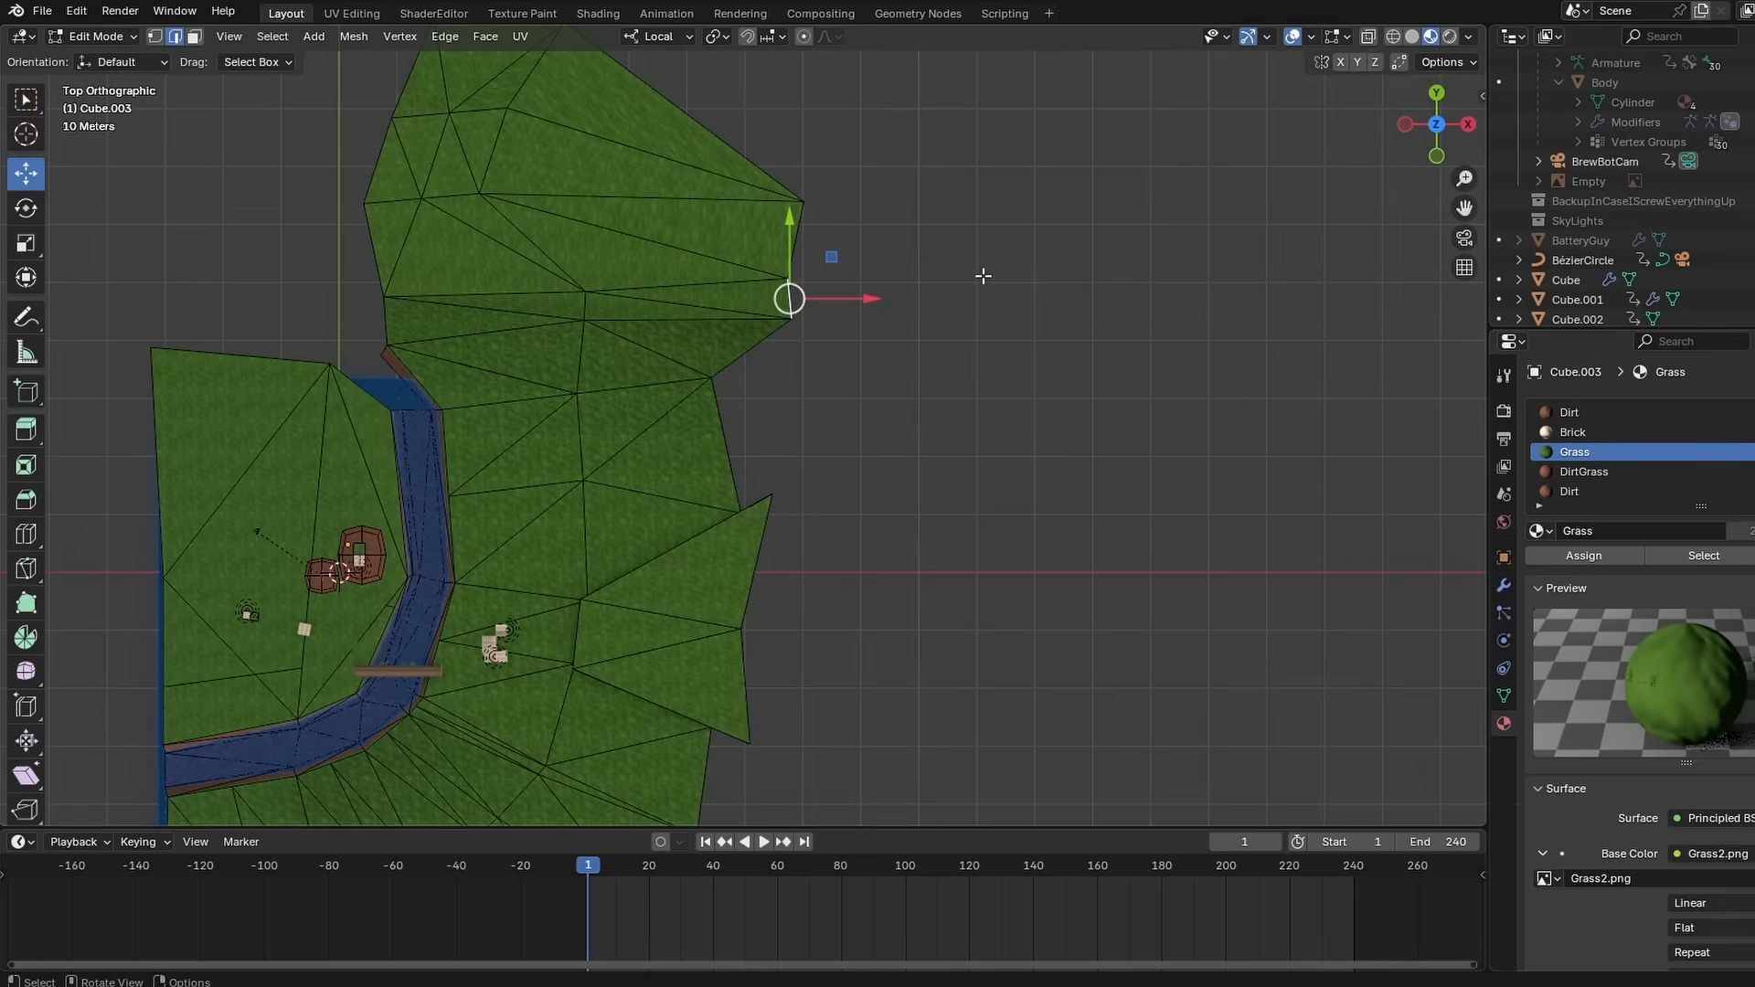
- Extrude the terrain's eastern edge outward about 17 m and continue the grass strip southward with further extruded and scaled edges
key("e")
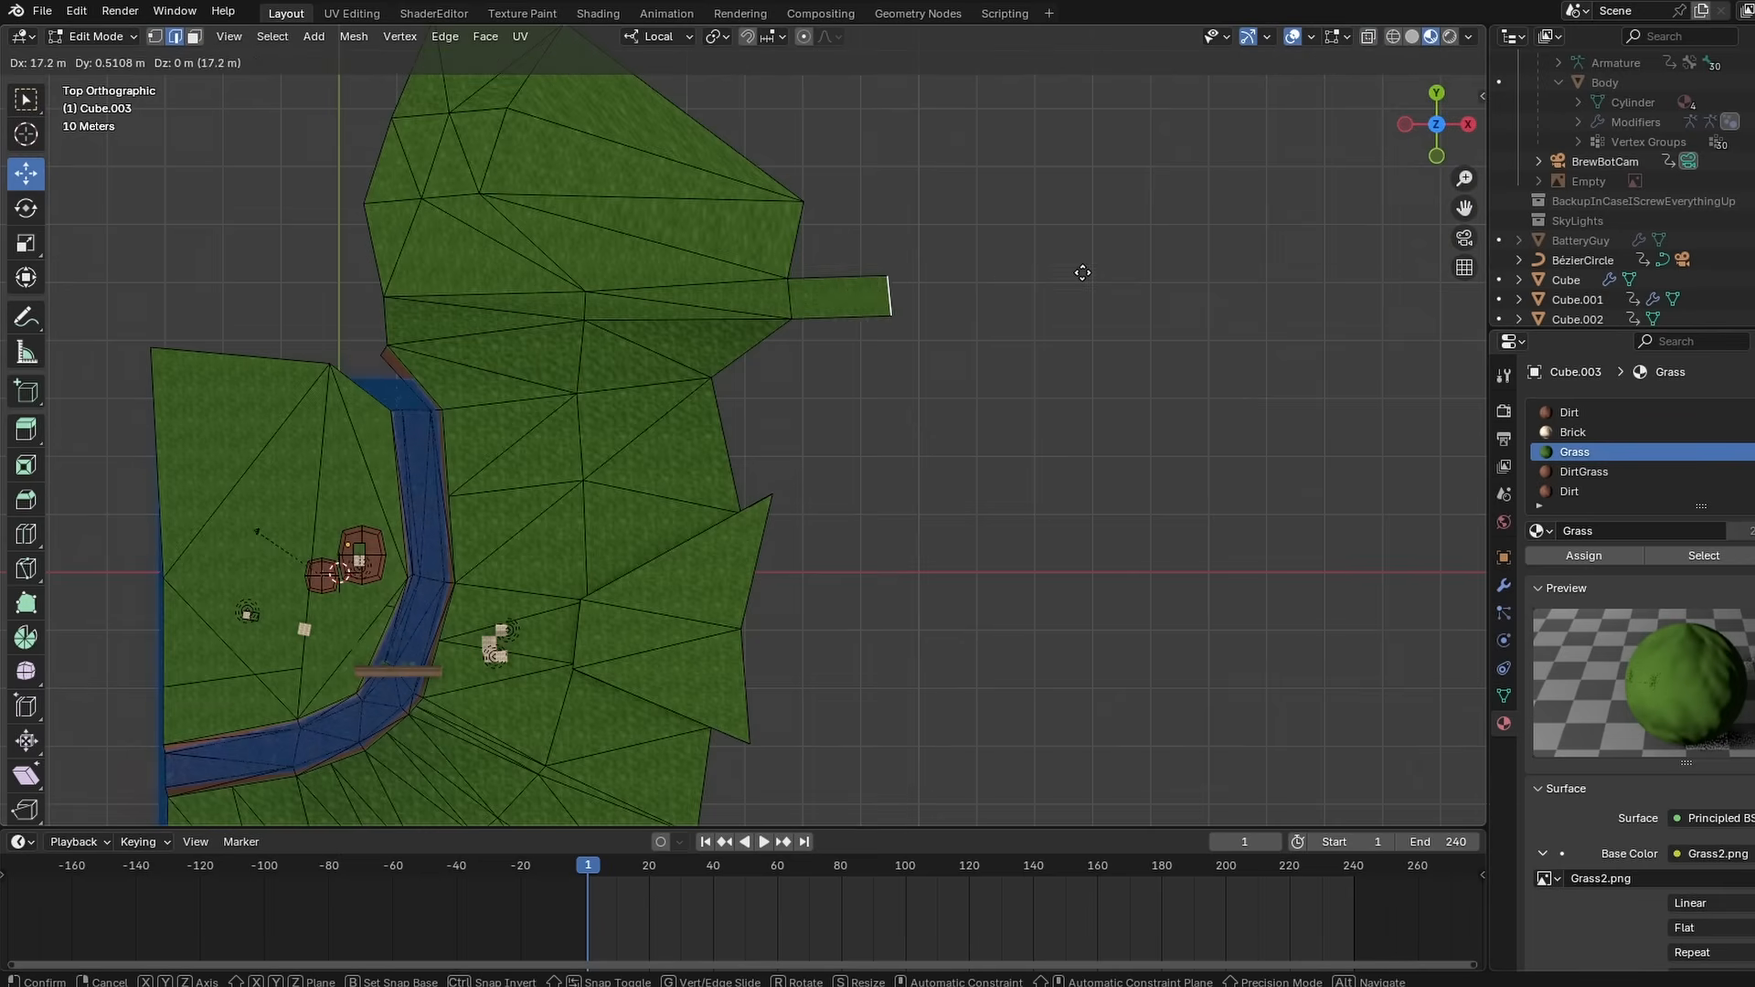
left_click(1078, 266)
key("s")
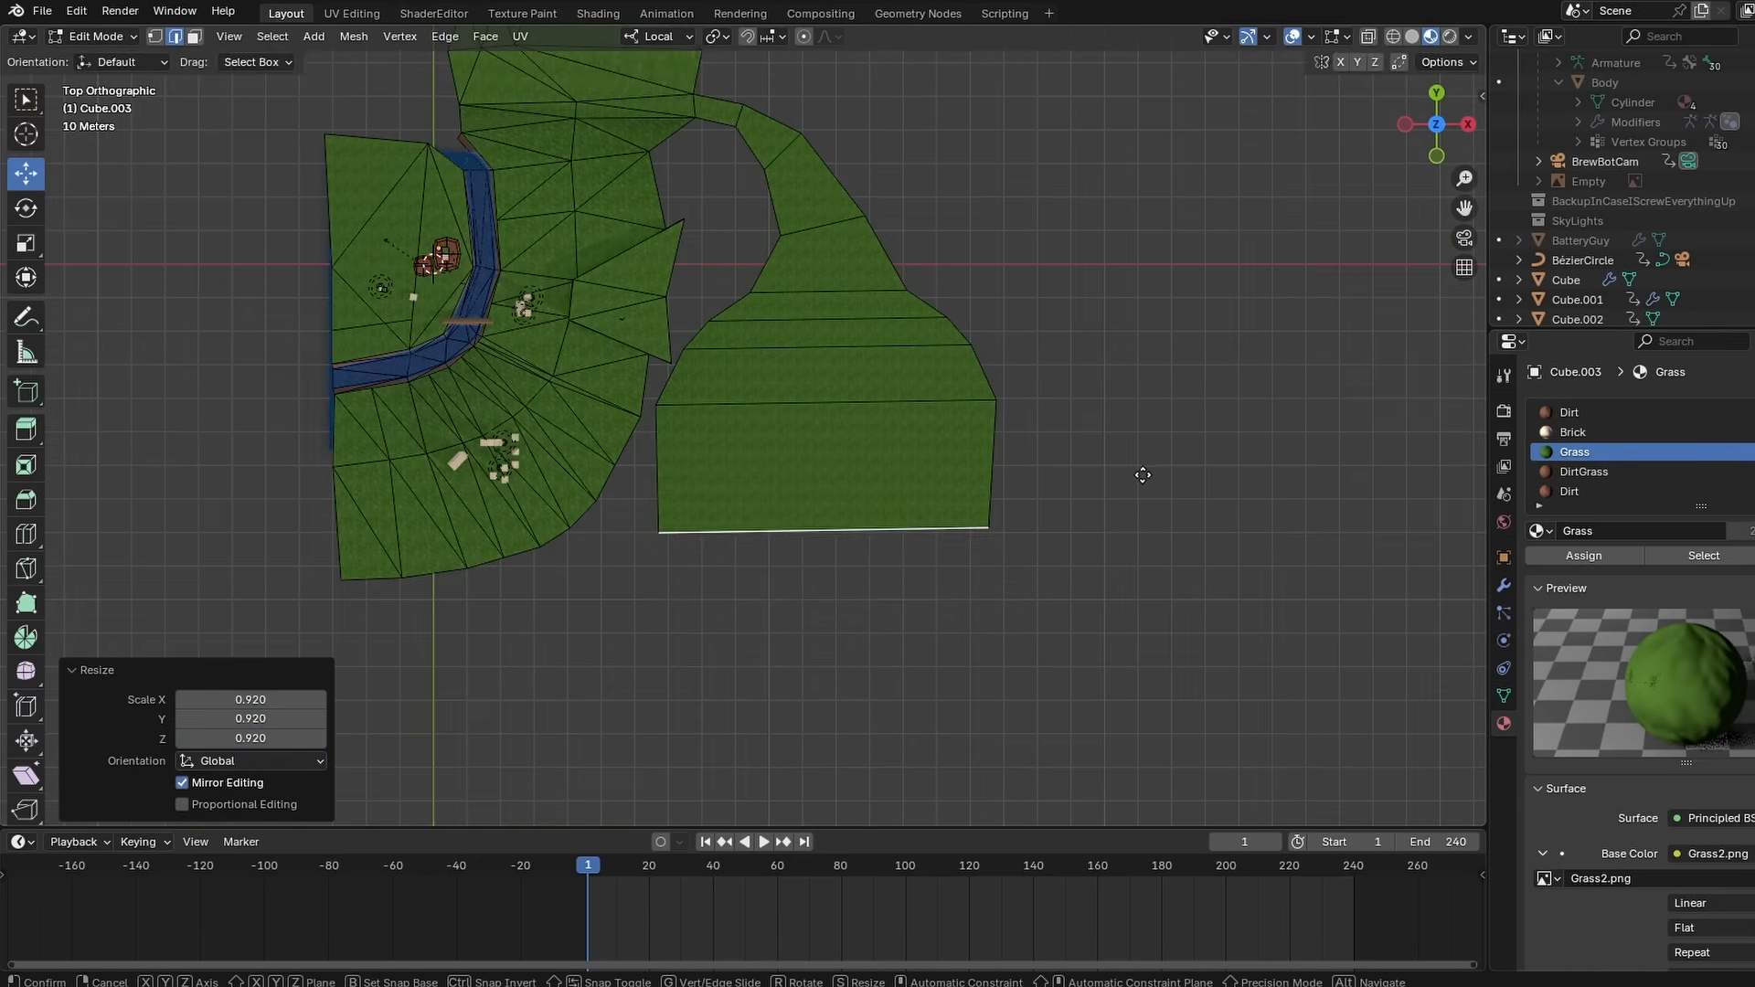
key("e")
left_click(1139, 544)
key("s")
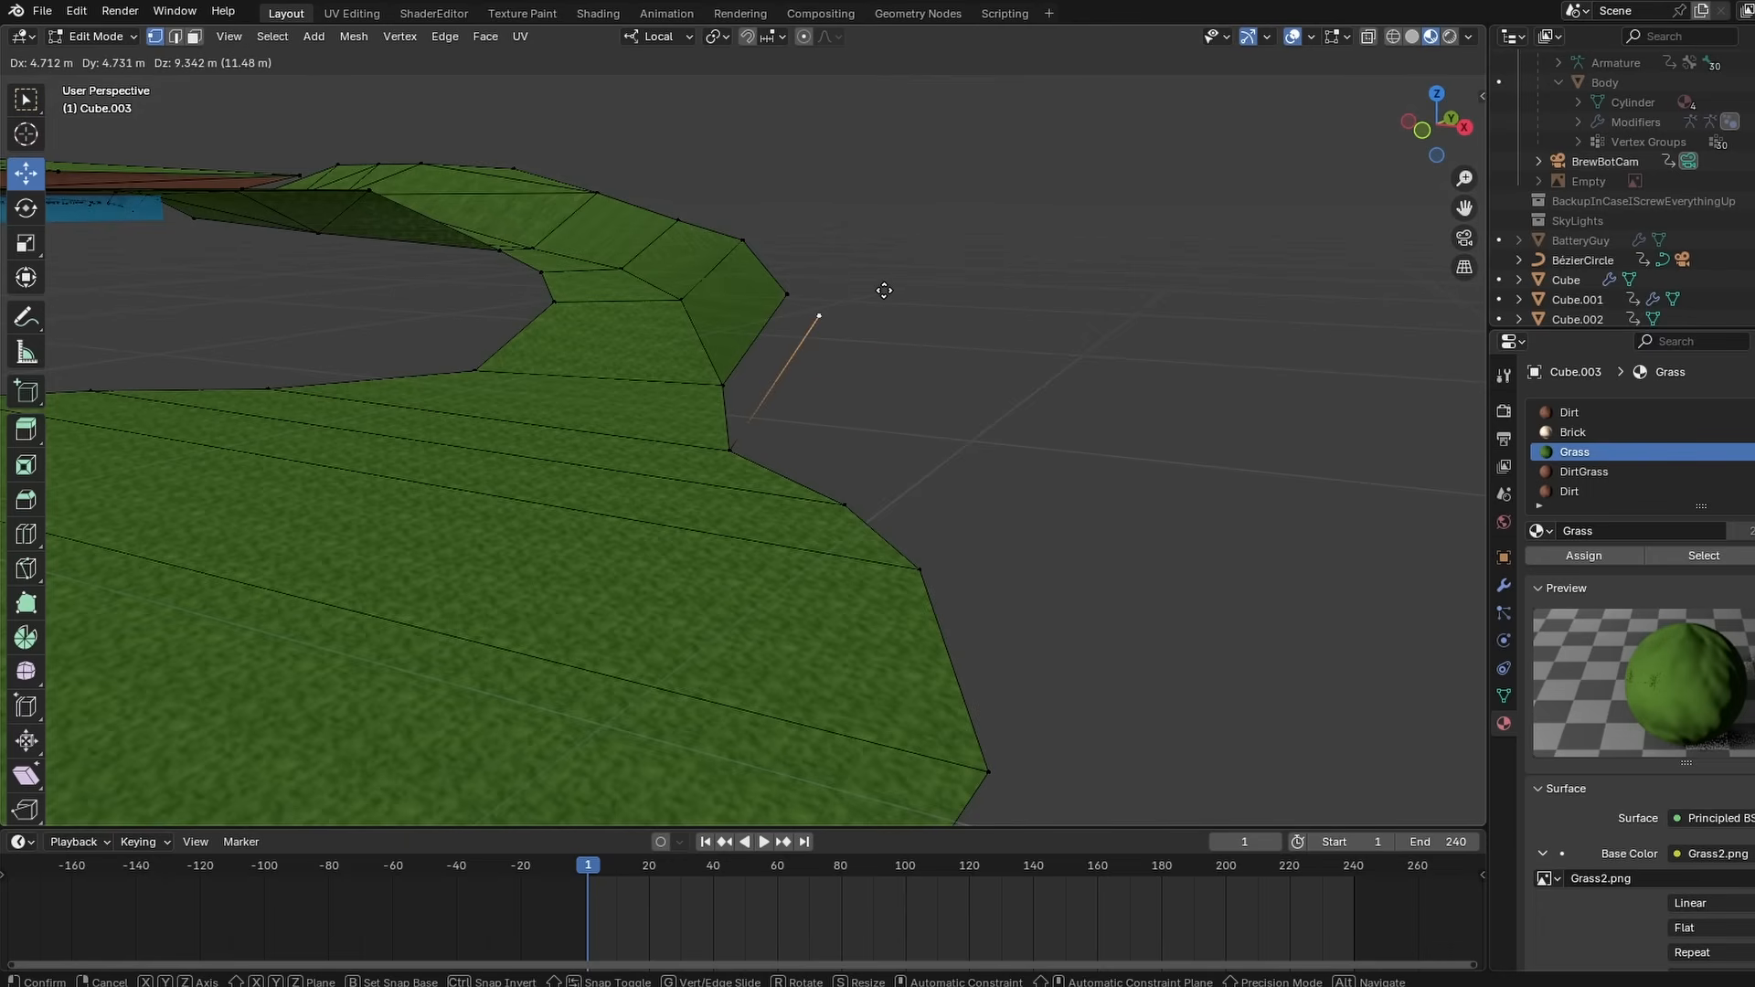
- Place a new edge beside the bend of the grass ramp and fill faces between it and the neighbouring border vertices
left_click(885, 287)
middle_click_drag(884, 287, 960, 352)
left_click(1012, 409, "shift")
key("f")
left_click(1170, 632, "shift")
key("f")
middle_click_drag(1045, 271, 822, 548)
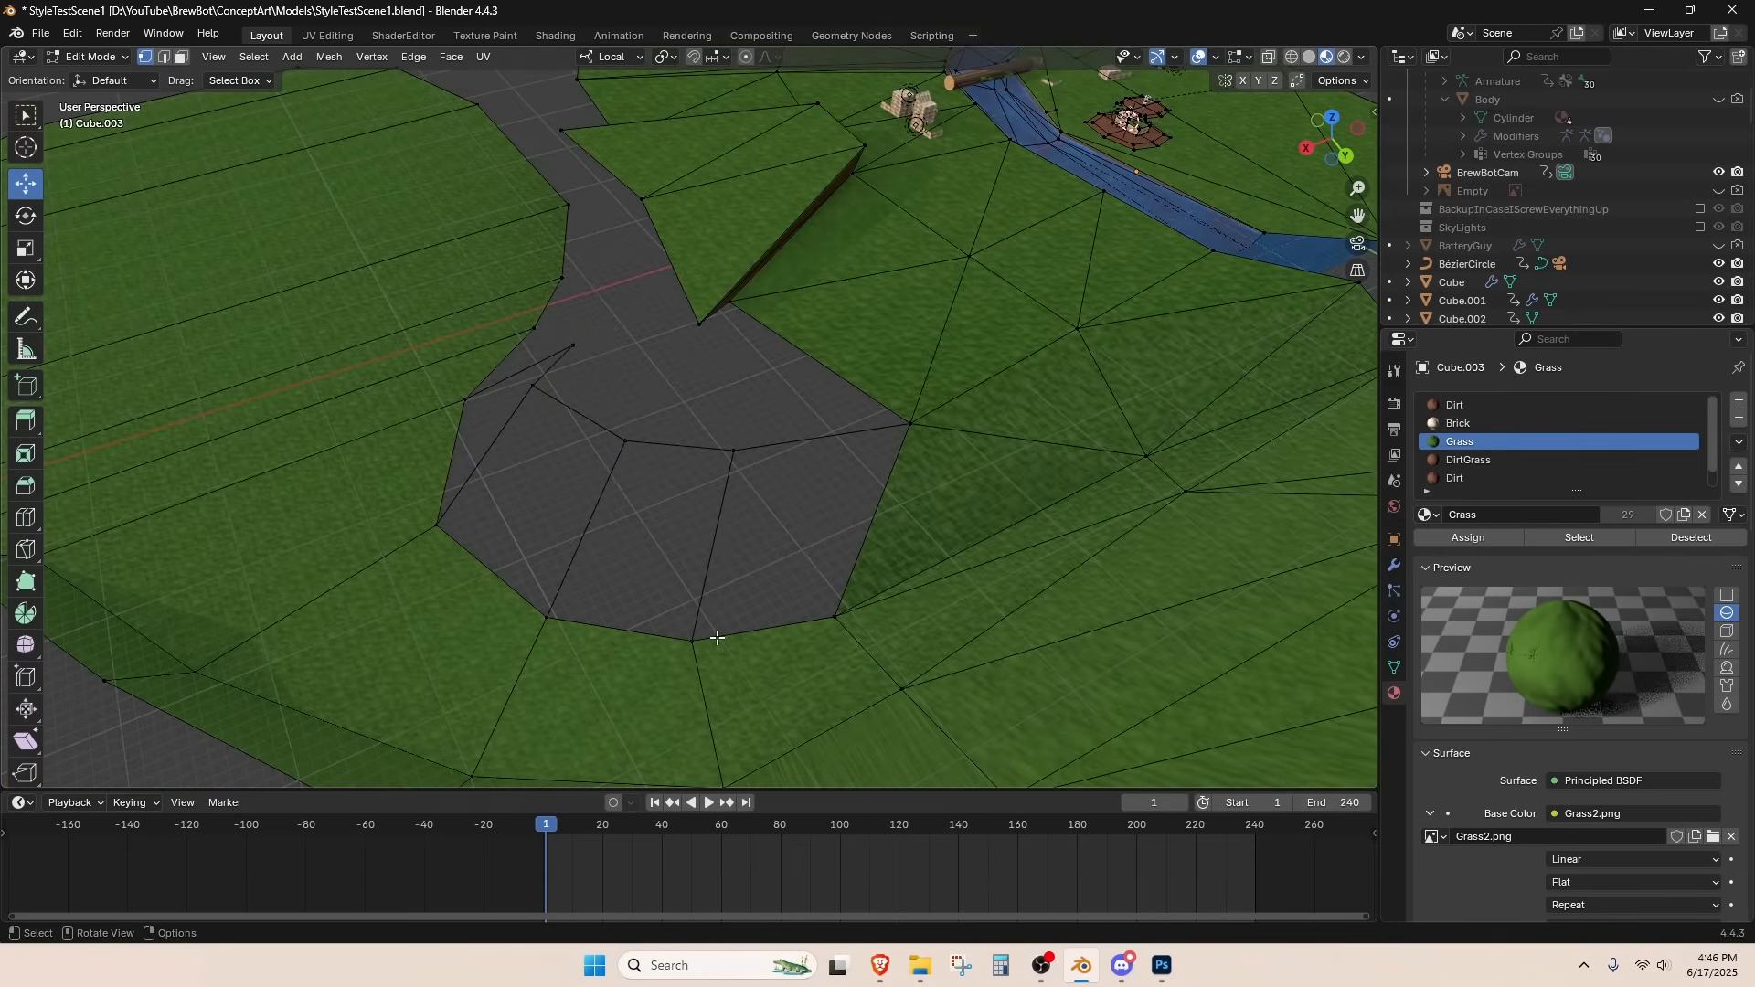
- Close the gap between the grass ramp and the main terrain with faces built from the four-vertex groups around it
left_click(834, 618)
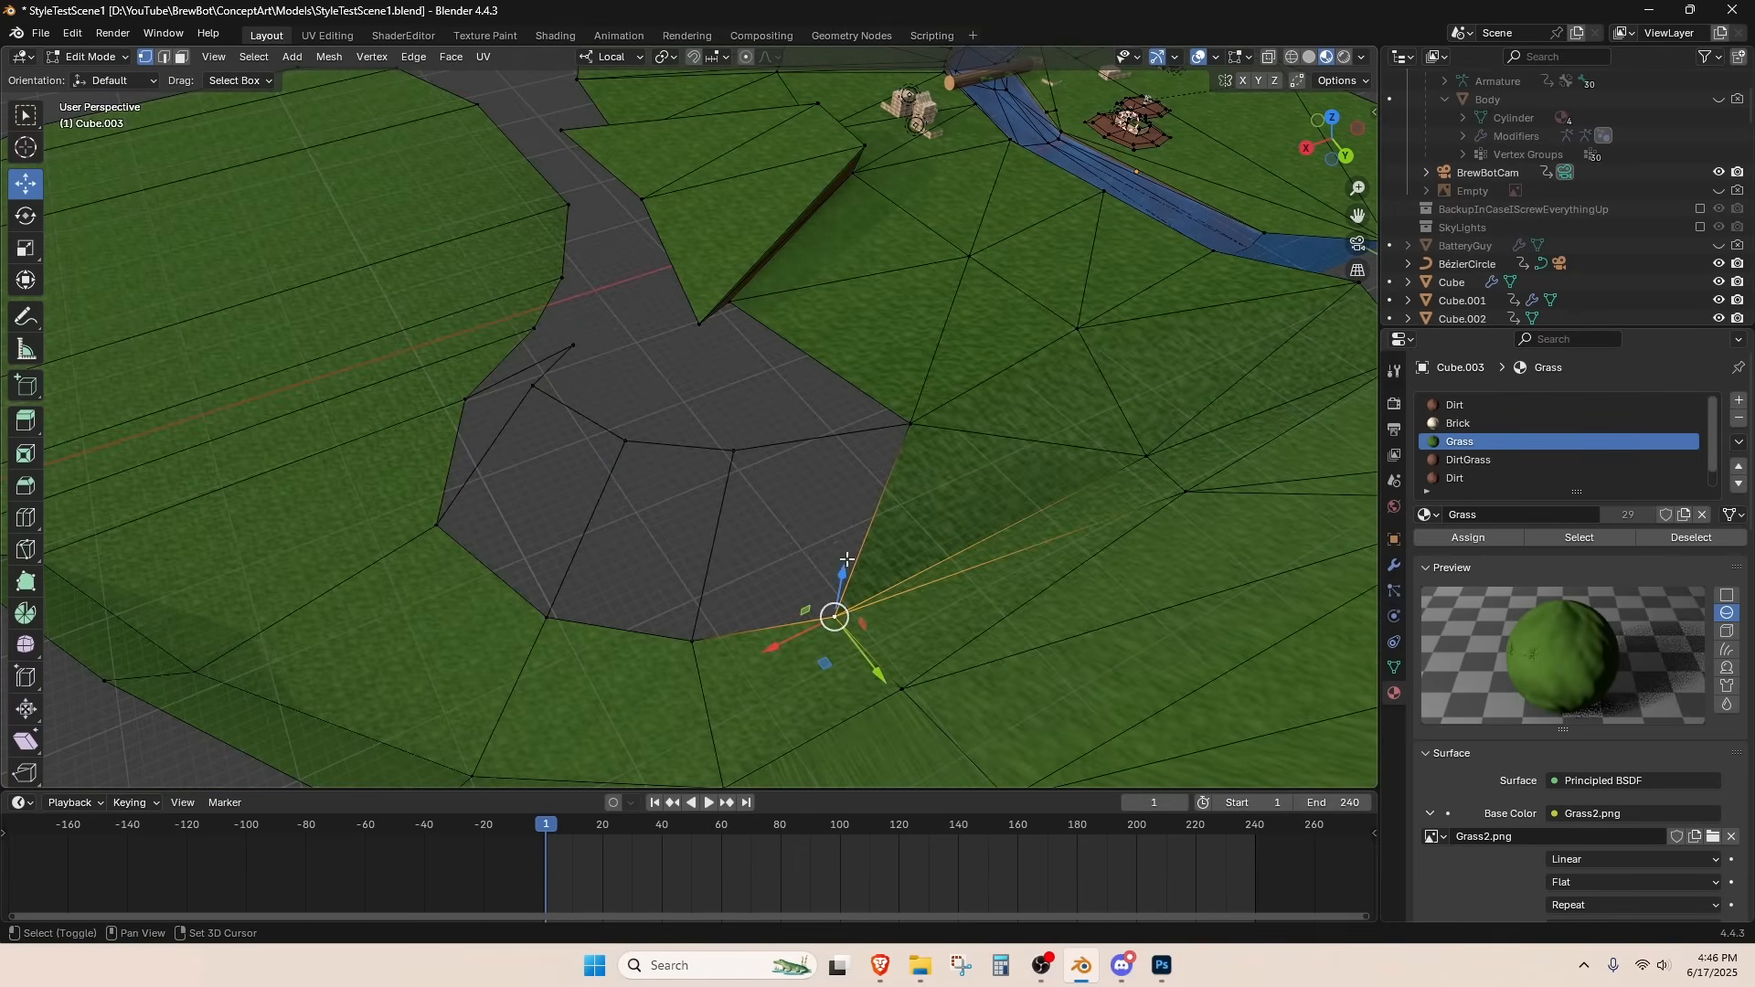
left_click(692, 641, "shift")
left_click(734, 451, "shift")
left_click(910, 423, "shift")
left_click(626, 441)
left_click(734, 451, "shift")
left_click(692, 641, "shift")
left_click(547, 618, "shift")
- Bridge the drop between the upper terrain and the lower grass field with wall faces and triangulate them
middle_click_drag(566, 551, 685, 415)
left_click(722, 376)
left_click(869, 352, "shift")
left_click_drag(829, 562, 631, 477)
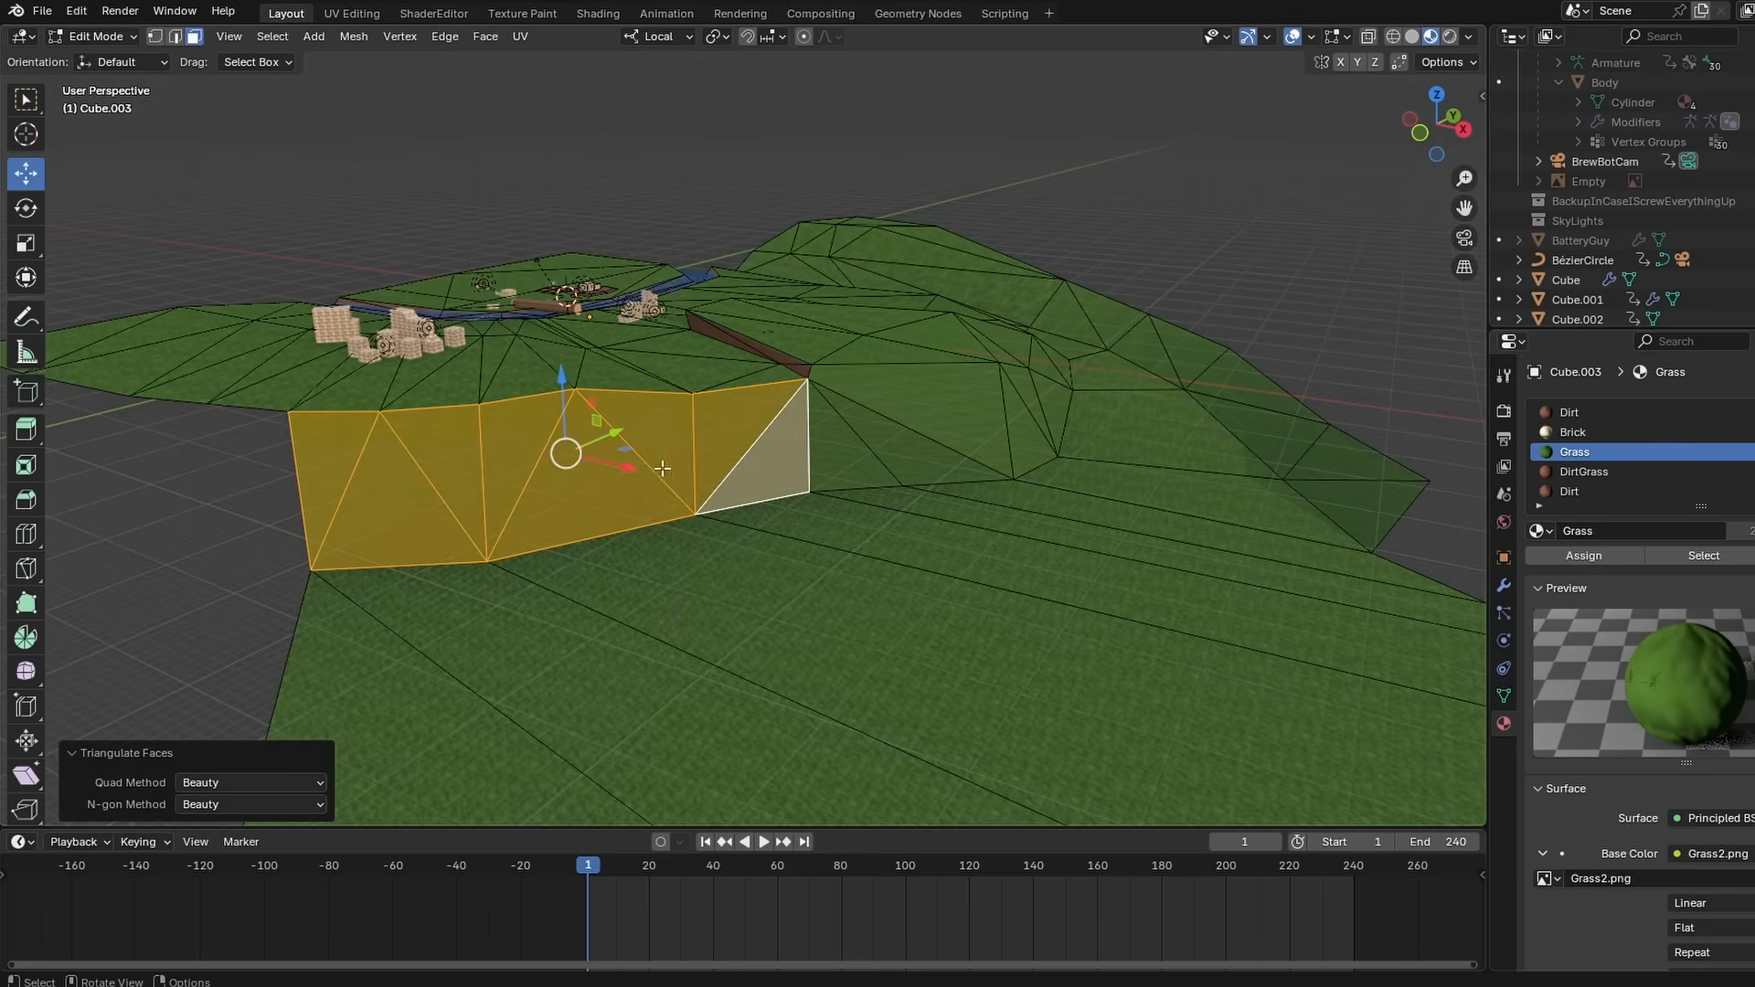
scroll(670, 431, "up", 3)
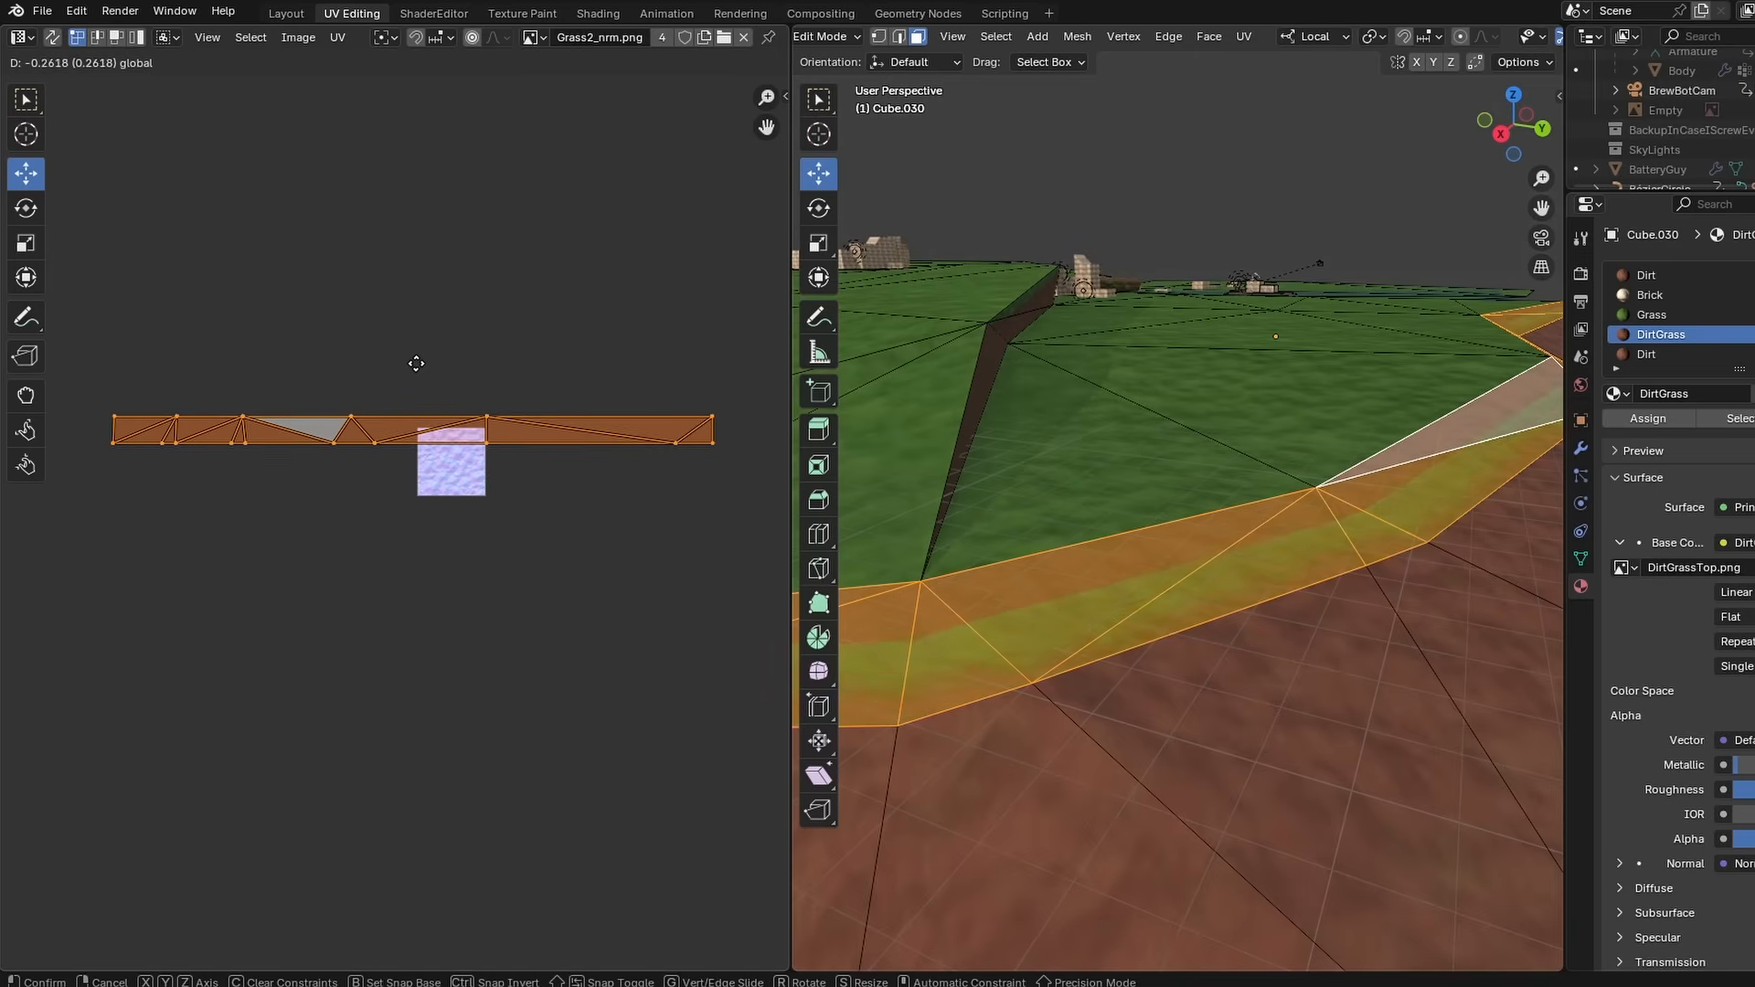
- Bevel the selected edges in the grass valley with an offset of about 1.66 m and return to Object Mode
key("ctrl+b")
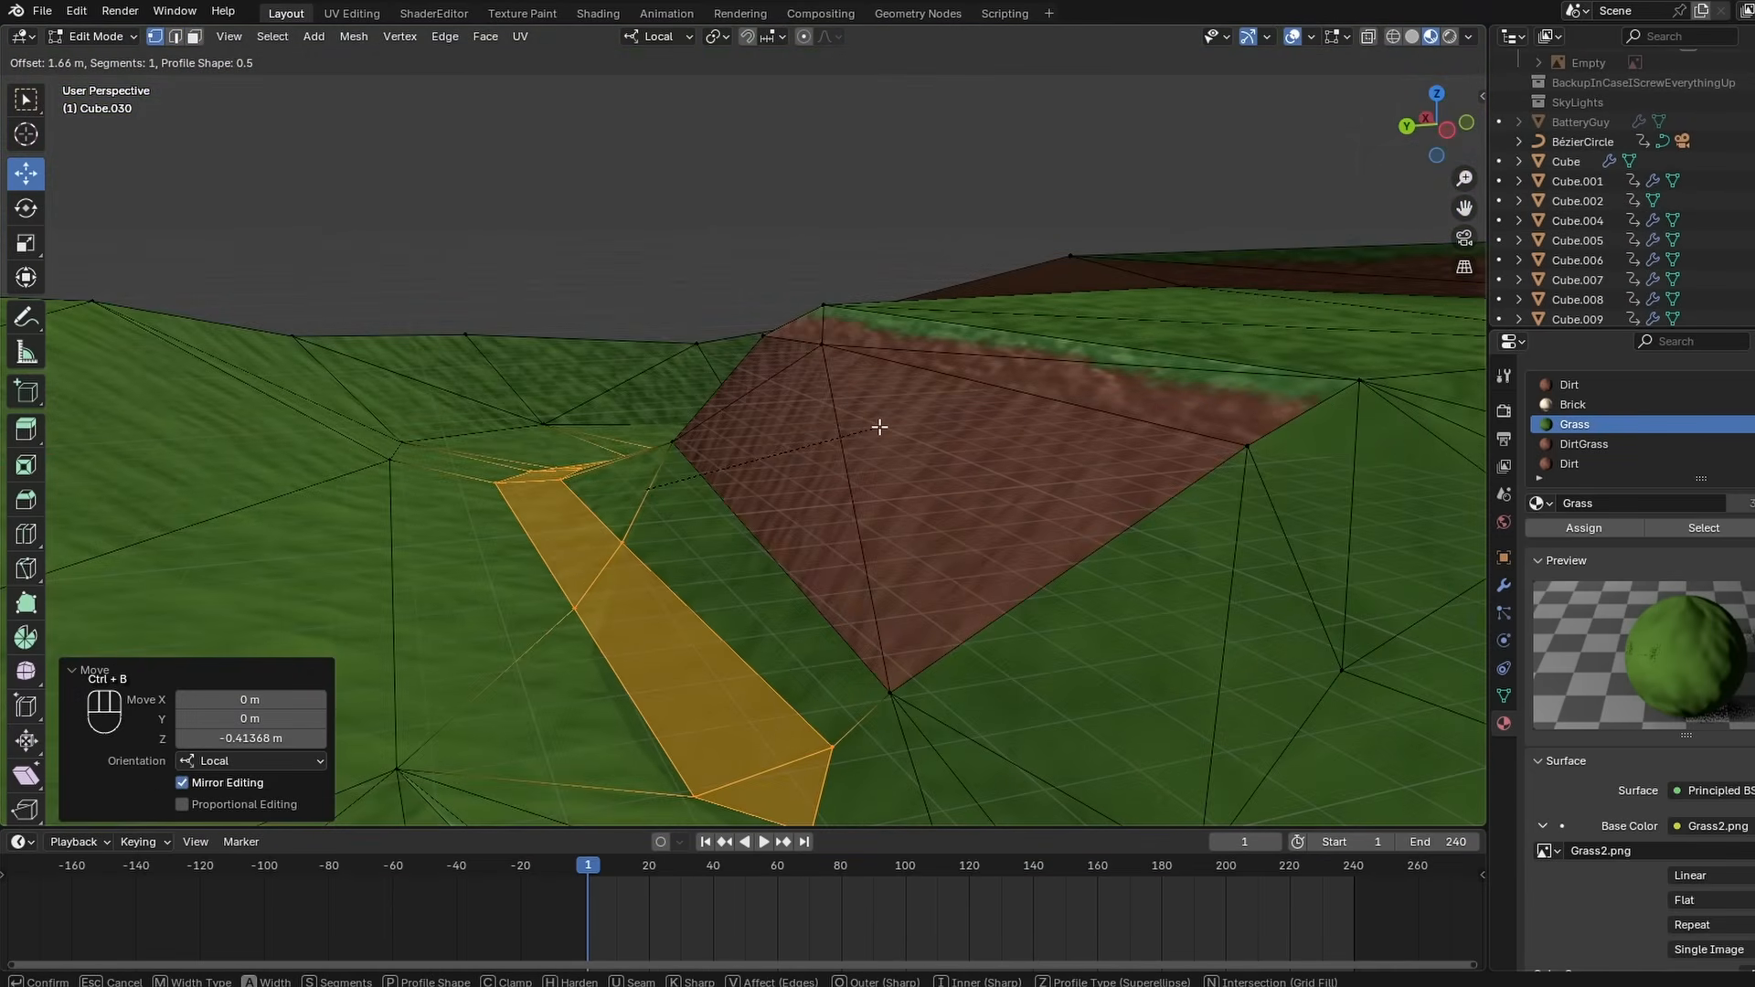
key("Tab")
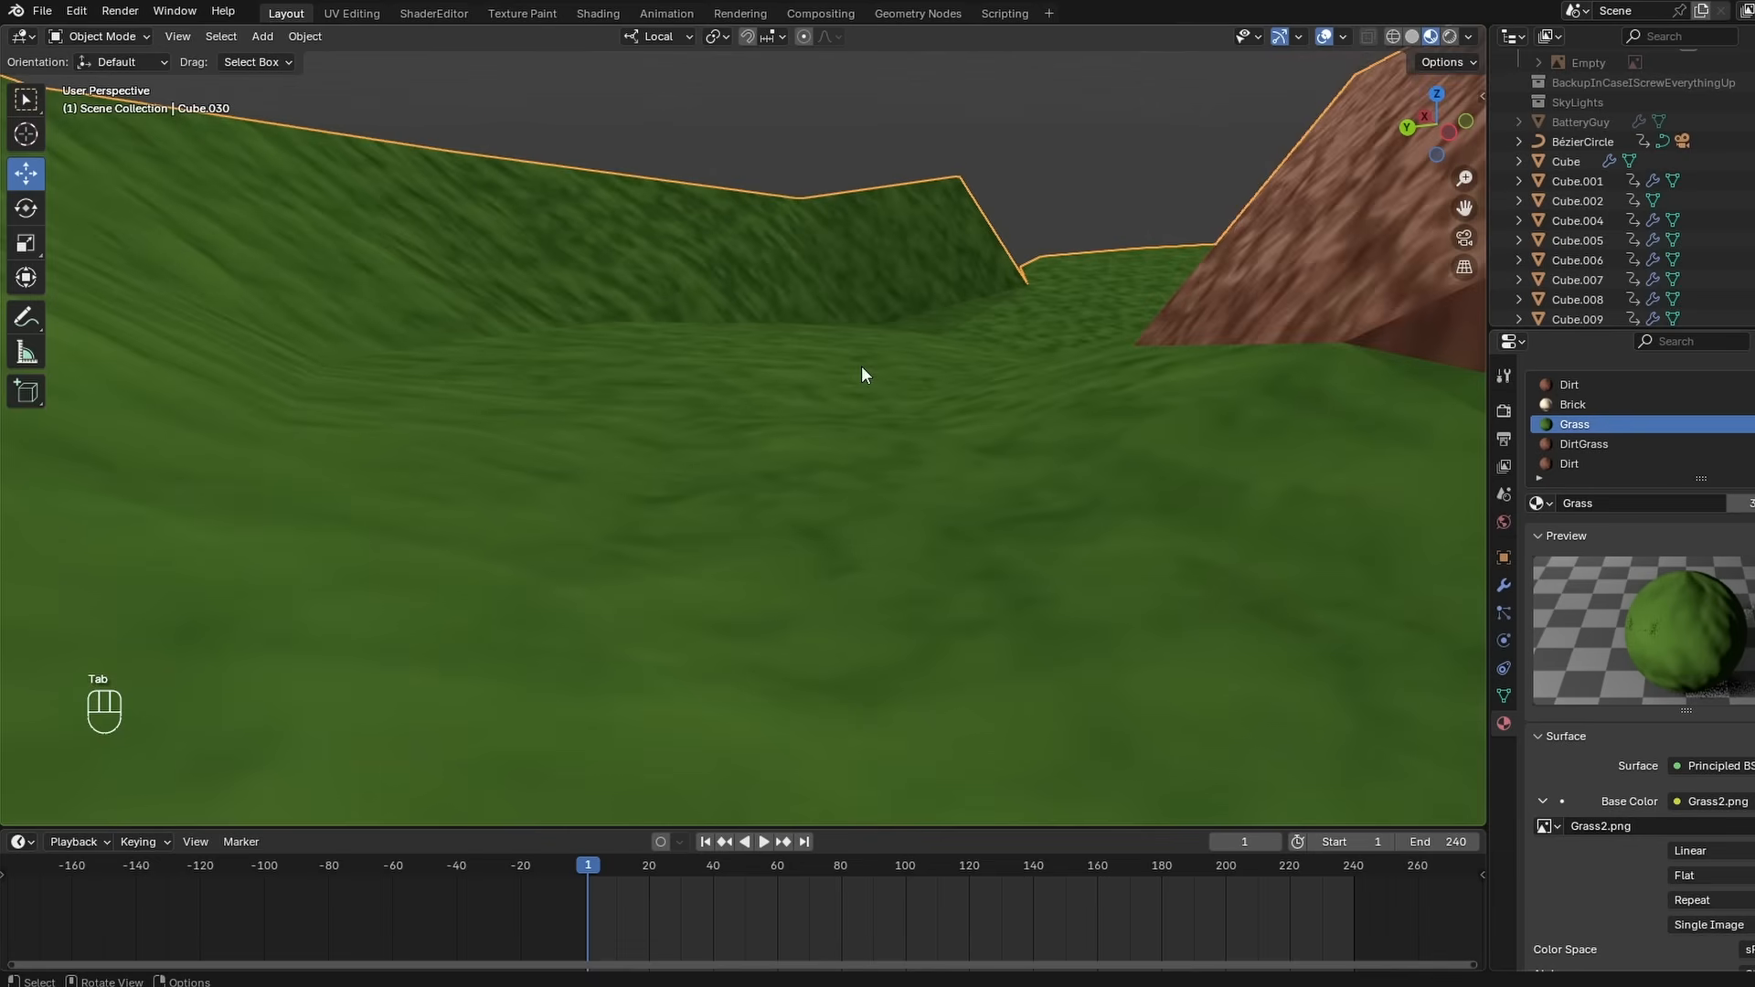
middle_click_drag(861, 365, 882, 365)
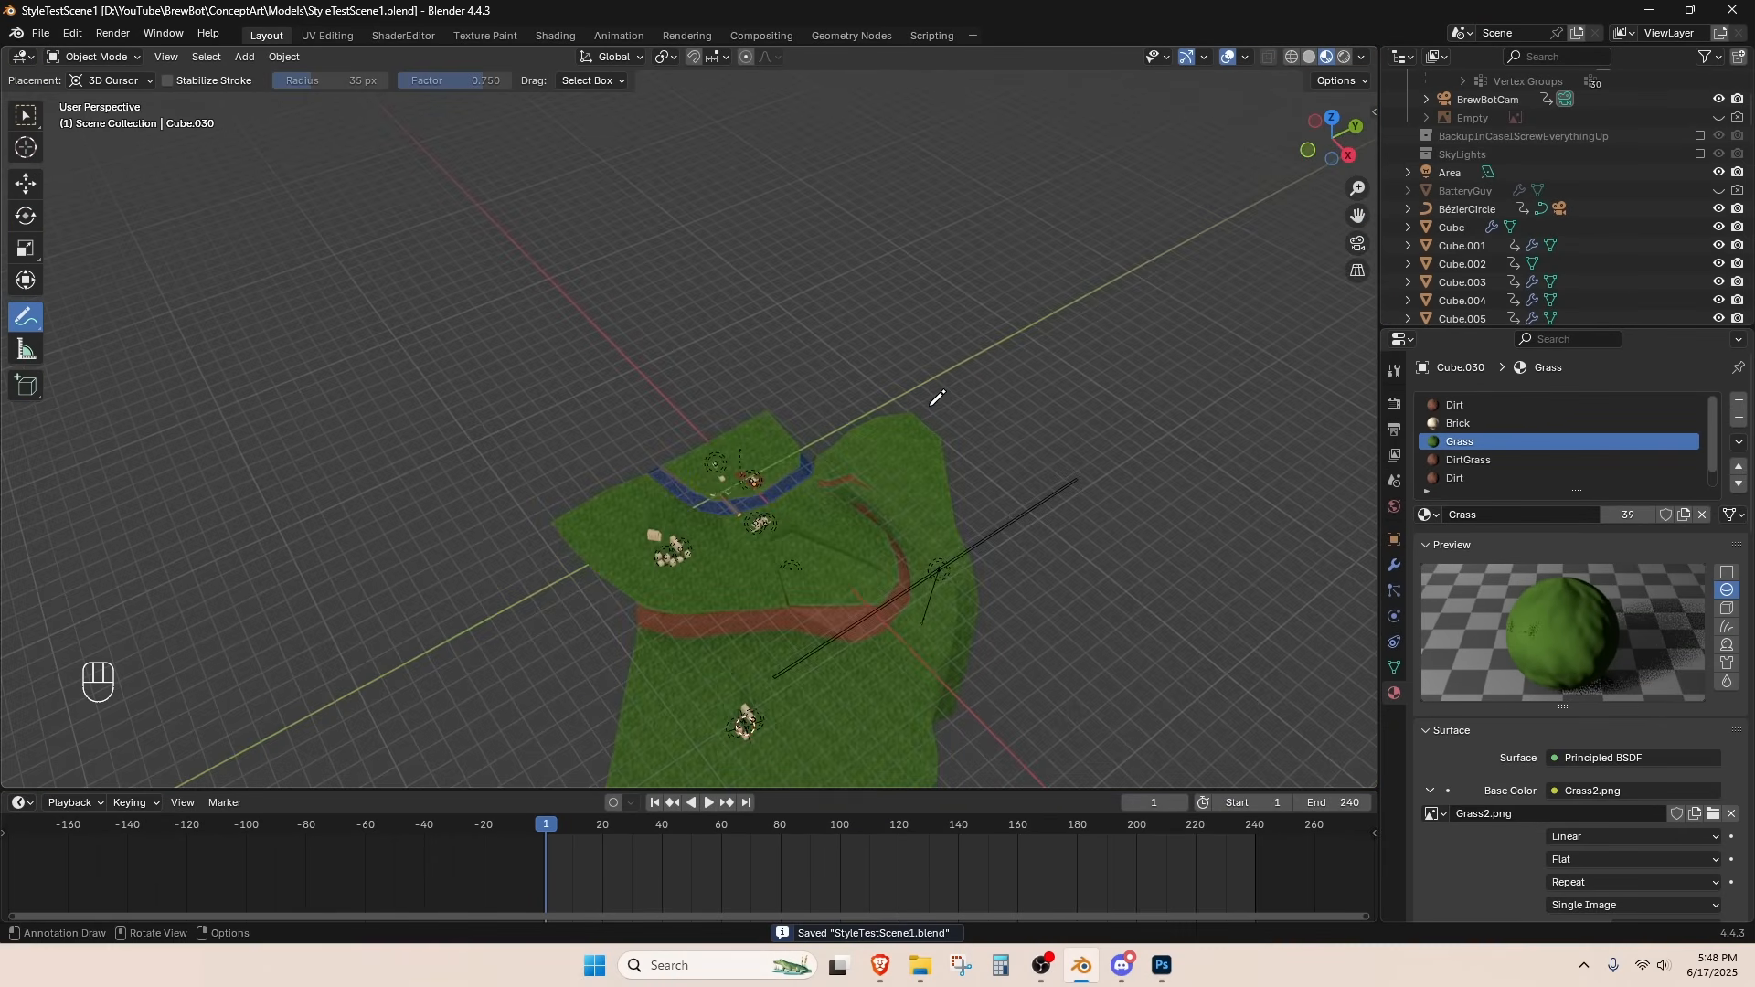
- Sketch long annotation strokes around the terrain in perspective and top view as a rough layout idea
mouse_move(931, 388)
left_mouse_down()
mouse_move(841, 282)
mouse_move(592, 242)
mouse_move(403, 364)
mouse_move(448, 481)
left_mouse_up()
mouse_move(470, 326)
middle_mouse_down()
mouse_move(622, 470)
mouse_move(627, 588)
middle_mouse_up()
key("KP_7")
mouse_move(827, 313)
left_mouse_down()
mouse_move(664, 317)
mouse_move(562, 366)
mouse_move(552, 501)
mouse_move(678, 612)
mouse_move(859, 595)
left_mouse_up()
mouse_move(532, 269)
left_mouse_down()
mouse_move(413, 384)
mouse_move(440, 612)
left_mouse_up()
mouse_move(352, 212)
left_mouse_down()
mouse_move(156, 645)
mouse_move(183, 686)
left_mouse_up()
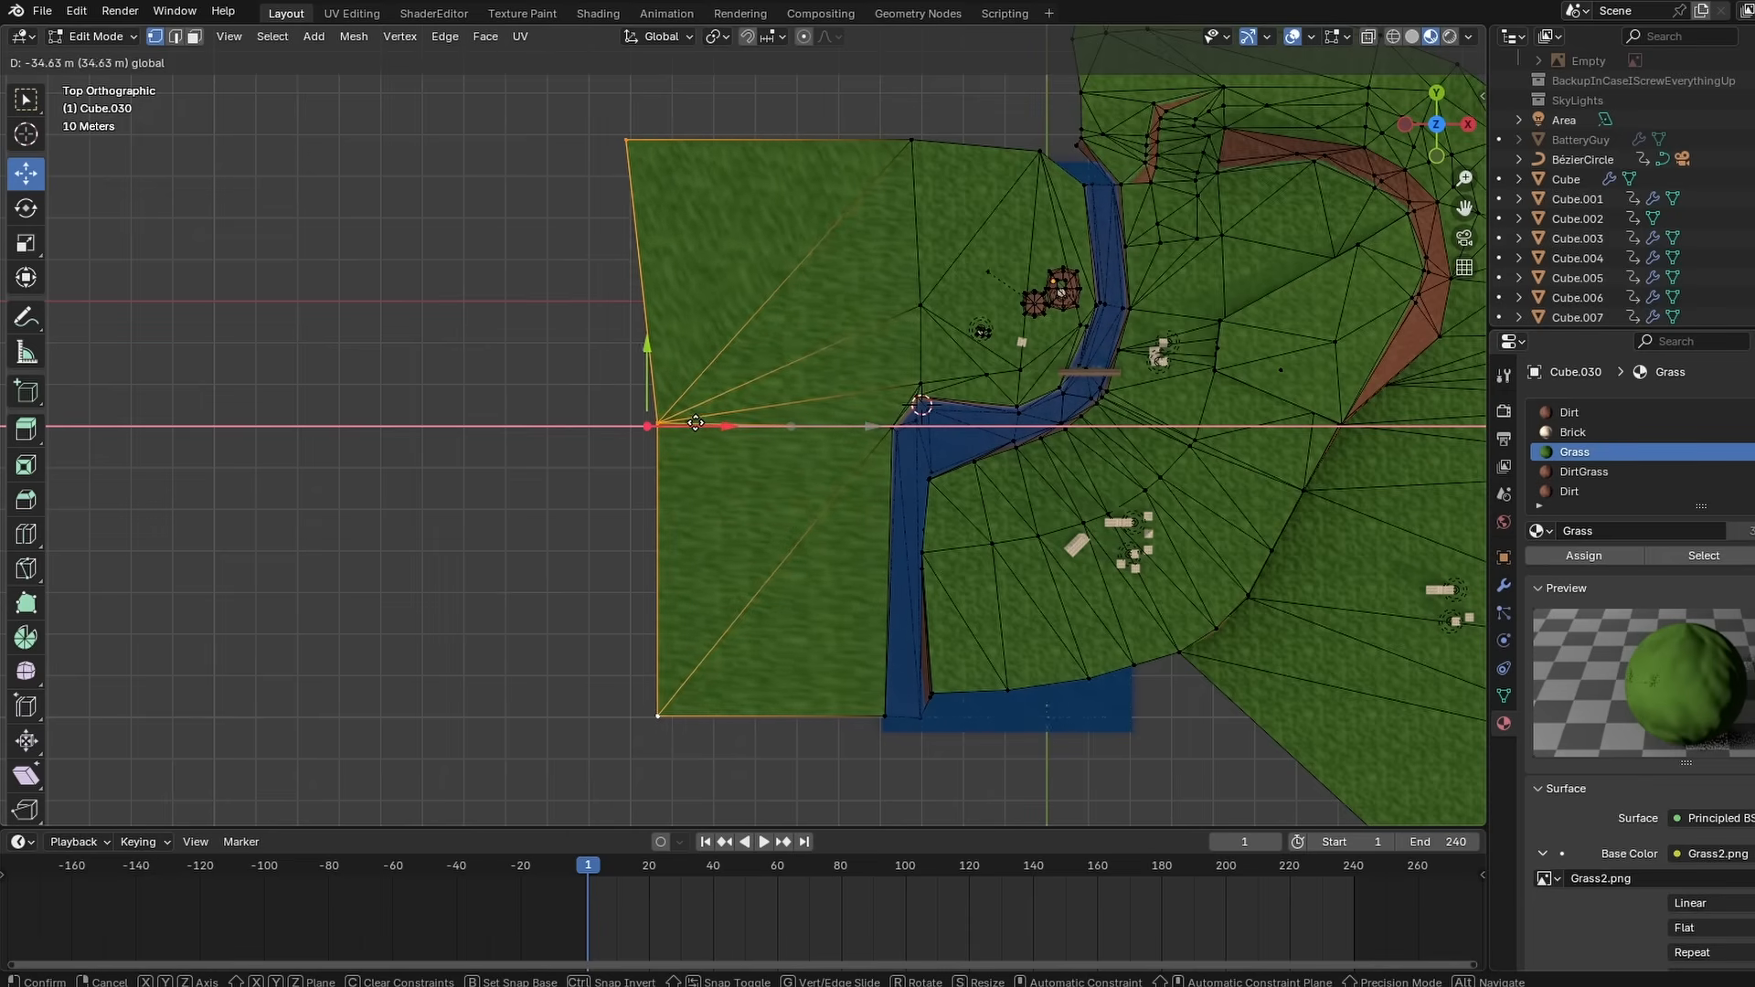
- Move the terrain's western border vertices about 34.6 m outward along the global X axis
left_click(699, 423)
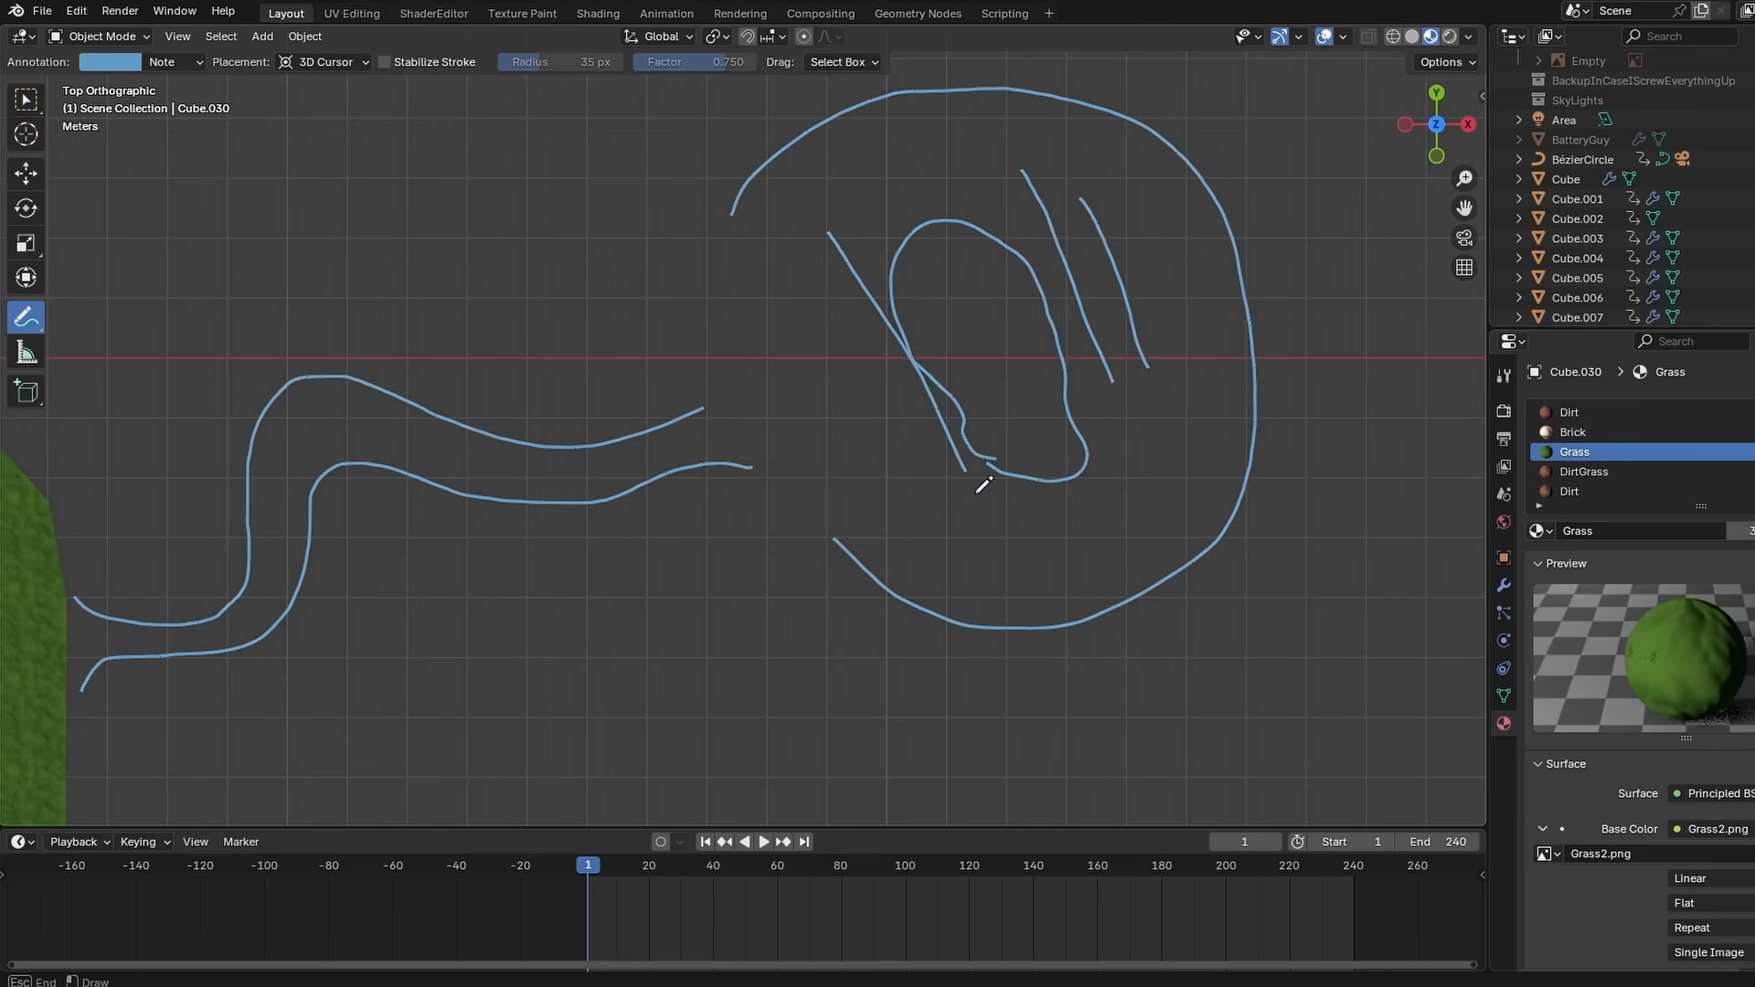
- Annotate the eastern circular area with short hatch strokes around its inner oval
left_click_drag(976, 494, 975, 500)
left_click_drag(818, 290, 923, 477)
left_click_drag(812, 364, 876, 486)
left_click_drag(1149, 432, 1170, 521)
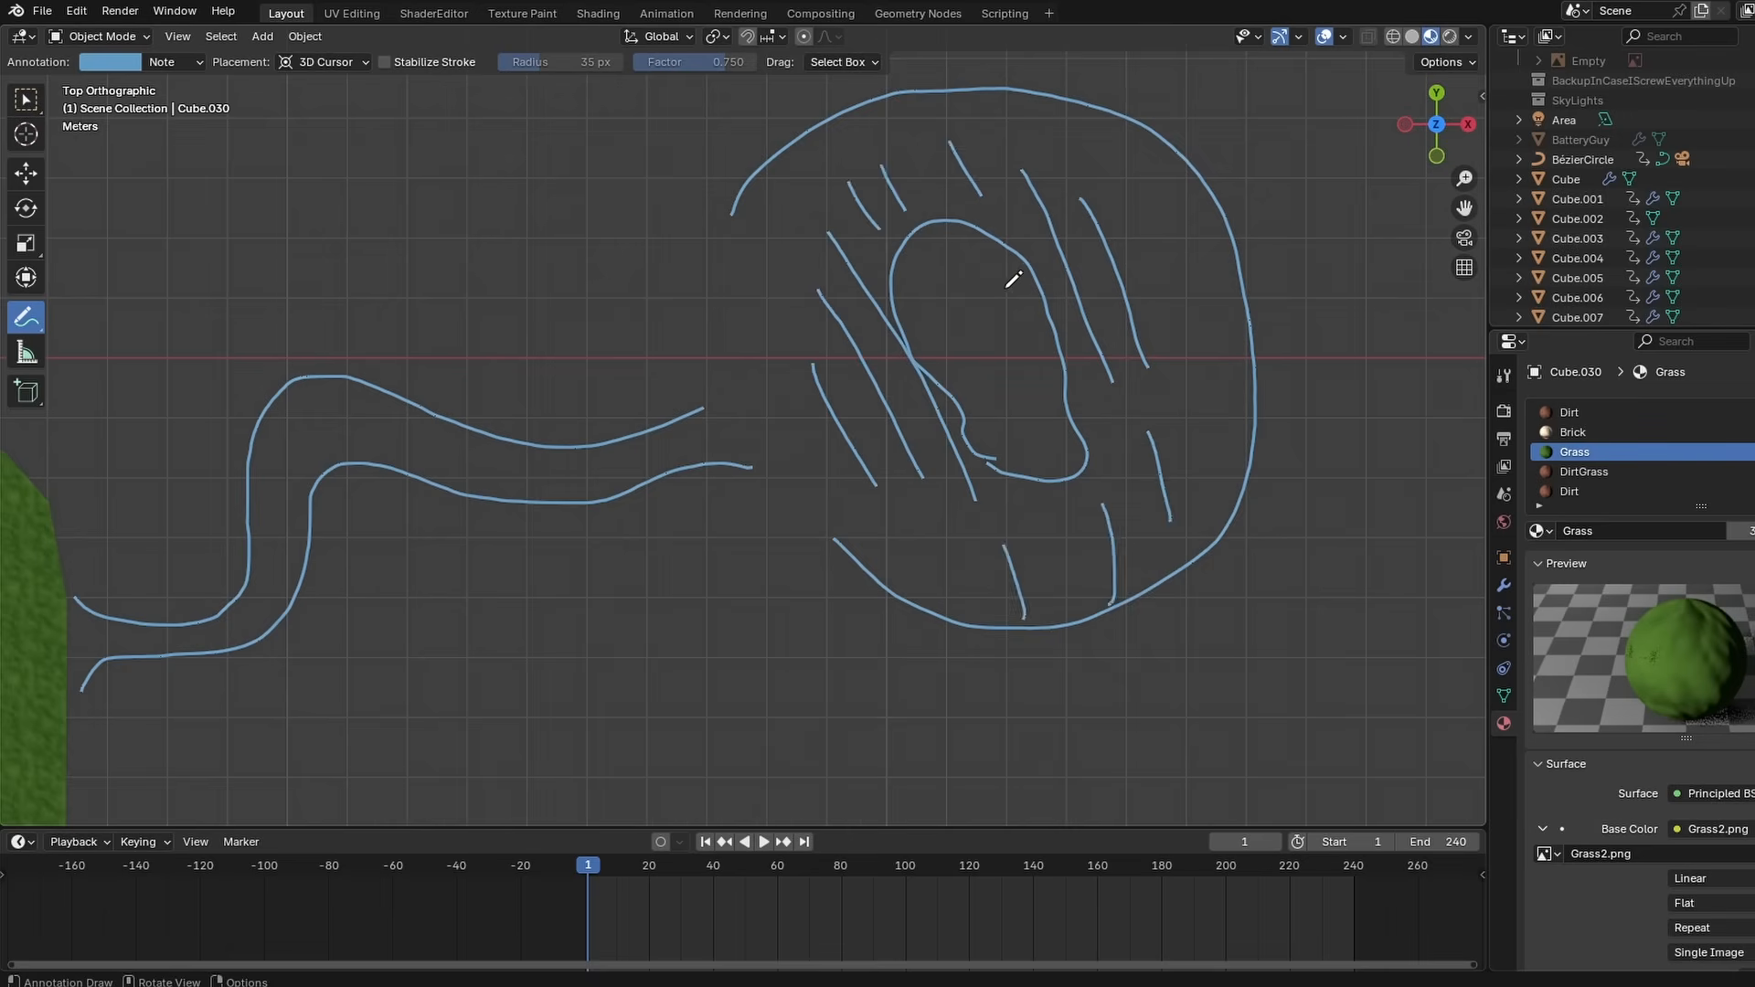
- Sketch the banks of a winding passage from the river's northern end past the round area and further north
scroll(1007, 287, "down", 4)
middle_click_drag(1007, 287, 1349, 210, "shift")
middle_click_drag(779, 375, 914, 381, "shift")
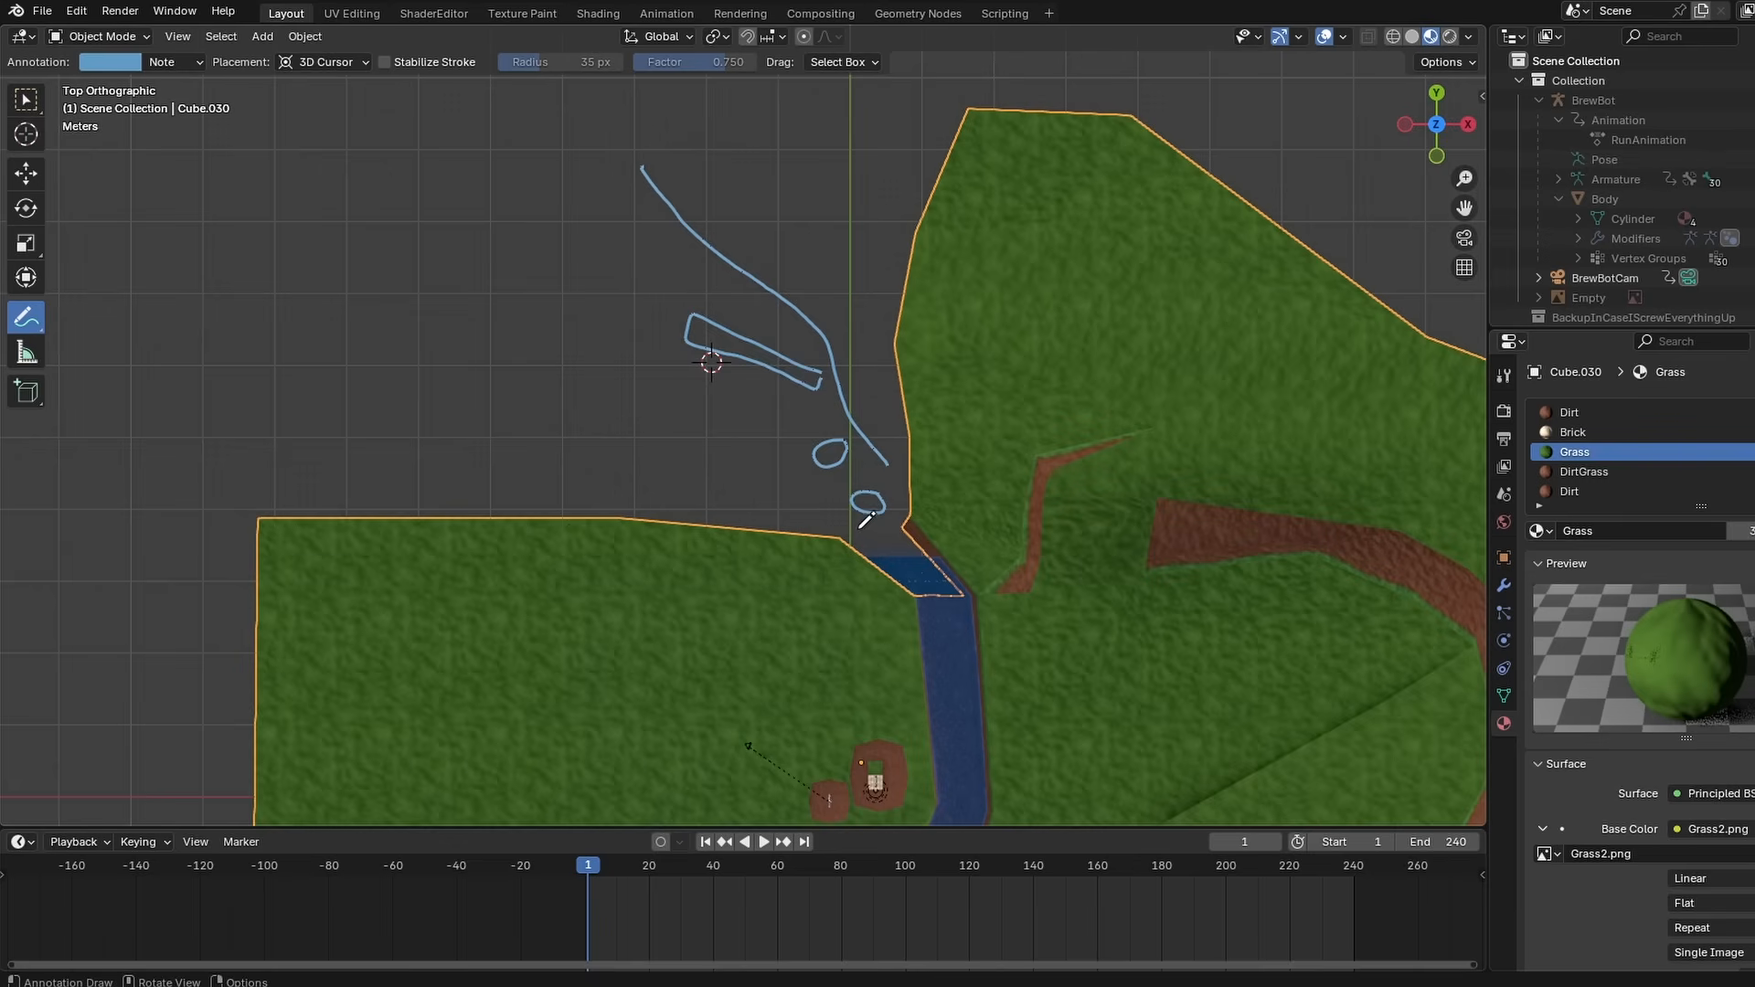
left_click_drag(829, 508, 789, 470)
left_click_drag(787, 463, 764, 413)
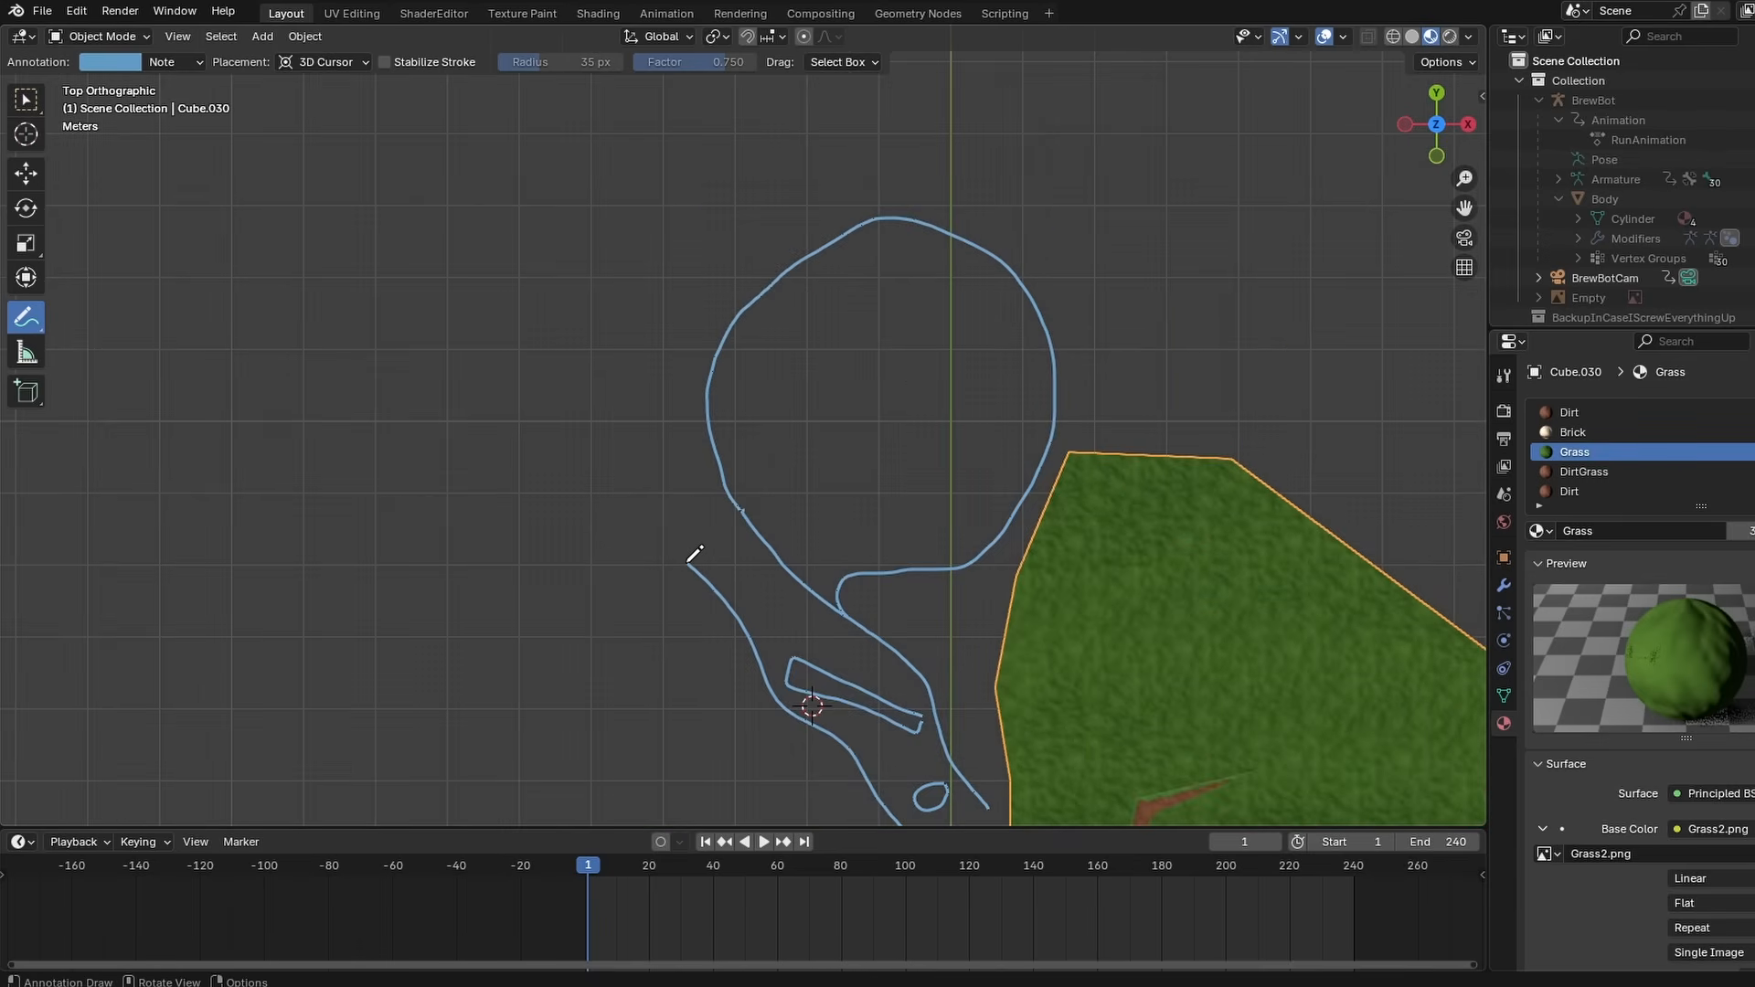
mouse_move(691, 561)
left_mouse_down()
mouse_move(603, 326)
mouse_move(878, 41)
left_mouse_up()
middle_click_drag(948, 211, 882, 381, "shift")
left_click_drag(814, 391, 905, 82)
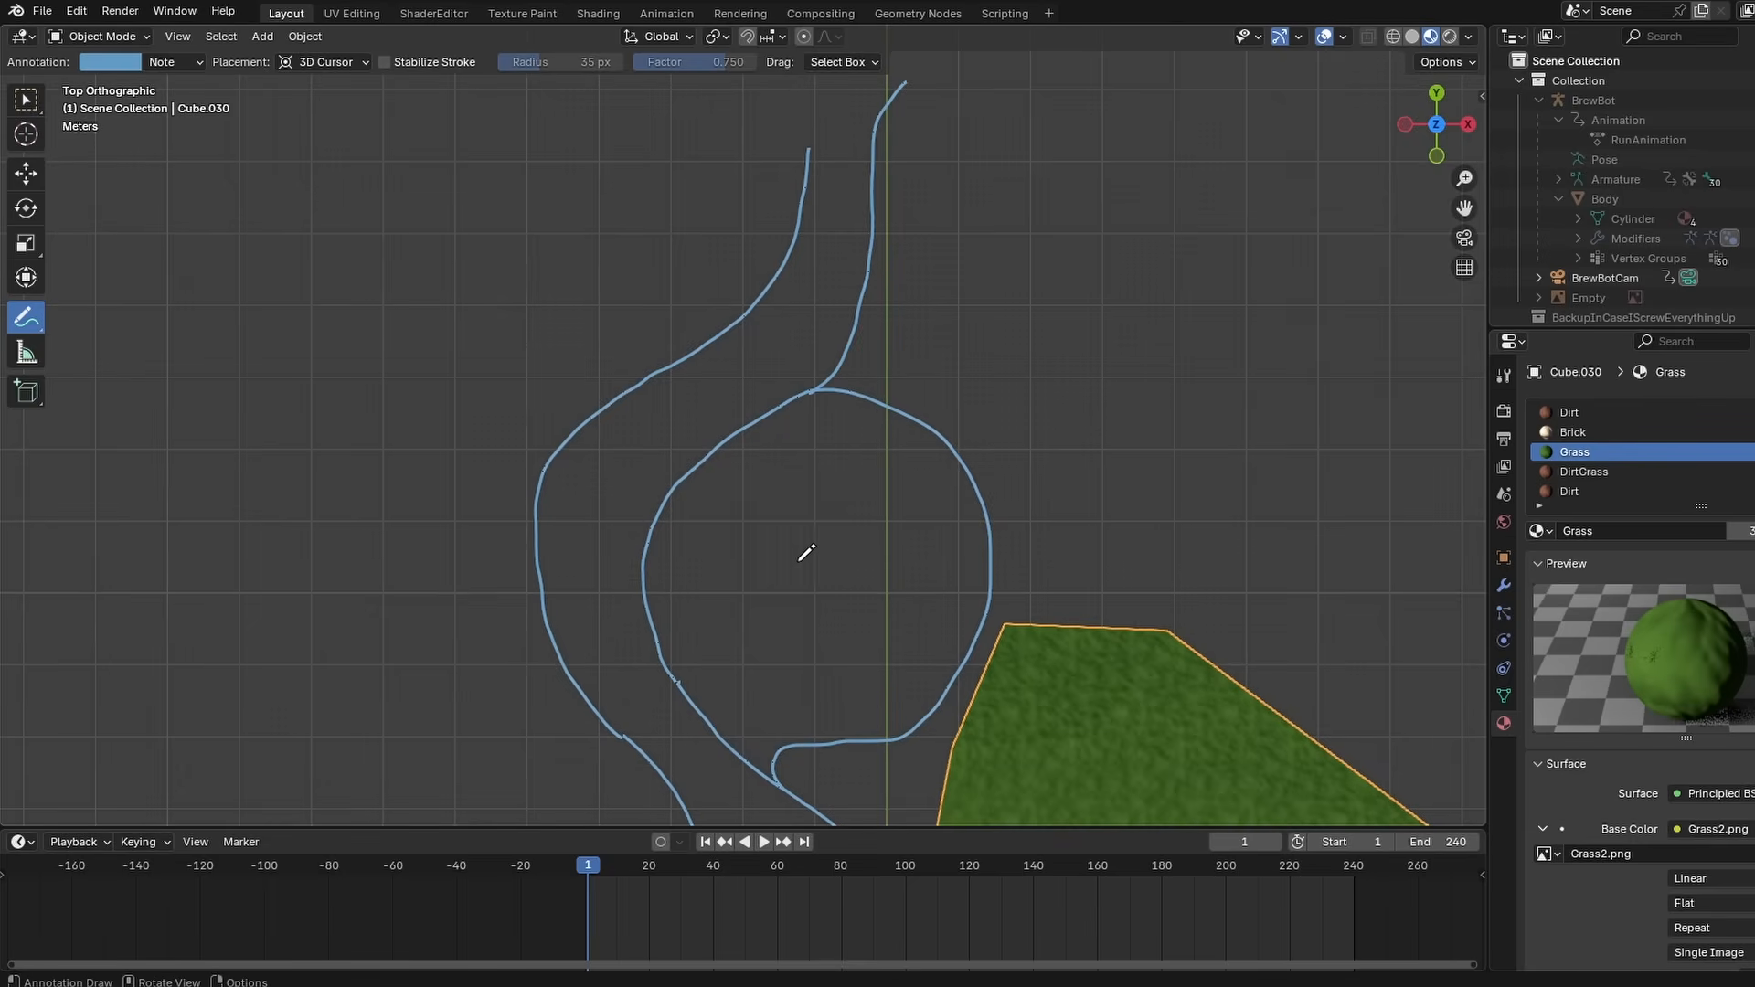
- Draw a triangular symbol of arrow-like strokes inside the round area north of the terrain
mouse_move(771, 589)
left_mouse_down()
mouse_move(829, 494)
mouse_move(812, 497)
left_mouse_up()
left_click_drag(770, 590, 893, 605)
left_click_drag(832, 512, 879, 565)
- Write the label "Tree Trunk" inside the hatched circular outline at the terrain's western edge
scroll(932, 431, "down", 4)
scroll(856, 399, "down", 1)
mouse_move(771, 262)
left_mouse_down()
mouse_move(621, 339)
mouse_move(635, 426)
mouse_move(705, 472)
mouse_move(779, 457)
mouse_move(832, 402)
mouse_move(835, 340)
mouse_move(811, 299)
left_mouse_up()
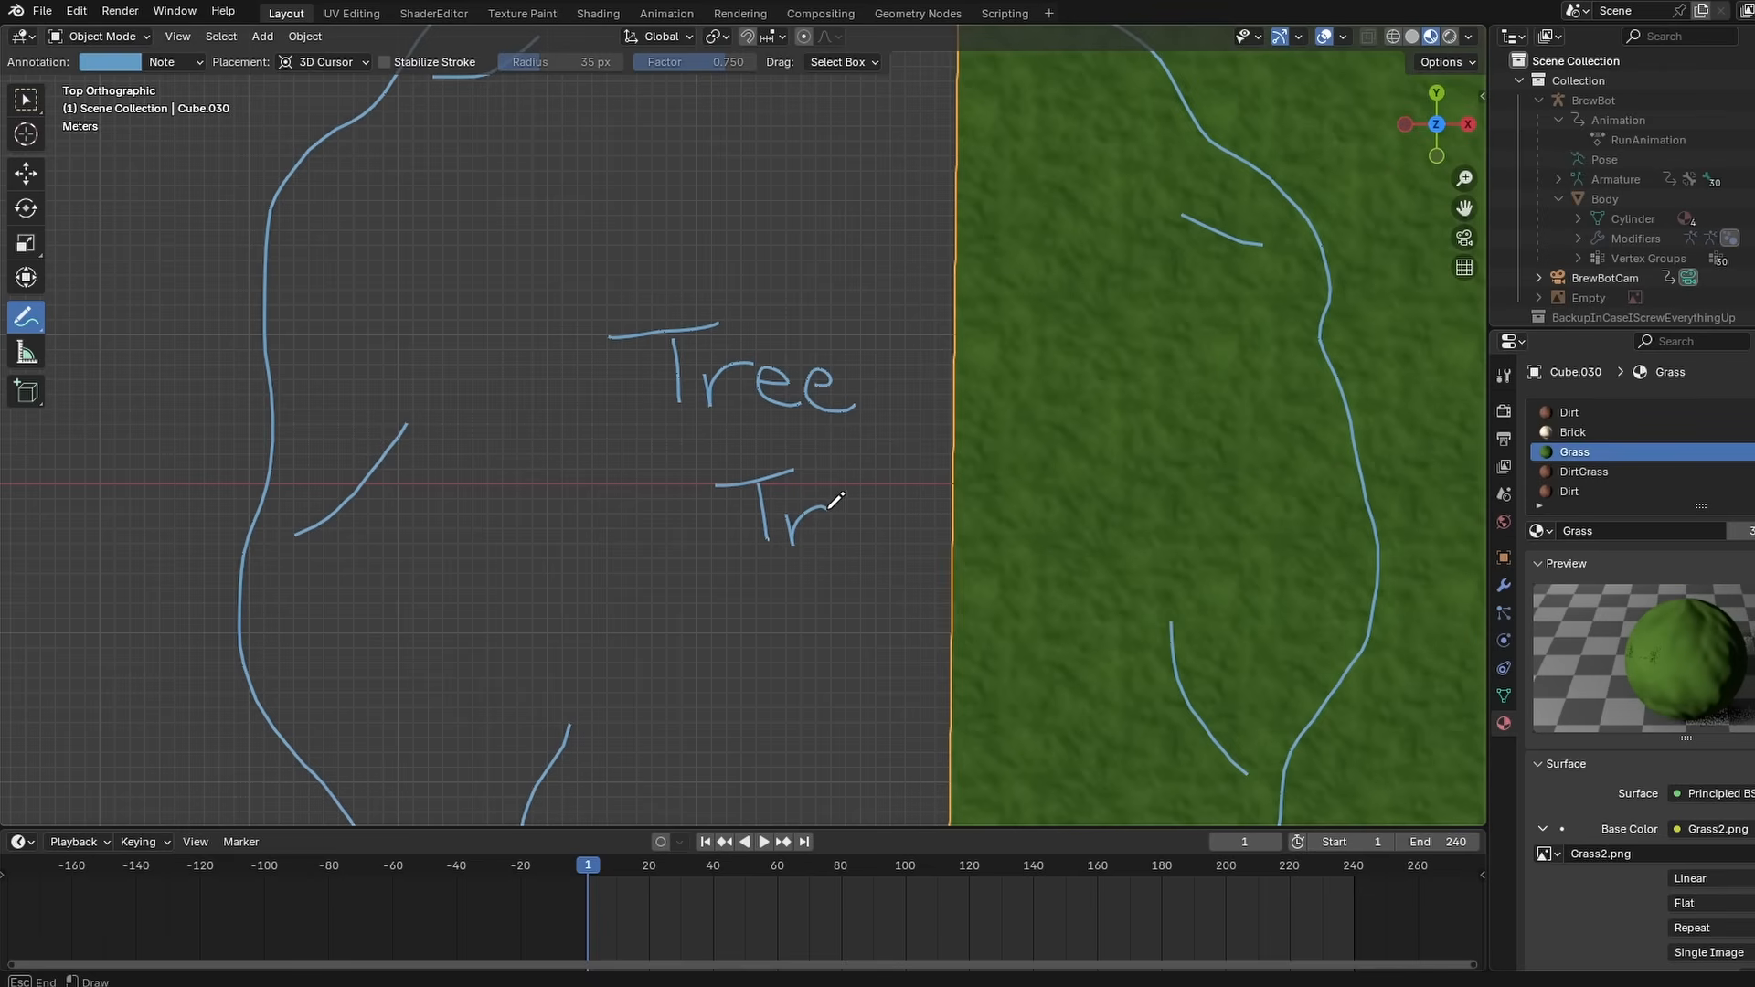
mouse_move(828, 516)
left_mouse_down()
mouse_move(869, 541)
mouse_move(932, 539)
left_mouse_up()
left_click_drag(939, 507, 951, 532)
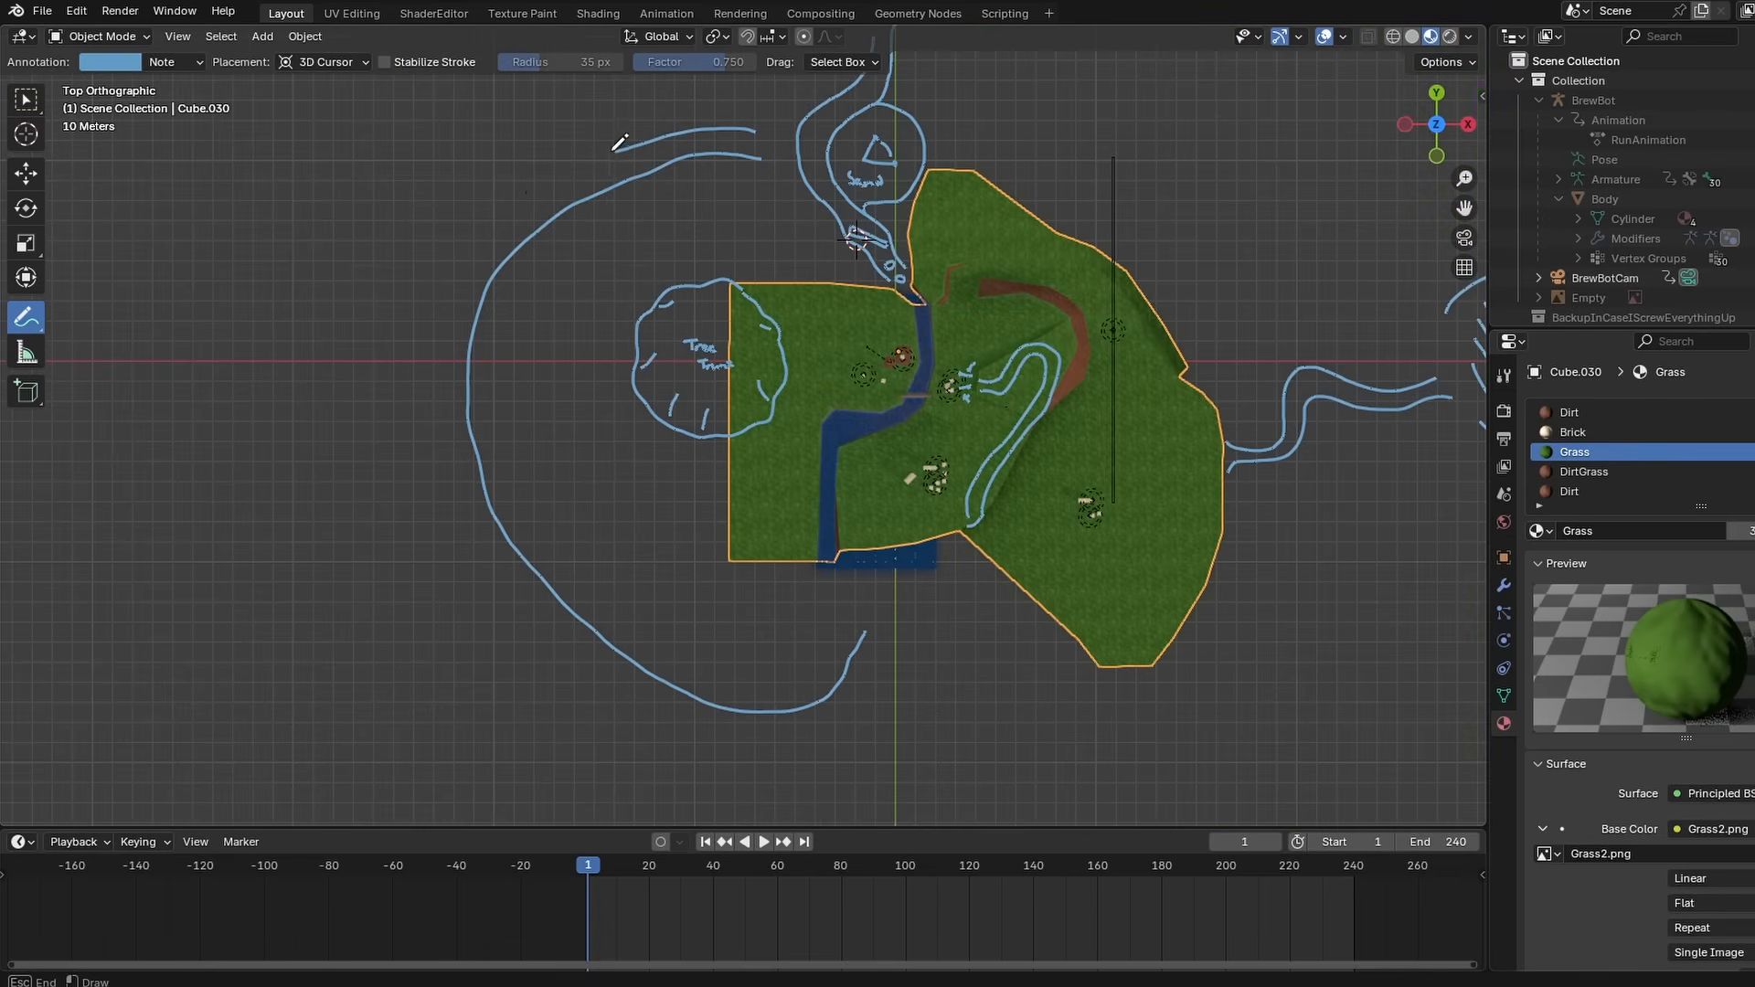
- Sketch the outer line of the large western arc and extend both arc lines northward past the sand area
mouse_move(620, 141)
left_mouse_down()
mouse_move(471, 234)
mouse_move(414, 393)
mouse_move(464, 592)
left_mouse_up()
left_click_drag(464, 592, 552, 673)
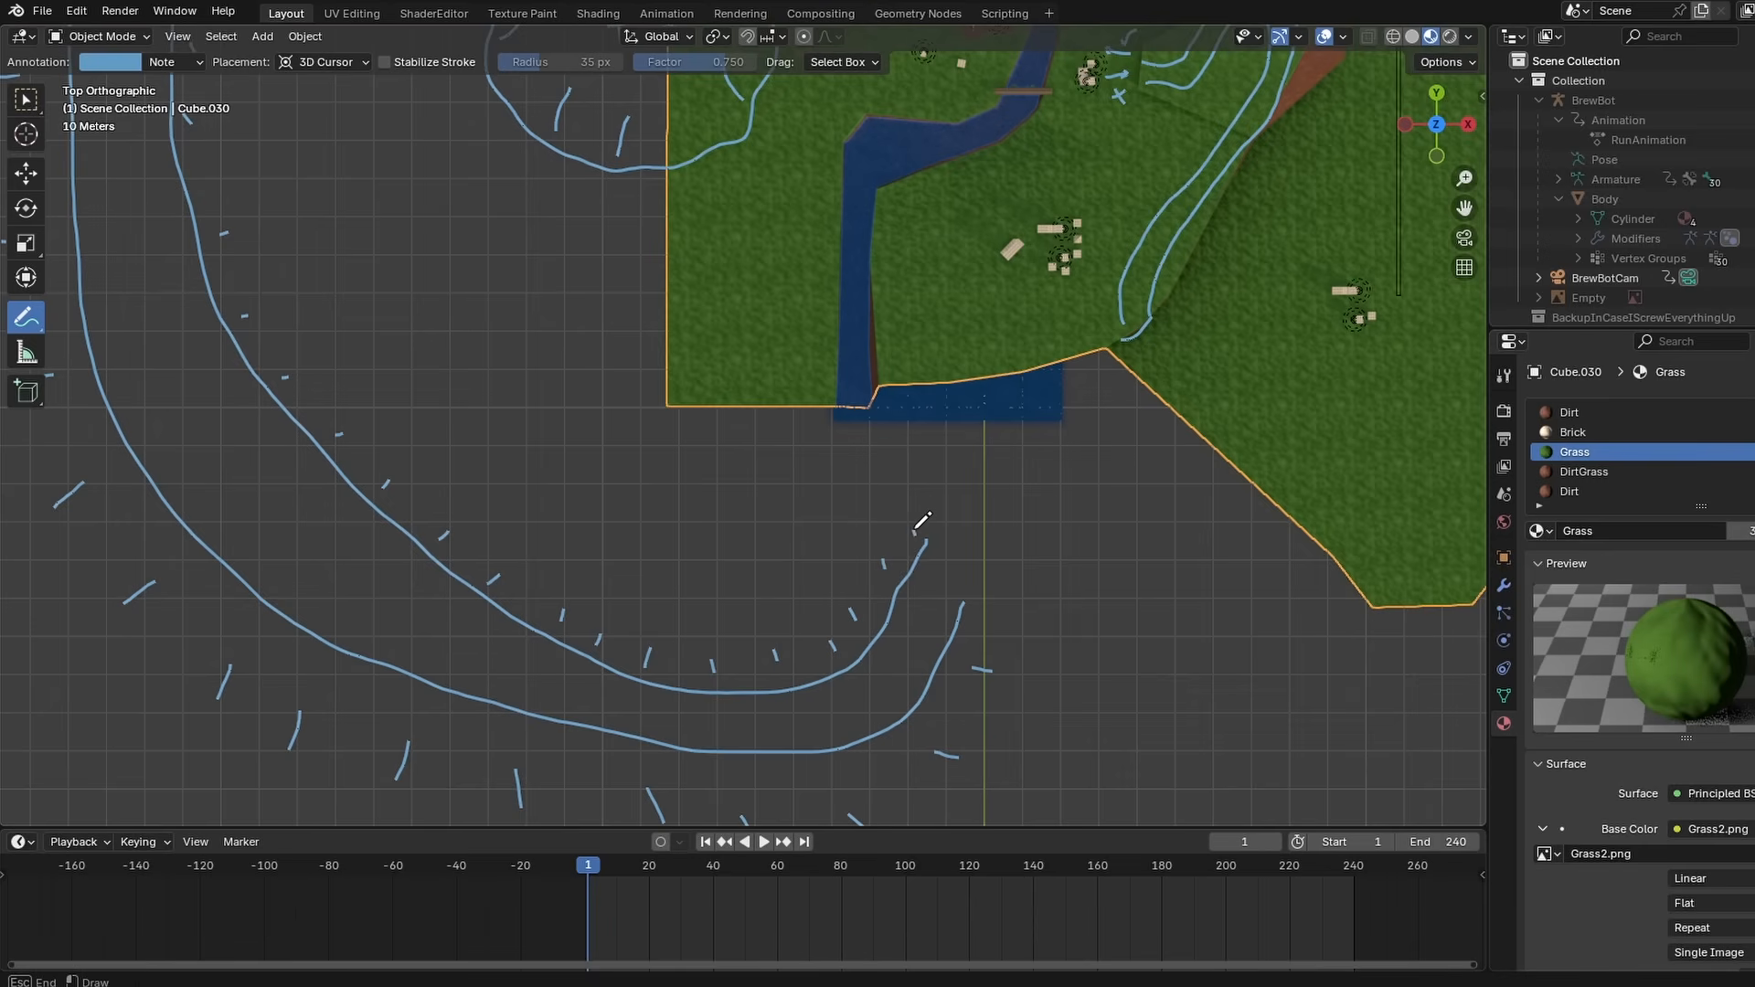
scroll(891, 484, "down", 3)
middle_click_drag(890, 486, 947, 647, "shift")
scroll(946, 647, "up", 2)
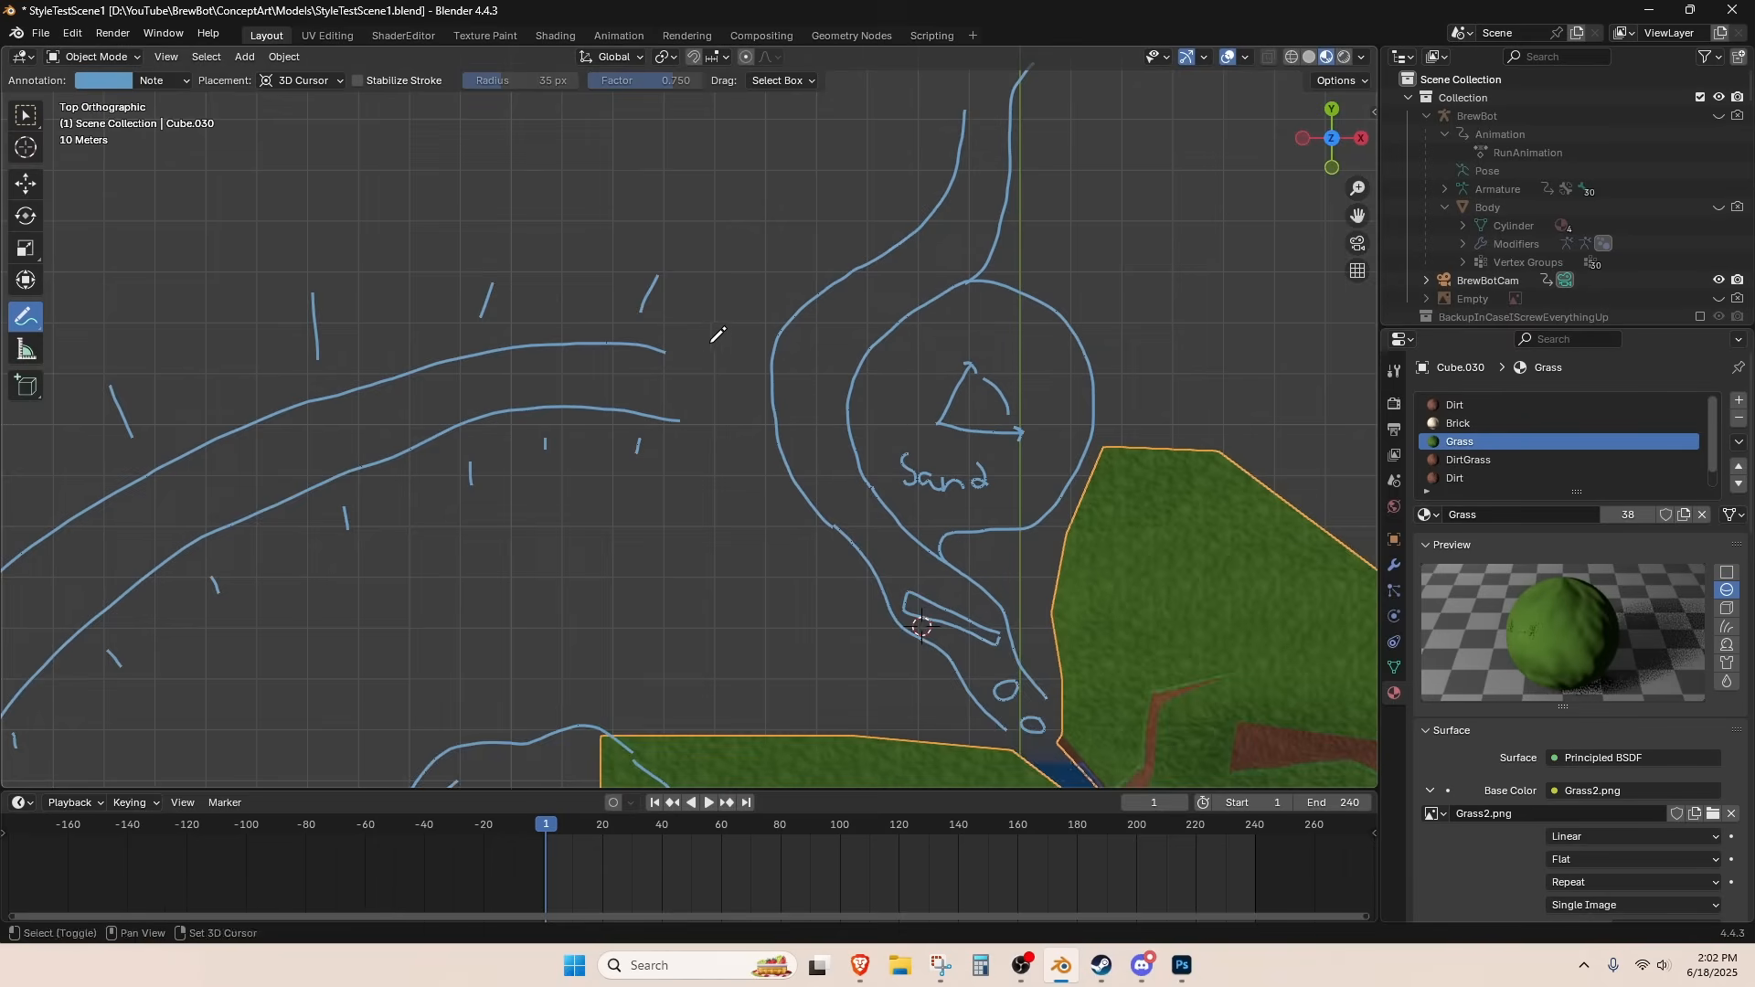
middle_click_drag(718, 334, 662, 431, "shift")
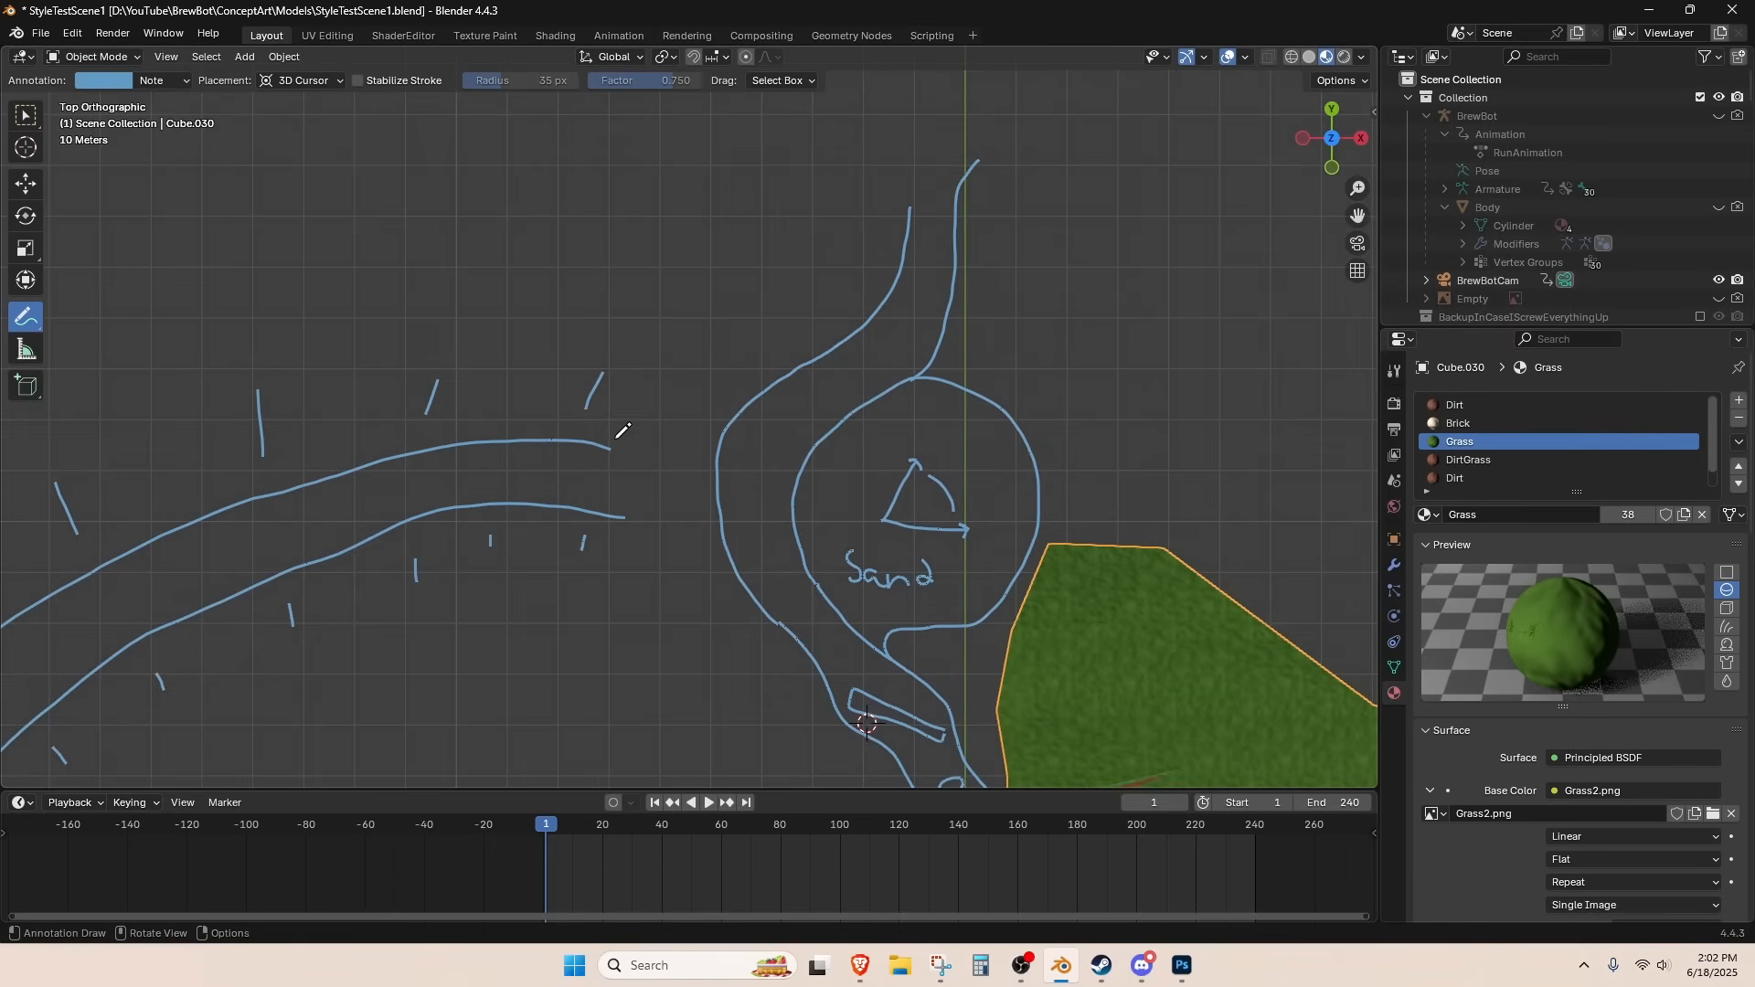
left_click_drag(610, 447, 833, 59)
left_click_drag(624, 517, 644, 511)
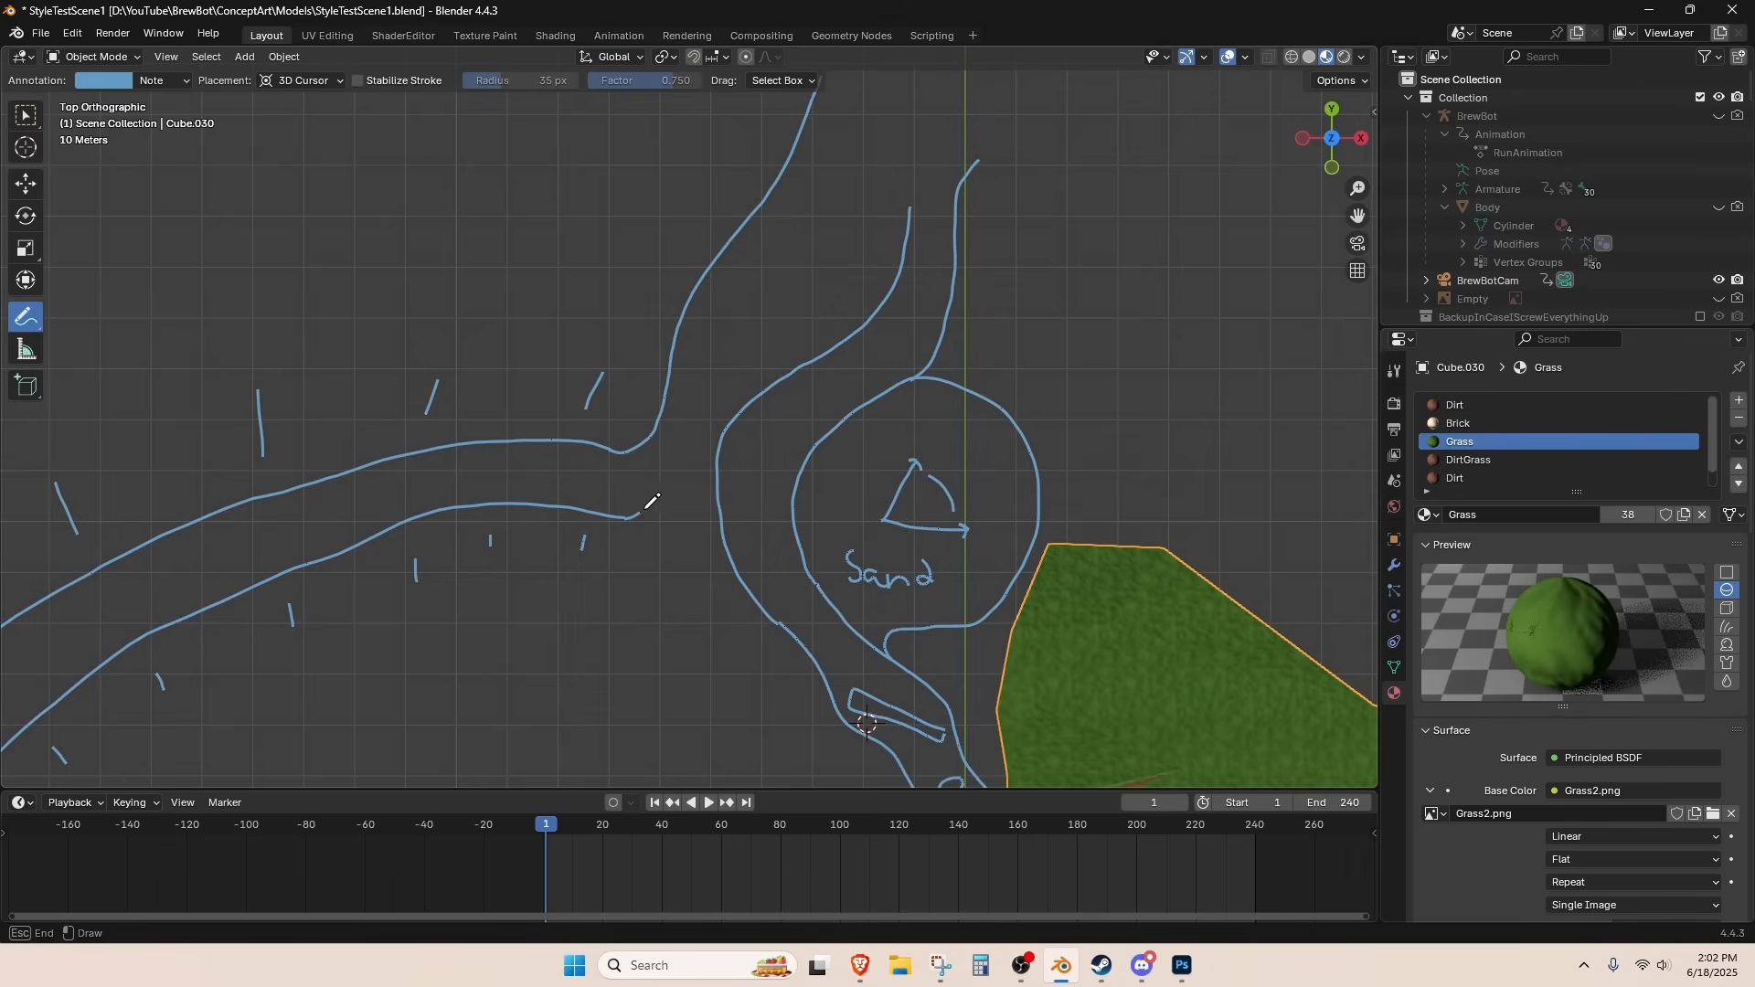
left_click_drag(699, 446, 721, 380)
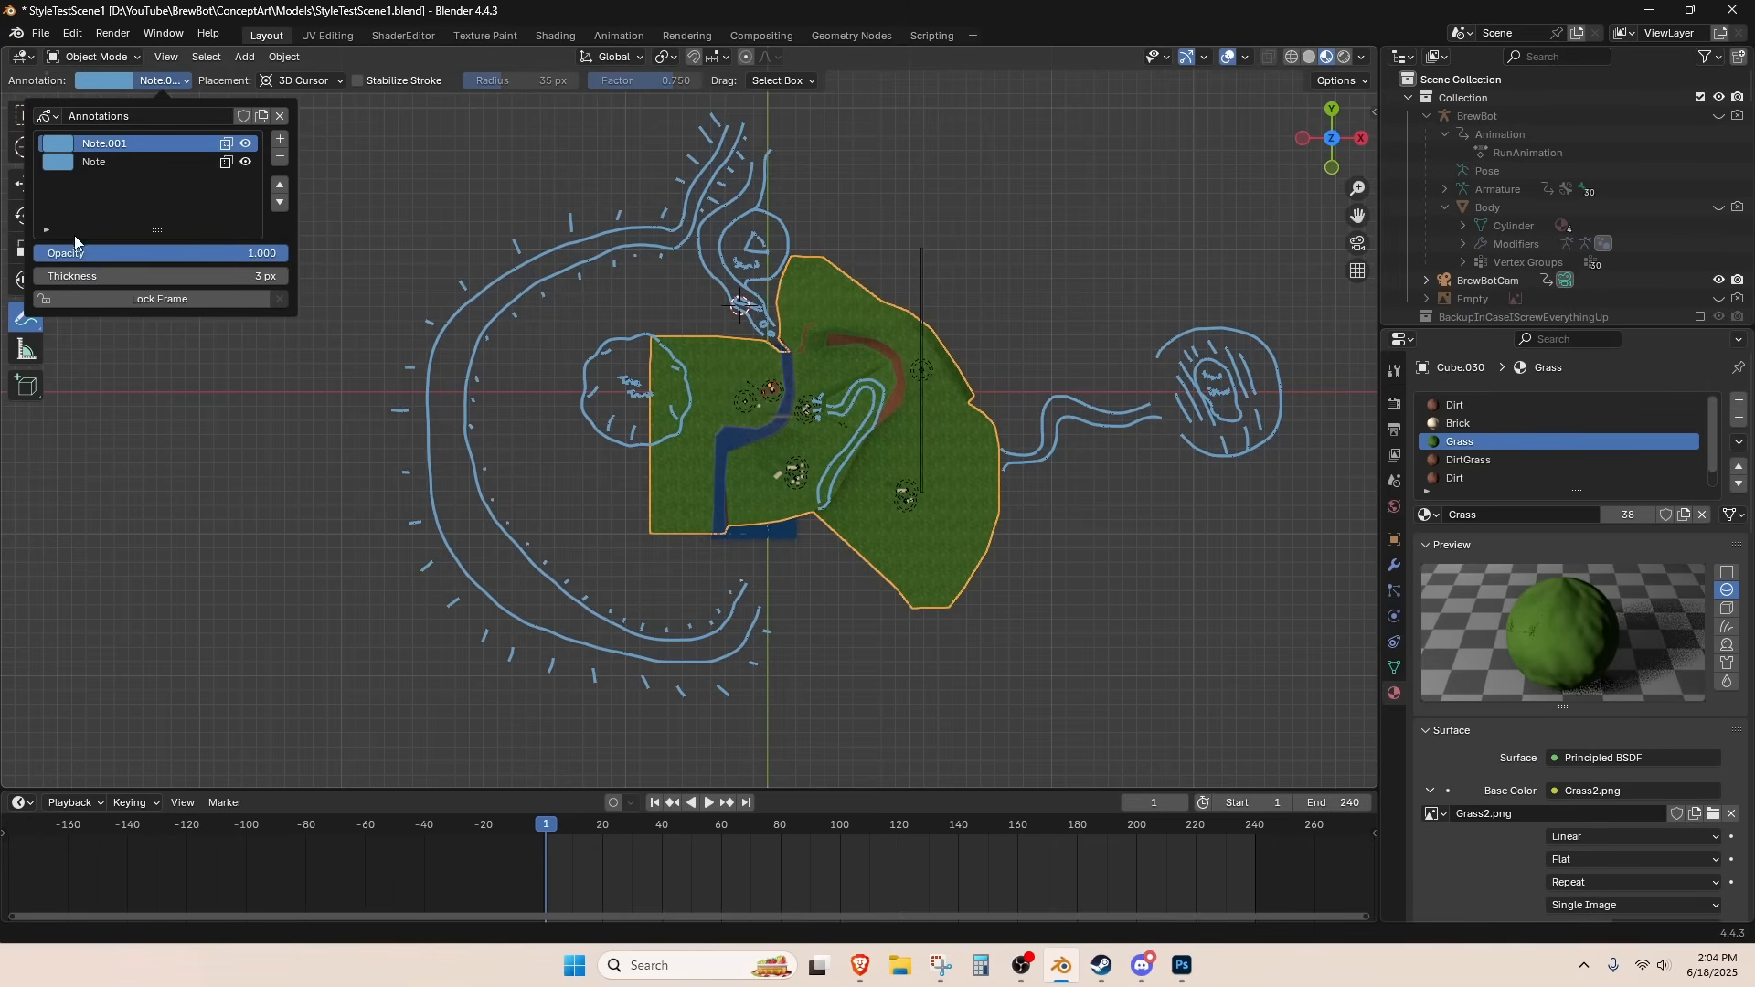
- Recolour the Note.001 annotation layer red and draw a boundary line outside the large western arc
left_click(67, 143)
left_click(114, 304)
left_click_drag(643, 193, 572, 201)
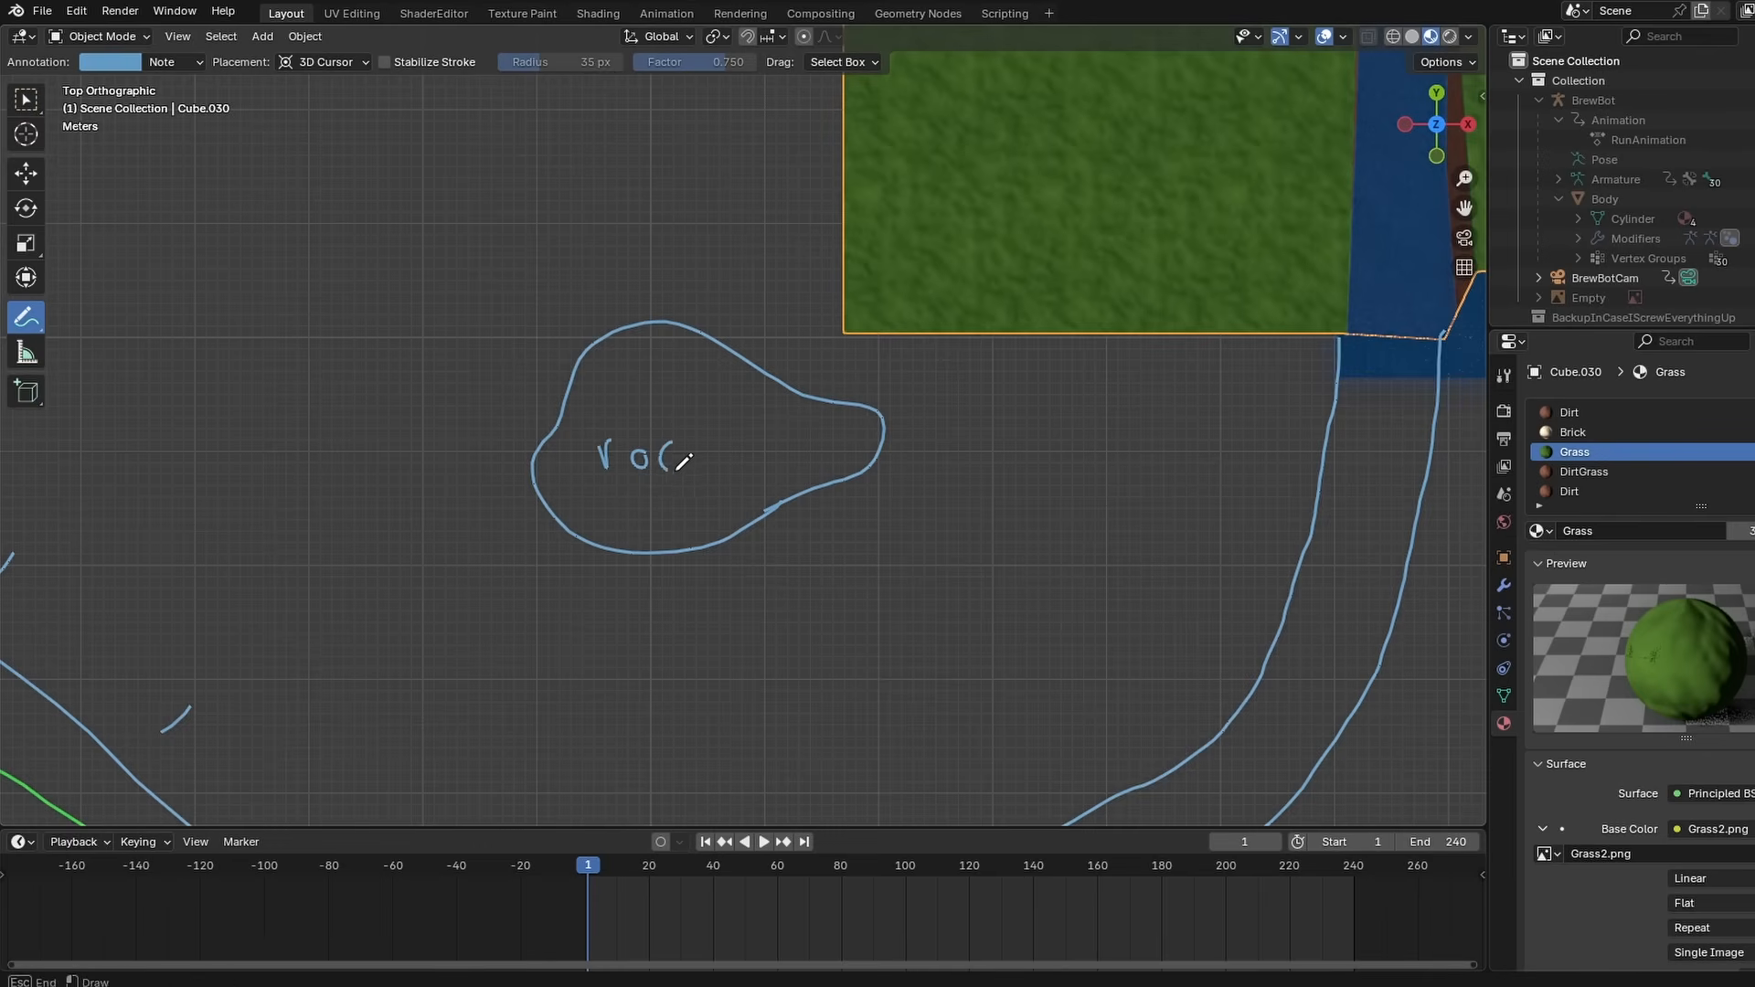
- Finish the "rock" label and draw the blue route around the tree trunk, ending it with an arrowhead beyond the eastern circle
left_click_drag(681, 416, 711, 475)
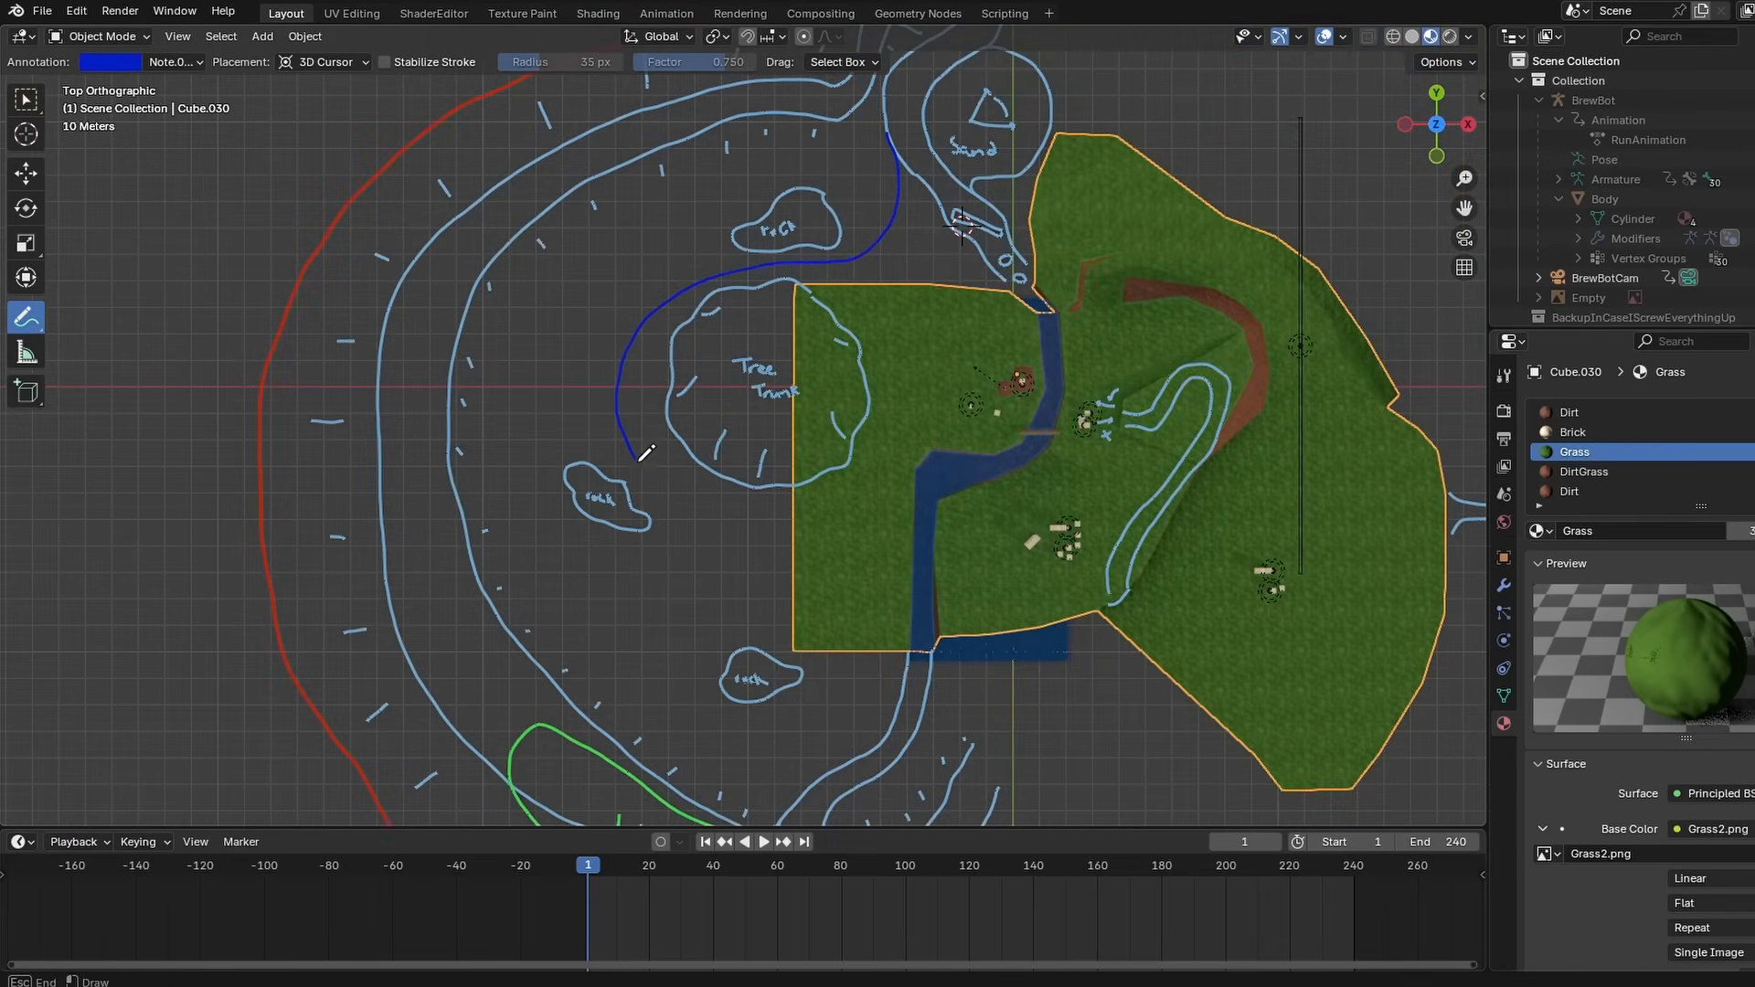
mouse_move(528, 242)
left_mouse_down()
mouse_move(699, 240)
mouse_move(754, 311)
mouse_move(950, 382)
left_mouse_up()
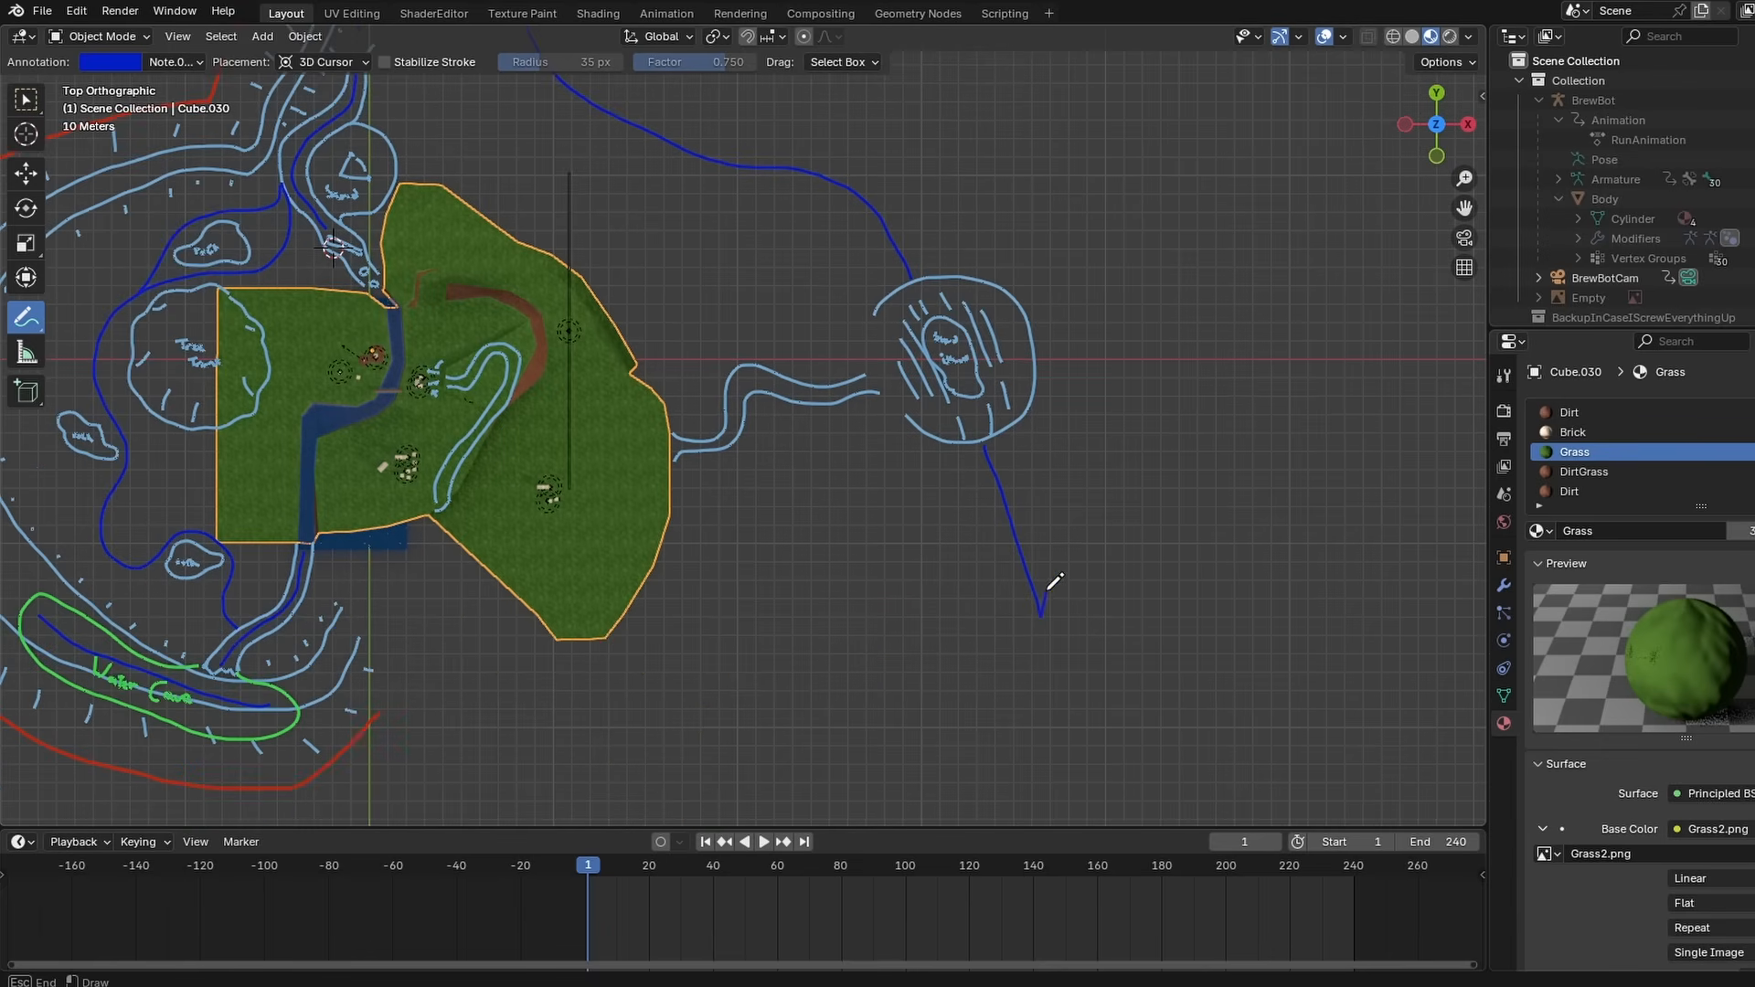
left_click_drag(1048, 592, 1040, 612)
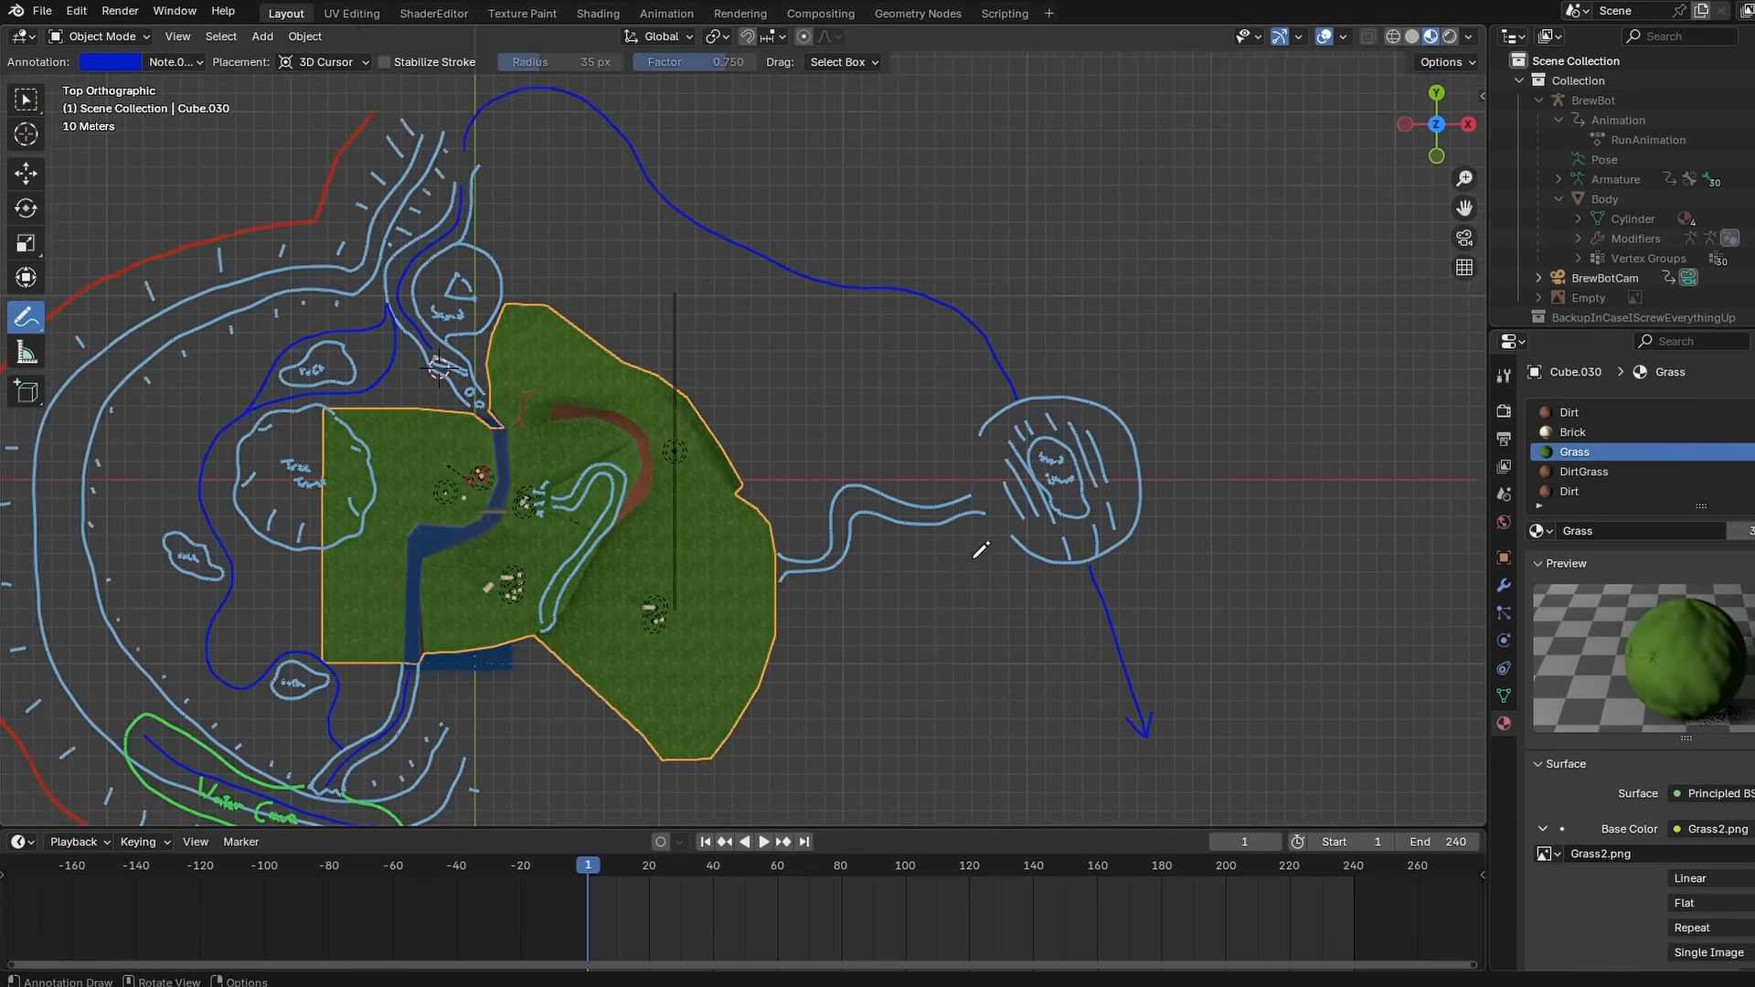
- Draw light-blue border lines along the blue route near the eastern circular area
scroll(1005, 457, "down", 2)
left_click_drag(1028, 457, 1081, 644)
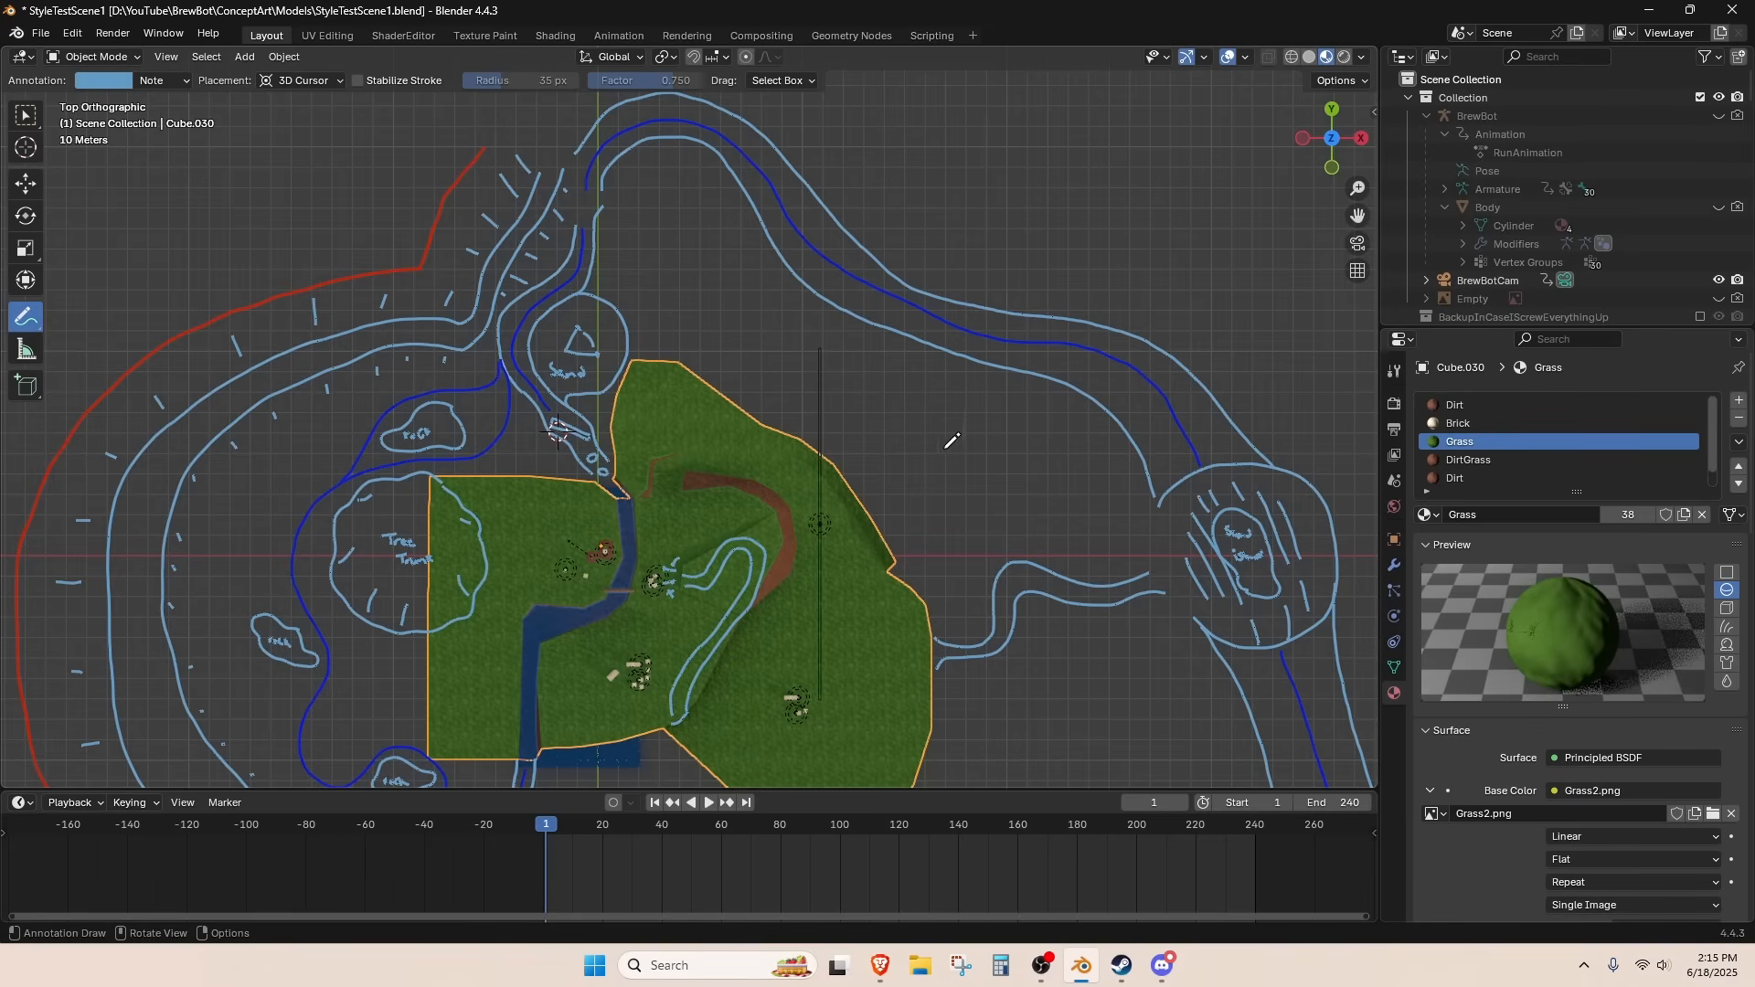
- Examine the annotated level layout in perspective around the terrain, the river passage and the sand area
mouse_move(951, 441)
middle_mouse_down()
mouse_move(869, 262)
mouse_move(746, 296)
middle_mouse_up()
mouse_move(746, 296)
left_mouse_down()
mouse_move(784, 252)
mouse_move(952, 245)
left_mouse_up()
left_click_drag(1063, 277, 1143, 340)
left_click(1304, 150)
mouse_move(577, 469)
left_mouse_down()
mouse_move(607, 441)
mouse_move(771, 397)
mouse_move(926, 401)
mouse_move(1147, 433)
mouse_move(1278, 492)
left_mouse_up()
mouse_move(1087, 402)
middle_mouse_down()
mouse_move(1050, 384)
mouse_move(920, 411)
mouse_move(773, 410)
mouse_move(764, 440)
middle_mouse_up()
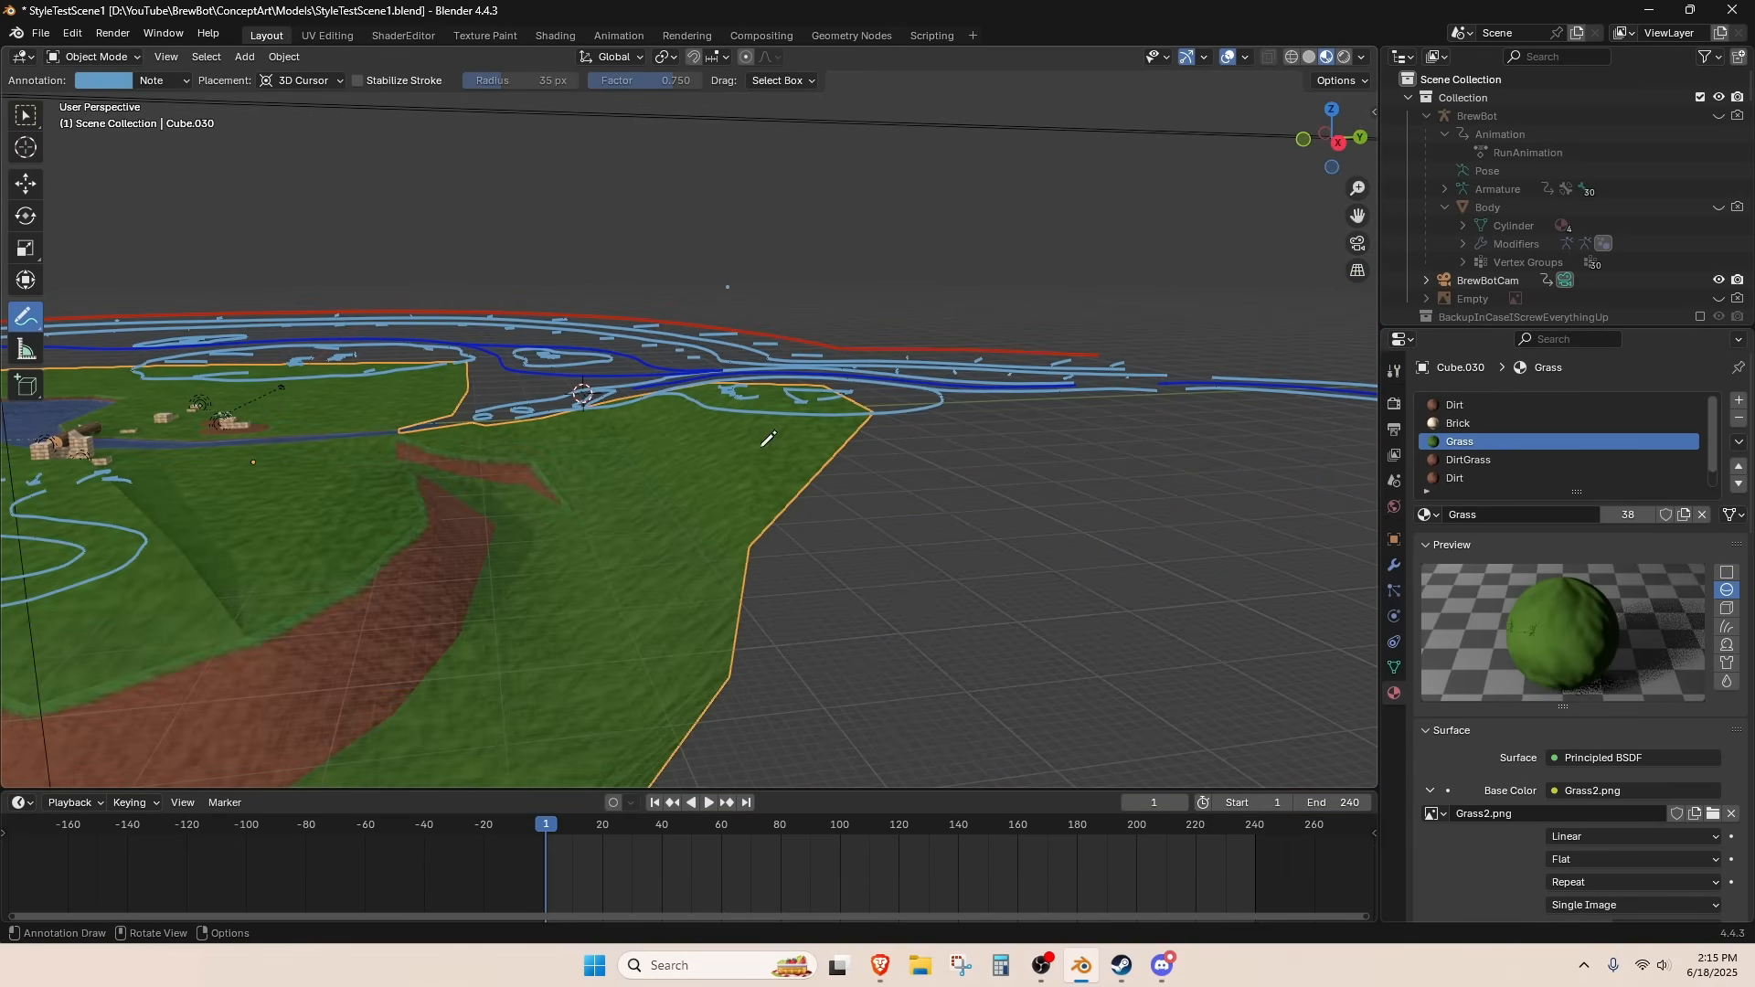
mouse_move(477, 473)
middle_mouse_down()
mouse_move(553, 505)
mouse_move(705, 490)
mouse_move(861, 407)
mouse_move(637, 481)
mouse_move(608, 403)
middle_mouse_up()
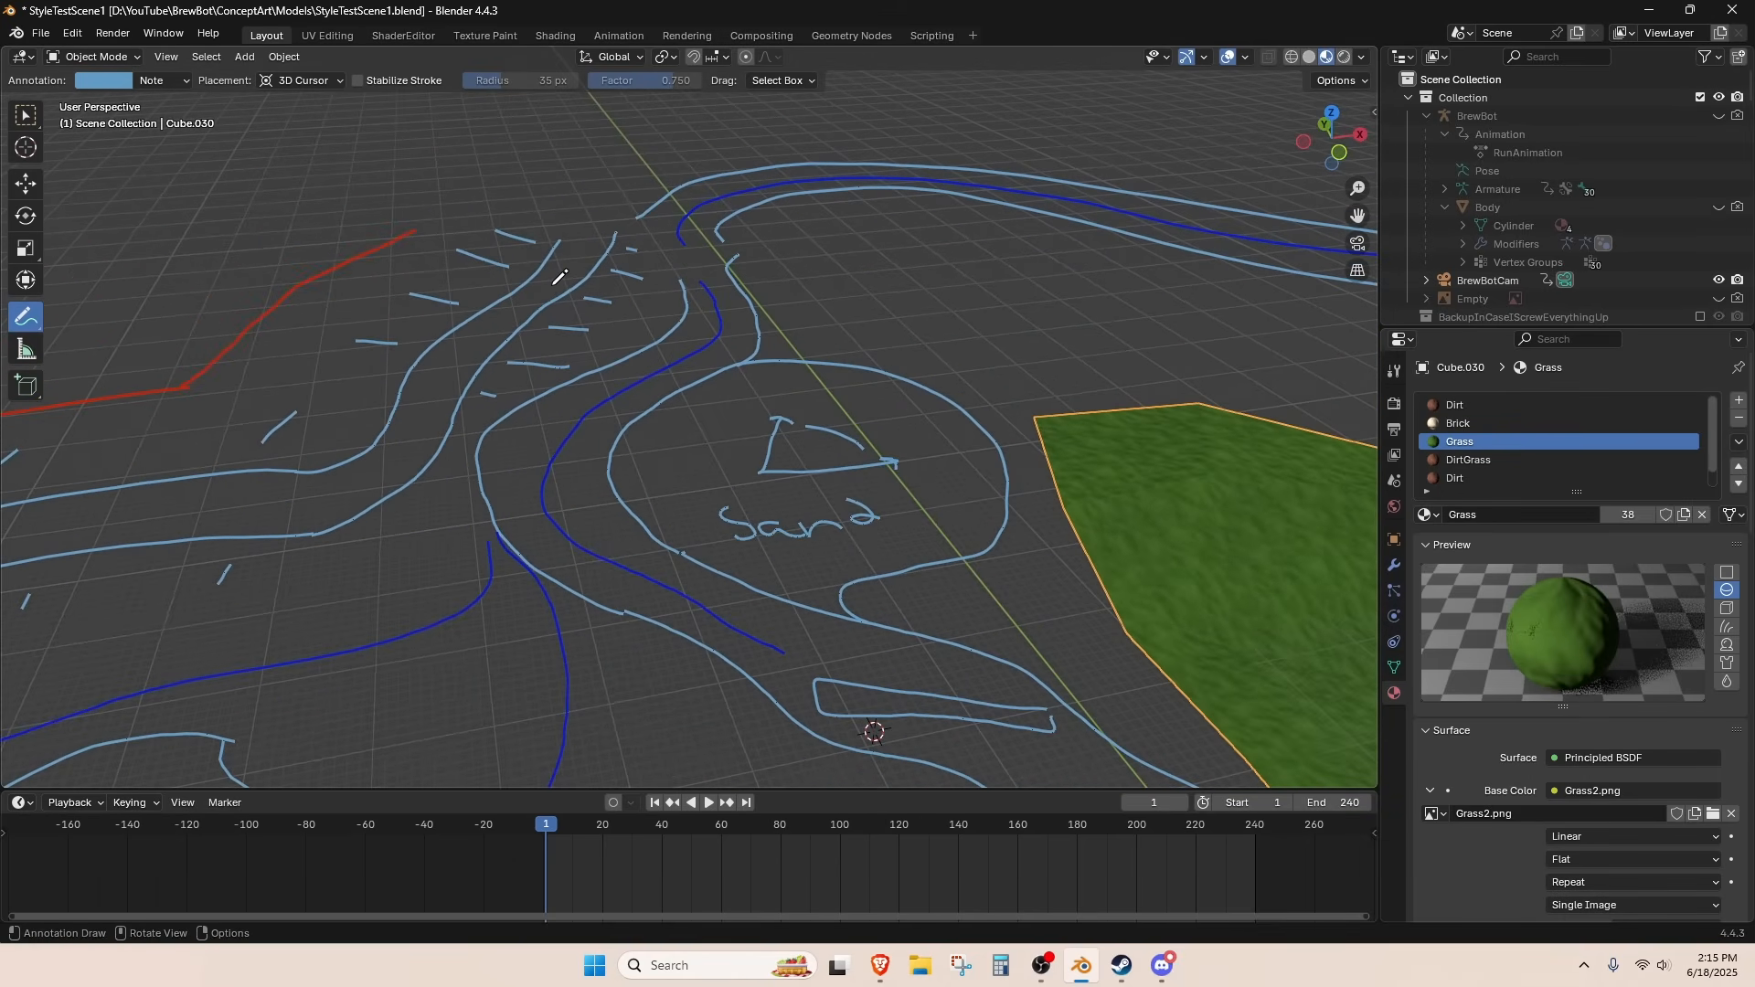
- Draw a light-blue border line from north of the sand area around the terrain's northeastern side to its eastern corner
middle_click_drag(554, 282, 636, 242)
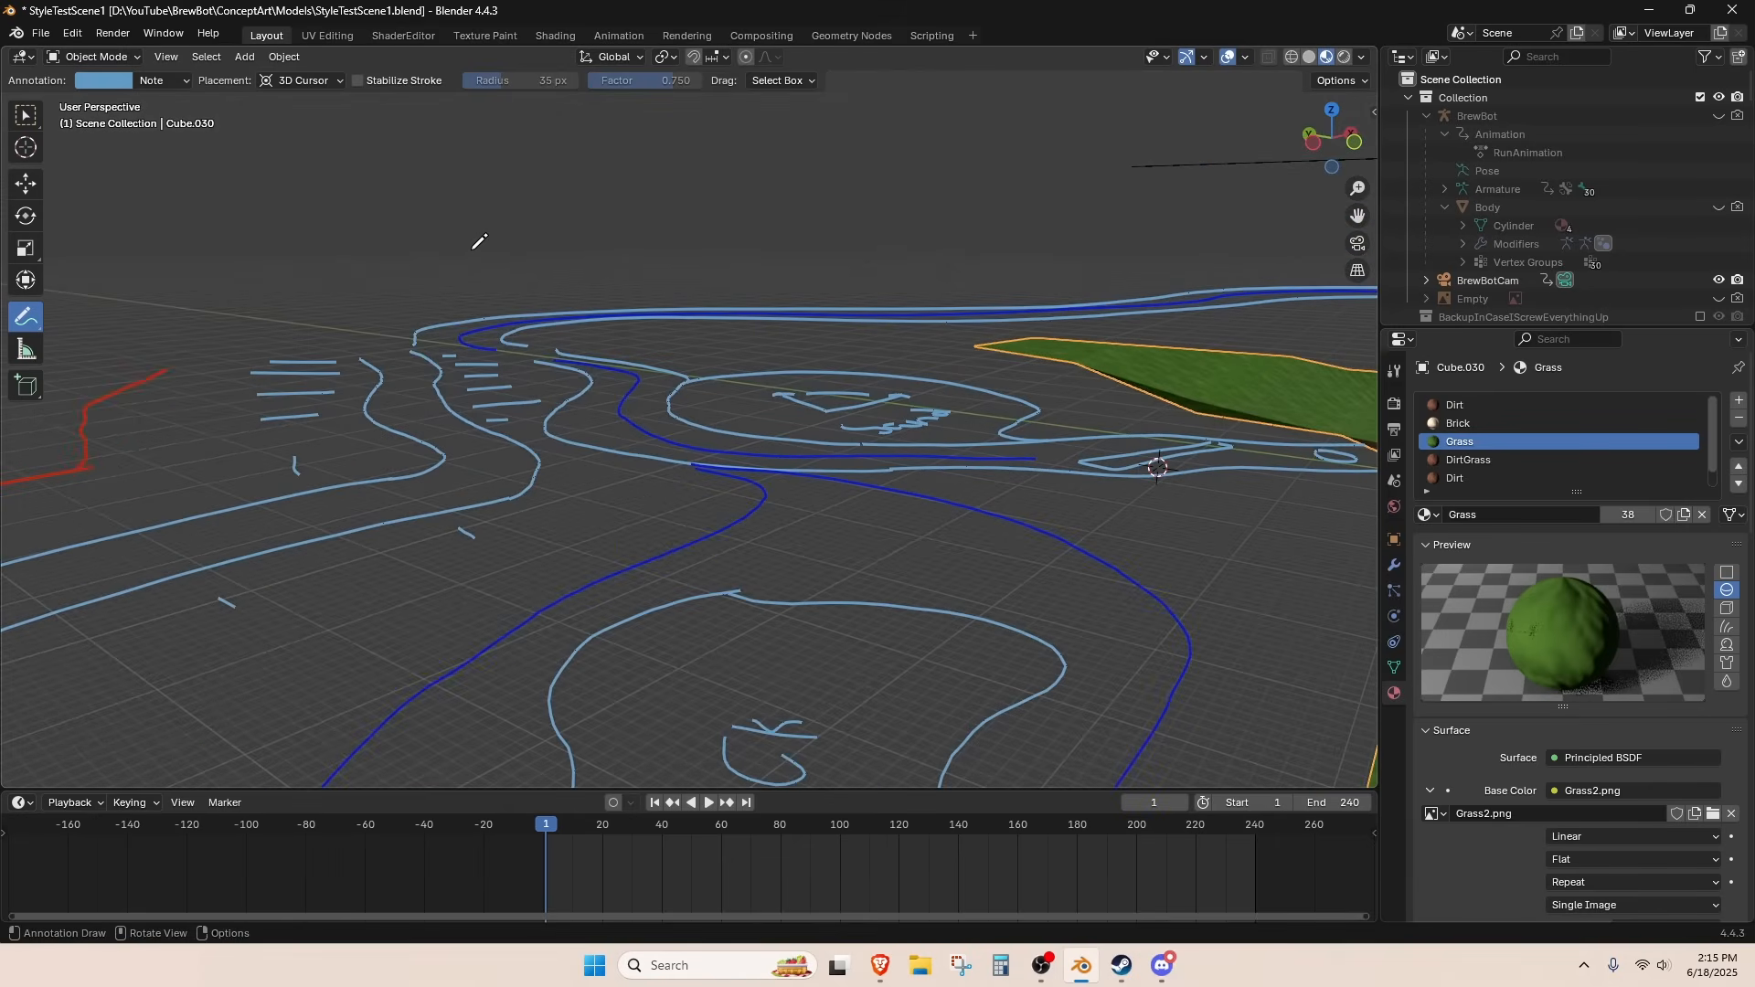
middle_click_drag(988, 294, 634, 287)
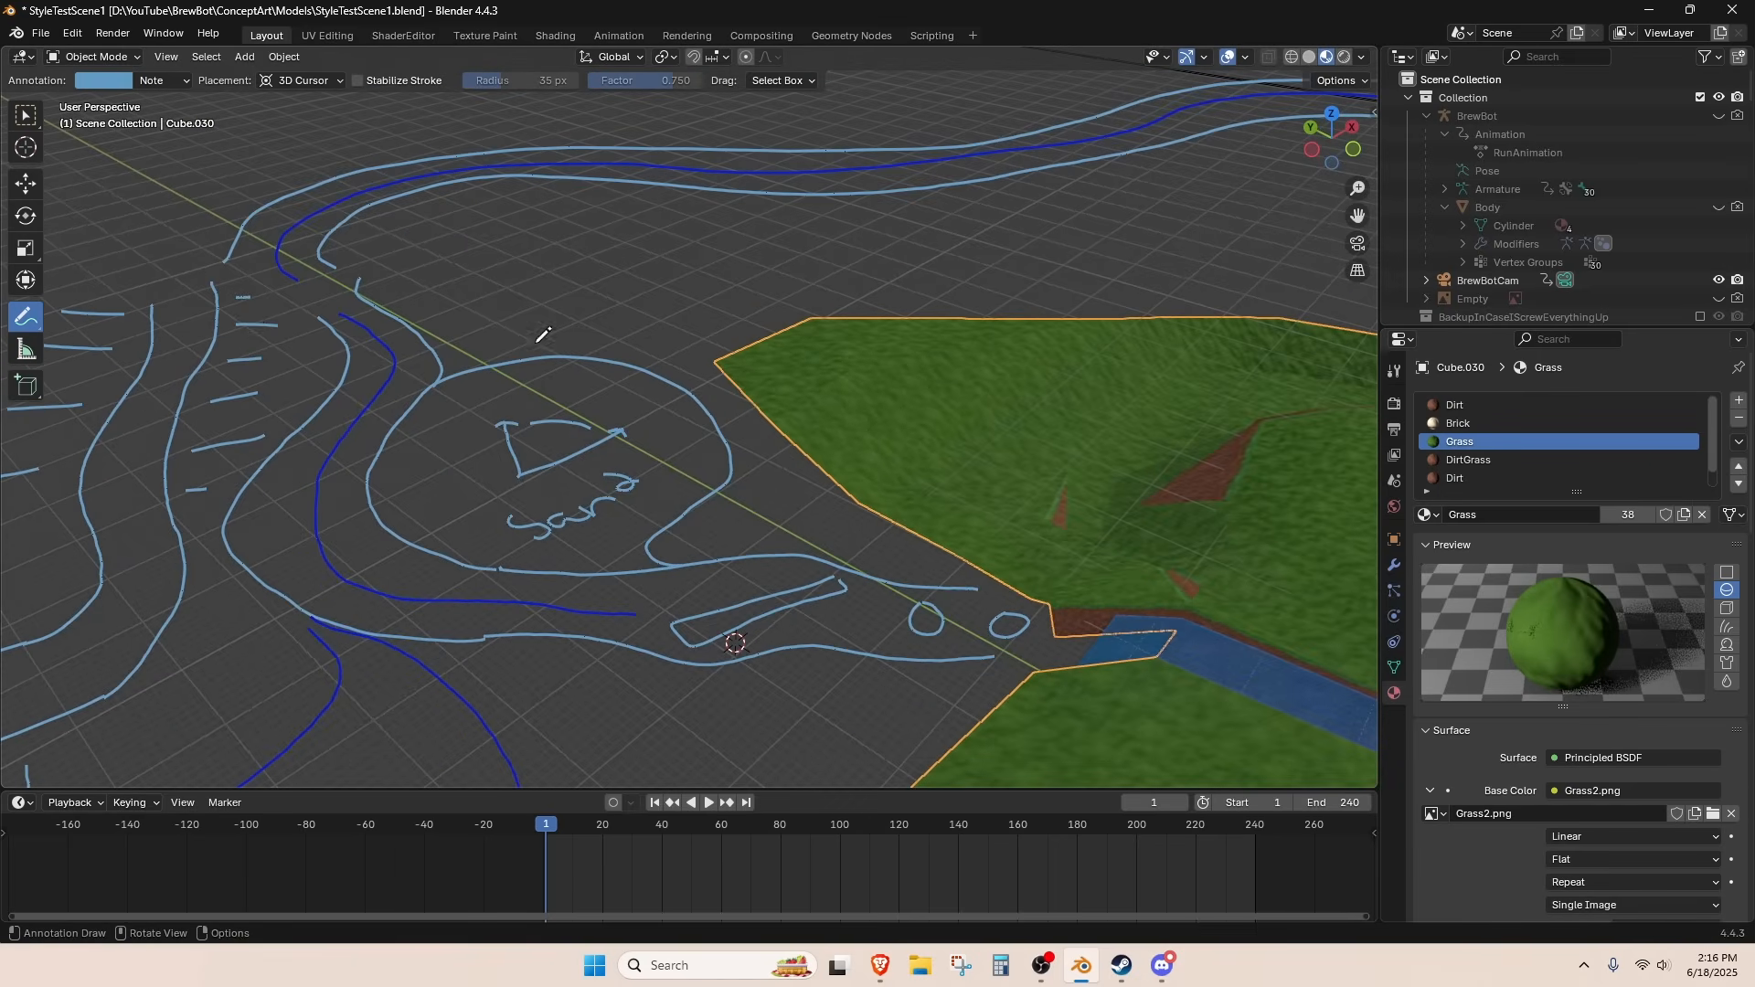
scroll(517, 425, "down", 8)
middle_click_drag(716, 351, 794, 455)
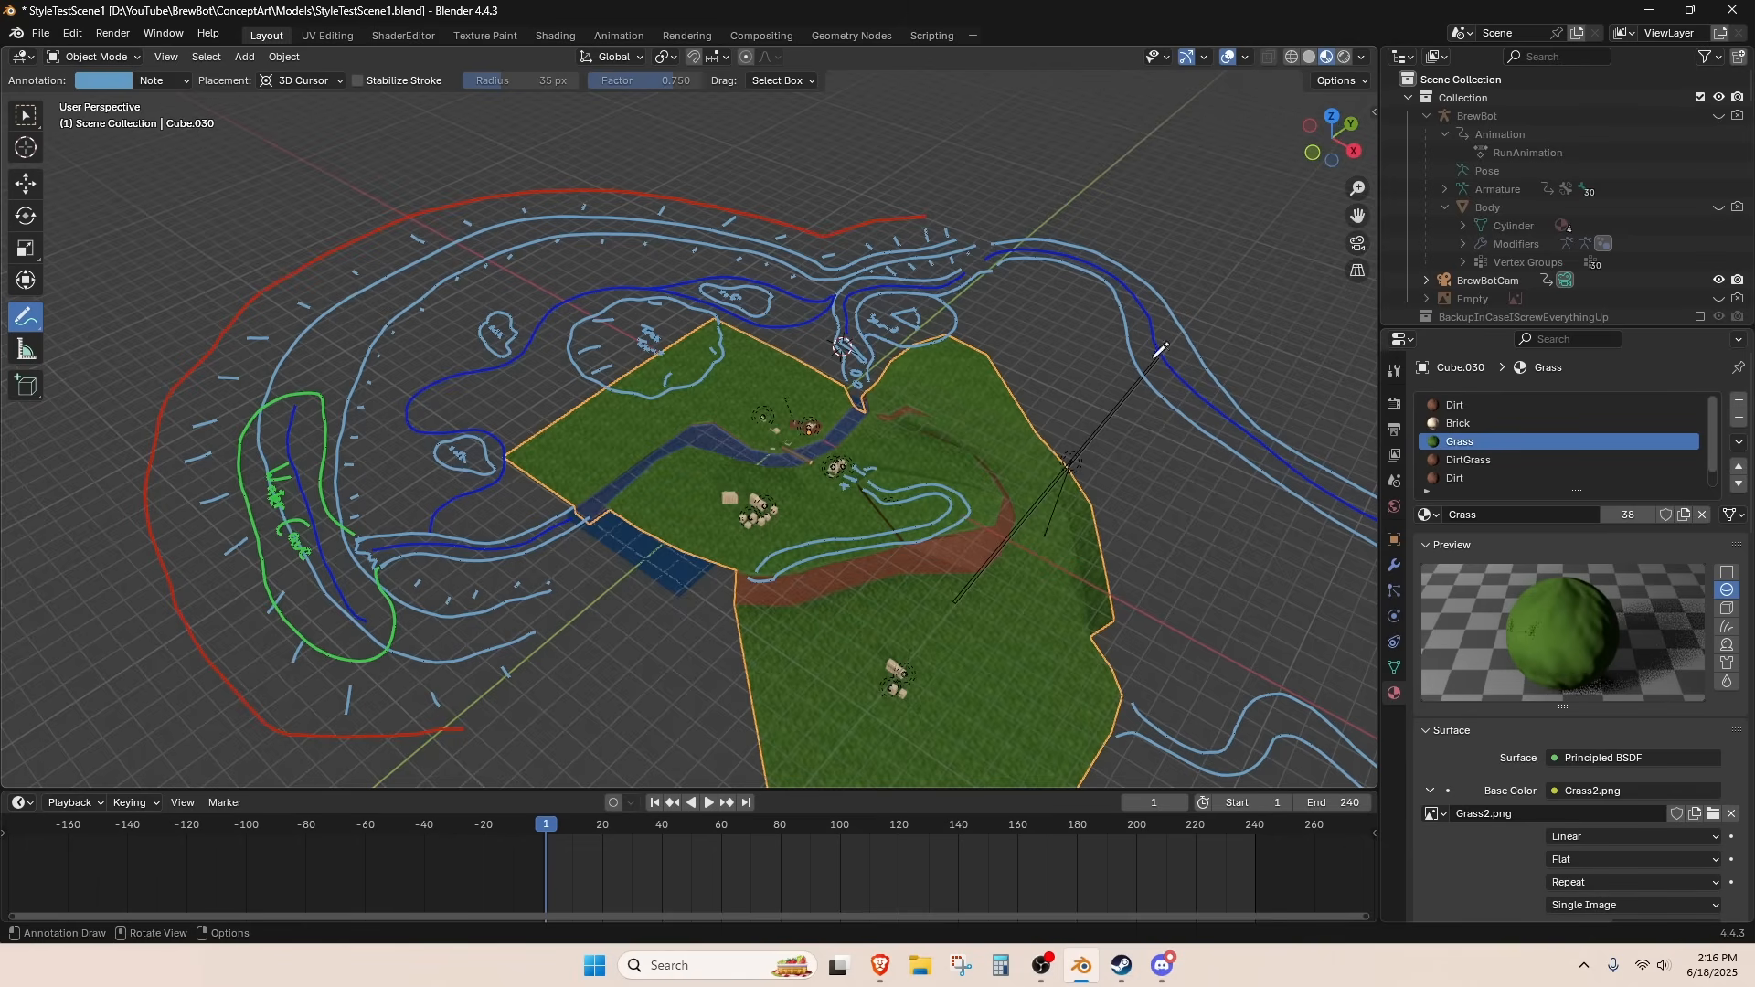
middle_click_drag(1078, 393, 737, 391, "shift")
mouse_move(213, 218)
left_mouse_down()
mouse_move(299, 192)
mouse_move(405, 195)
left_mouse_up()
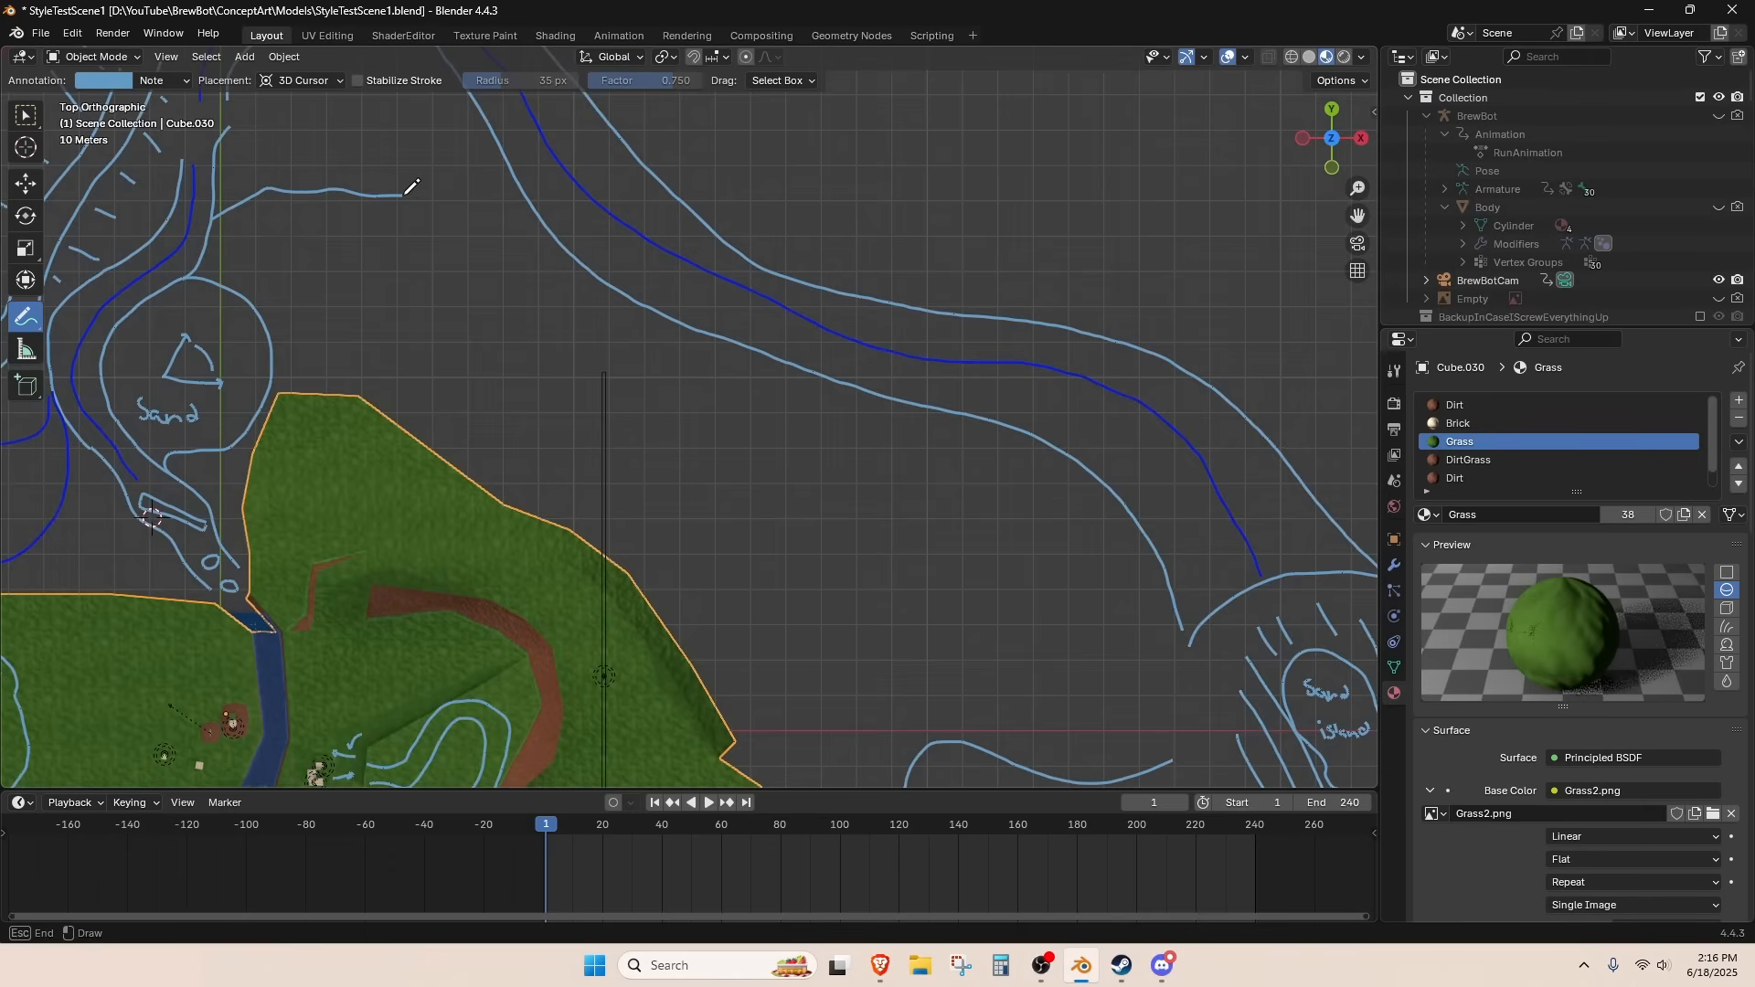
mouse_move(488, 245)
left_mouse_down()
mouse_move(565, 291)
mouse_move(640, 384)
mouse_move(679, 483)
left_mouse_up()
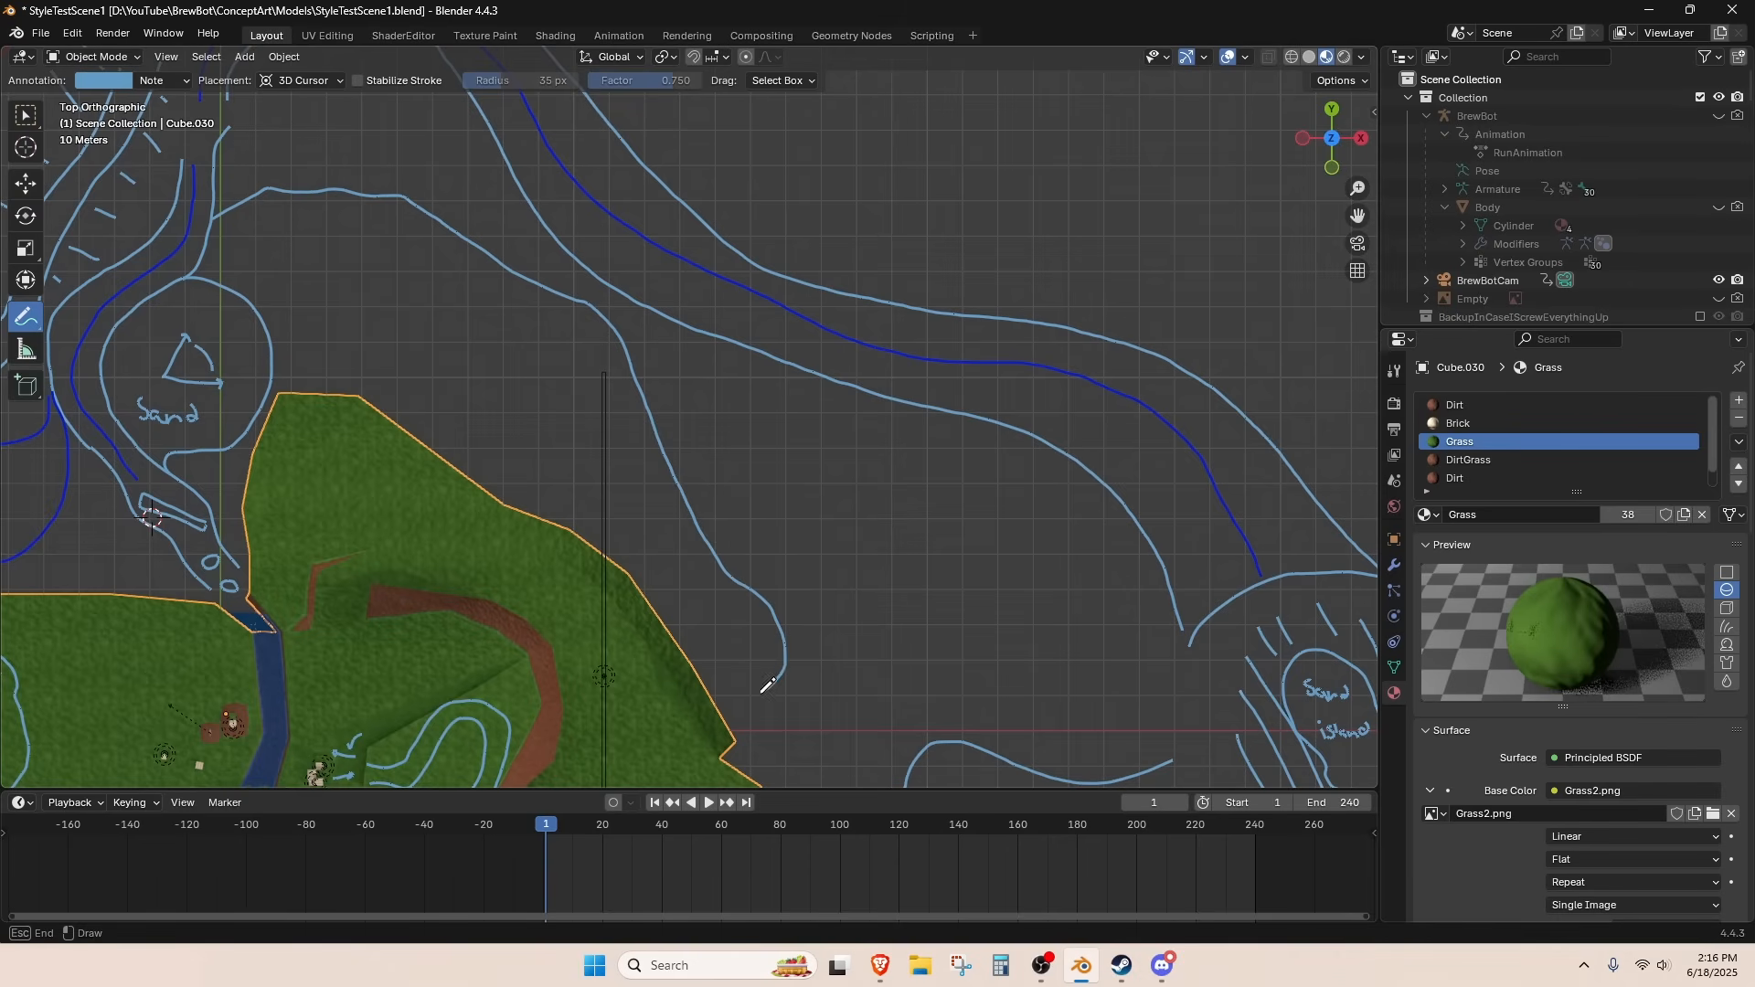
left_click_drag(763, 691, 732, 745)
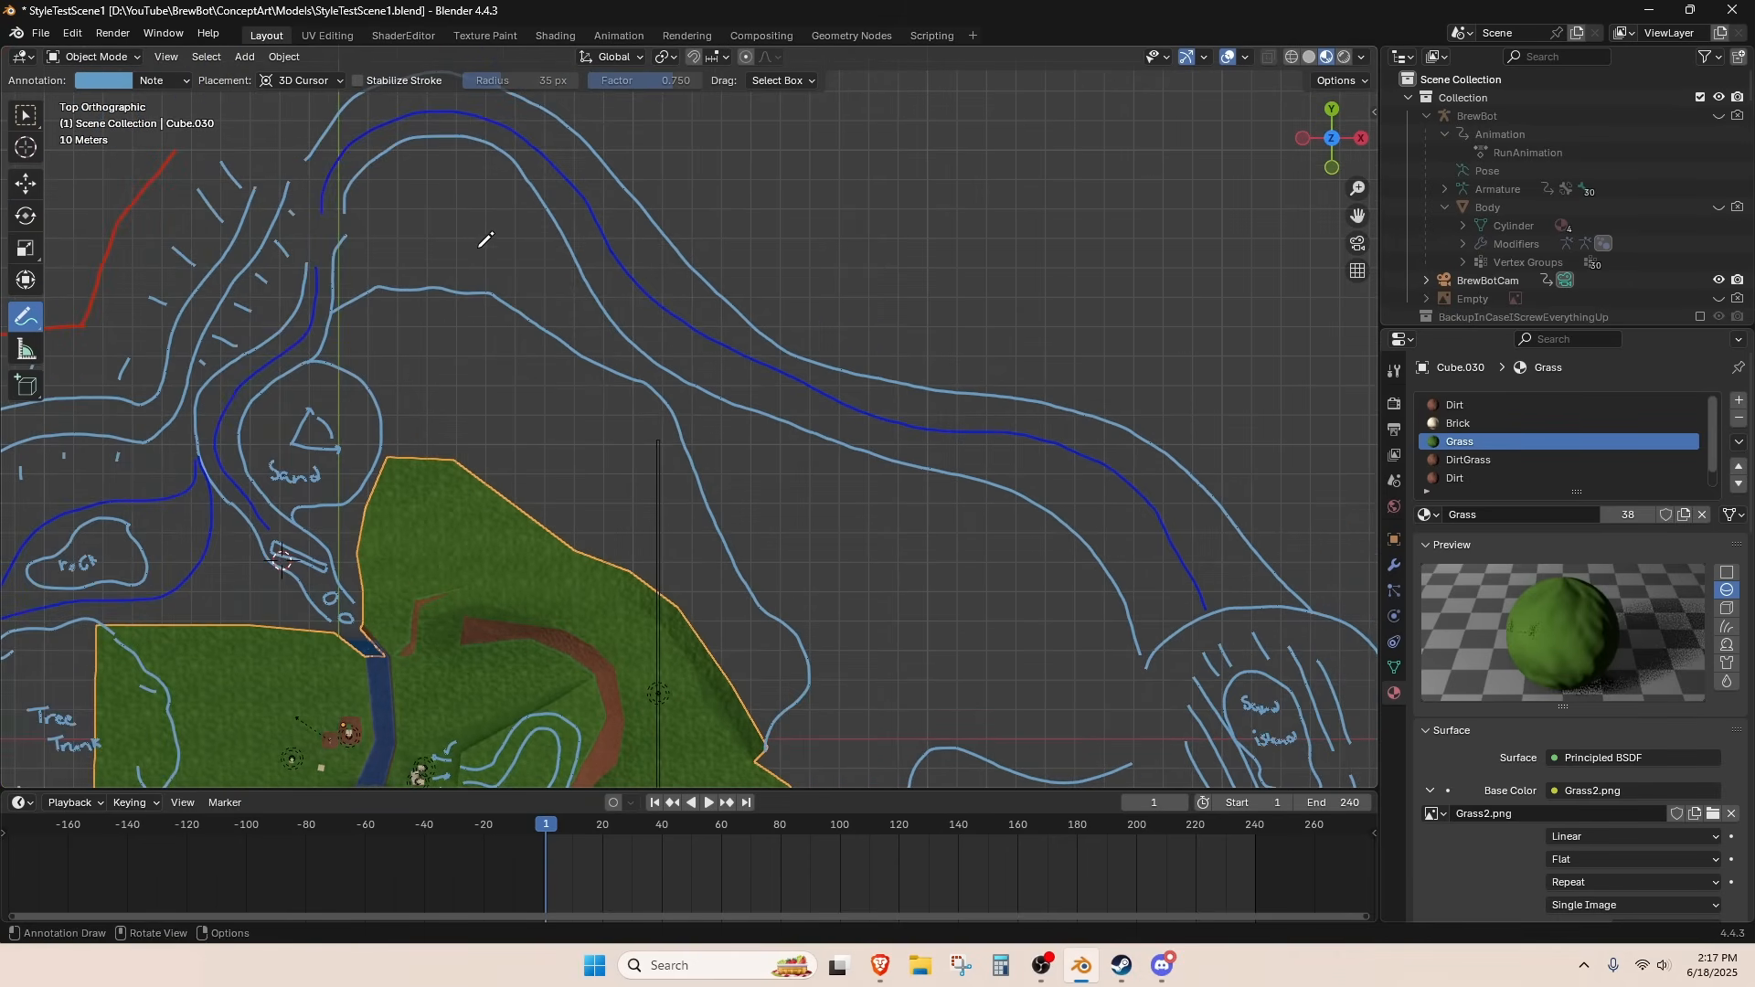
- Draw the red boundary outside the northern route and close the light-blue border gap where the western arc meets it
left_click_drag(863, 437, 813, 430)
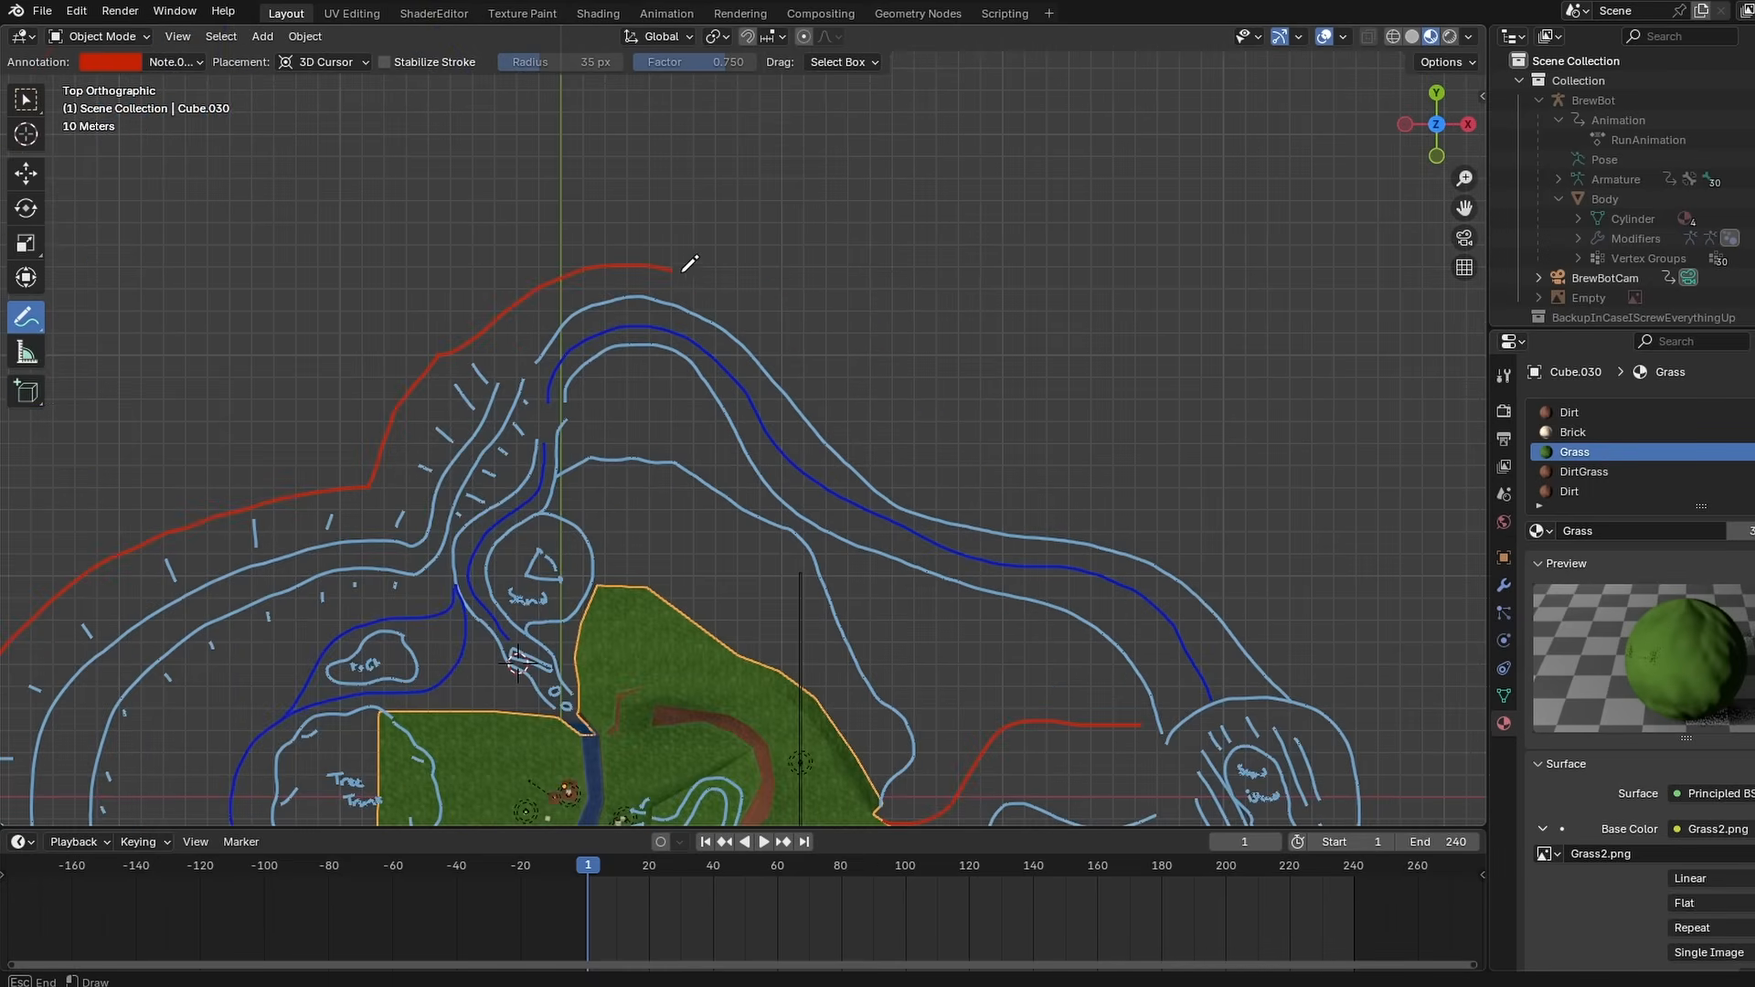
left_click_drag(1371, 748, 1378, 792)
middle_click_drag(1378, 791, 1081, 219, "shift")
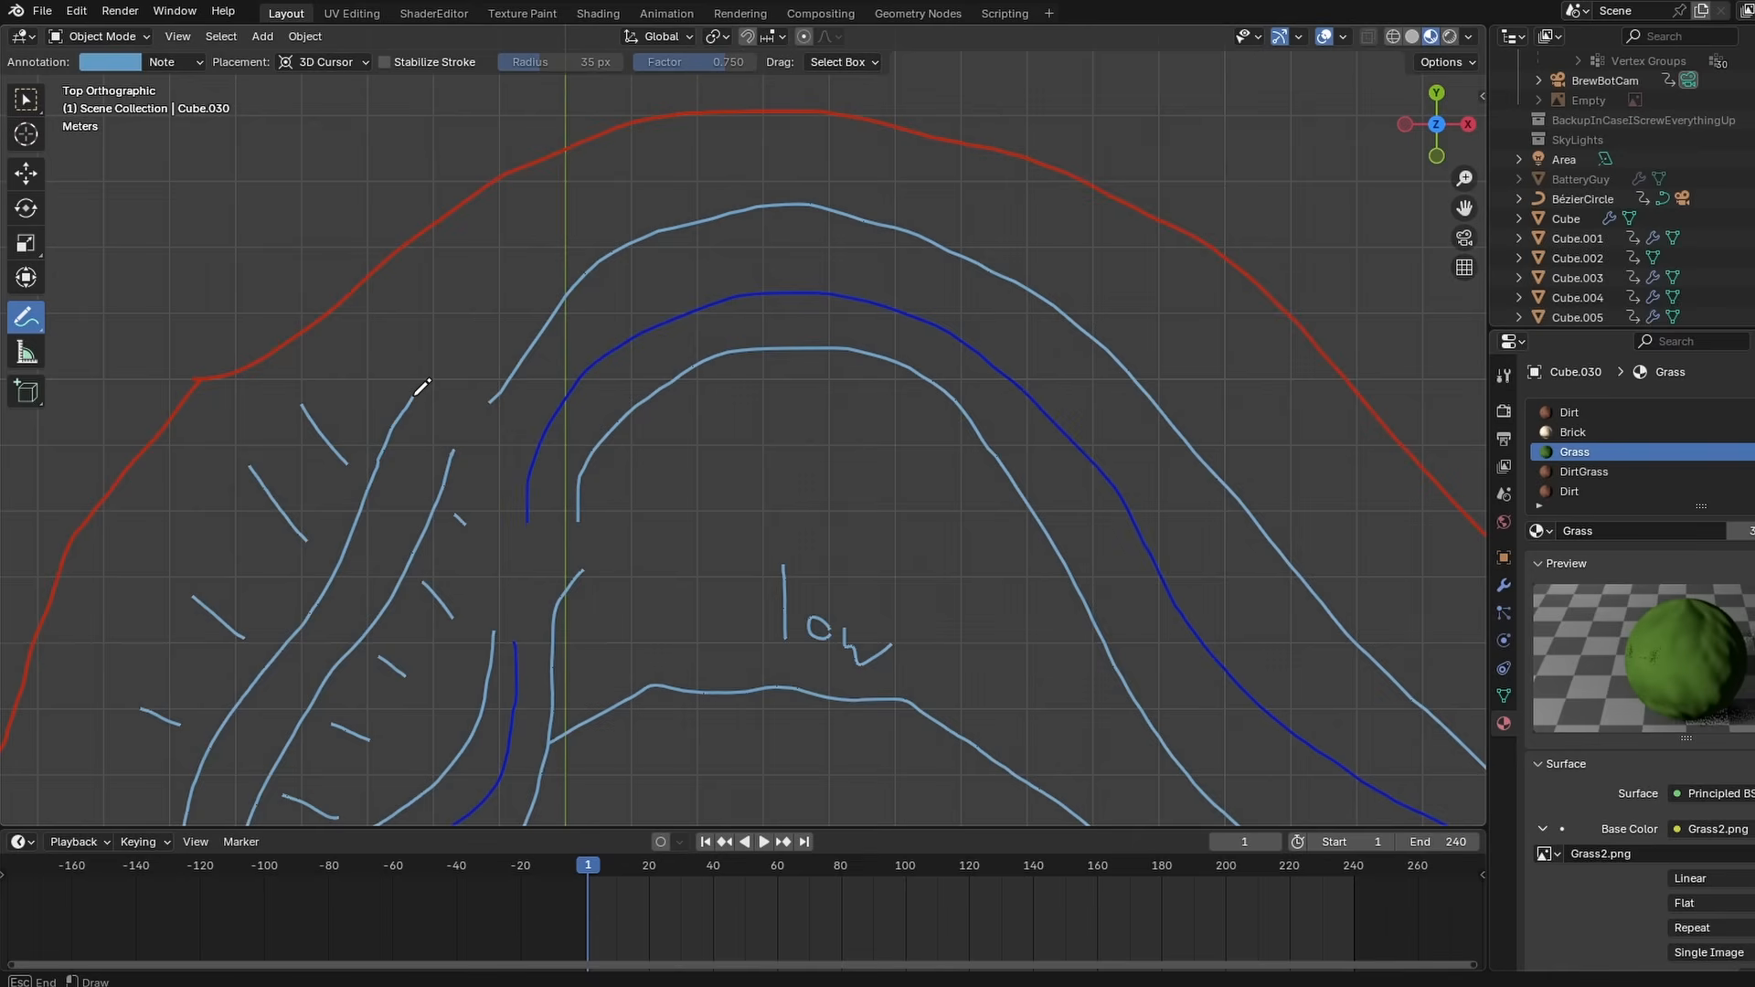
scroll(452, 416, "up", 4)
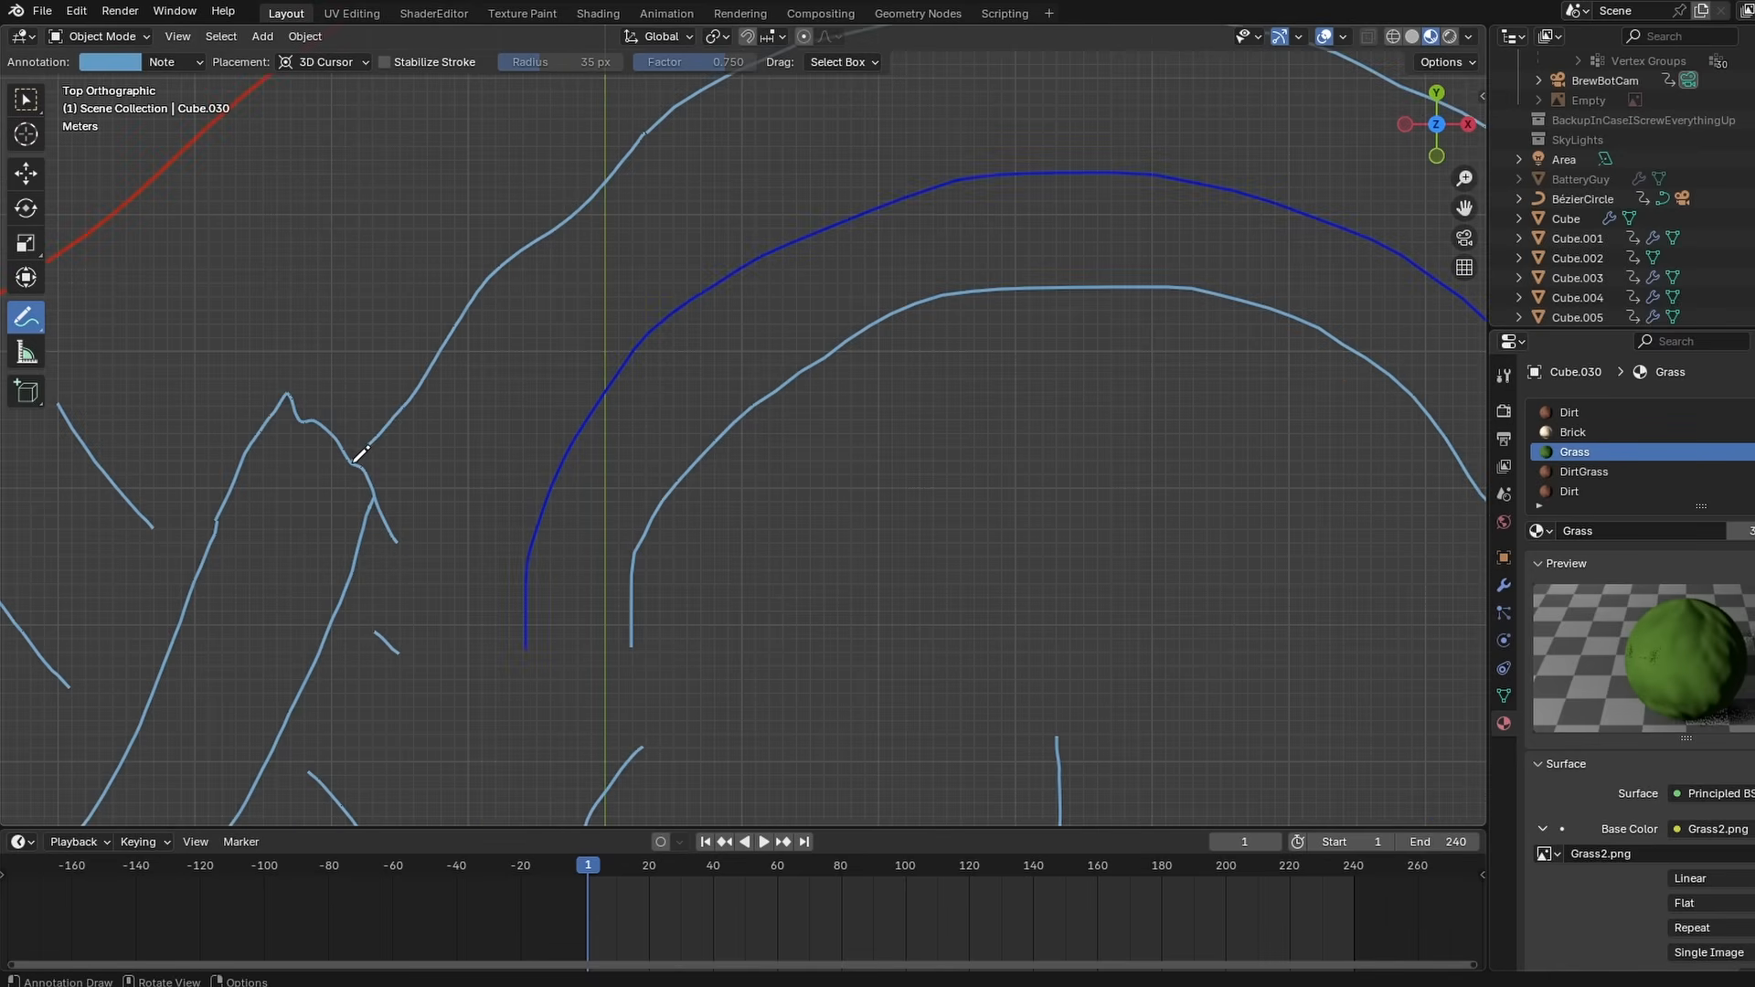
- Draw a red boundary line along the south side of the path leading from the terrain to the sand island
left_click_drag(605, 602, 681, 551)
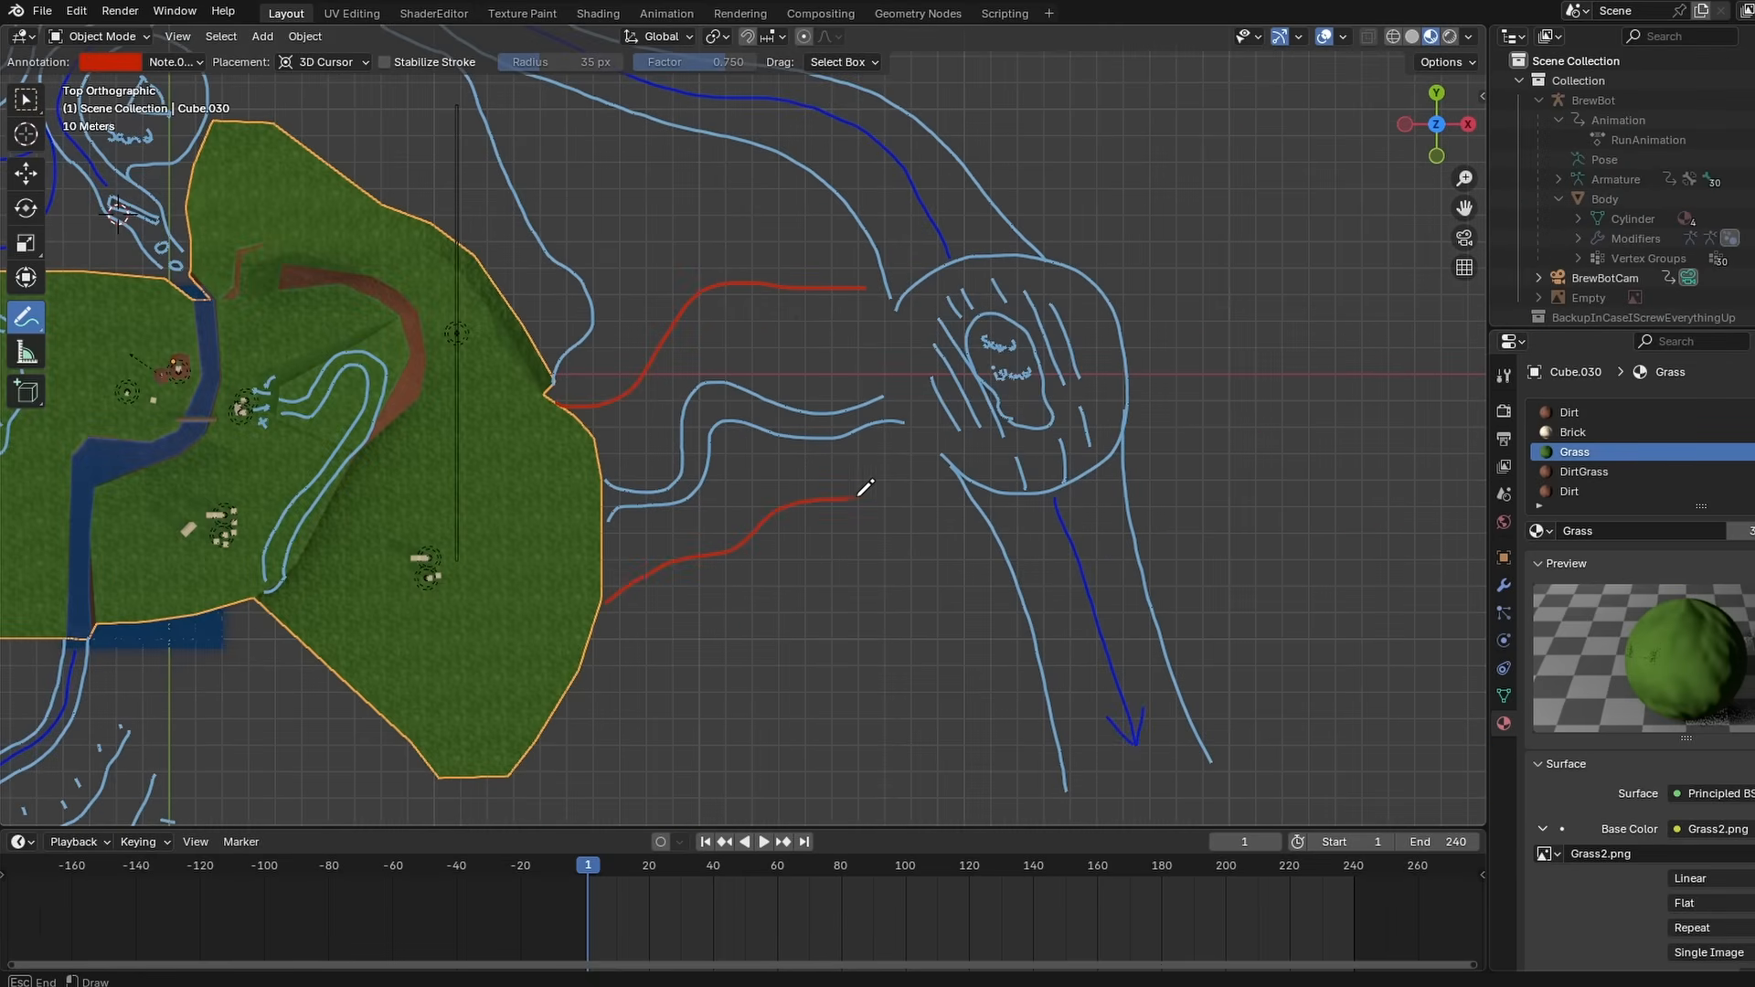
left_click_drag(971, 491, 971, 490)
- Write "high" in light blue between the terrain's northern tip and the surrounding border line
scroll(865, 482, "down", 3)
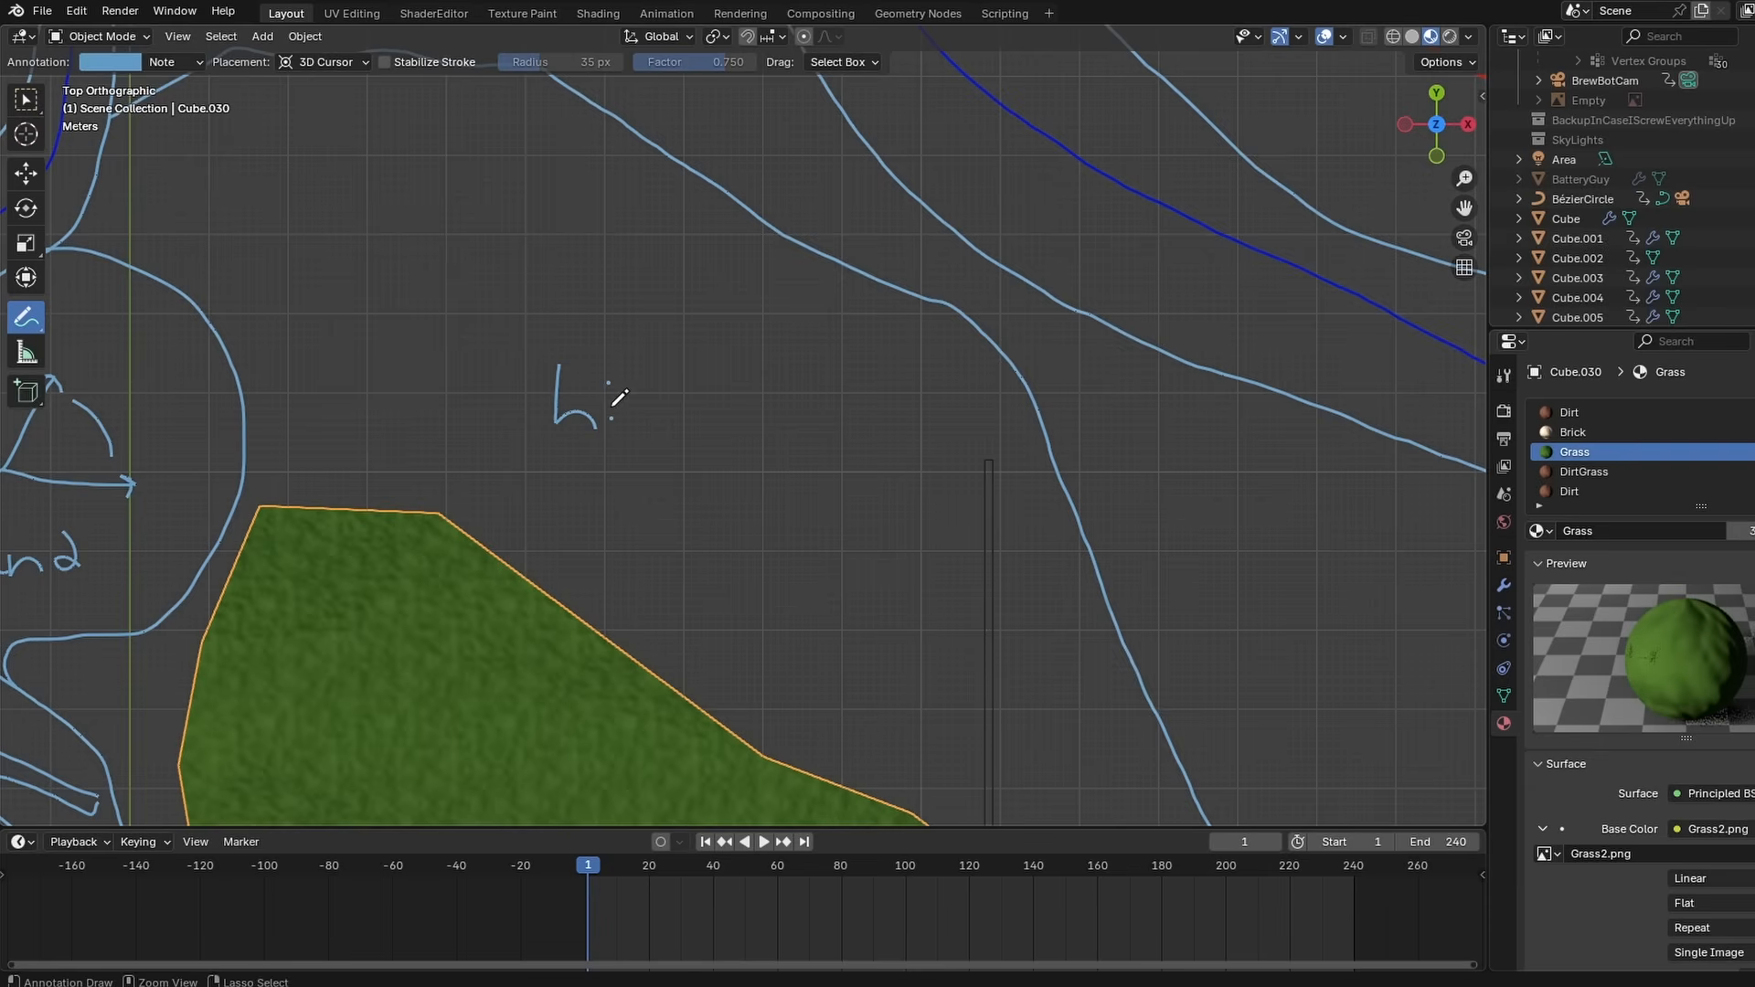
mouse_move(609, 403)
left_mouse_down()
mouse_move(611, 443)
mouse_move(645, 452)
mouse_move(623, 468)
left_mouse_up()
left_click_drag(675, 400, 696, 464)
- Draw two green lines across the passage just north of the sand area
scroll(712, 380, "down", 4)
middle_click_drag(605, 387, 657, 531, "shift")
middle_click_drag(682, 389, 639, 298, "shift")
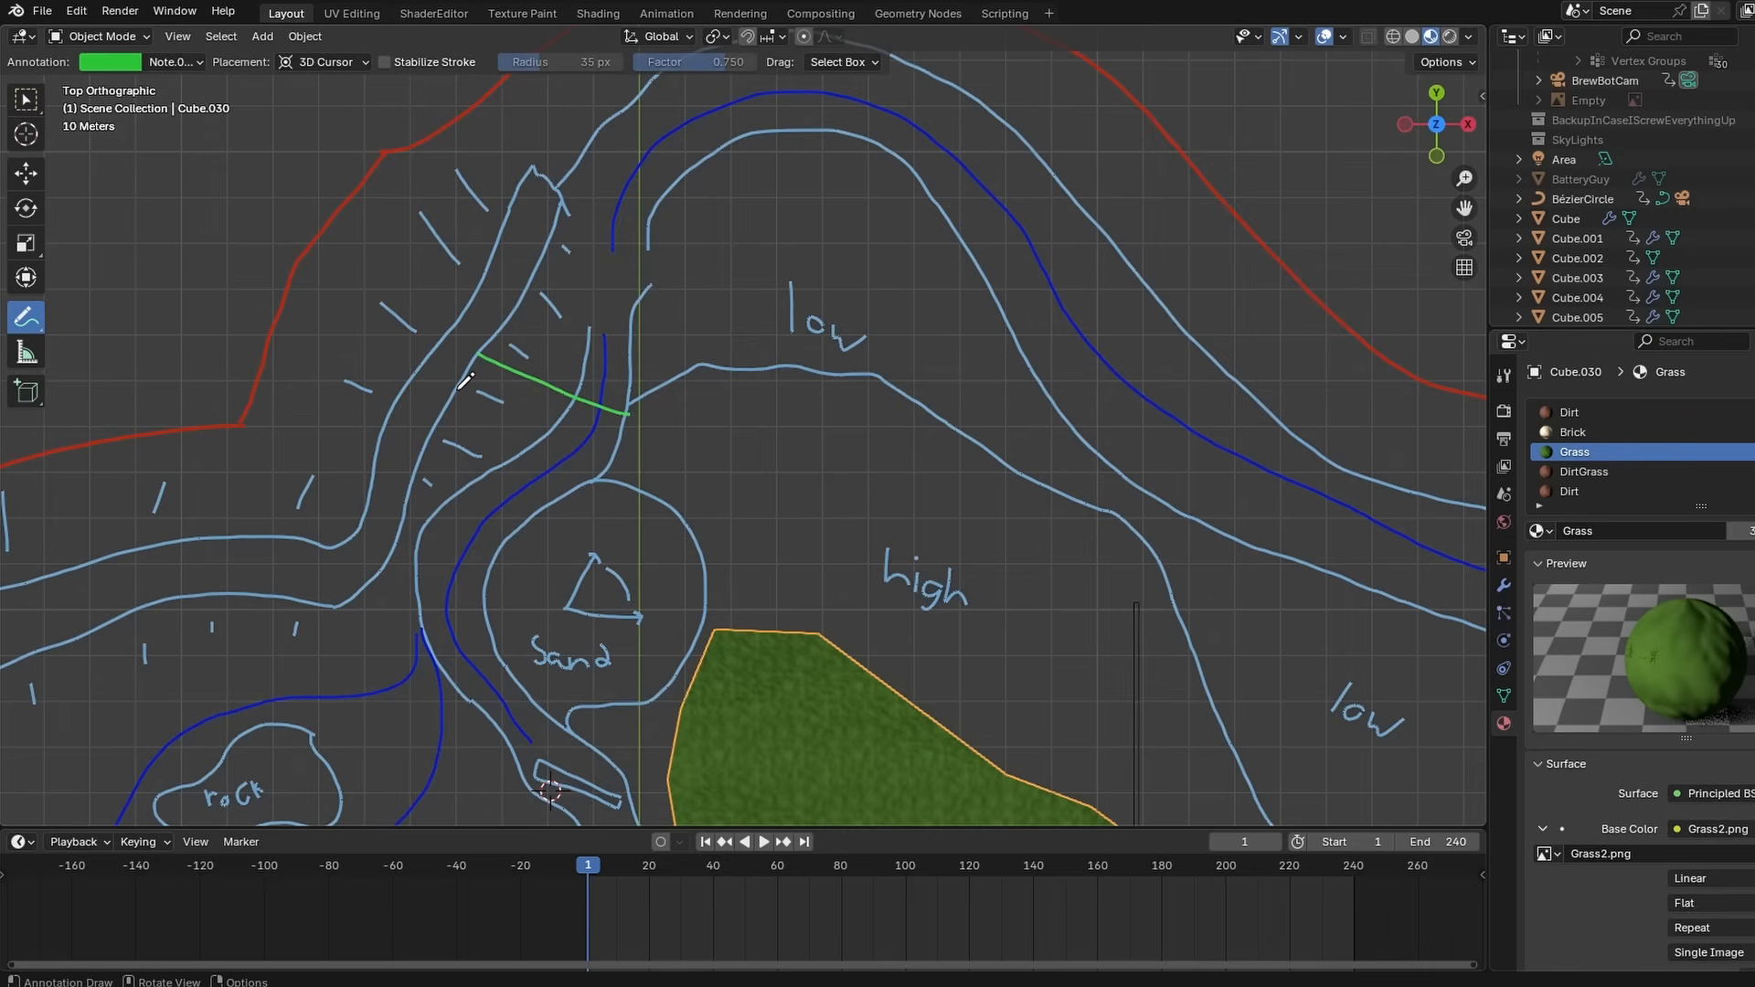
left_click_drag(457, 391, 612, 450)
- Make the light-blue Note annotation layer active and save the file
left_click(172, 61)
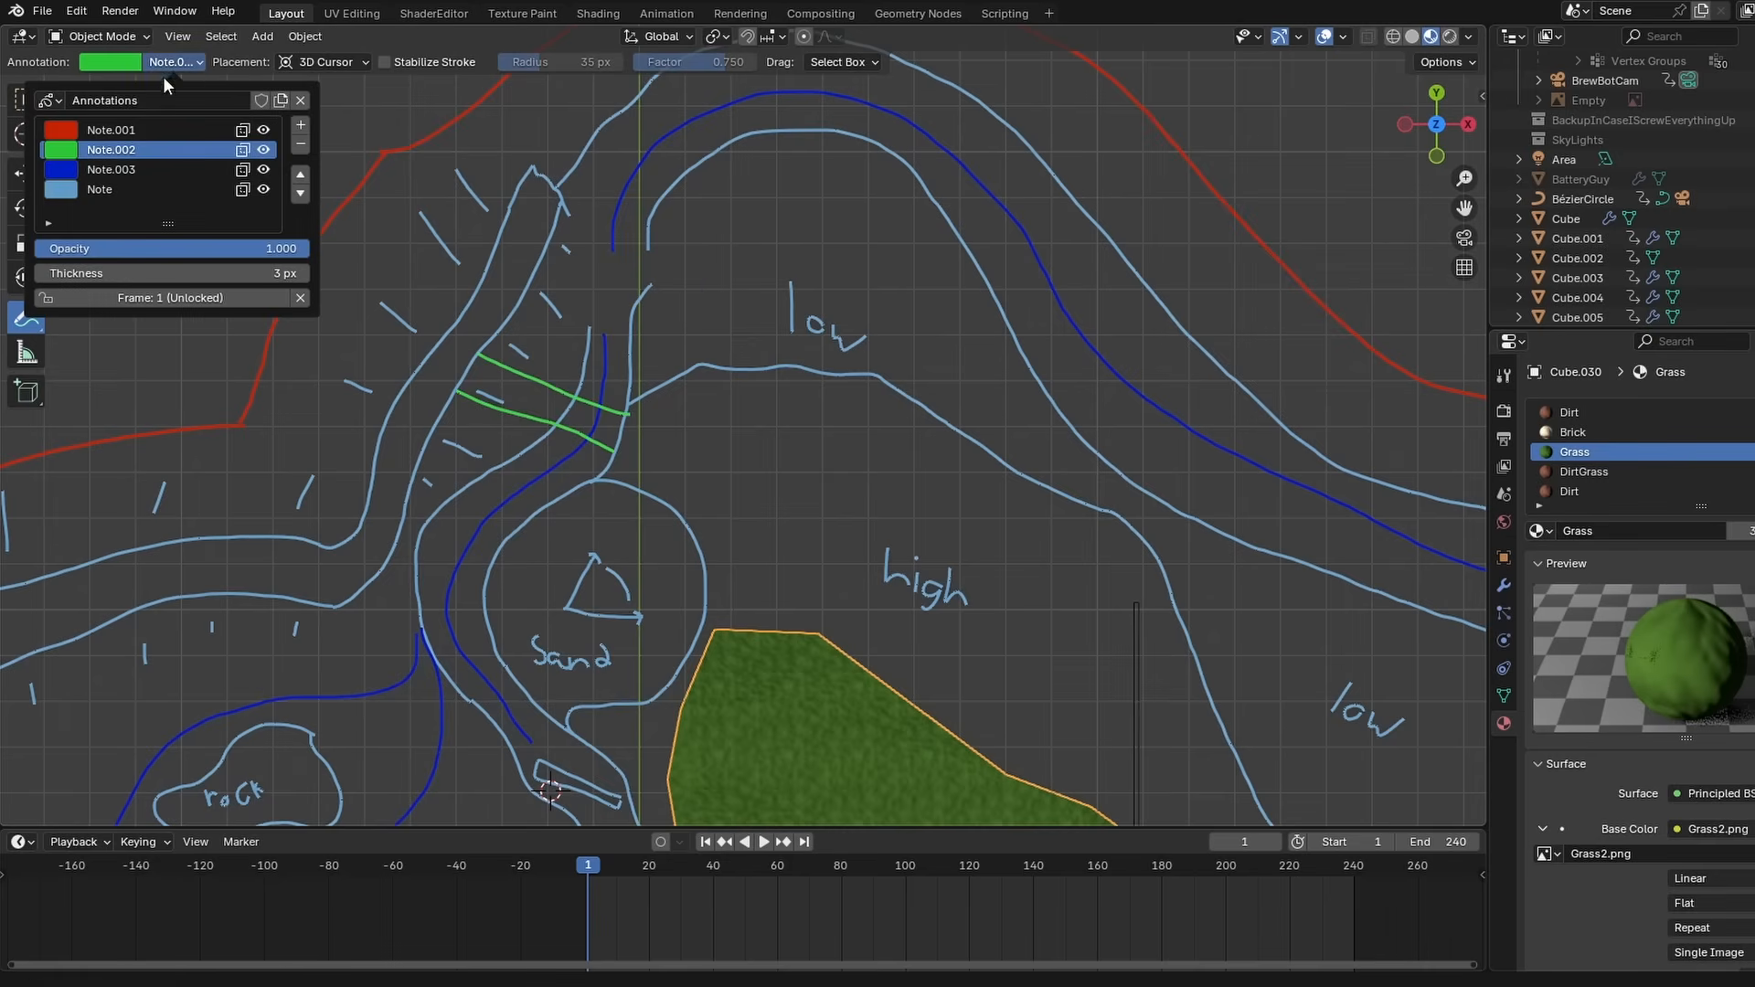
left_click(124, 189)
key("Home")
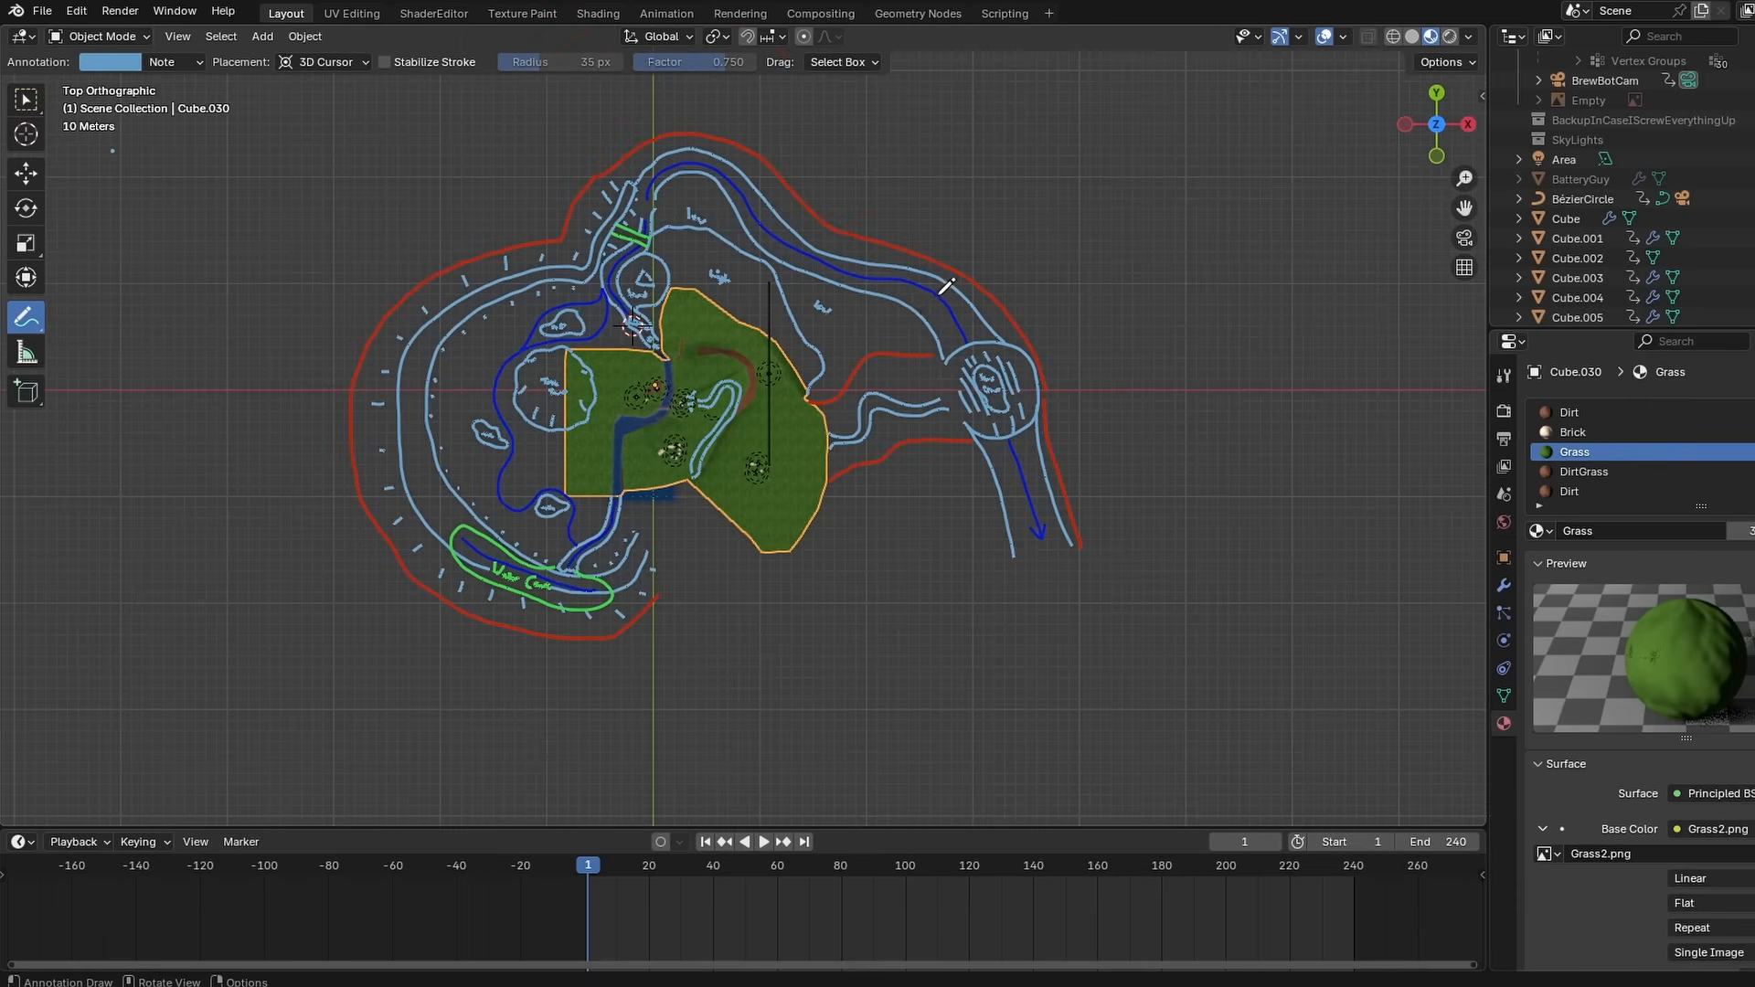
key("ctrl+s")
- Undo the large red boundary south of the terrain, make the Note layer active again and save the file
scroll(887, 310, "up", 2)
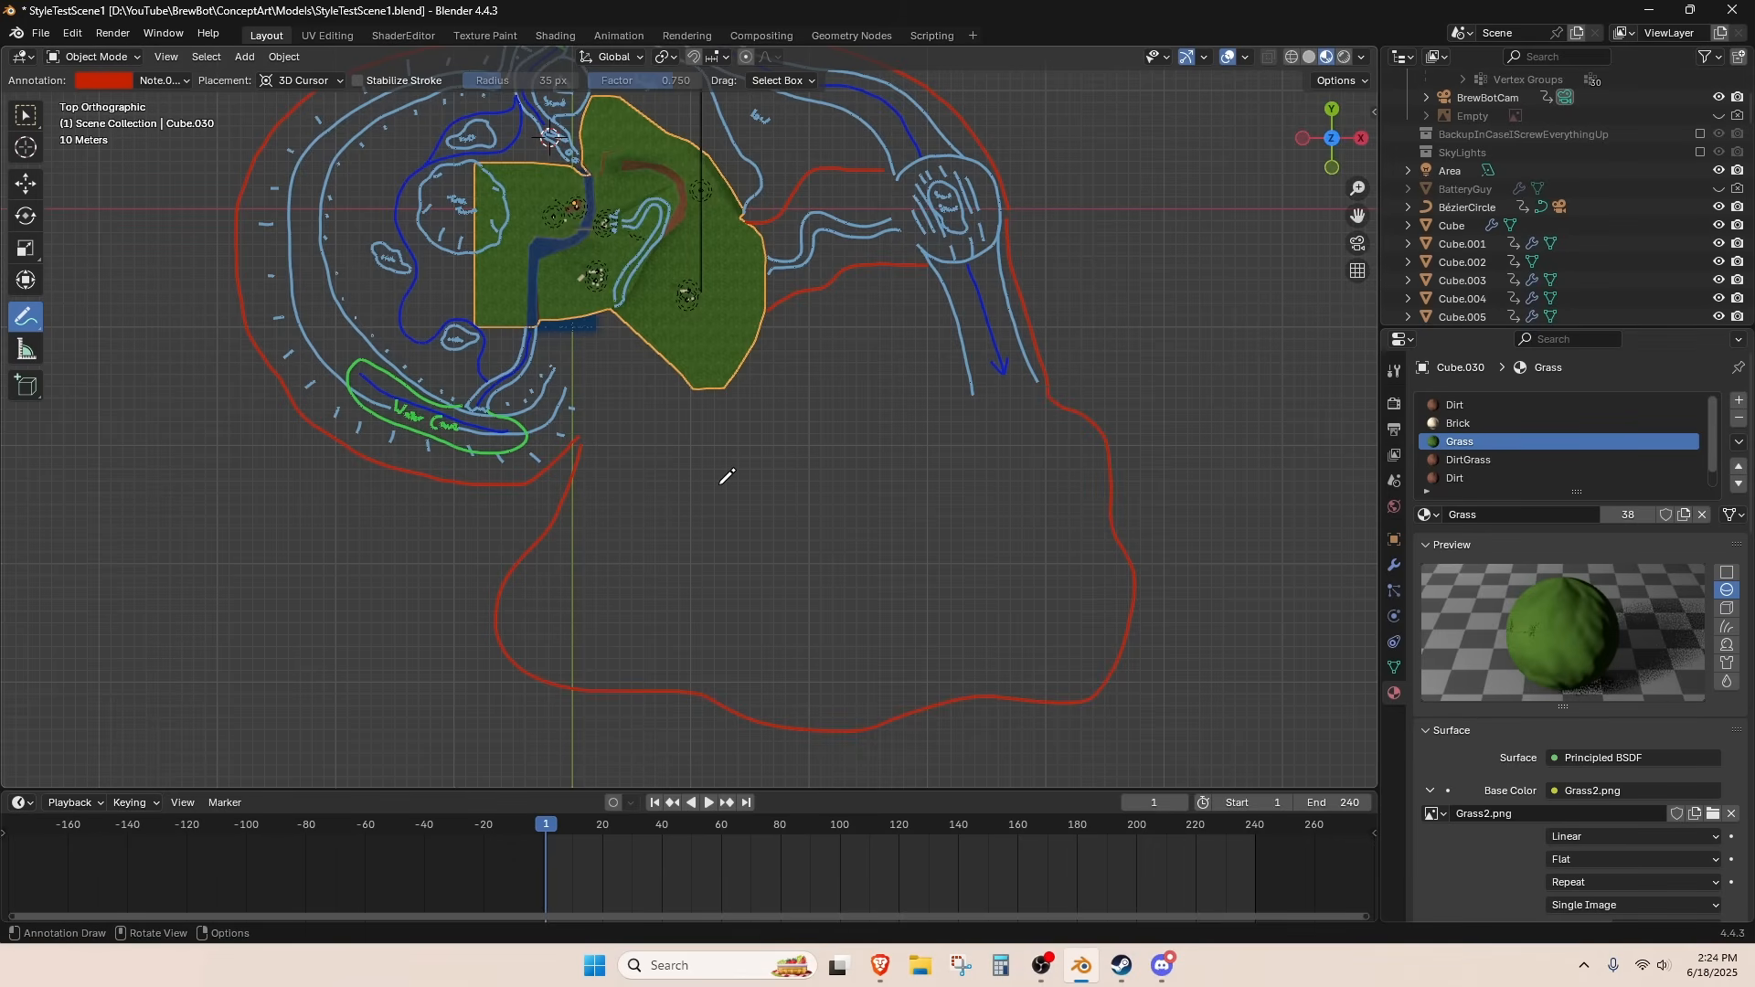
key("ctrl+z")
left_click(162, 80)
left_click(138, 194)
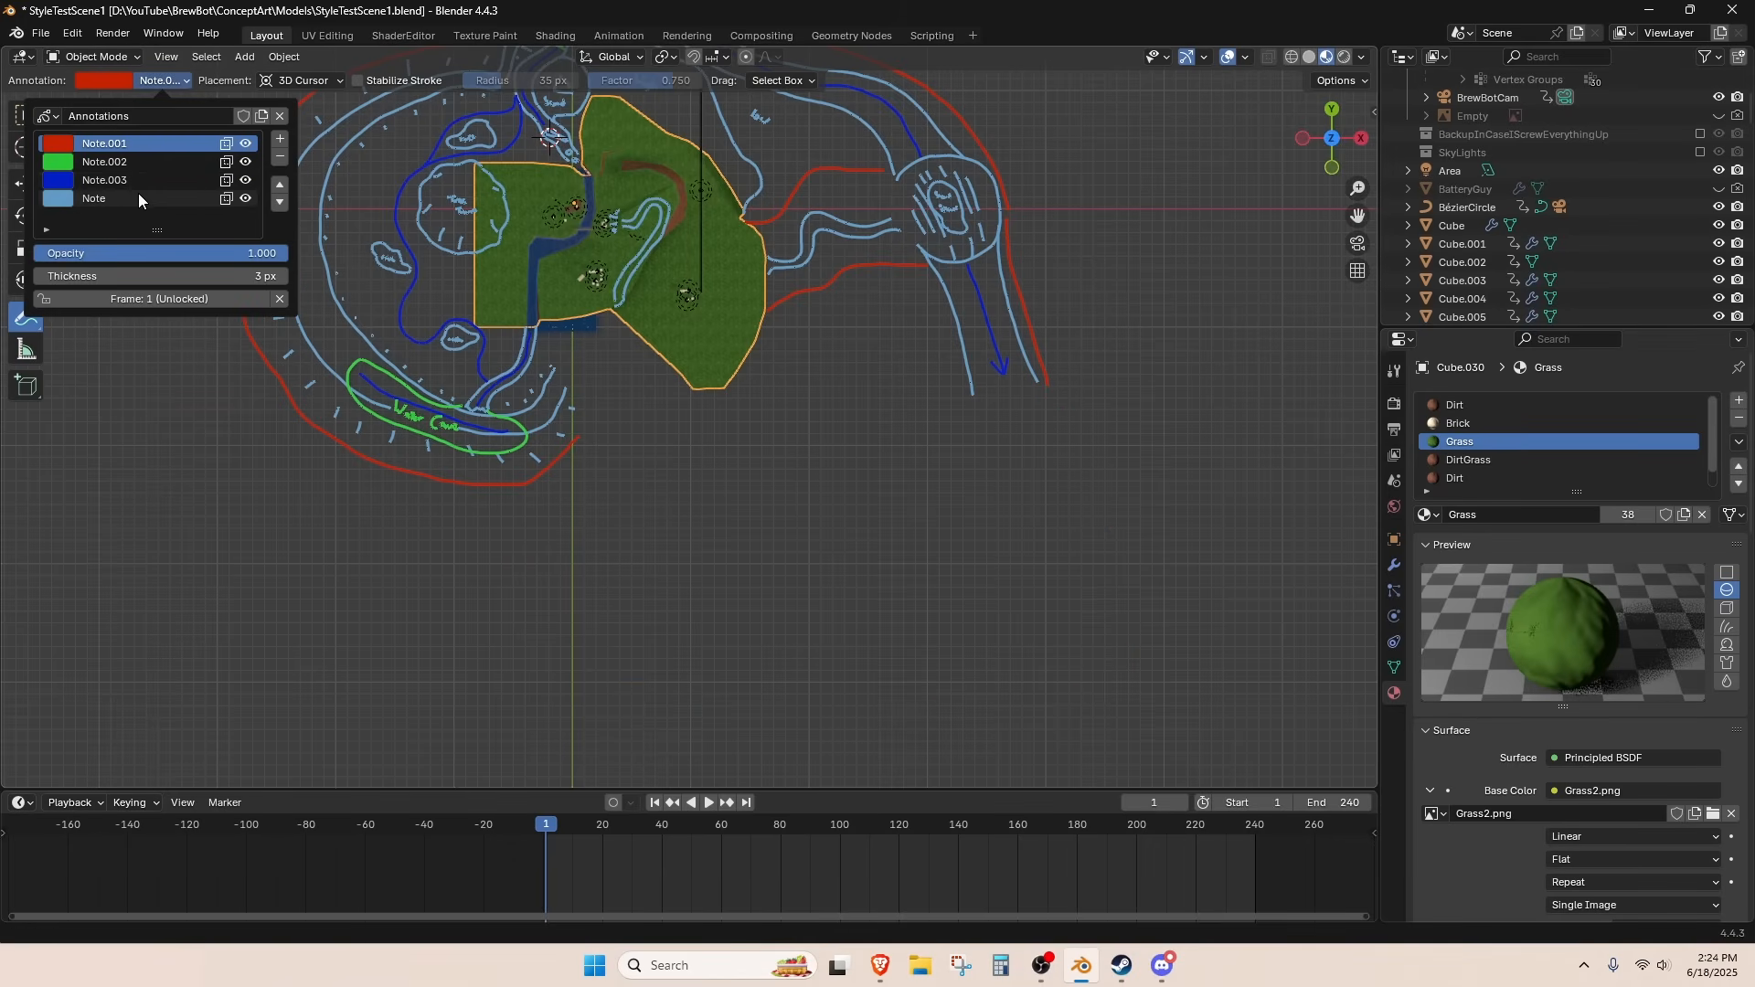
key("ctrl+s")
- Examine the whole annotated level layout in perspective and save the file
middle_click_drag(719, 235, 647, 341)
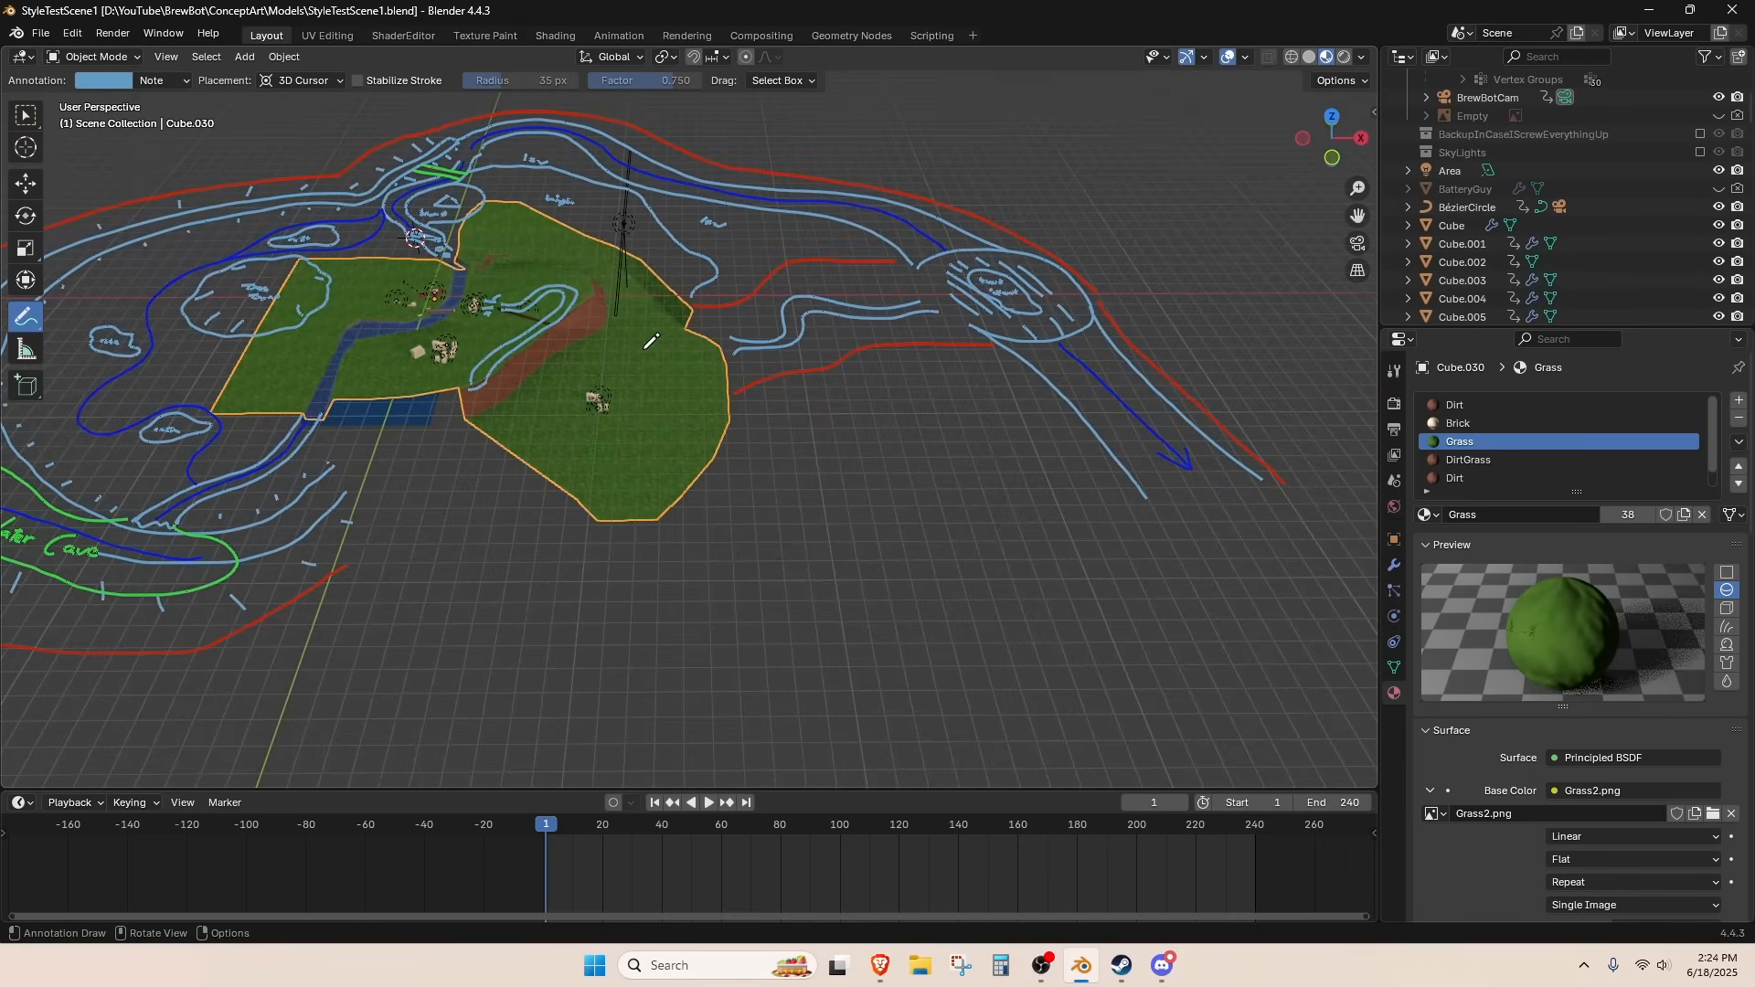
scroll(647, 341, "down", 4)
middle_click_drag(754, 285, 1079, 219)
key("ctrl+s")
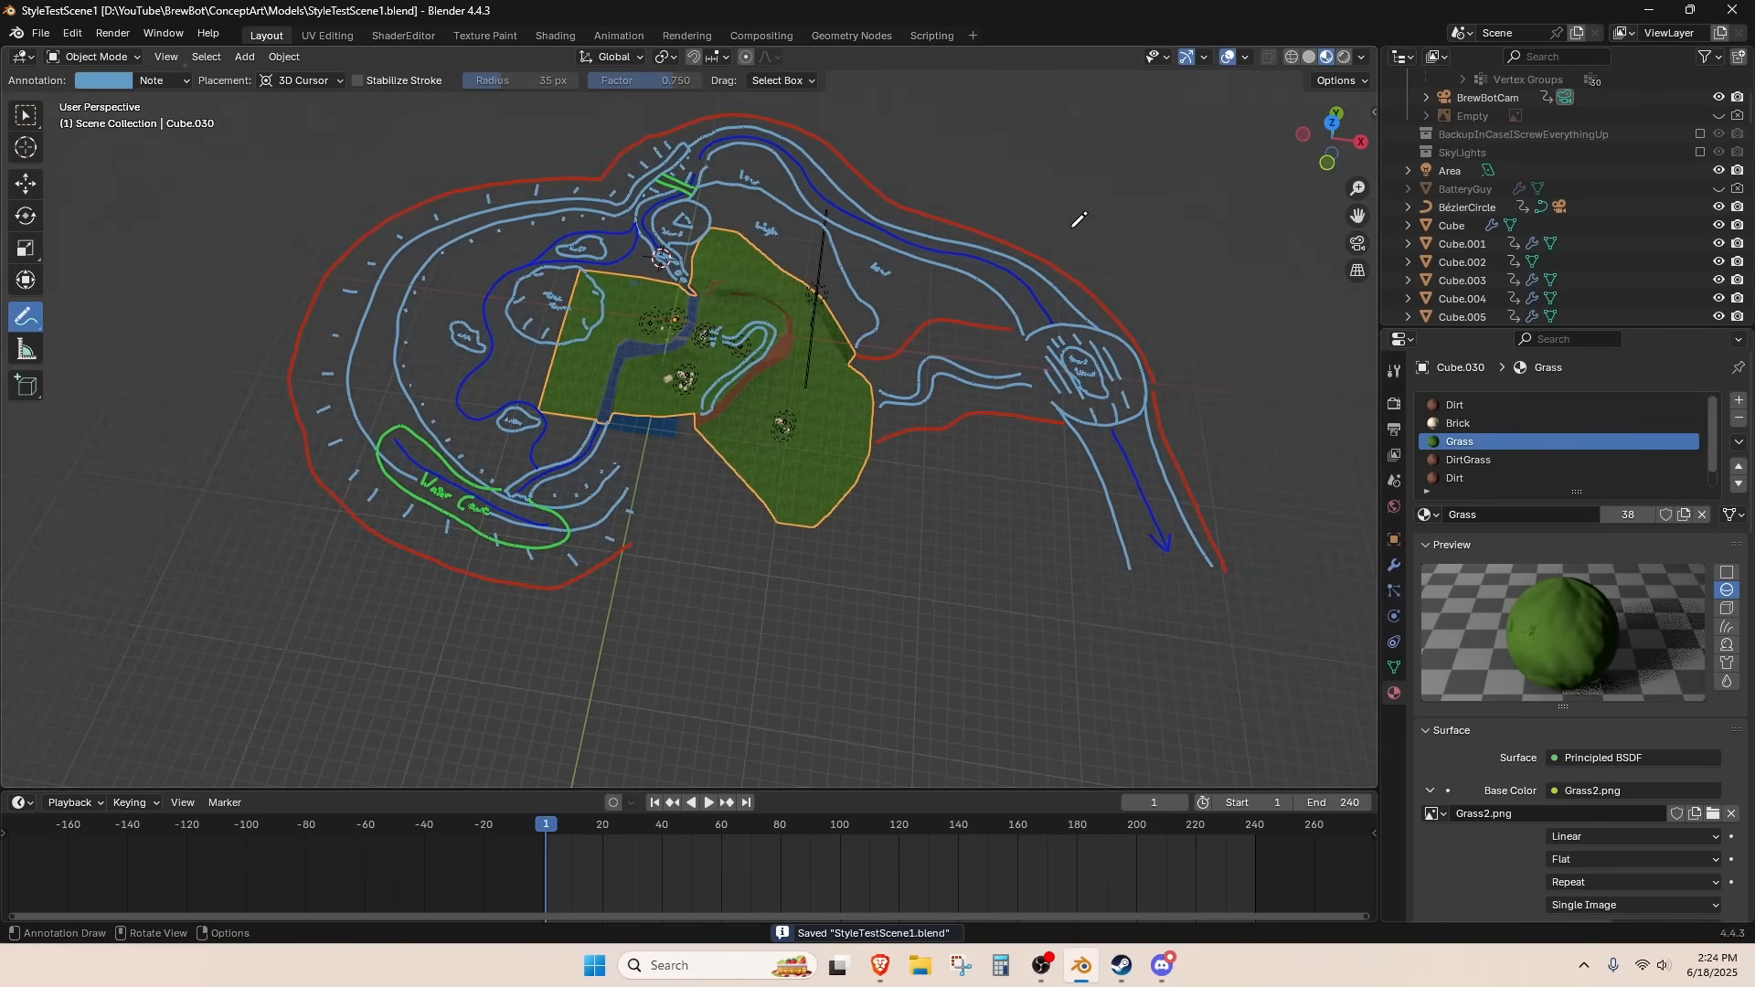
middle_click_drag(1005, 384, 976, 433)
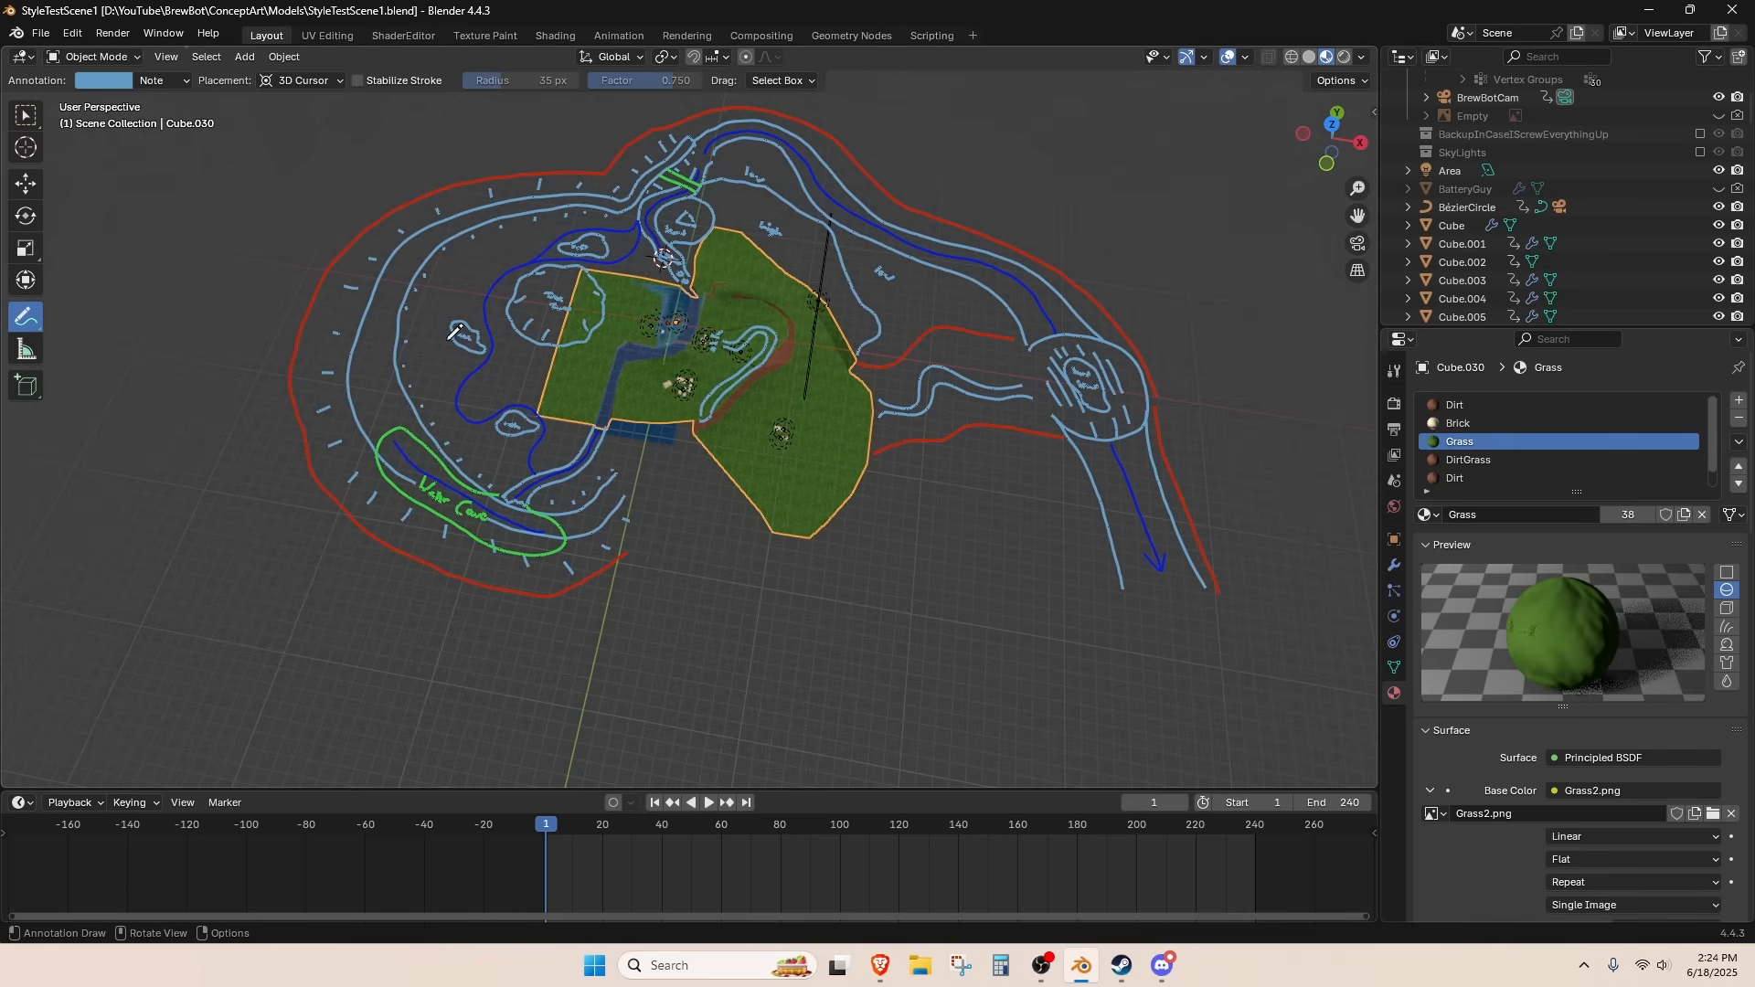
middle_click_drag(891, 343, 959, 335)
mouse_move(985, 331)
left_mouse_down()
mouse_move(832, 546)
mouse_move(989, 422)
left_mouse_up()
key("ctrl+z")
key("ctrl+s")
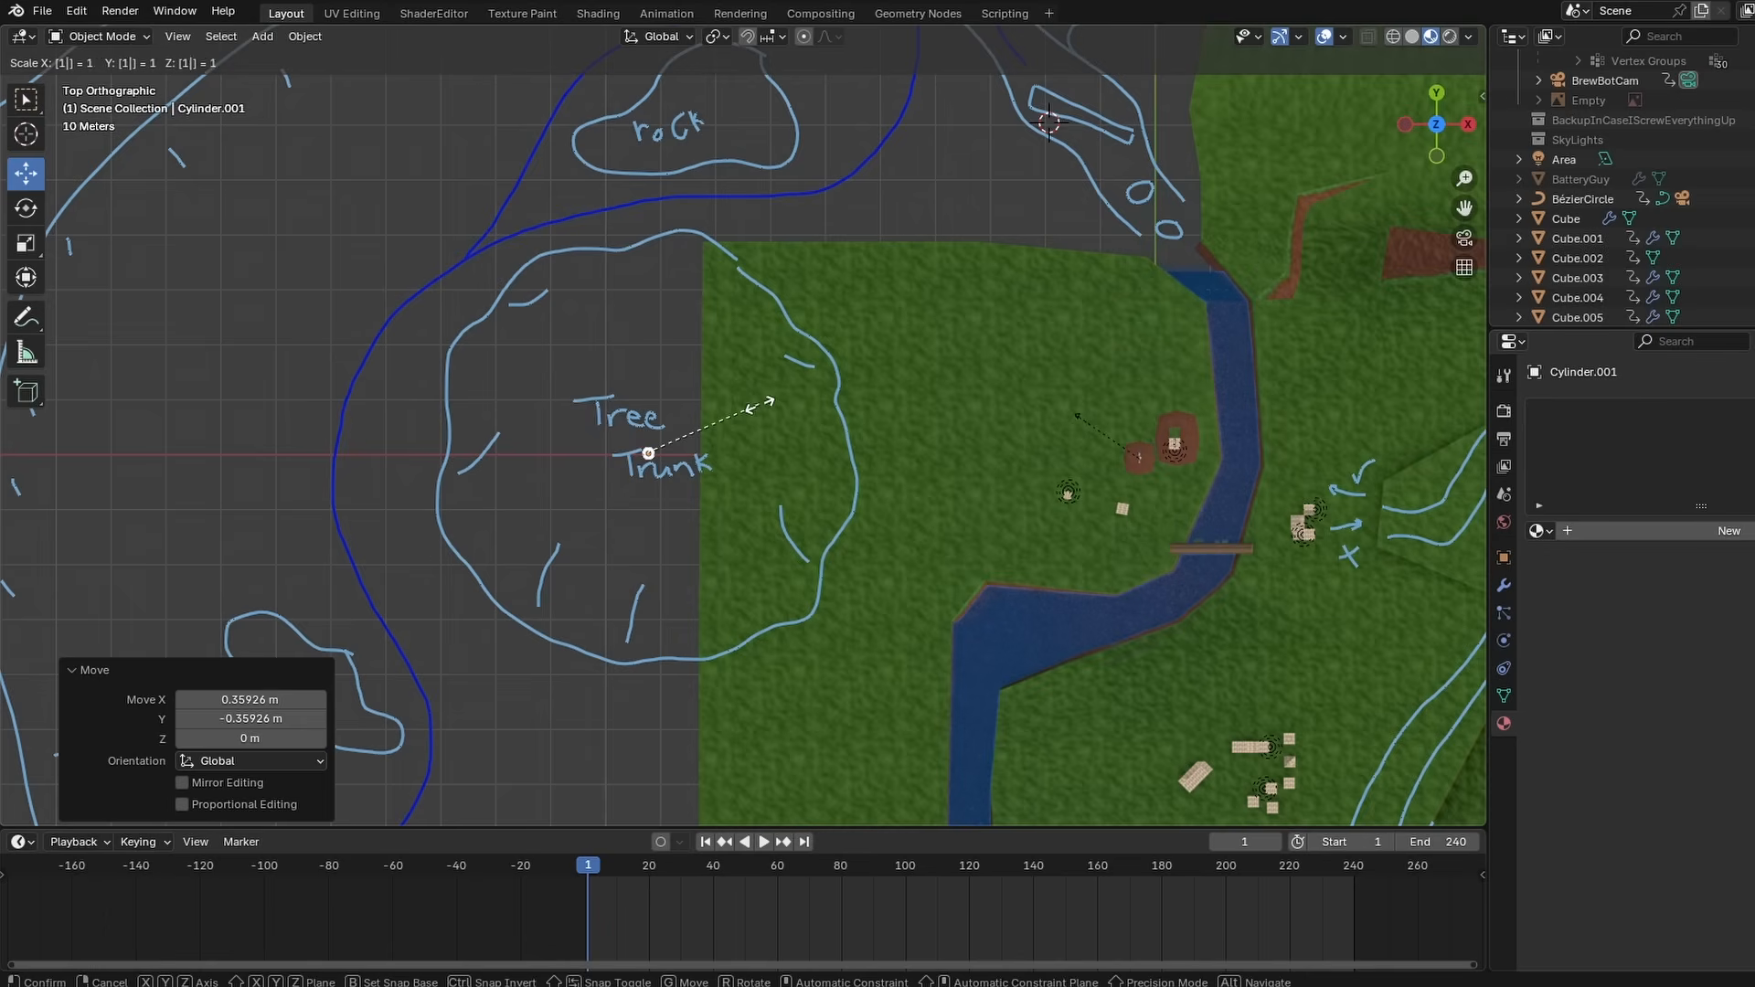
- Scale the cylinder to the "Tree Trunk" outline and shape it into a tall trunk with a flared base
key("s")
left_click(704, 397)
key("s")
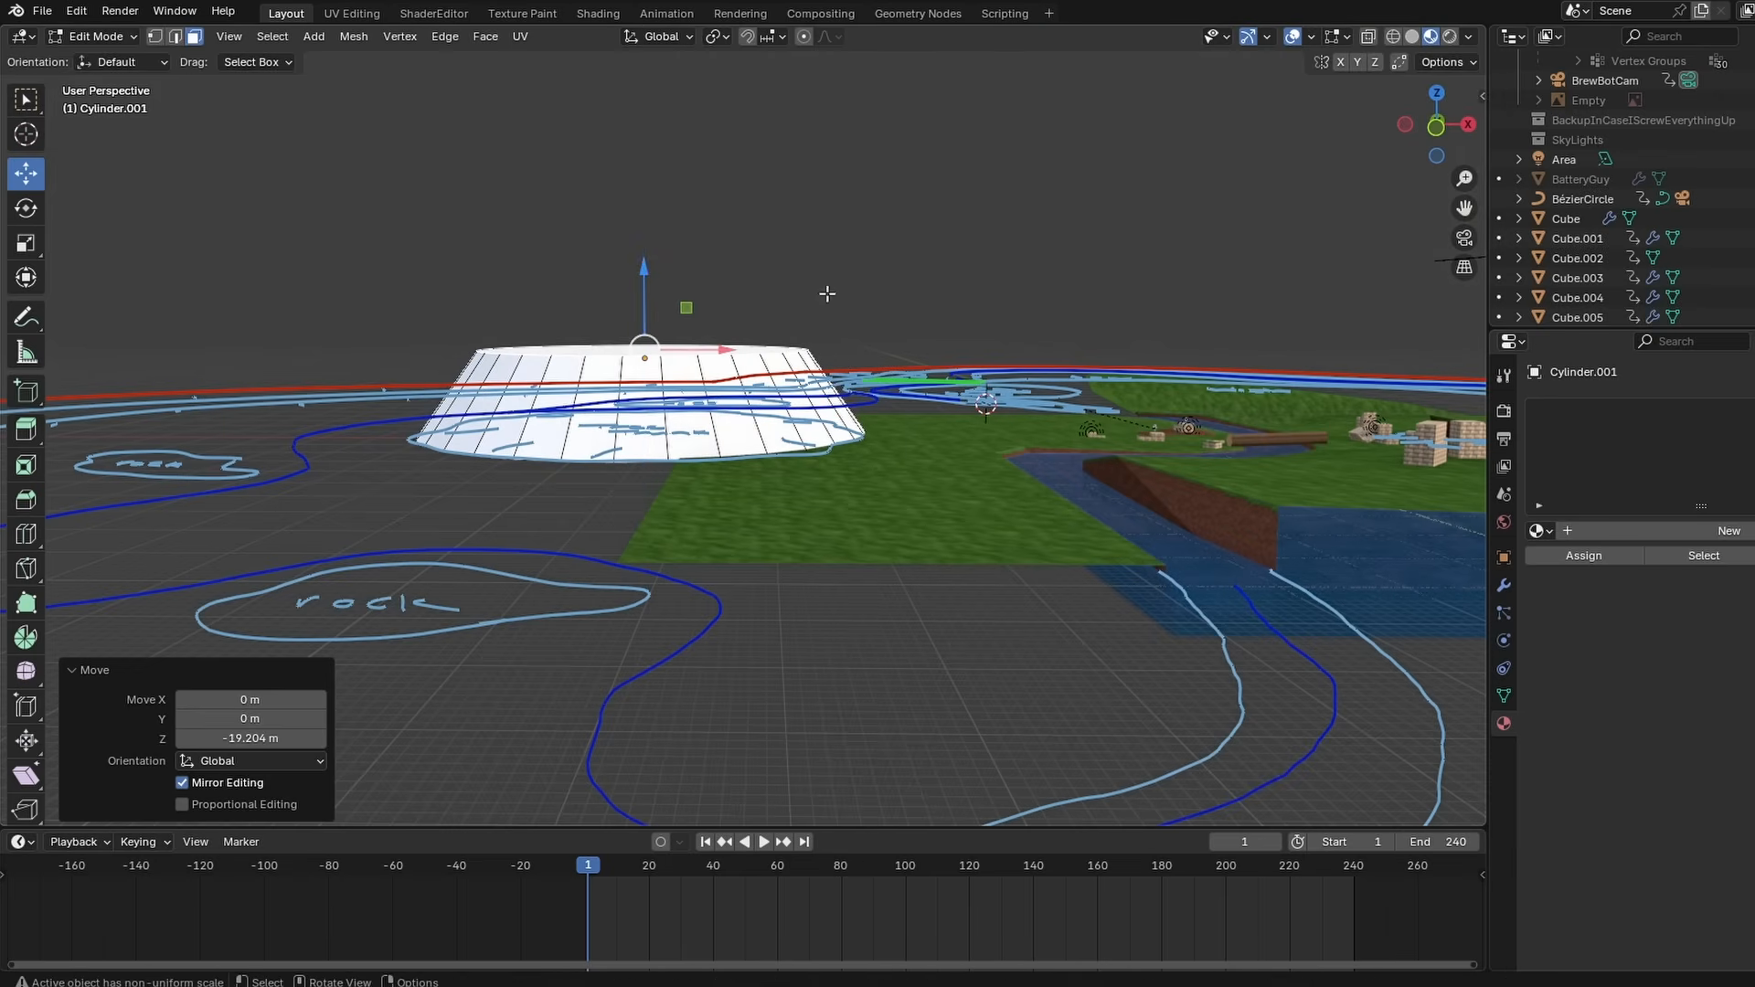
left_click(836, 54)
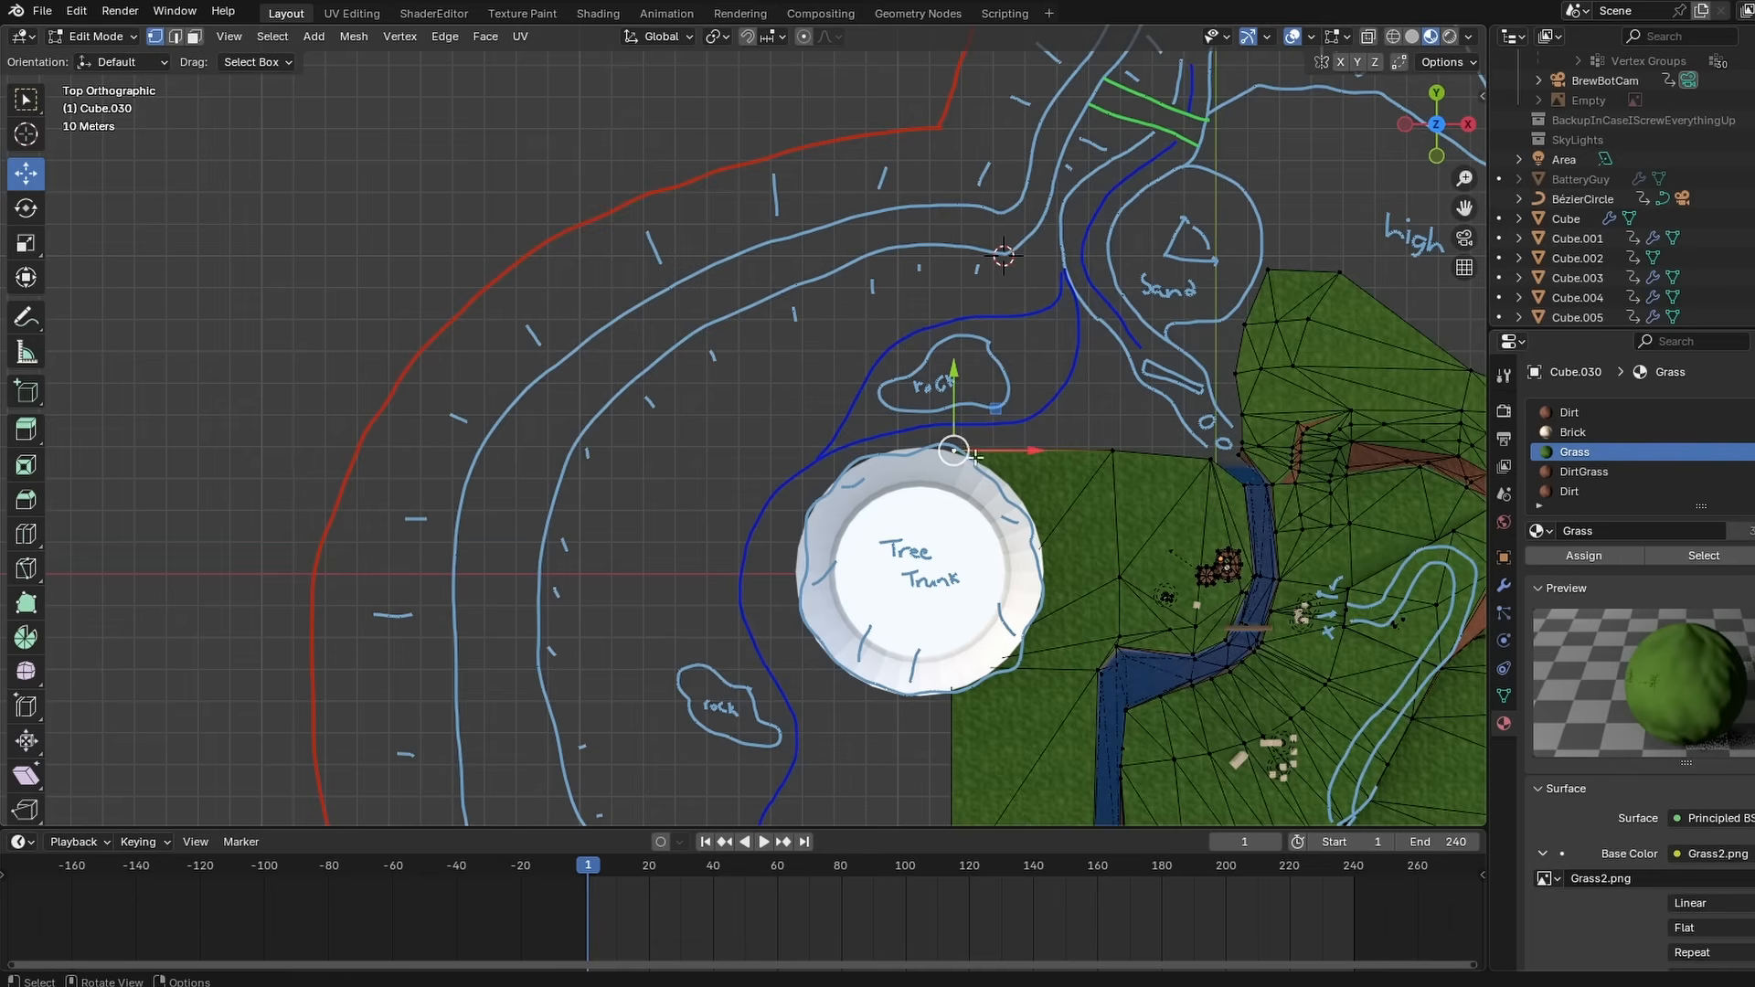
- Extend the grass terrain around the trunk to the inner light-blue arc and extrude its outer edge 20 m upward
key("g")
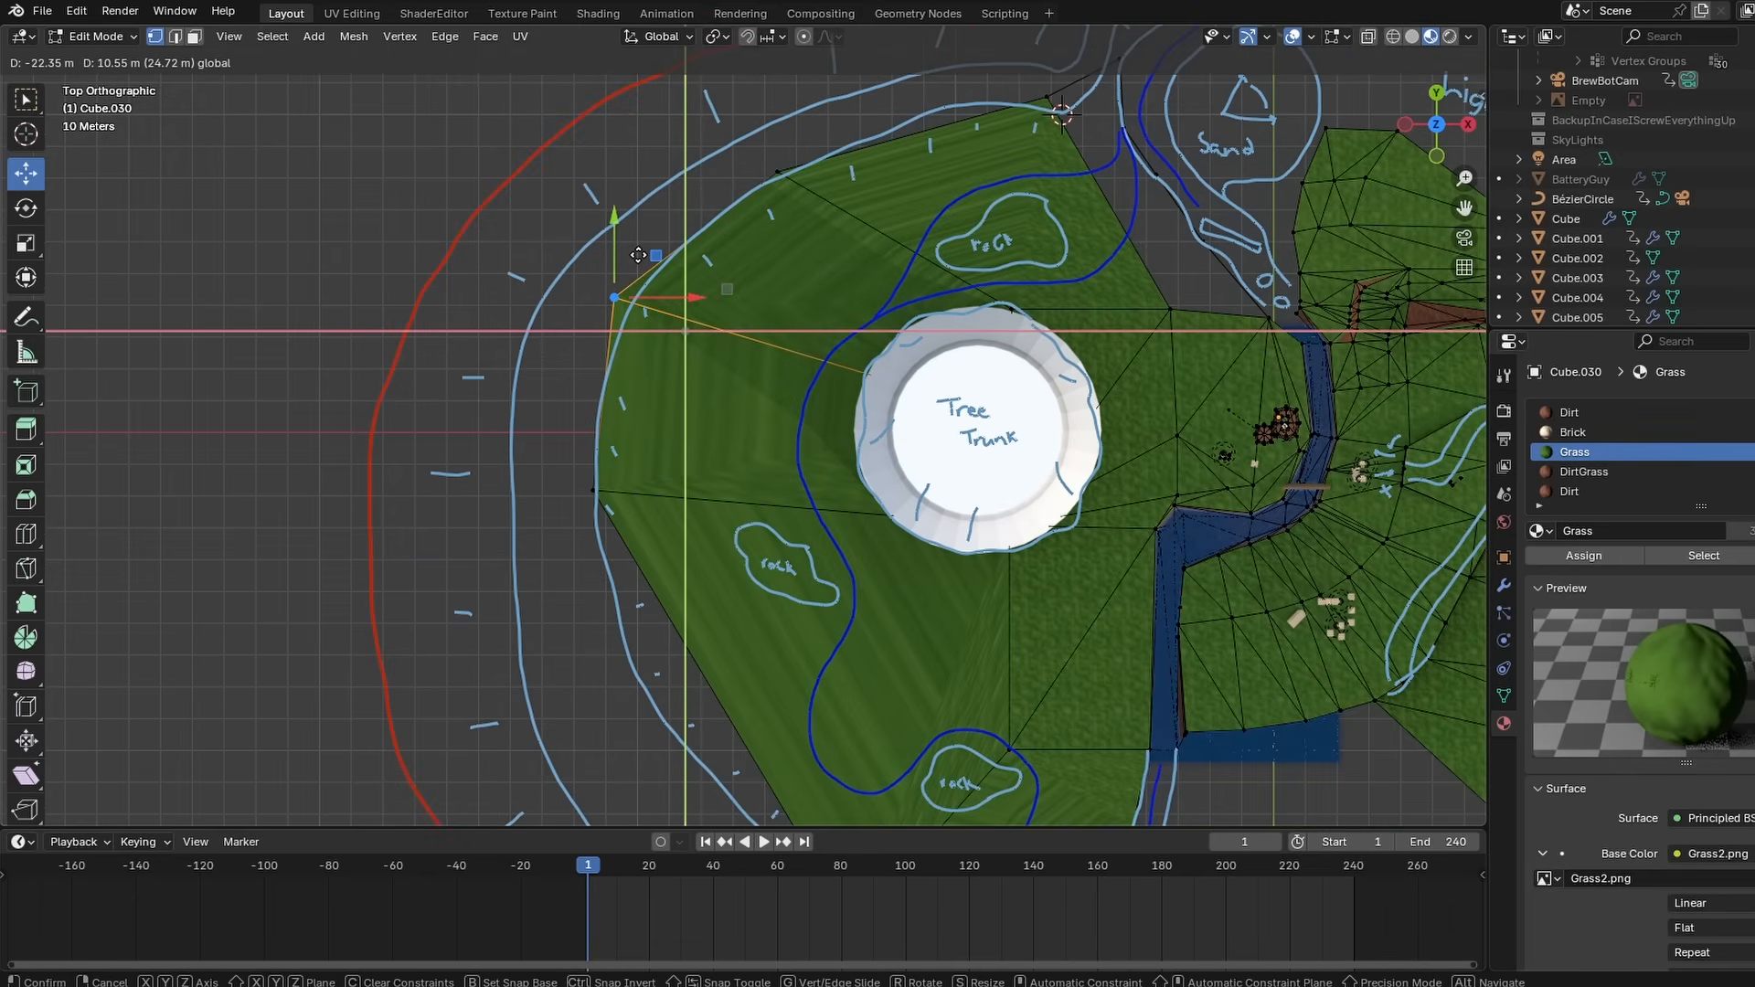
left_click(633, 255)
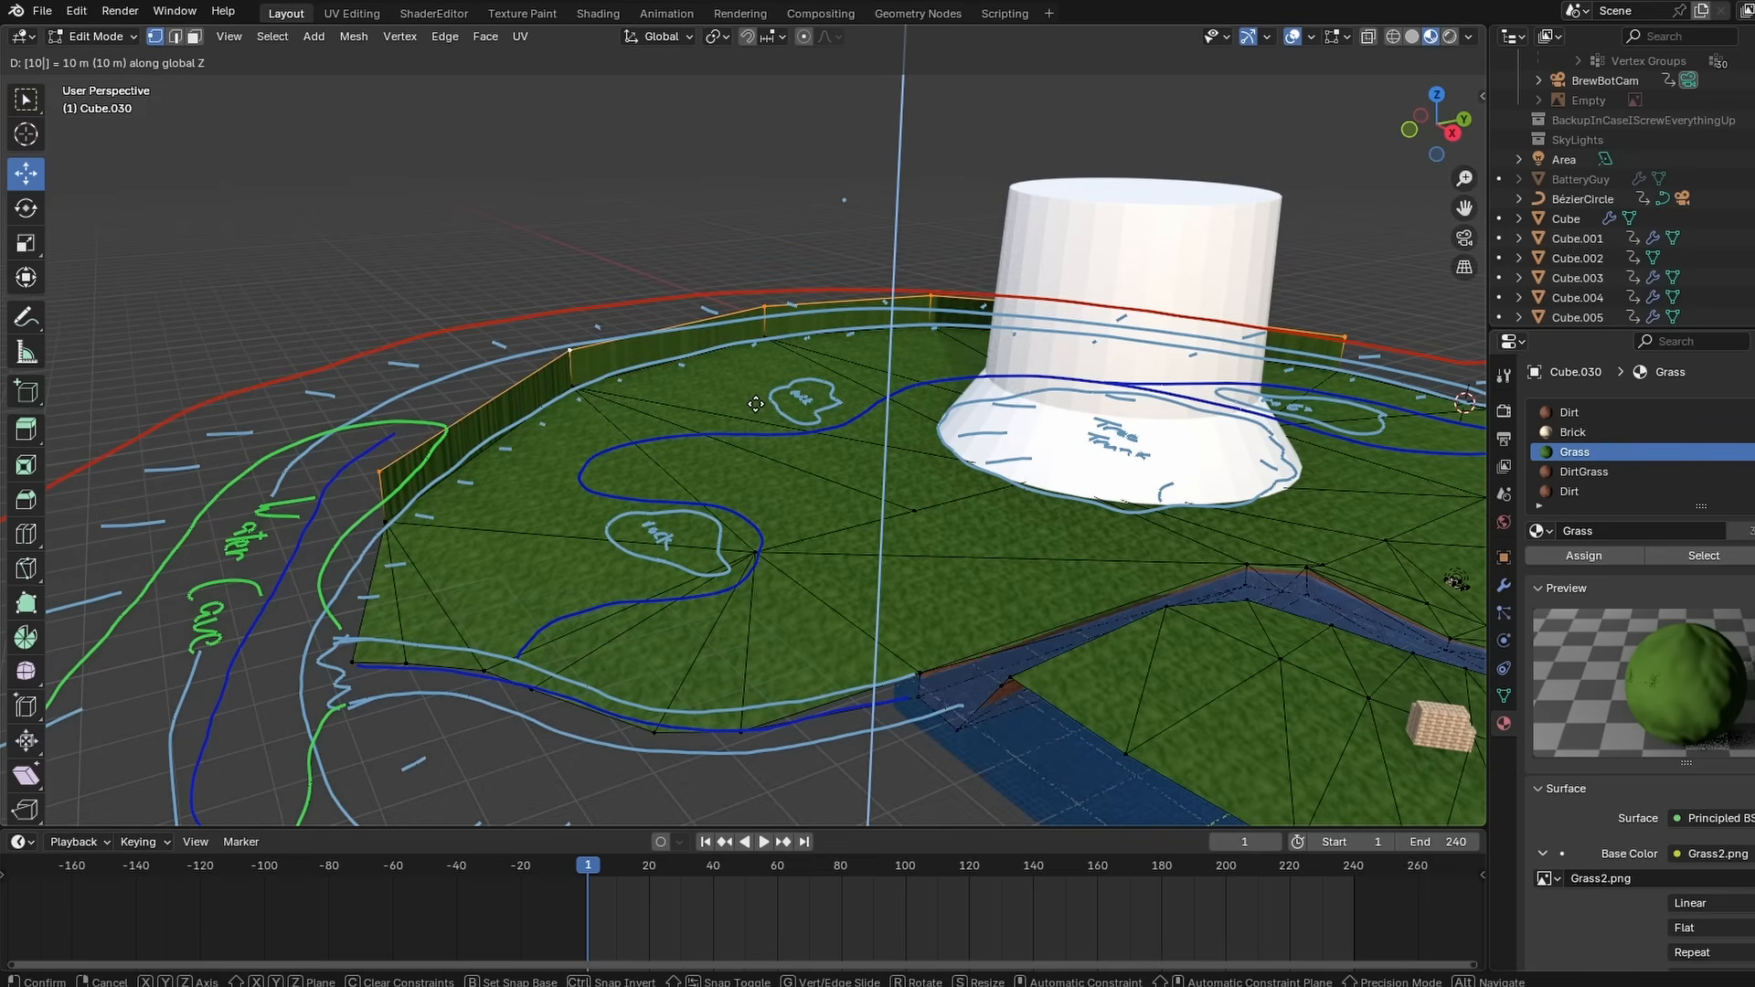
type("20")
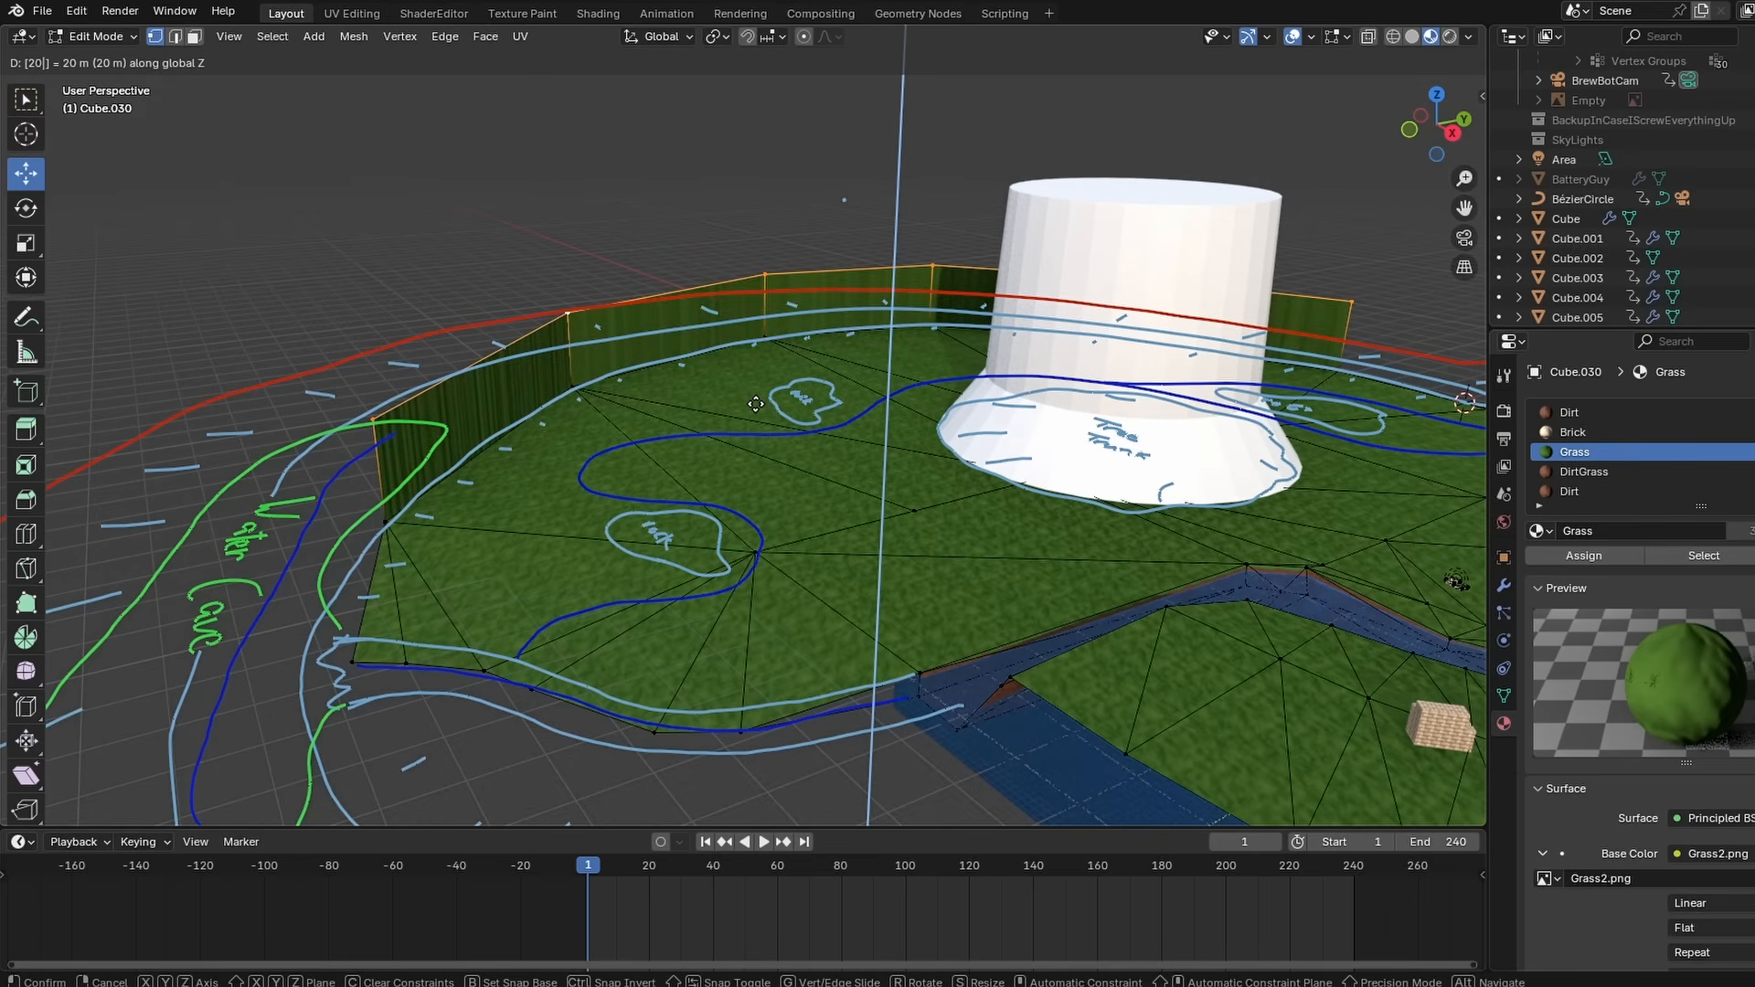
key("Return")
- Fill the grass ledge between the wall and the outer light-blue arc, and assign the Dirt material to the wall faces
left_click(846, 492, "shift")
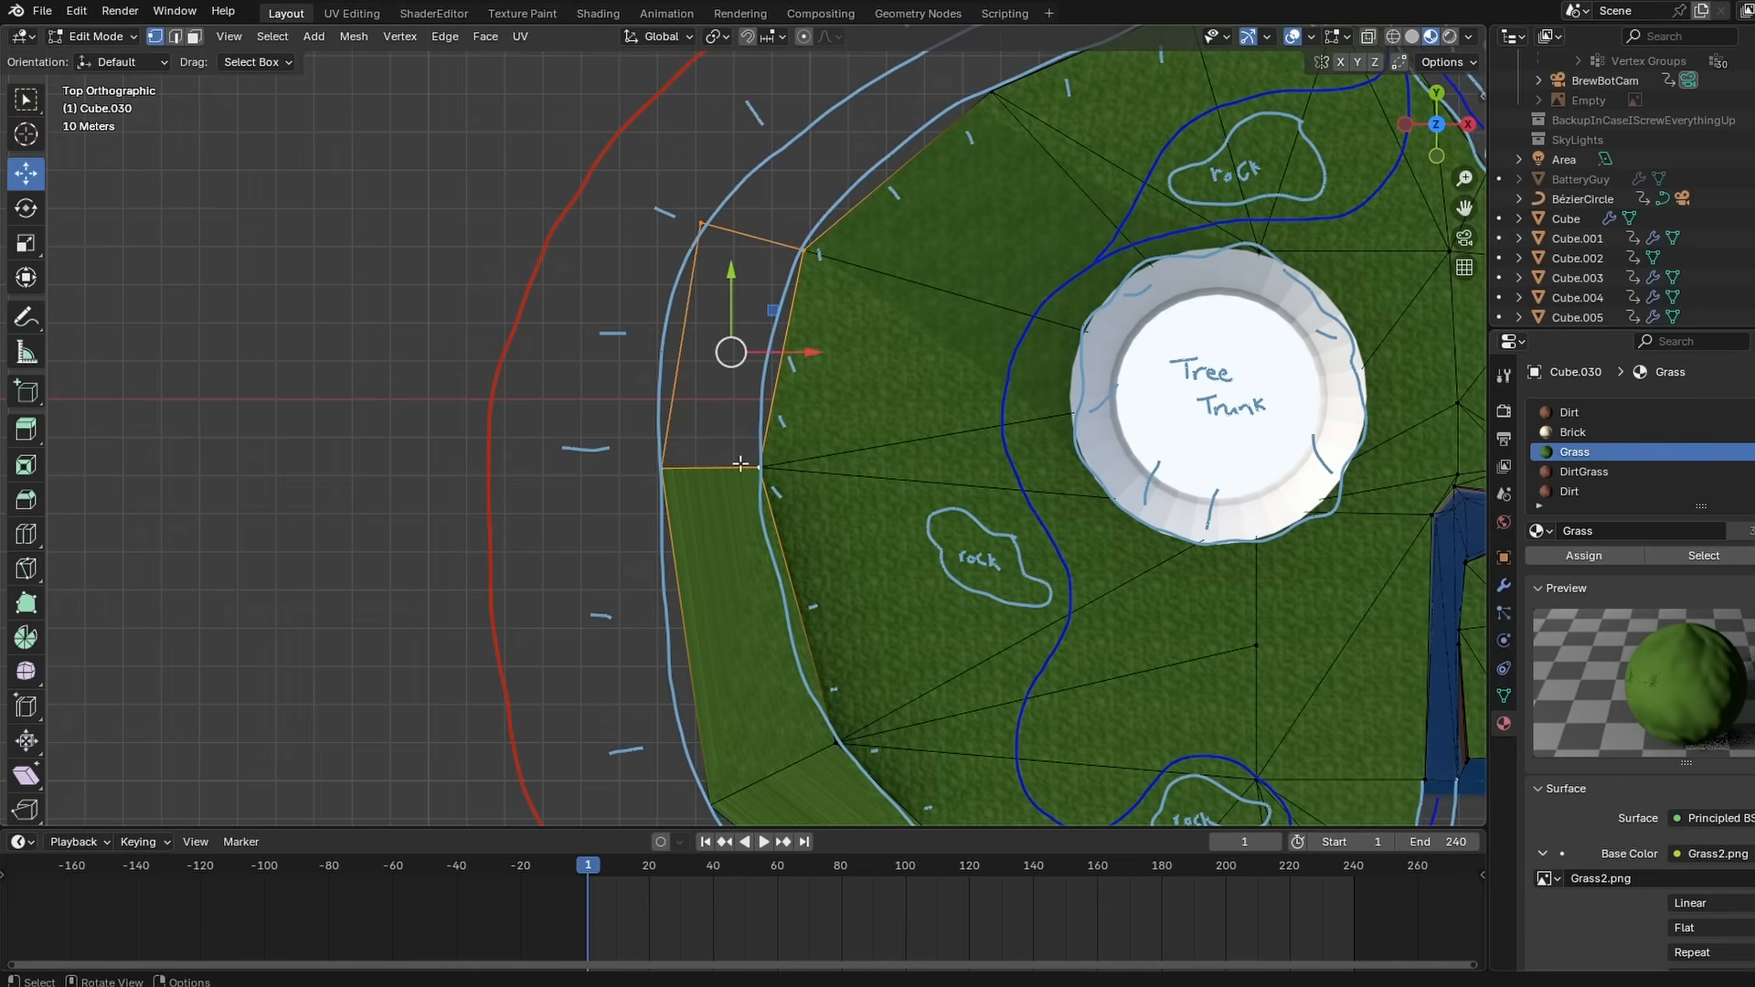
middle_click_drag(786, 402, 813, 429)
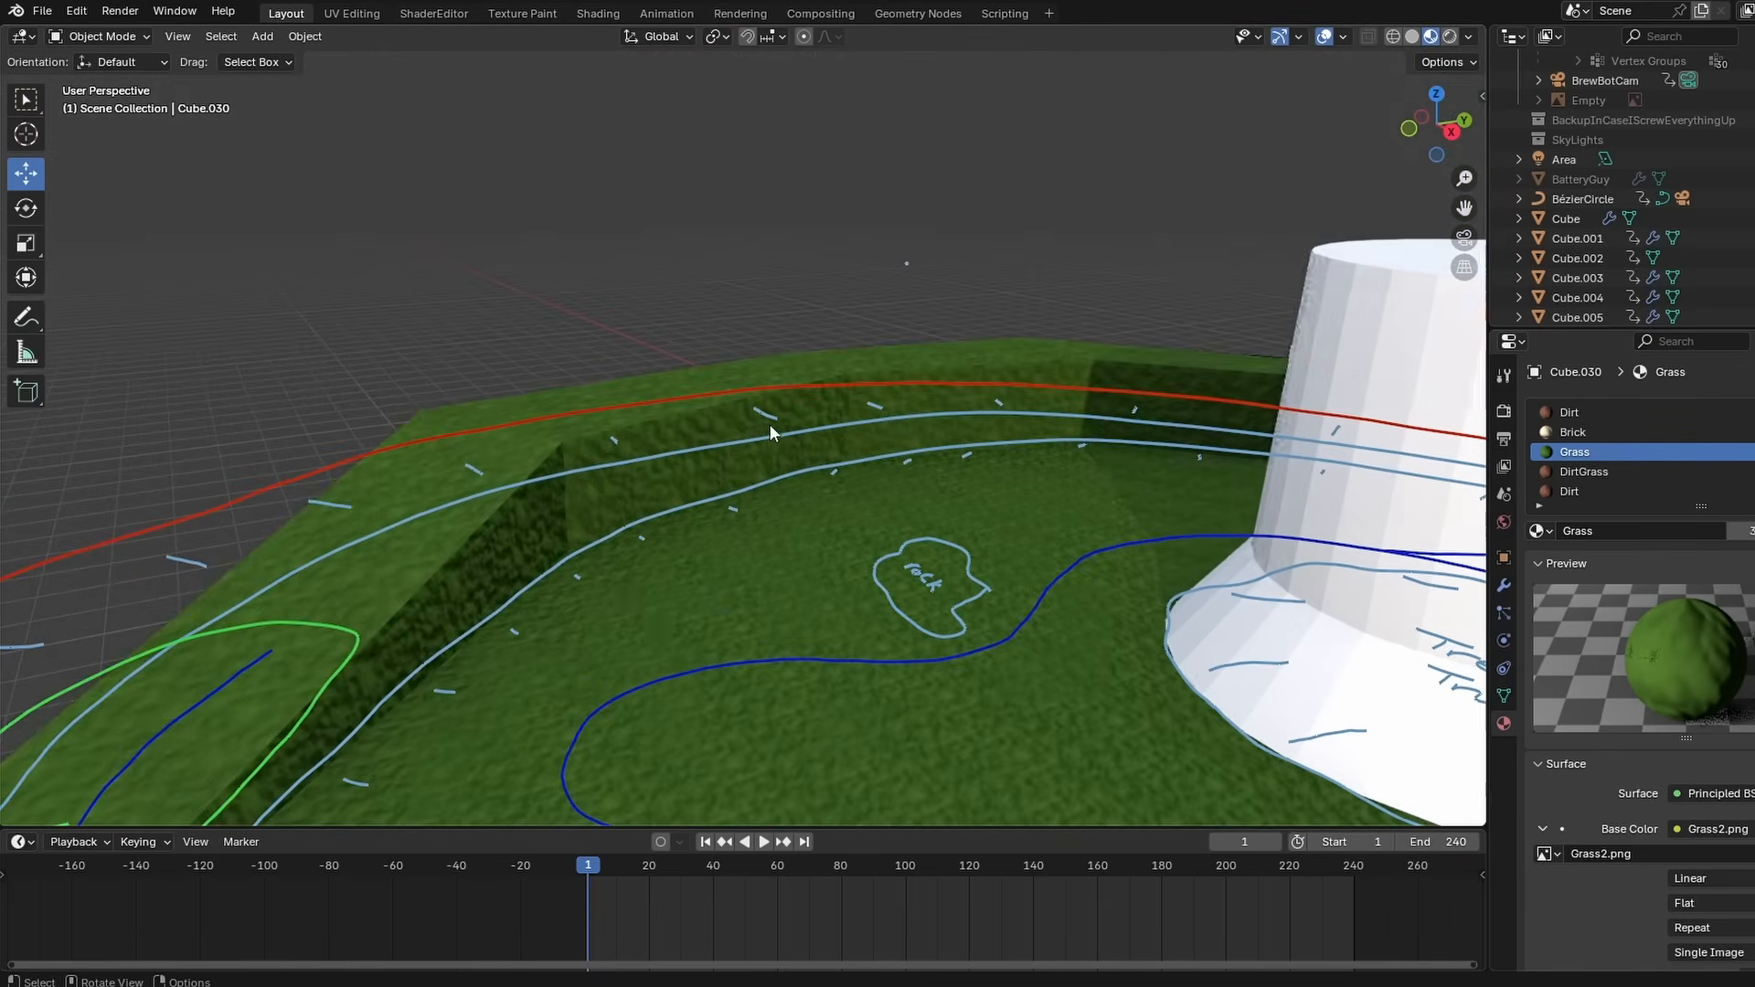
left_click(652, 463, "alt")
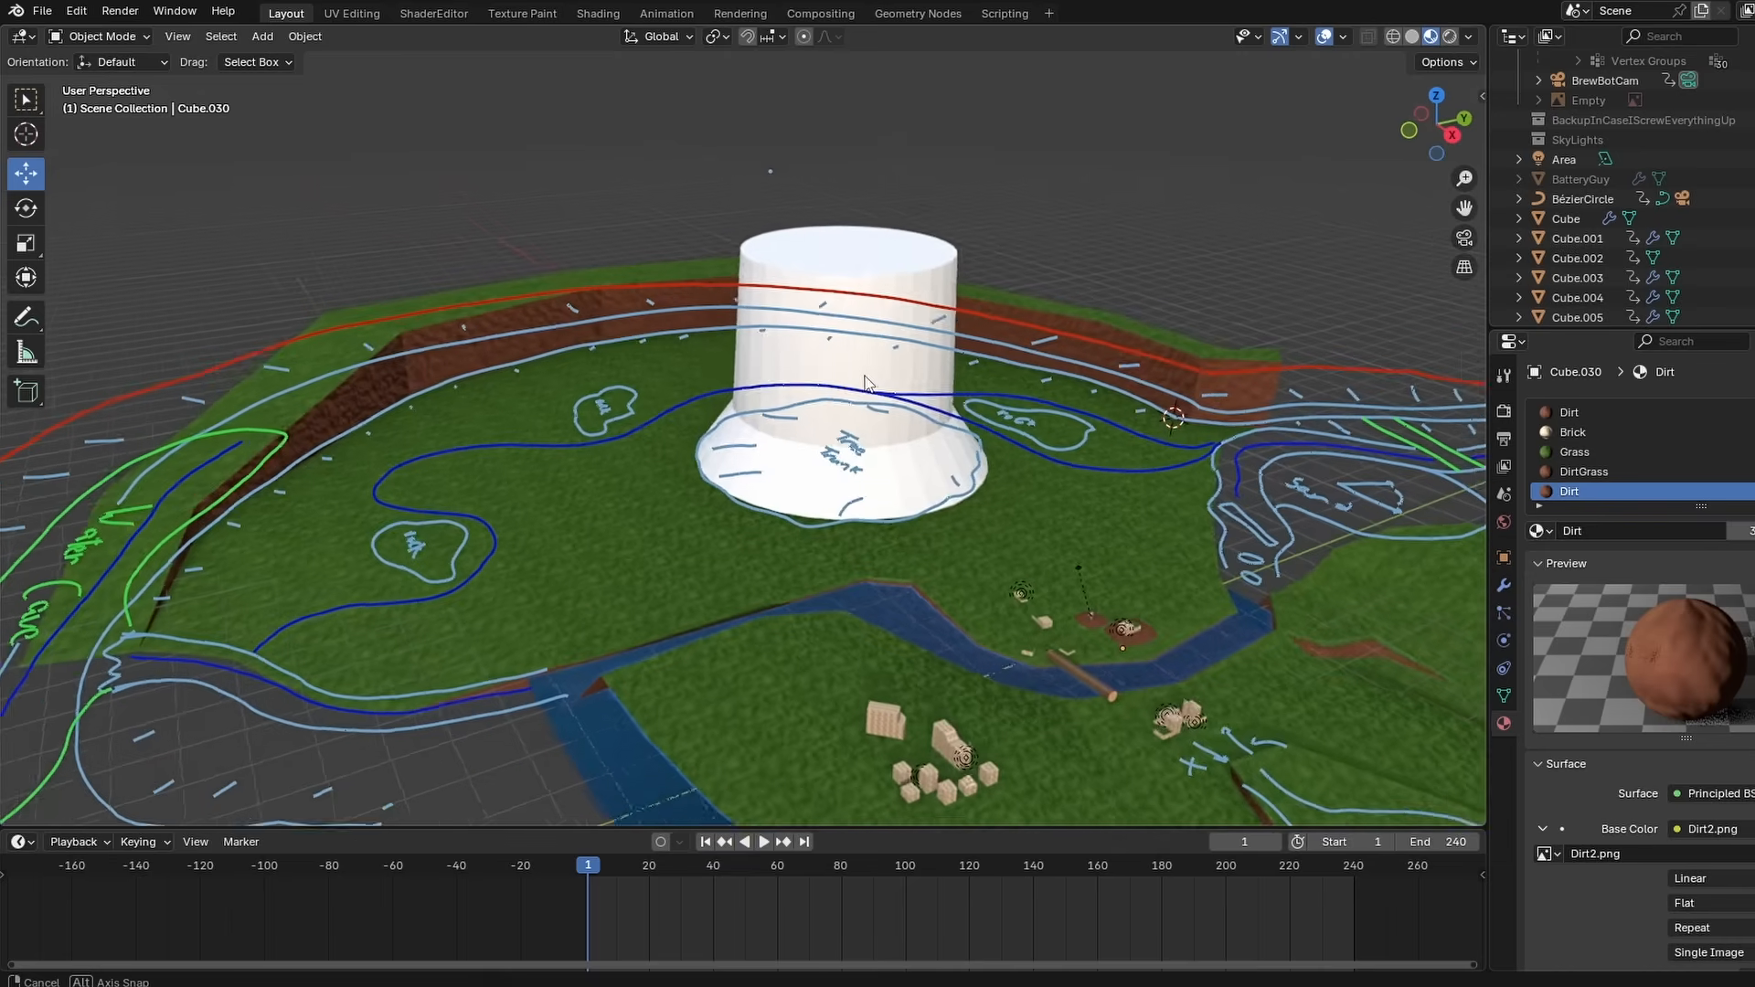
- Move the trunk's base vertices horizontally to follow the irregular "Tree Trunk" outline
middle_click_drag(867, 382, 1049, 462)
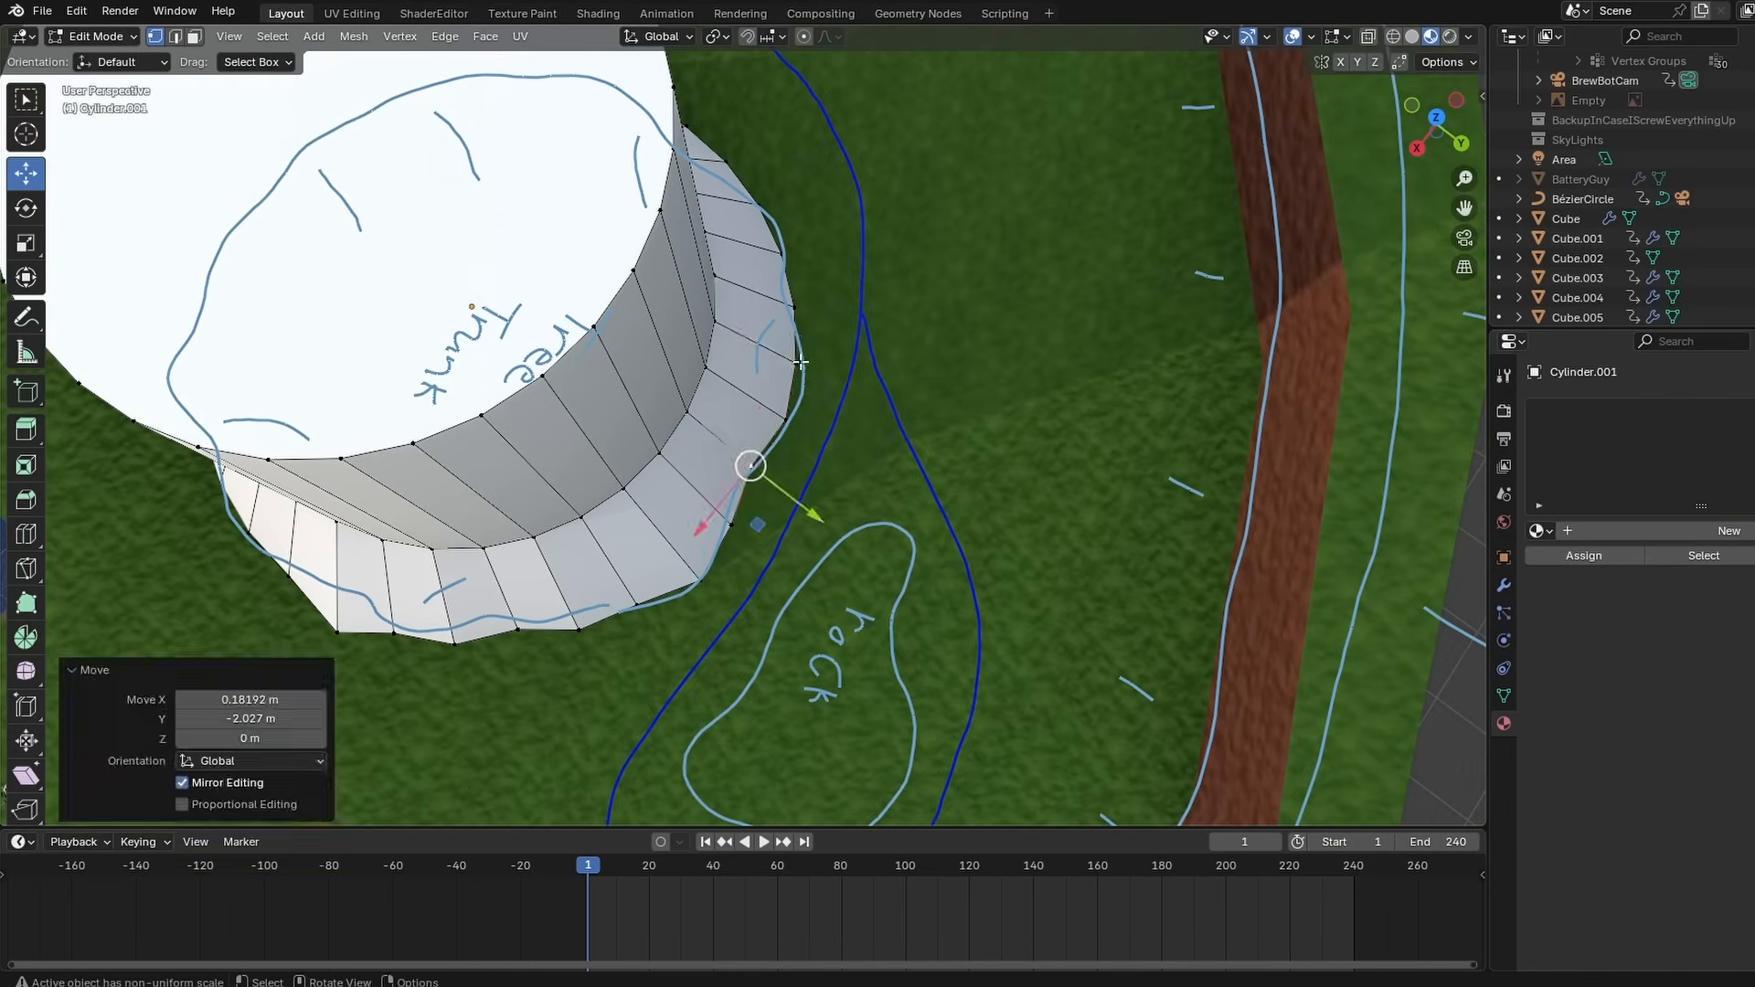
key("g")
key("y")
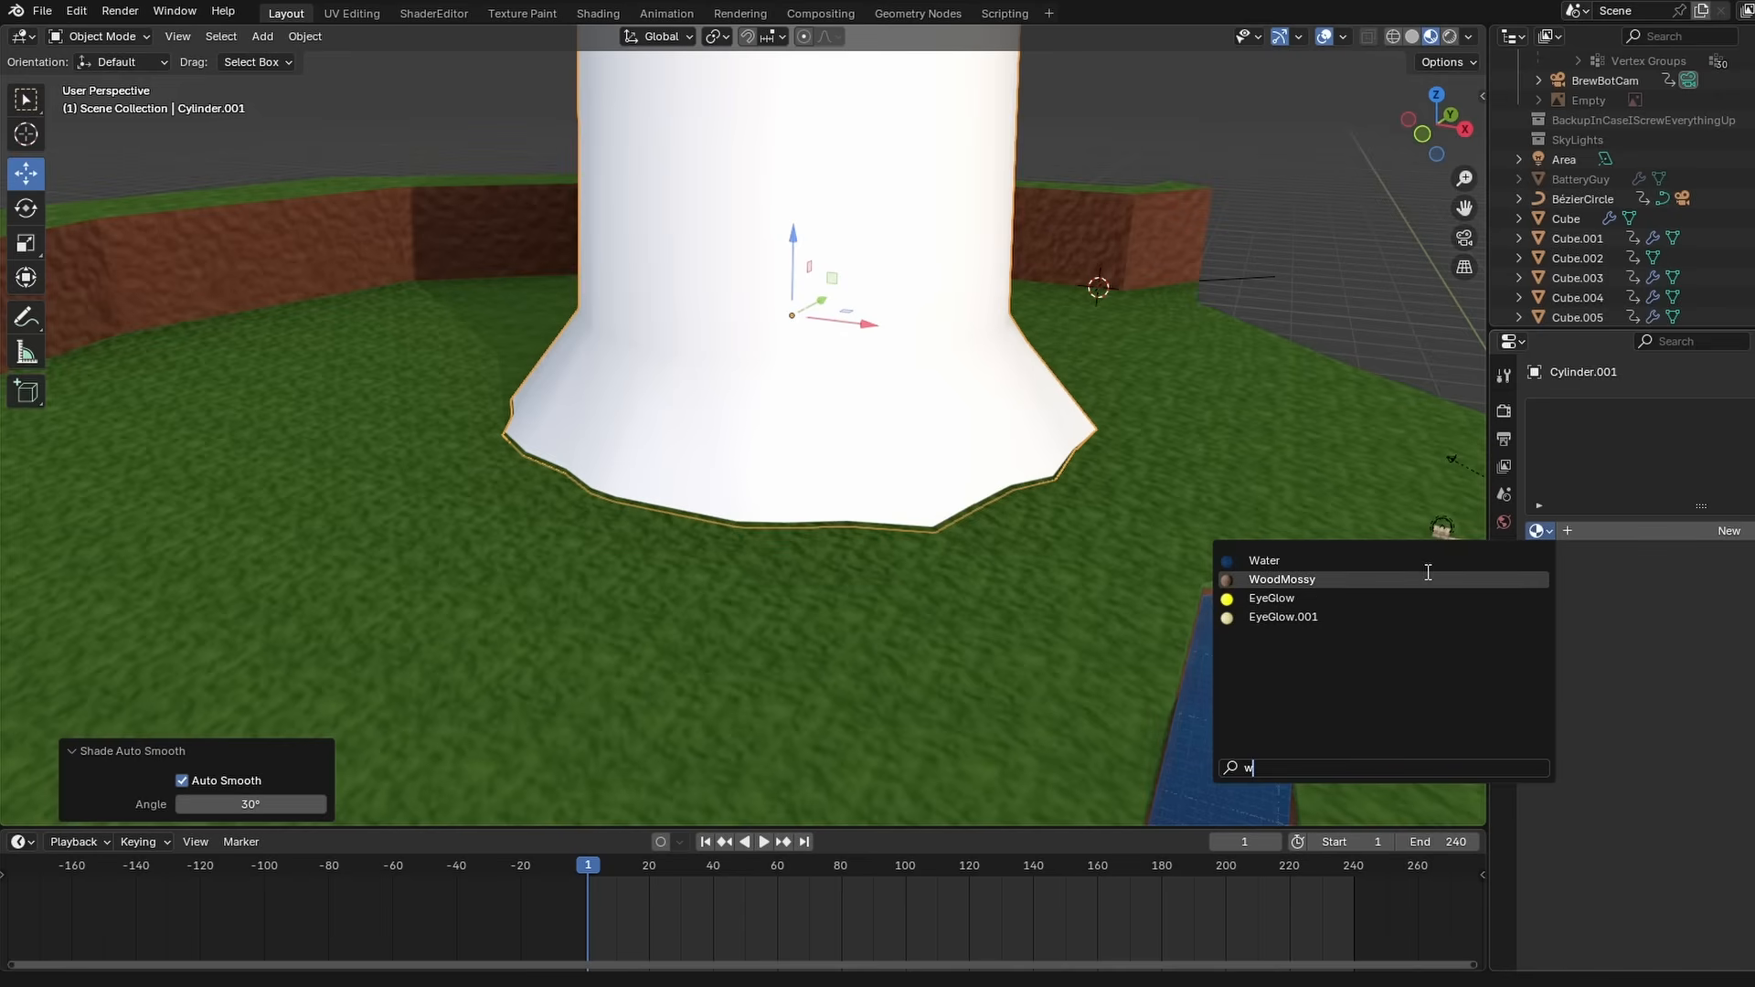
- Apply the WoodMossy material to the tree trunk and remap its UVs so the grain runs vertically
left_click(1428, 581)
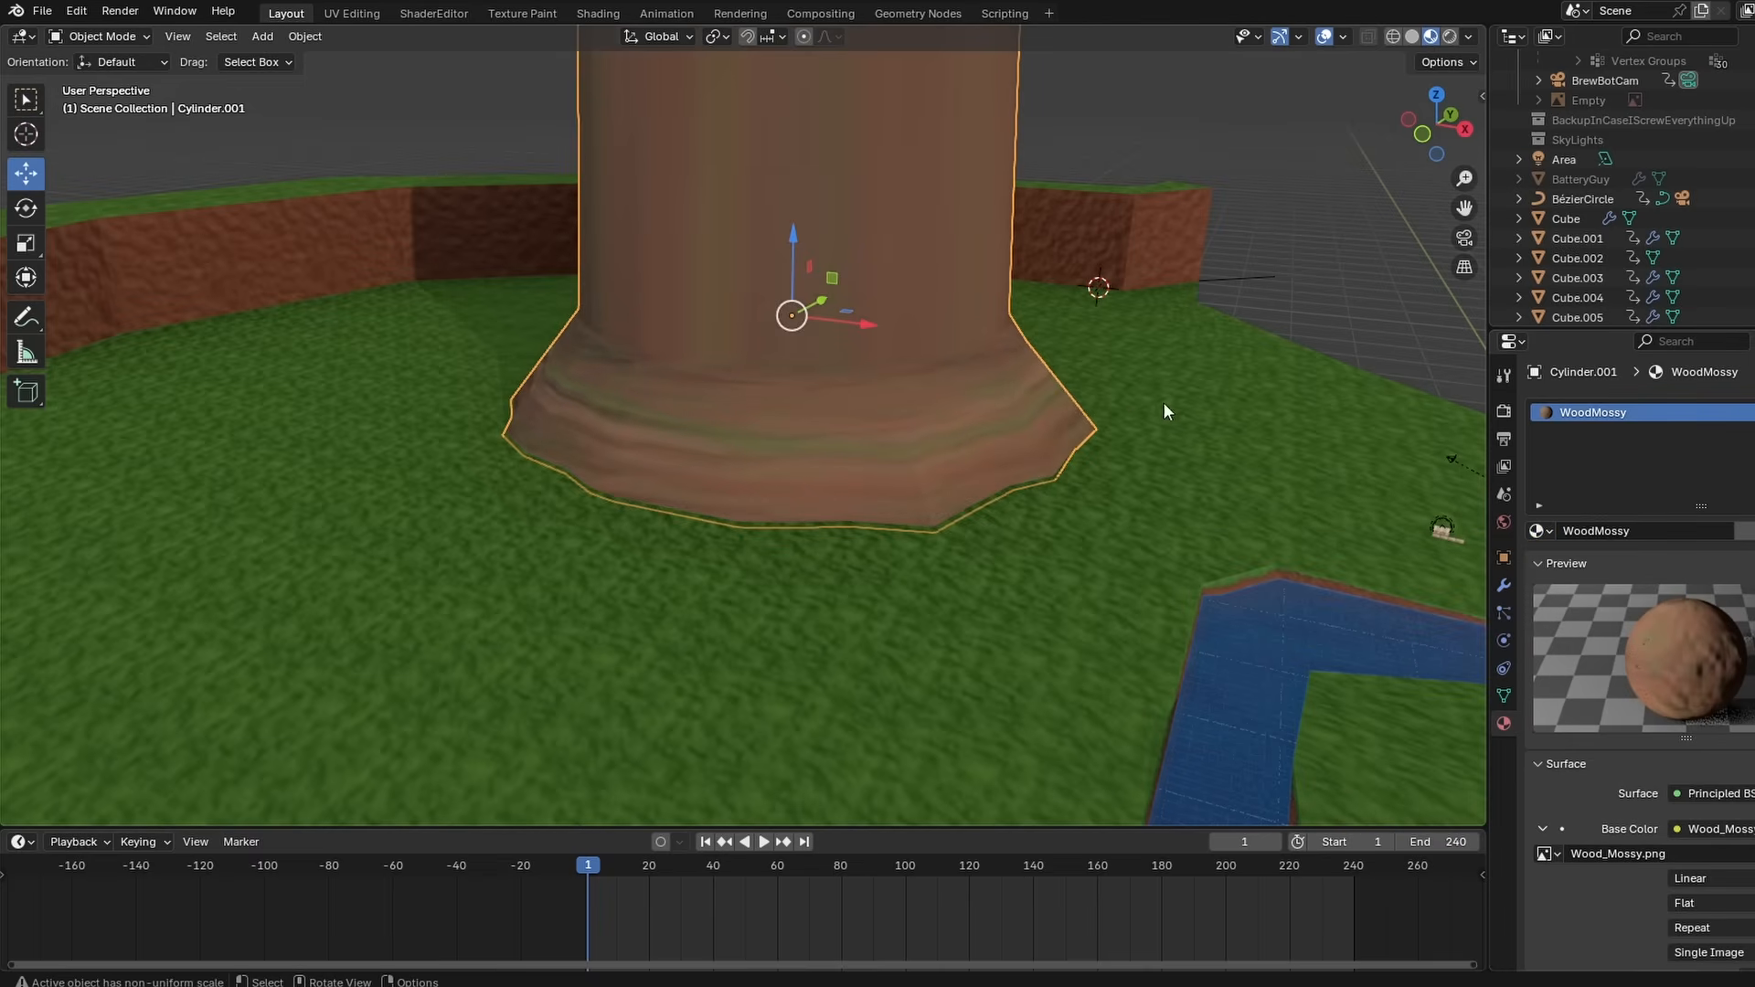
key("a")
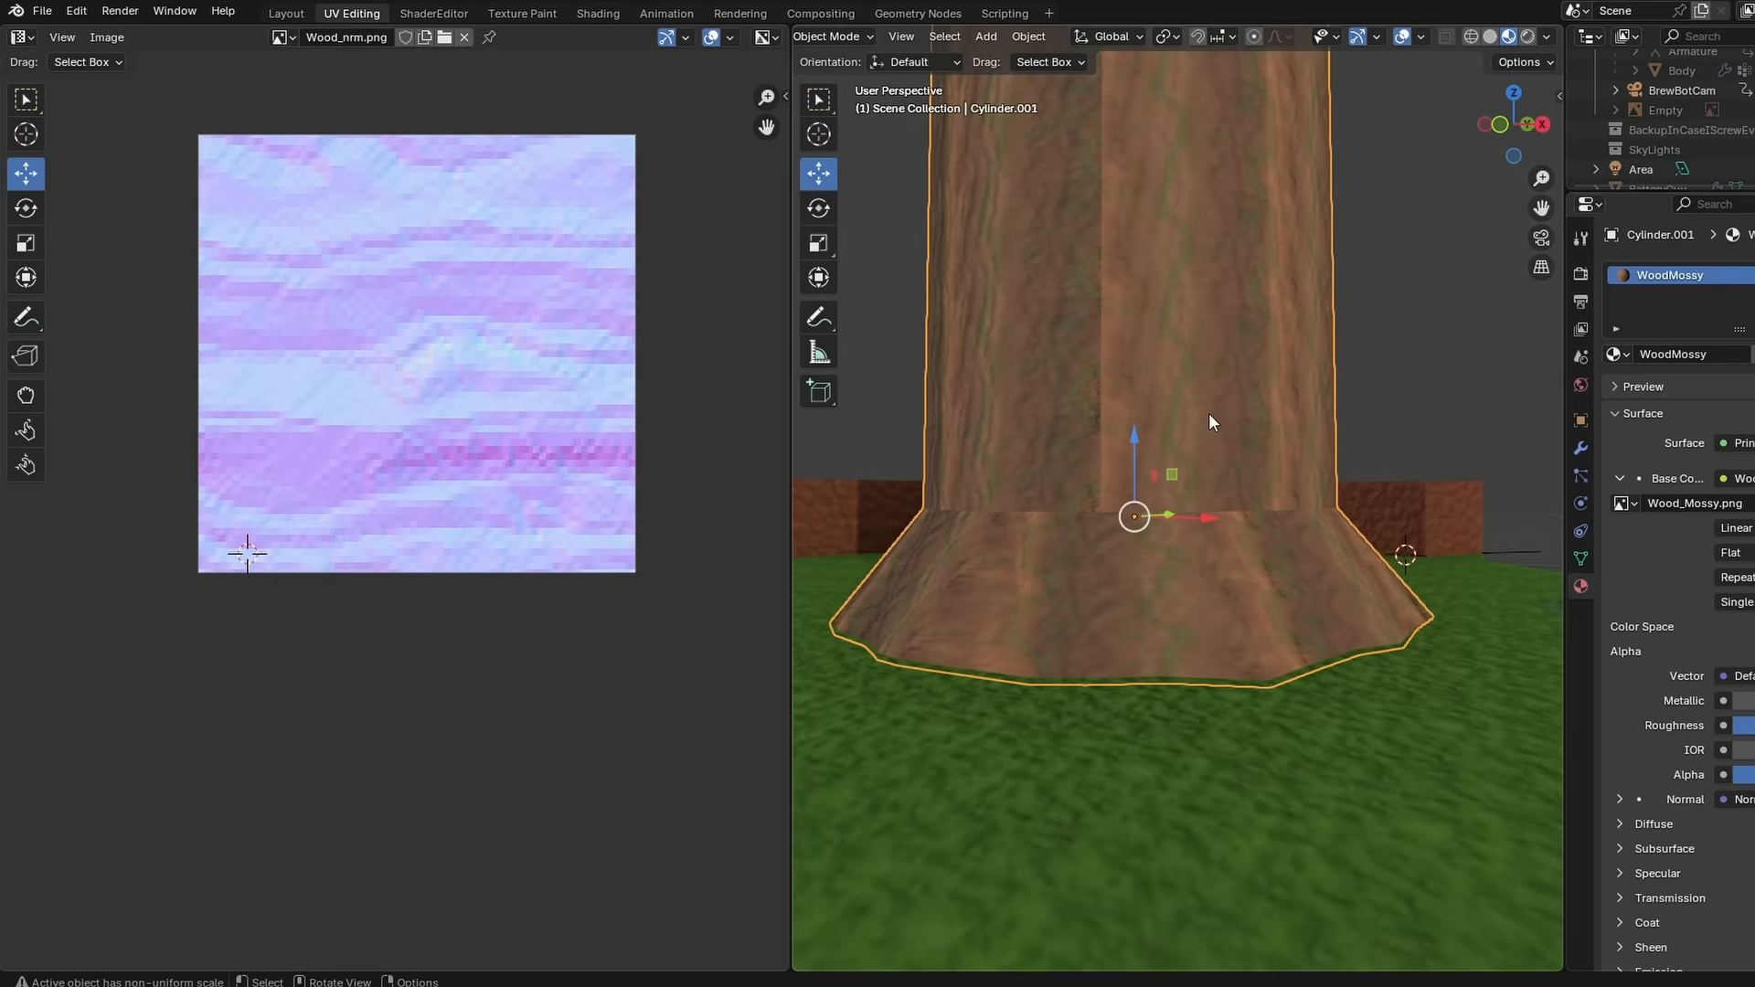
key("alt+a")
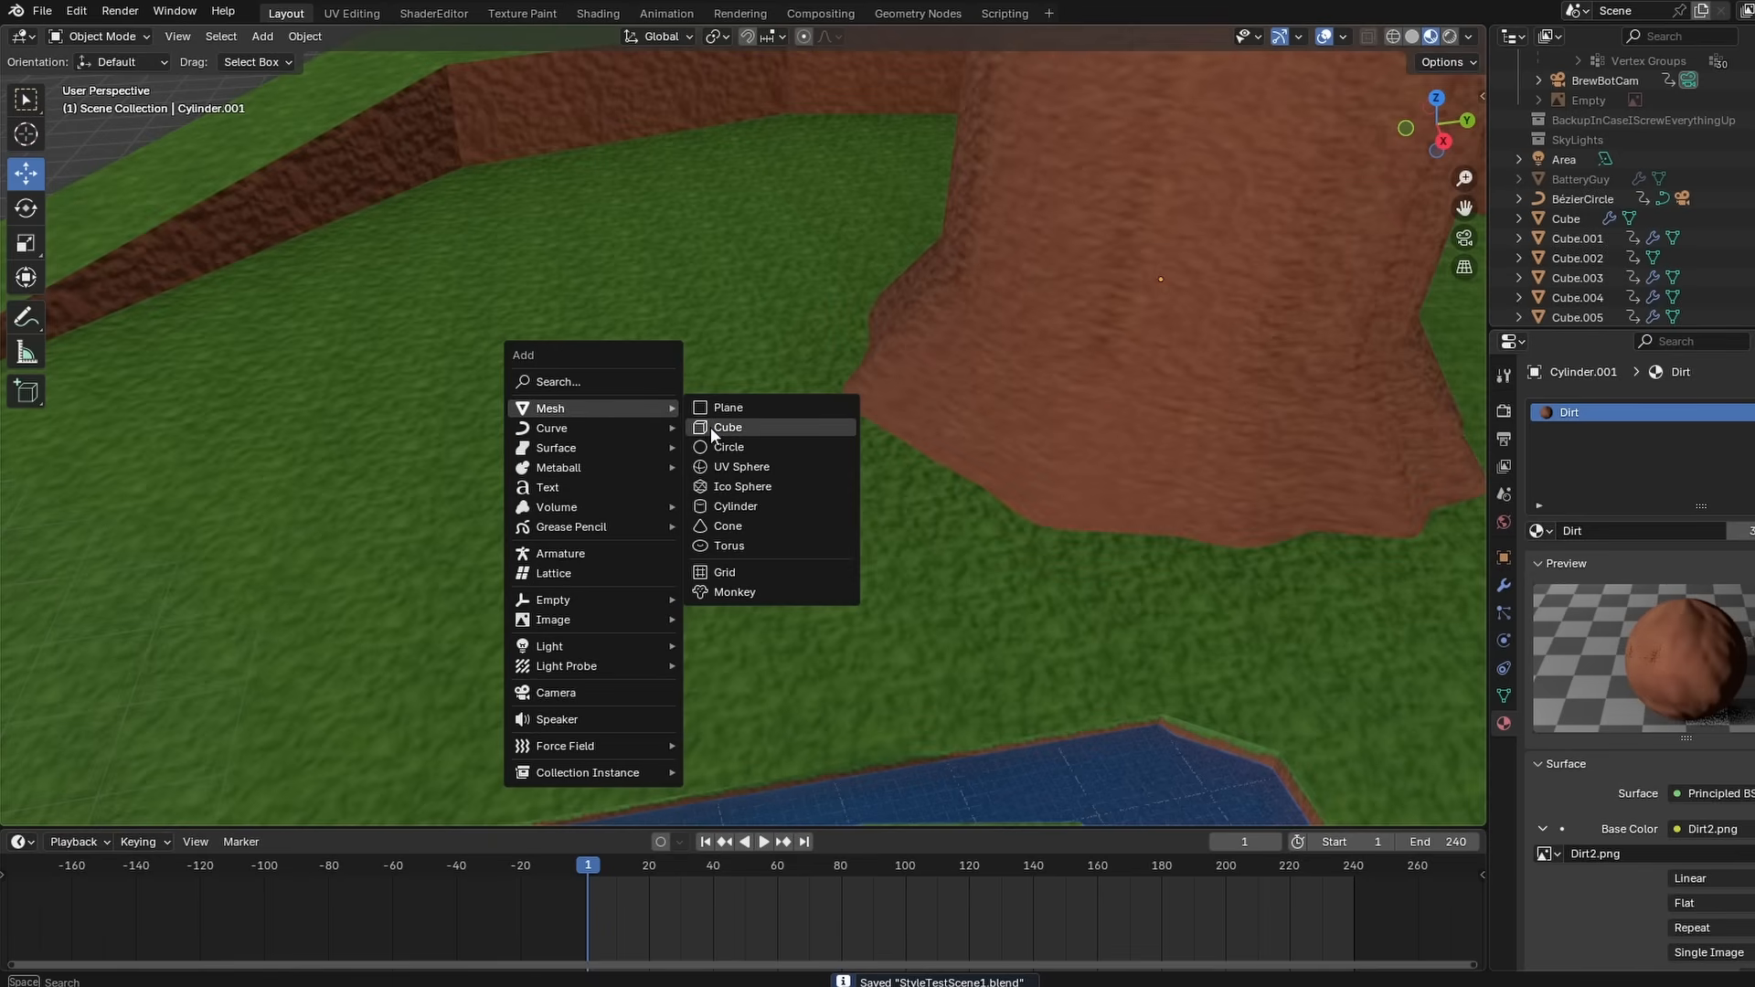
- Add a cube shaped as an elongated root at the trunk's base and apply Shade Auto Smooth to it
left_click(710, 426)
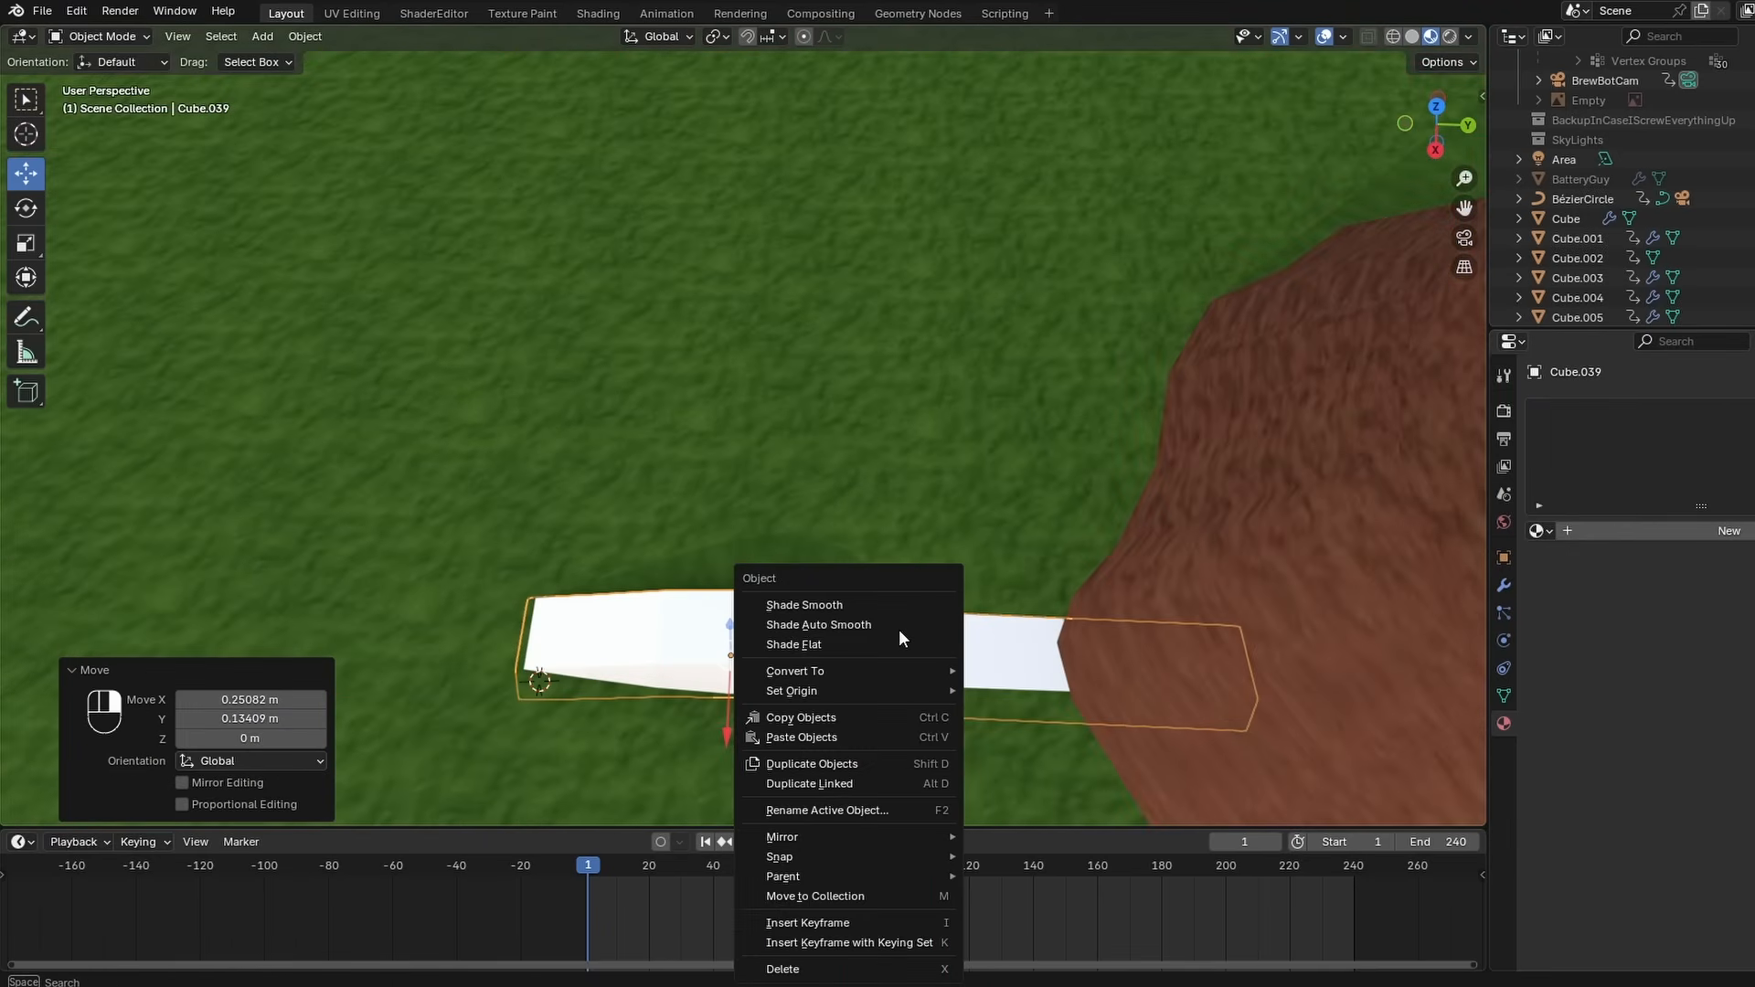
left_click(898, 625)
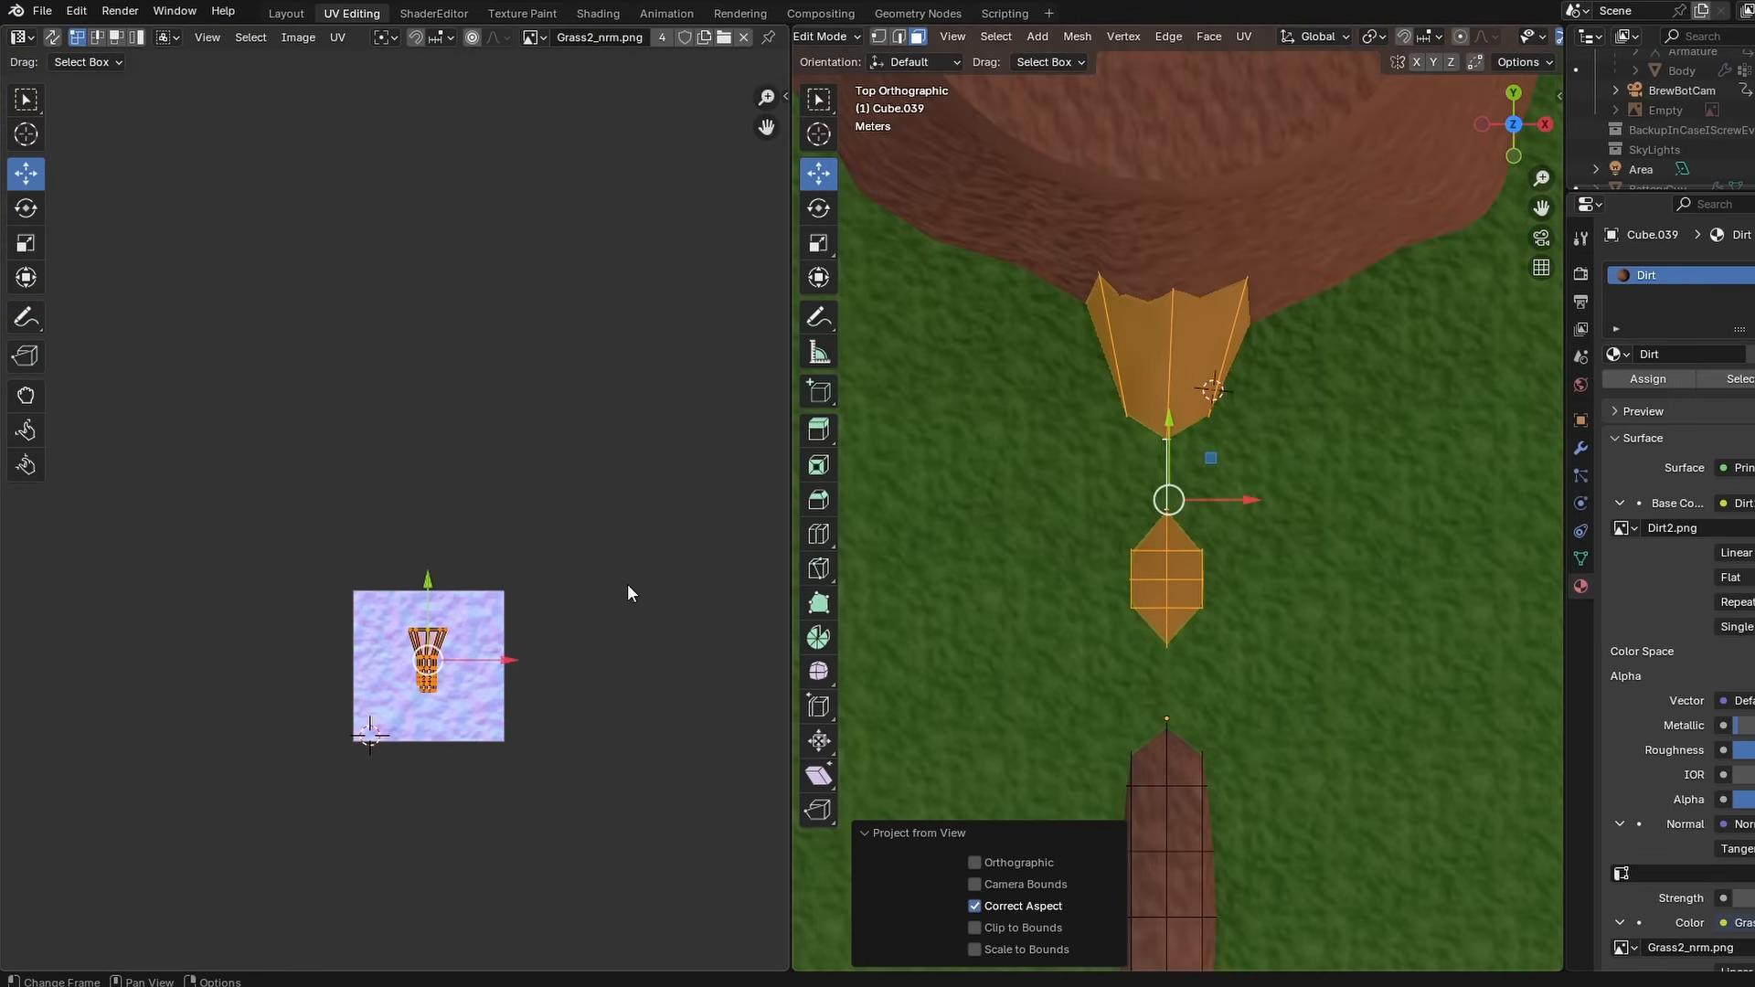
- Scale the UVs of the selected root faces at the trunk's base
key("s")
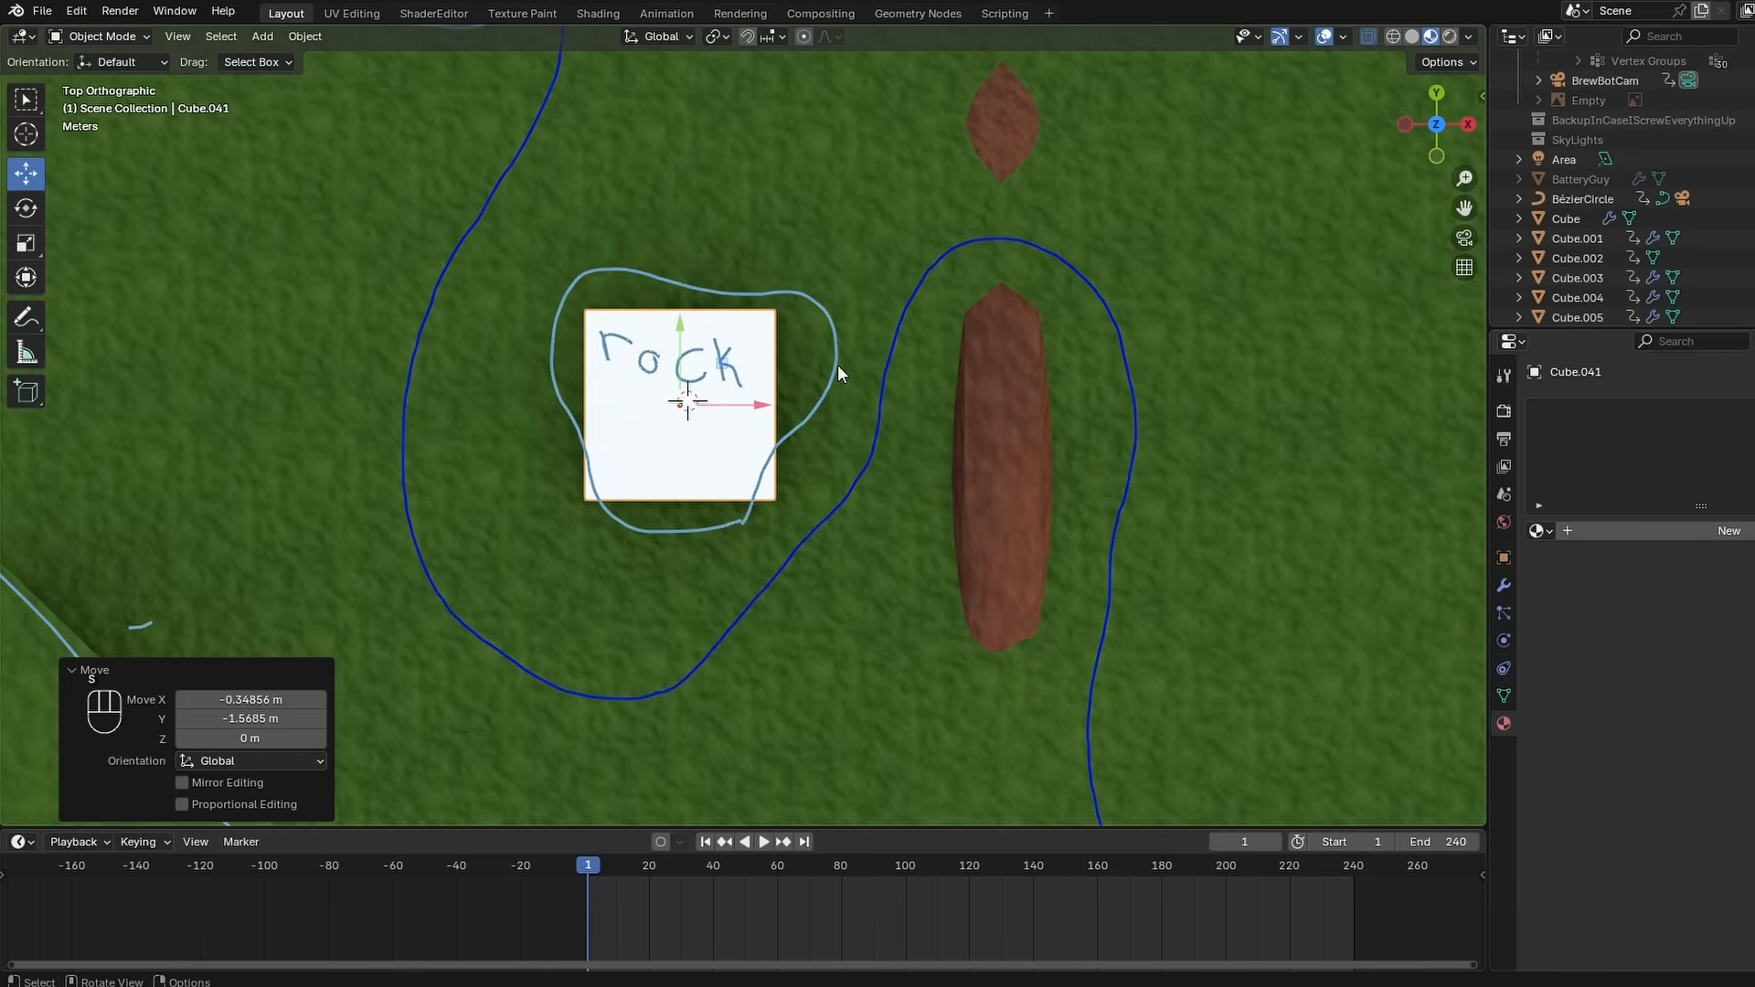
- Scale the cube on the "rock" outline beside the root pieces, and scale up a new ico sphere inside the next rock outline
key("s")
left_click(852, 360)
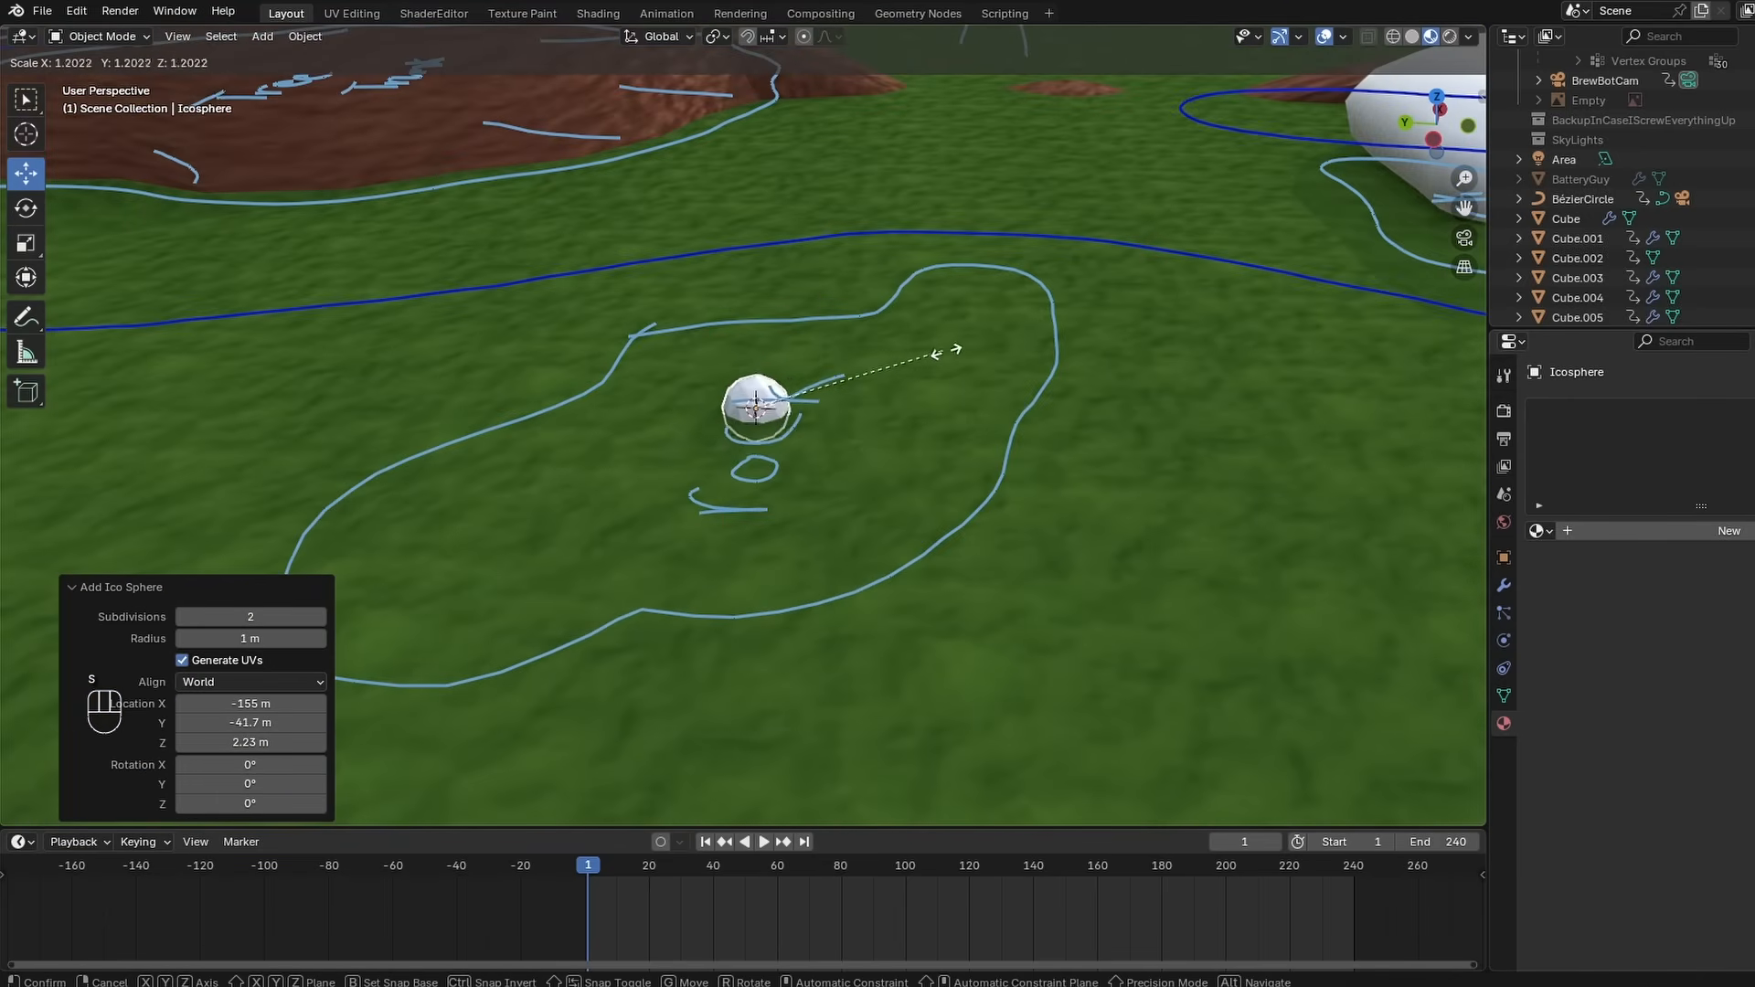
key("s")
key("Return")
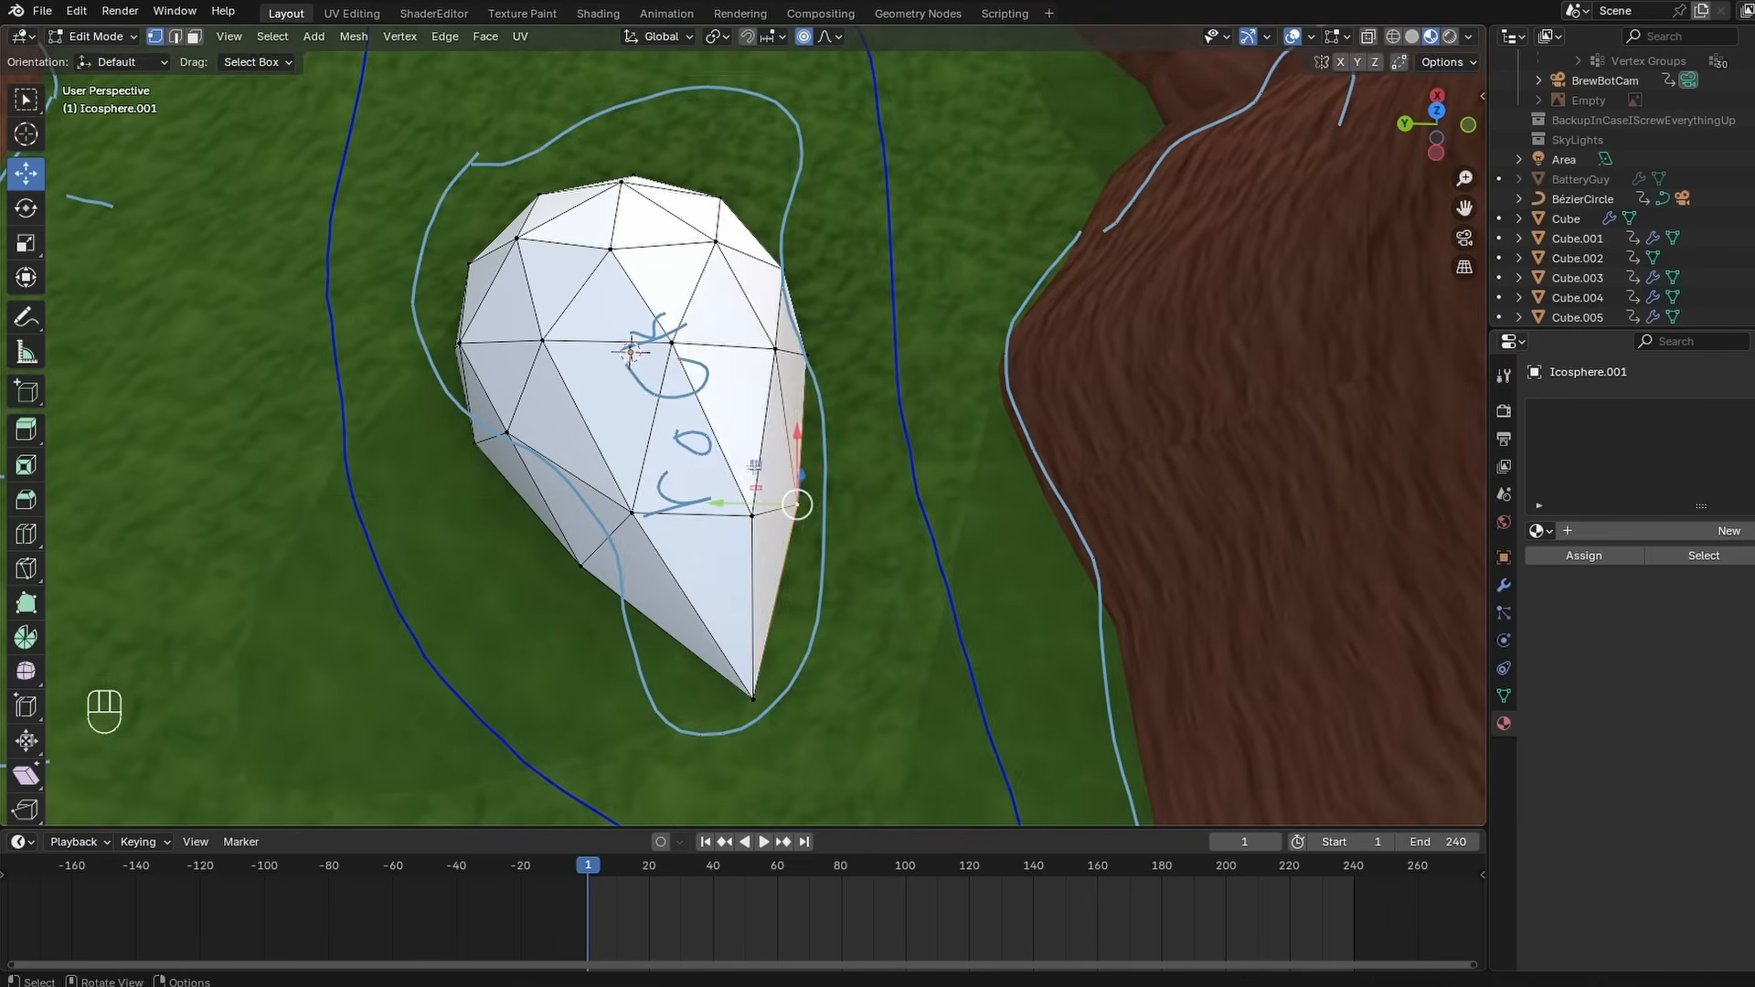
- Move the third rock's border vertices outward with proportional editing to follow its light-blue "rock" outline beside the trunk
left_click_drag(755, 467, 785, 508)
left_click(585, 571)
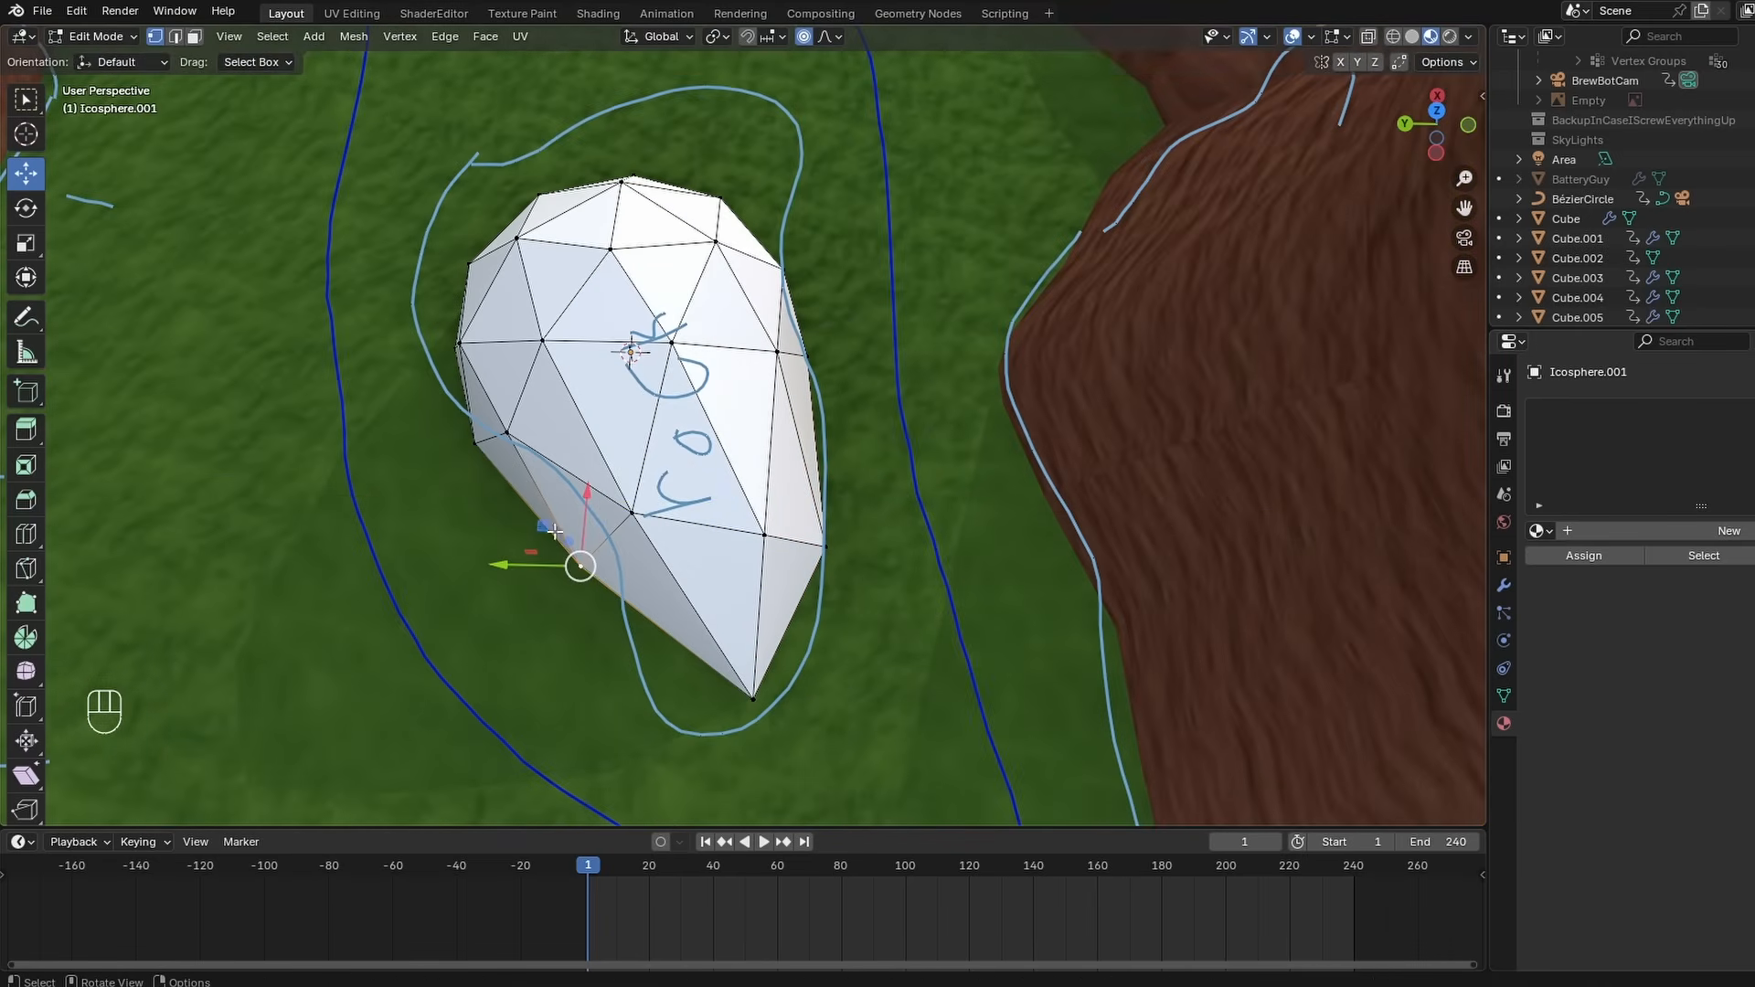
left_click_drag(541, 525, 562, 544)
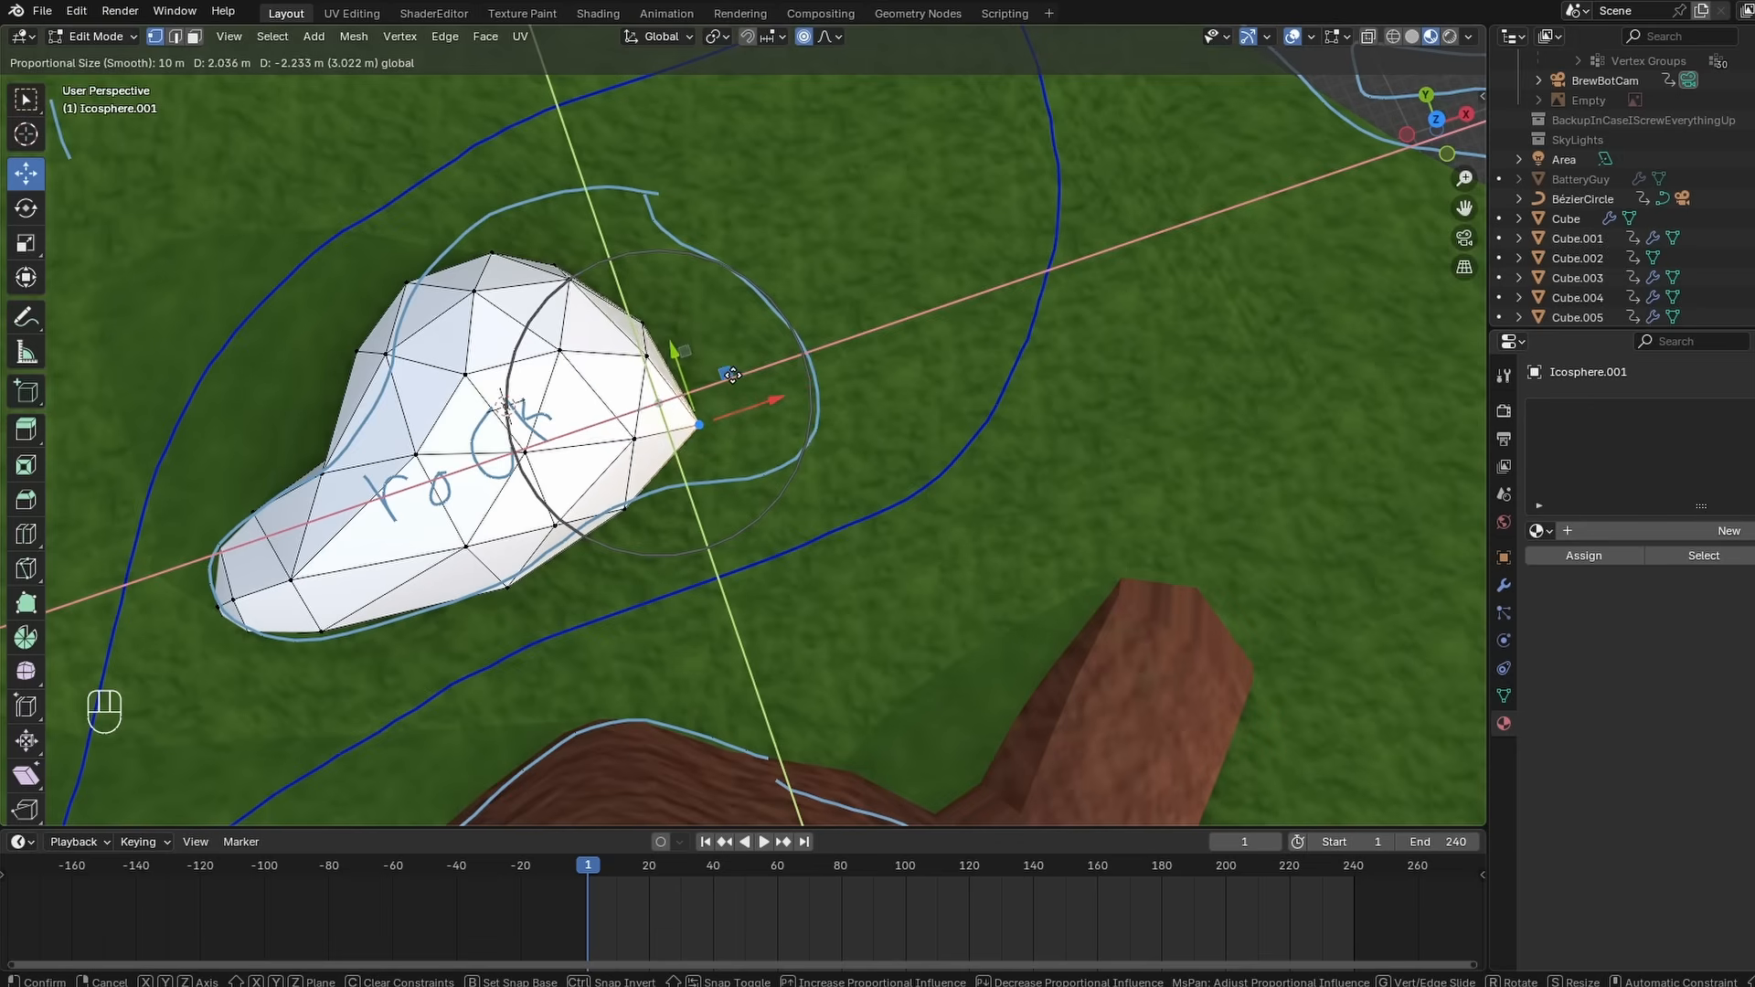
left_click_drag(643, 489, 815, 385)
key("ctrl+z")
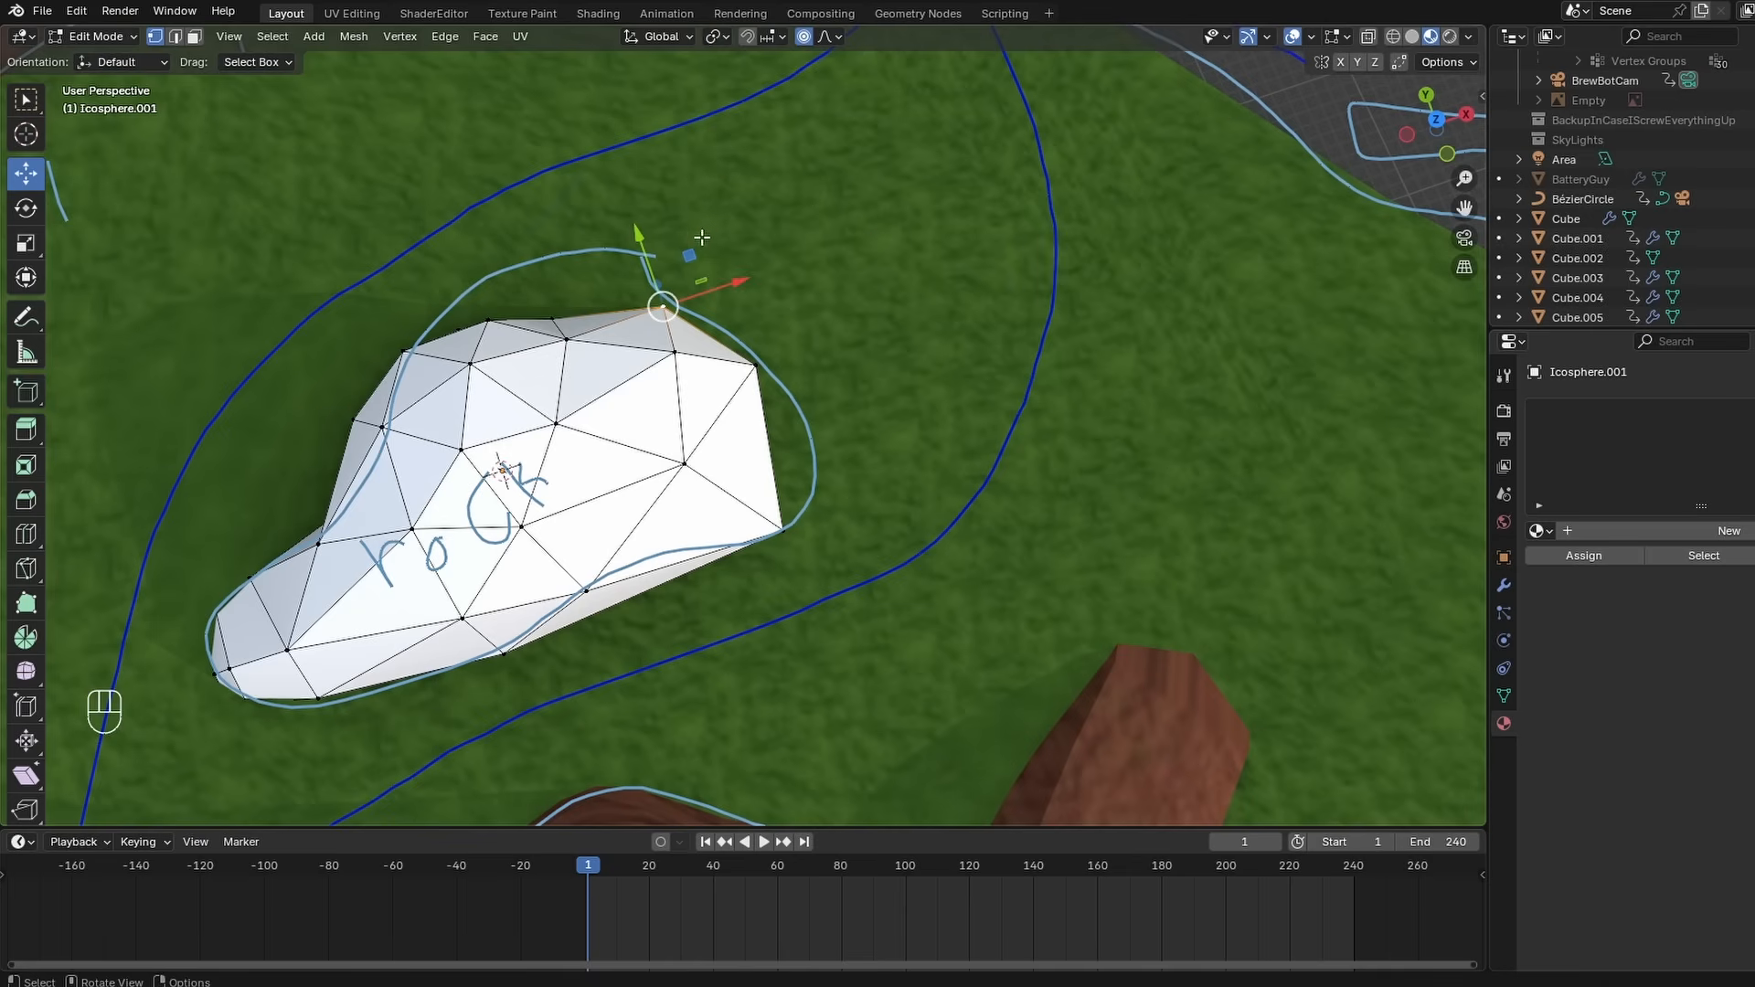
left_click_drag(695, 251, 705, 235)
left_click(553, 317)
left_click_drag(589, 262, 620, 188)
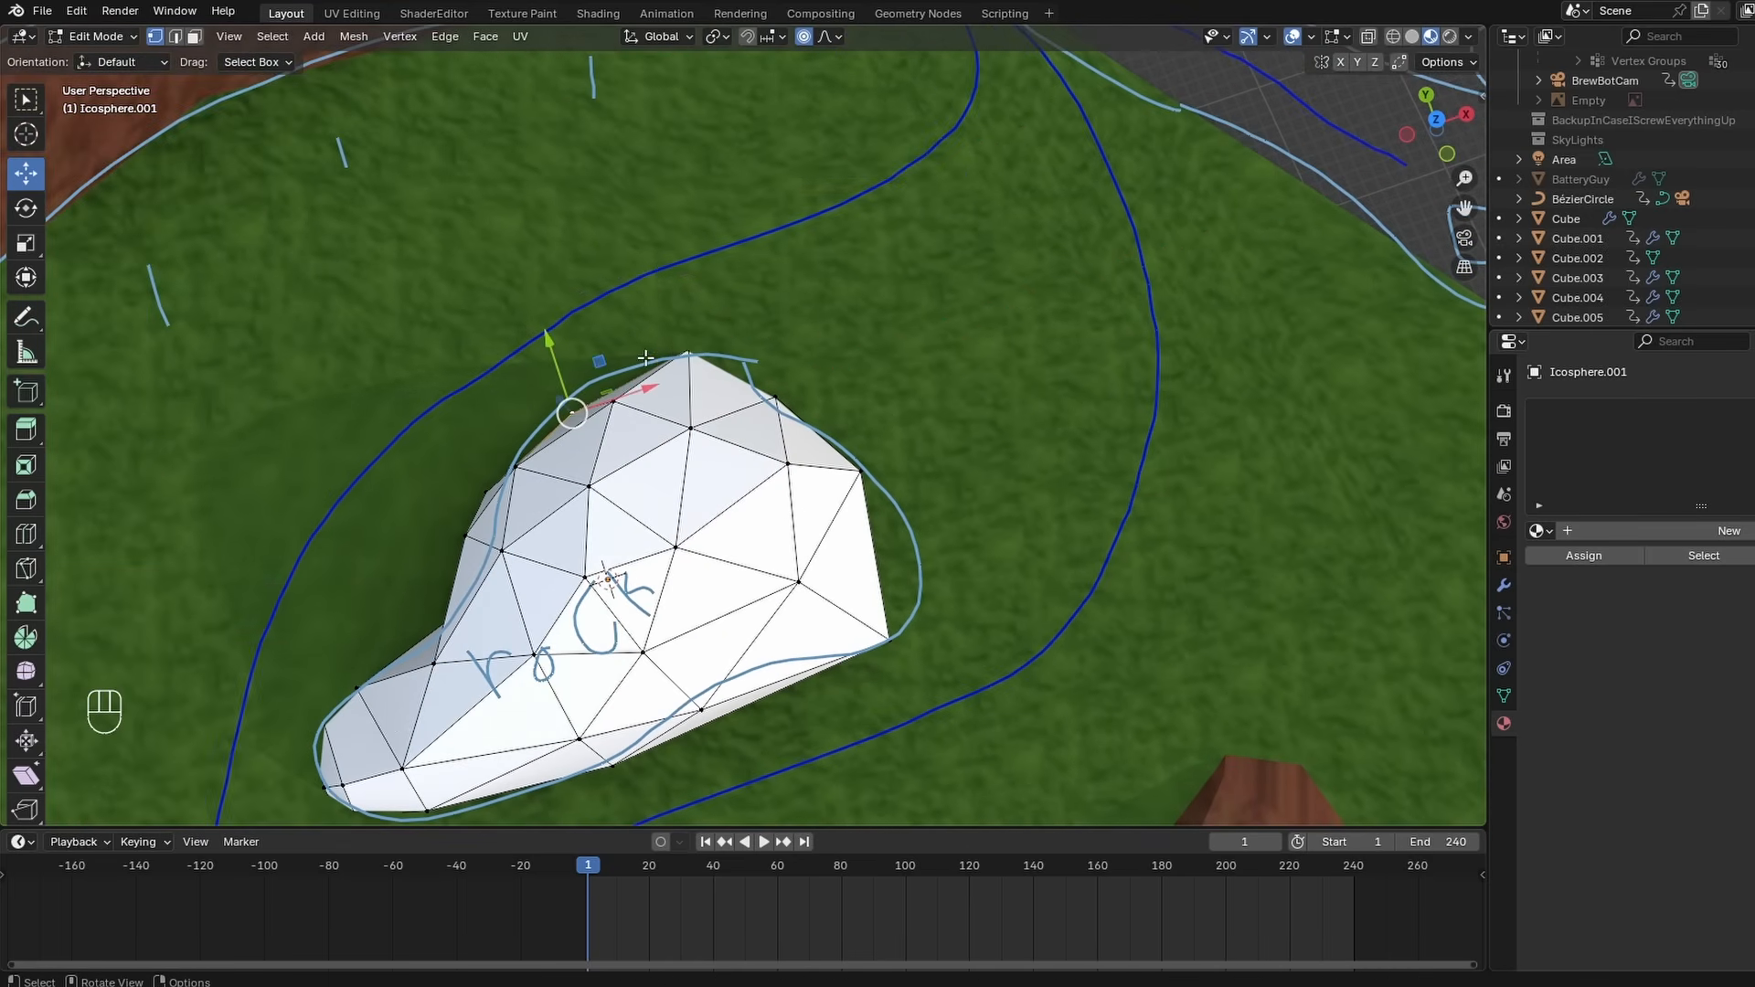
left_click_drag(599, 368, 662, 352)
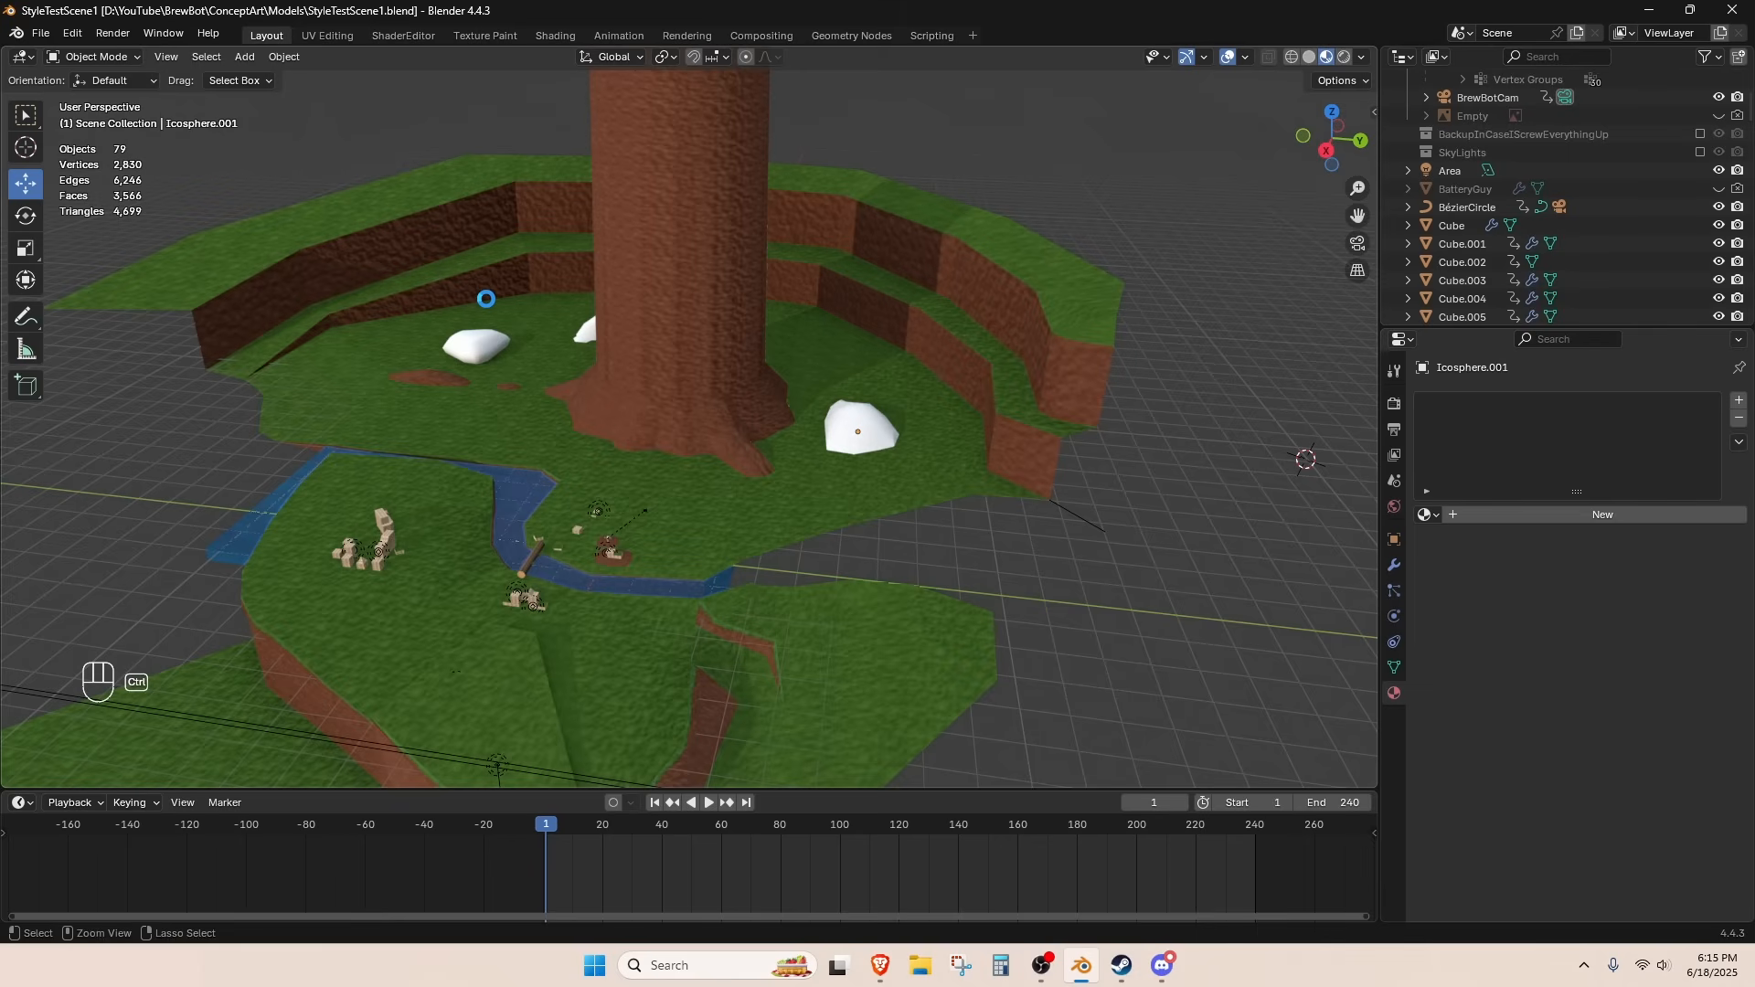
- Save the scene file StyleTestScene1.blend with nothing selected
key("ctrl+s")
key("a")
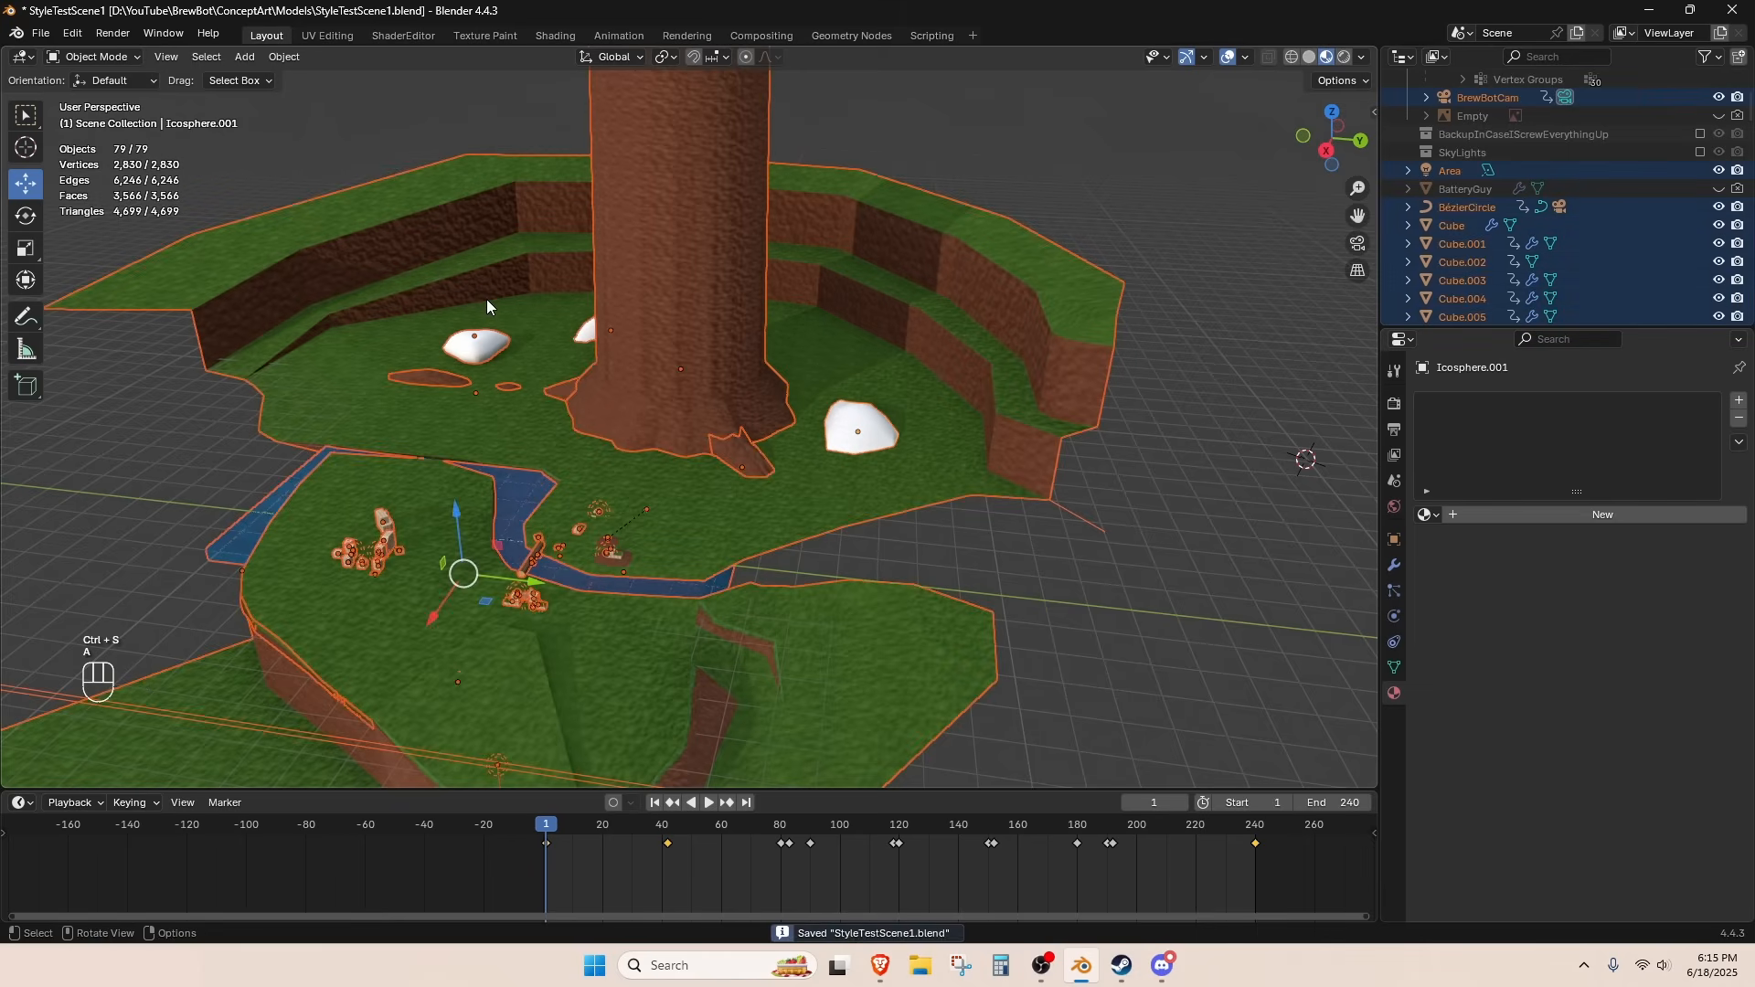
left_click(445, 135)
key("ctrl+s")
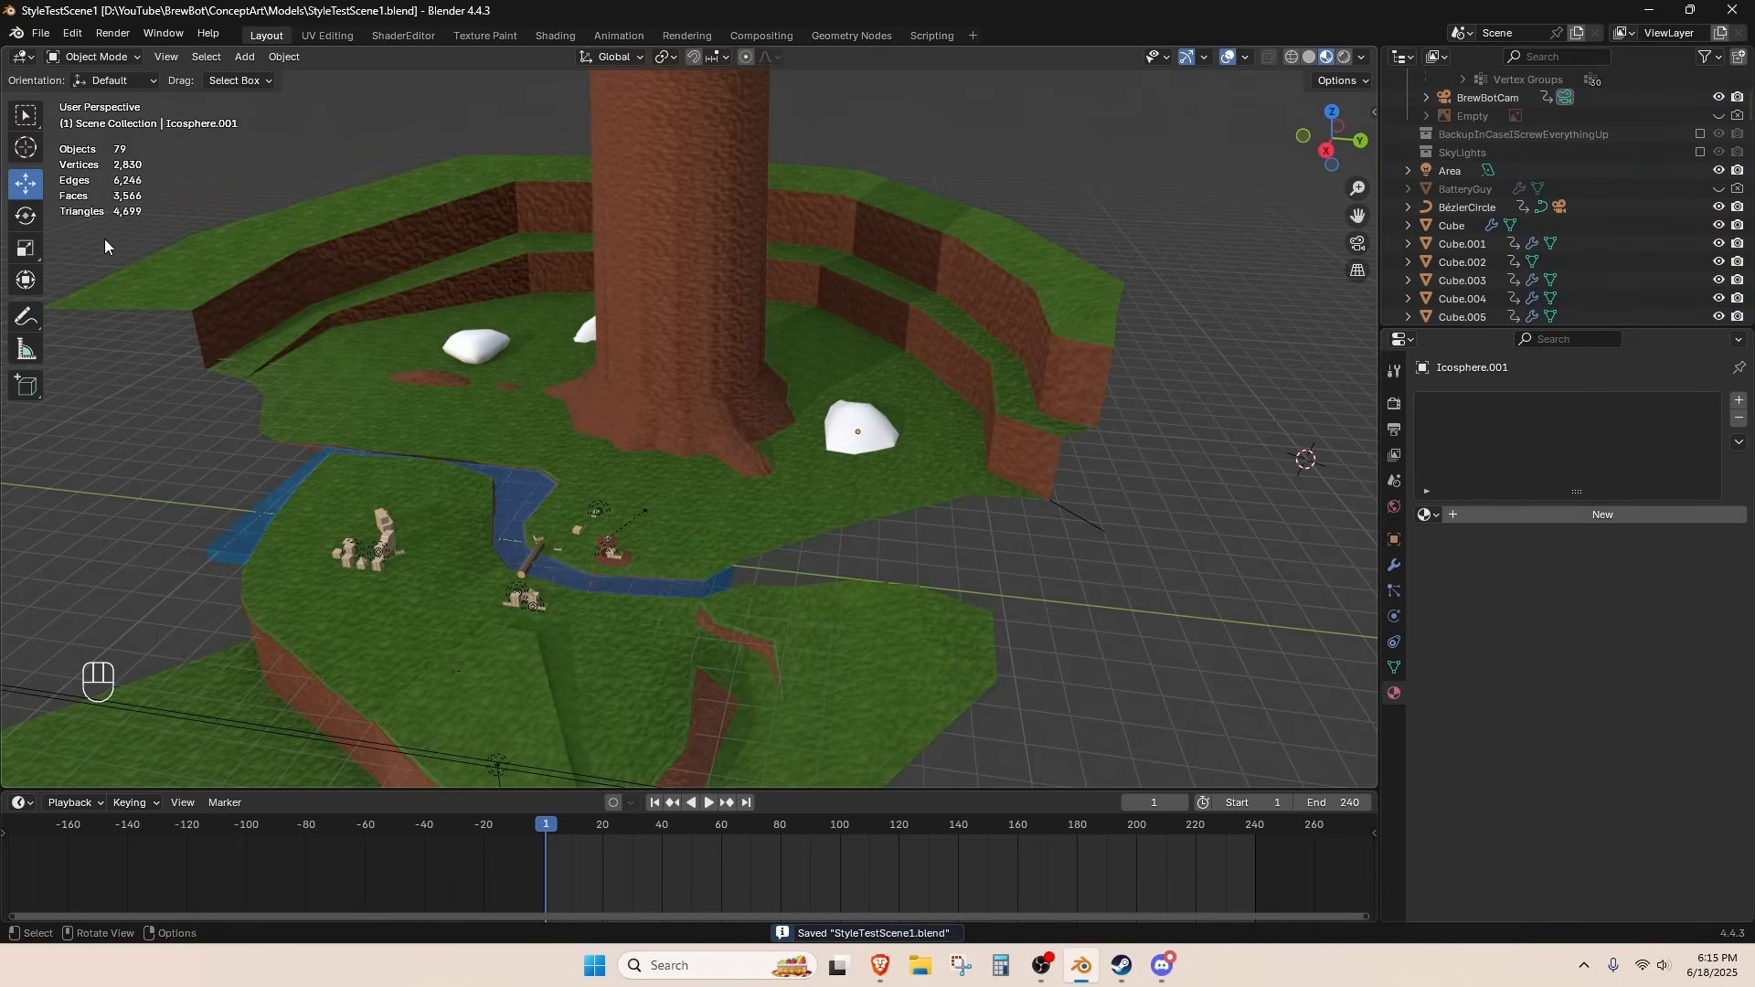
middle_click_drag(270, 316, 492, 300, "shift")
key("ctrl+s")
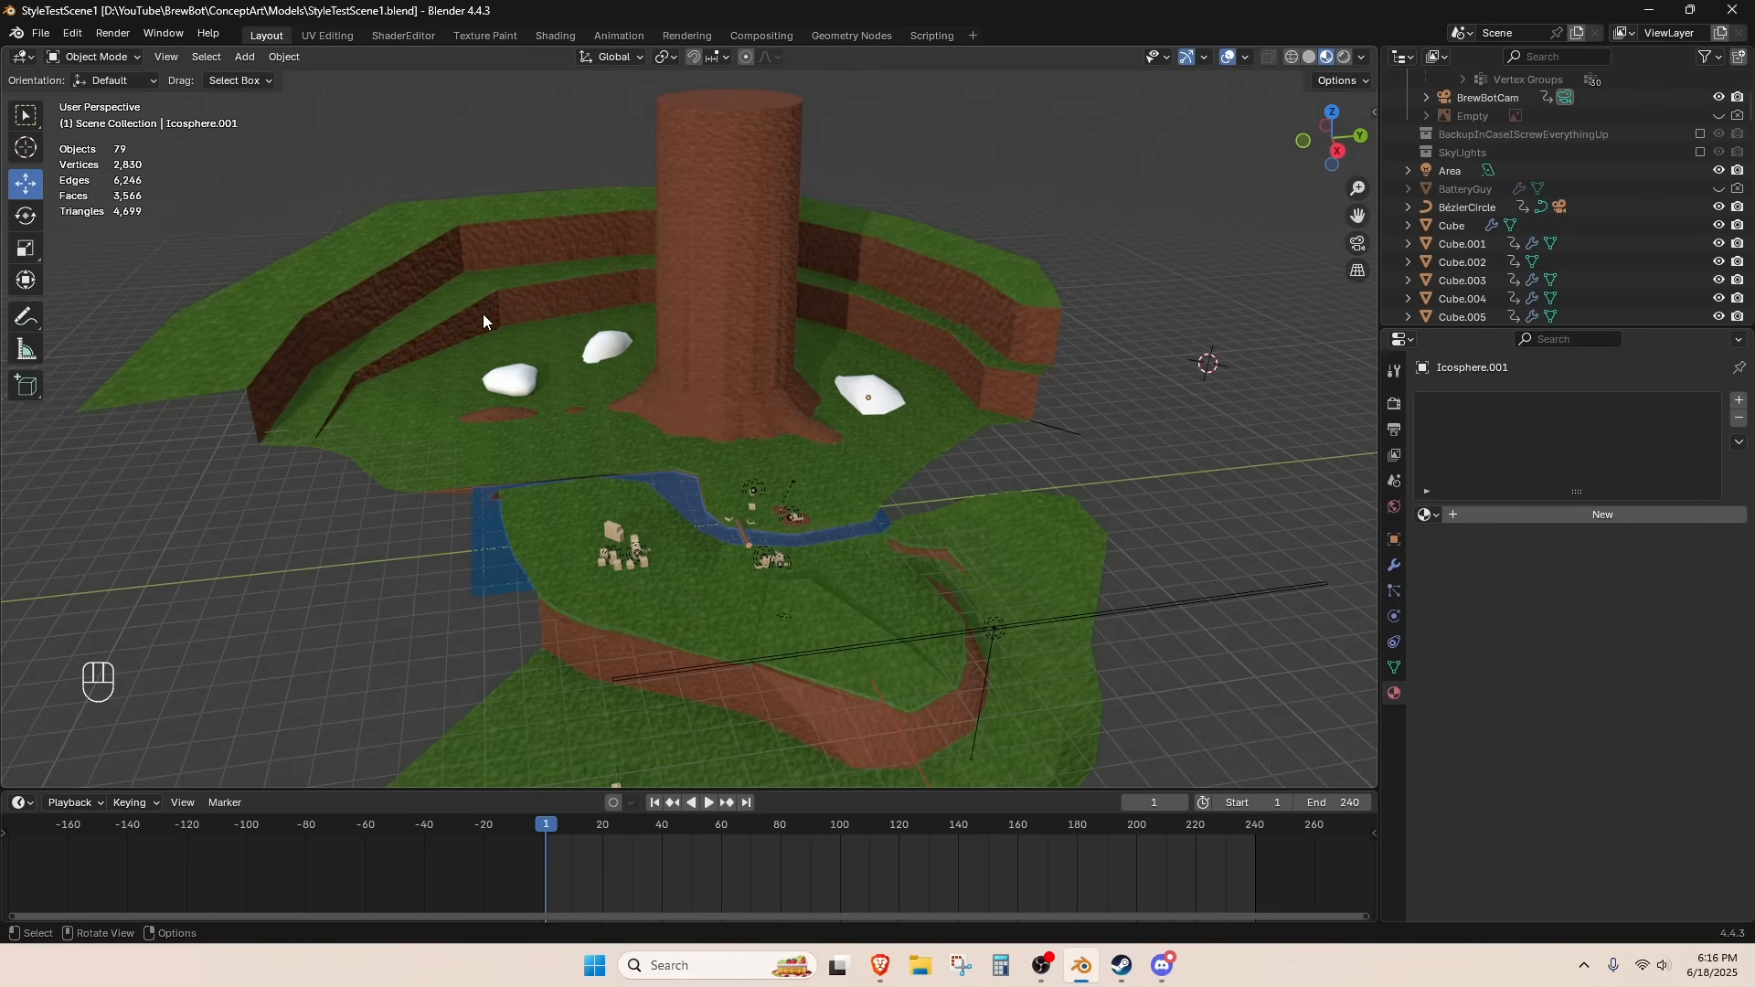
- Examine the trunk, rocks, stream and brick ruins under the rendered lighting
scroll(494, 320, "down", 2)
scroll(523, 356, "up", 1)
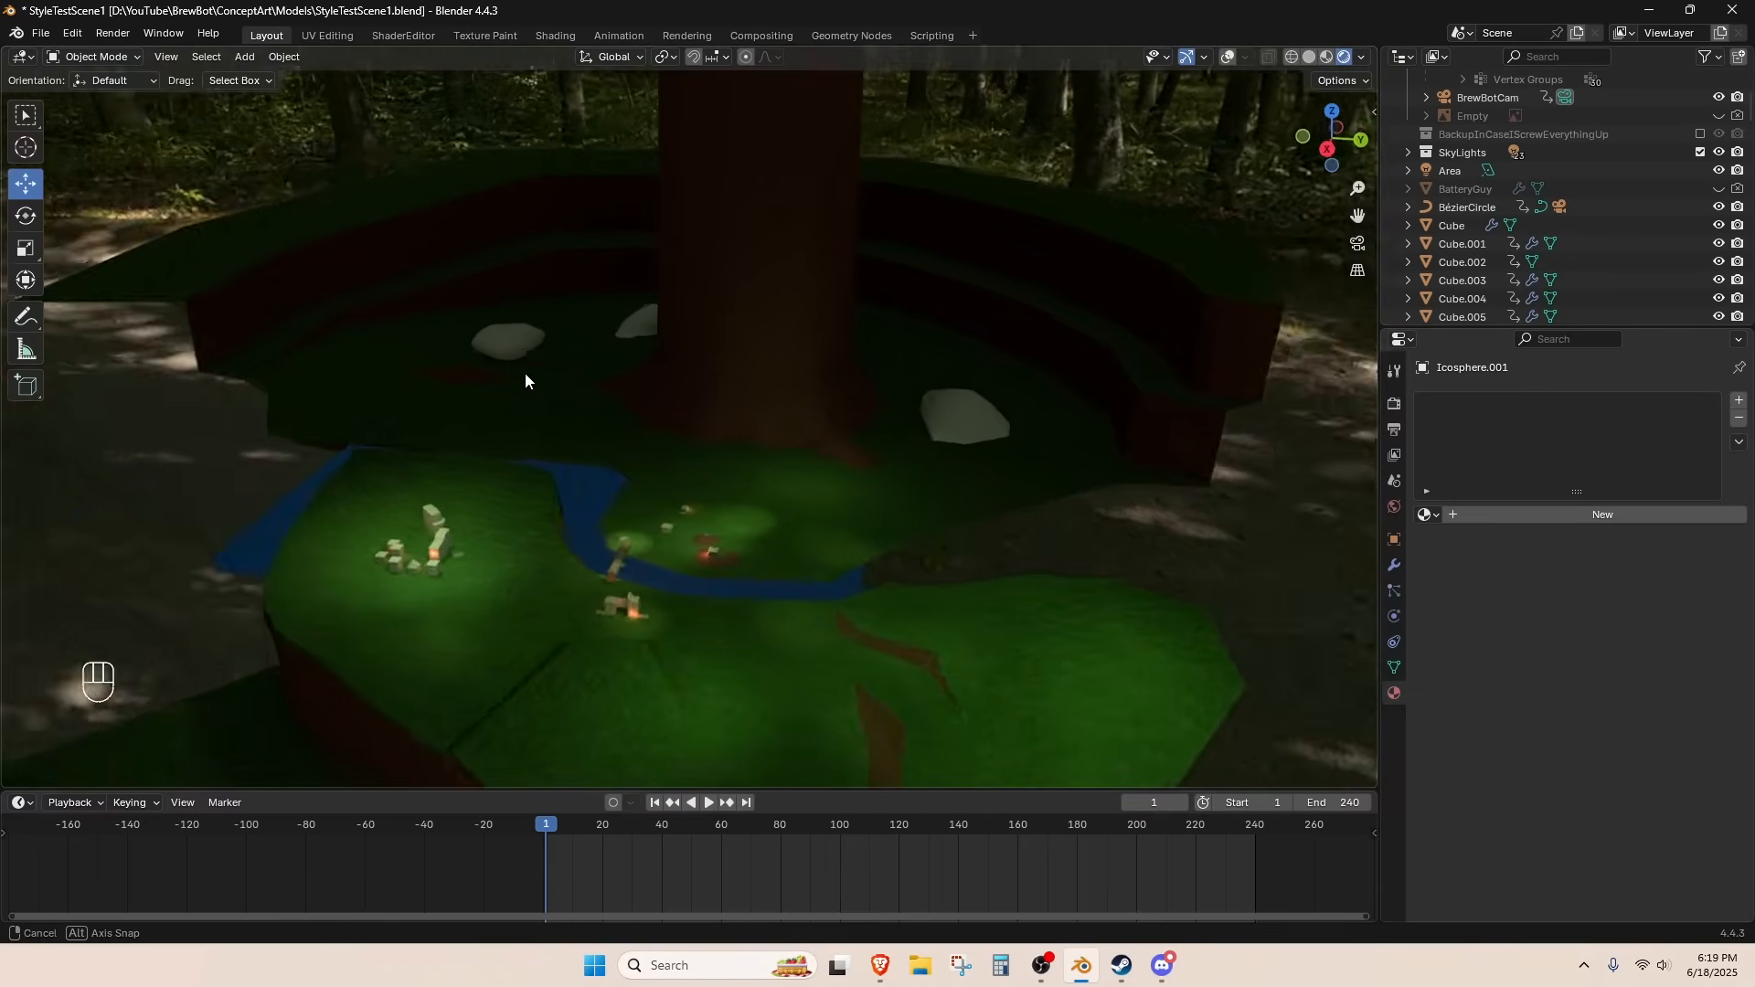
scroll(524, 371, "up", 2)
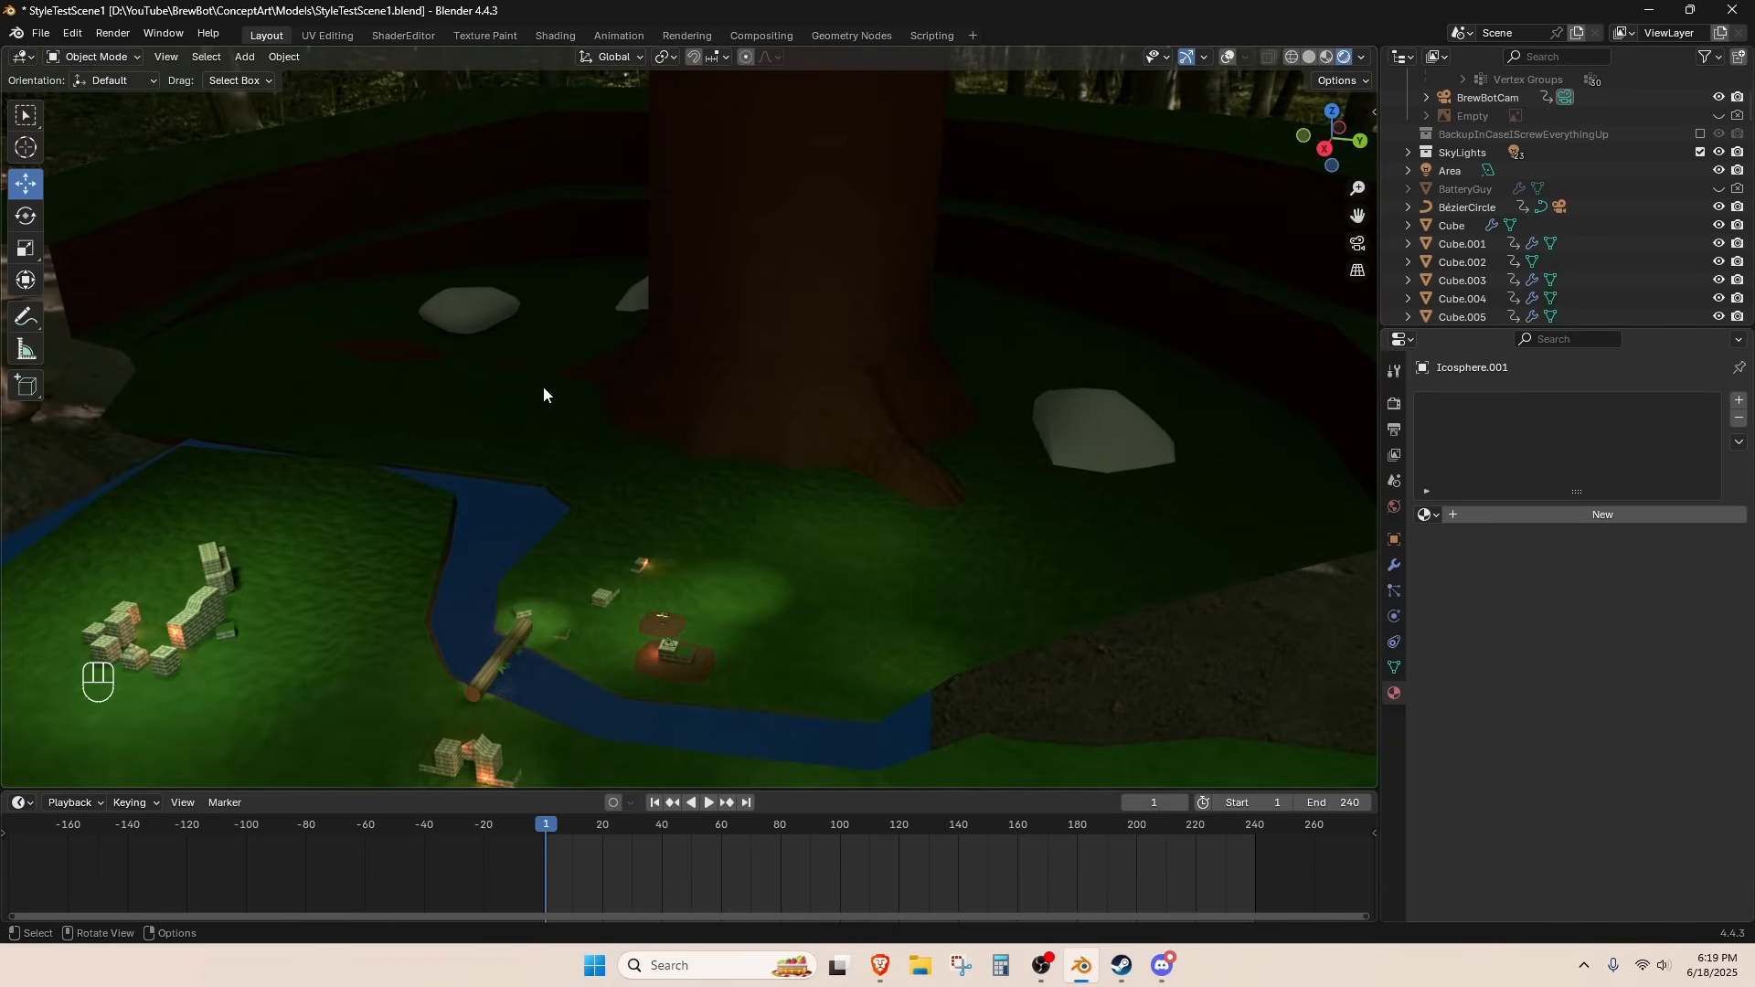
scroll(541, 386, "down", 1)
middle_click_drag(600, 328, 1042, 384)
middle_click_drag(689, 204, 840, 376)
scroll(1049, 484, "up", 3)
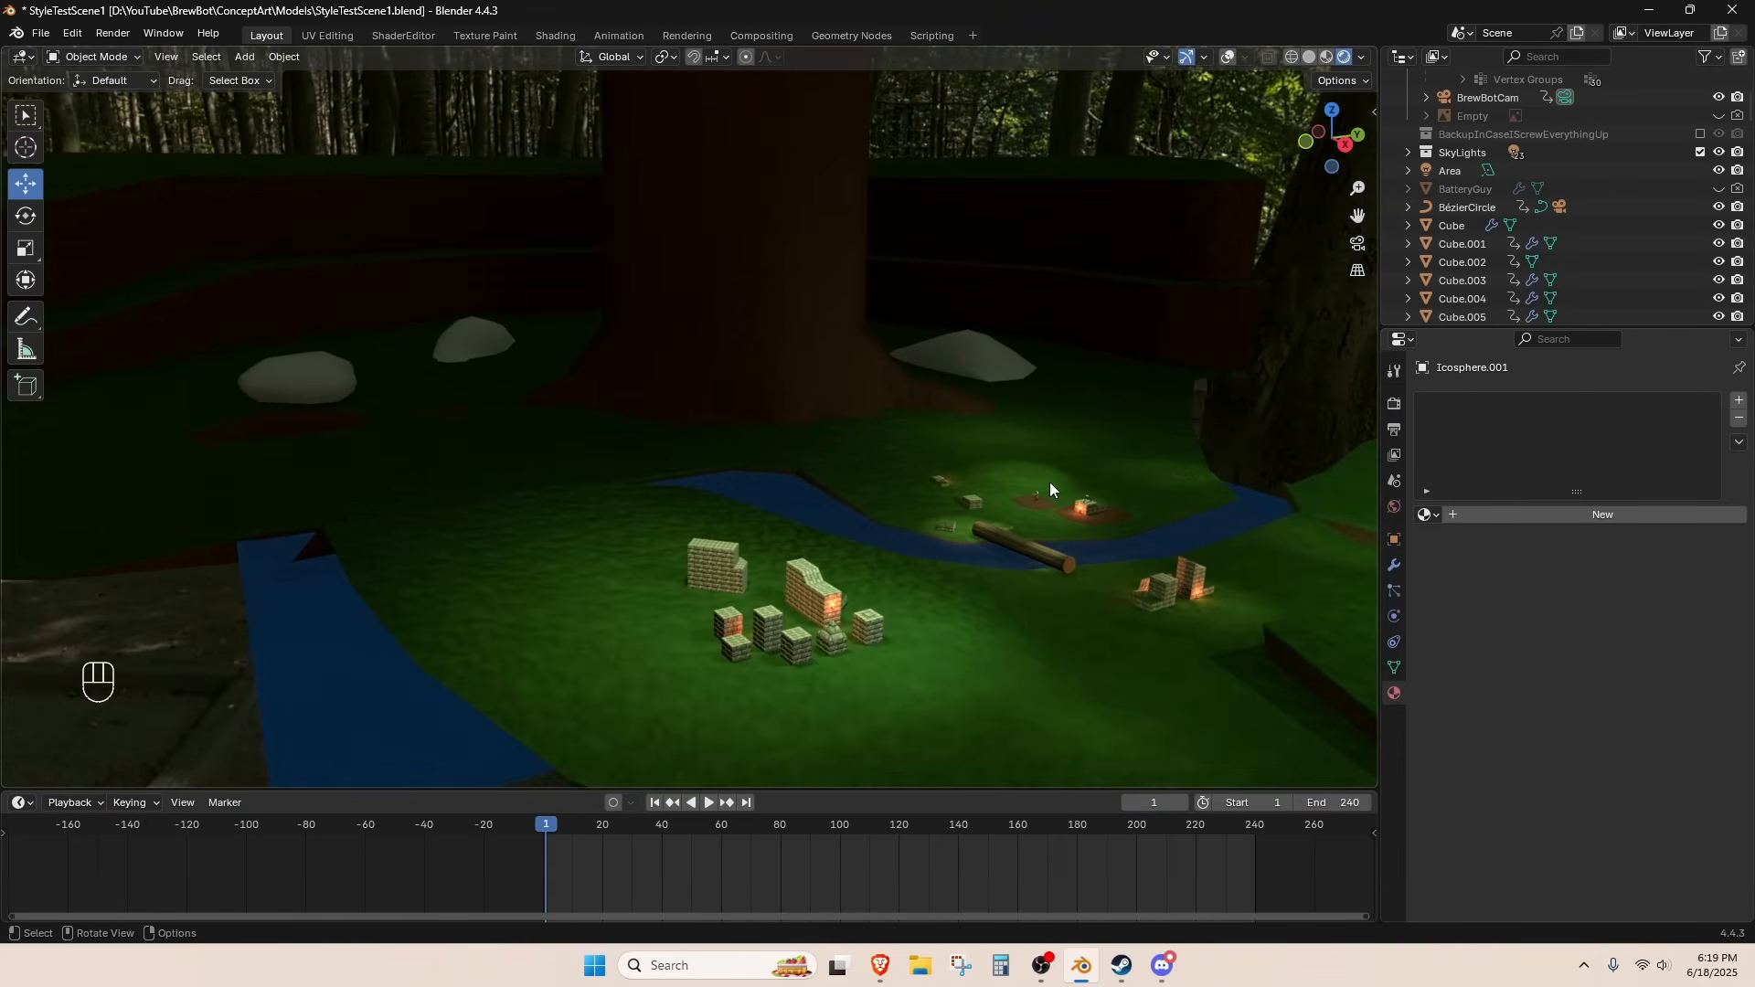
- Try moving the BrewBot mesh from beside the log toward the tree trunk, and undo the move
left_click(1038, 495)
key("g")
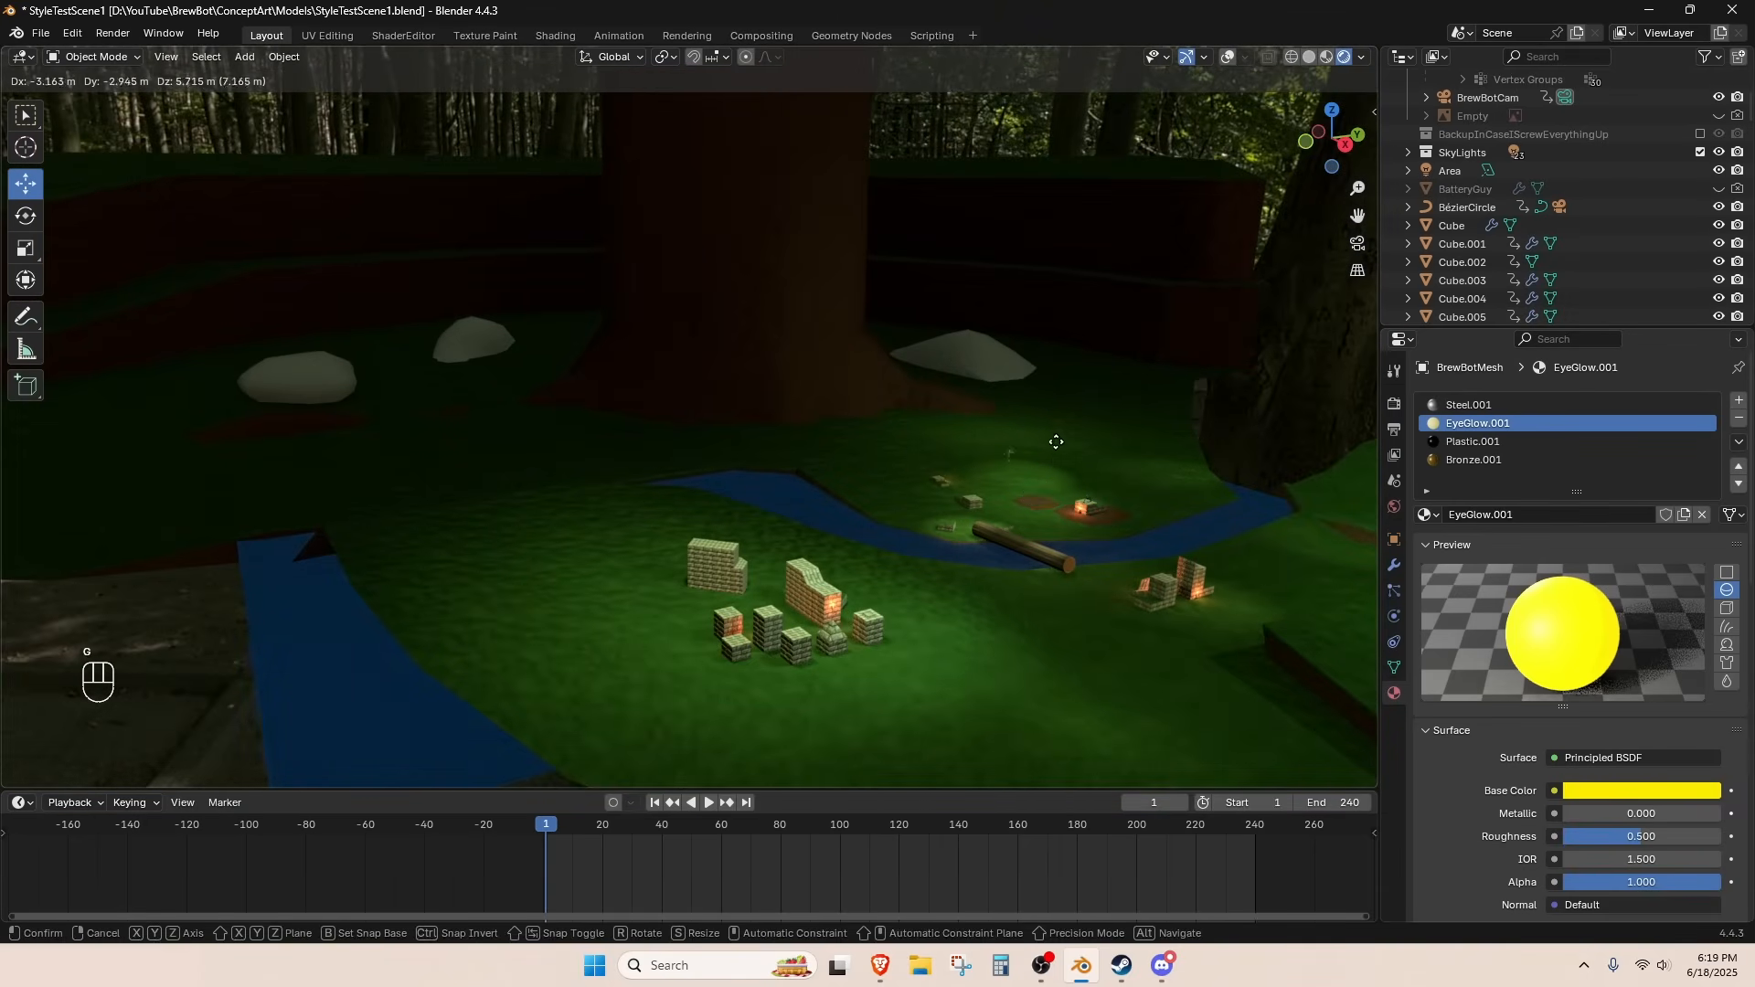
left_click(880, 366)
key("ctrl+z")
middle_click_drag(674, 403, 819, 536)
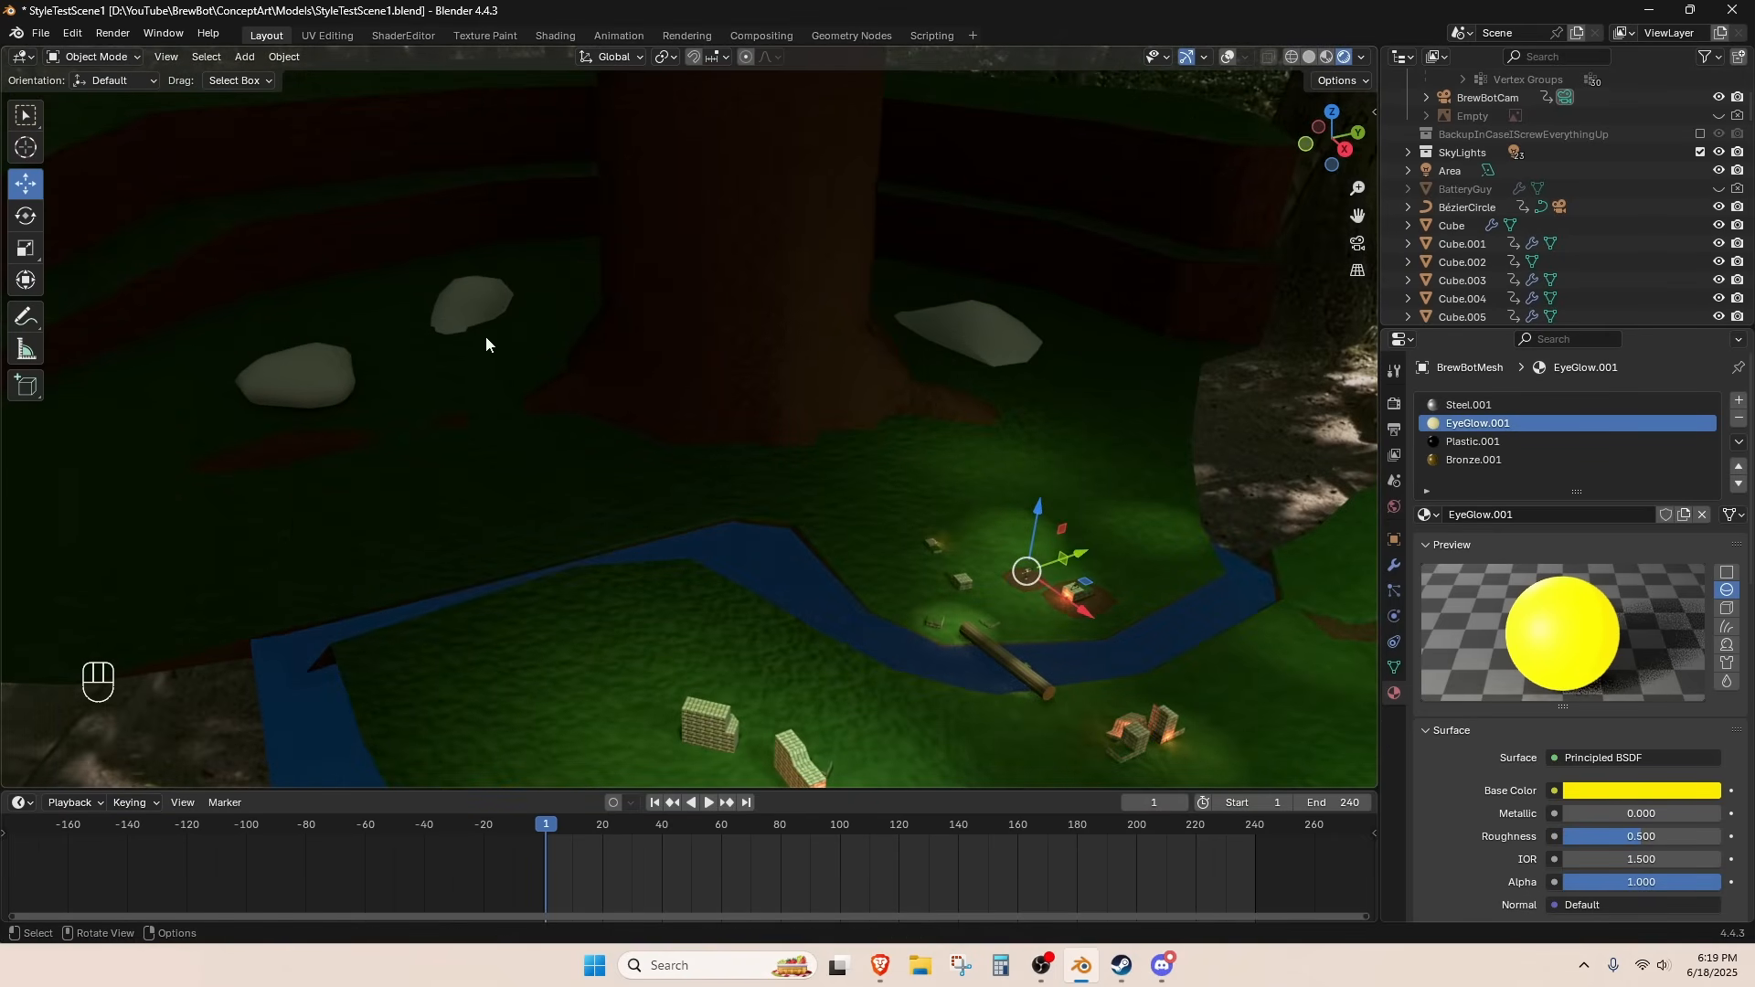
scroll(951, 422, "down", 5)
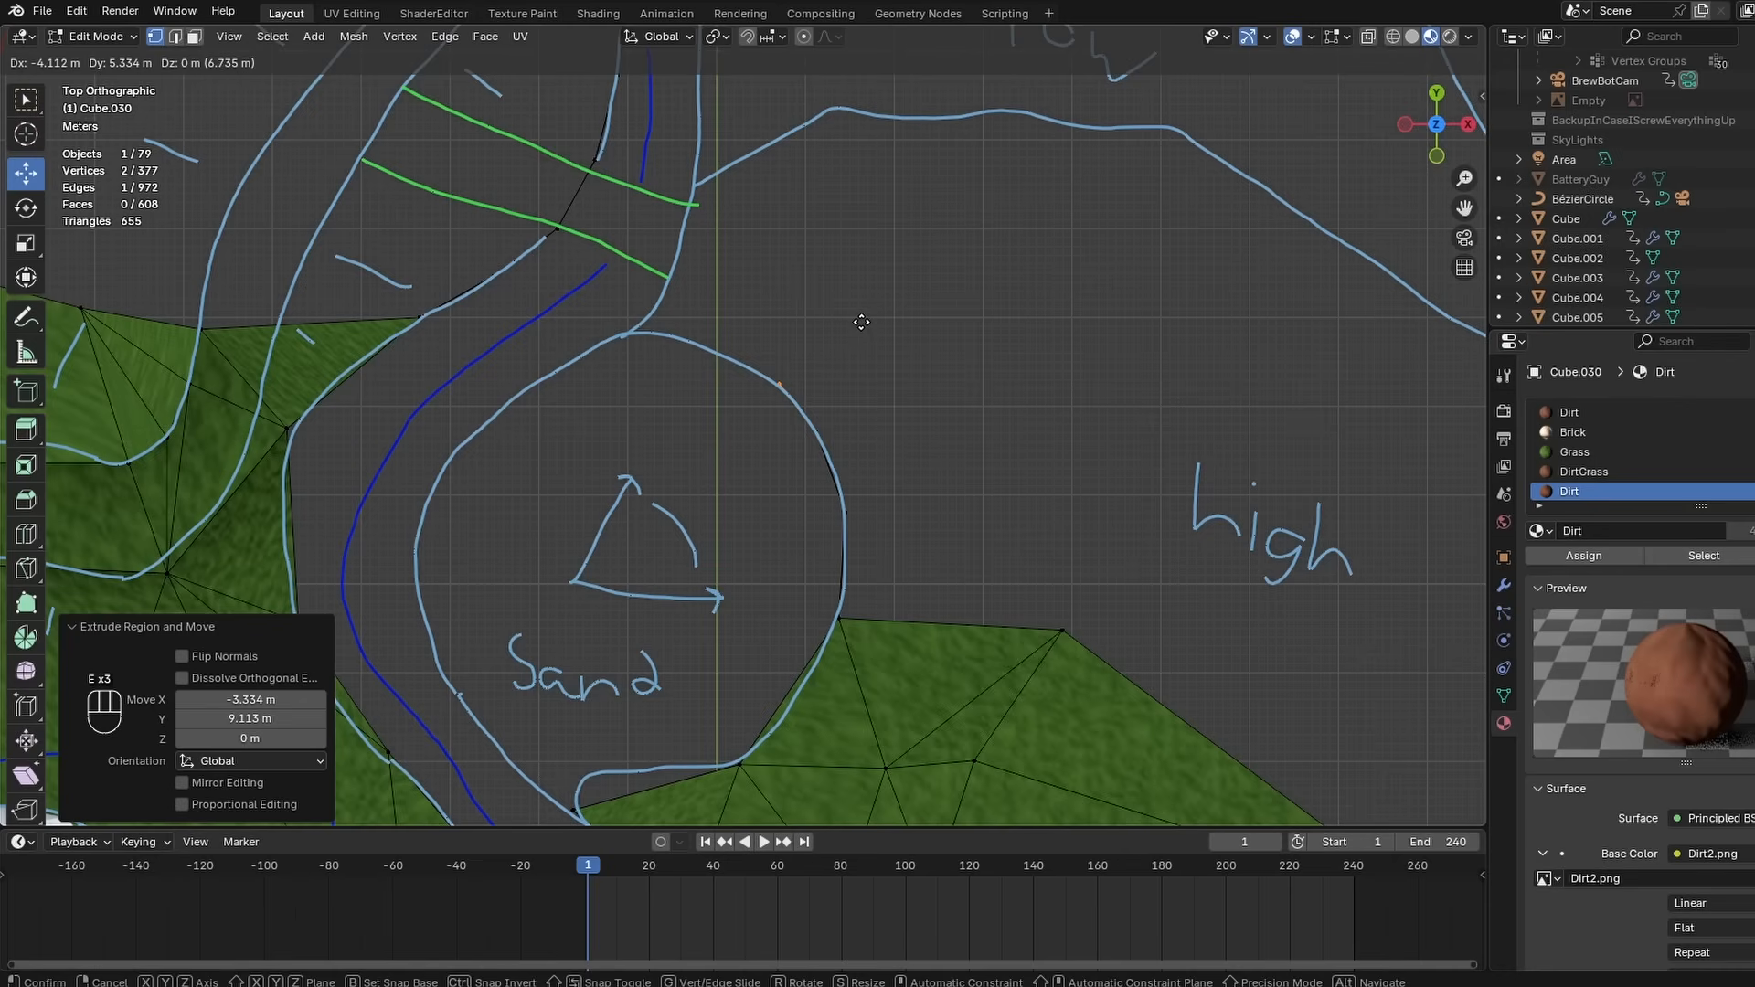
- Extrude the terrain's edge vertices past the "Sand" circle along the border of the "high" area
left_click(772, 380)
key("e")
left_click(784, 289)
key("e")
left_click(709, 265)
key("e")
middle_click(660, 265)
left_click(663, 267)
middle_click_drag(719, 366, 835, 236)
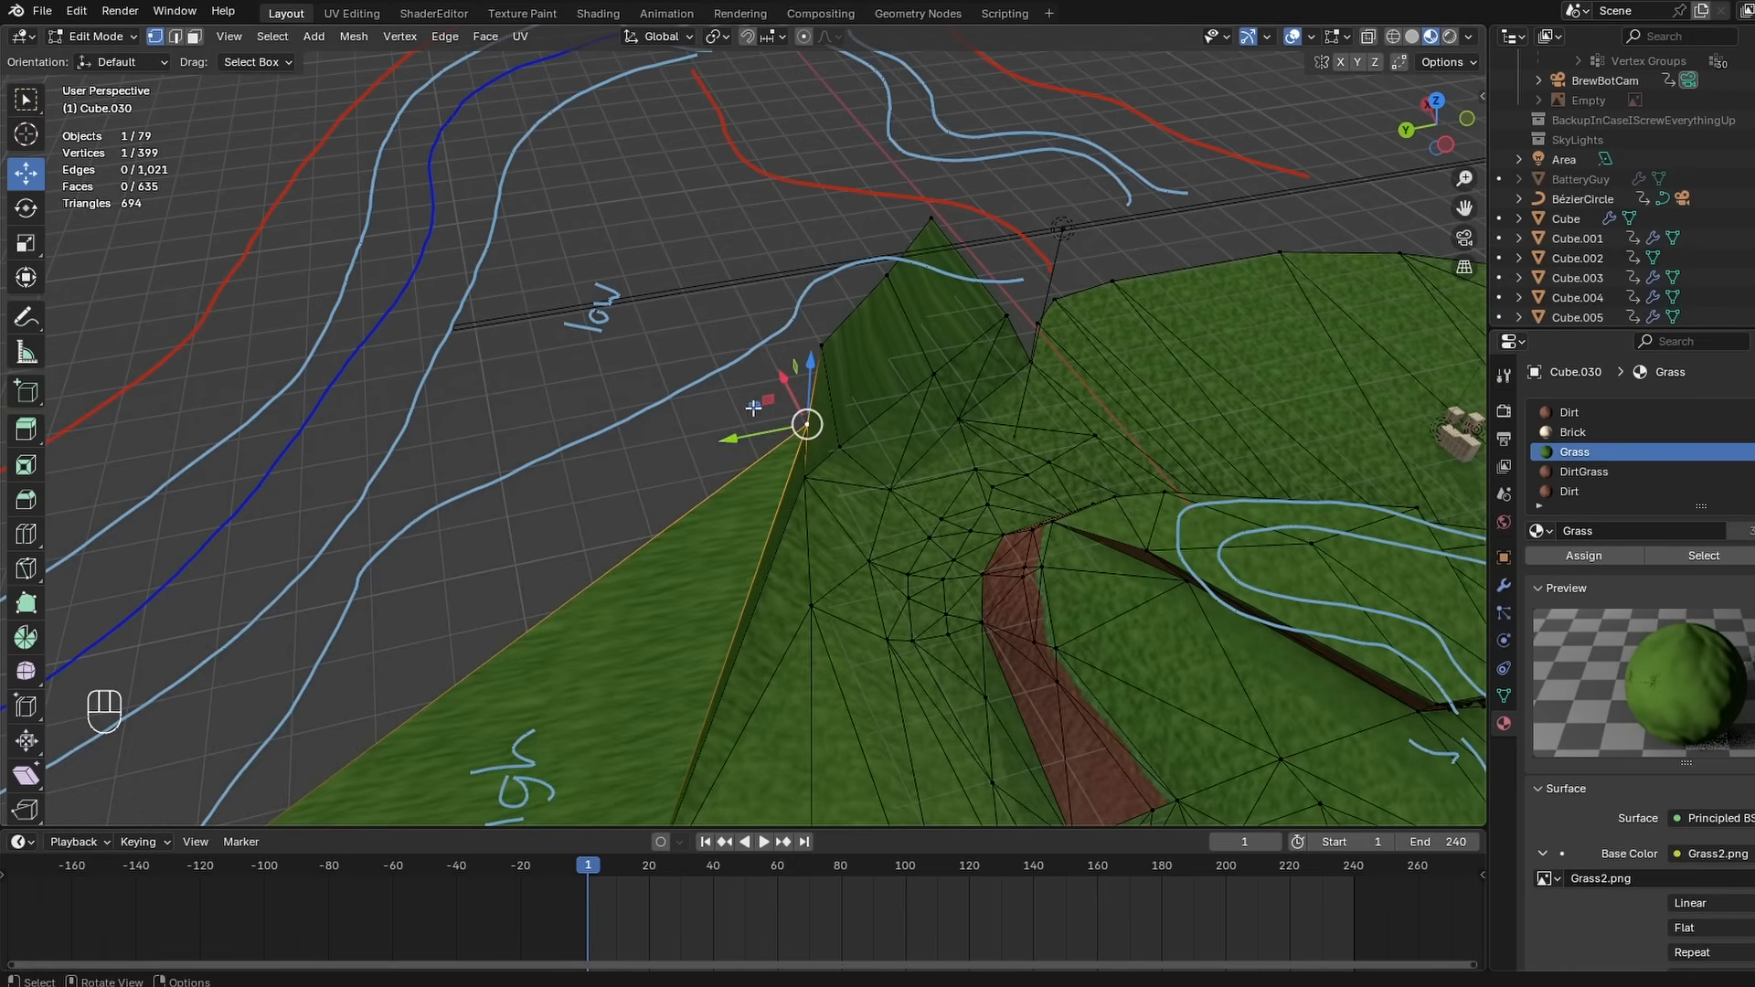
- Move the outer corner vertex of the "high" grass area horizontally toward the light-blue outline
key("g")
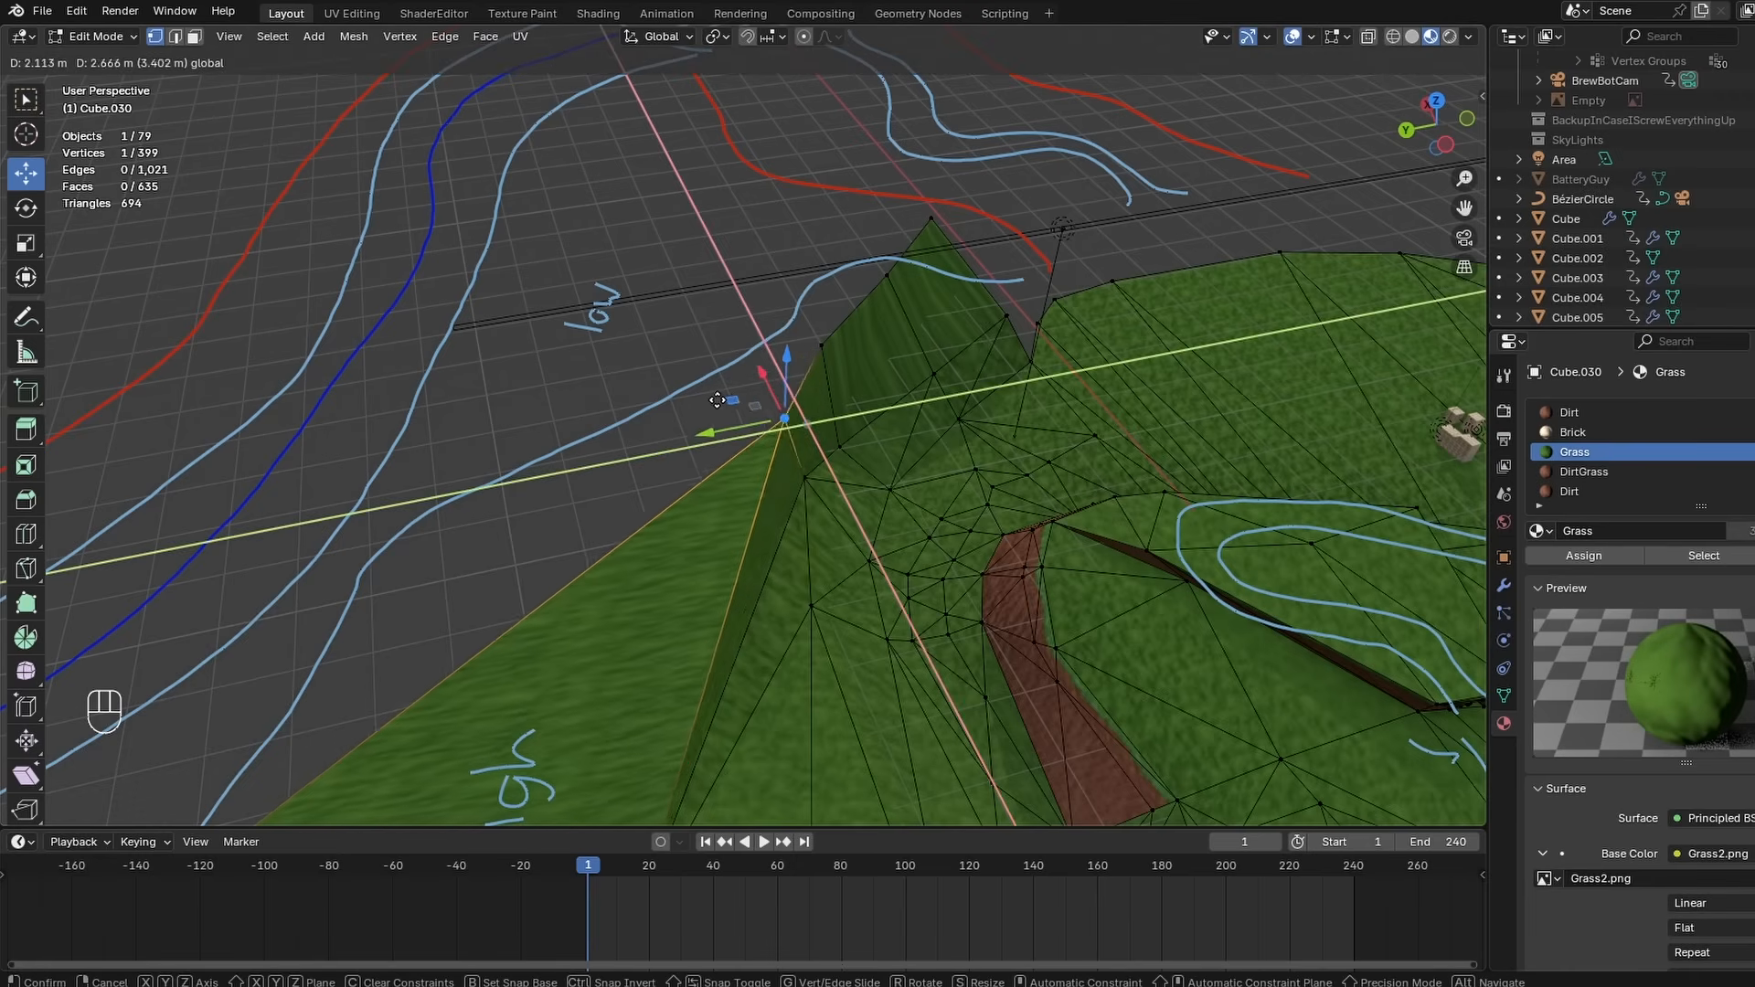
left_click(776, 403)
key("Tab")
middle_click_drag(776, 403, 578, 270)
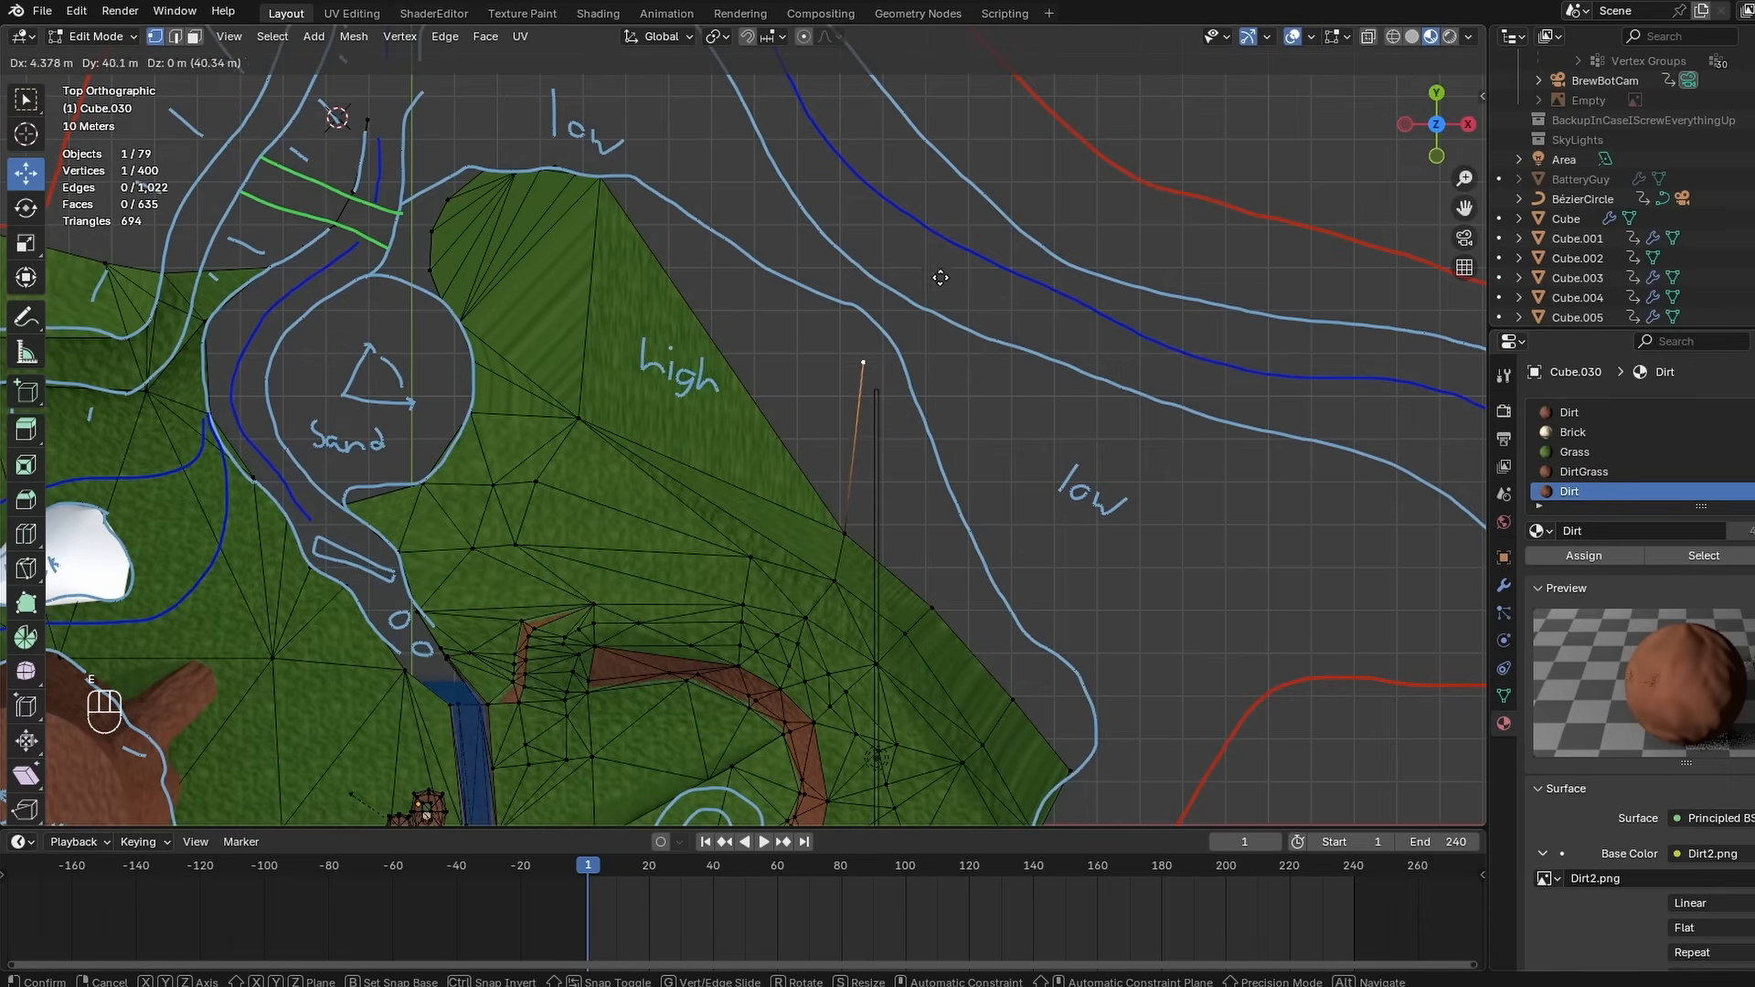
- Extrude a terrain vertex to the bend in the "high" outline, join it to the area's corner vertex and fill the gap
left_click(944, 244)
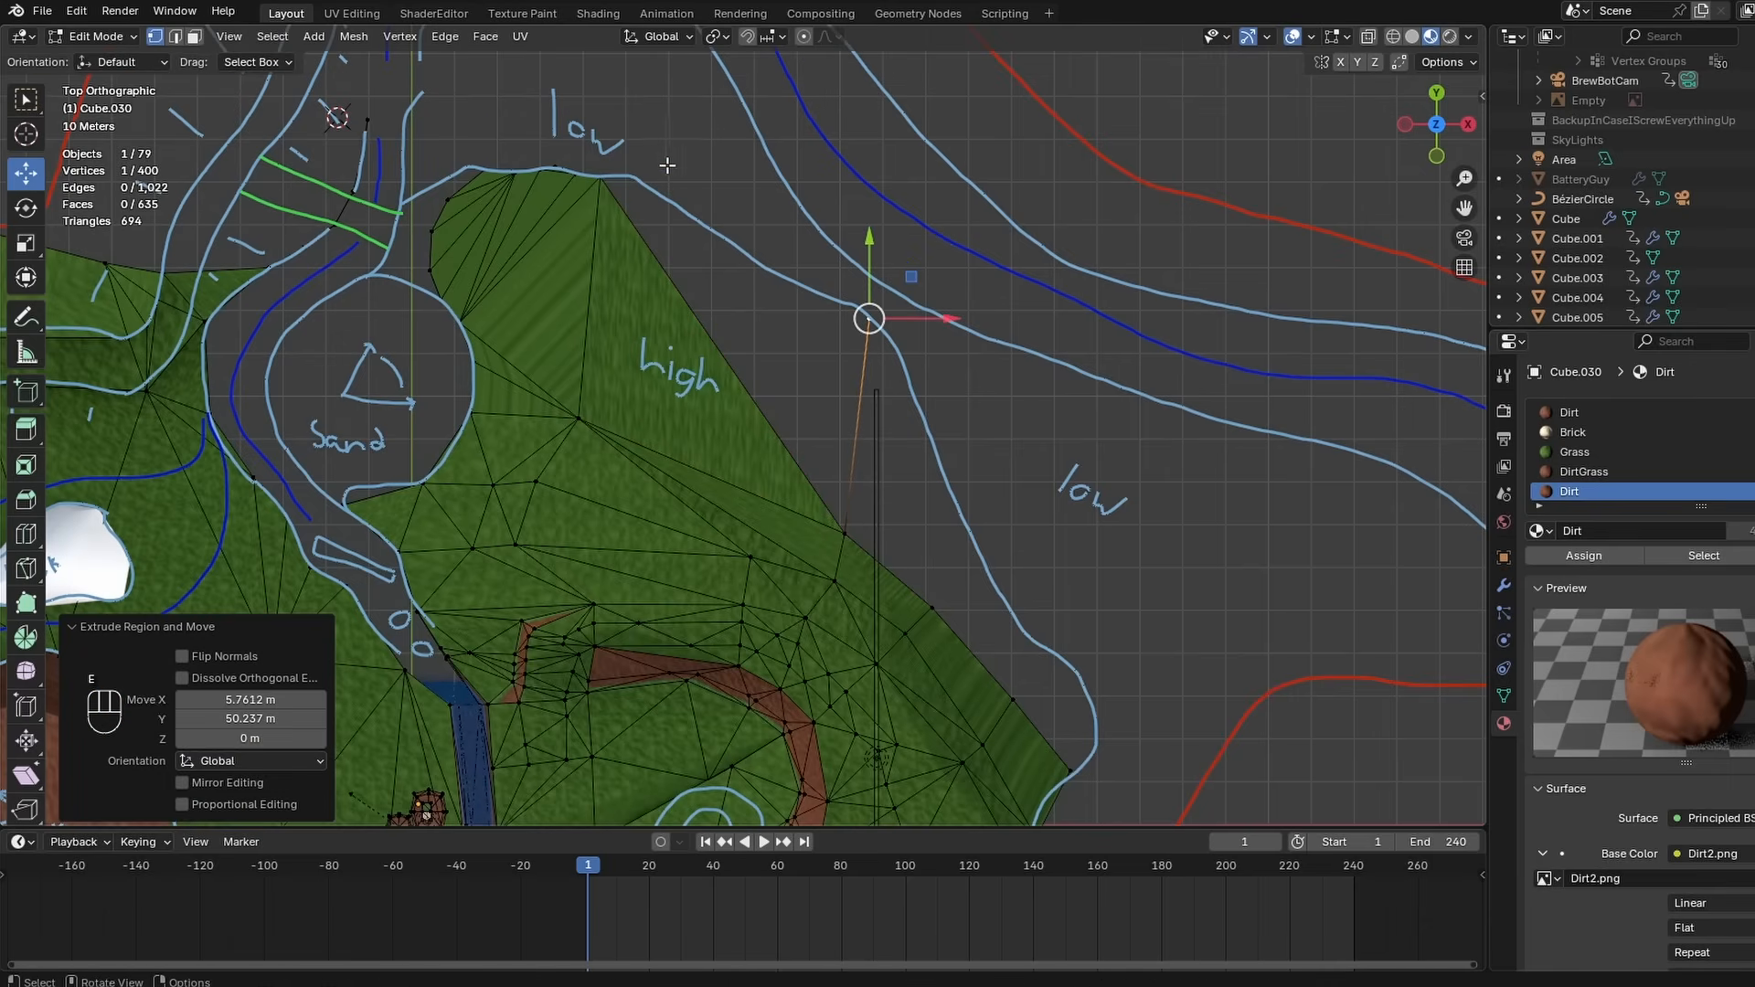
left_click(605, 172, "shift")
left_click(842, 530, "shift")
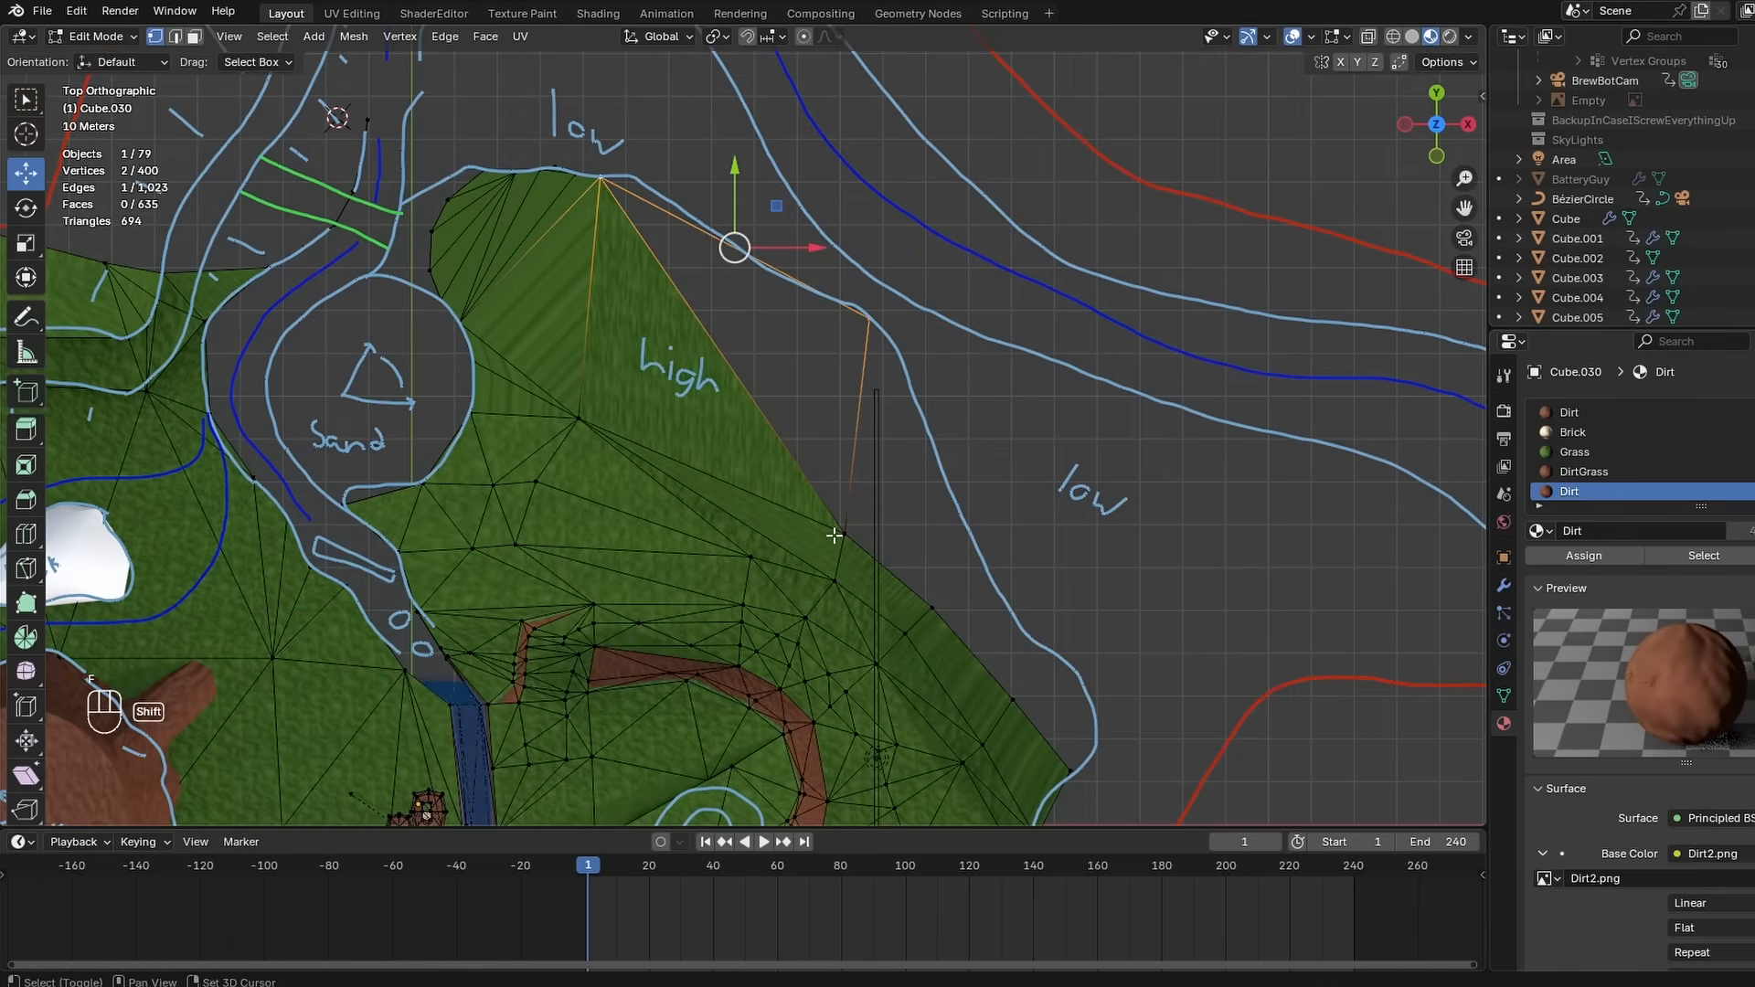
key("f")
key("f")
- Fill the remaining gap between the grass edge and the light-blue outline below the "high" area
middle_click_drag(893, 462, 737, 356, "shift")
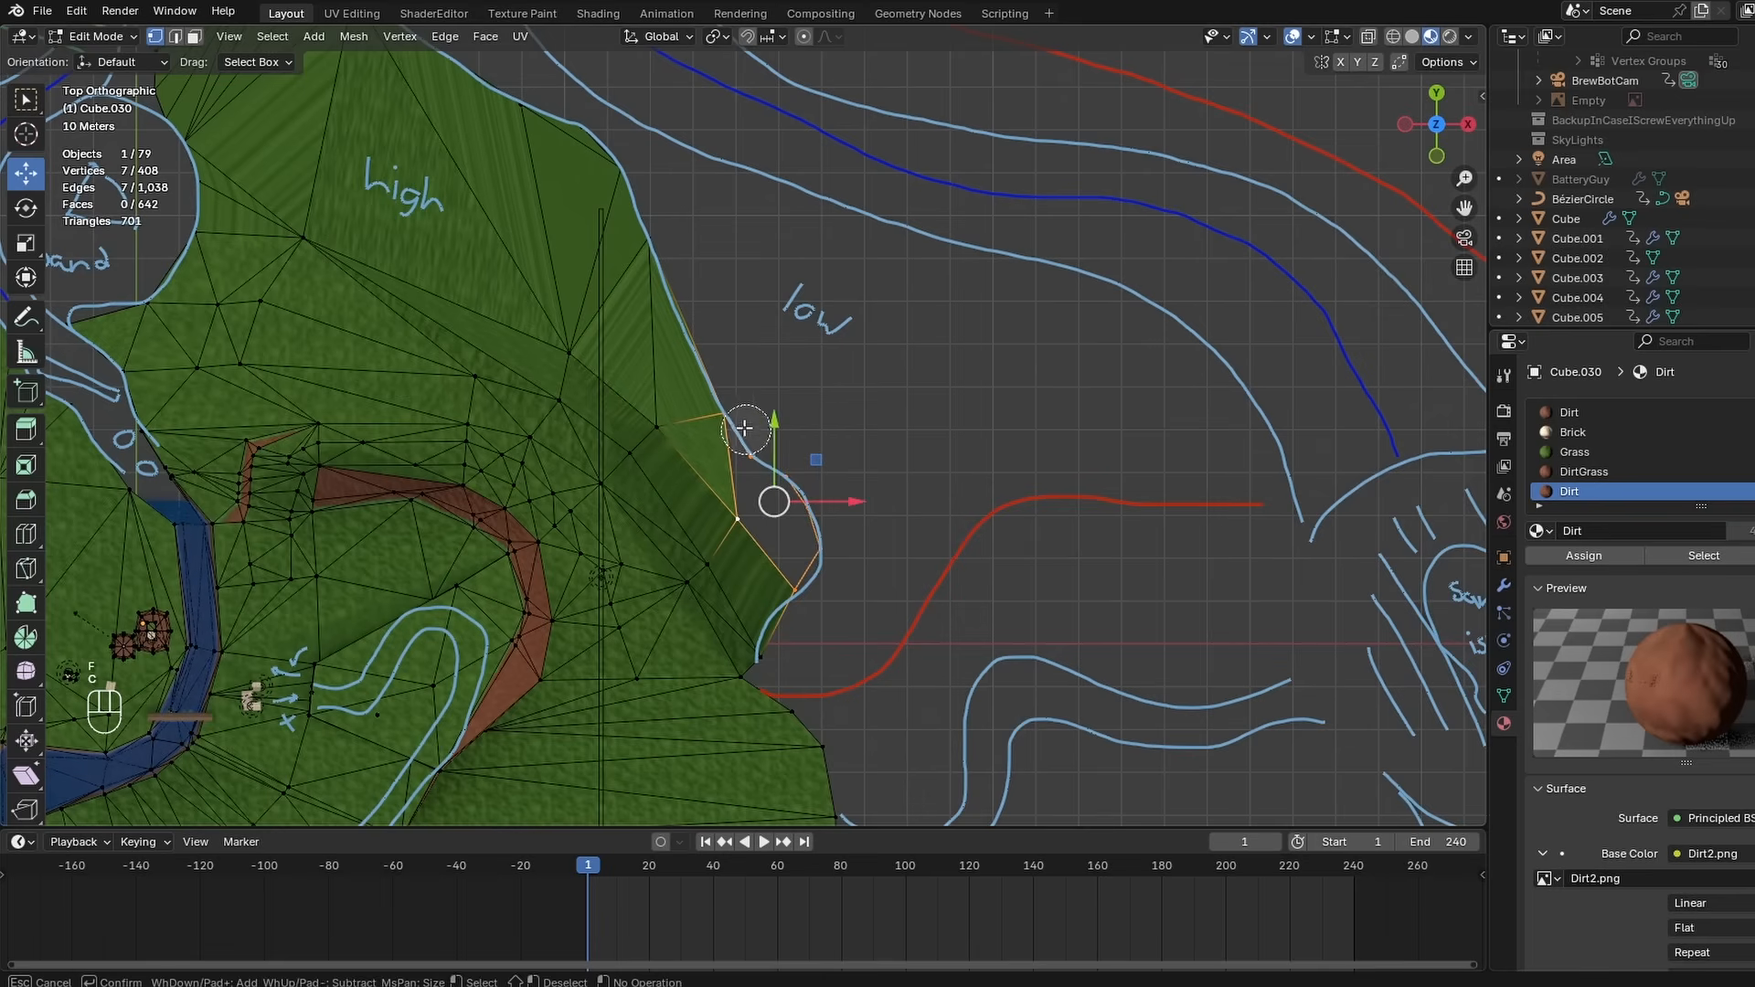
left_click(732, 417, "shift")
key("f")
key("ctrl+f")
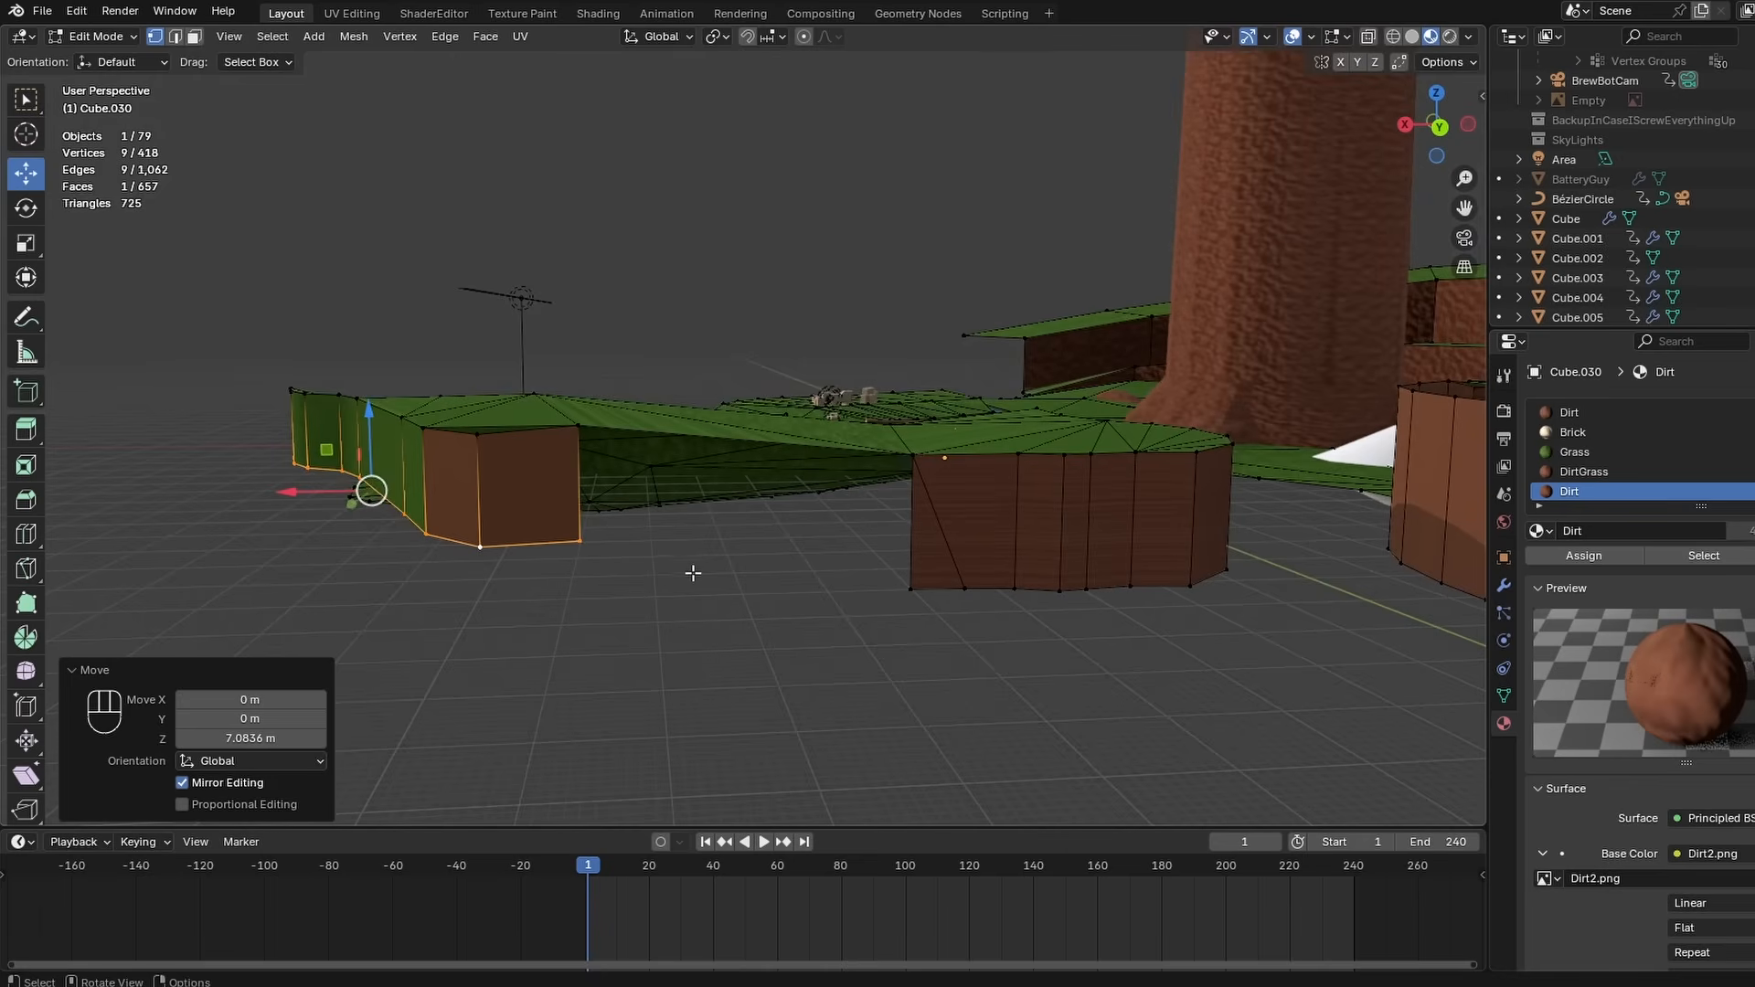
- Close the gap between the two Dirt wall sections by joining their lower corners and filling a face up to the grass edge
left_click(579, 541)
left_click(931, 554, "shift")
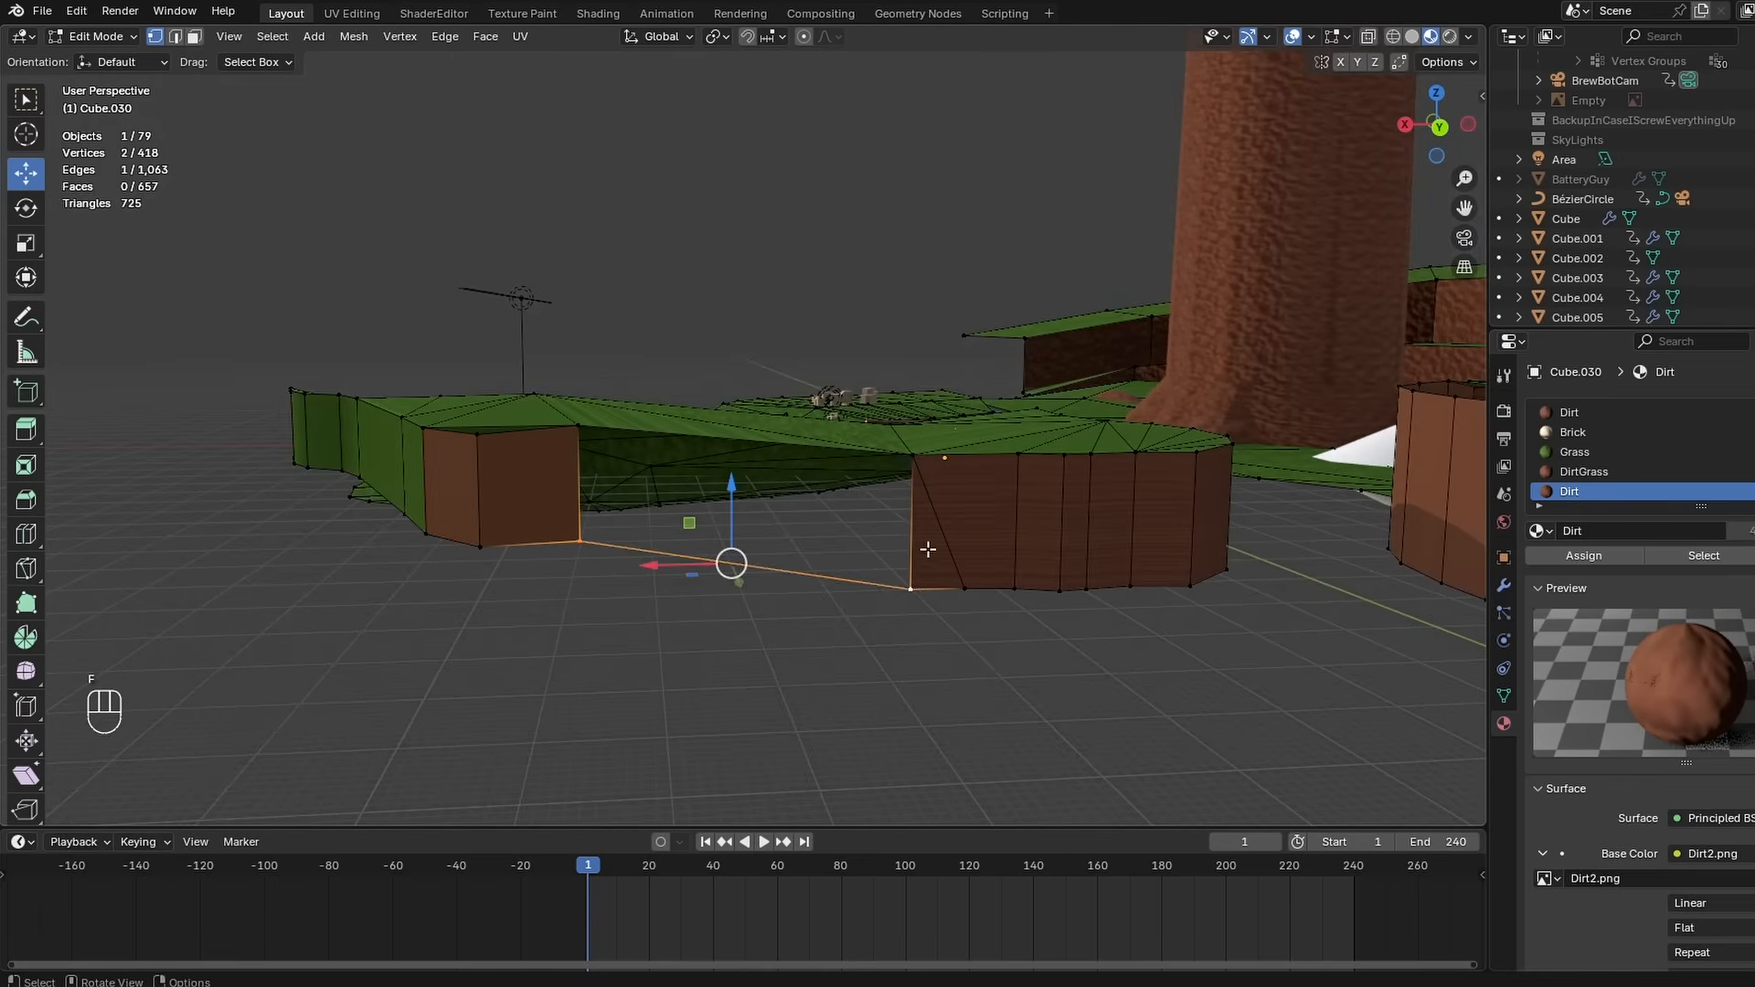
key("f")
left_click(1026, 425, "shift")
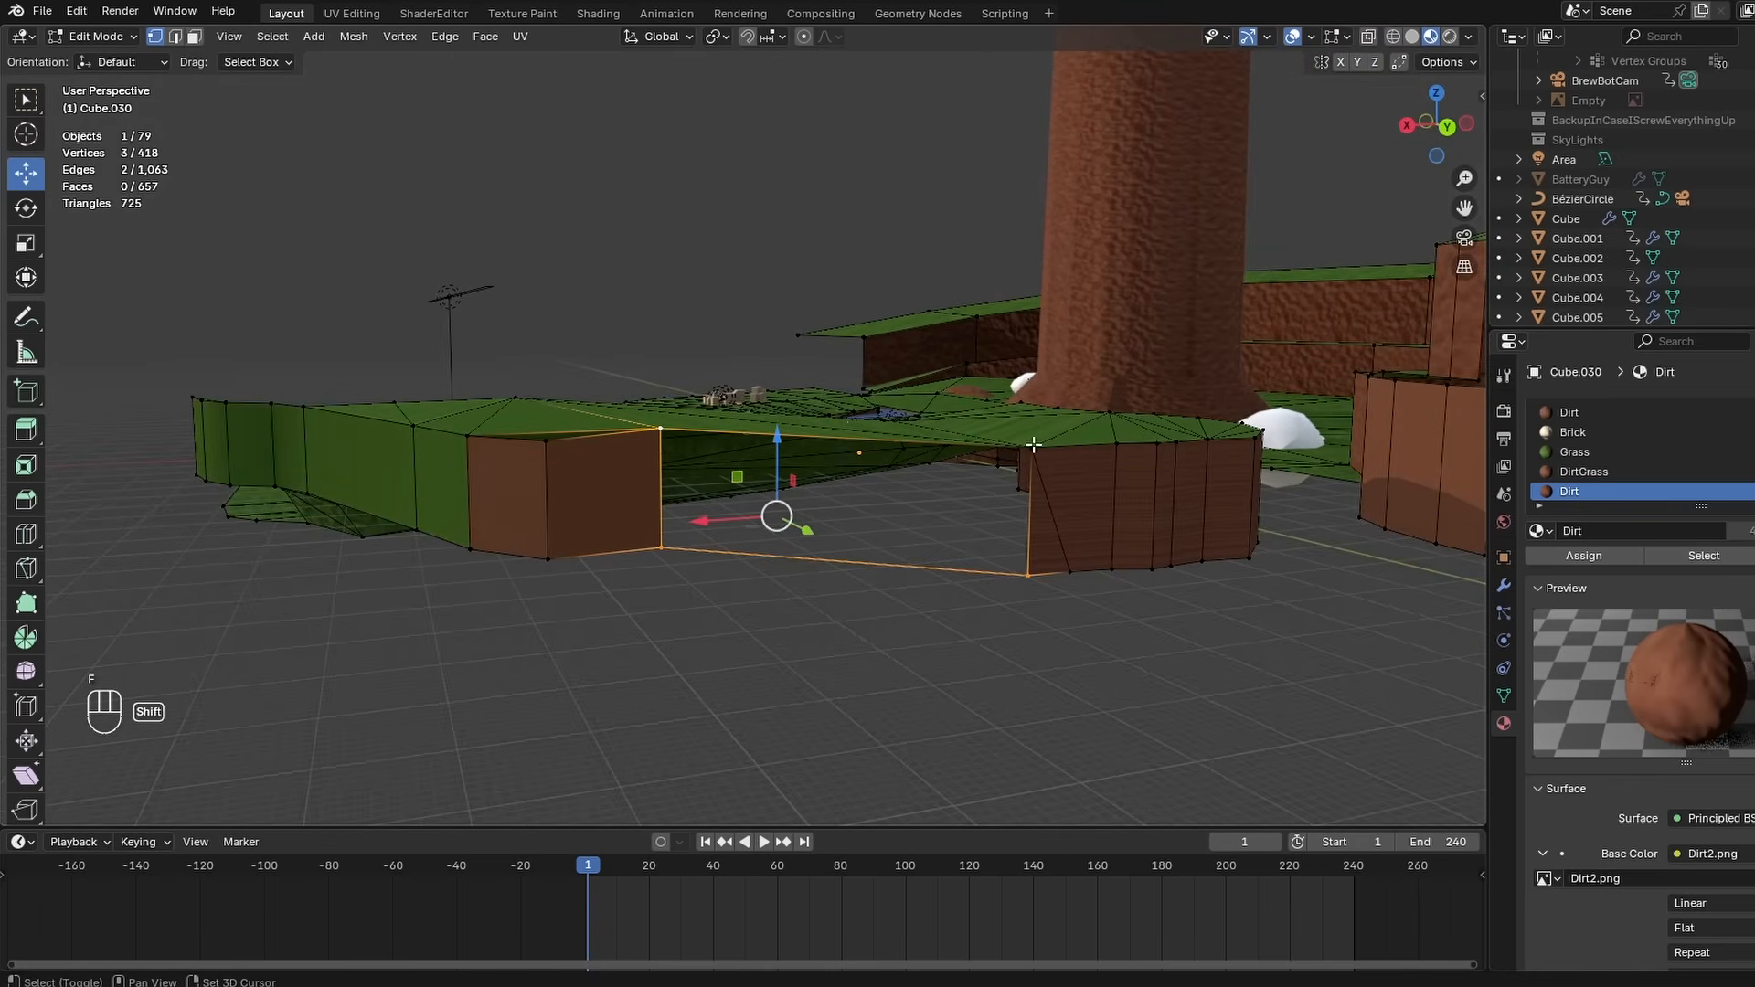
key("f")
key("f")
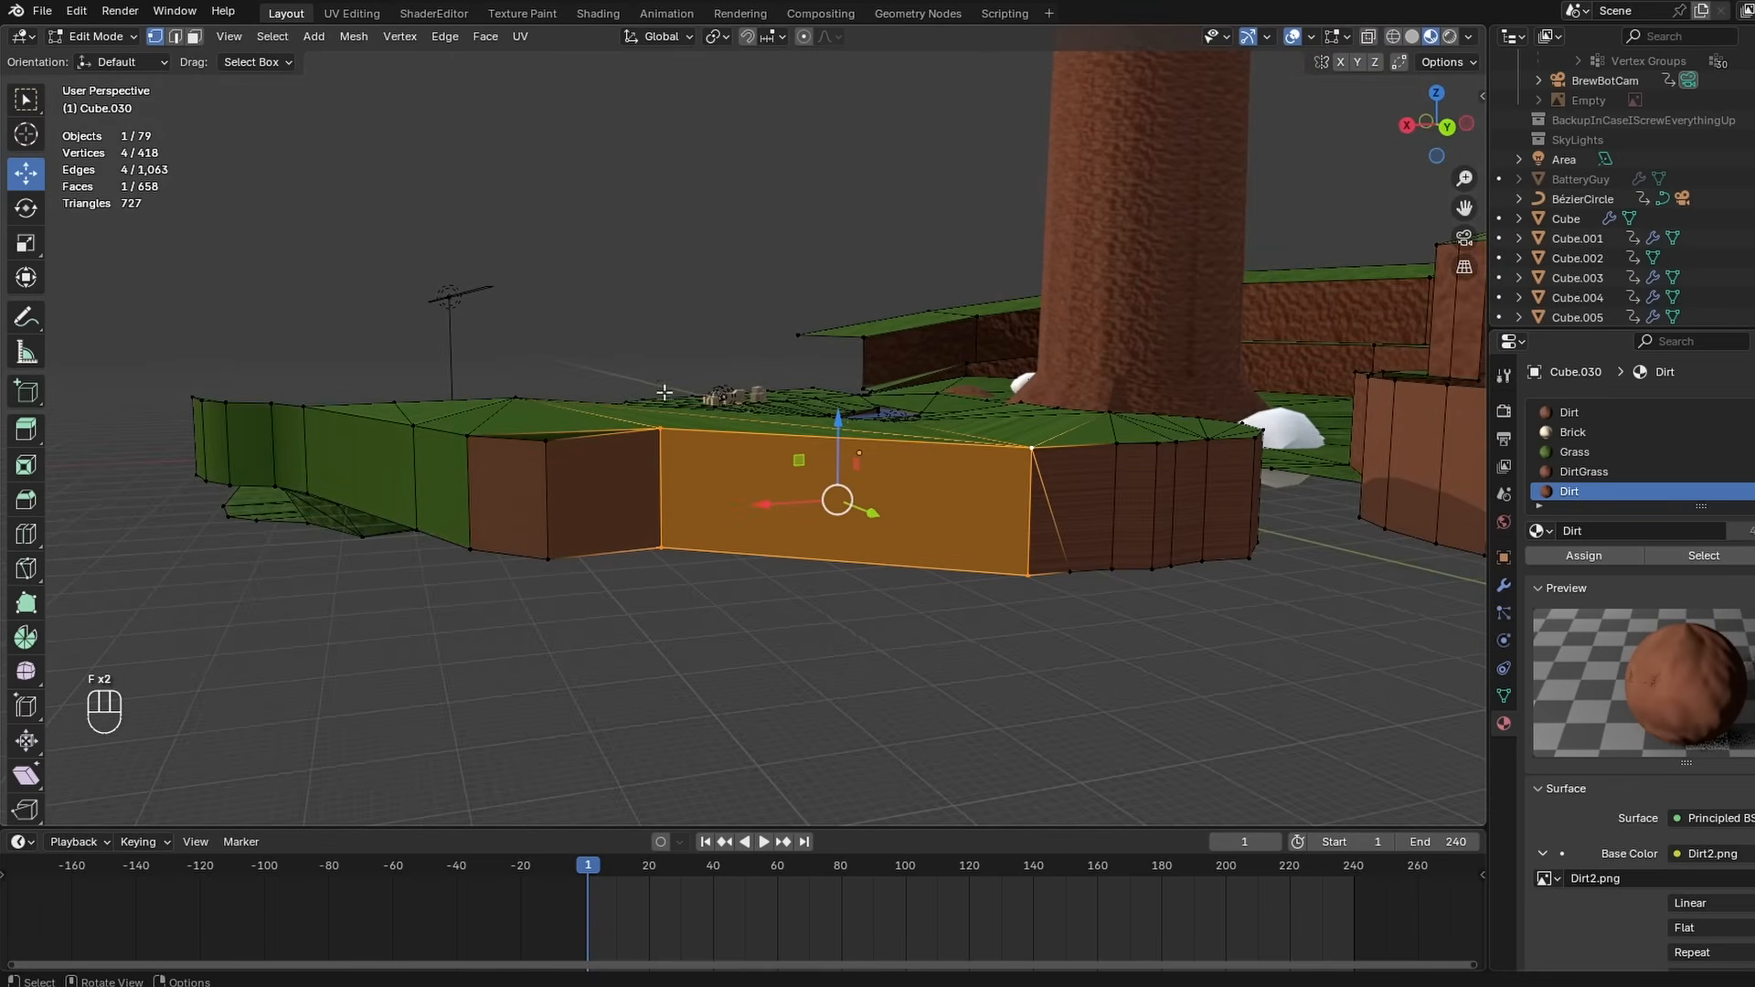
- Triangulate all faces of the terrain mesh and clear the selection
key("a")
key("ctrl+f")
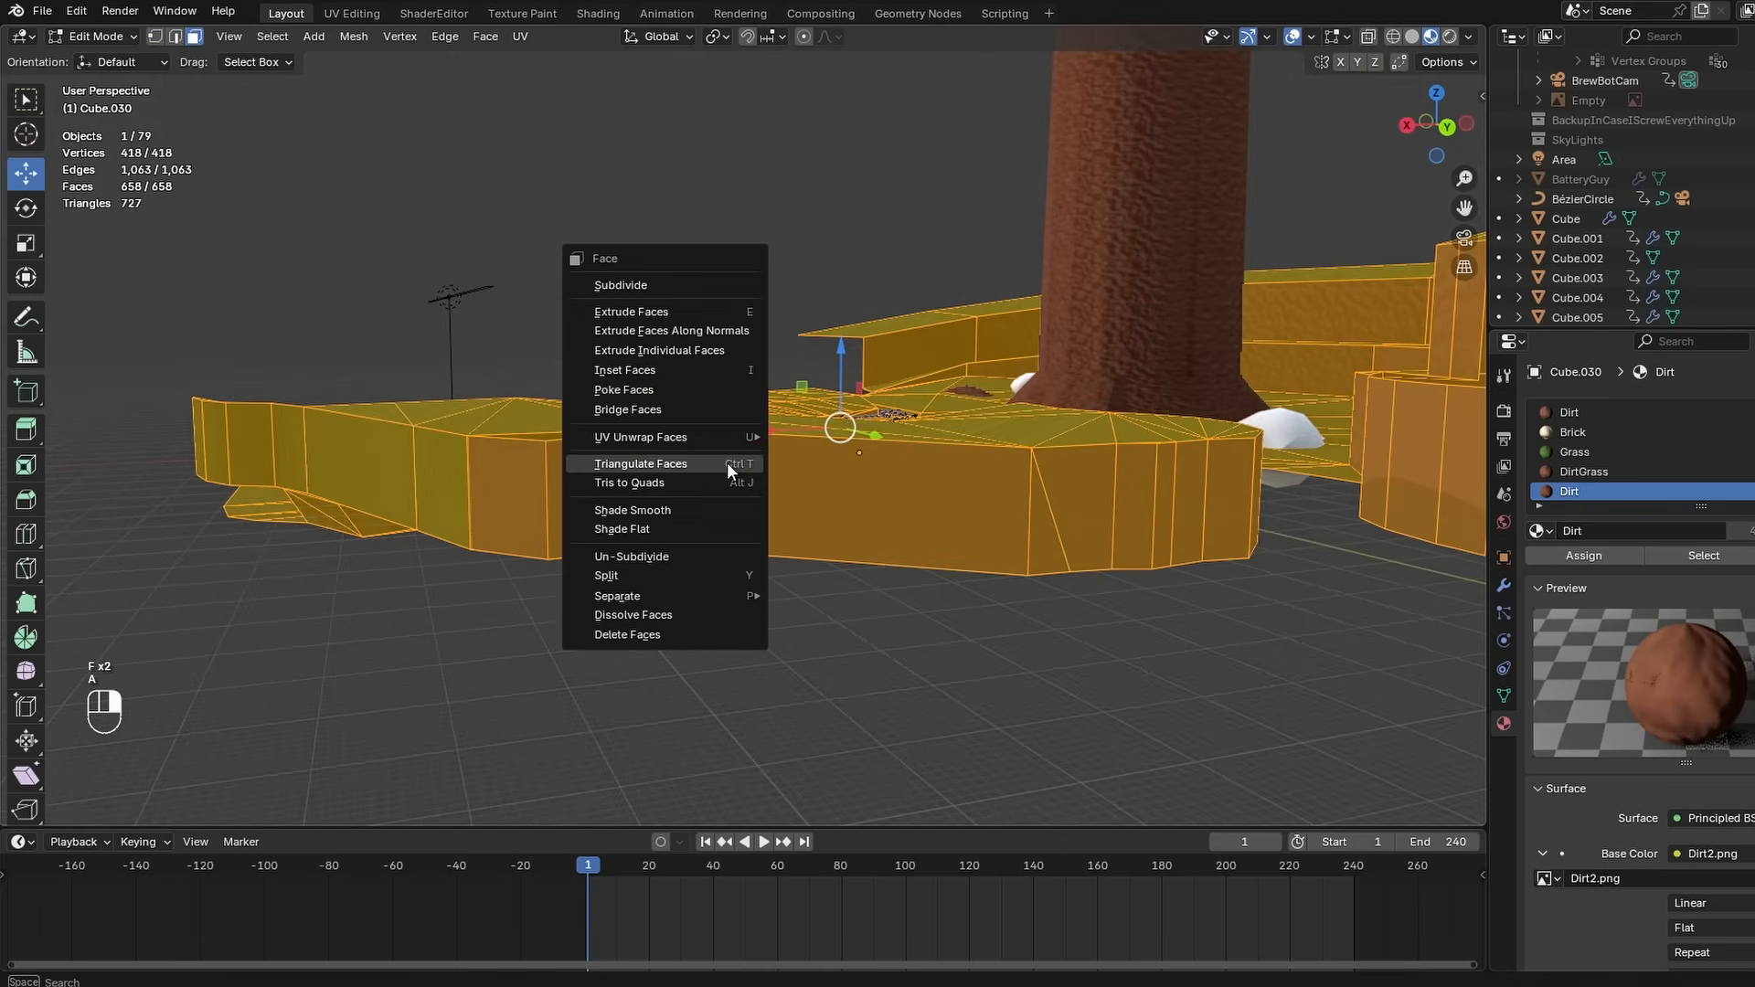
left_click(727, 464)
key("alt+a")
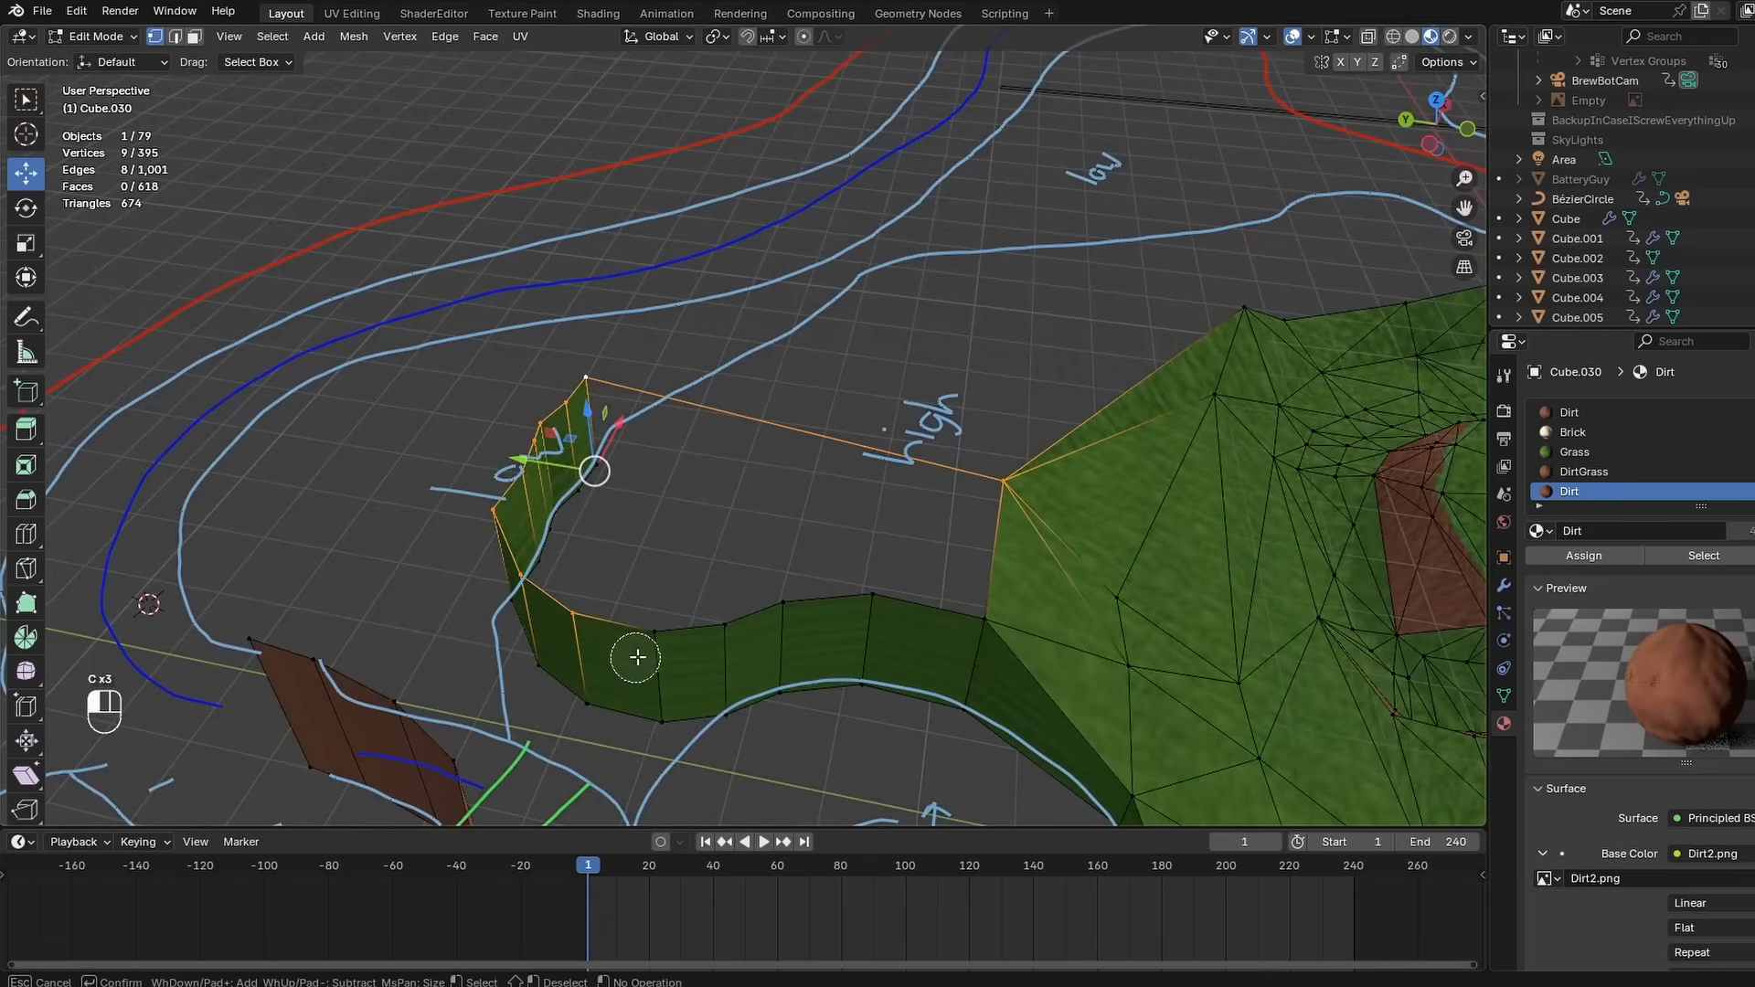
- Fill the top of the "high" area between the curved wall's upper rim and the grass edge, and triangulate the new face
mouse_move(635, 657)
left_mouse_down()
mouse_move(870, 581)
mouse_move(984, 600)
left_mouse_up()
right_click(984, 600)
key("f")
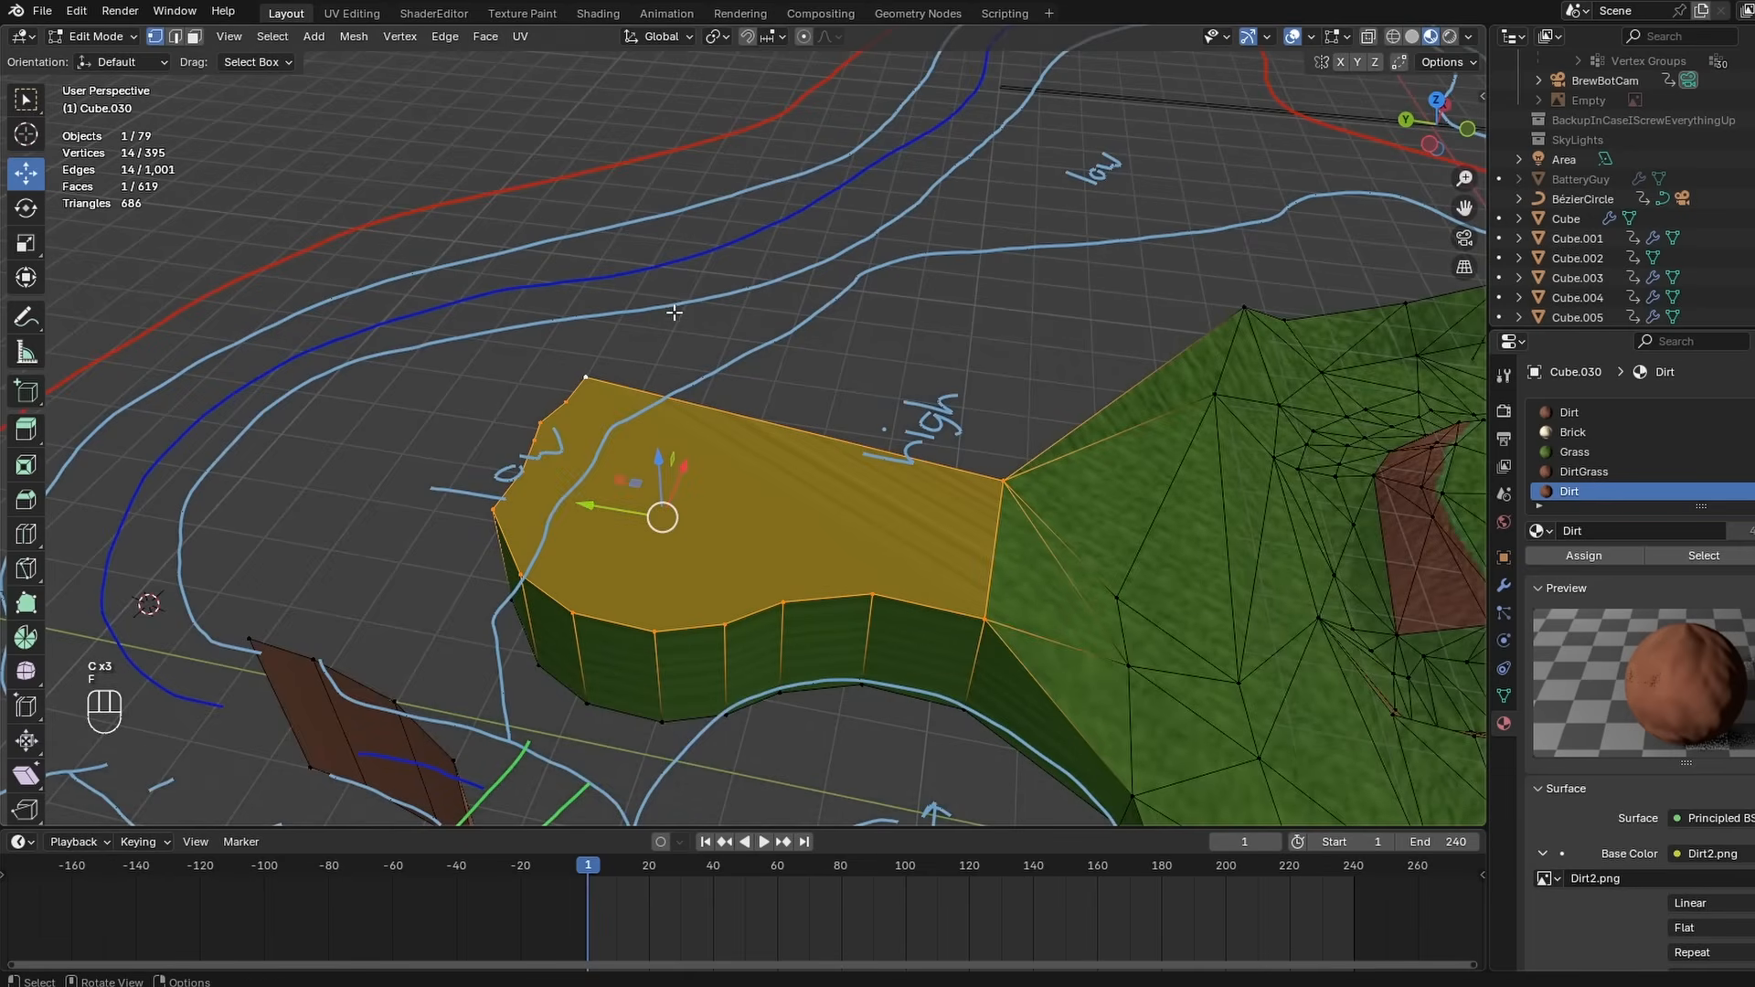
left_click(194, 36)
key("ctrl+f")
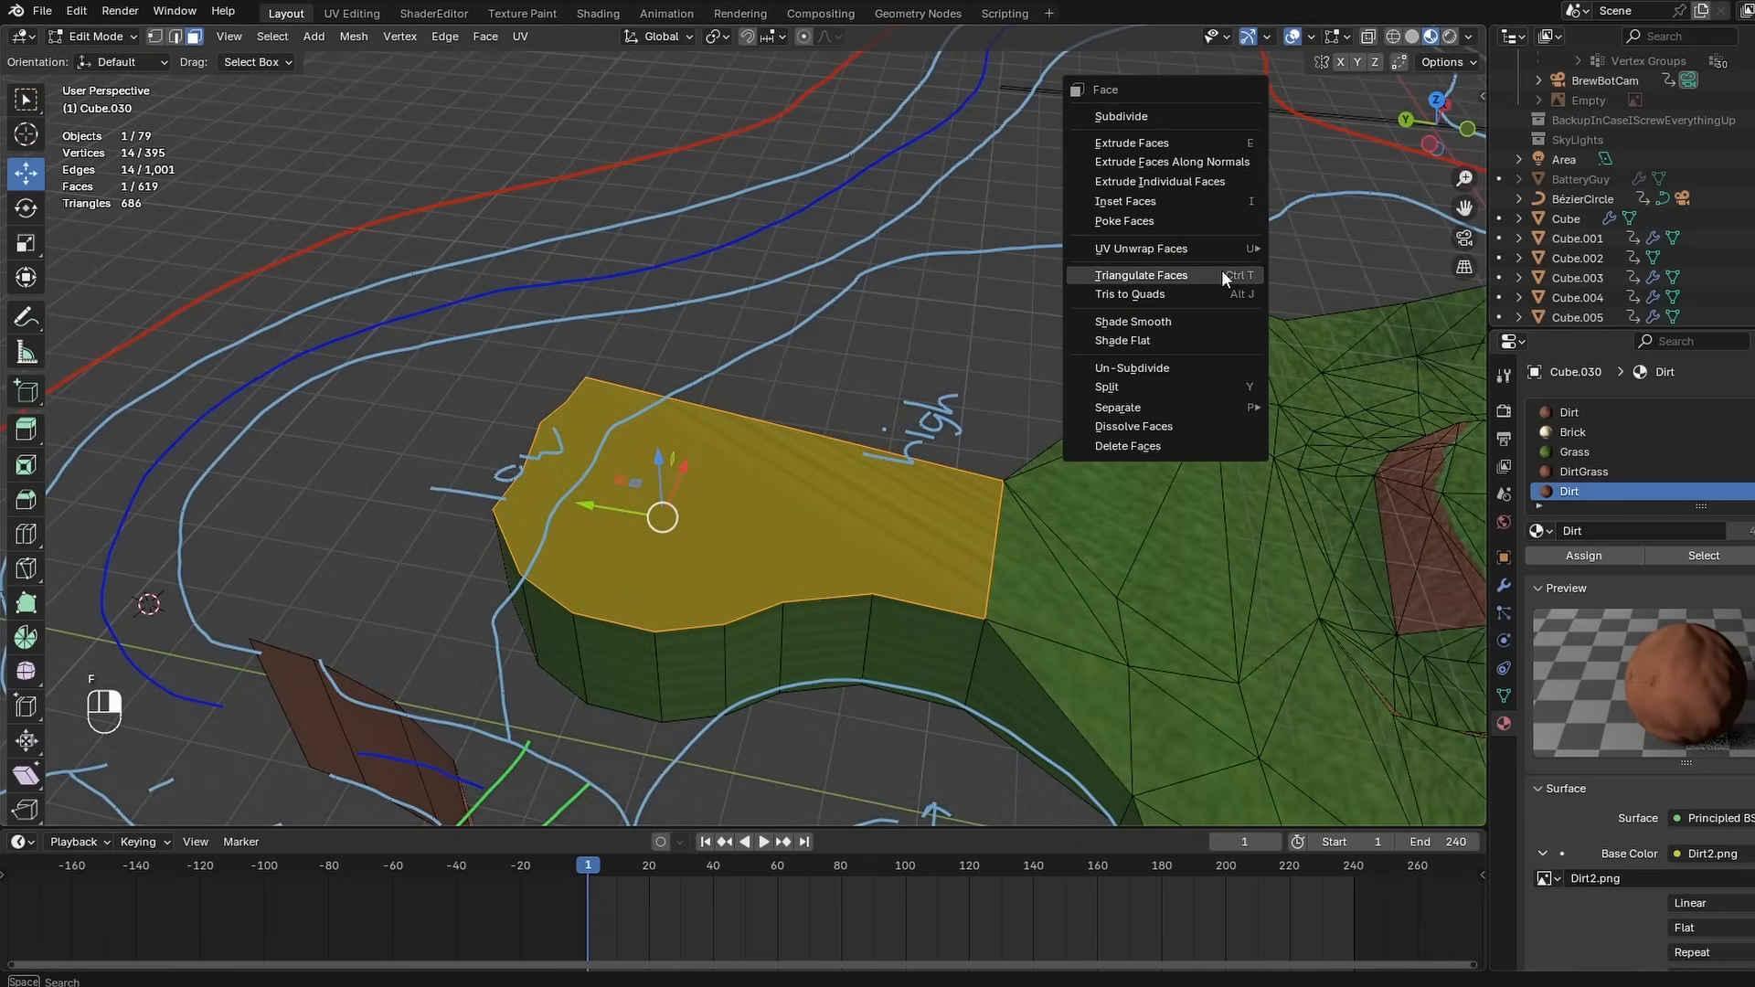
left_click(1204, 271)
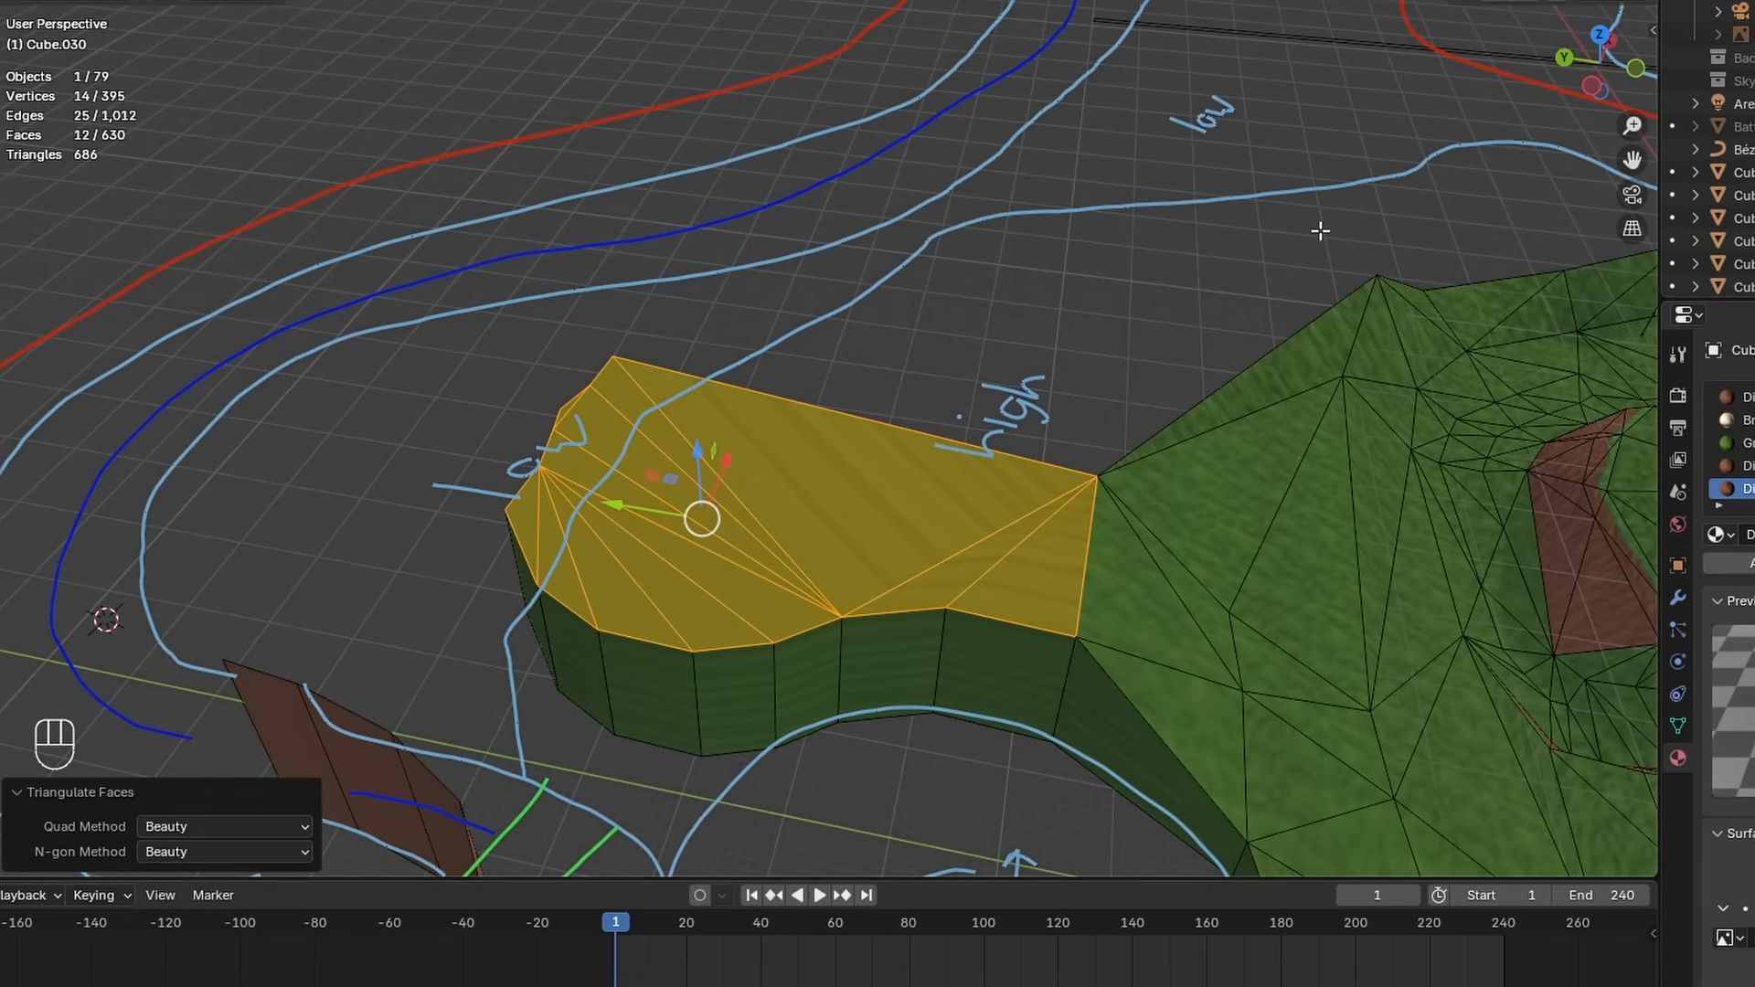
key("Tab")
middle_click_drag(754, 375, 681, 404)
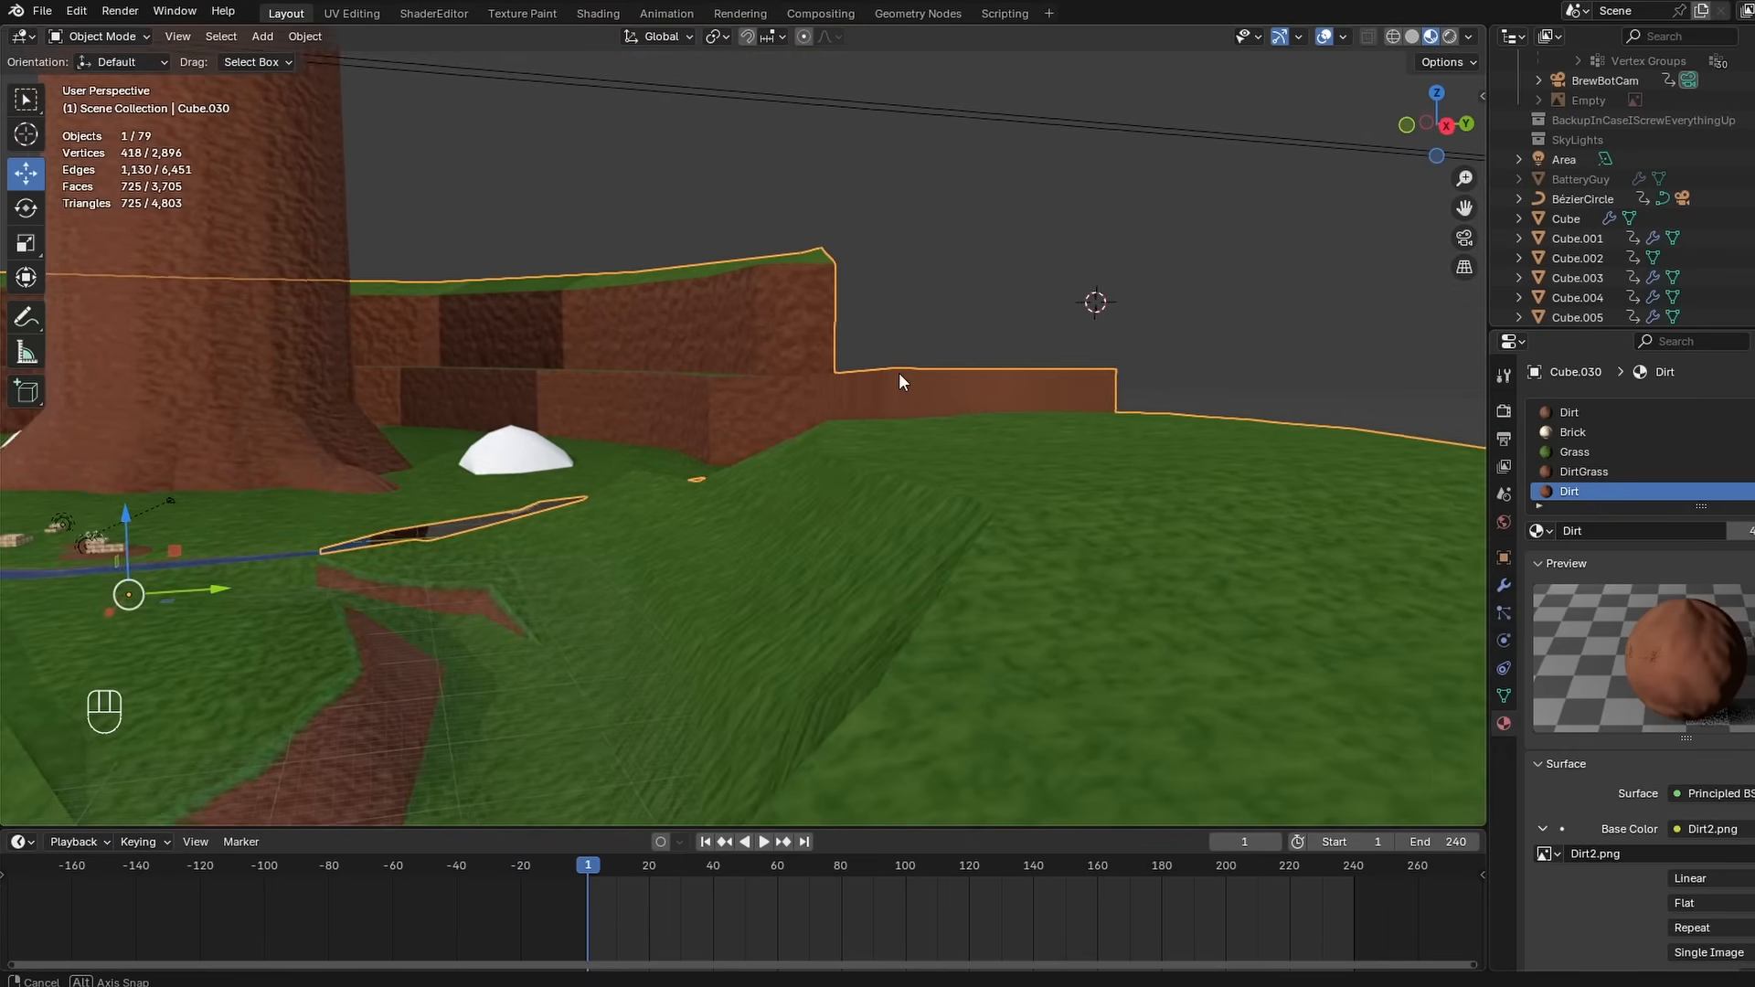
middle_click_drag(681, 404, 859, 530, "shift")
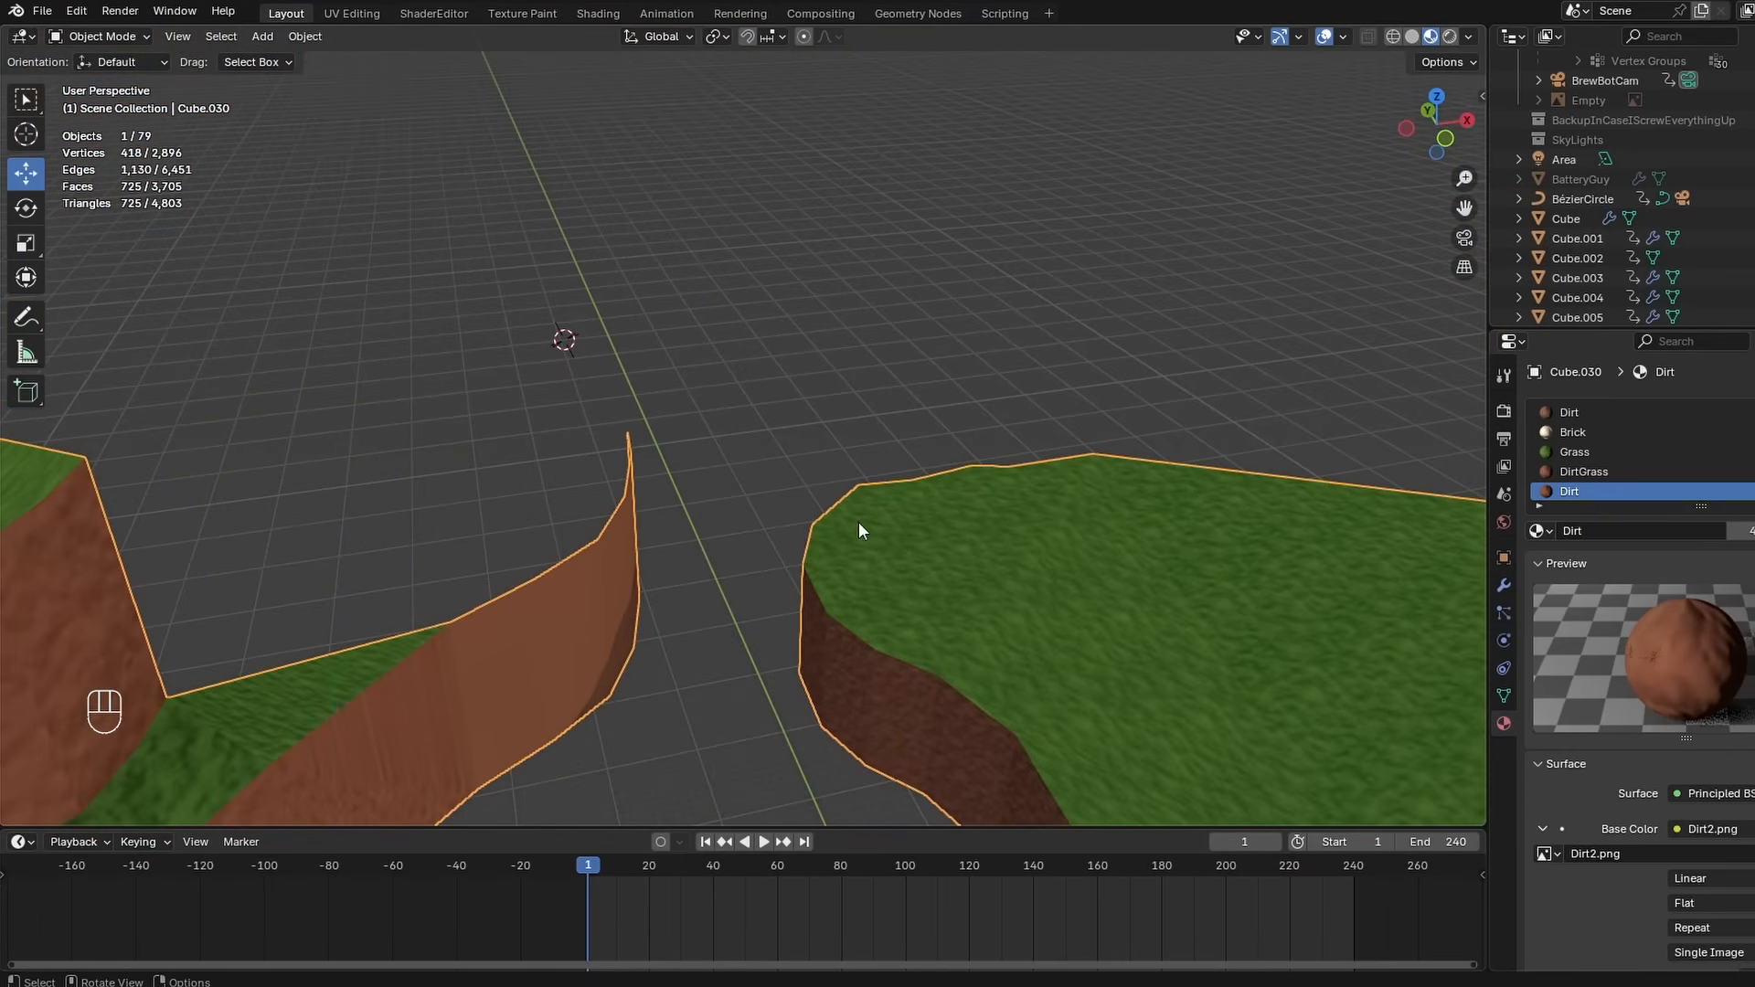
mouse_move(505, 490)
middle_mouse_down()
mouse_move(842, 372)
mouse_move(807, 321)
mouse_move(728, 287)
mouse_move(760, 309)
mouse_move(825, 304)
middle_mouse_up()
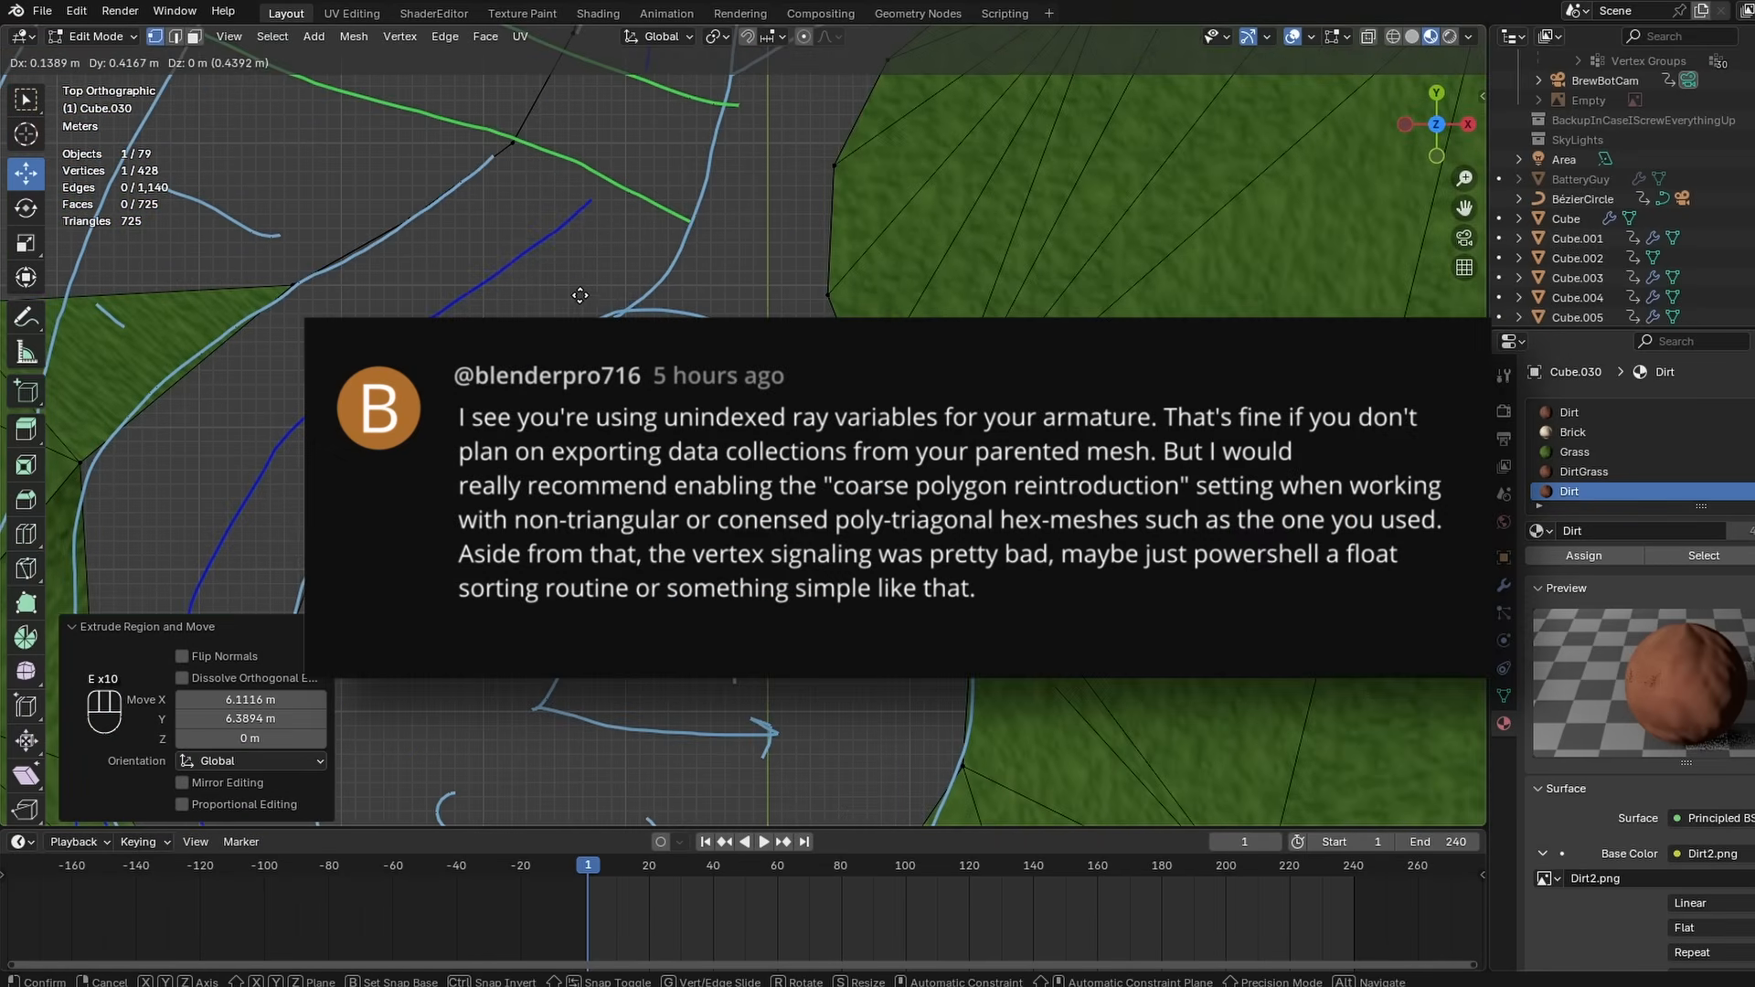
- Extrude the vertex chain farther along the light-blue outline beside the grass edge
left_click(722, 207)
key("e")
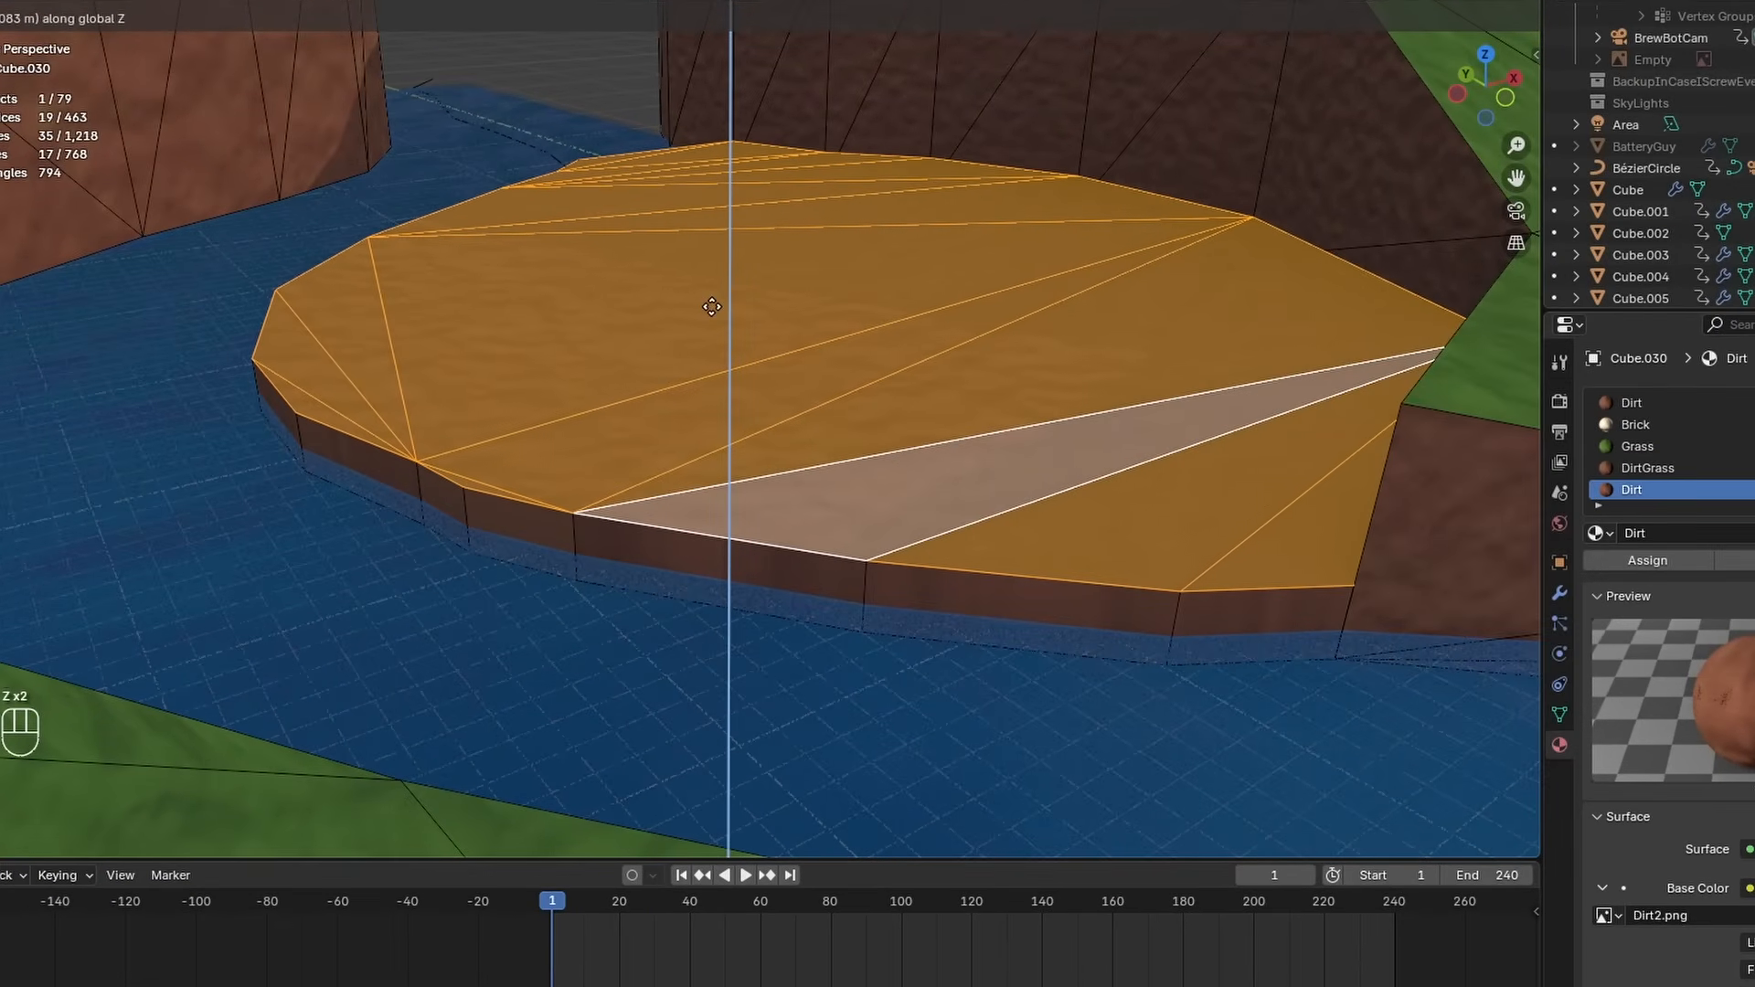
- Adjust the height of the curved dirt bank's top faces along Z and scale them beside the water
left_click(711, 307)
key("Tab")
middle_click_drag(793, 316, 726, 282)
key("Tab")
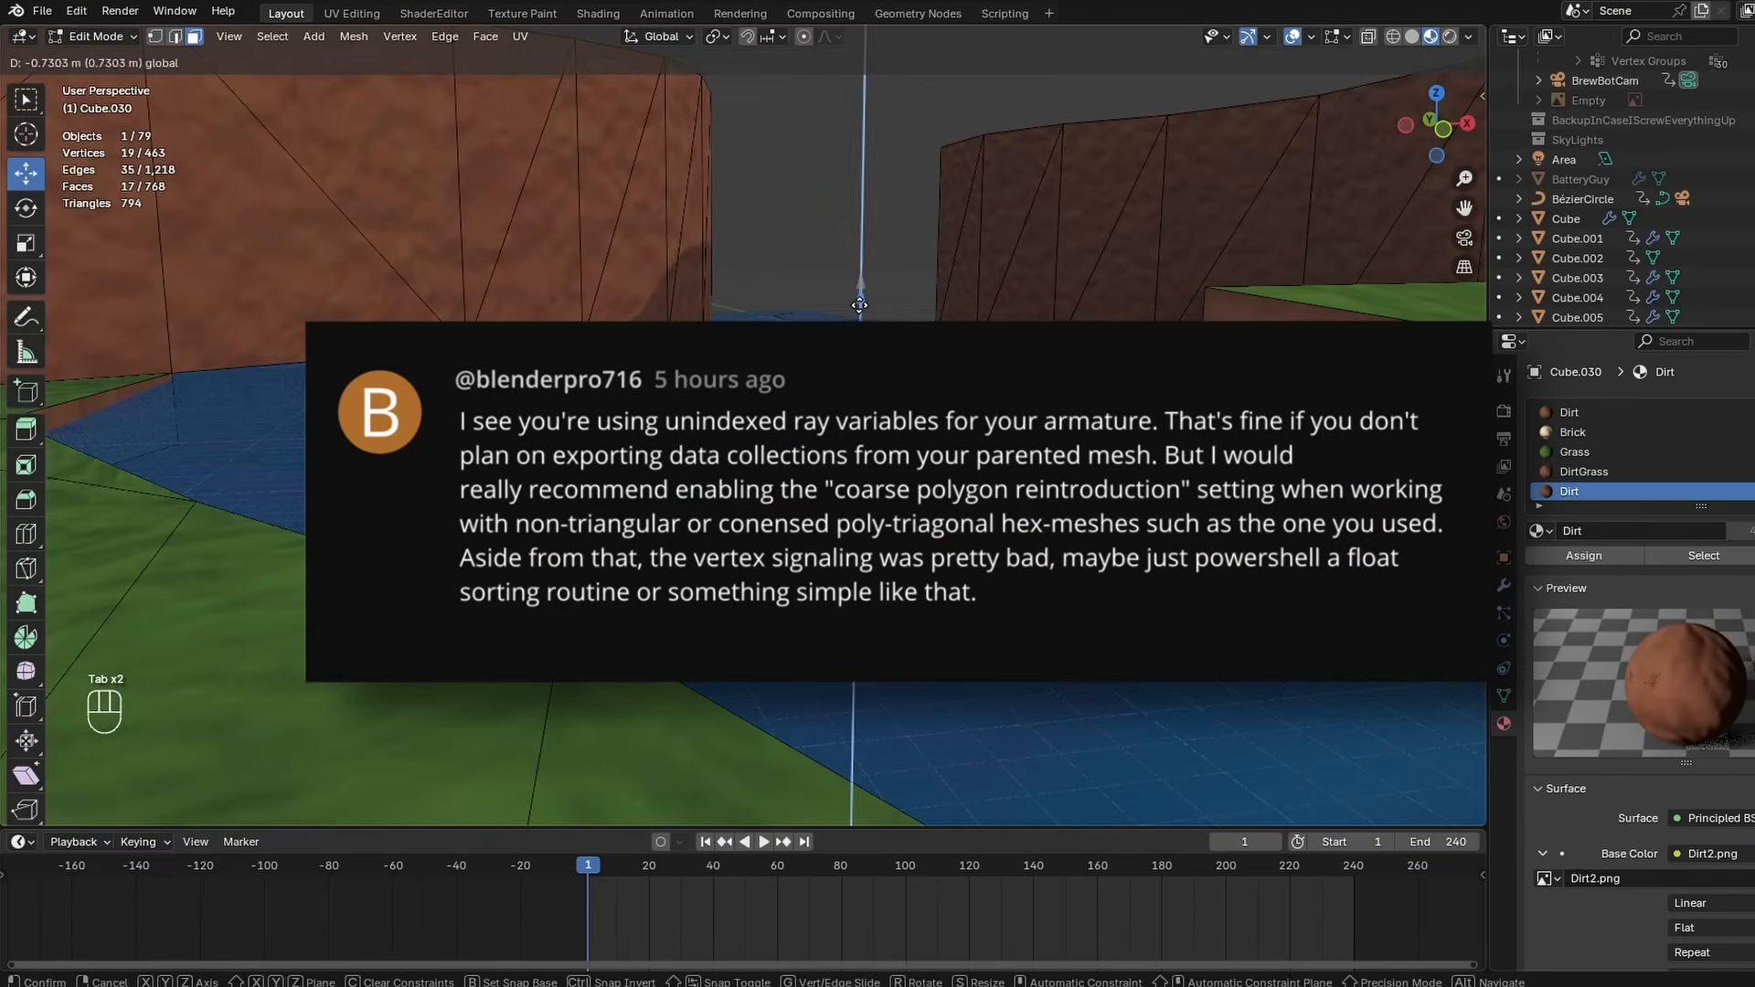
key("s")
key("Return")
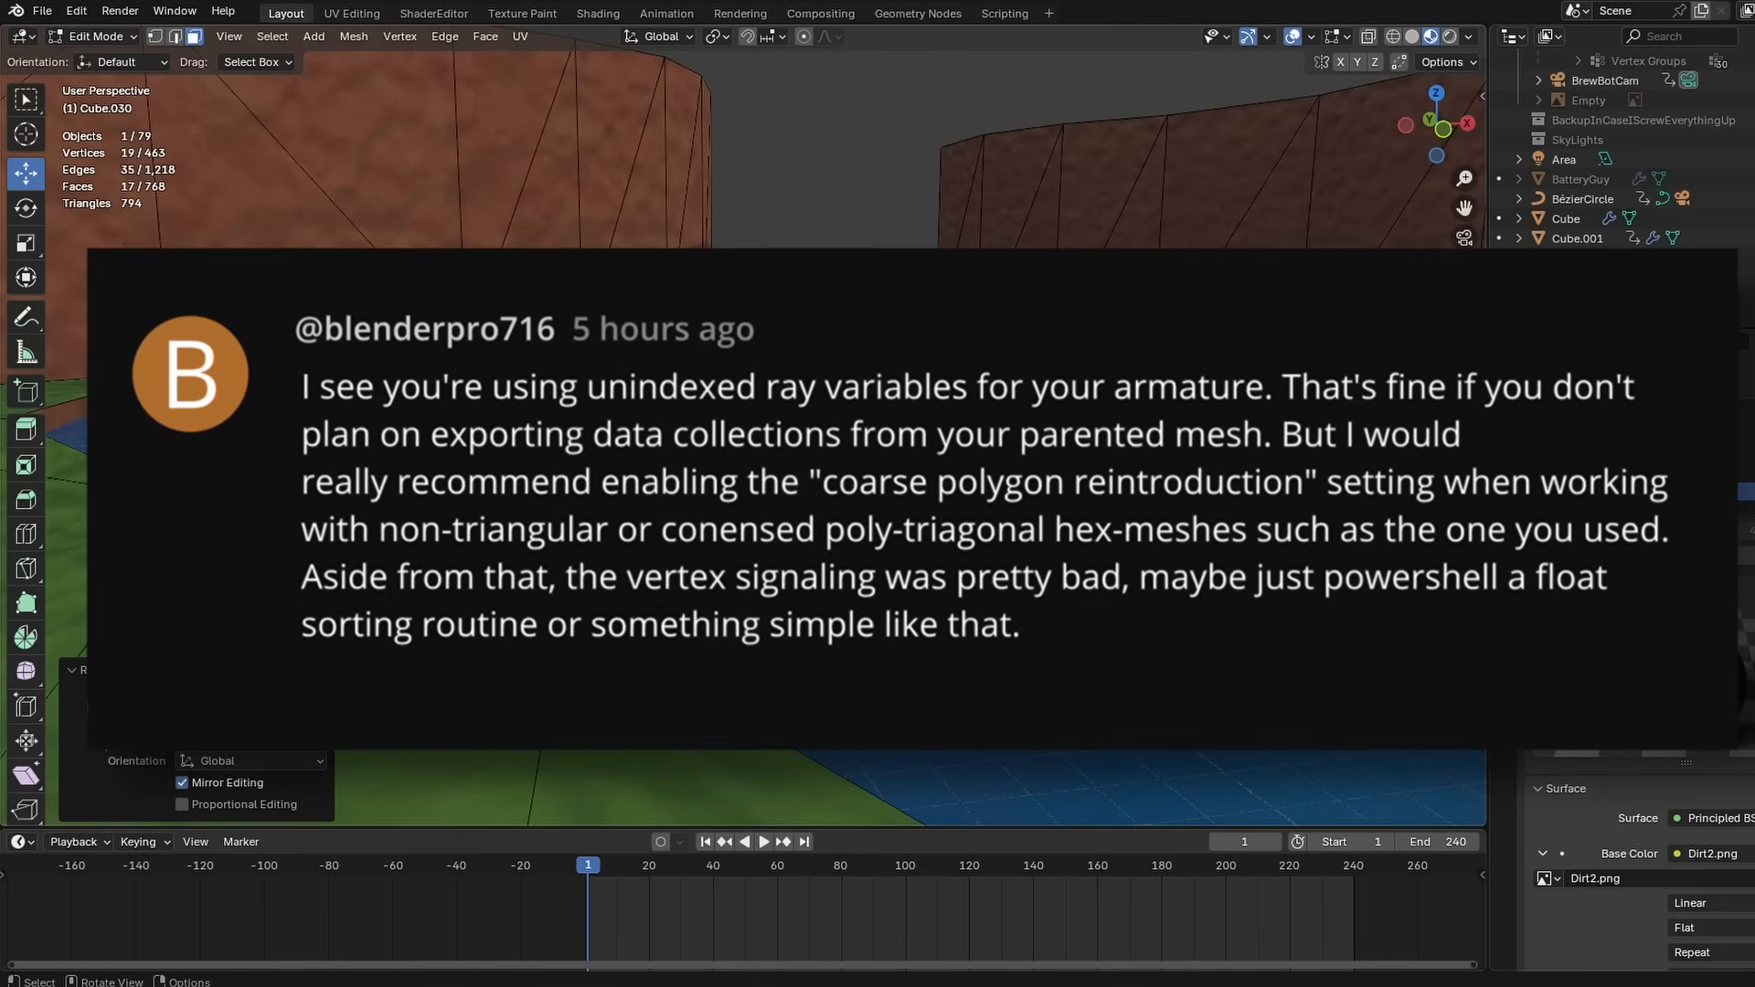
key("Tab")
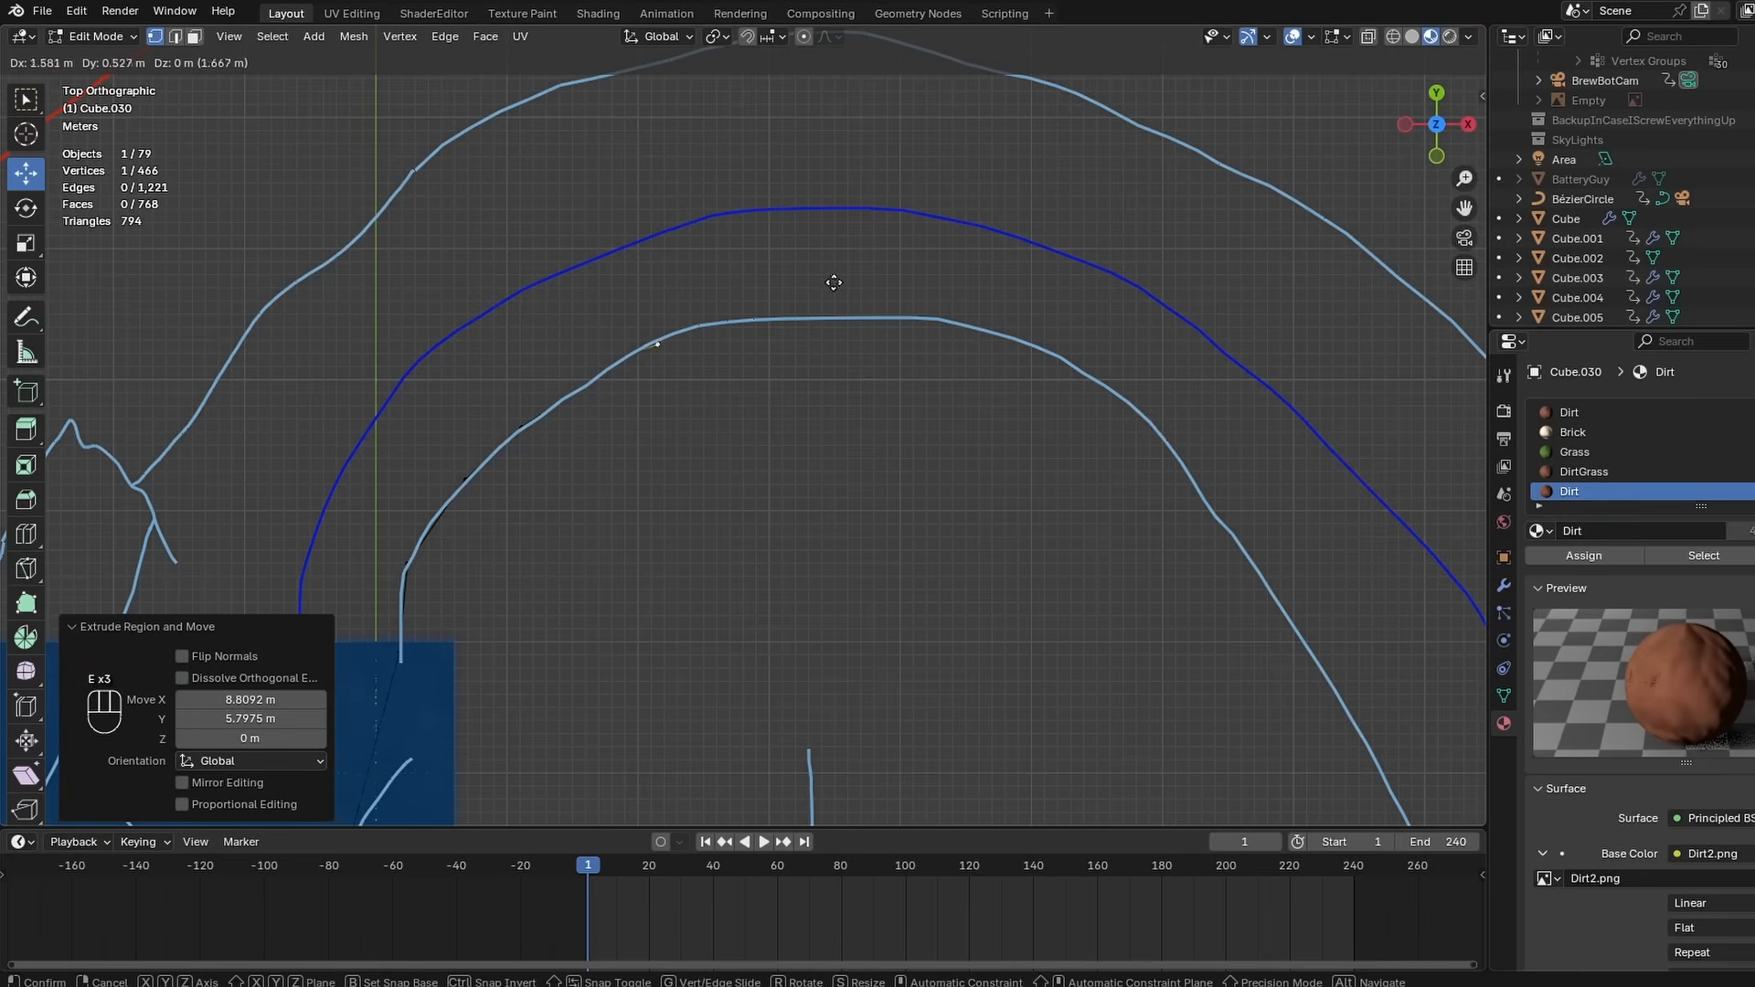
- Extrude a chain of vertices from the water's edge around the inner light-blue outline
key("e")
left_click(983, 362)
middle_click_drag(1019, 456, 886, 263, "shift")
key("e")
left_click(1015, 384)
left_click(953, 484)
key("e")
left_click(949, 599)
key("e")
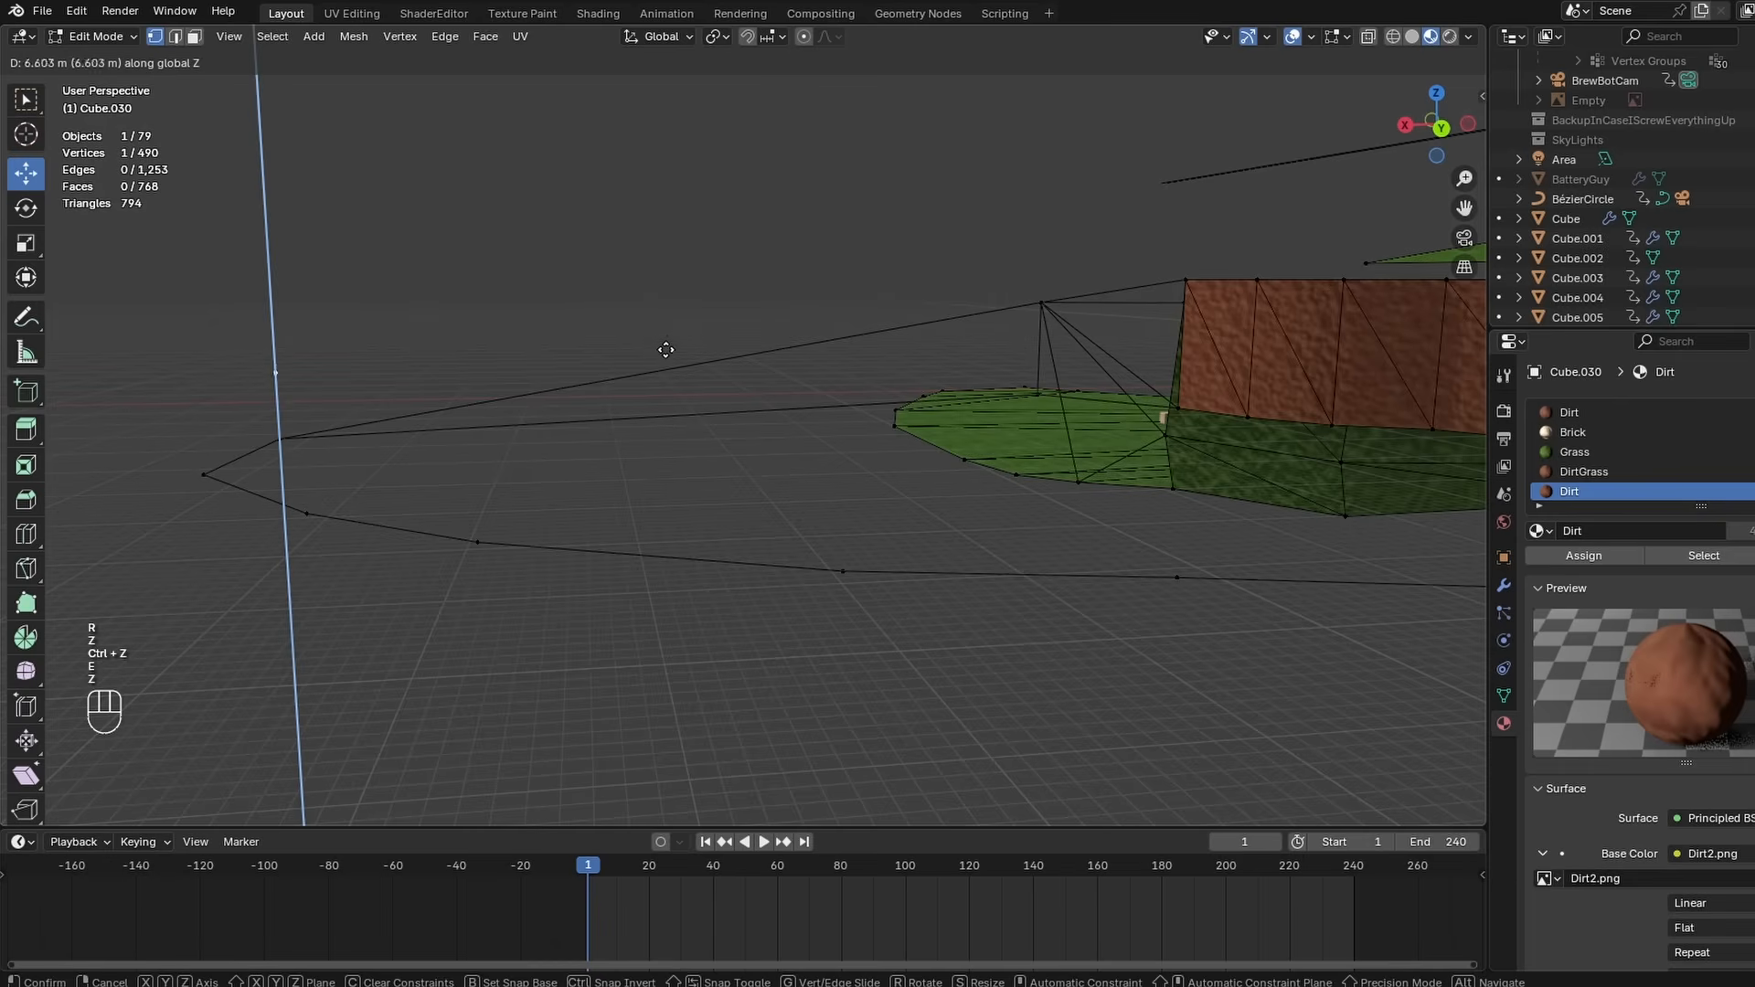
- Extrude the chain's end vertex upward along Z and join it with an edge to the nearby upper terrain corner
left_click(669, 304)
left_click(1048, 307, "shift")
key("f")
left_click(972, 227)
- Fill the area between the extruded outline and the edge of the terrain's dirt wall
middle_click_drag(1013, 300, 682, 344)
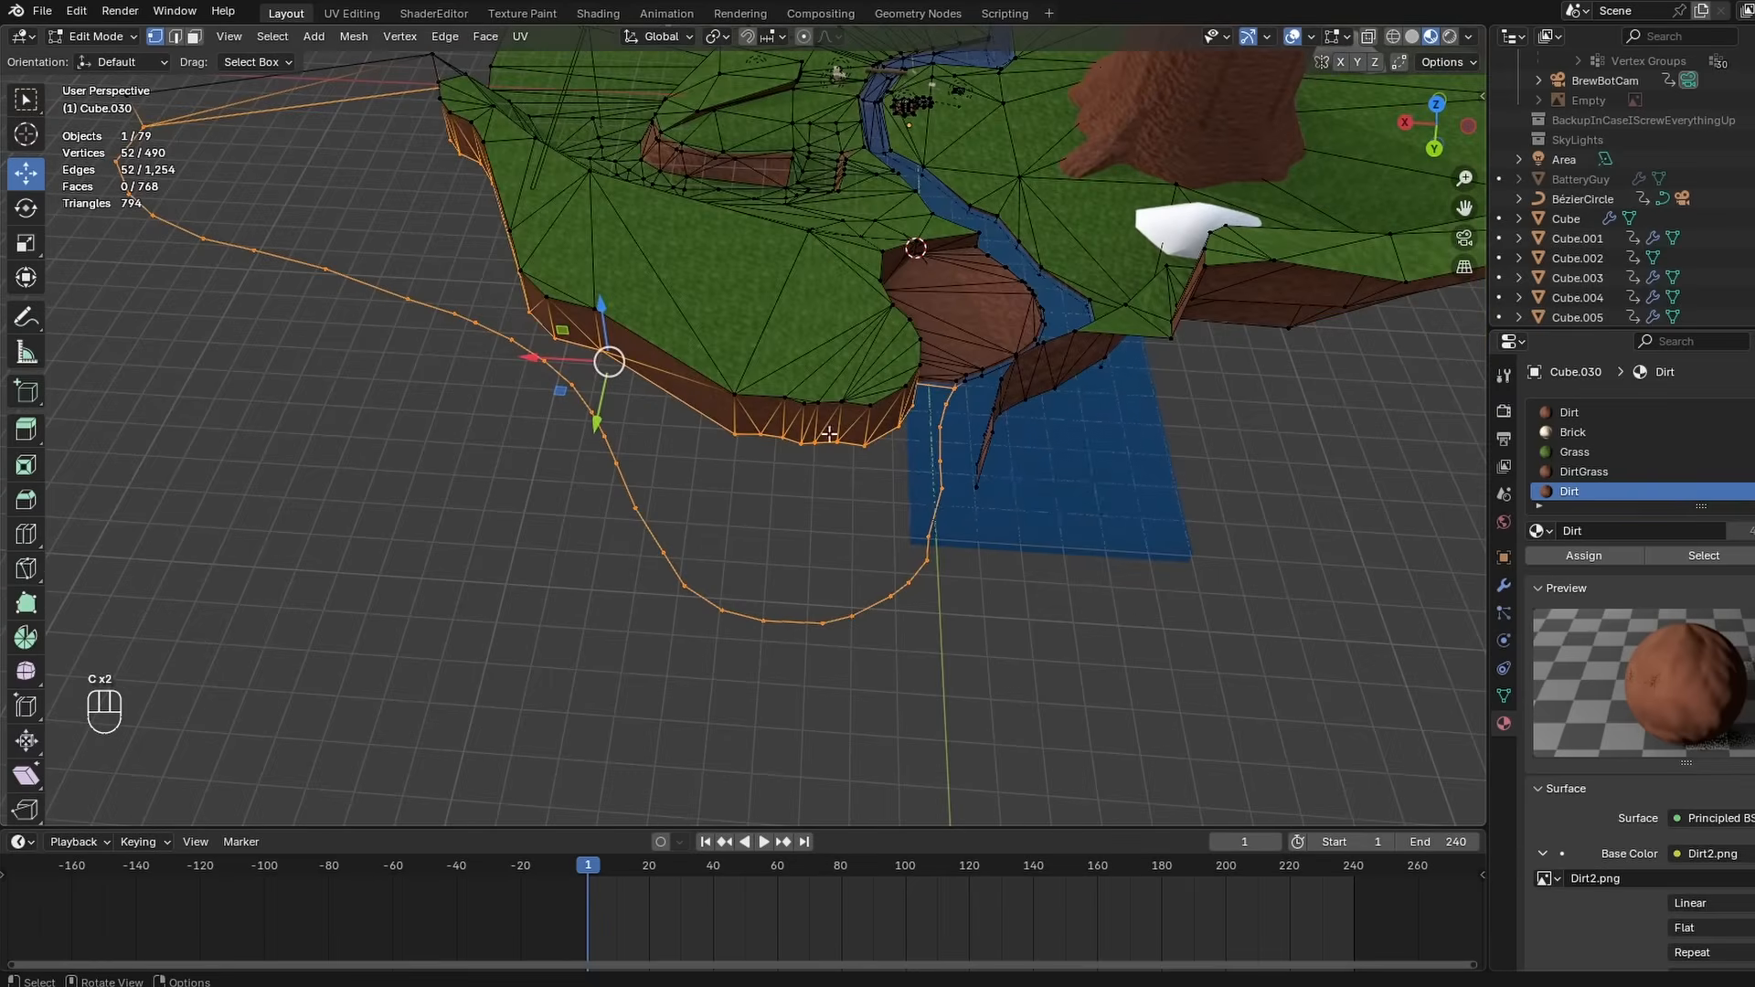
key("f")
middle_click_drag(630, 388, 695, 347)
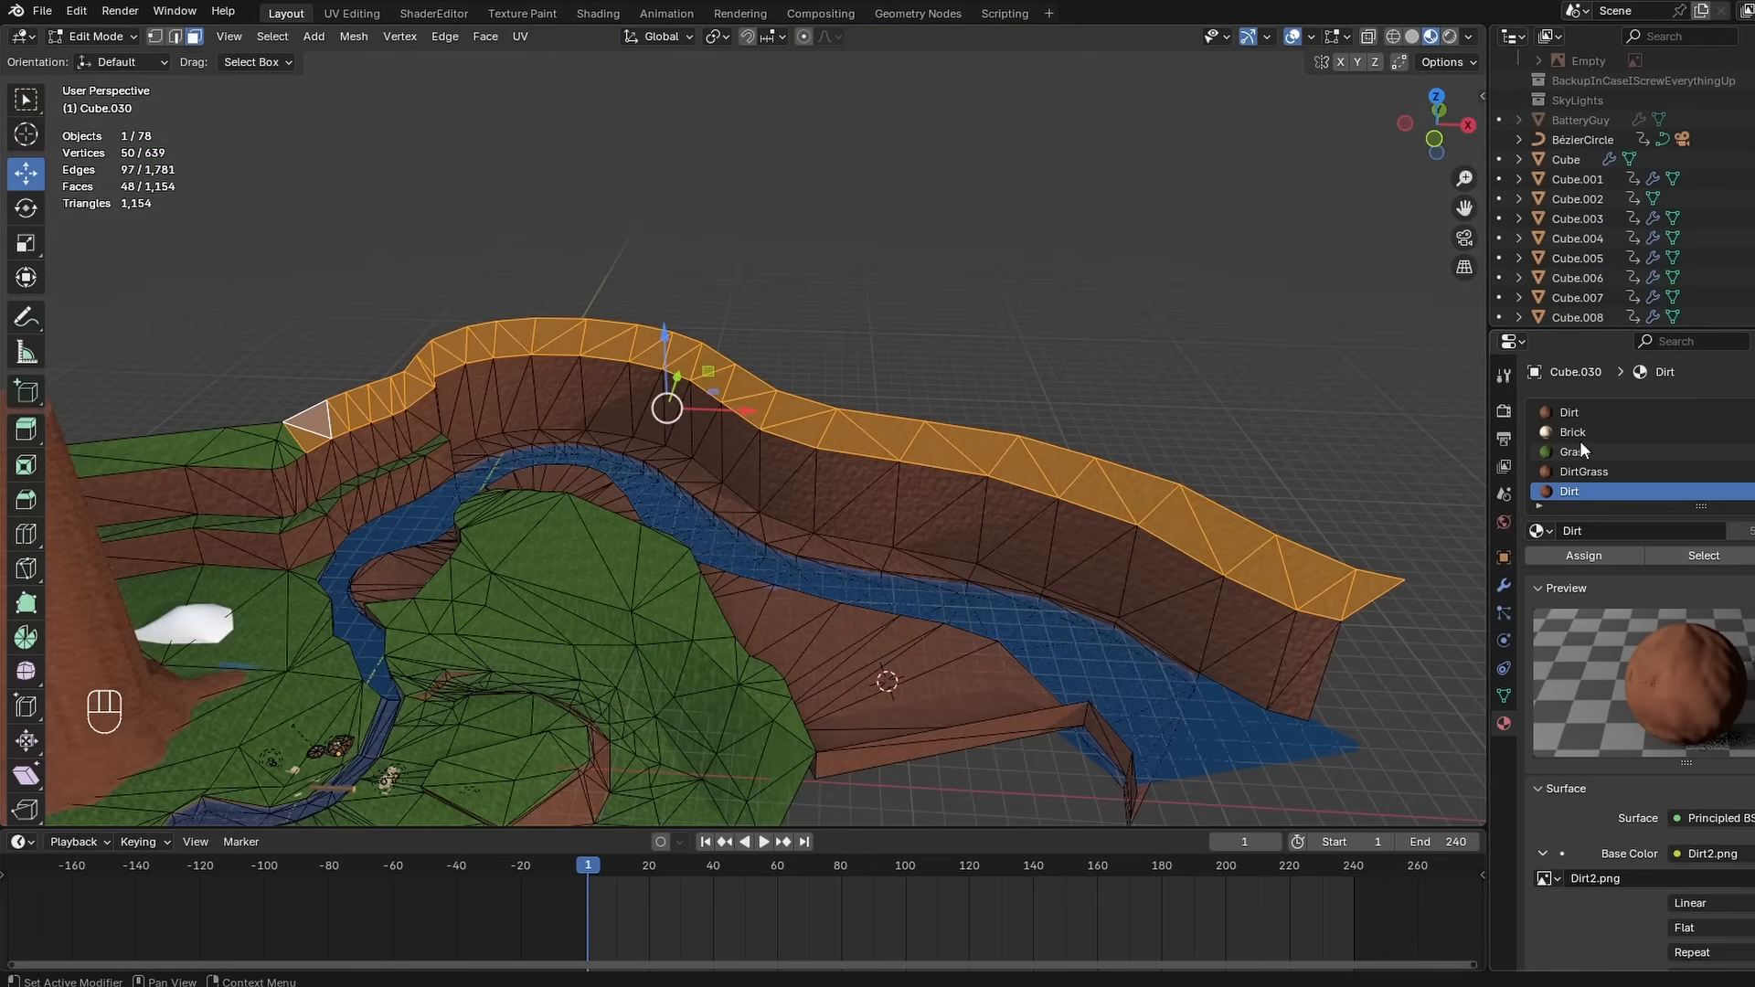
- Assign the Grass material to the strip of faces along the top of the high curved wall
left_click(1580, 448)
left_click(1583, 555)
key("Tab")
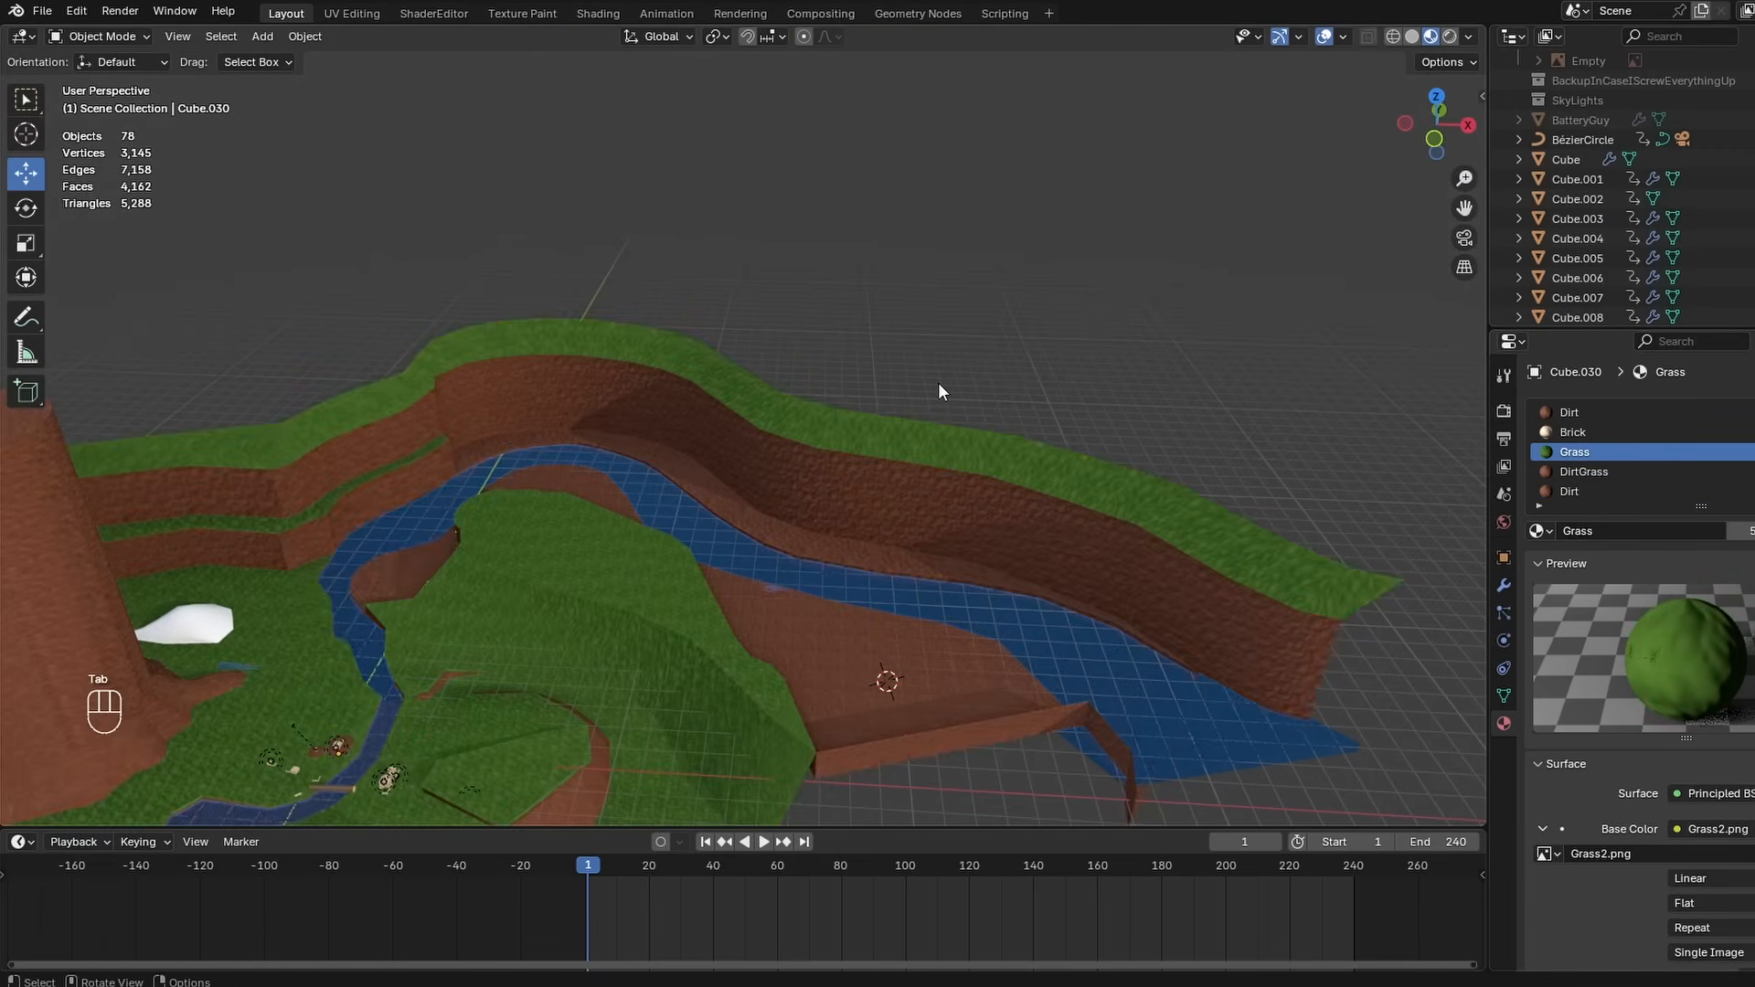
middle_click_drag(938, 382, 870, 300)
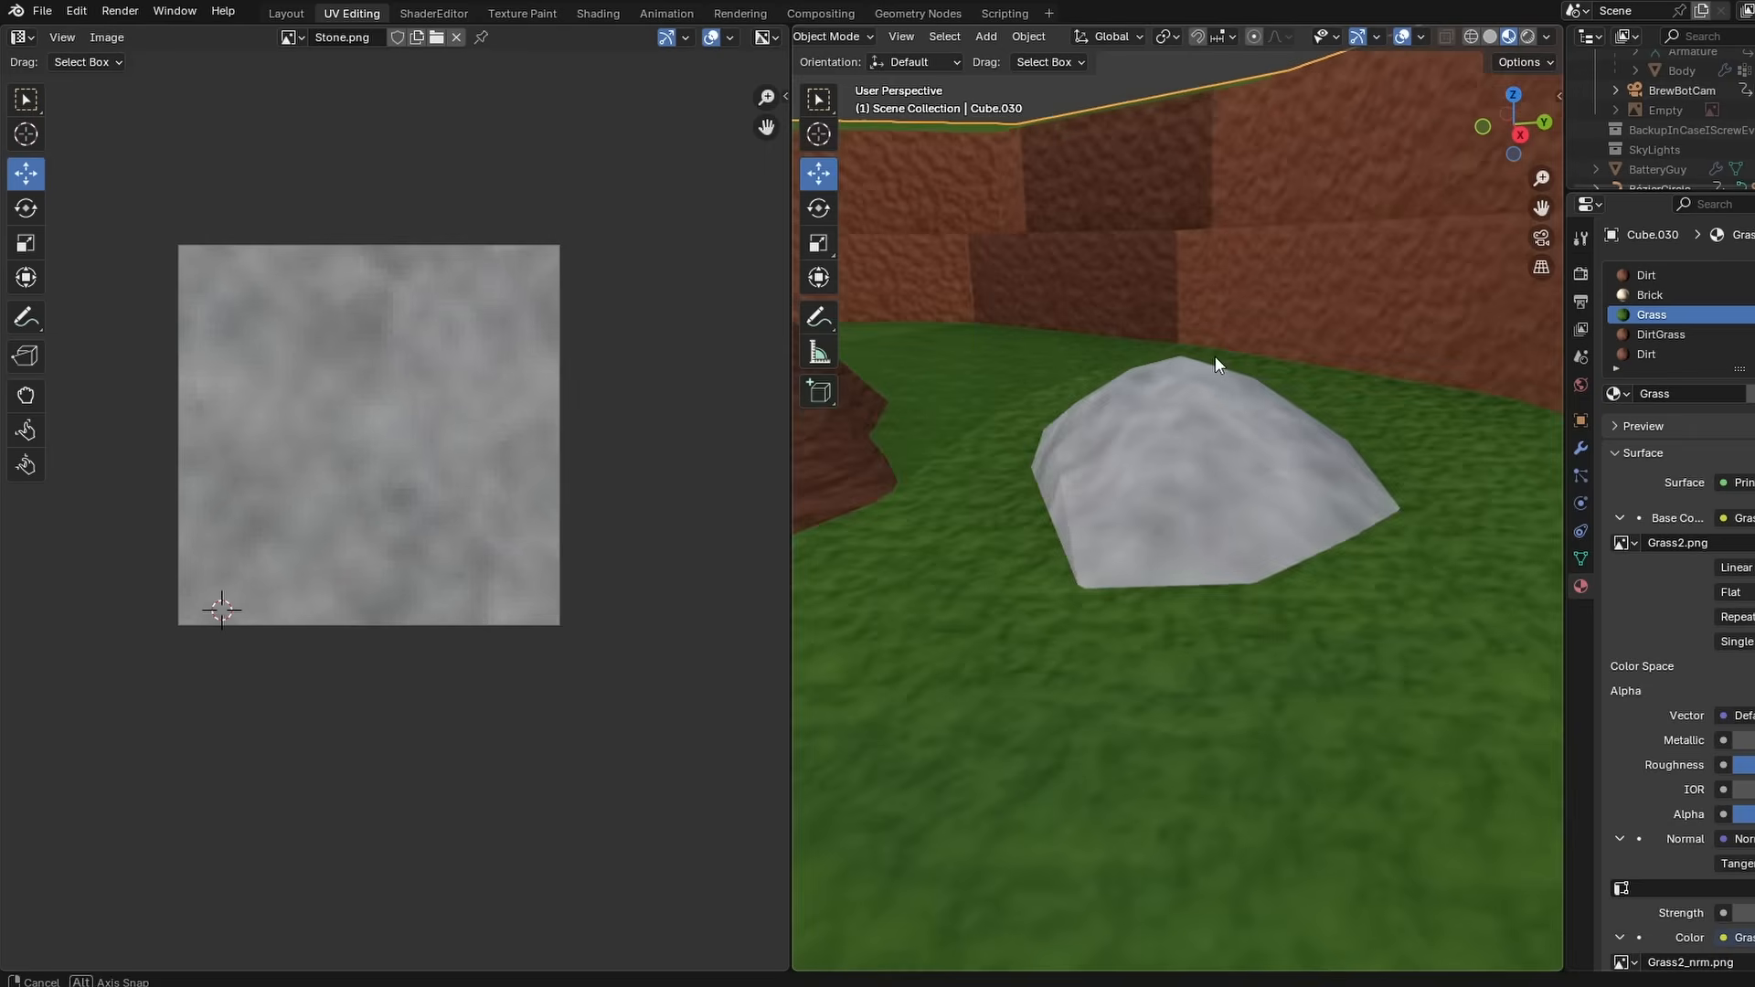
middle_click_drag(1216, 366, 1261, 345)
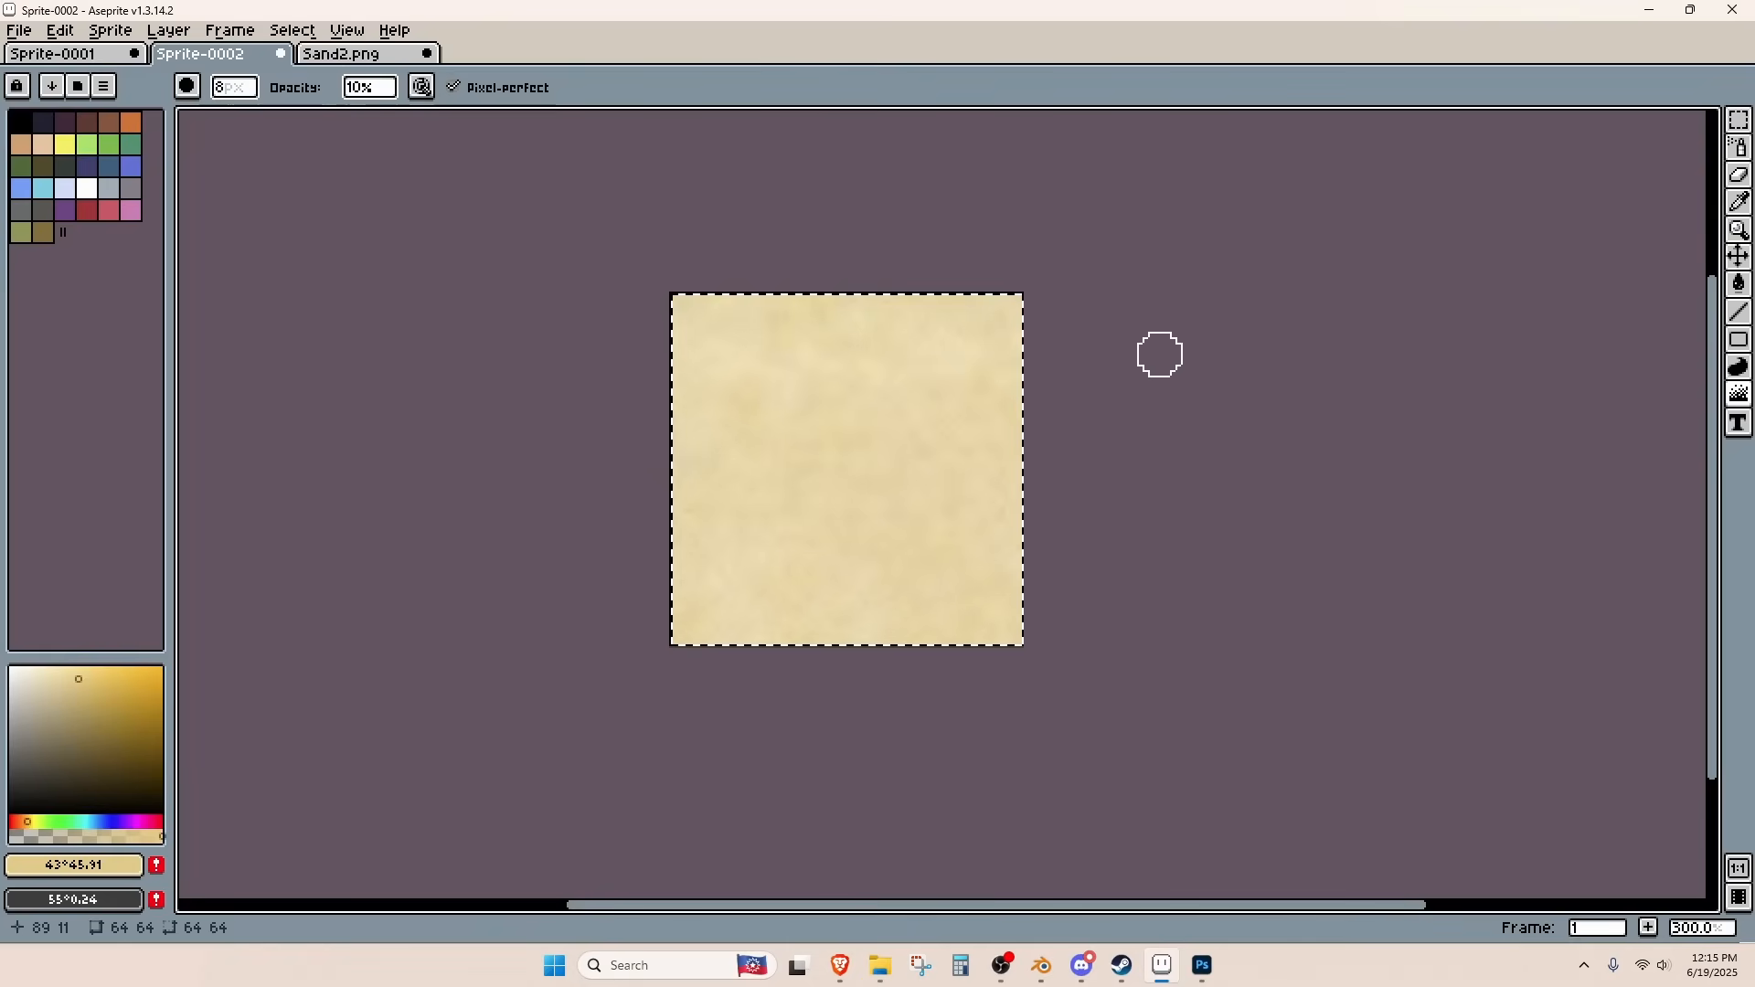
- In Aseprite, show the sand sprite tiled in the X axis to check its seams
scroll(1160, 353, "up", 1)
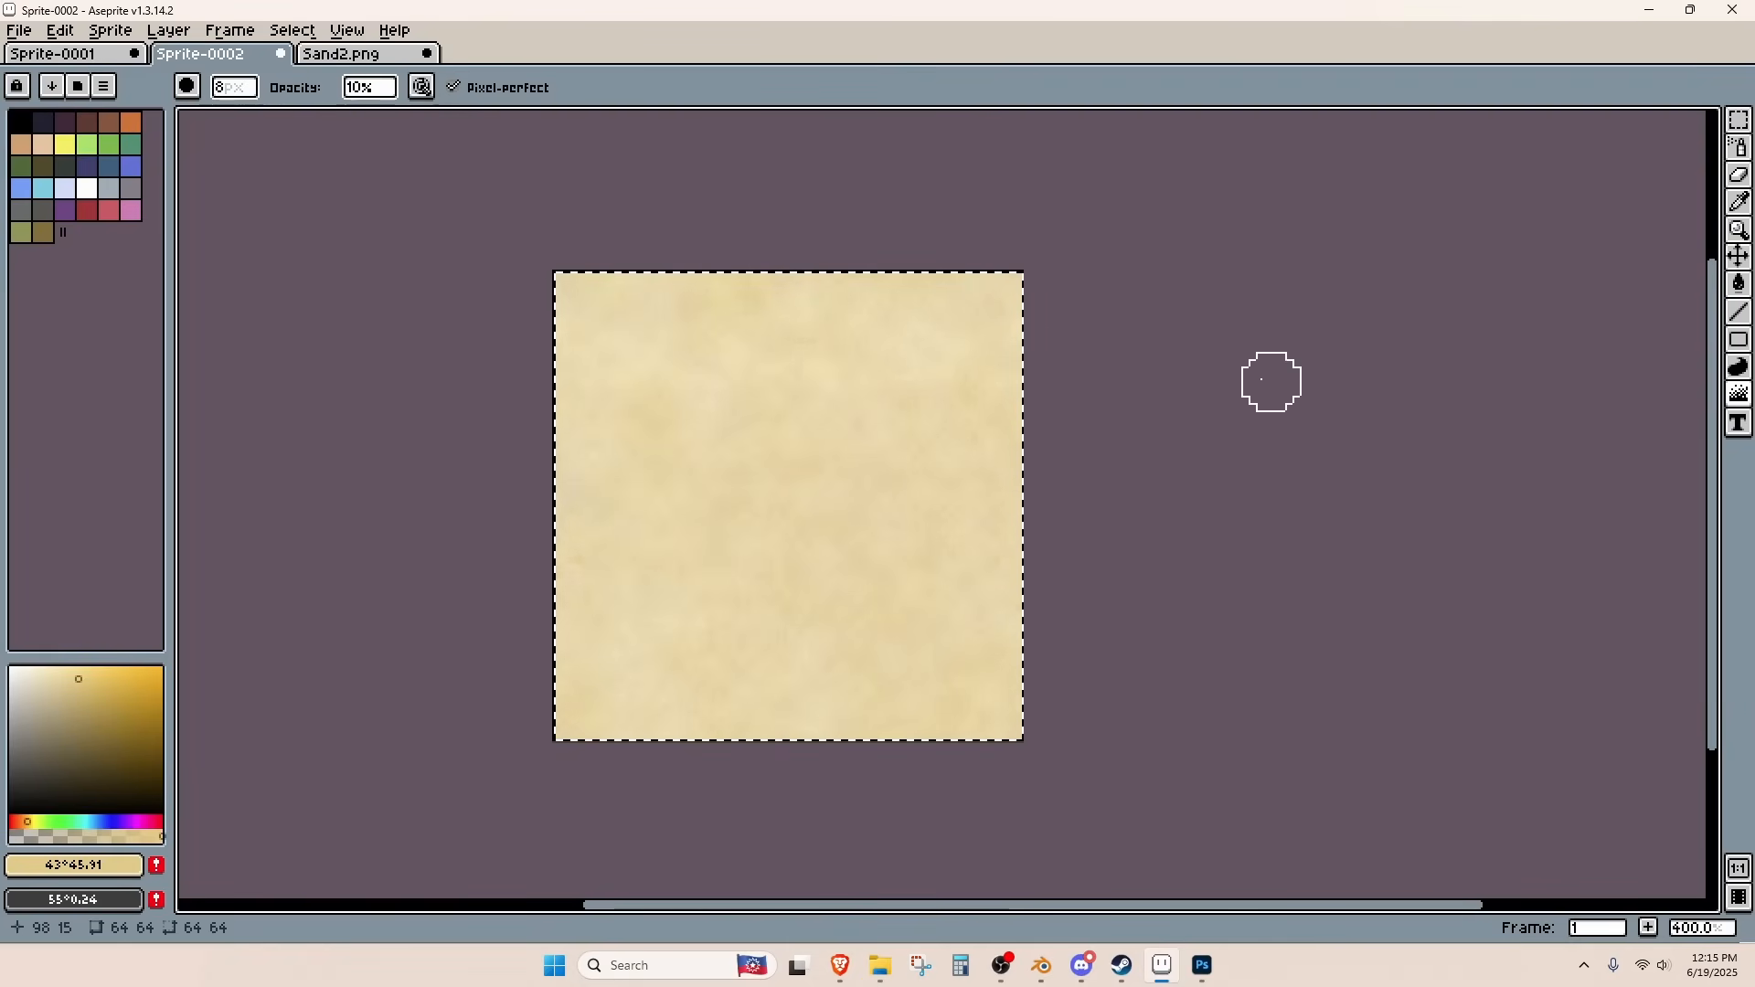
left_click(354, 30)
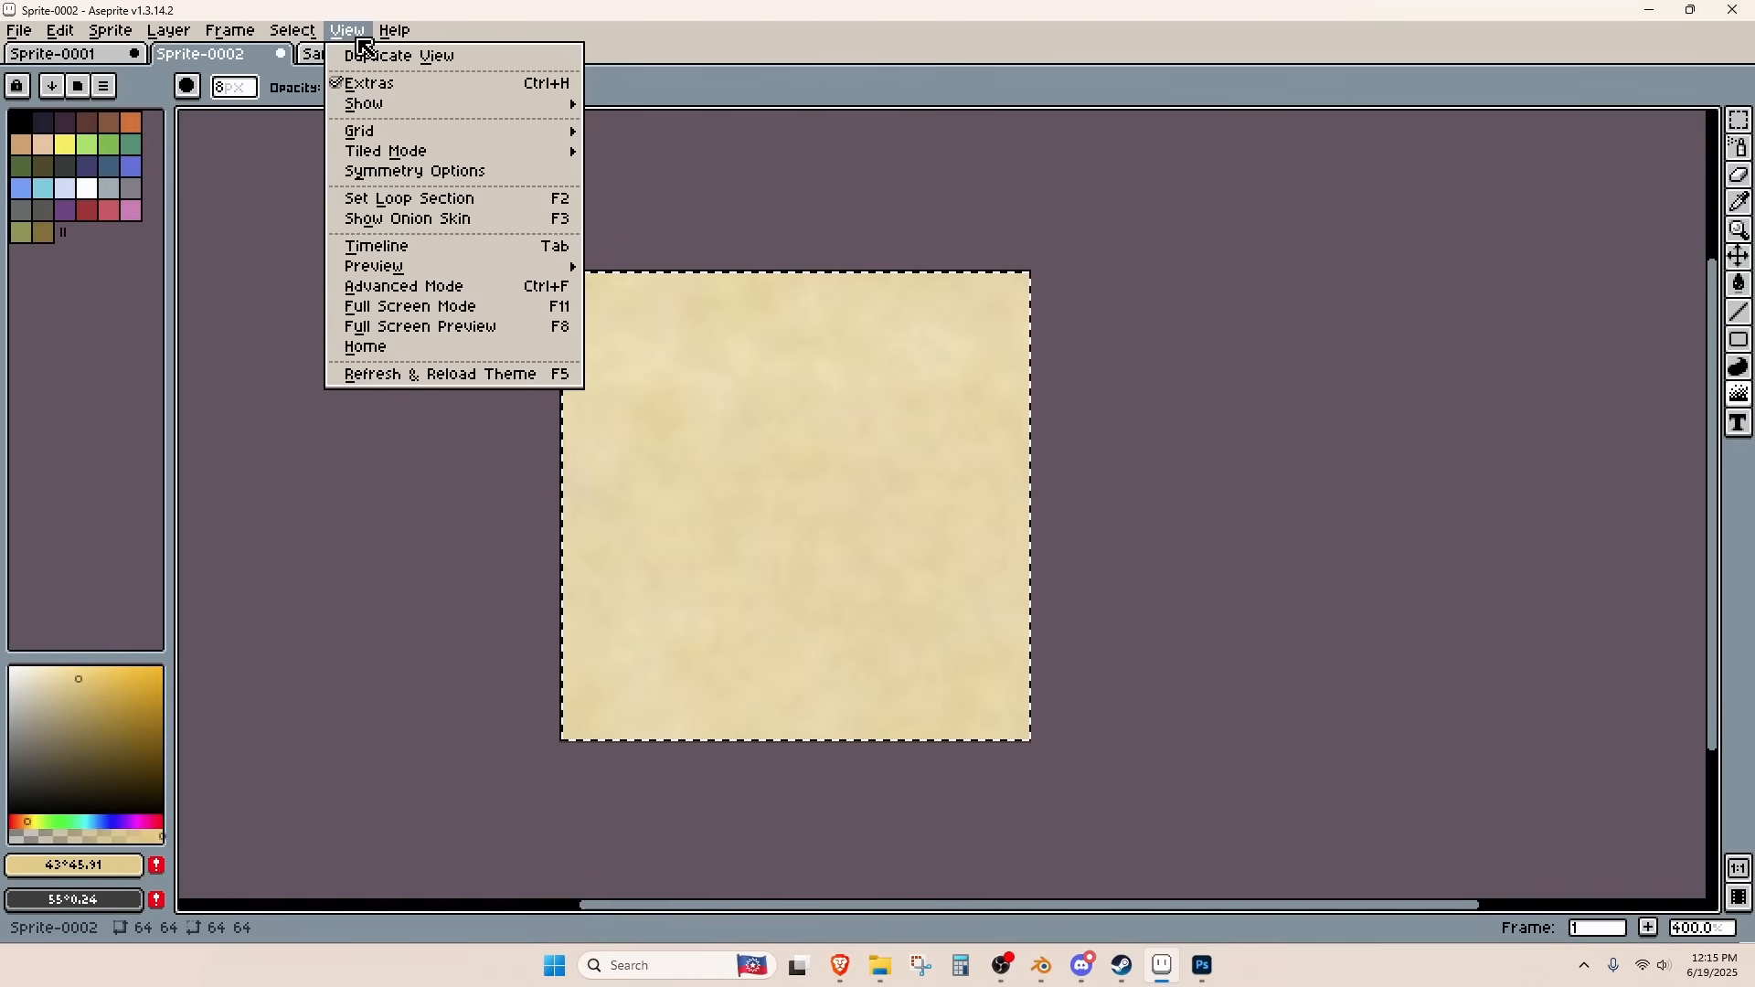
mouse_move(376, 154)
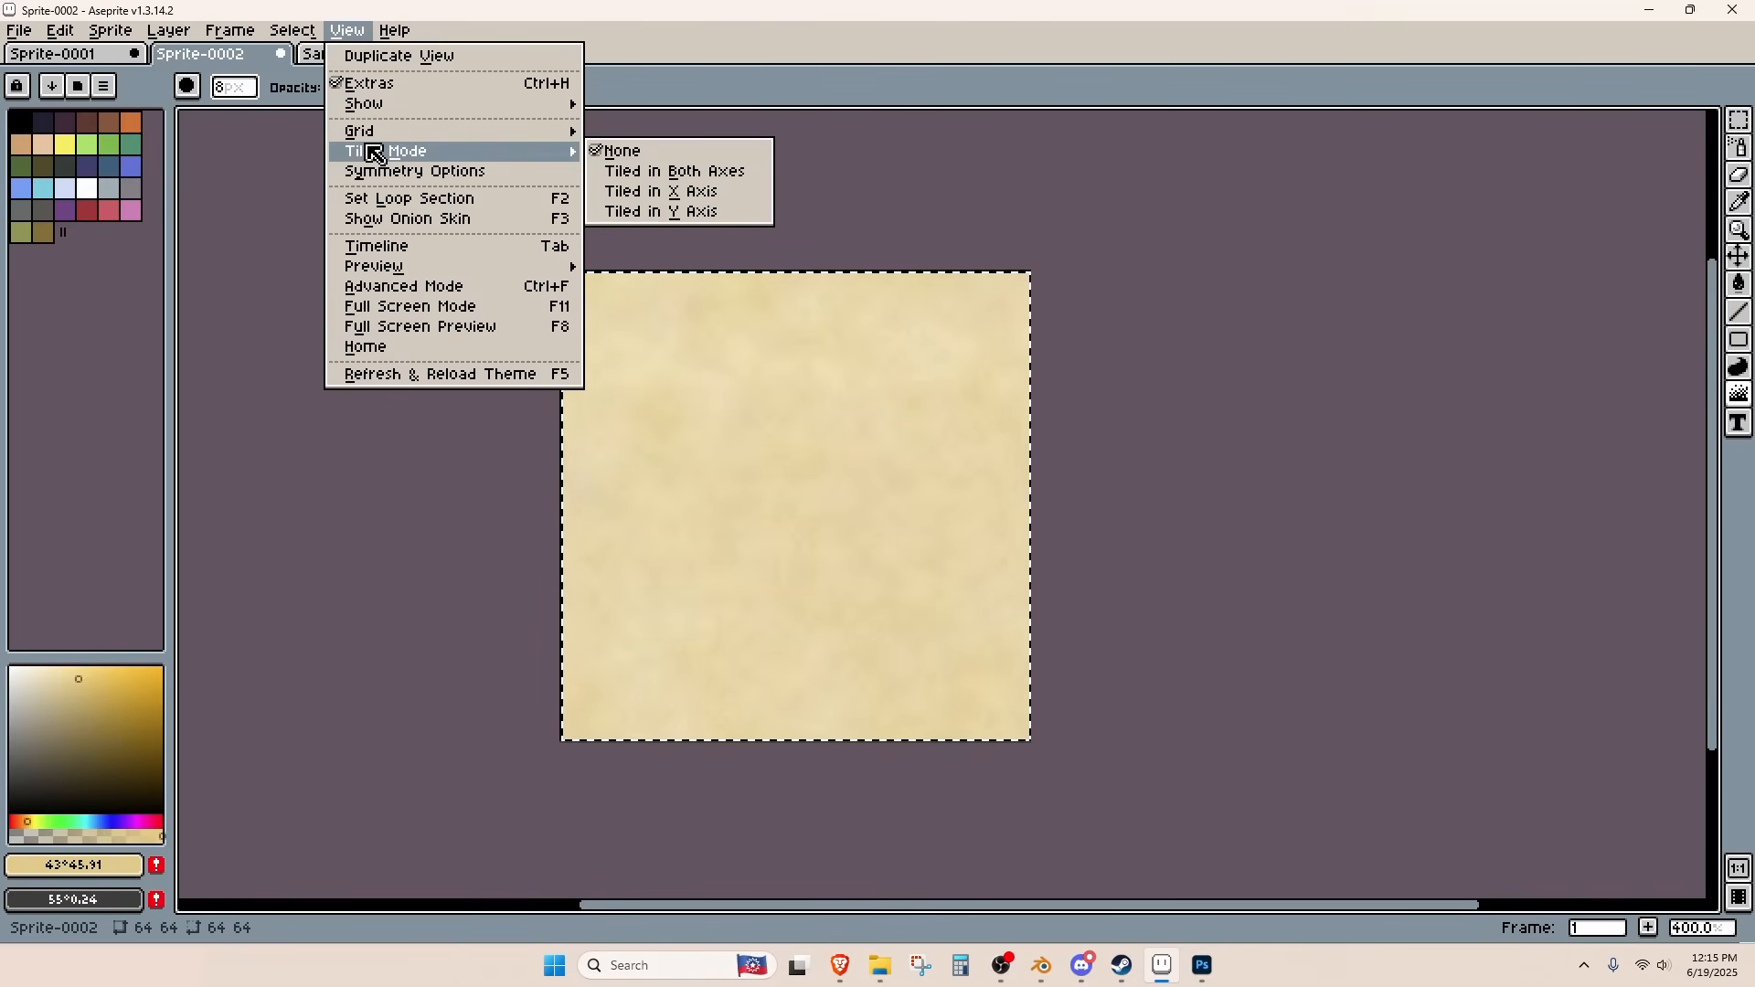
left_click(674, 192)
middle_click_drag(1062, 203, 1102, 206)
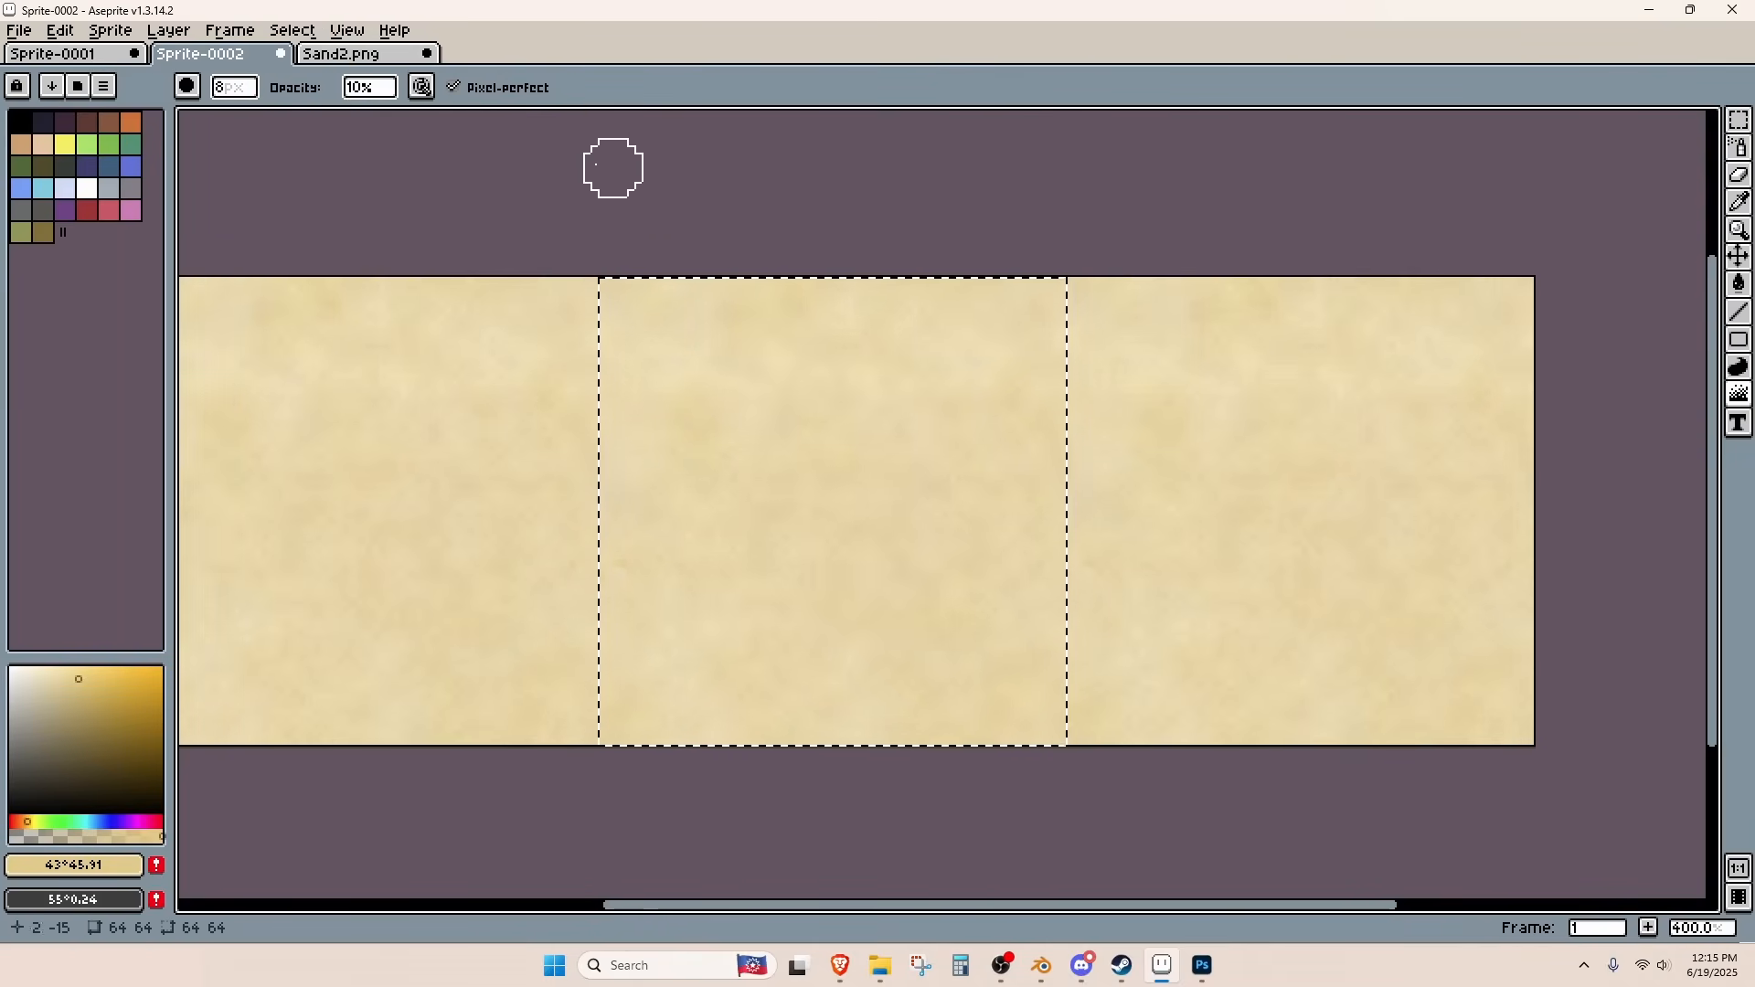
- Show the sand sprite tiled in both axes and inspect the repeating pattern
left_click(347, 30)
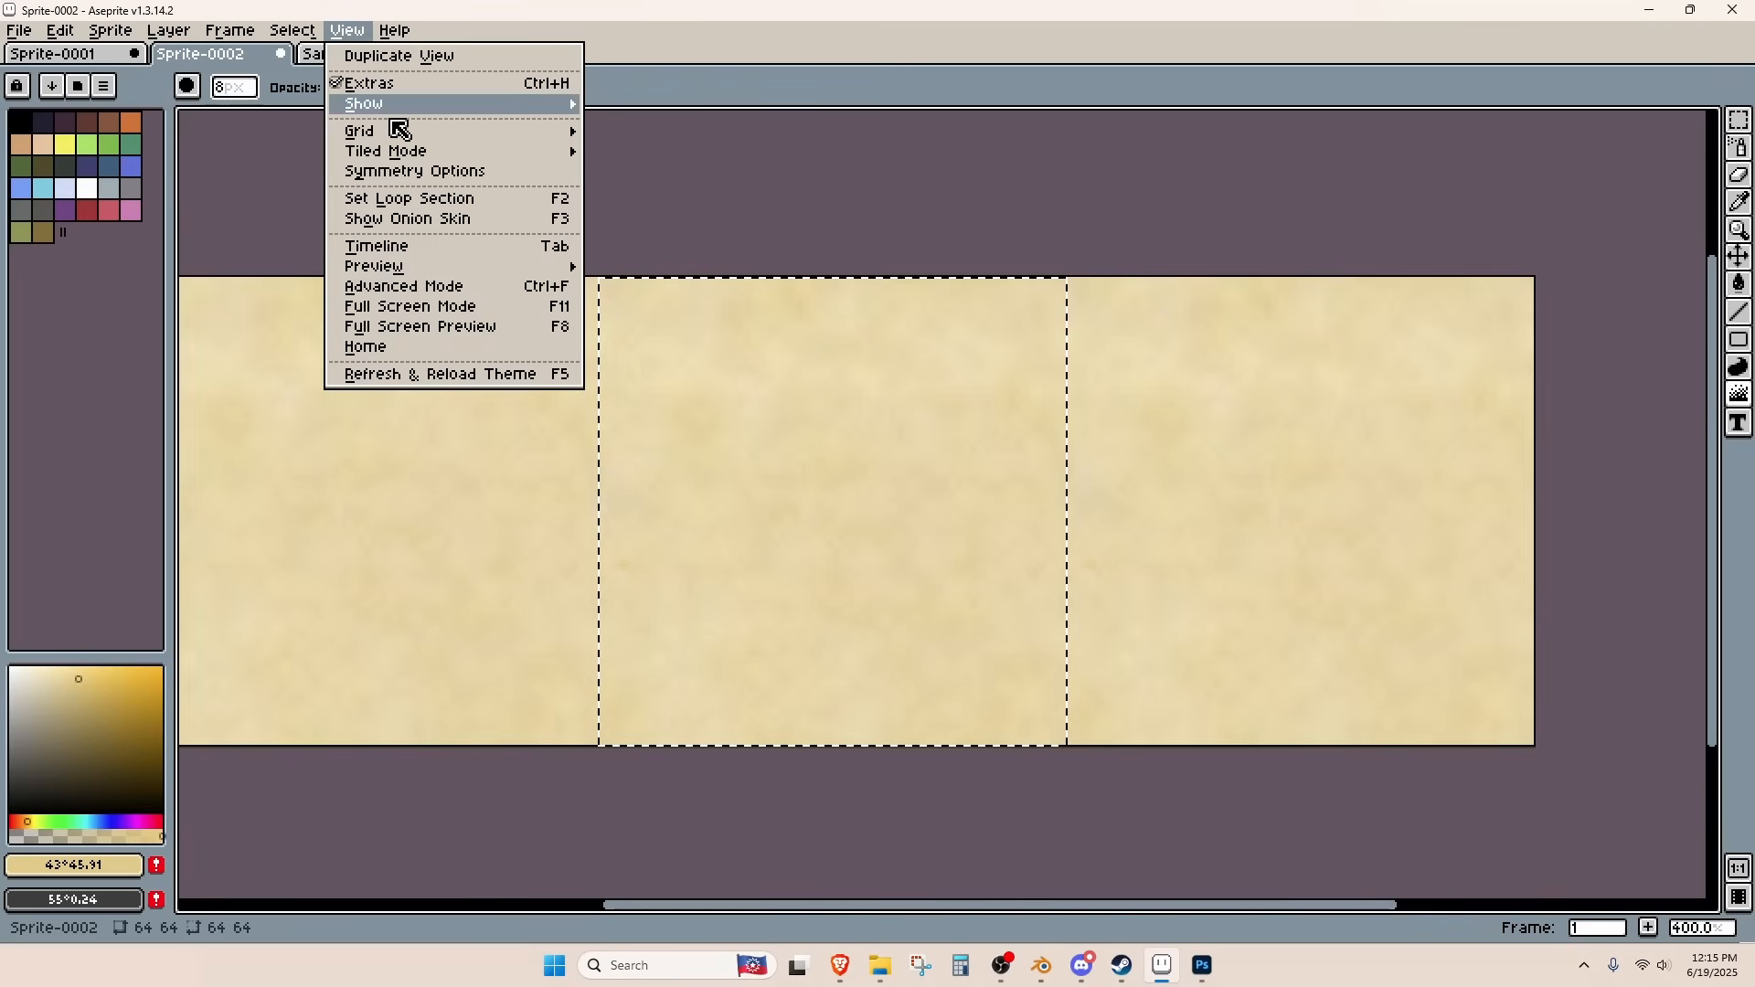
mouse_move(429, 151)
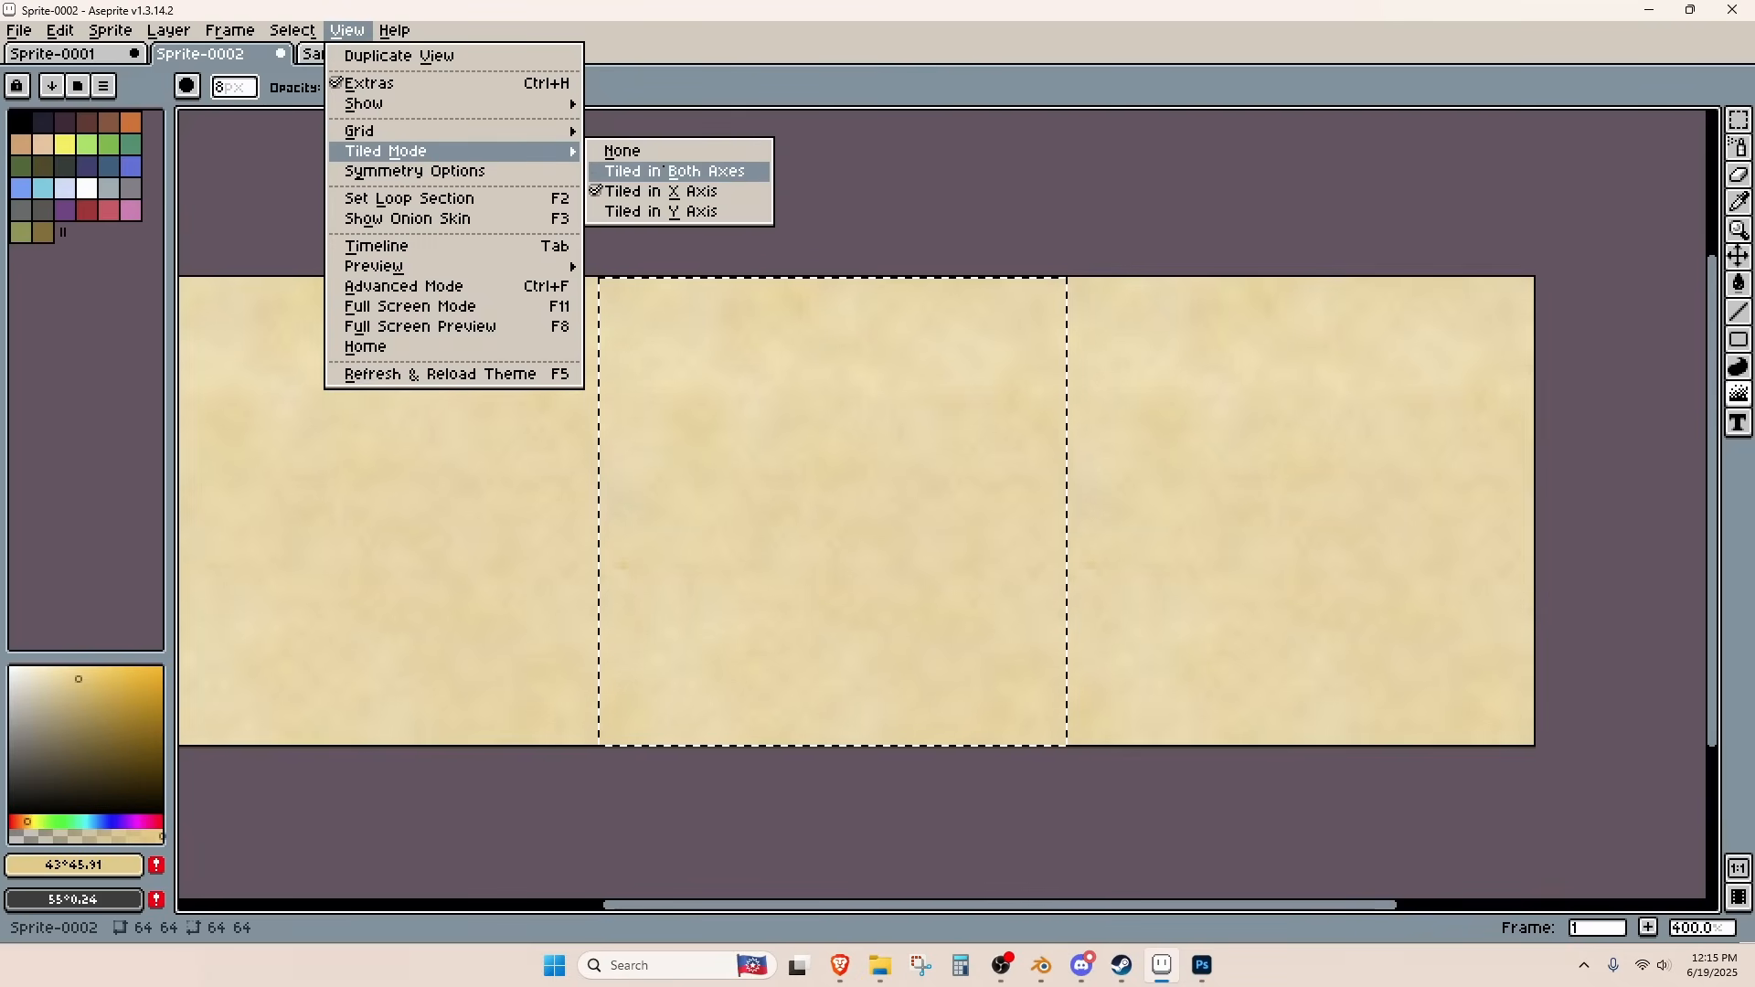
left_click(673, 173)
middle_click_drag(825, 272, 865, 343)
scroll(863, 342, "down", 5)
scroll(864, 341, "up", 5)
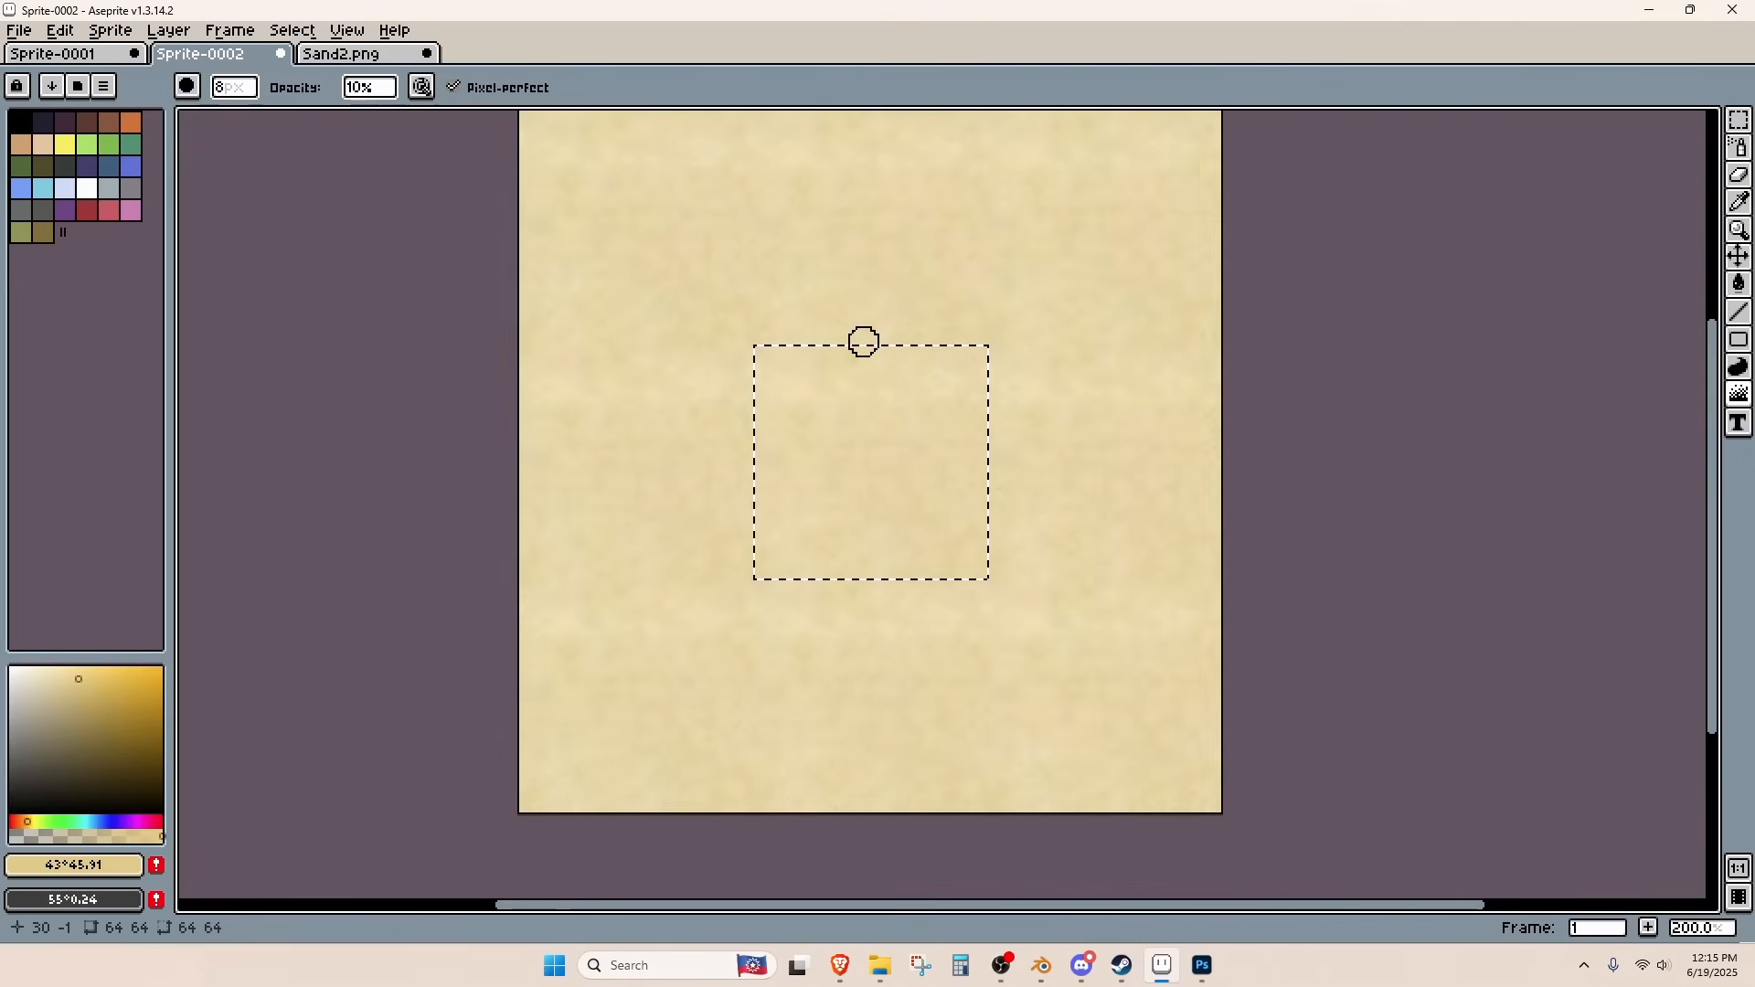
- Spray small darker yellow specks over the upper and left parts of the sand tile
key("shift+b")
left_click(626, 379)
left_click_drag(659, 450, 764, 434)
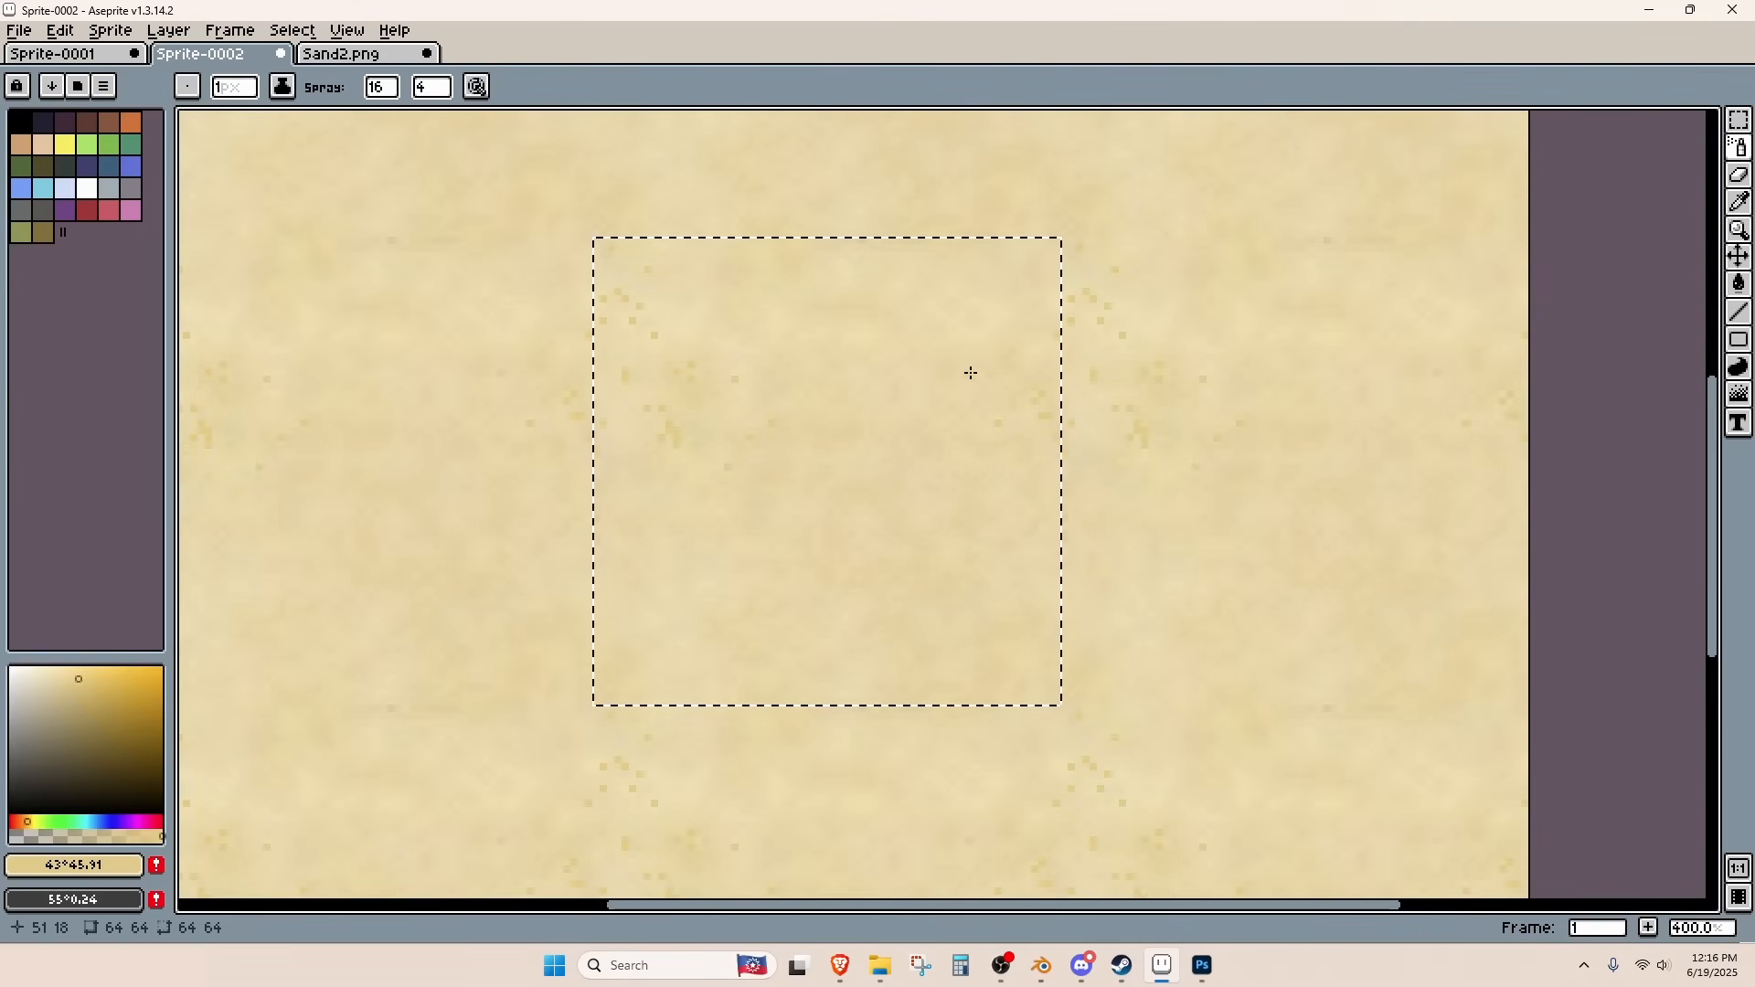
left_click_drag(701, 523, 455, 546)
- Undo the last spray strokes on the sand tile
key("ctrl+z")
key("ctrl+z")
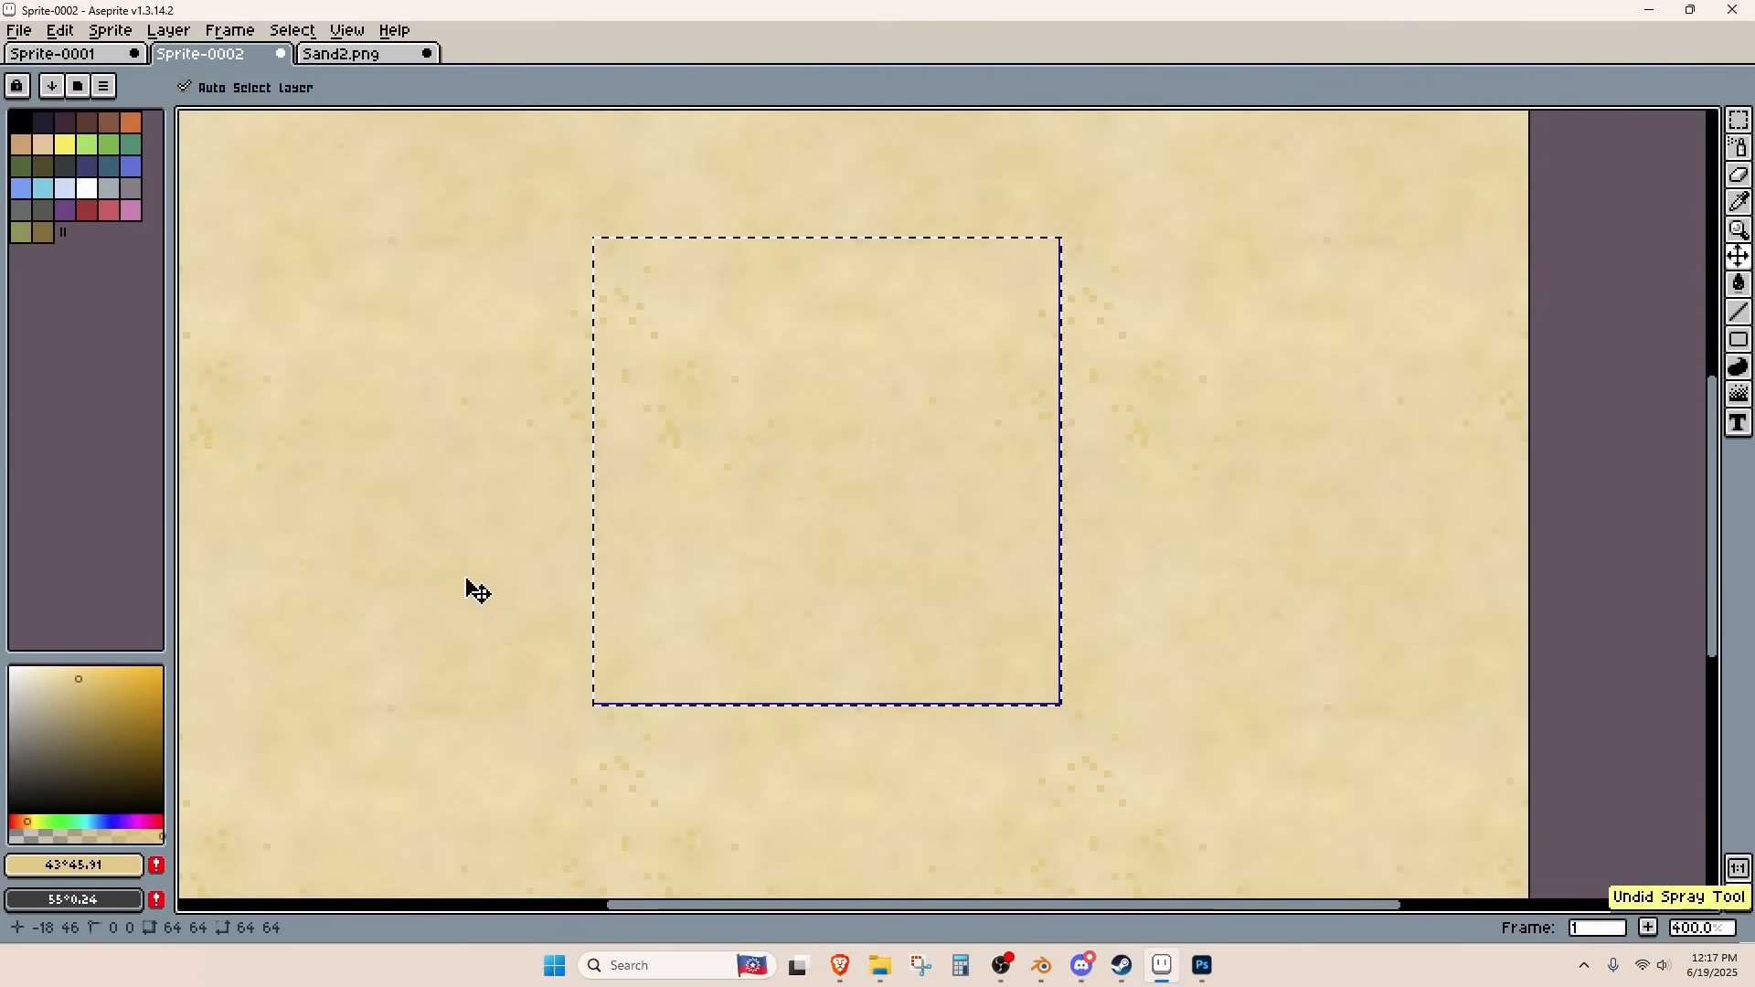
key("v")
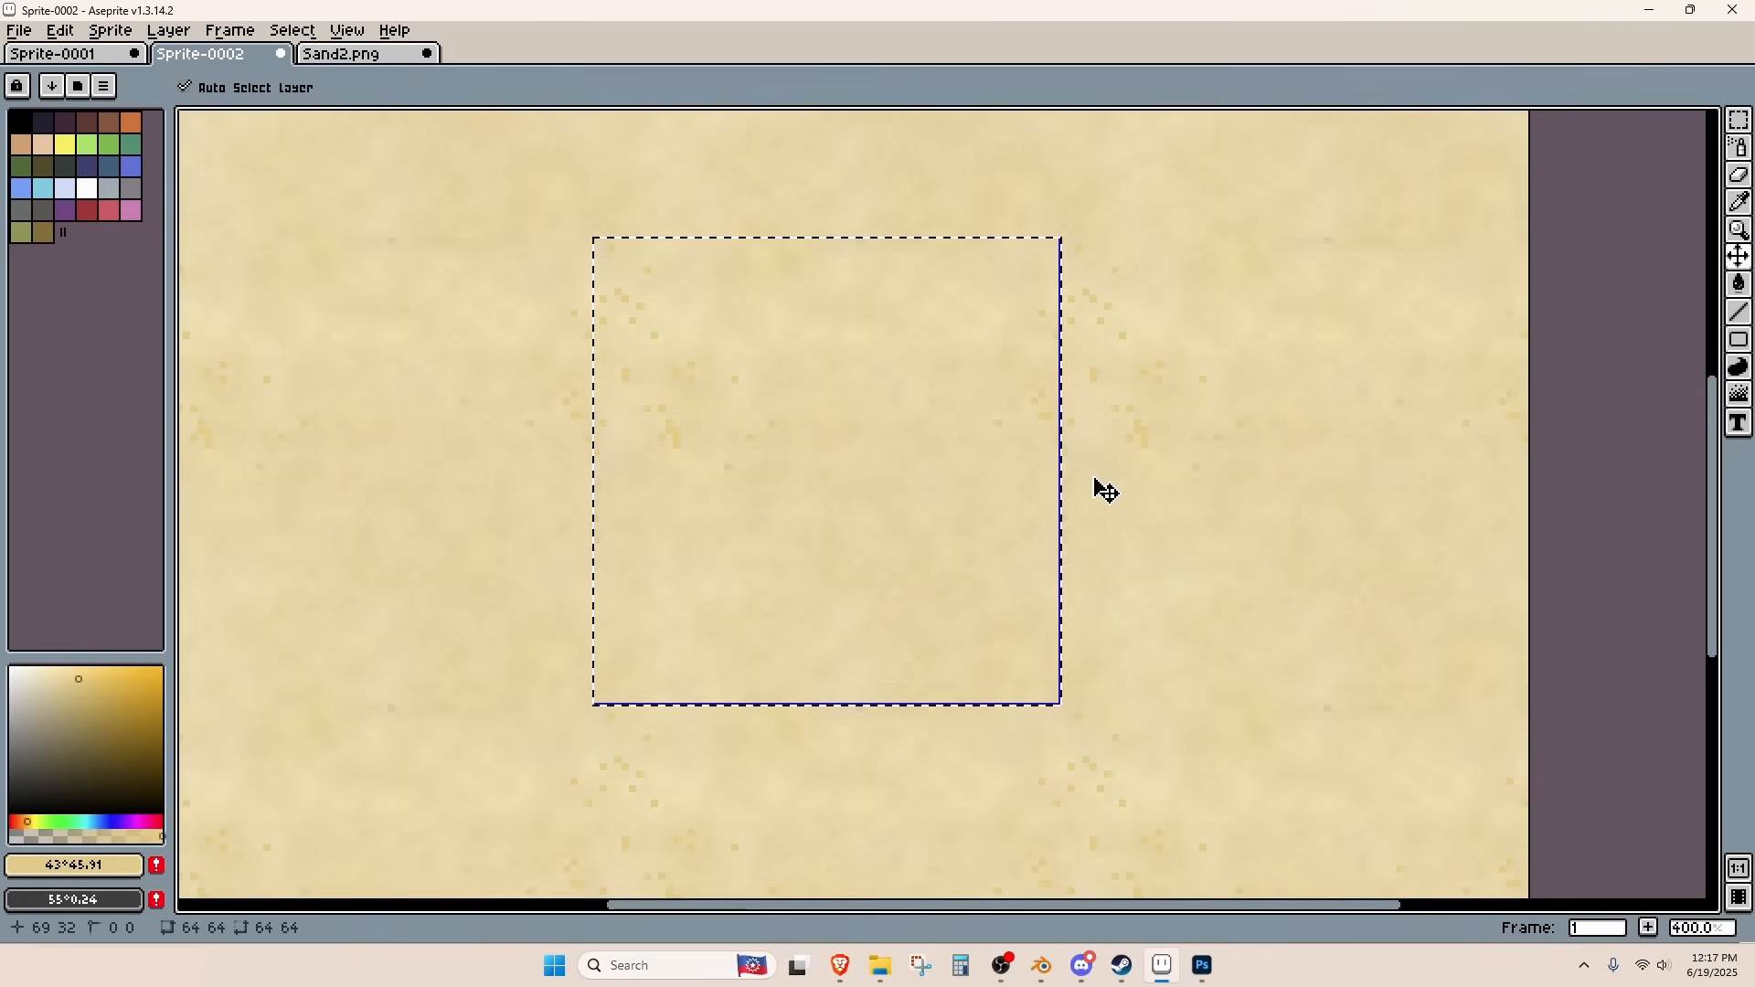
key("ctrl+z")
- Spray a few sparse specks near the sand tile's left edge, undoing the stroke that does not fit
key("shift+s")
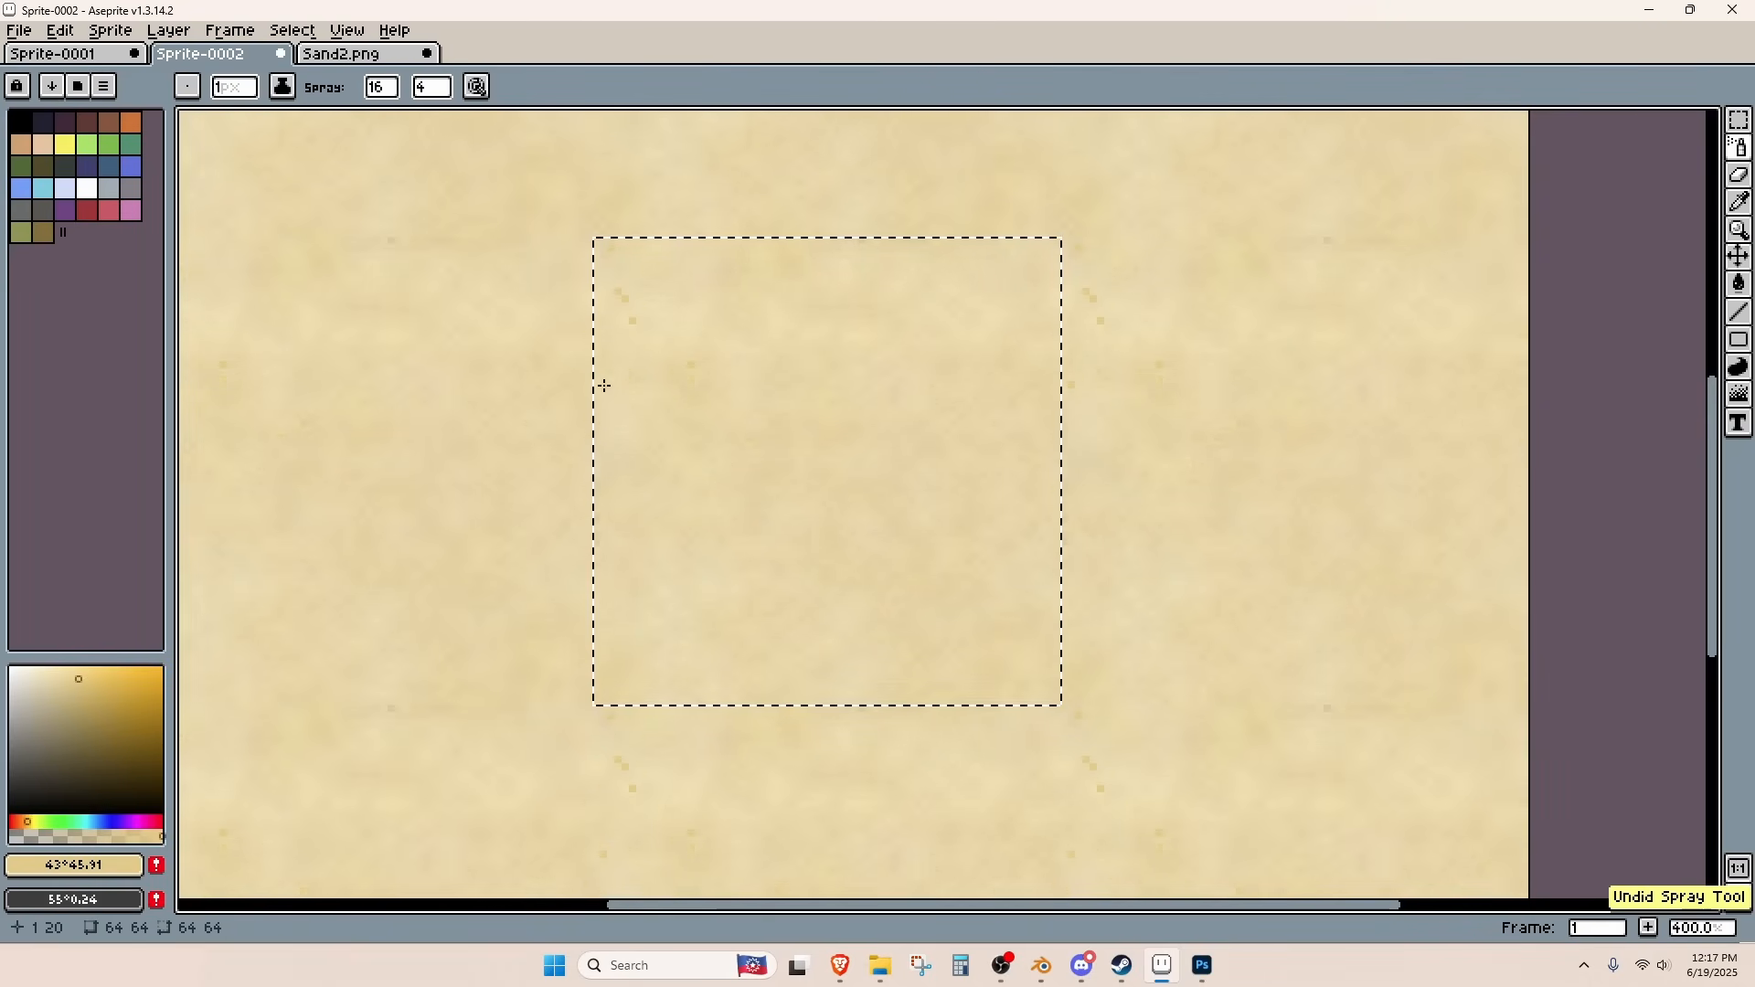
left_click(598, 384)
left_click(350, 410)
key("ctrl+z")
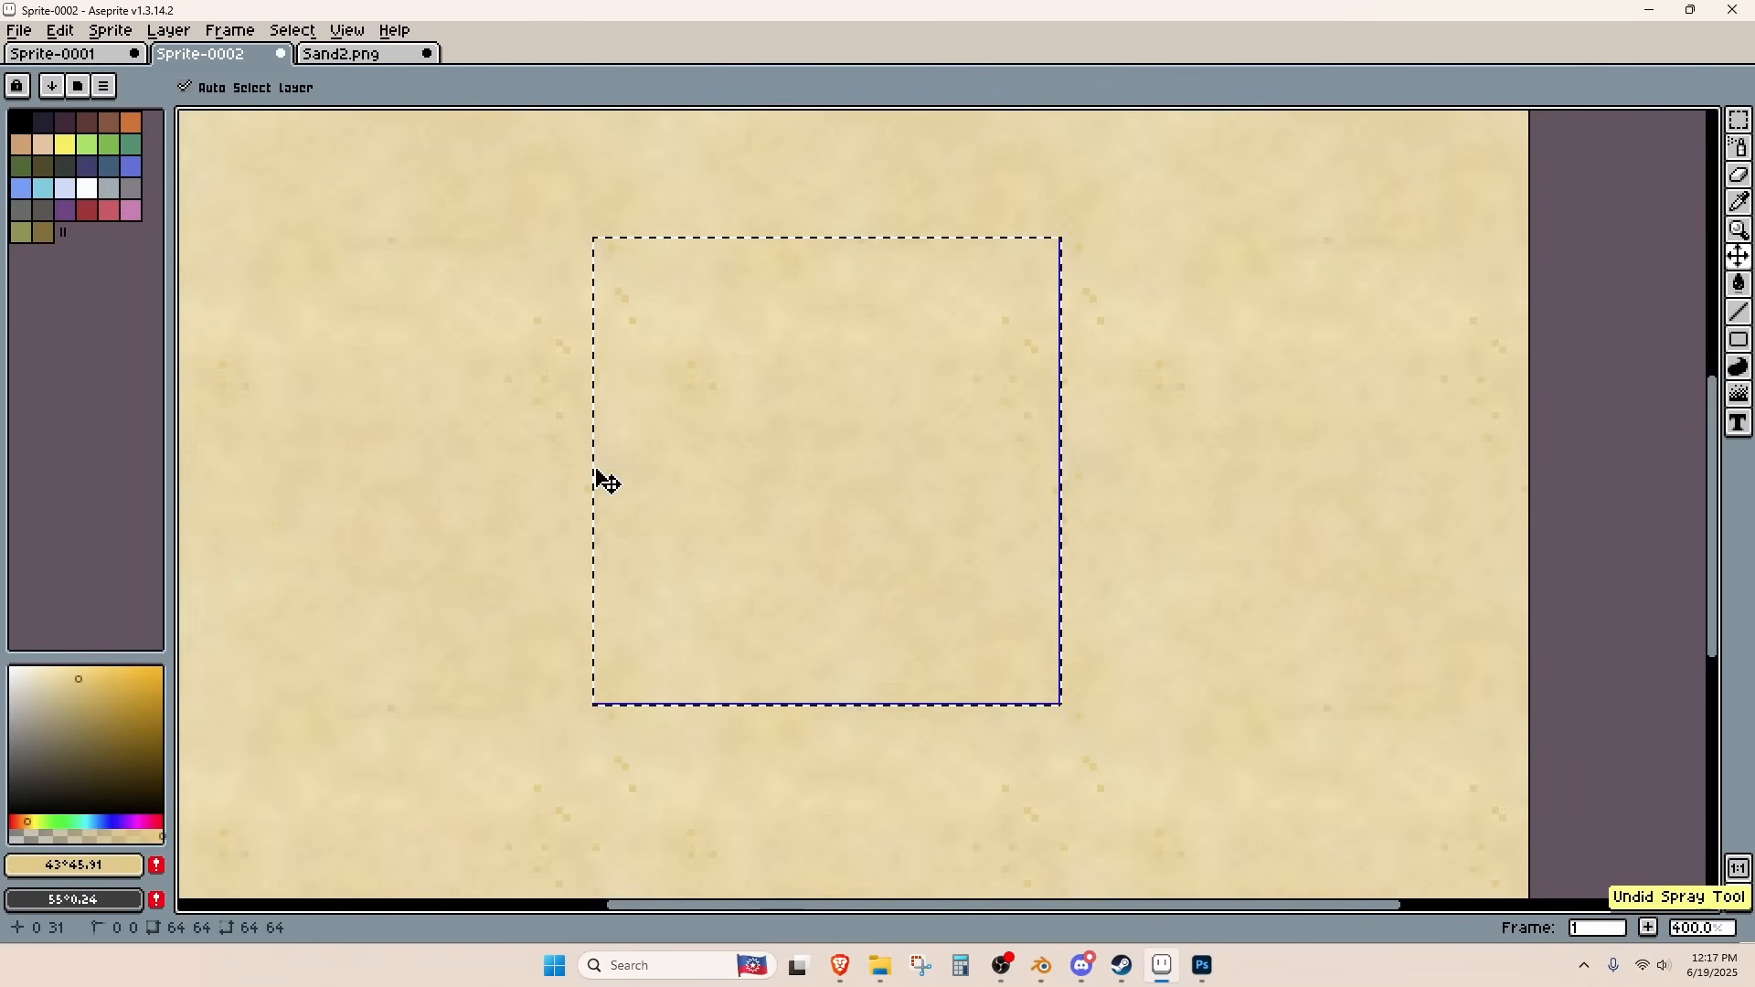
left_click_drag(607, 413, 638, 341)
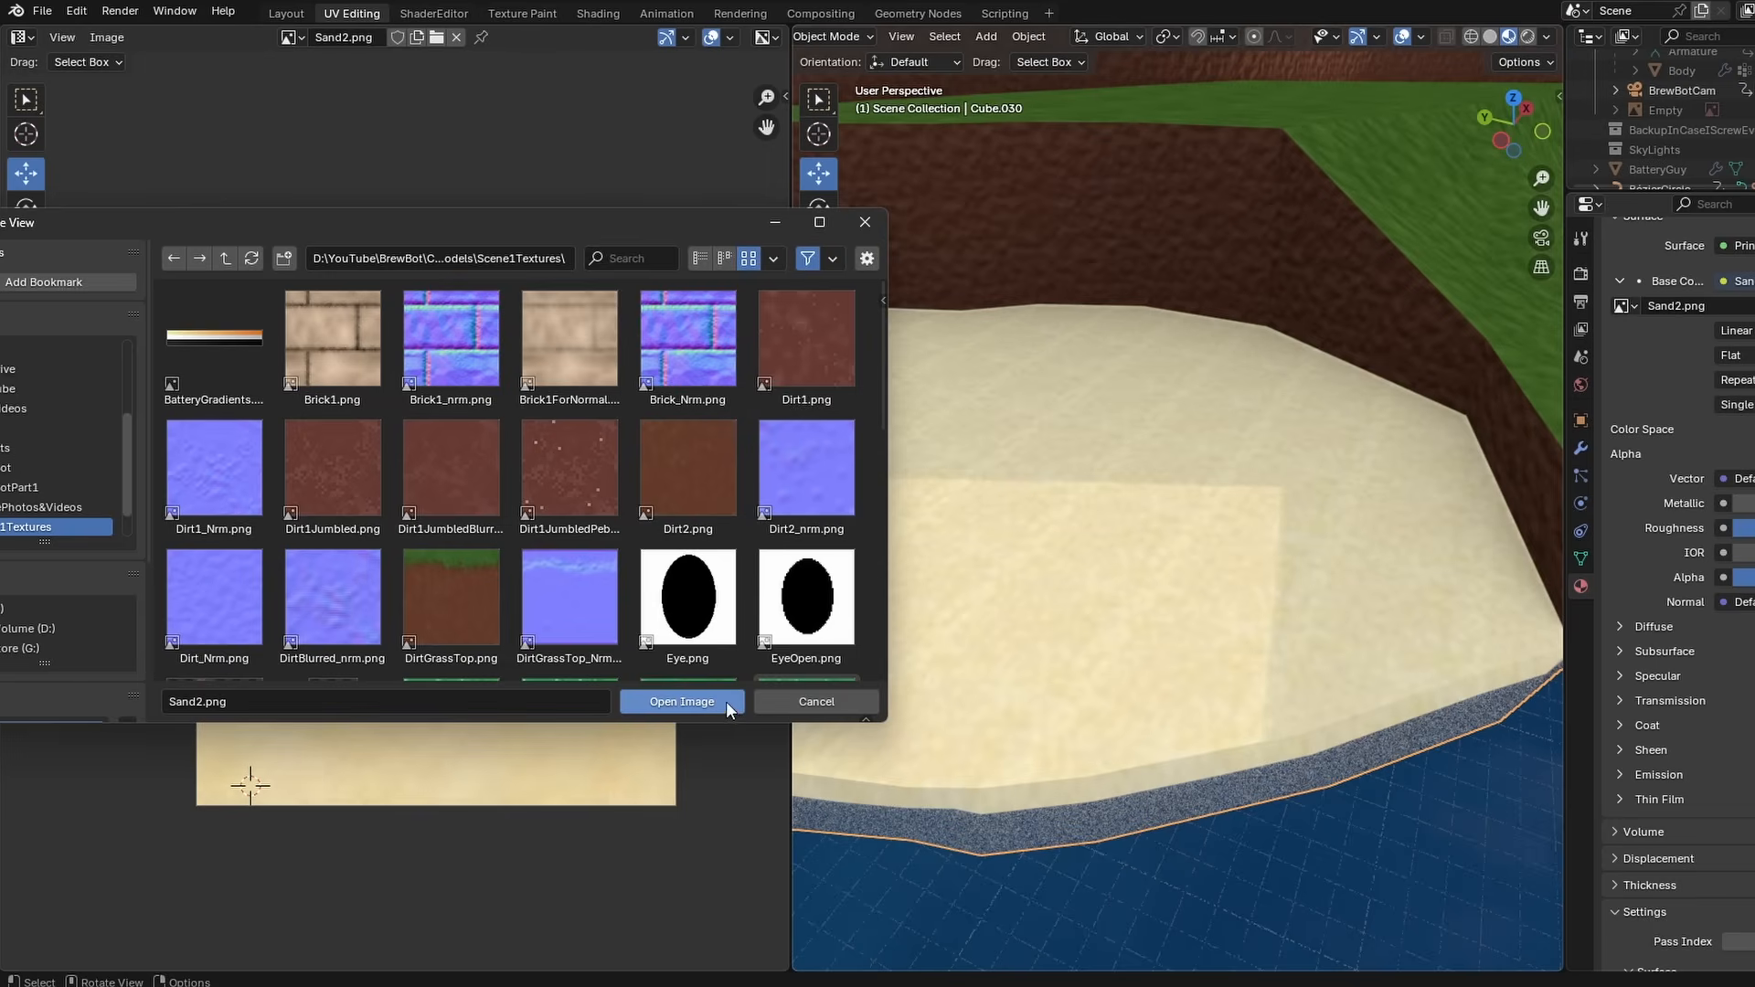
- In Blender, open the Sand2.png image from the Scene1Textures folder
left_click(682, 701)
middle_click_drag(1191, 435, 1274, 249)
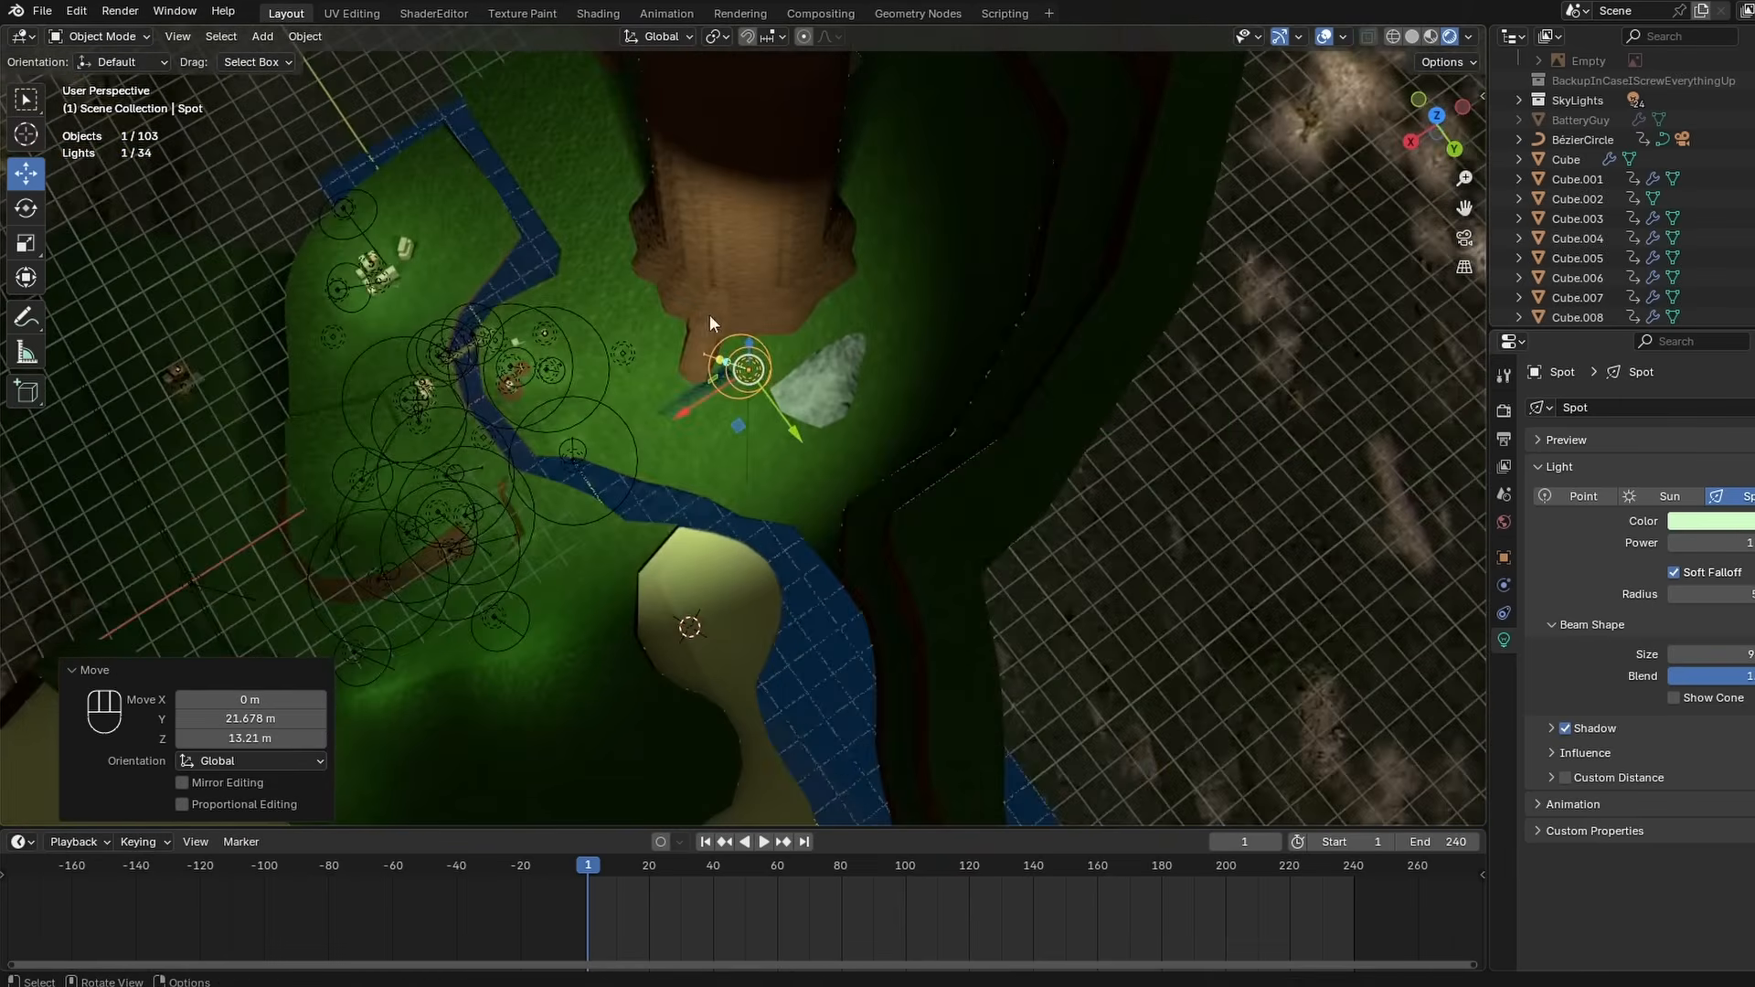
- Duplicate the spotlight near the tree trunk, keeping the copy at the same height, and rotate the light
key("shift+d")
key("shift+z")
key("Return")
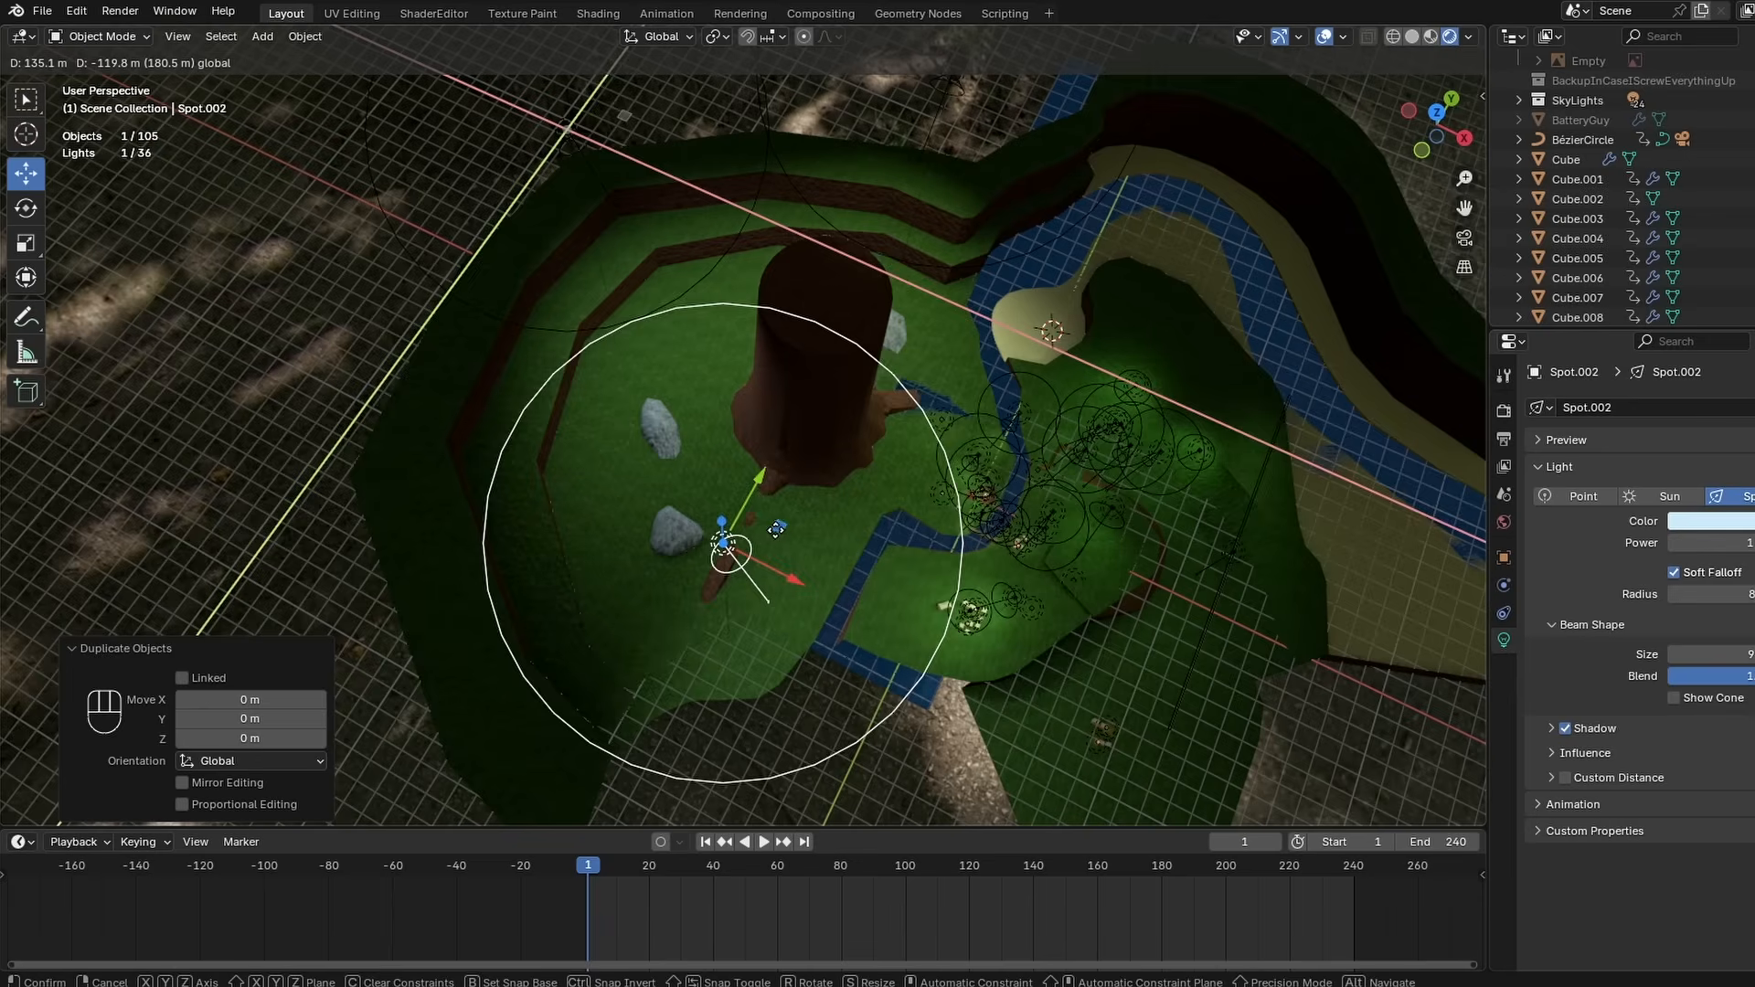
key("r")
left_click(818, 302)
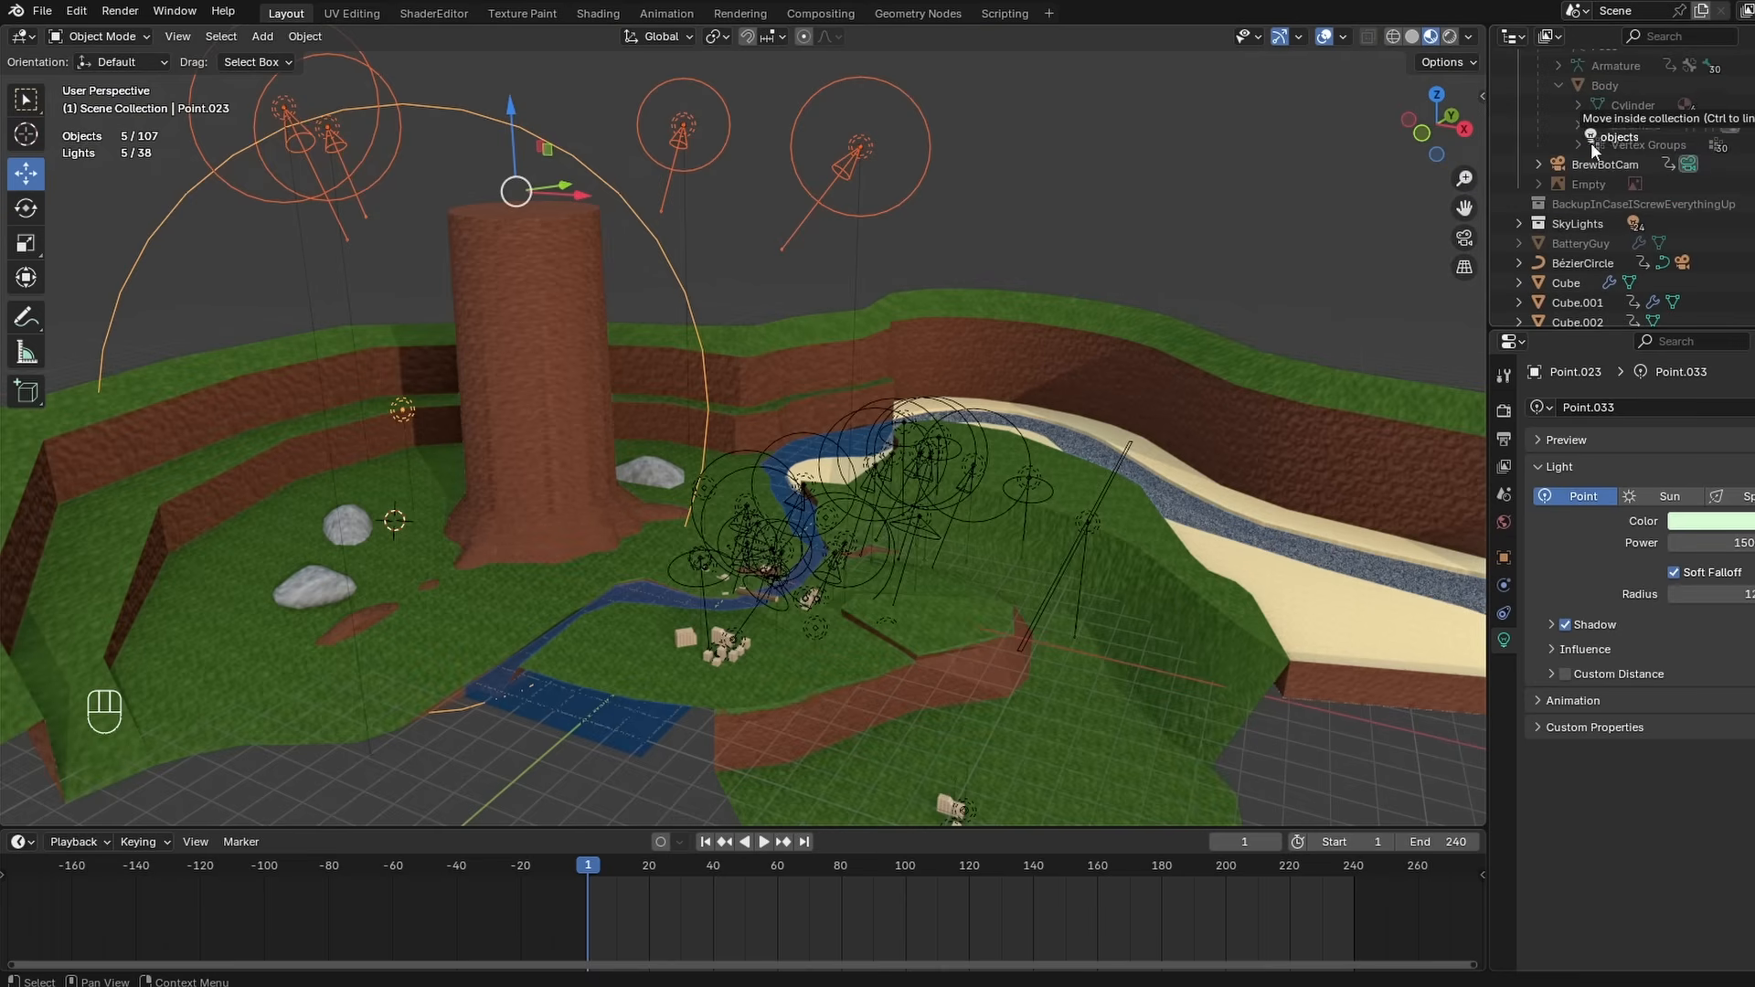
- Move the five selected lights into the SkyLights collection
left_click_drag(1590, 142, 1569, 223)
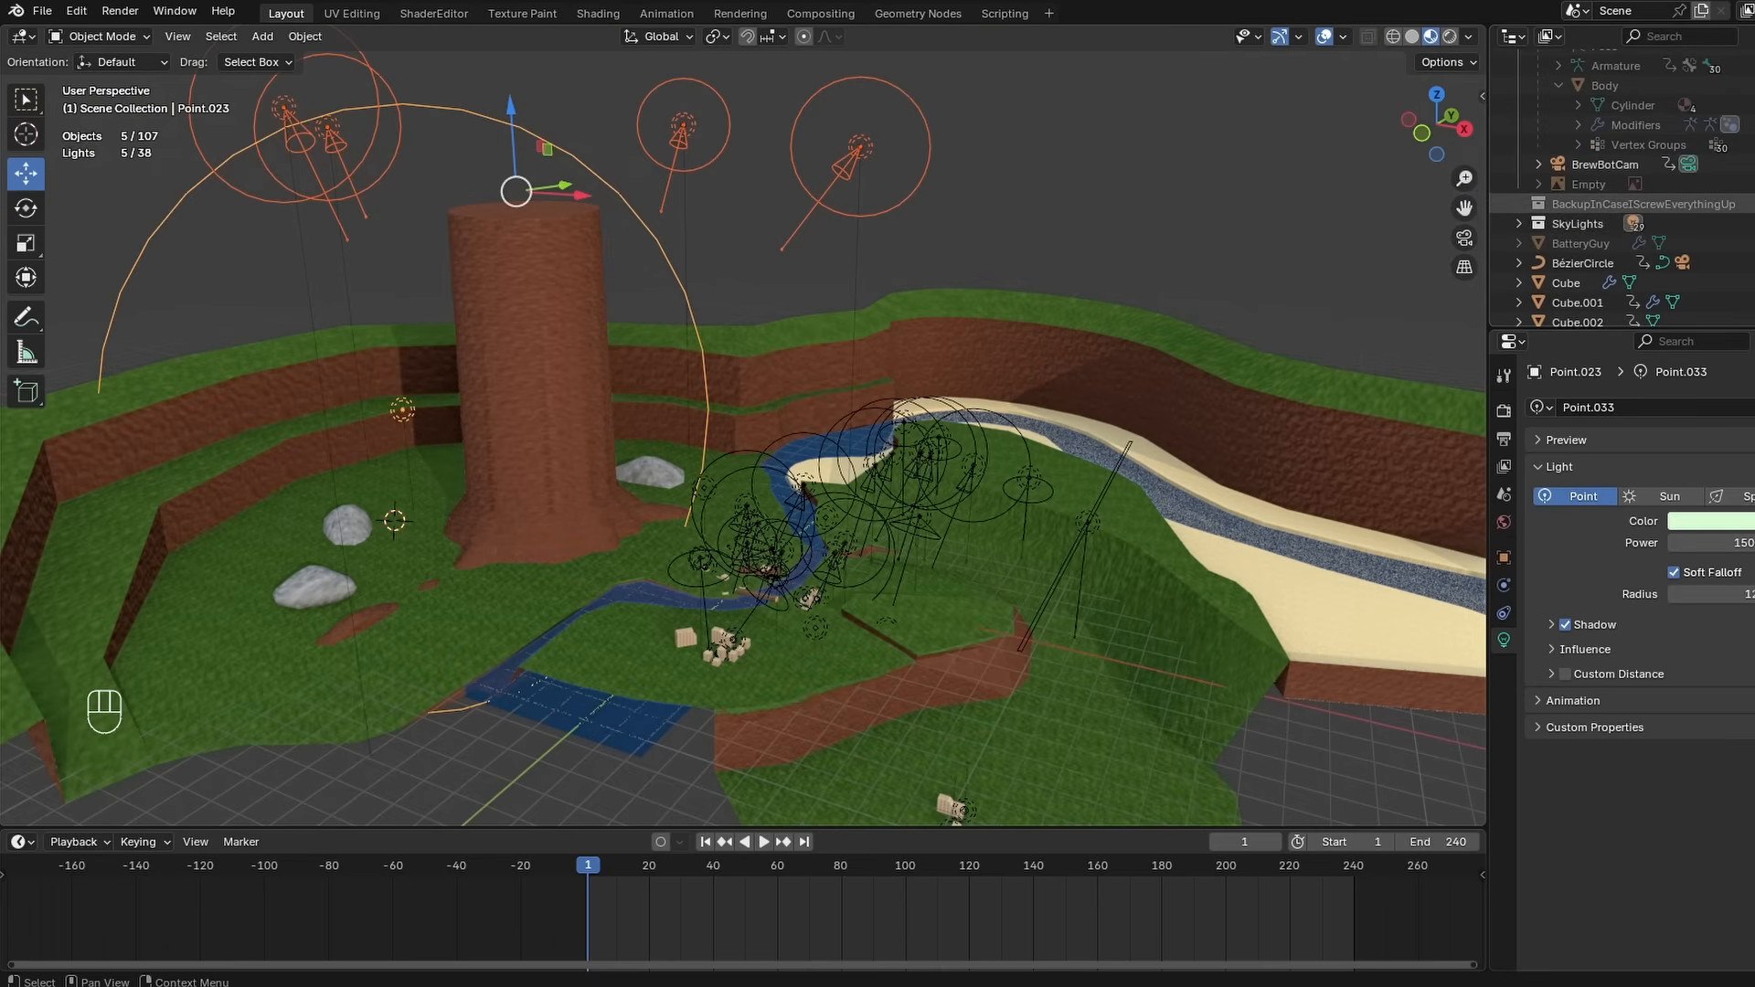
- Select every terrain face that uses the Sand material and assign the Dirt material to them
left_click(1572, 490)
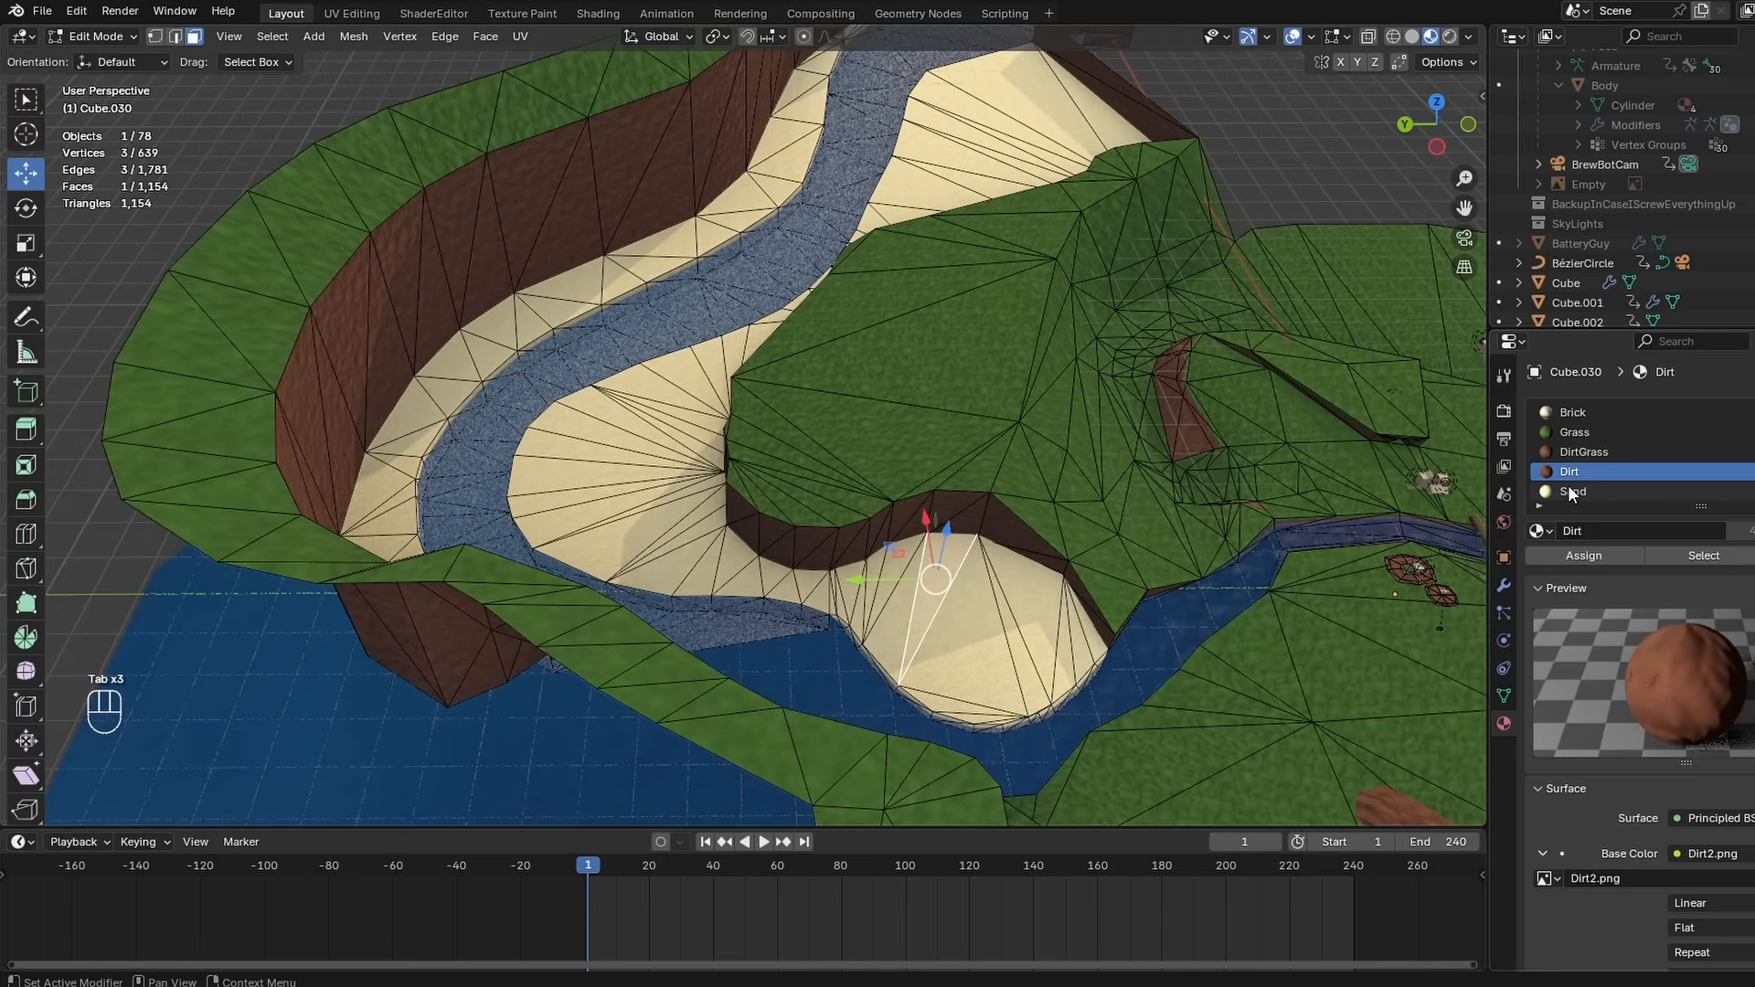
left_click(1581, 555)
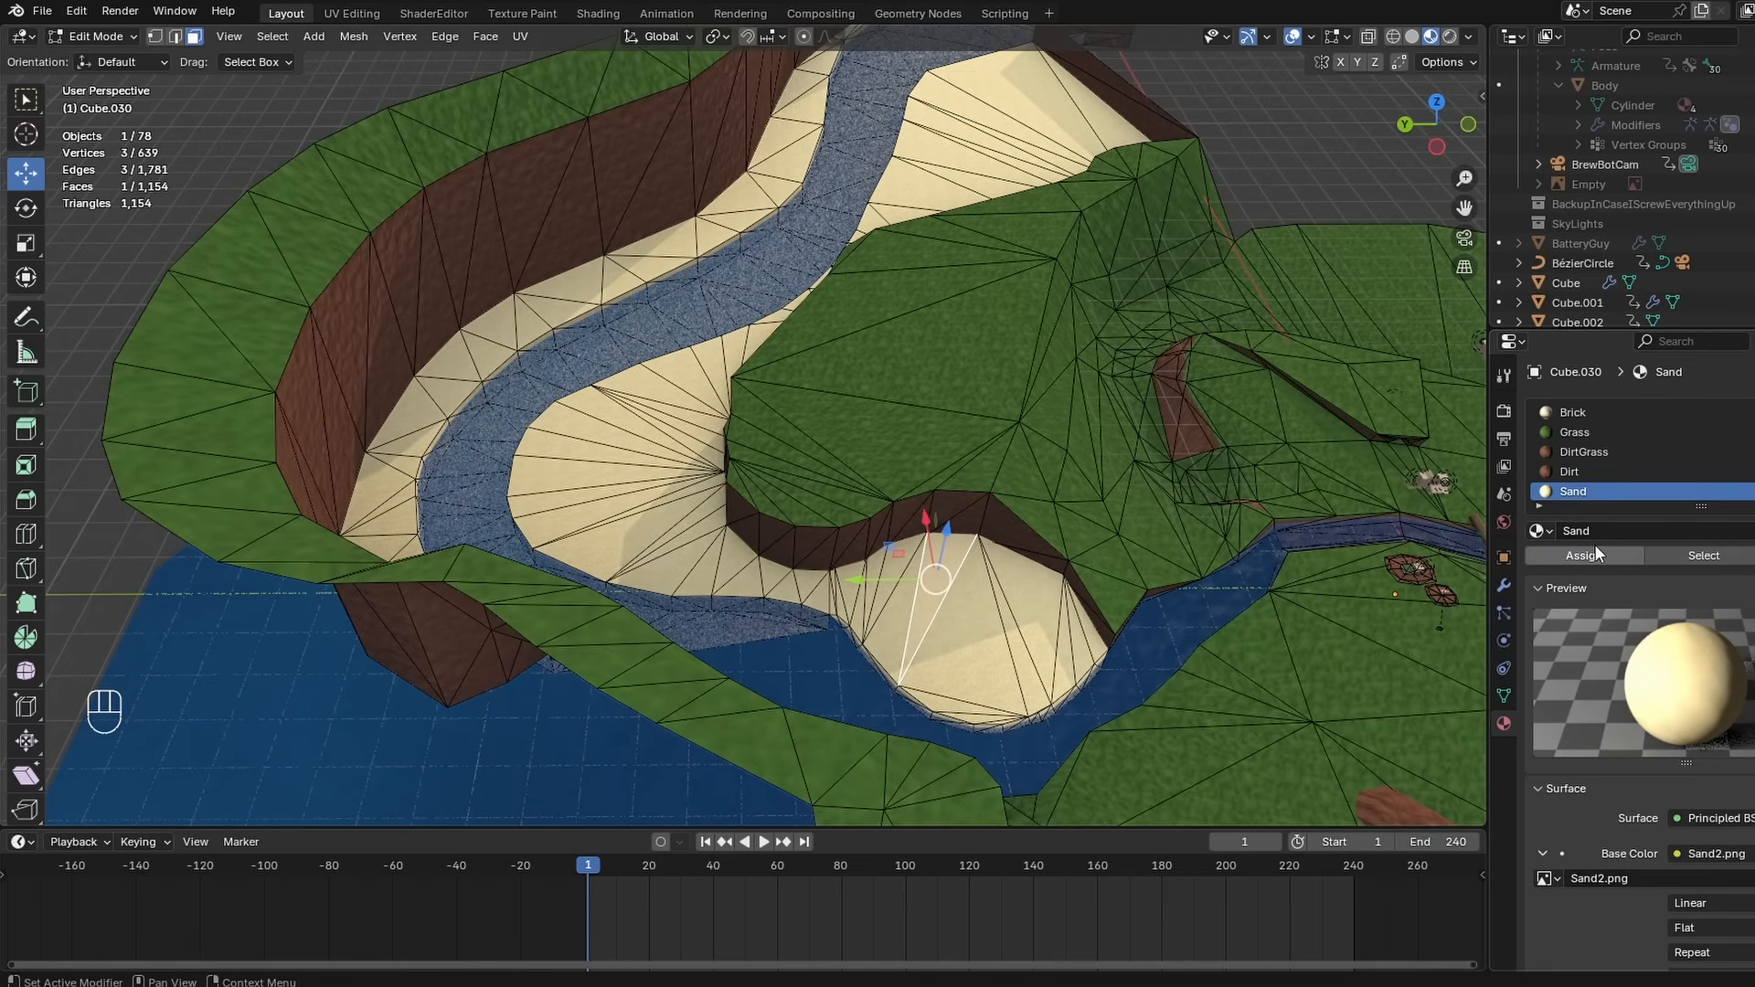
left_click(1683, 552)
left_click(1555, 468)
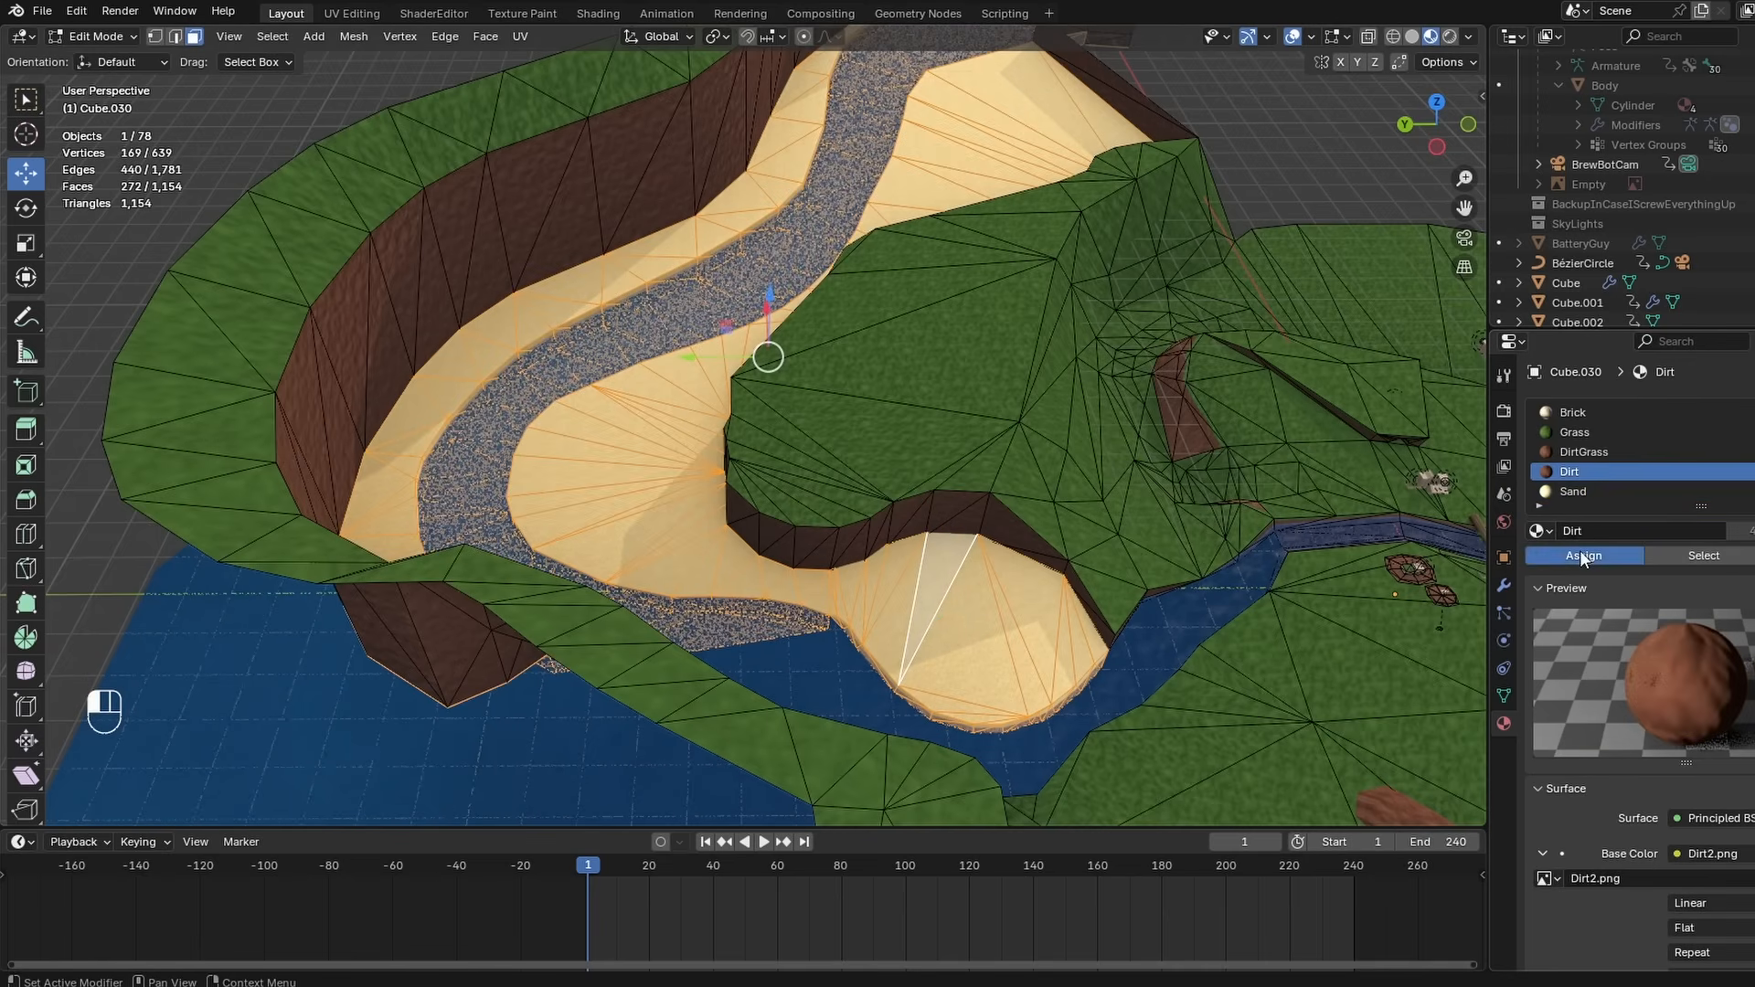
left_click(1581, 554)
key("Tab")
middle_click_drag(1083, 454, 988, 390)
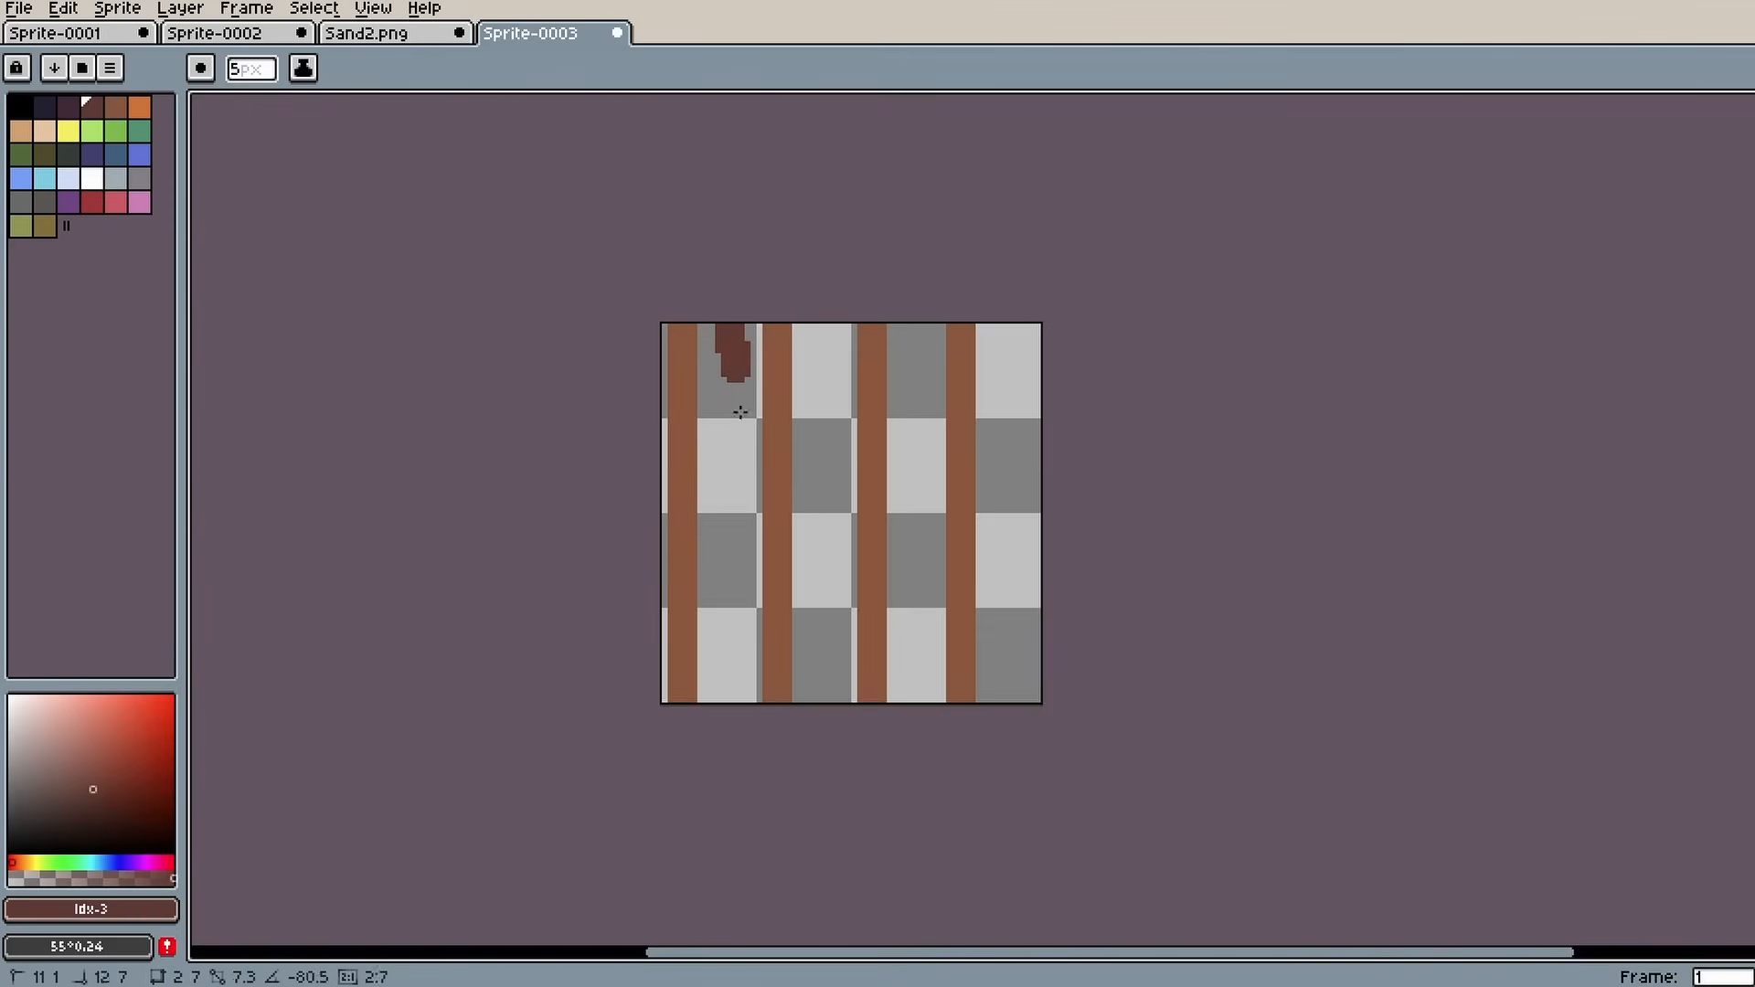
- In Aseprite, paint four dark brown vertical stripes with a 5 px brush between the existing brown stripes
left_click_drag(729, 351, 729, 721)
left_click_drag(833, 340, 834, 645)
left_click_drag(913, 324, 913, 704)
left_click_drag(1009, 323, 1009, 705)
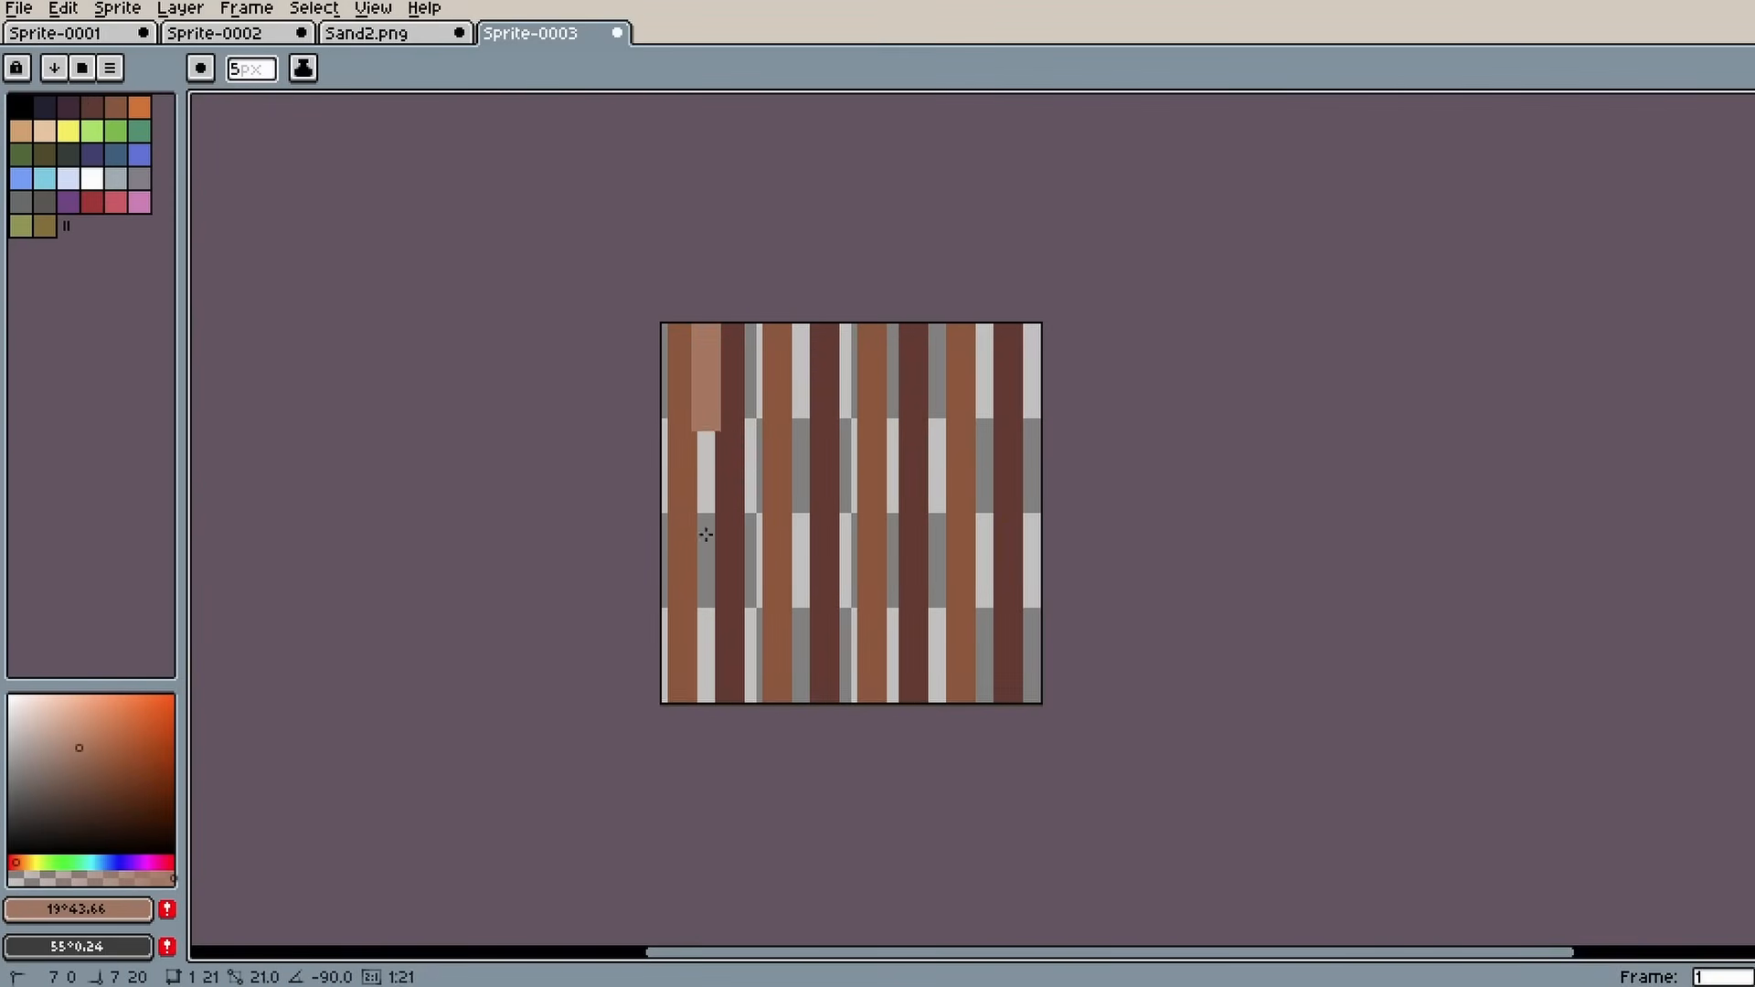
- Fill gaps between the stripes with lighter brown vertical strokes
left_click_drag(706, 503, 697, 732)
left_click_drag(894, 326, 881, 716)
left_click_drag(872, 326, 872, 711)
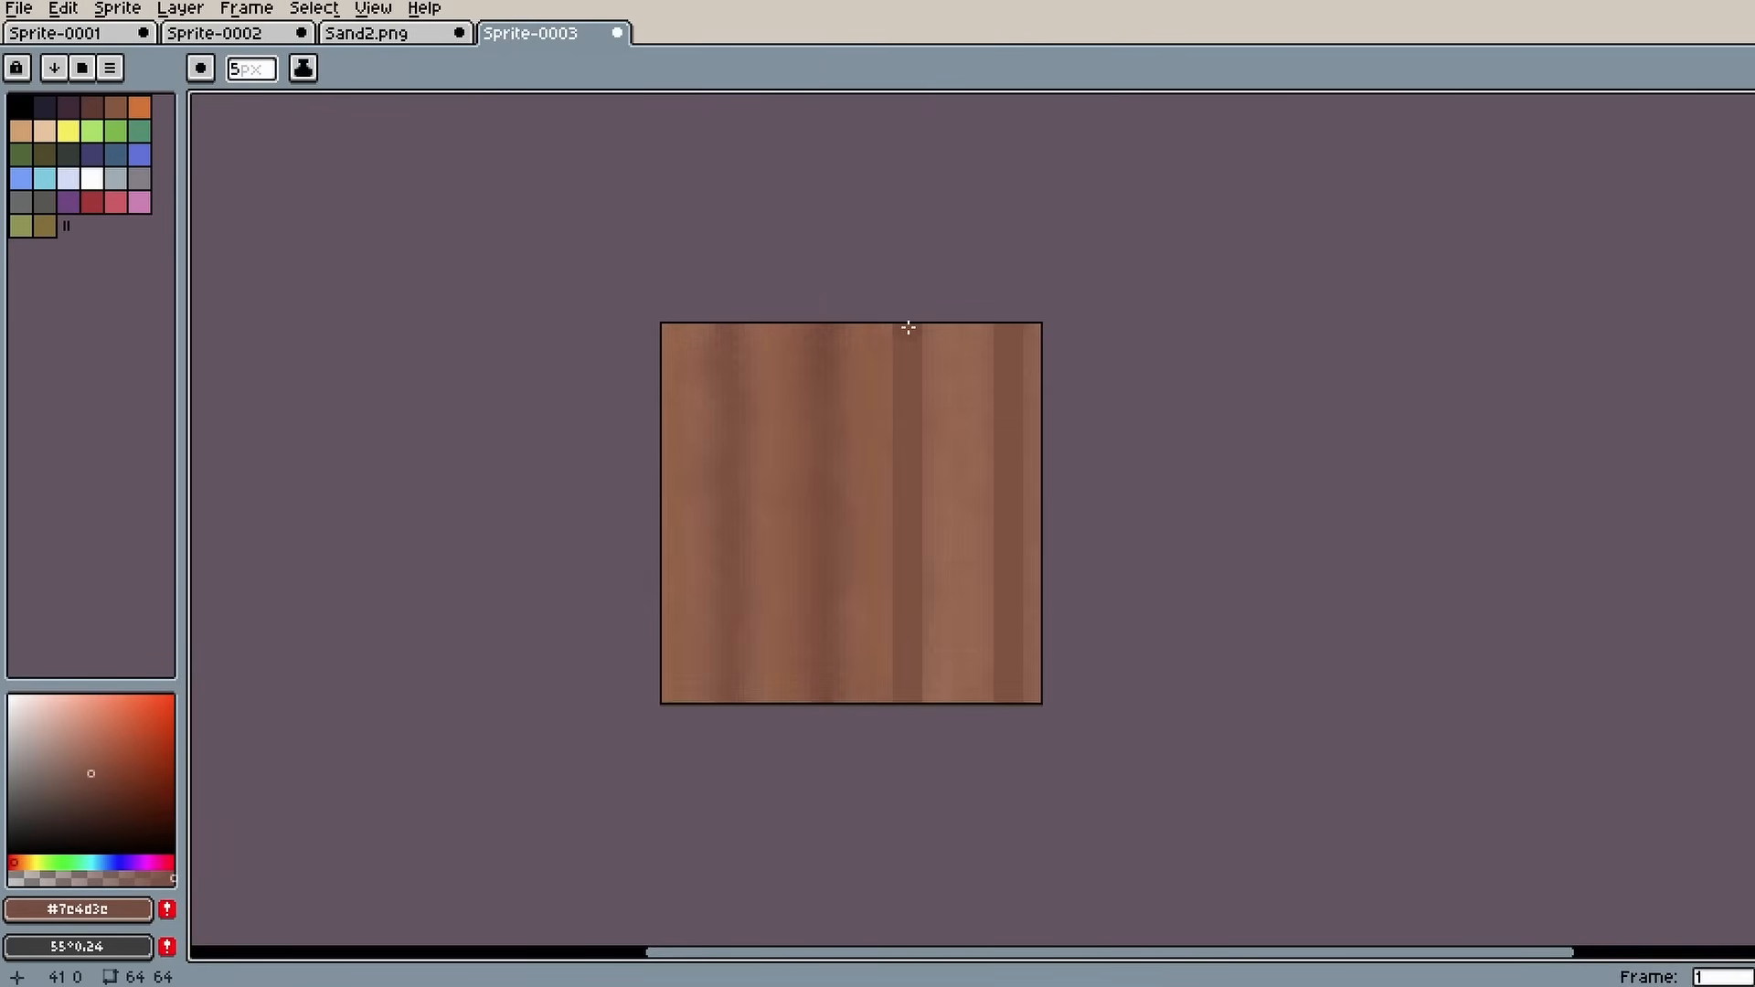
- Paint a vertical #7e4d3e stripe in the right half of the brown texture and check the texture zoomed out
left_click_drag(912, 393, 909, 662)
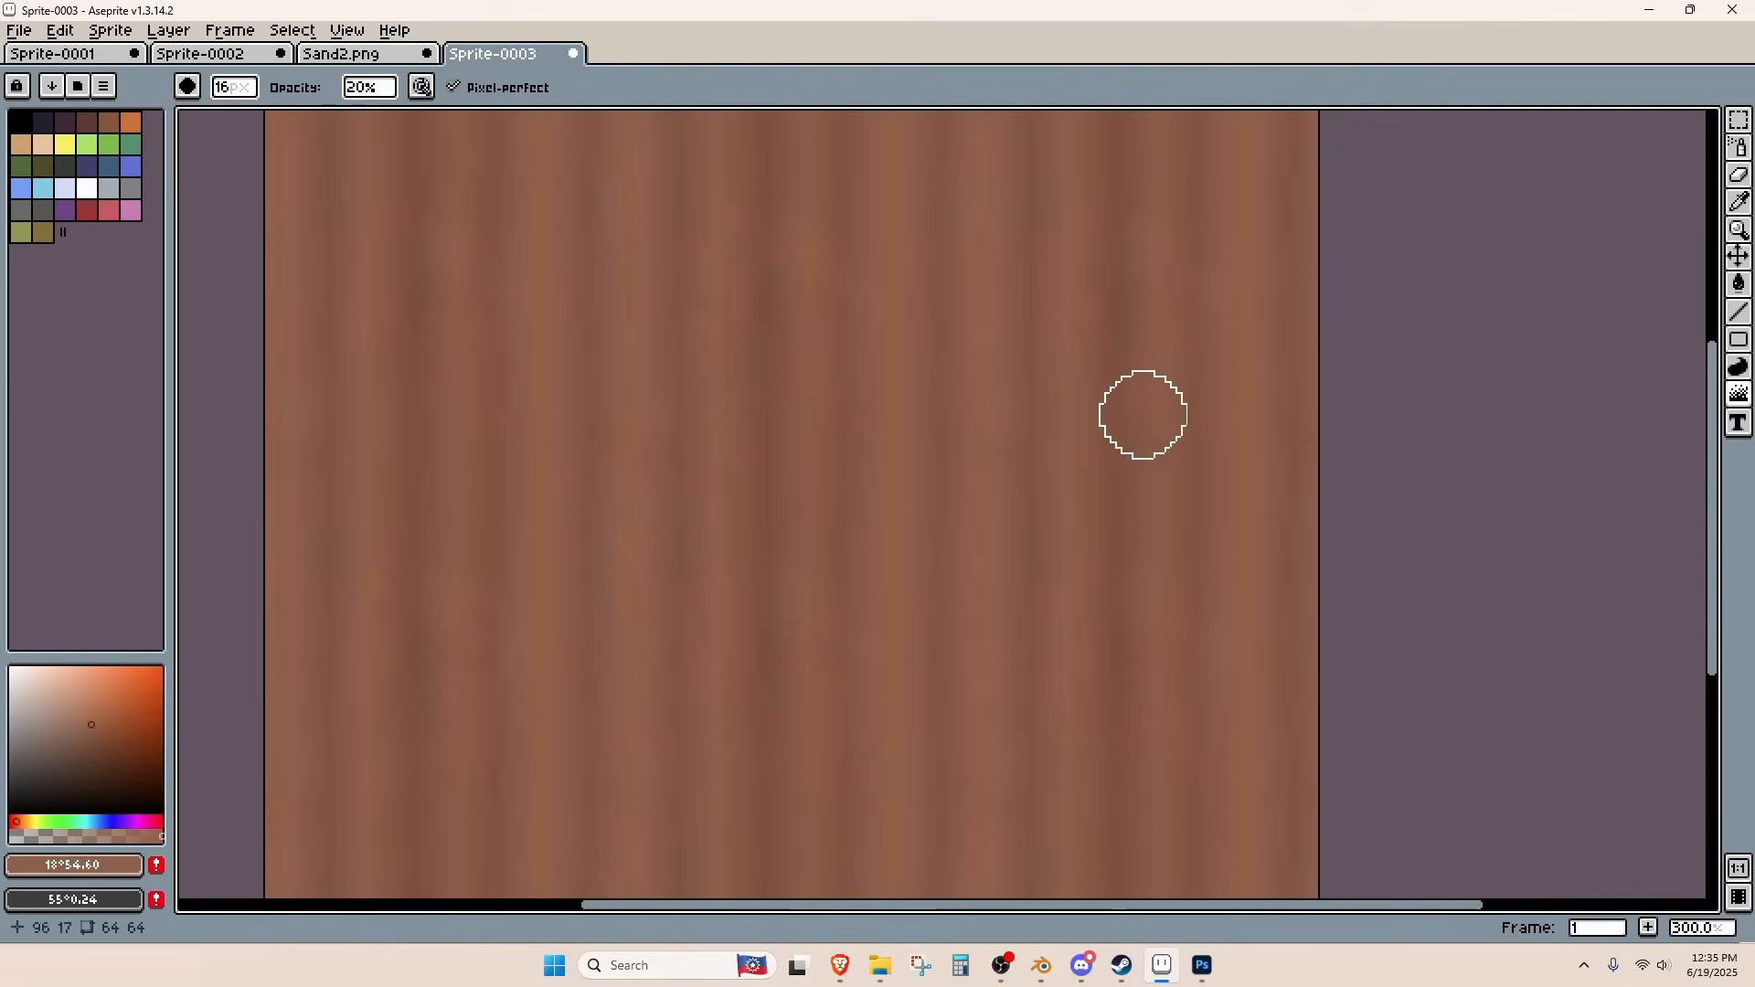
scroll(1107, 310, "down", 2)
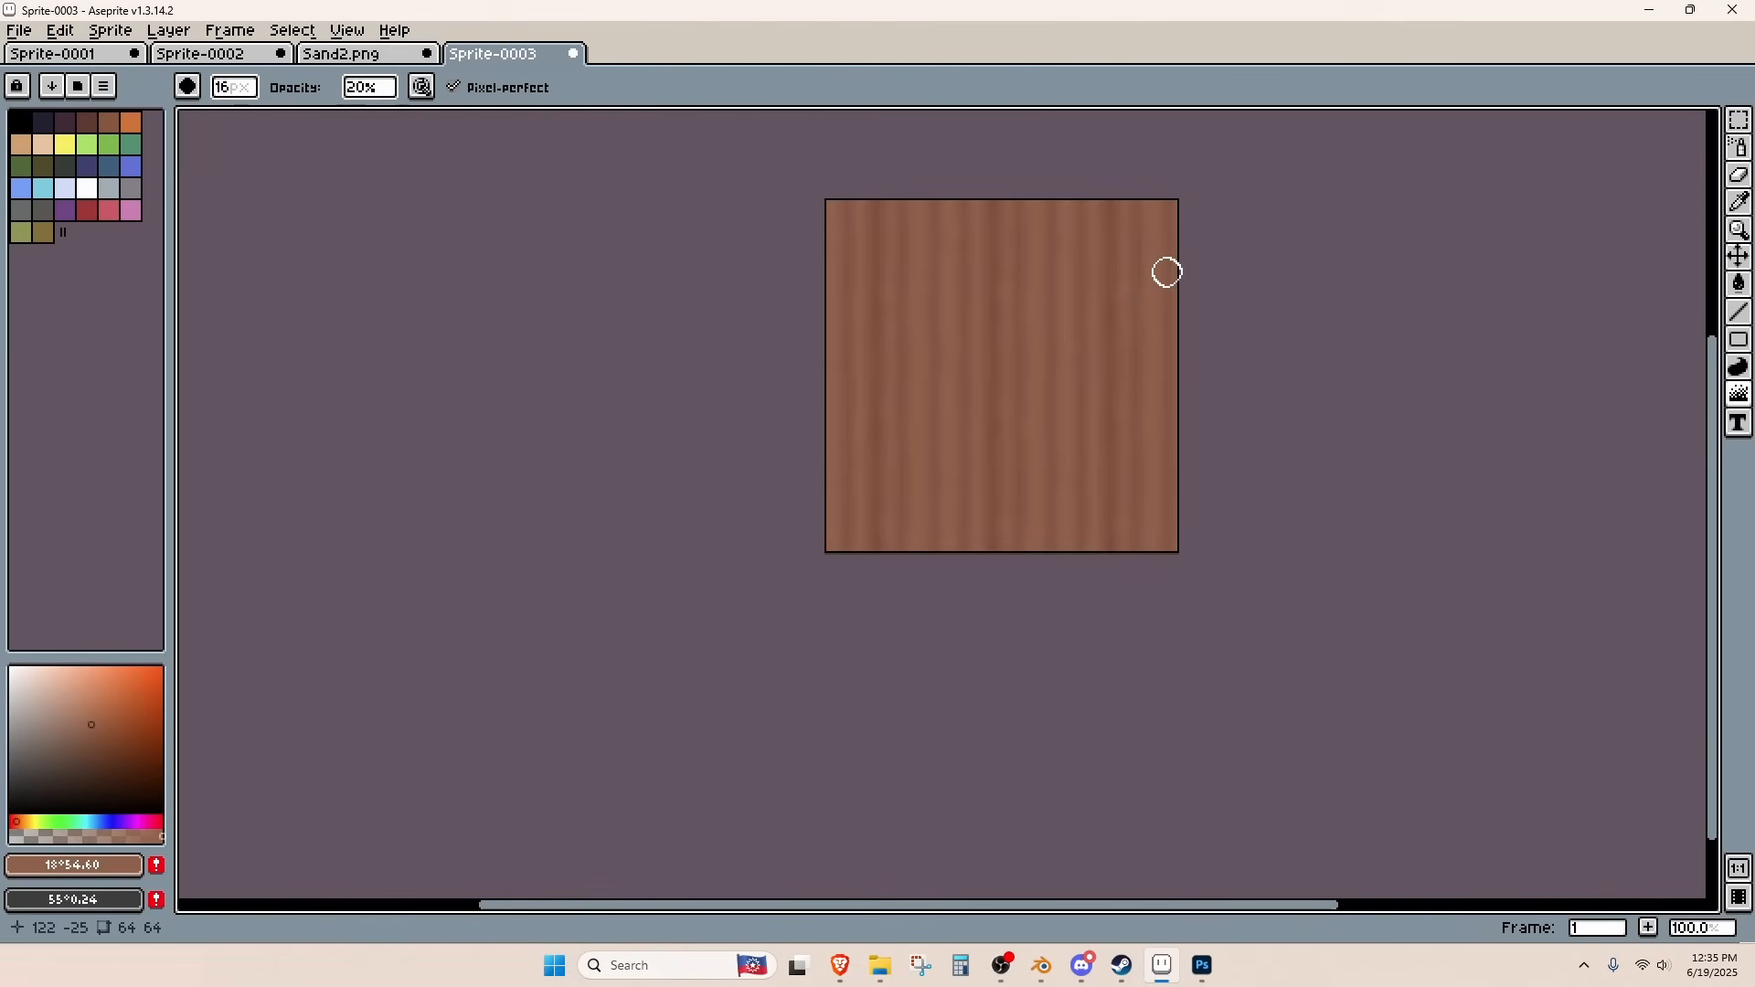
- Switch to Blender and scale the tree trunk's UV map to resize the wood stripes
scroll(1185, 270, "up", 1)
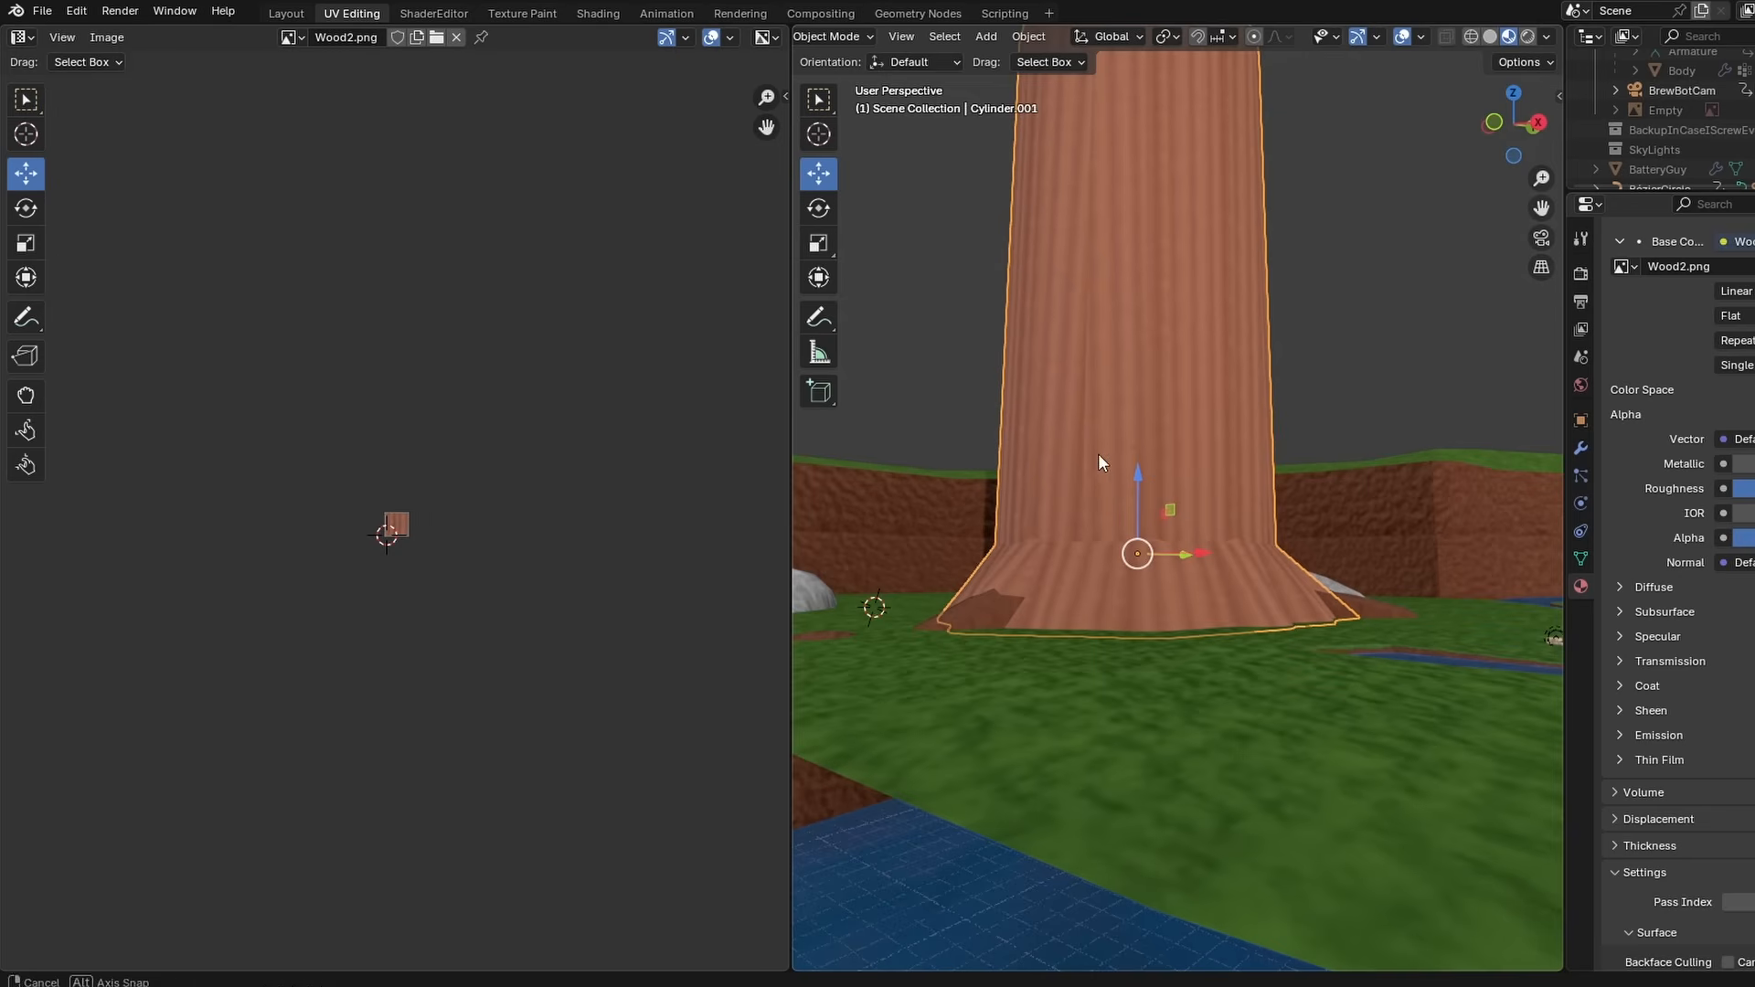
middle_click_drag(1098, 453, 998, 484)
key("Tab")
key("s")
left_click(609, 519)
key("Tab")
scroll(1149, 499, "down", 1)
middle_click_drag(1150, 499, 1054, 507)
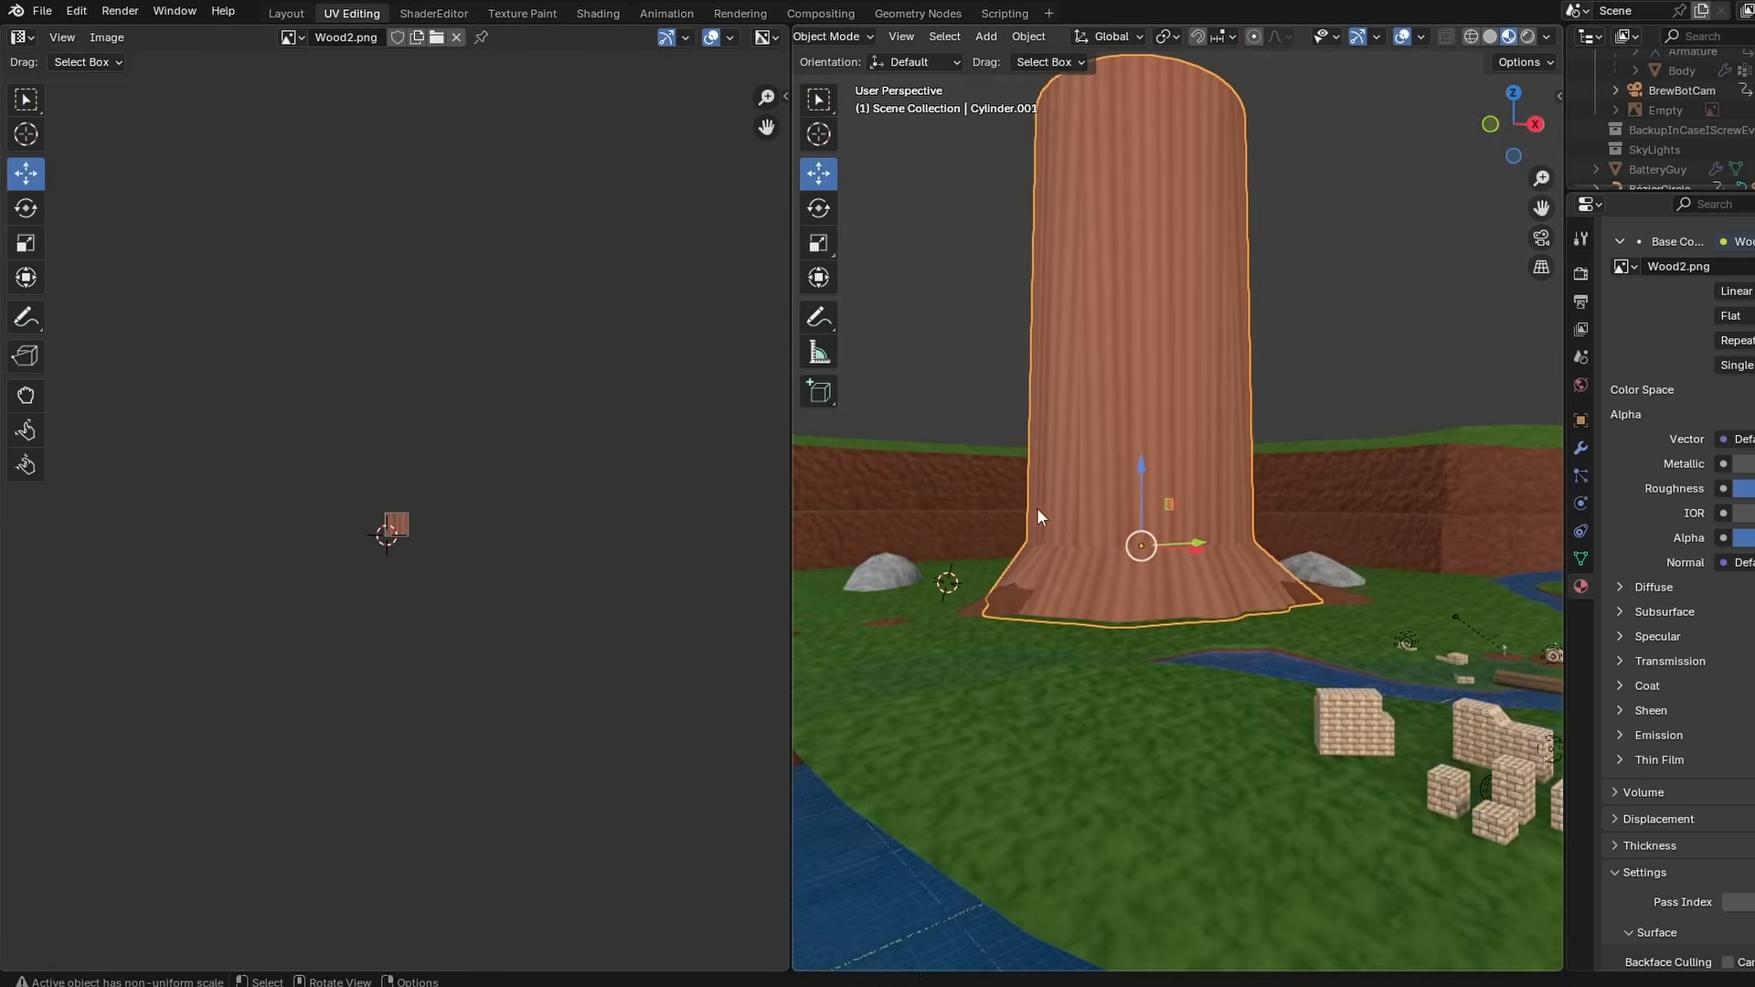
- Scale the trunk's UVs once more and check the wood texture on the trunk and in the rendered scene
key("Tab")
key("s")
left_click(587, 539)
key("Tab")
middle_click_drag(914, 511, 954, 352)
left_click(942, 314)
scroll(883, 345, "up", 6)
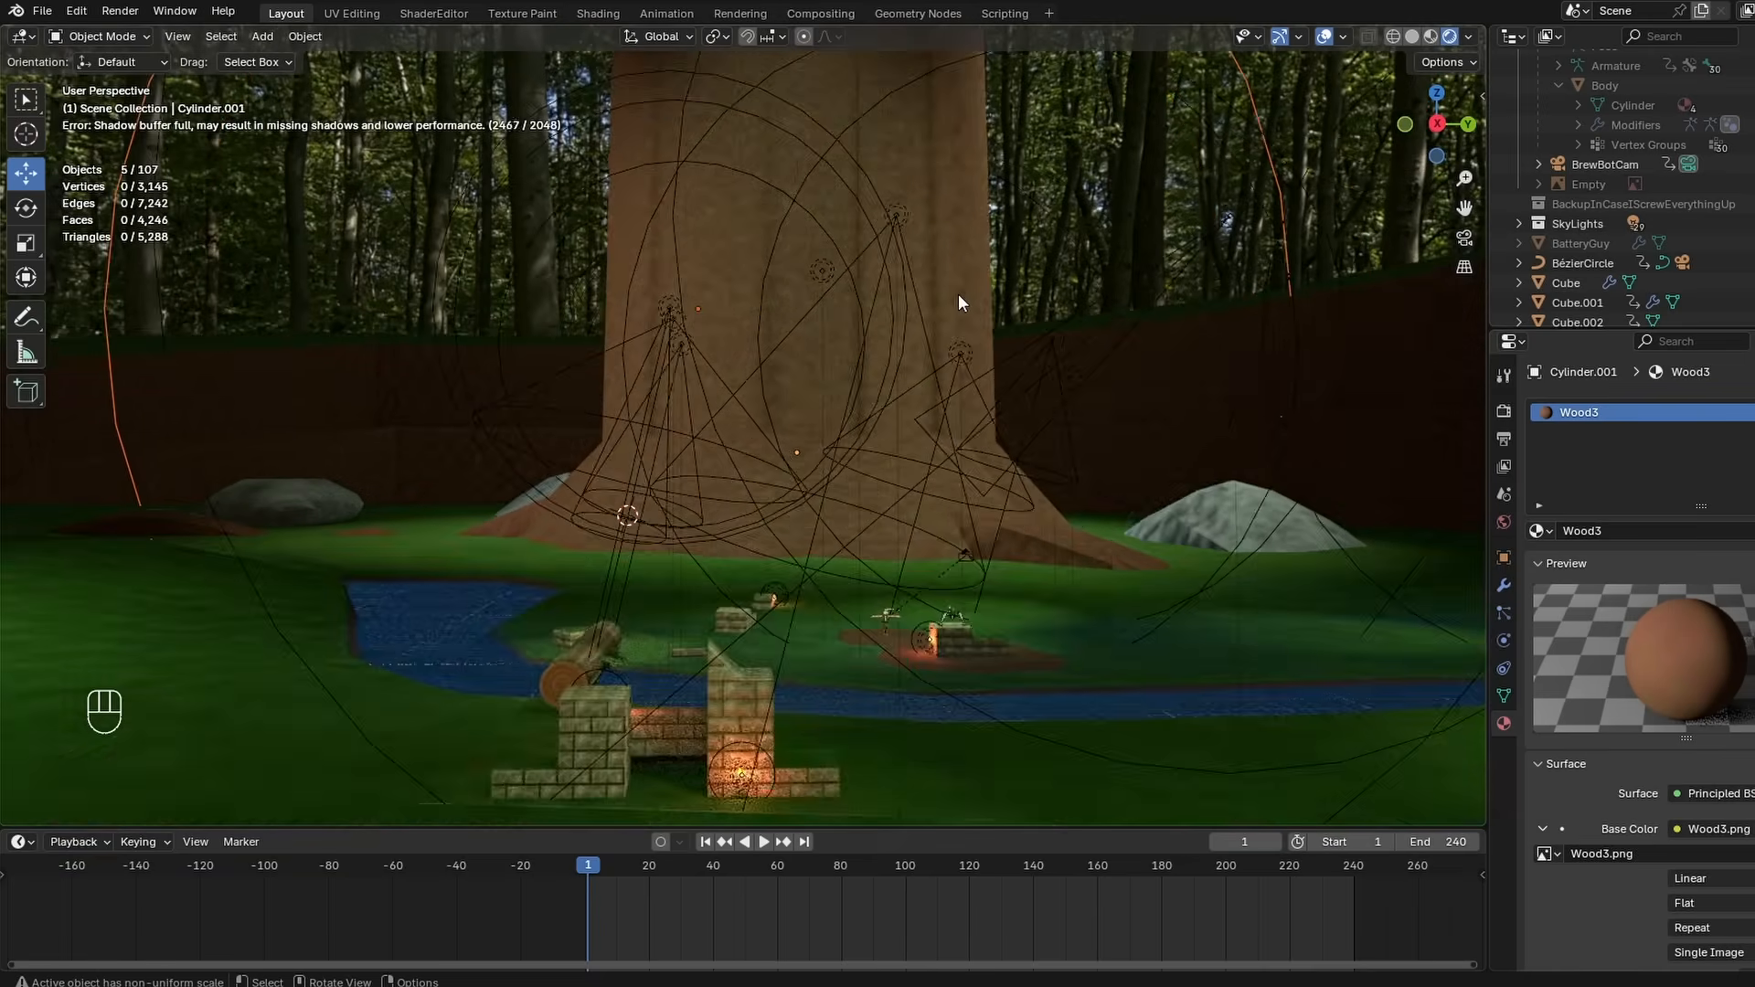
middle_click_drag(957, 303, 1060, 311)
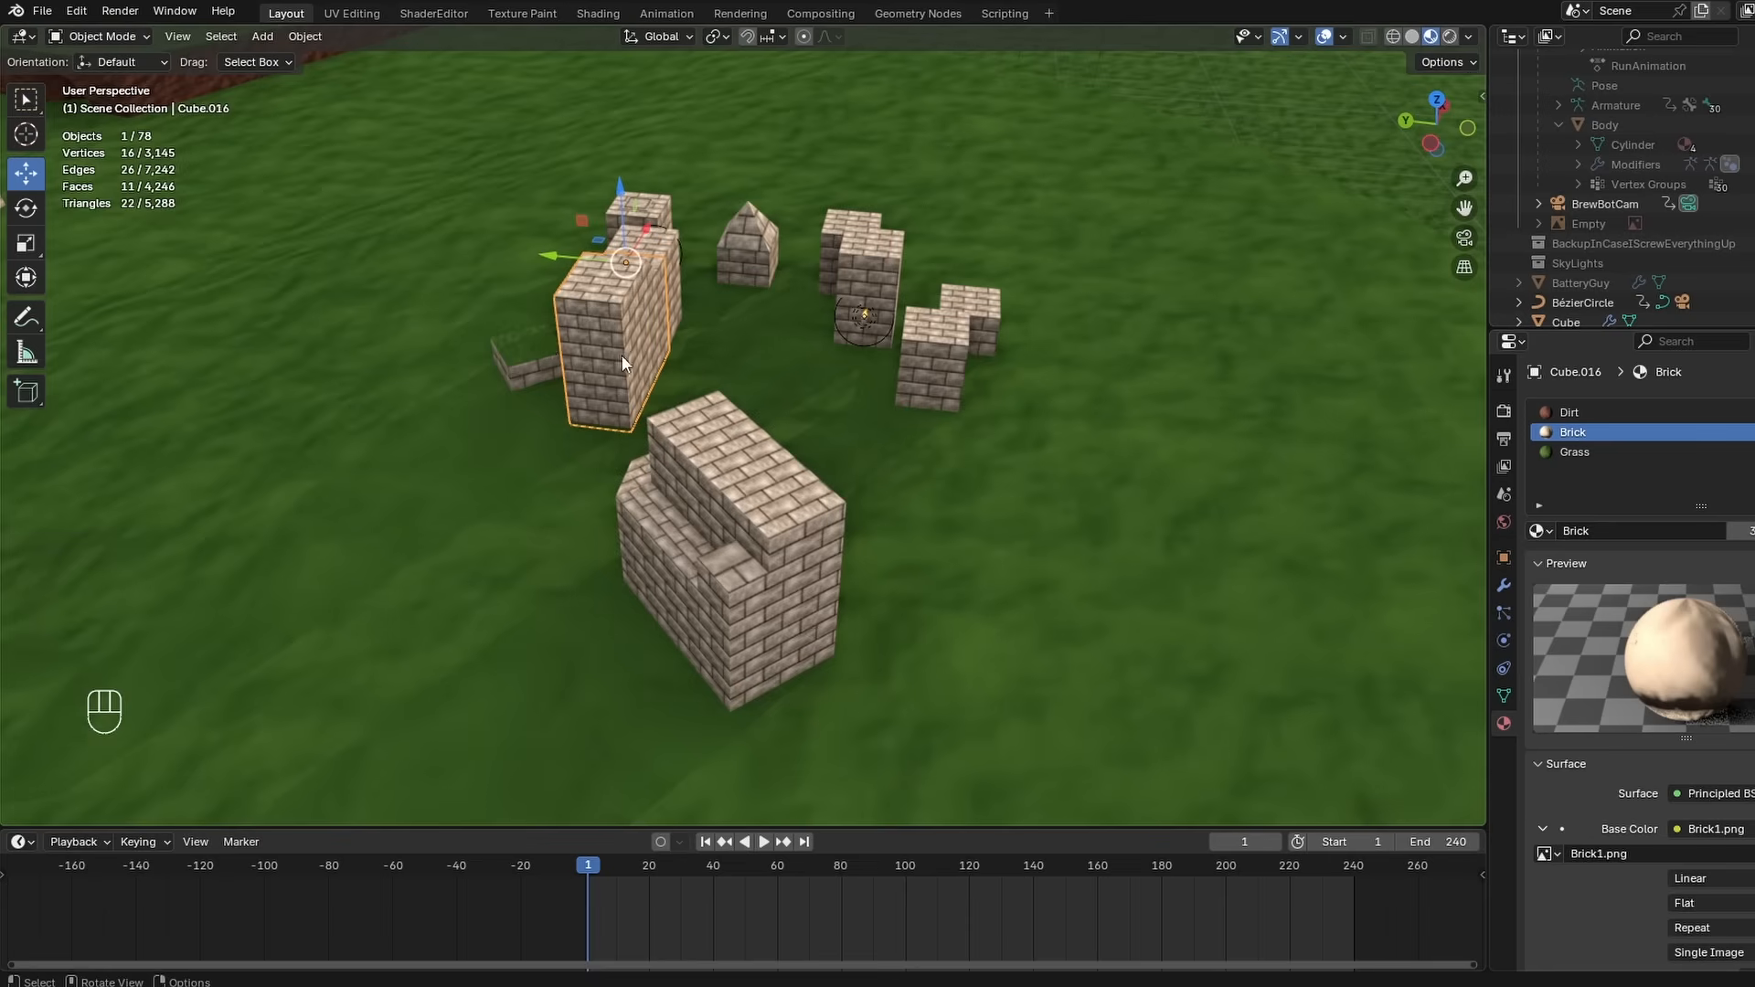
- Snap the duplicated brick block to the 3D cursor and place another copy of the grass-topped block on the terrain
mouse_move(622, 363)
middle_mouse_down()
mouse_move(653, 378)
mouse_move(556, 351)
mouse_move(602, 348)
middle_mouse_up()
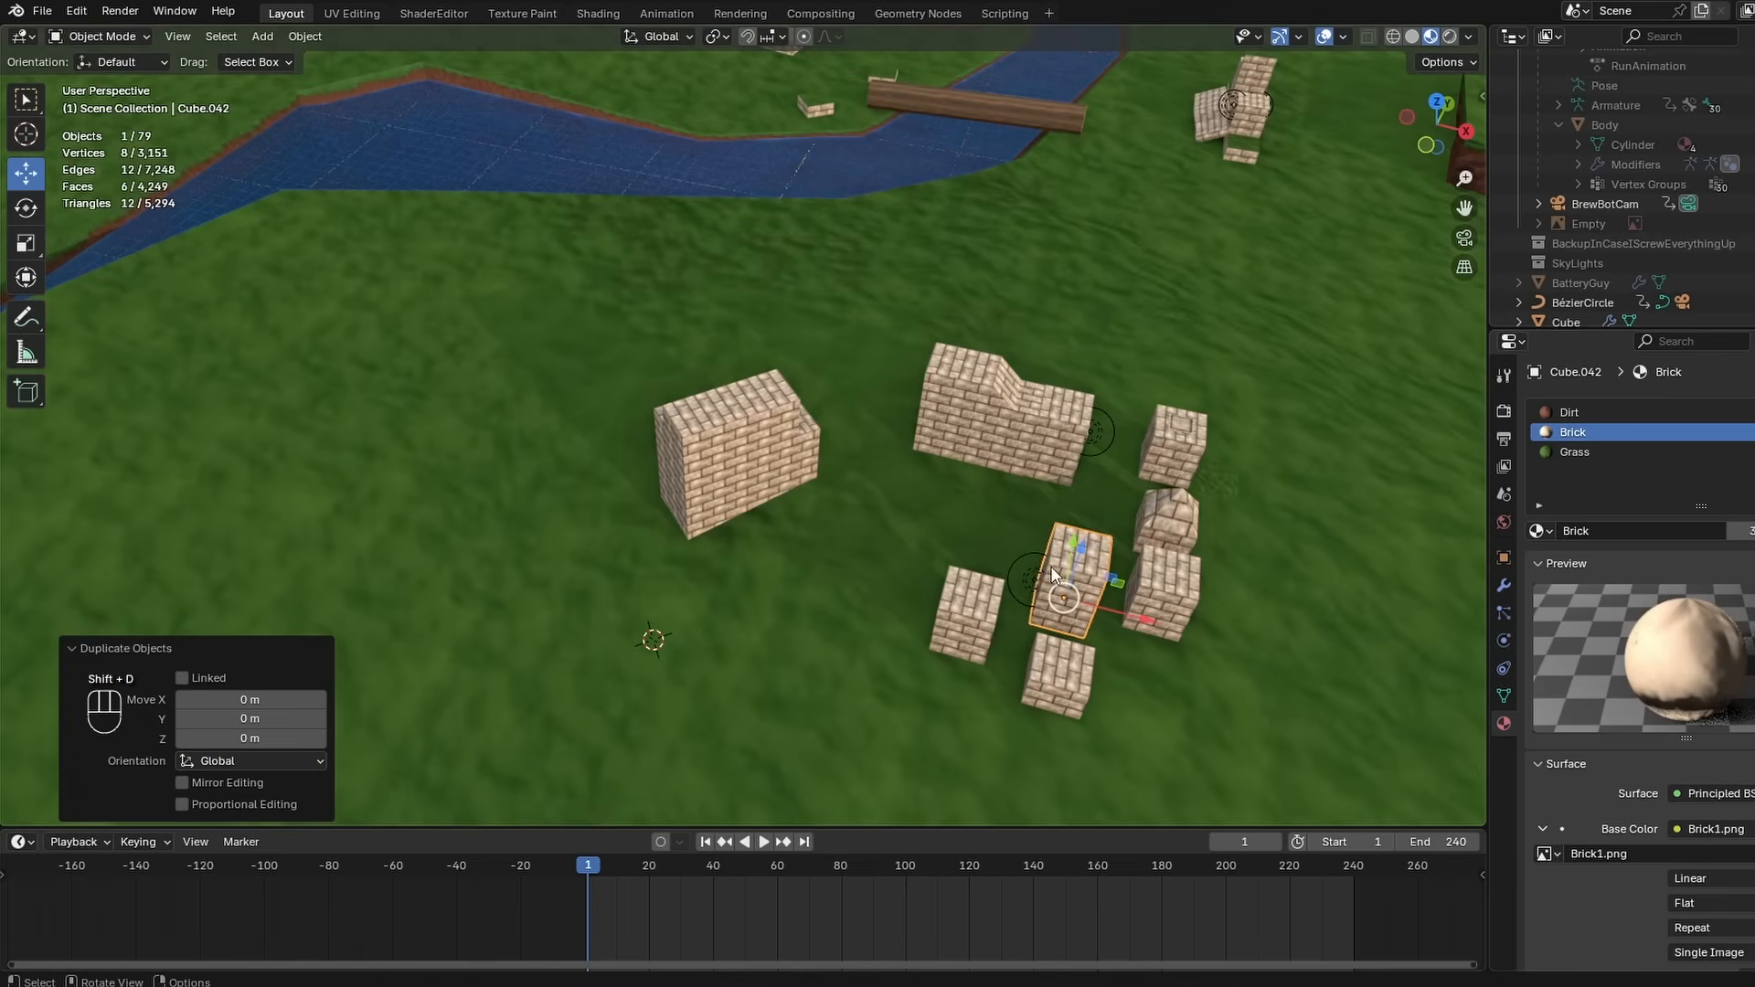
key("shift+s")
left_click(1049, 462)
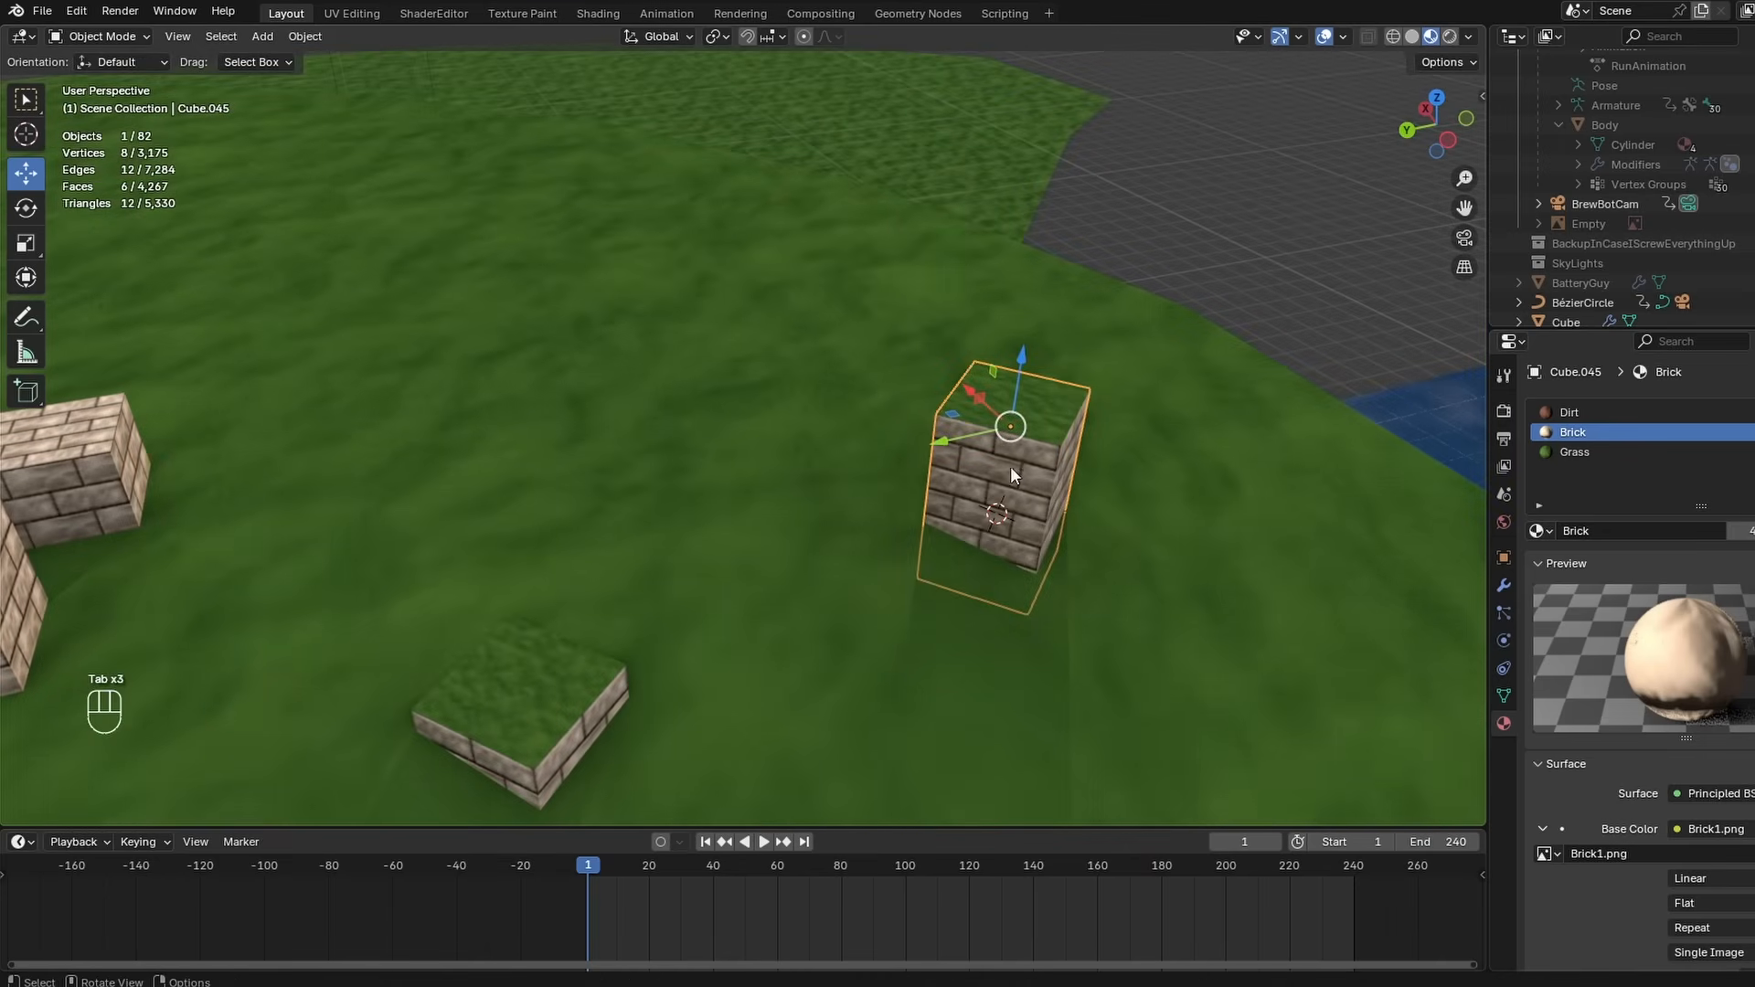
key("shift+d")
left_click(1111, 343)
middle_click_drag(1111, 344, 1006, 396)
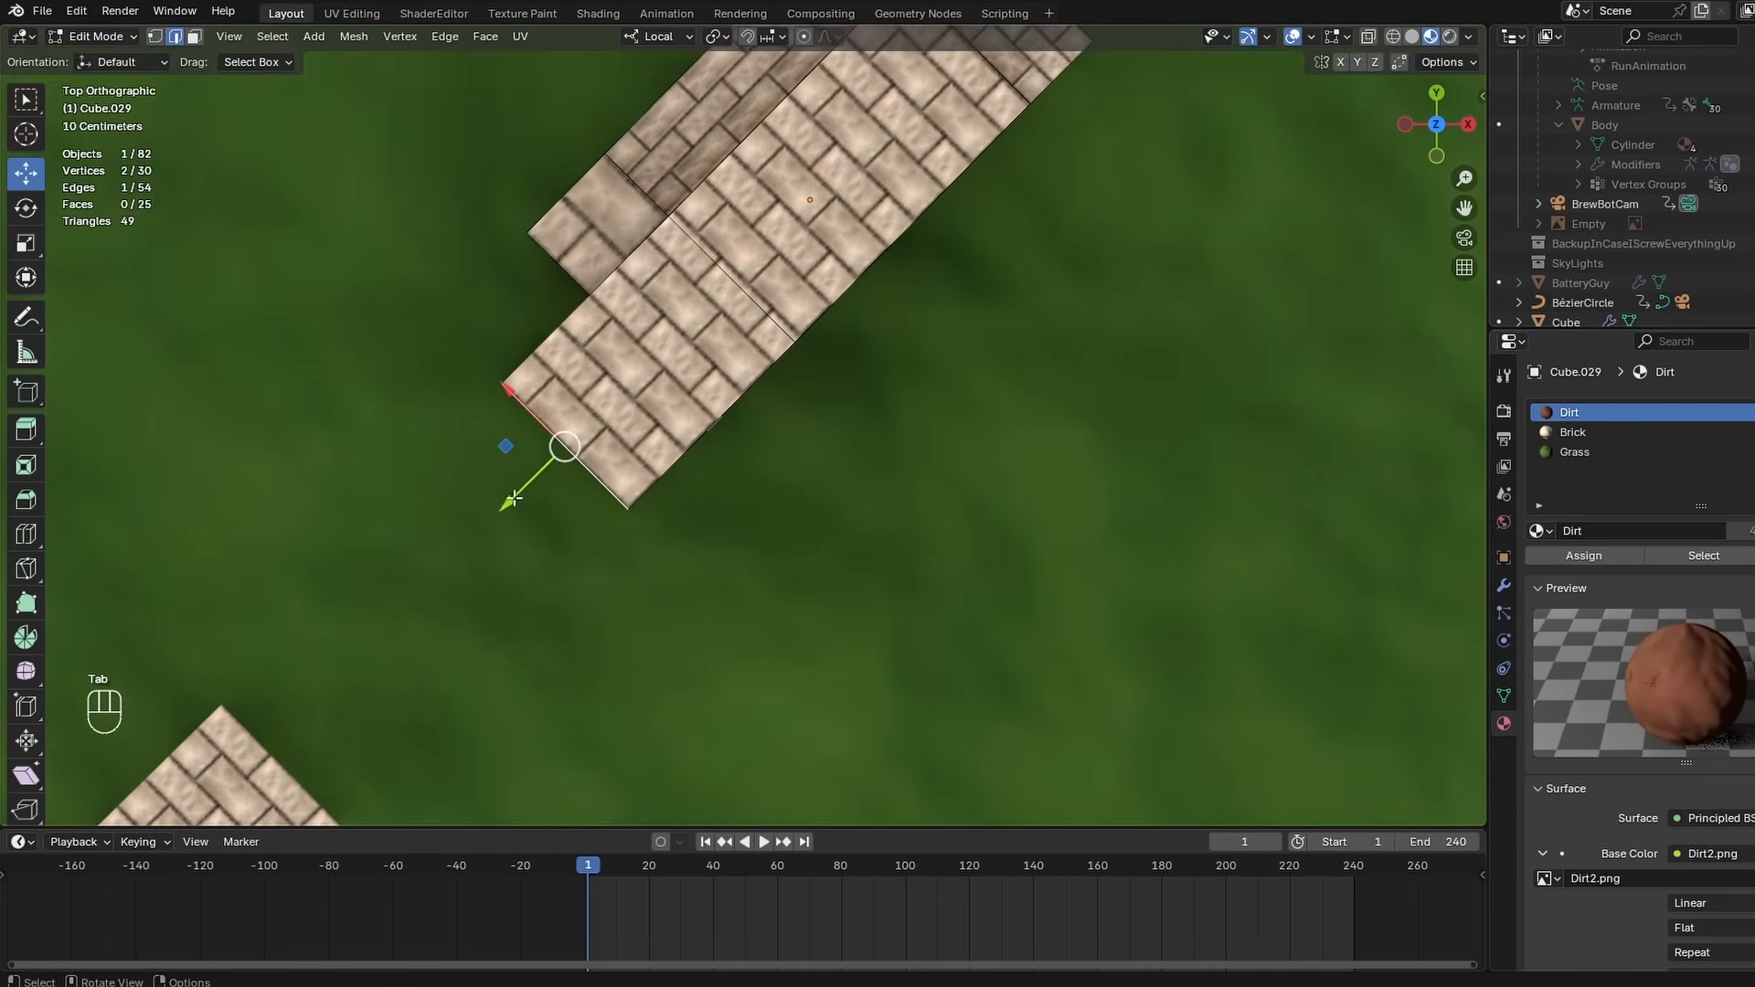
- Pull the end edge of the ruin's upper brick wall outward and lower it
left_click_drag(514, 499, 439, 547)
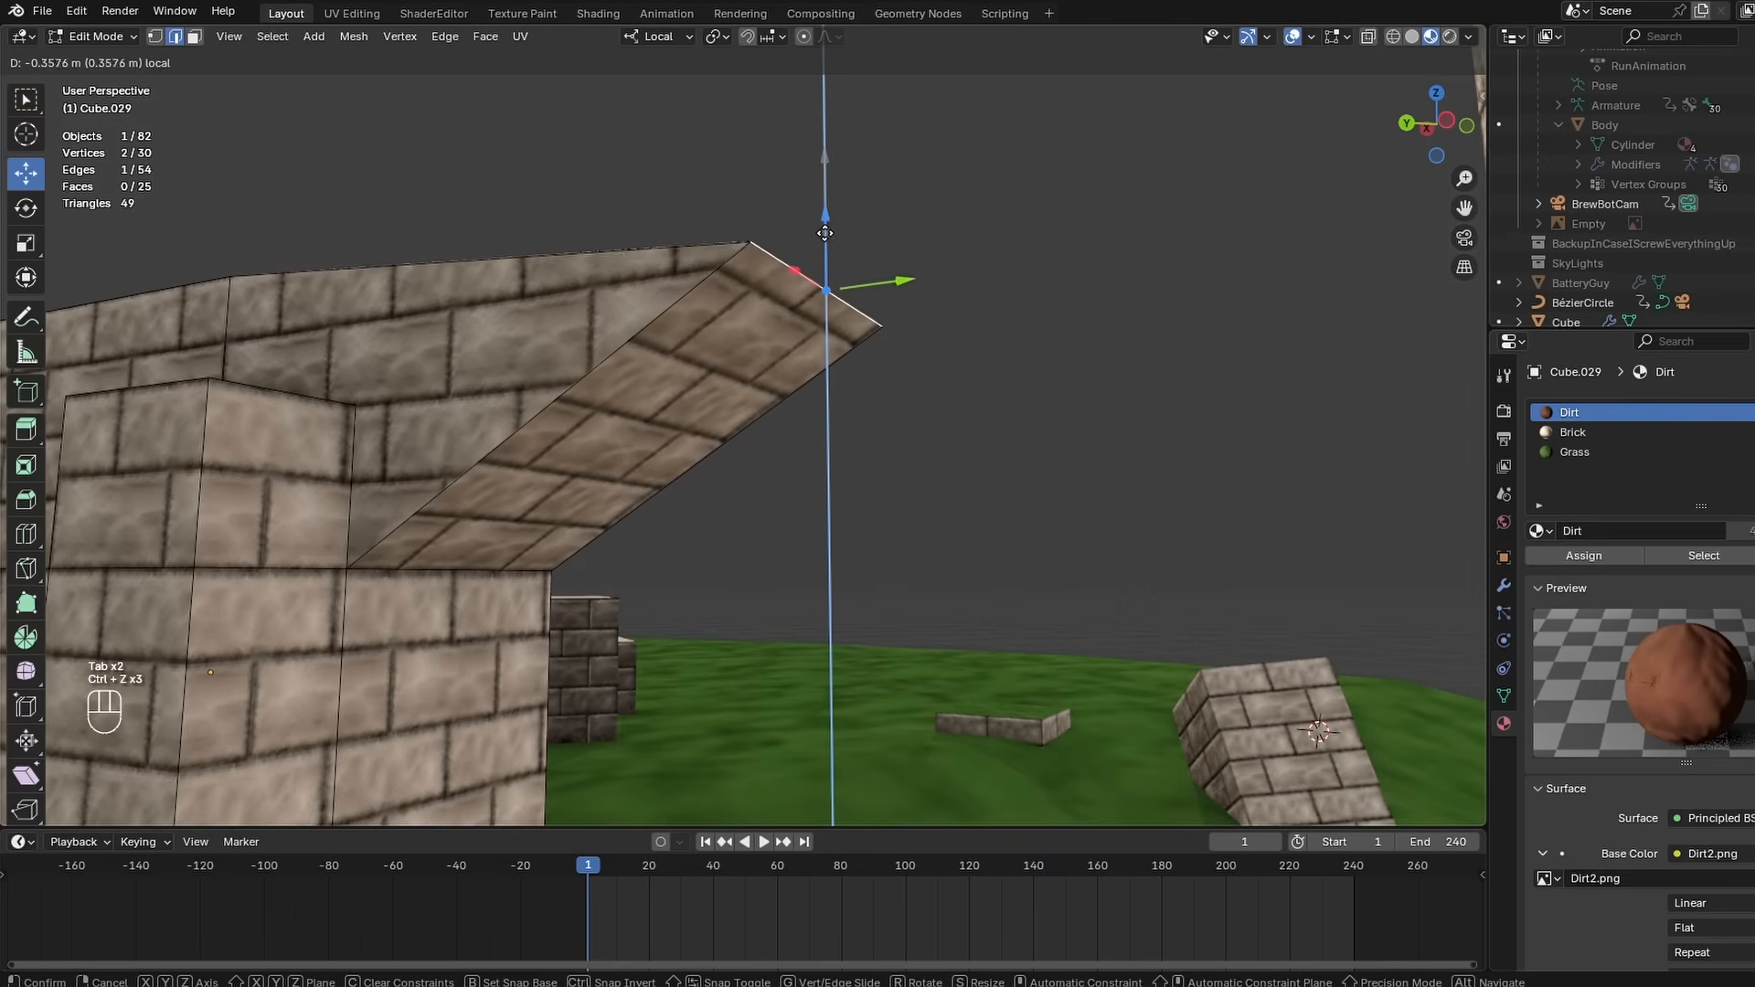
left_click_drag(824, 260, 825, 274)
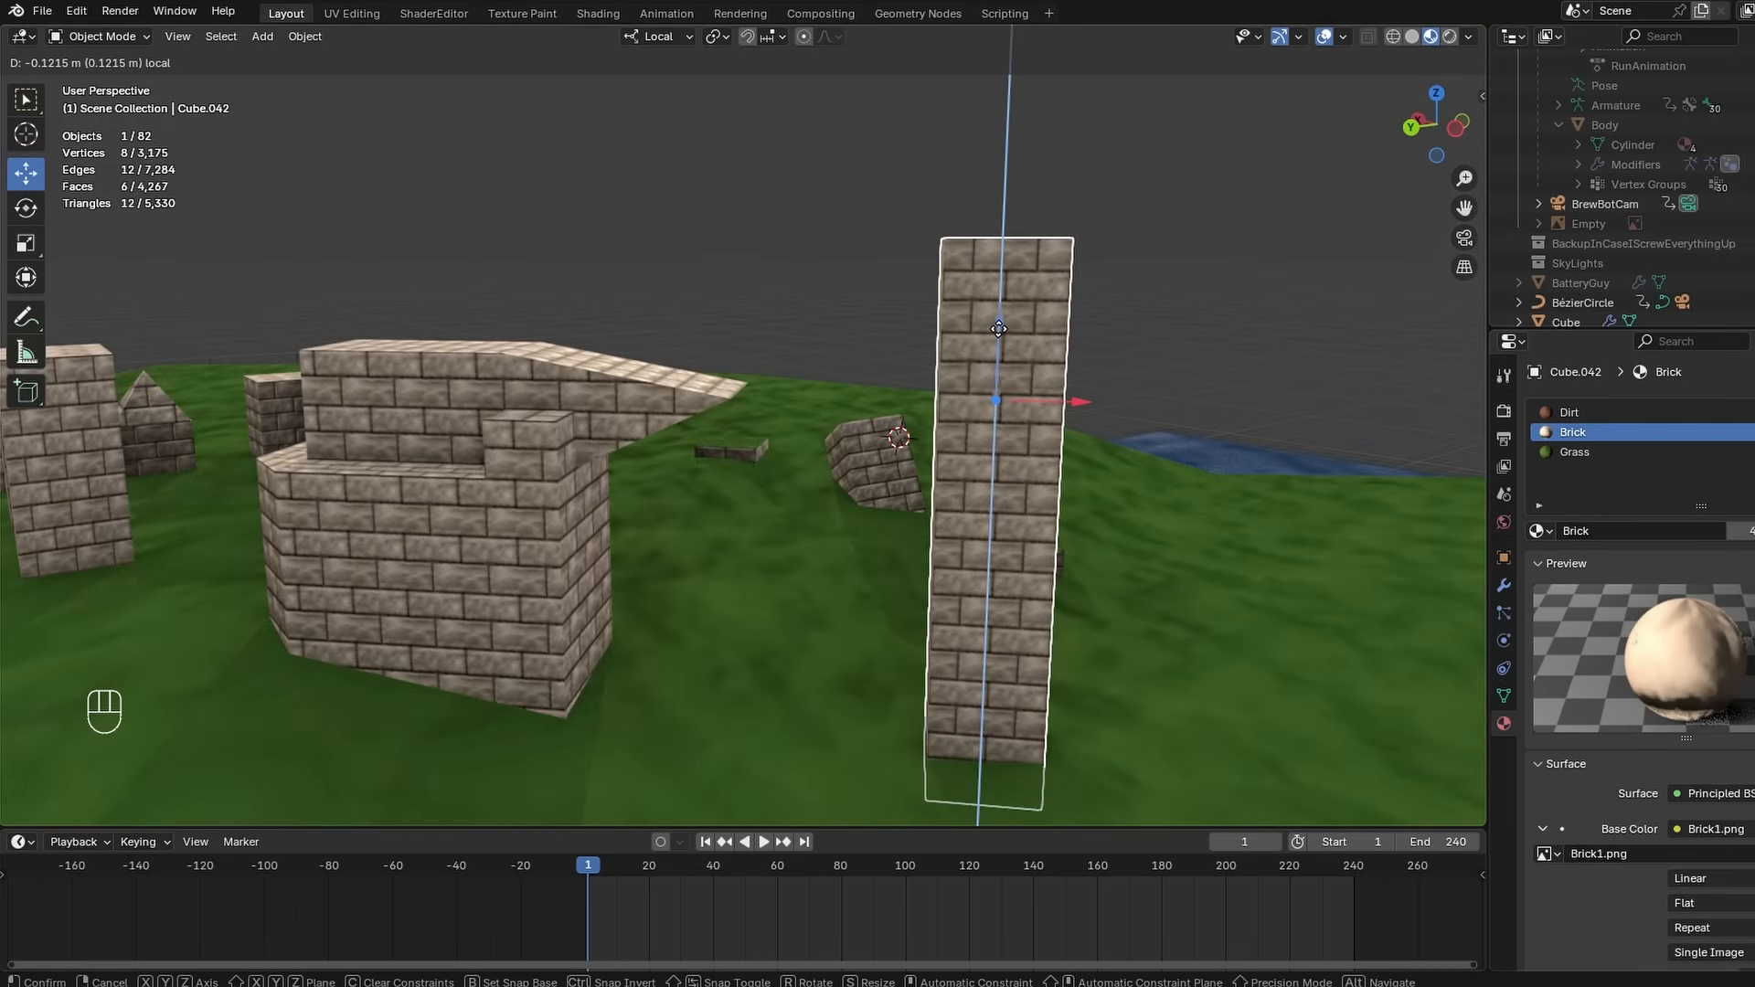
- Sink the tall brick pillar into the ground near the wall and position the duplicated torch against its face
left_click_drag(998, 329, 996, 361)
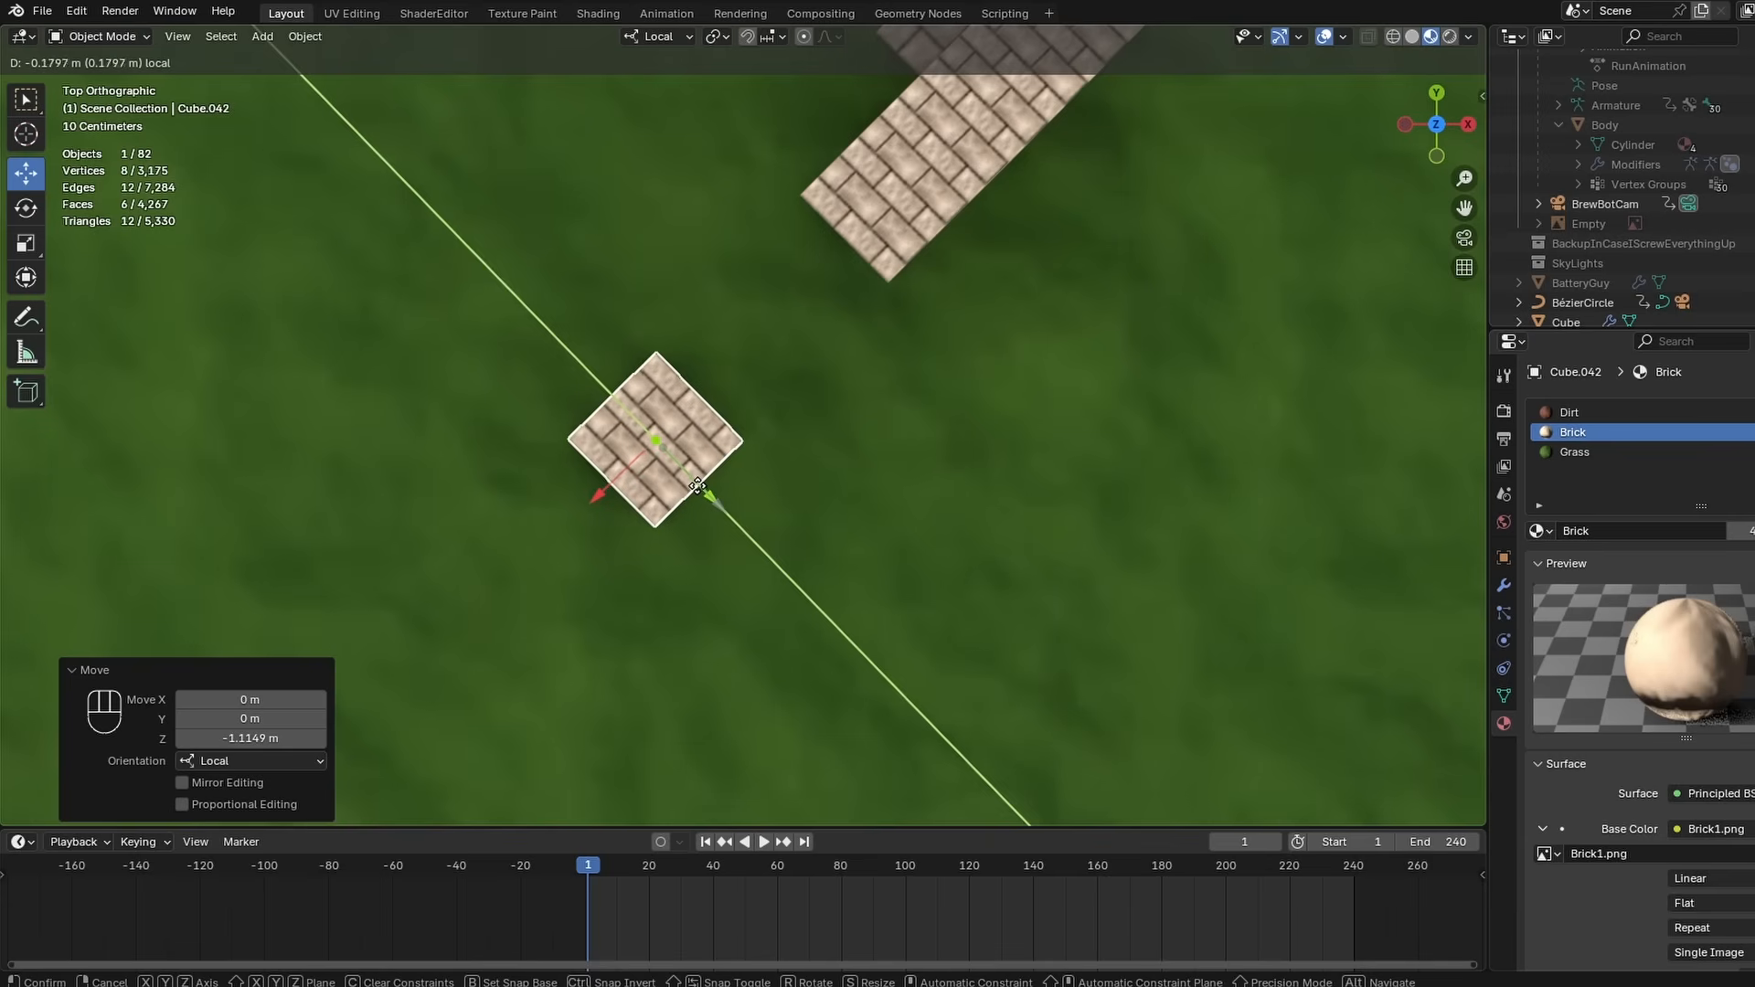
left_click_drag(687, 472, 687, 475)
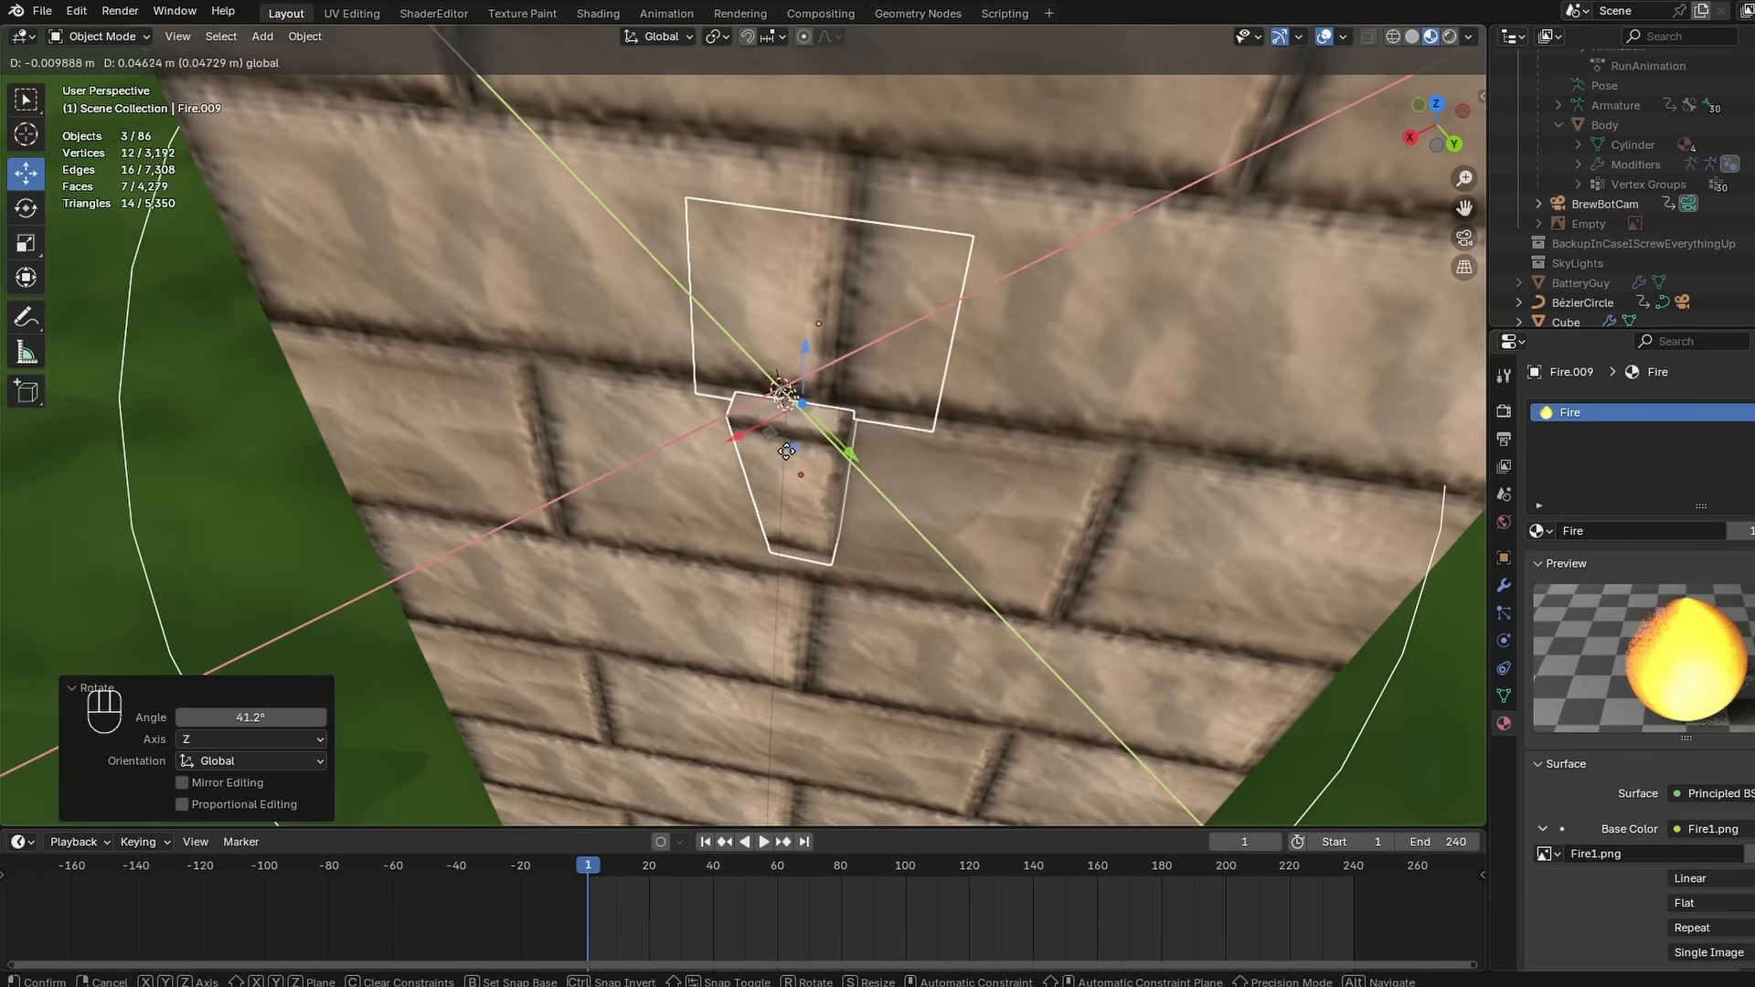
left_click_drag(800, 430, 797, 455)
left_click_drag(750, 403, 806, 459)
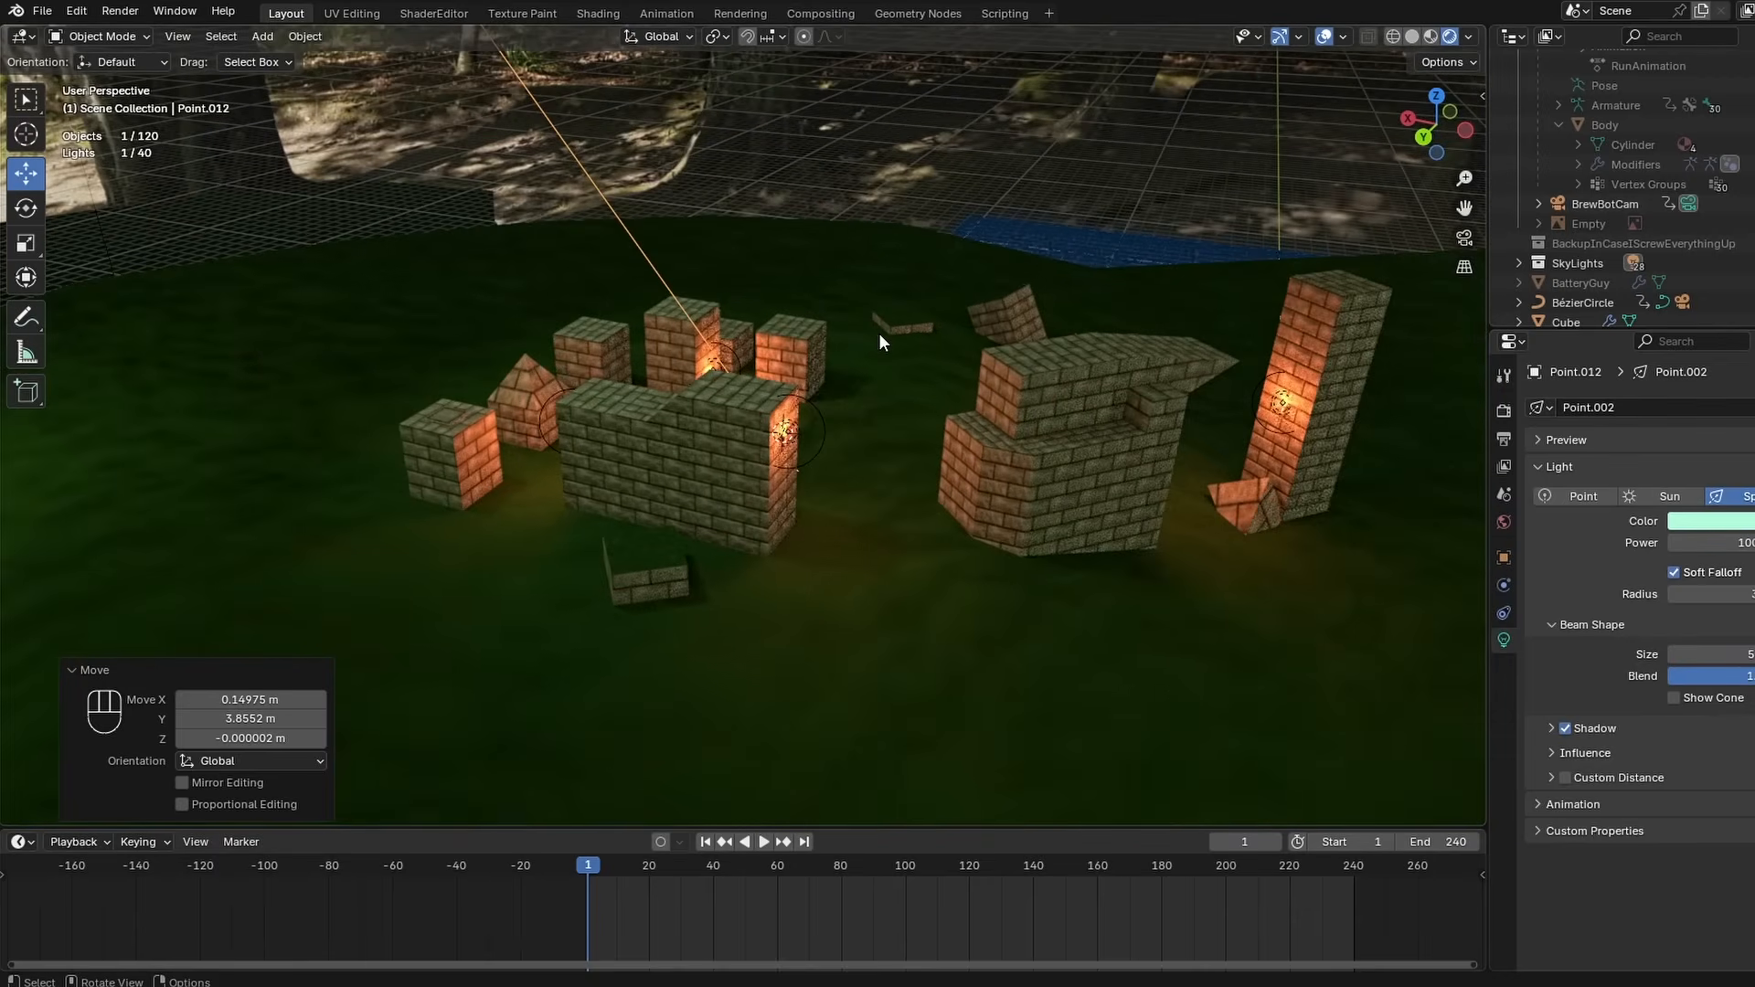
- Open the power value of the spot light above the brick ruins for editing
middle_click_drag(879, 335, 1017, 389)
scroll(910, 383, "up", 4)
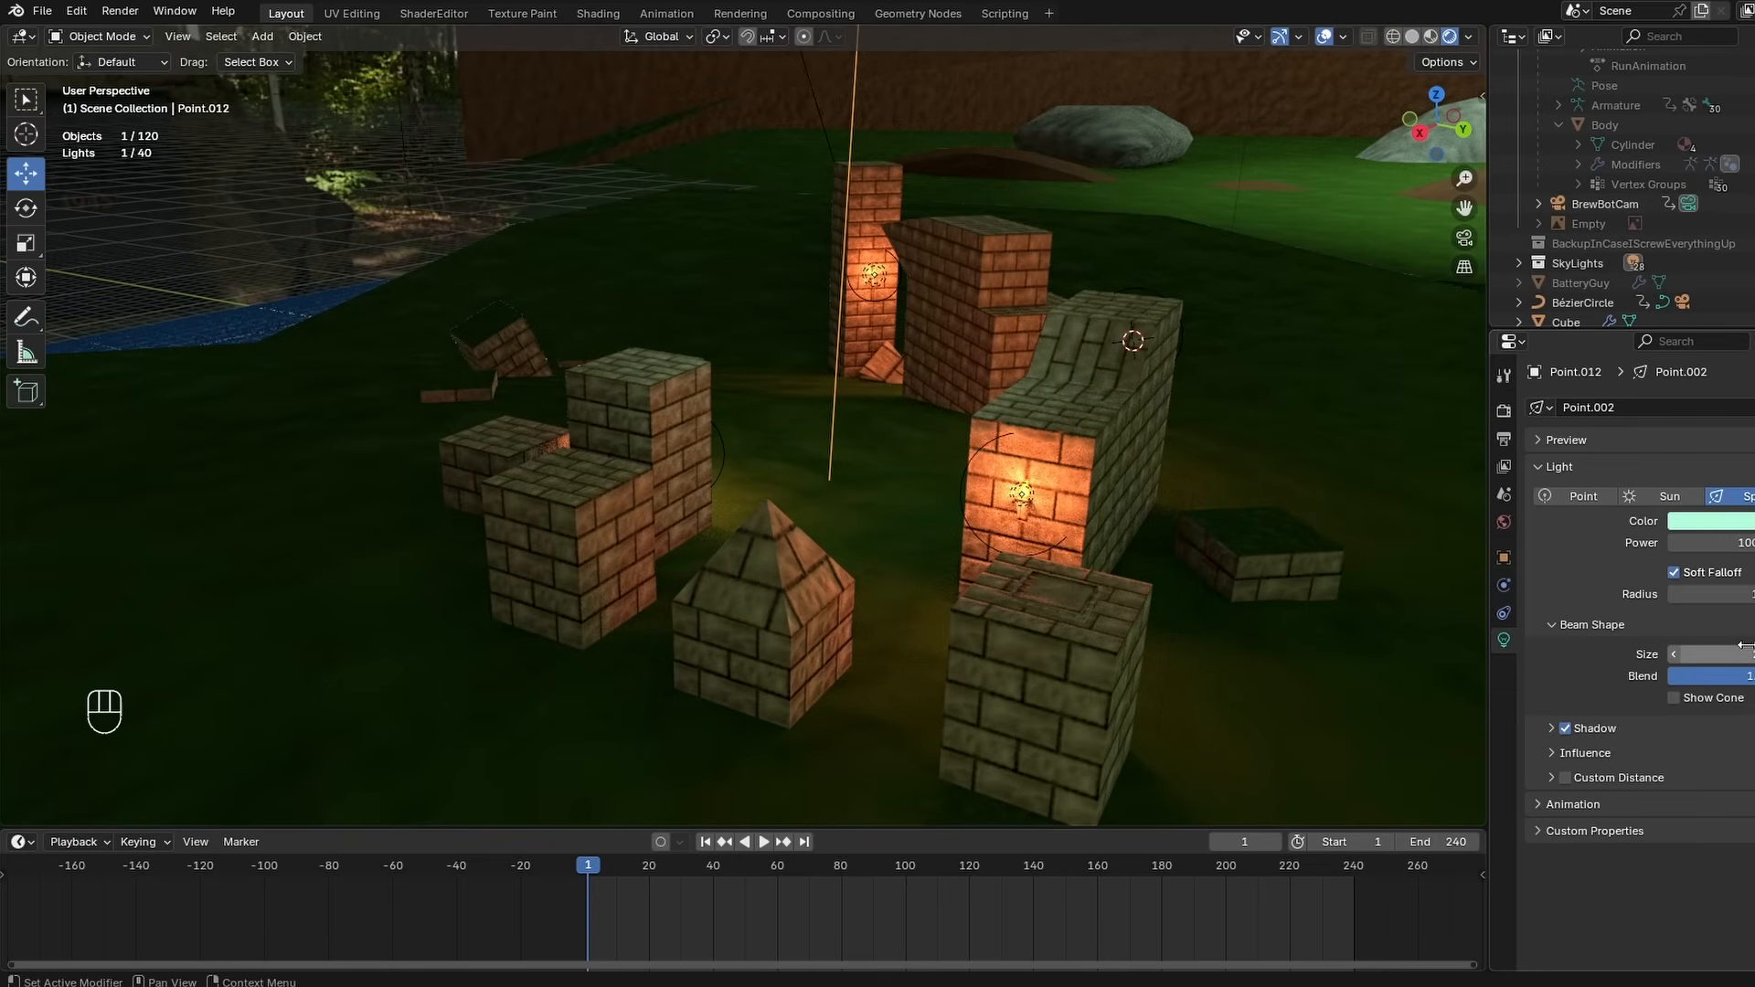
left_click(1713, 543)
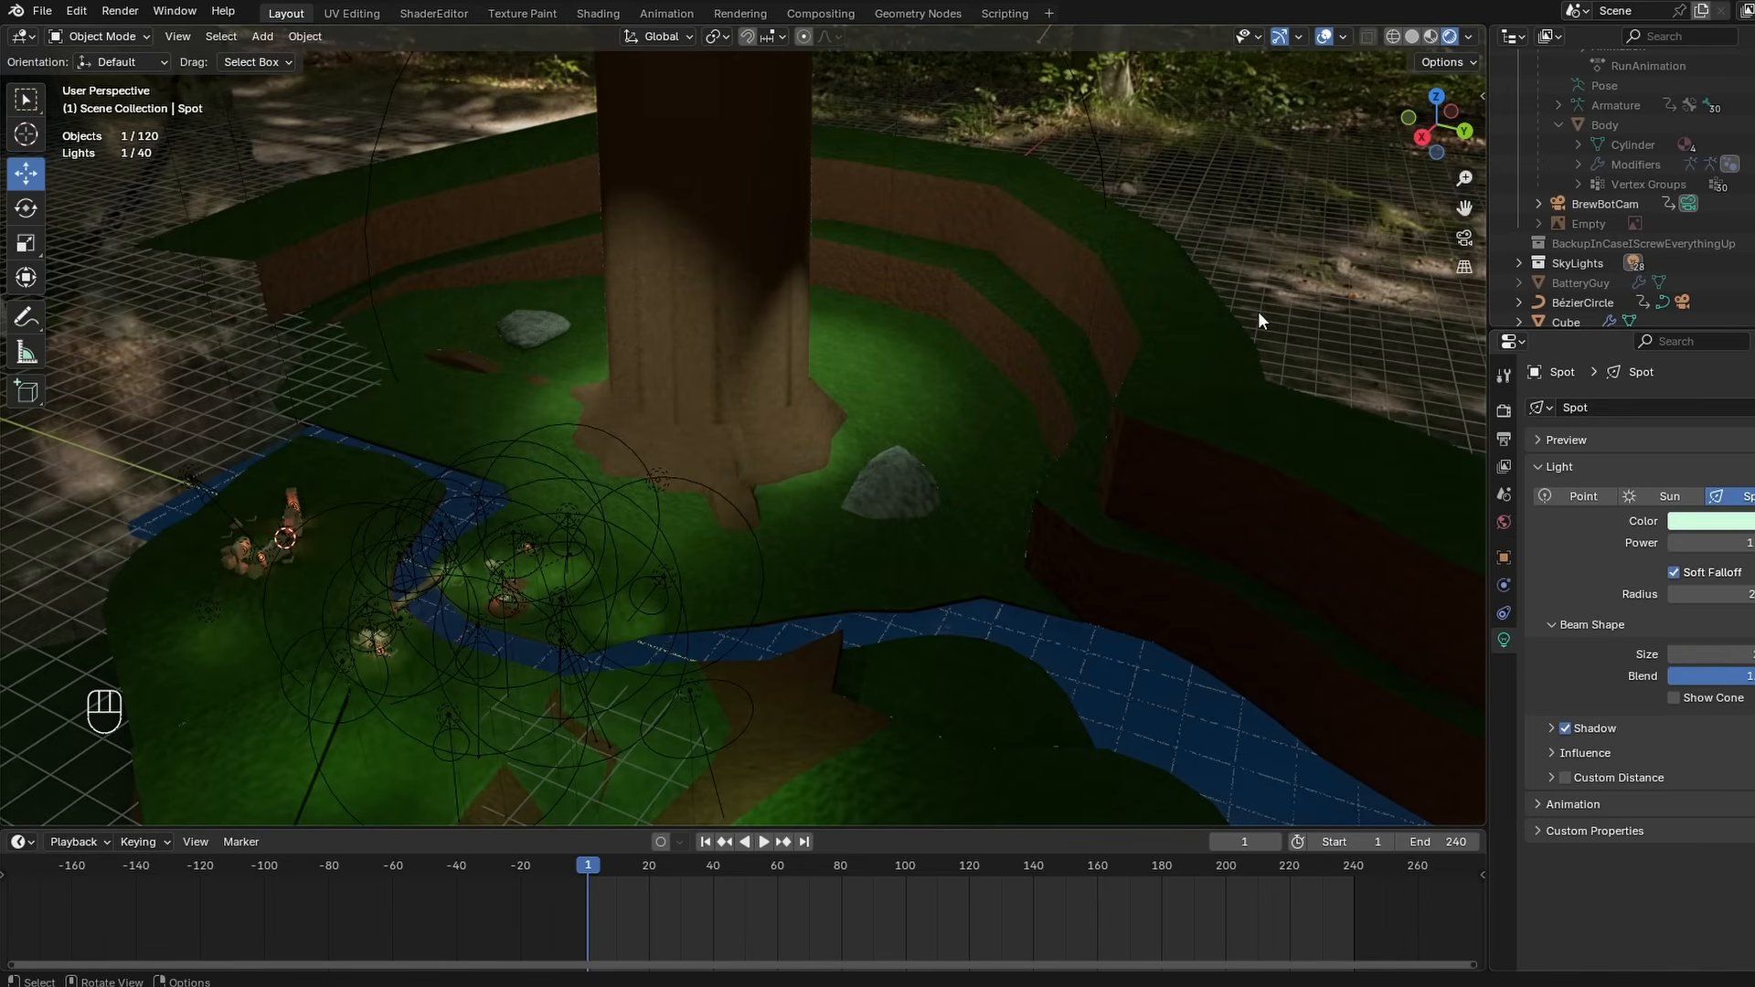
- Try to rotate the large spot light, cancel the rotation, and confirm the radius of the second spot light beside the tree
key("r")
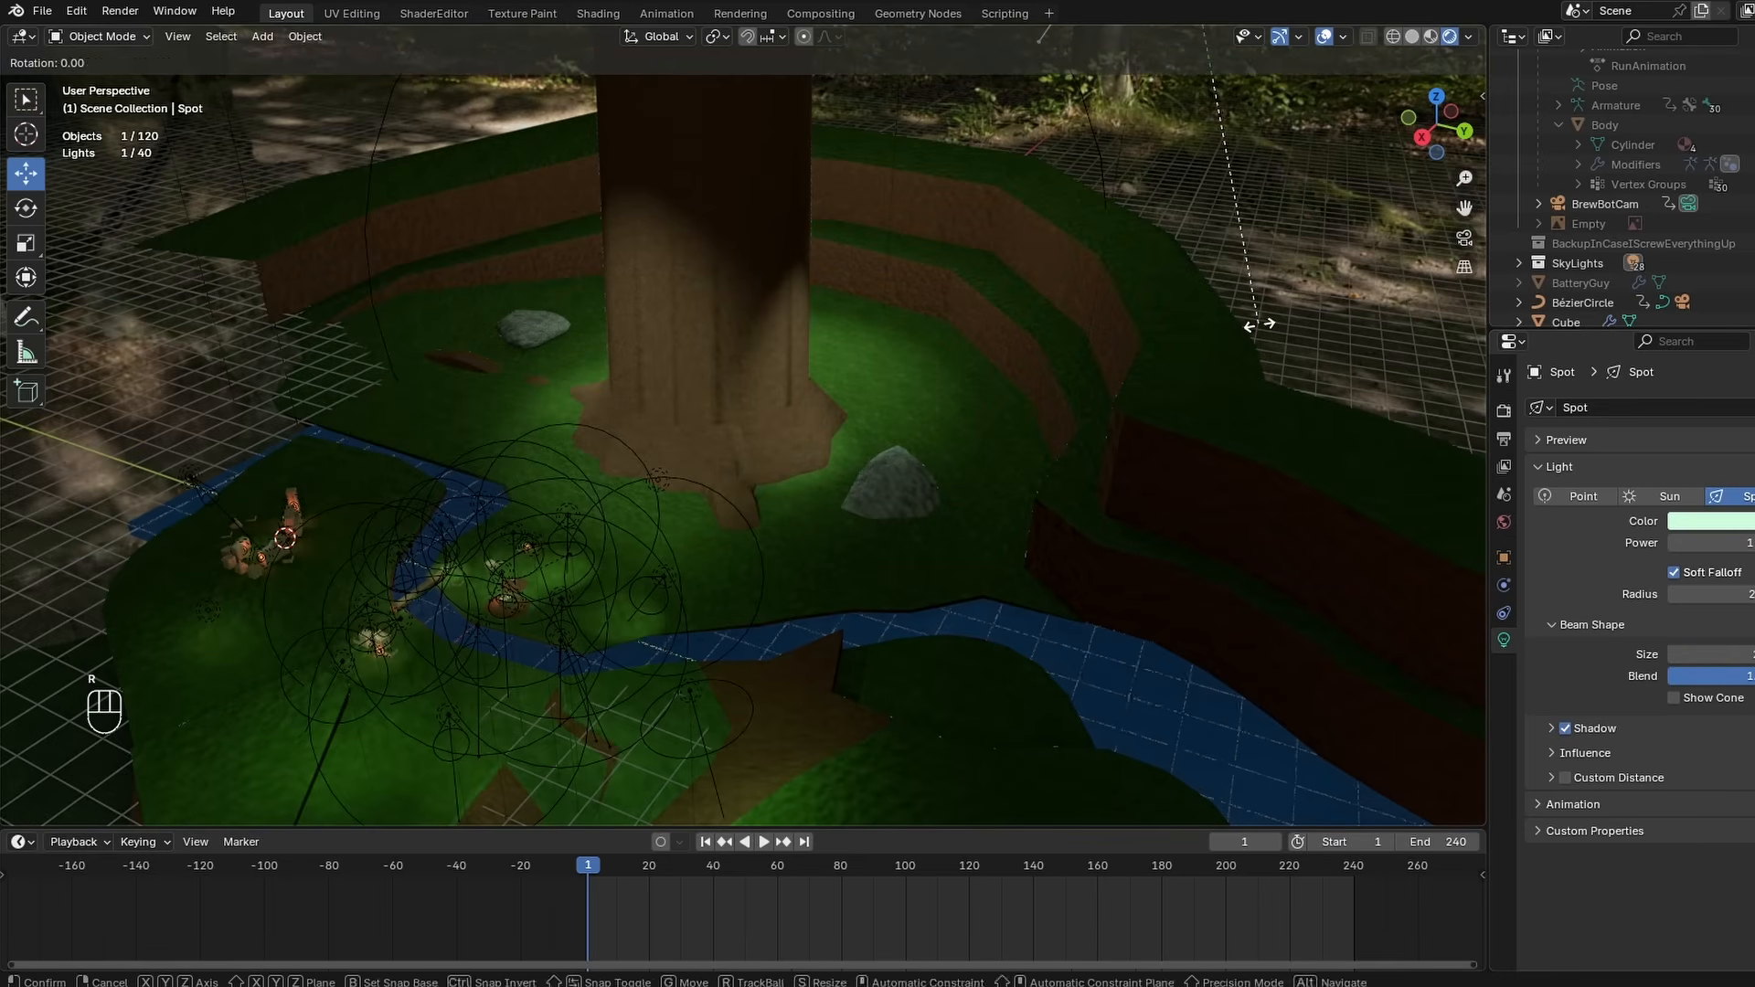
right_click(1243, 252)
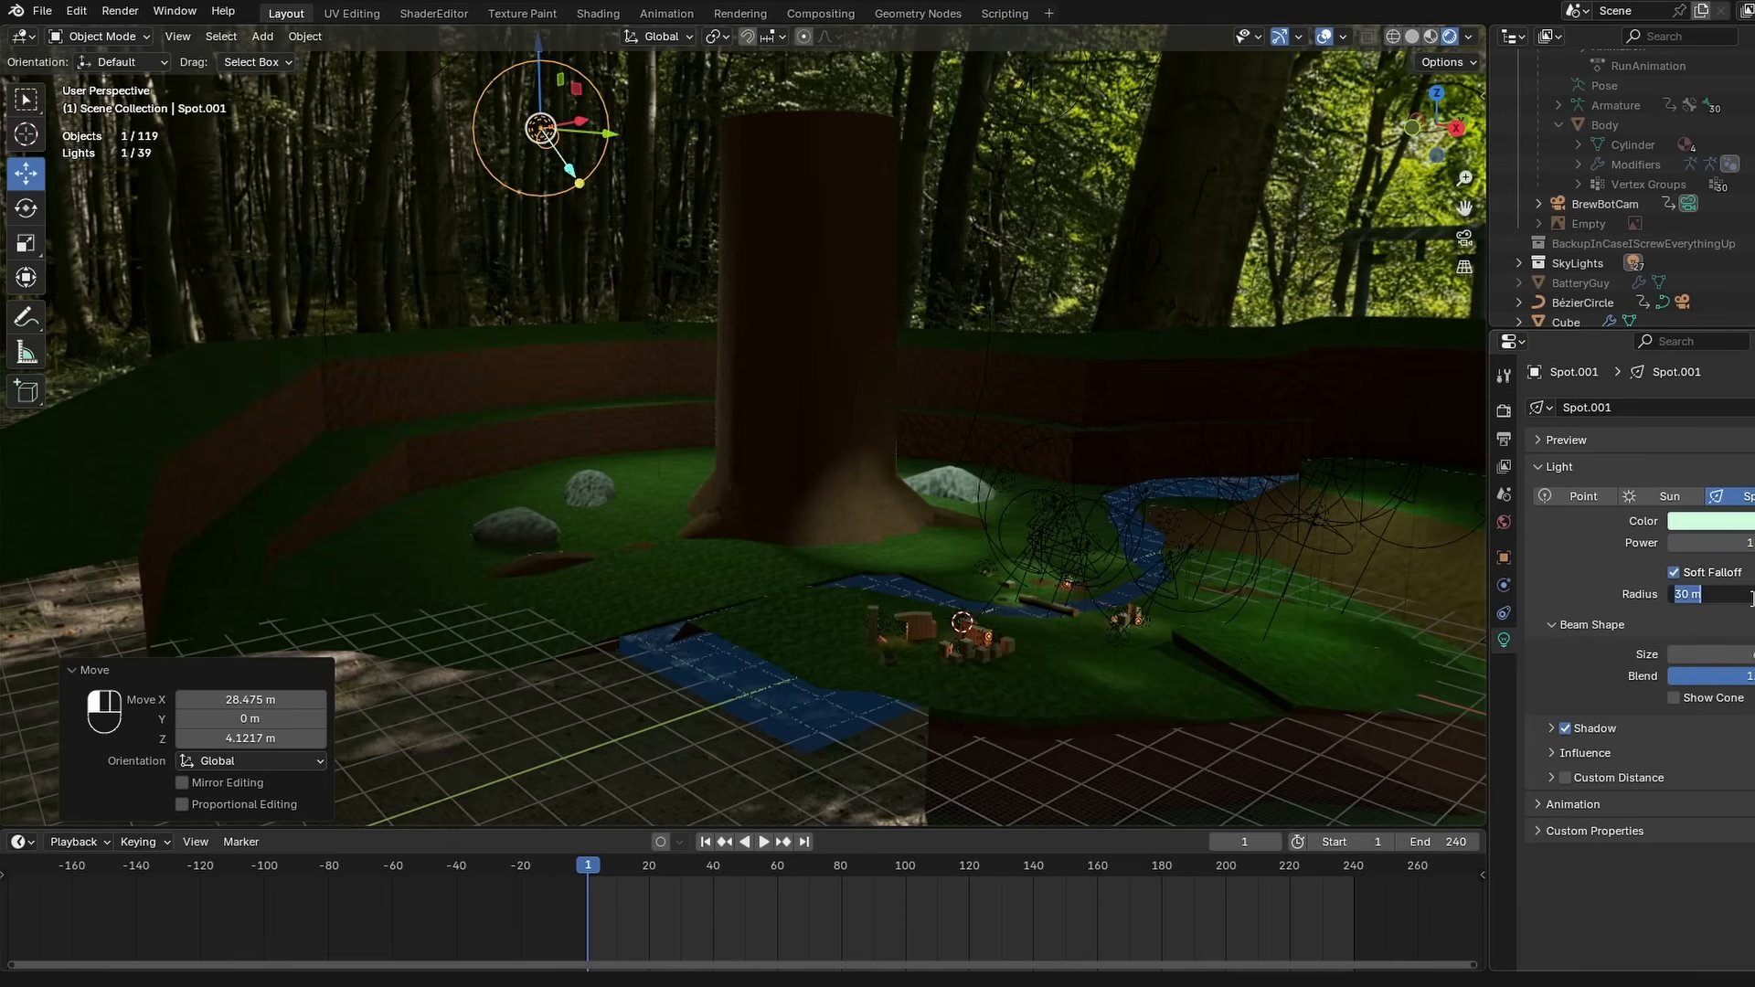
key("Return")
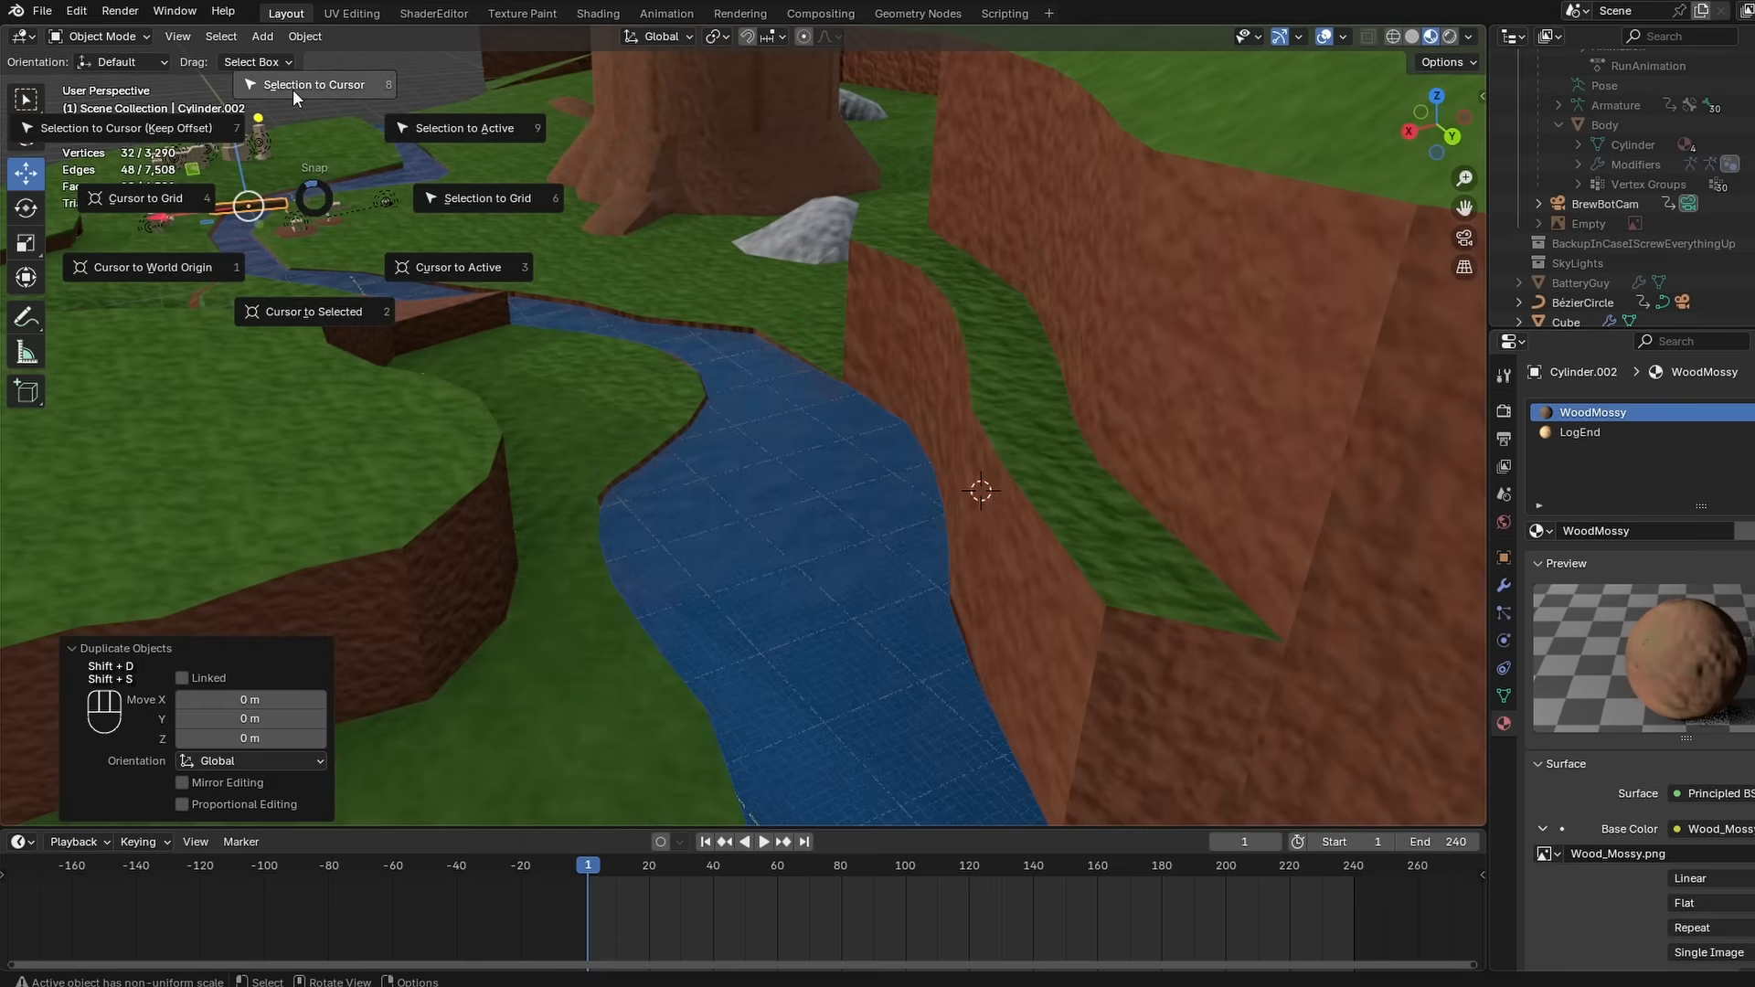
- Snap the duplicated mossy log to the 3D cursor by the river, scale it up, and rotate it about its local Y axis
left_click(293, 90)
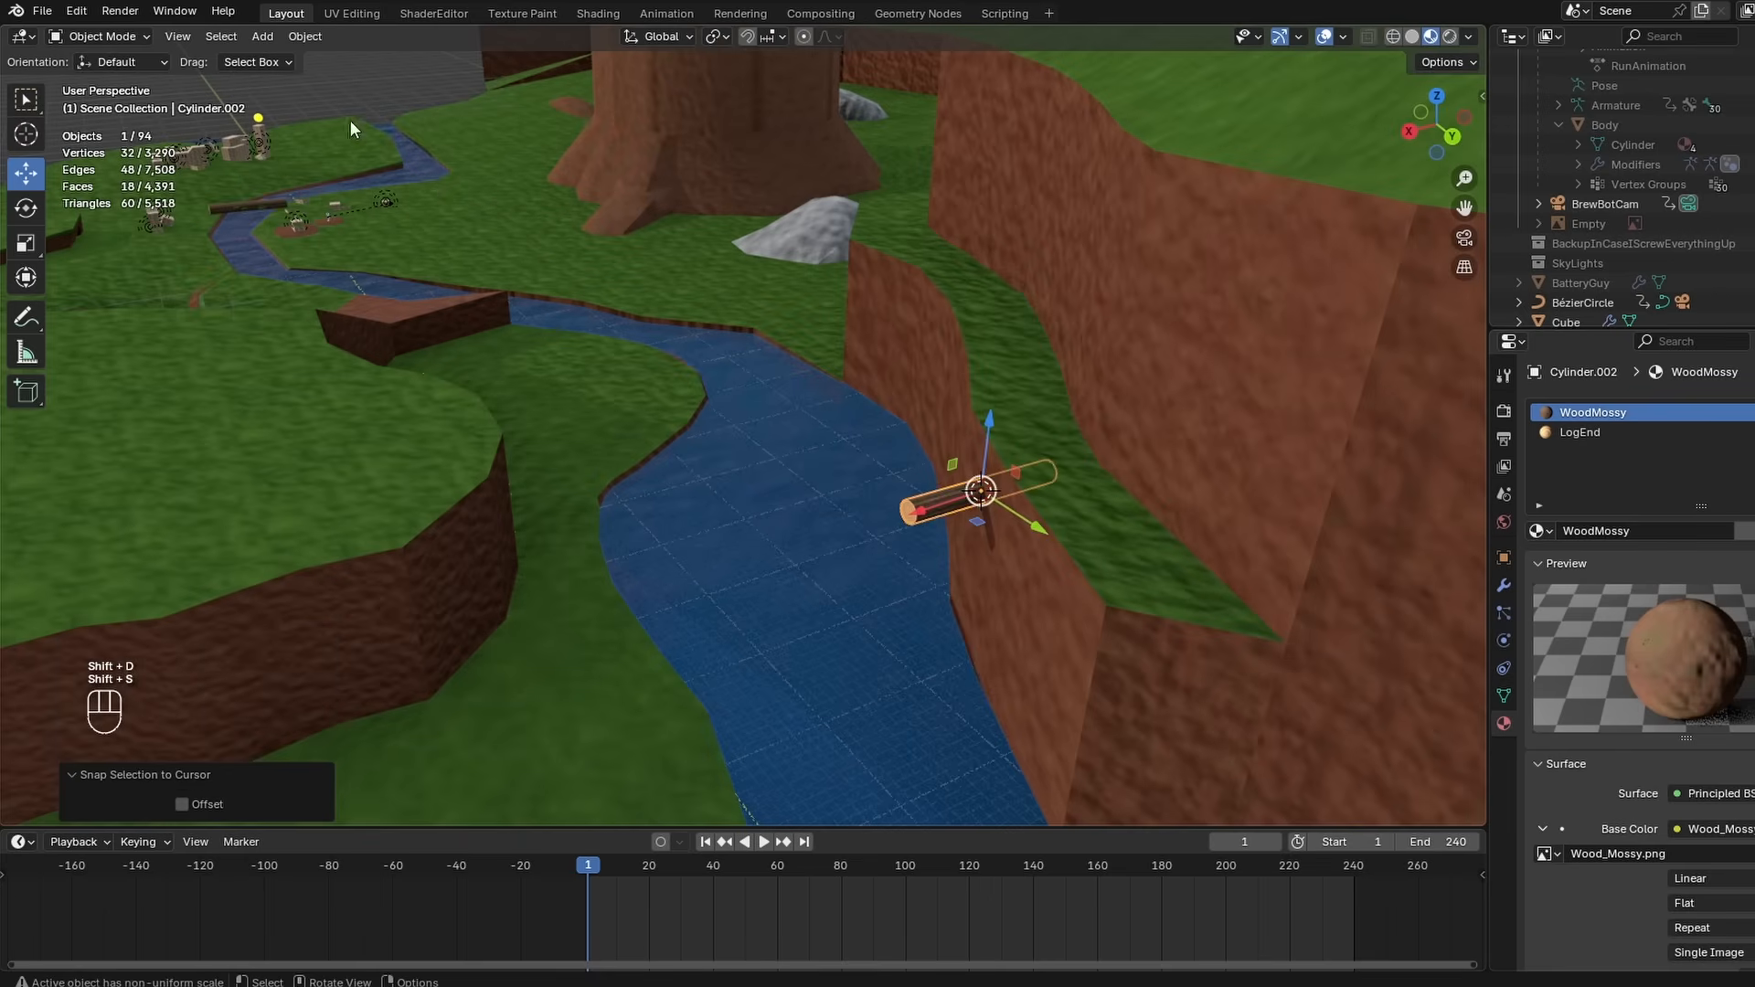
key("s")
left_click(135, 417)
key("r")
key("y")
key("y")
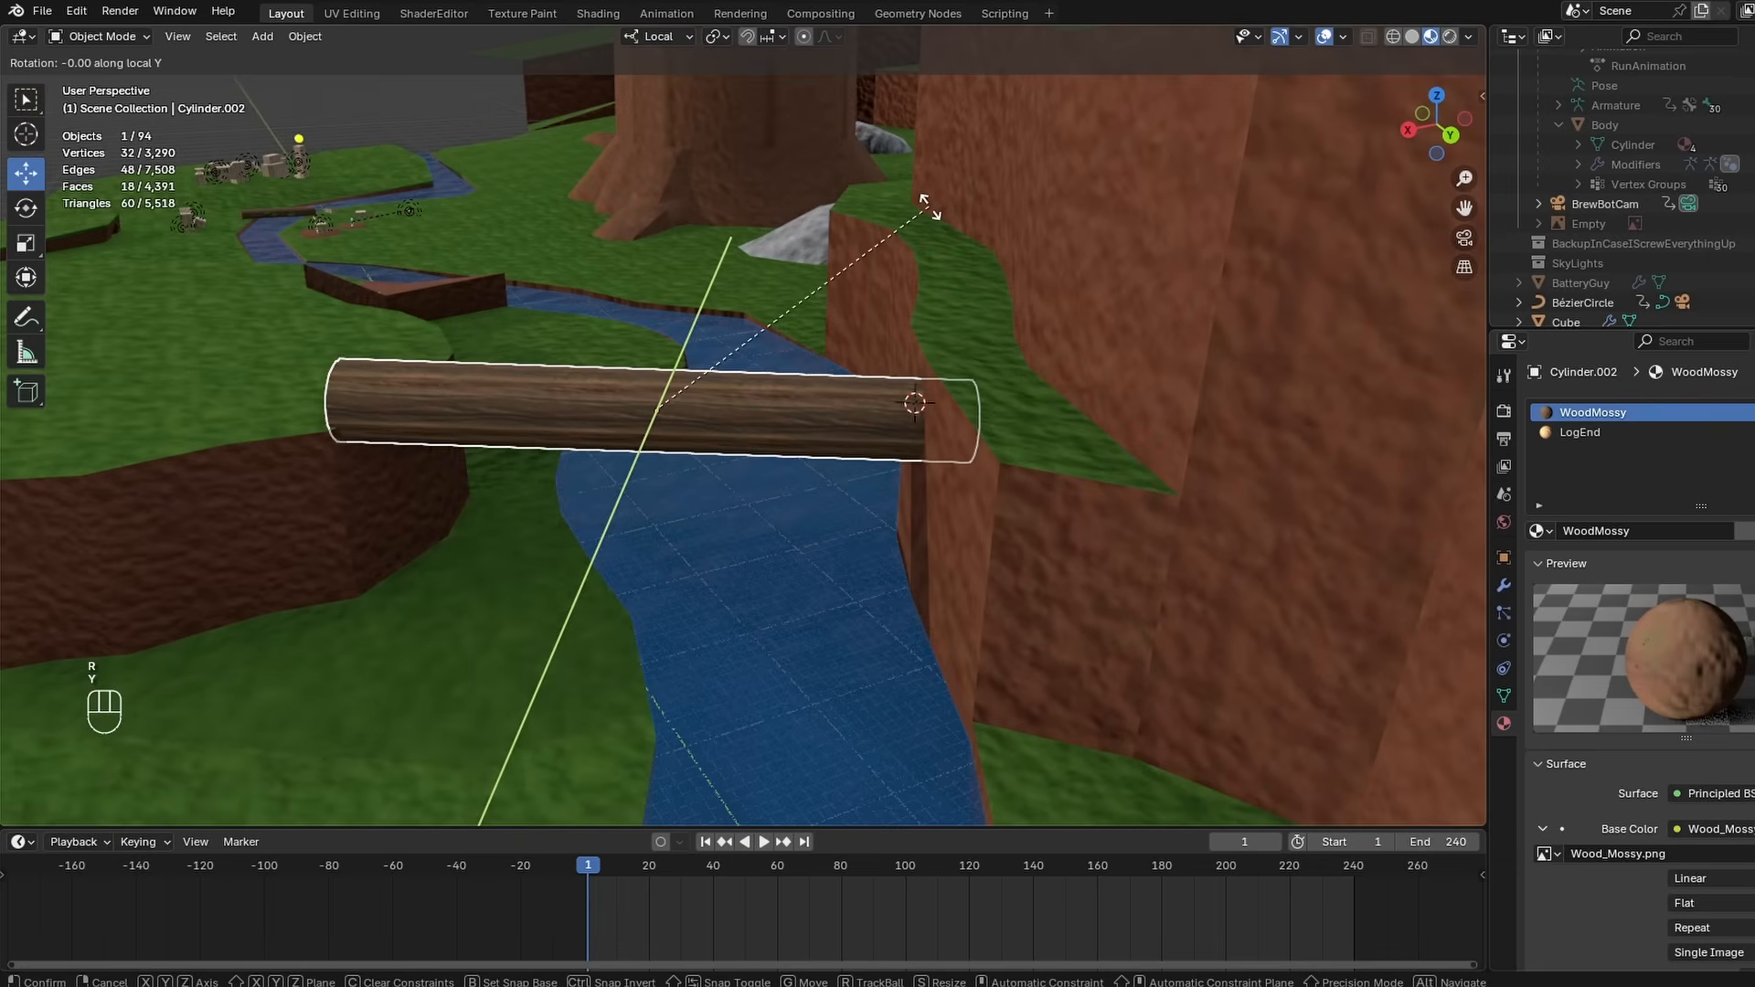
left_click(926, 233)
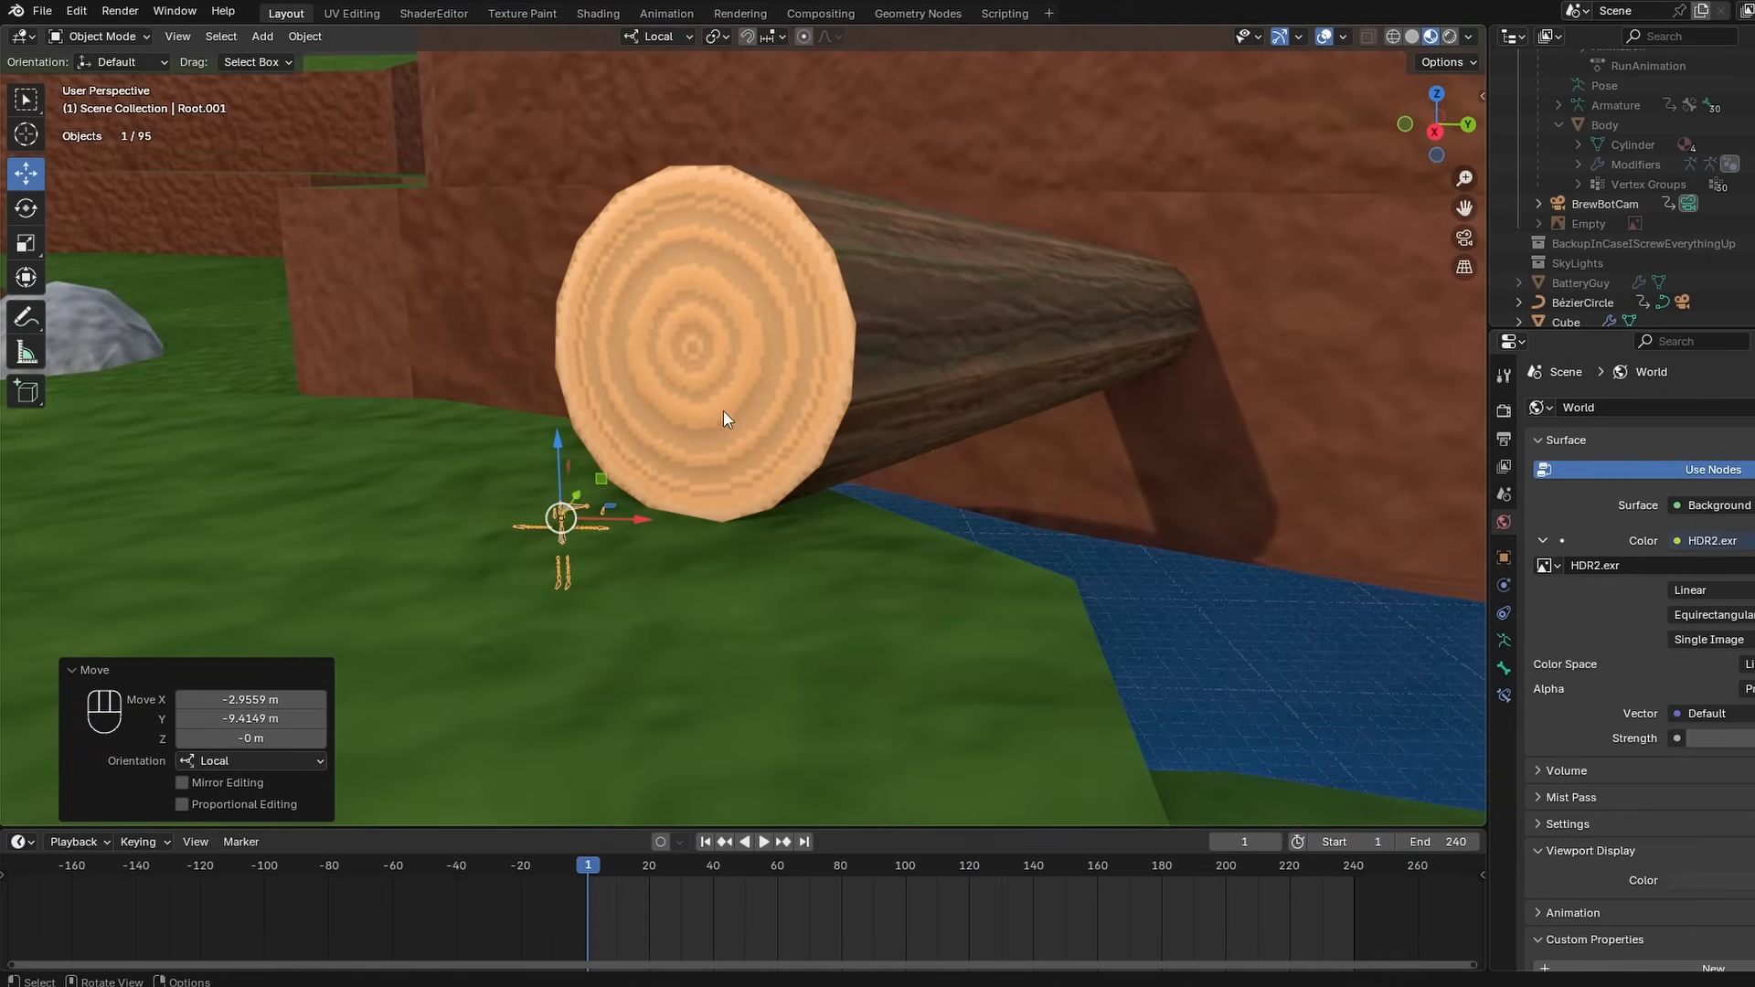
- Move the duplicated BrewBot armature near the cut end of the large log
key("g")
left_click(795, 371)
middle_click_drag(795, 371, 912, 398)
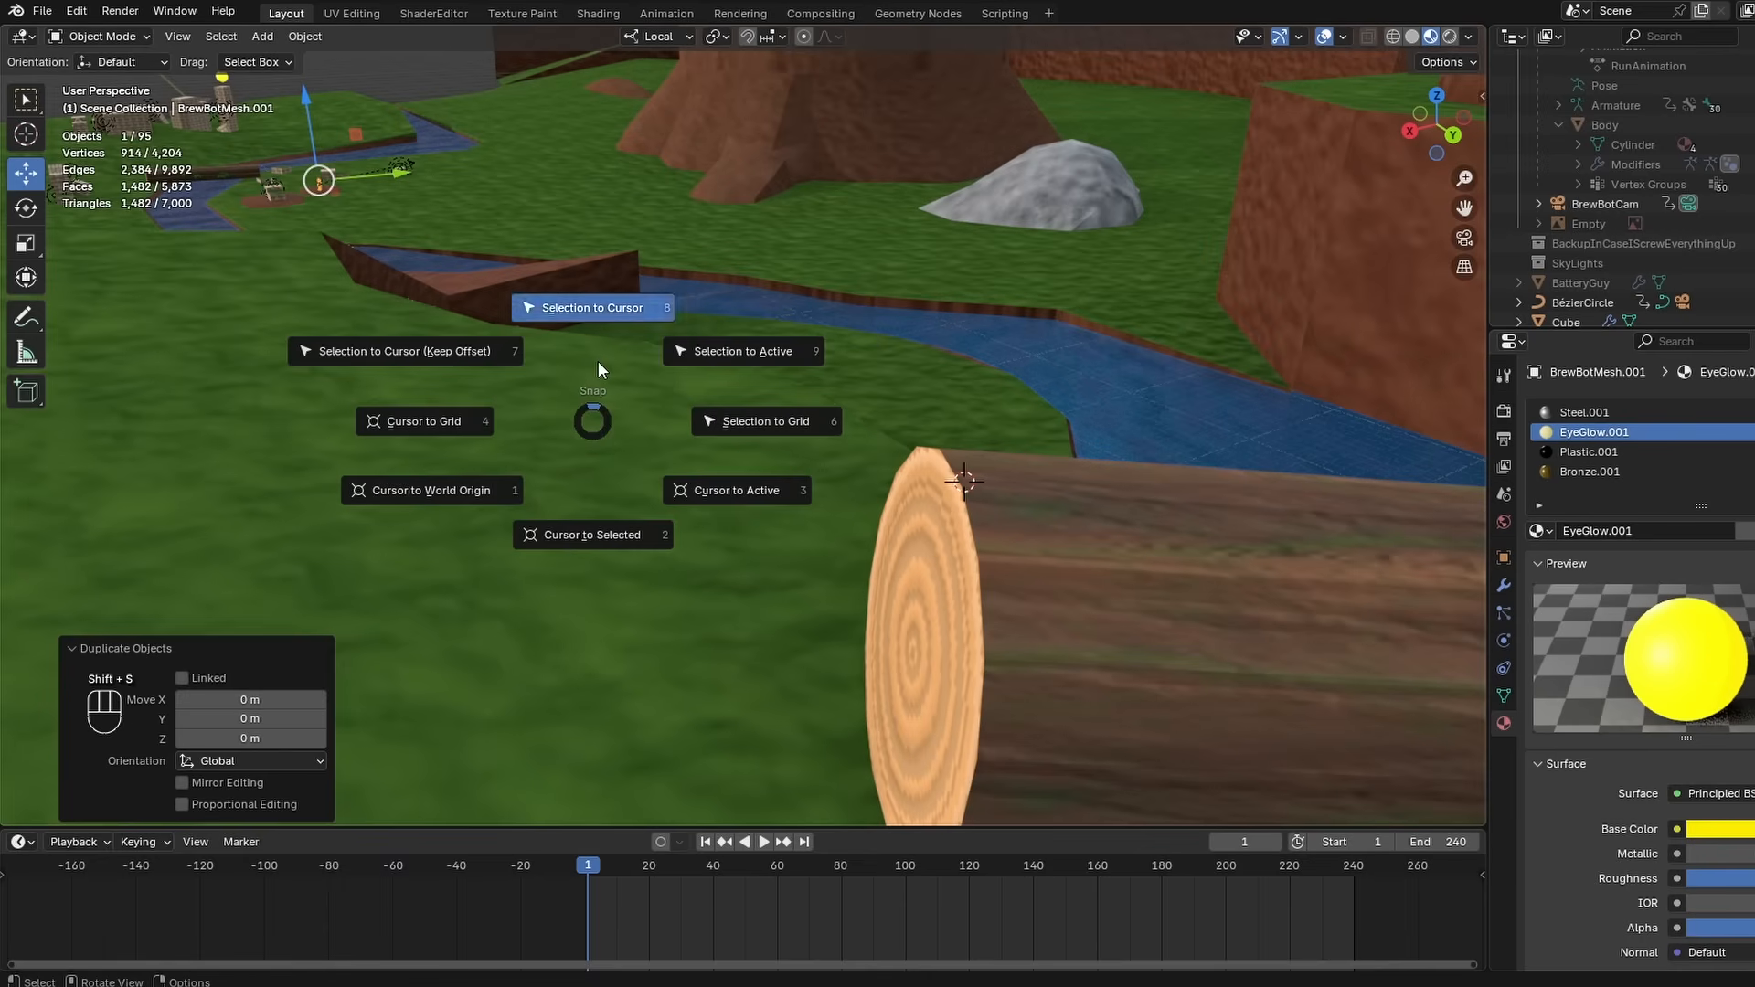
- Snap the BrewBot mesh copy to the 3D cursor, raise it to stand on the log's end, and show its modifiers
left_click(598, 360)
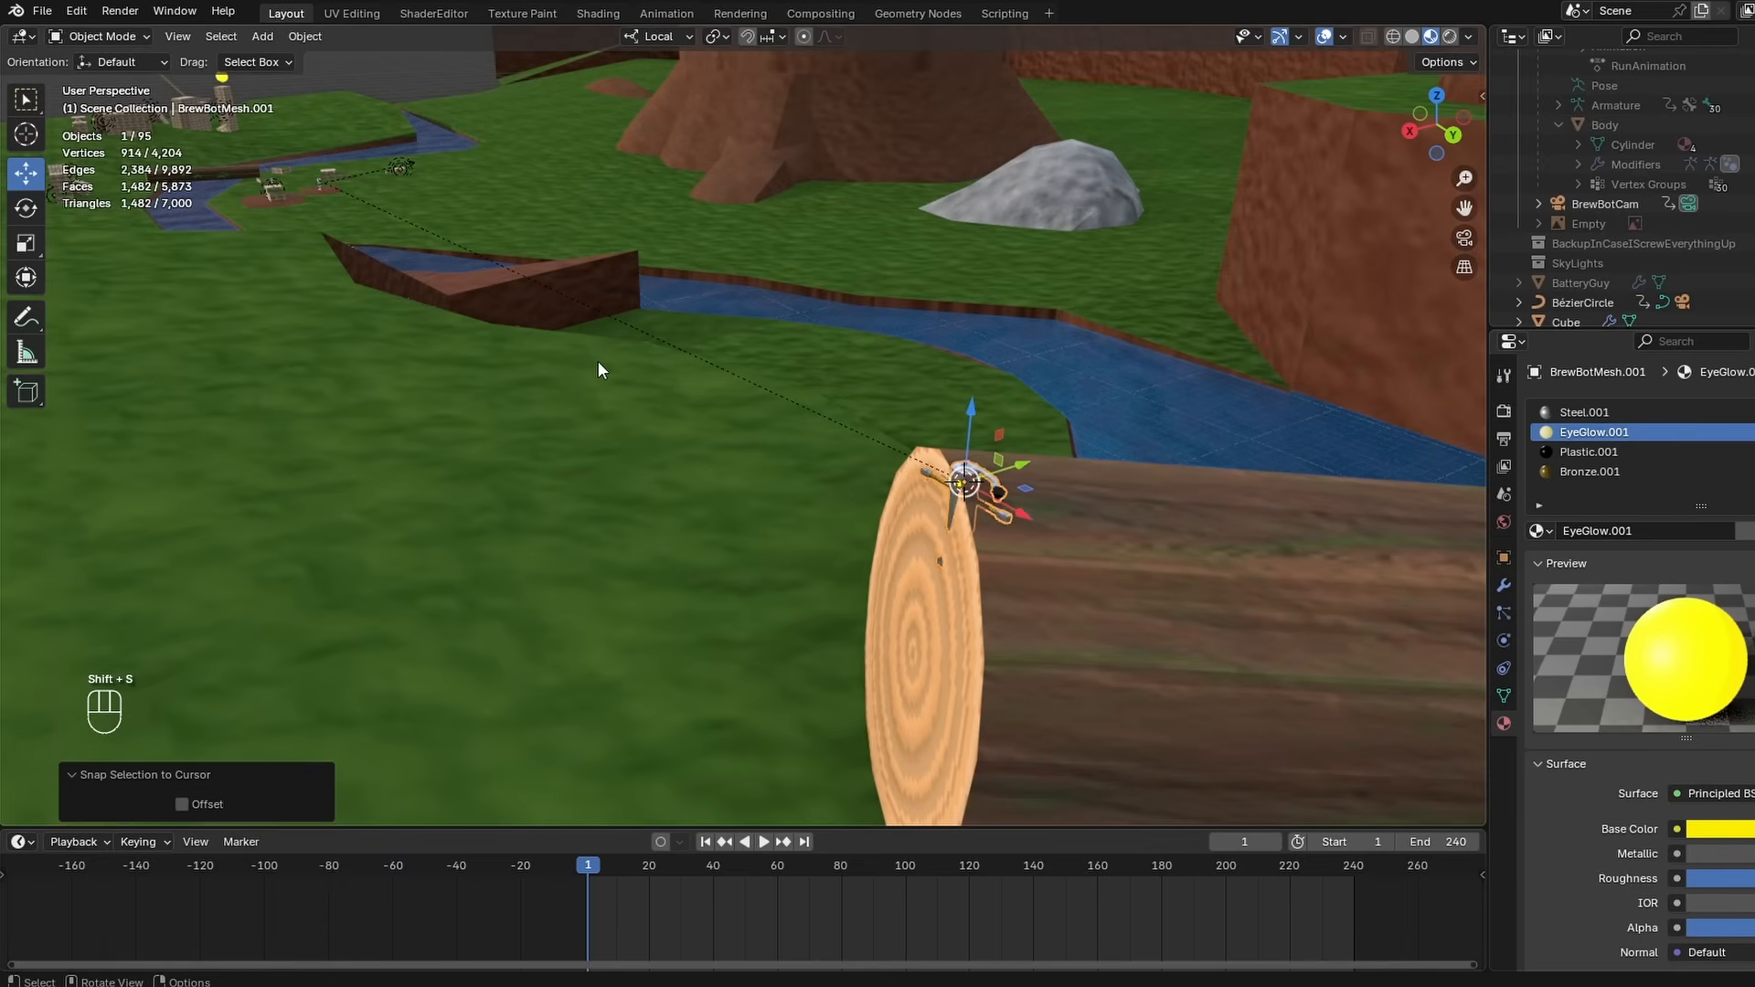
key("g")
key("z")
key("z")
left_click(985, 338)
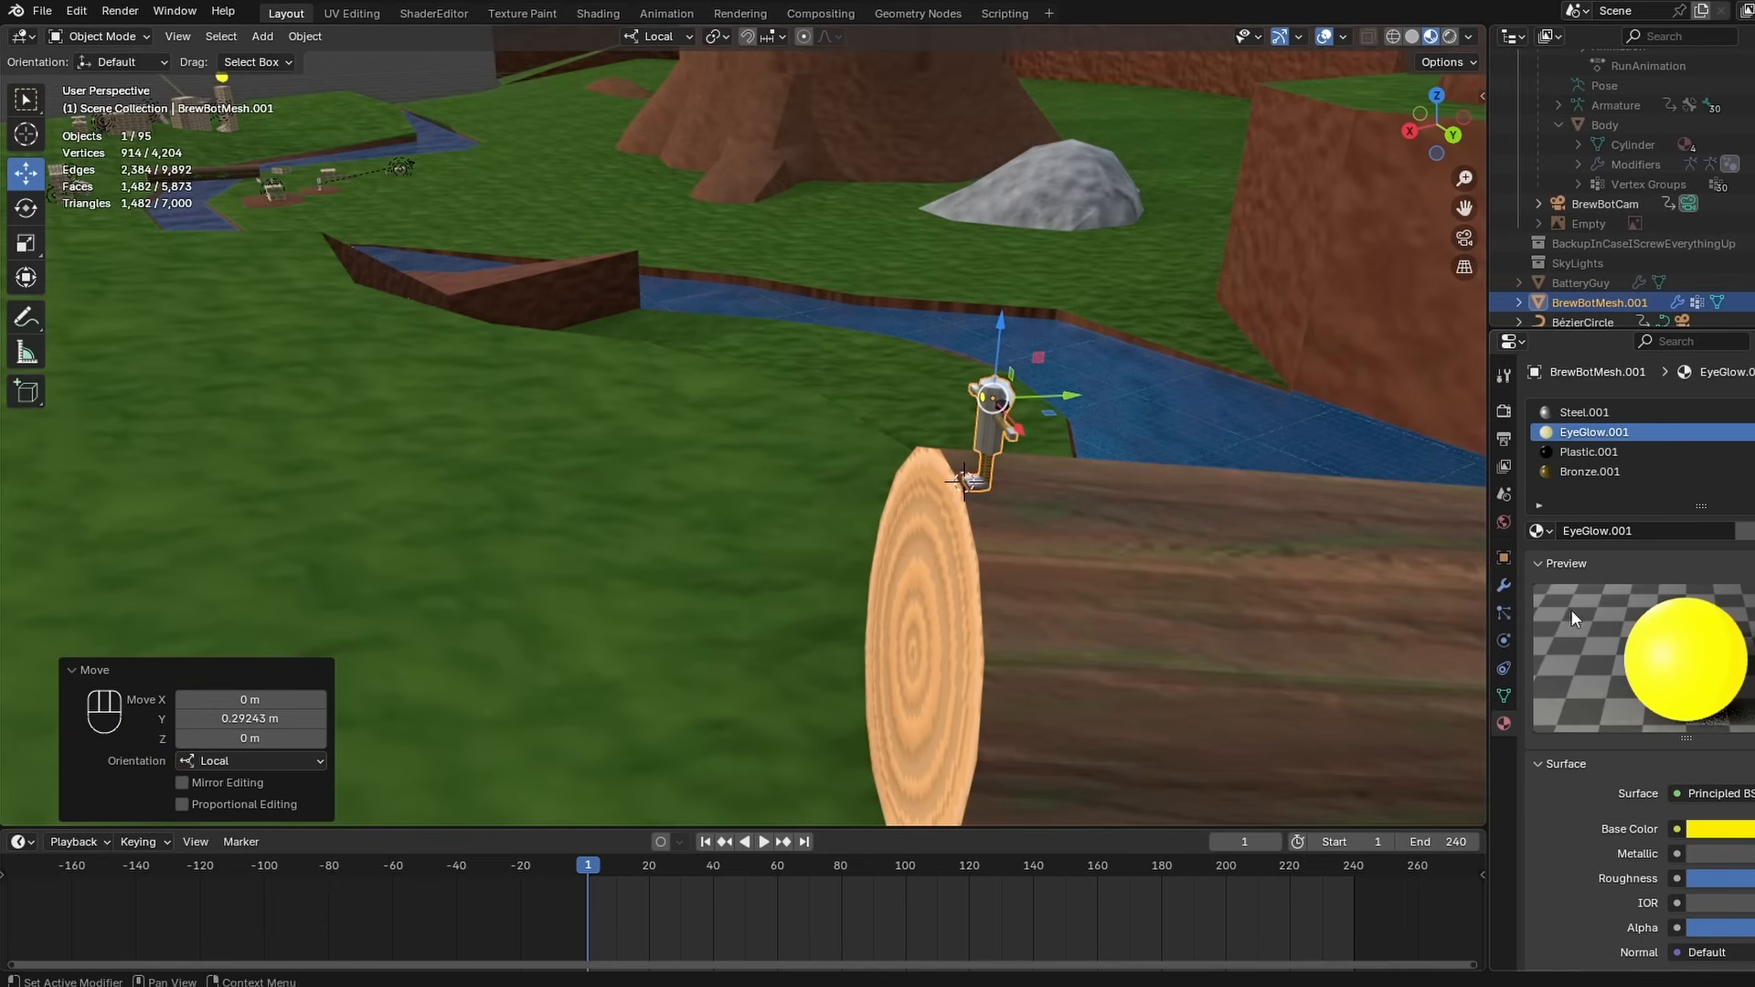
left_click(1503, 585)
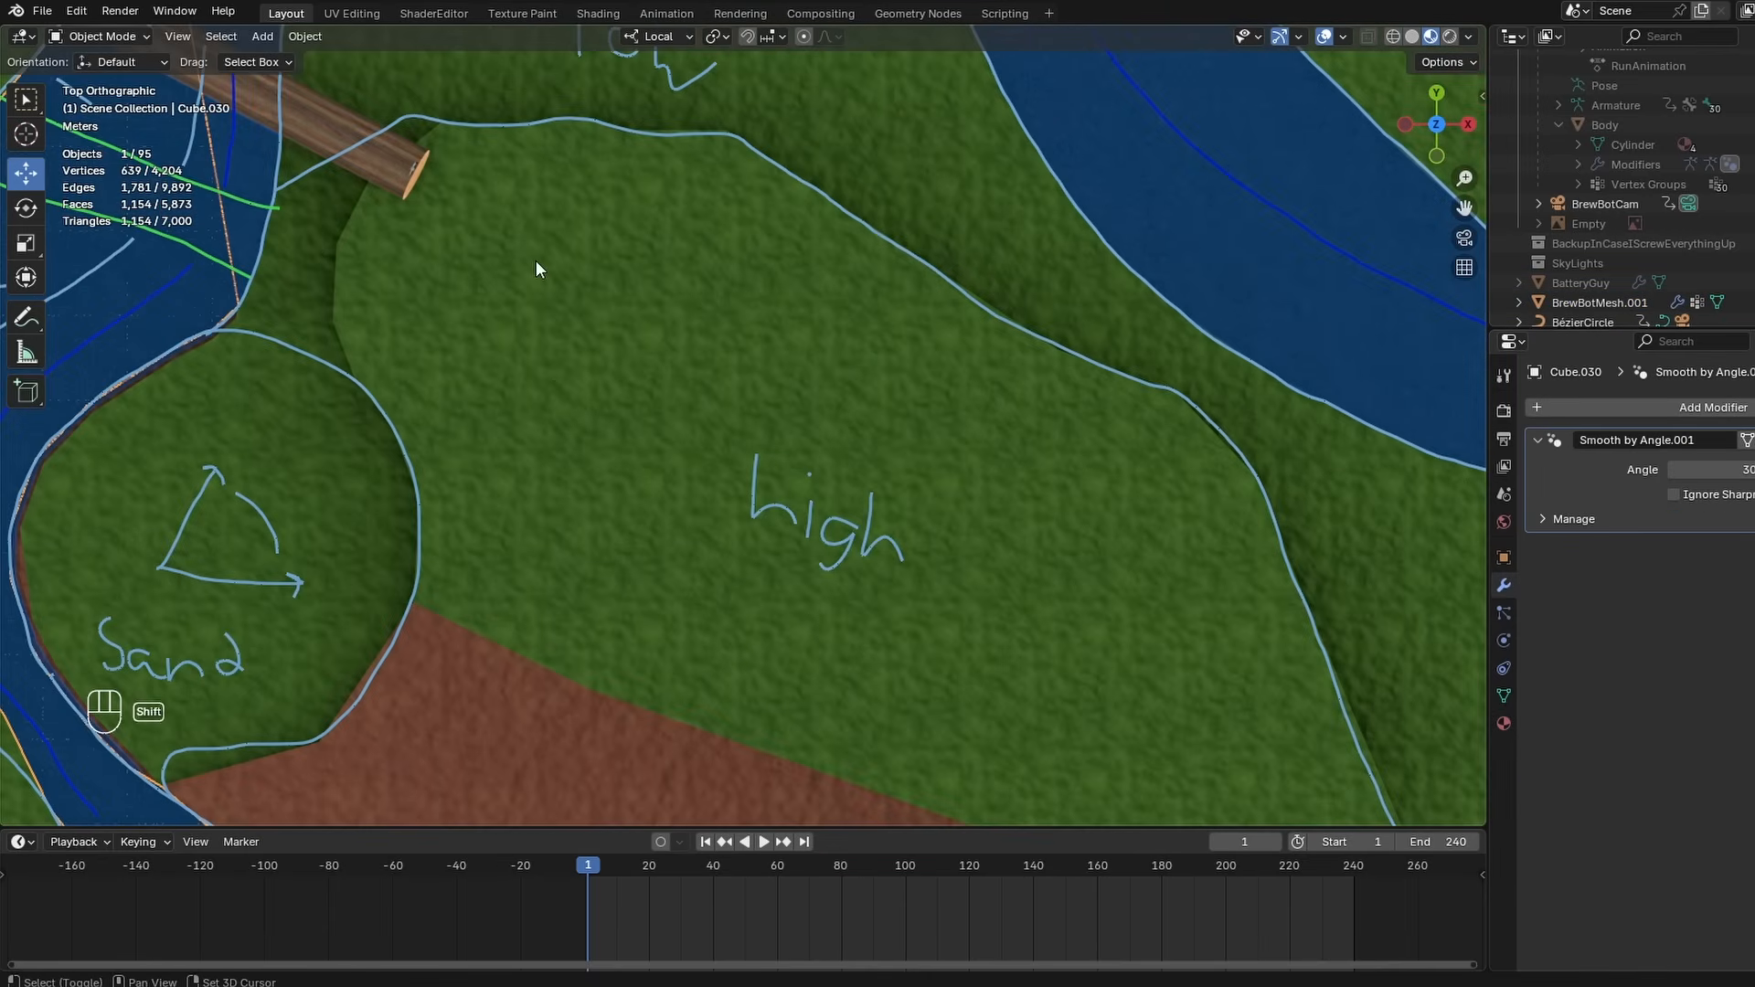
- Undo the last annotation stroke around the high plateau
middle_click_drag(536, 268, 608, 325, "shift")
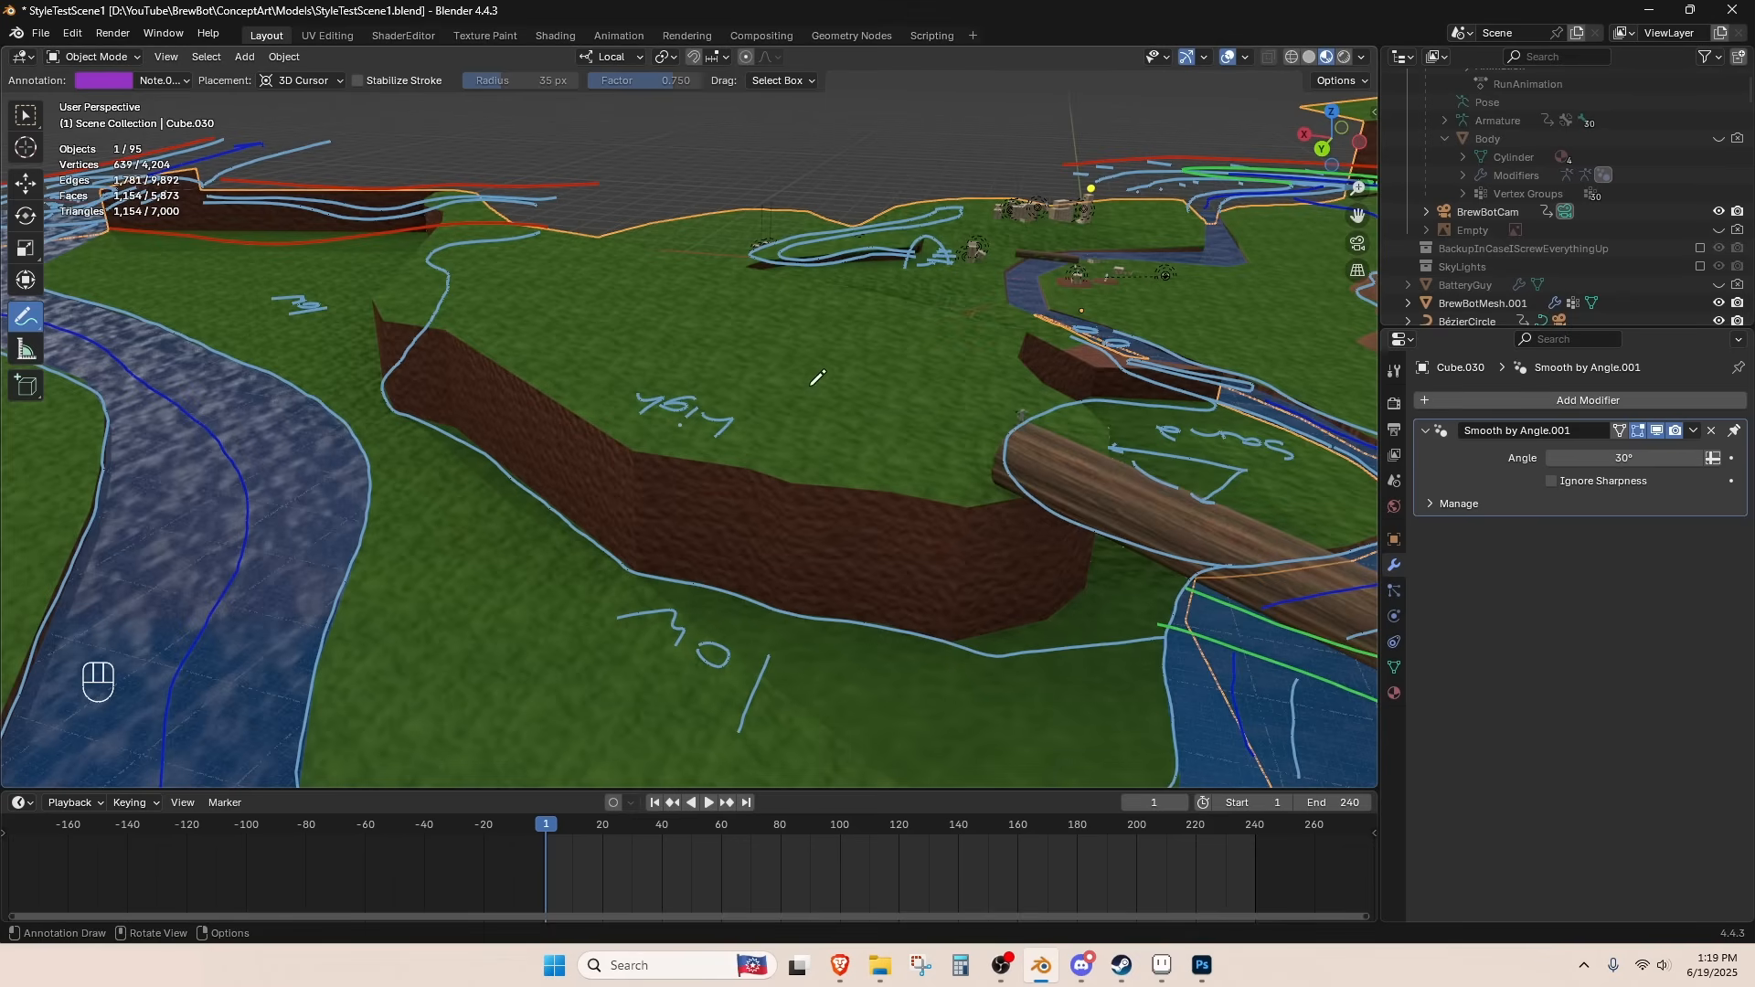
mouse_move(699, 340)
middle_mouse_down()
mouse_move(722, 233)
mouse_move(530, 352)
middle_mouse_up()
key("ctrl+z")
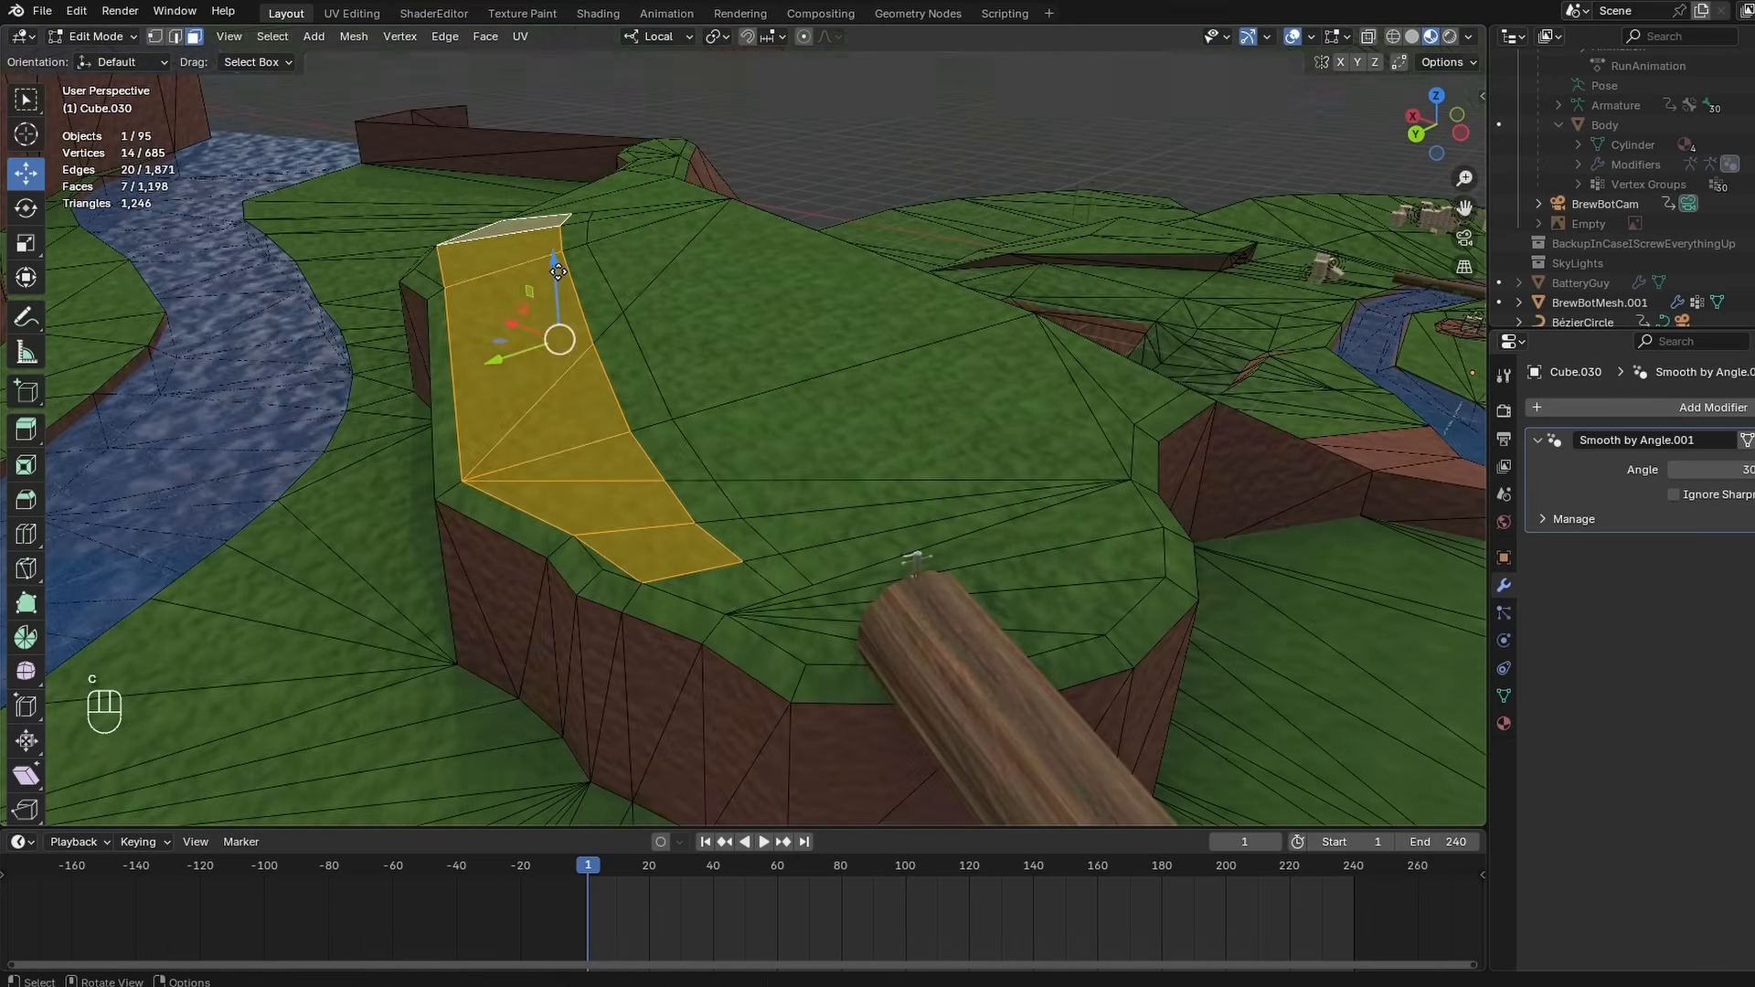
- Raise the selected strip of faces along the high plateau's edge by about 2.4 m
key("g")
key("z")
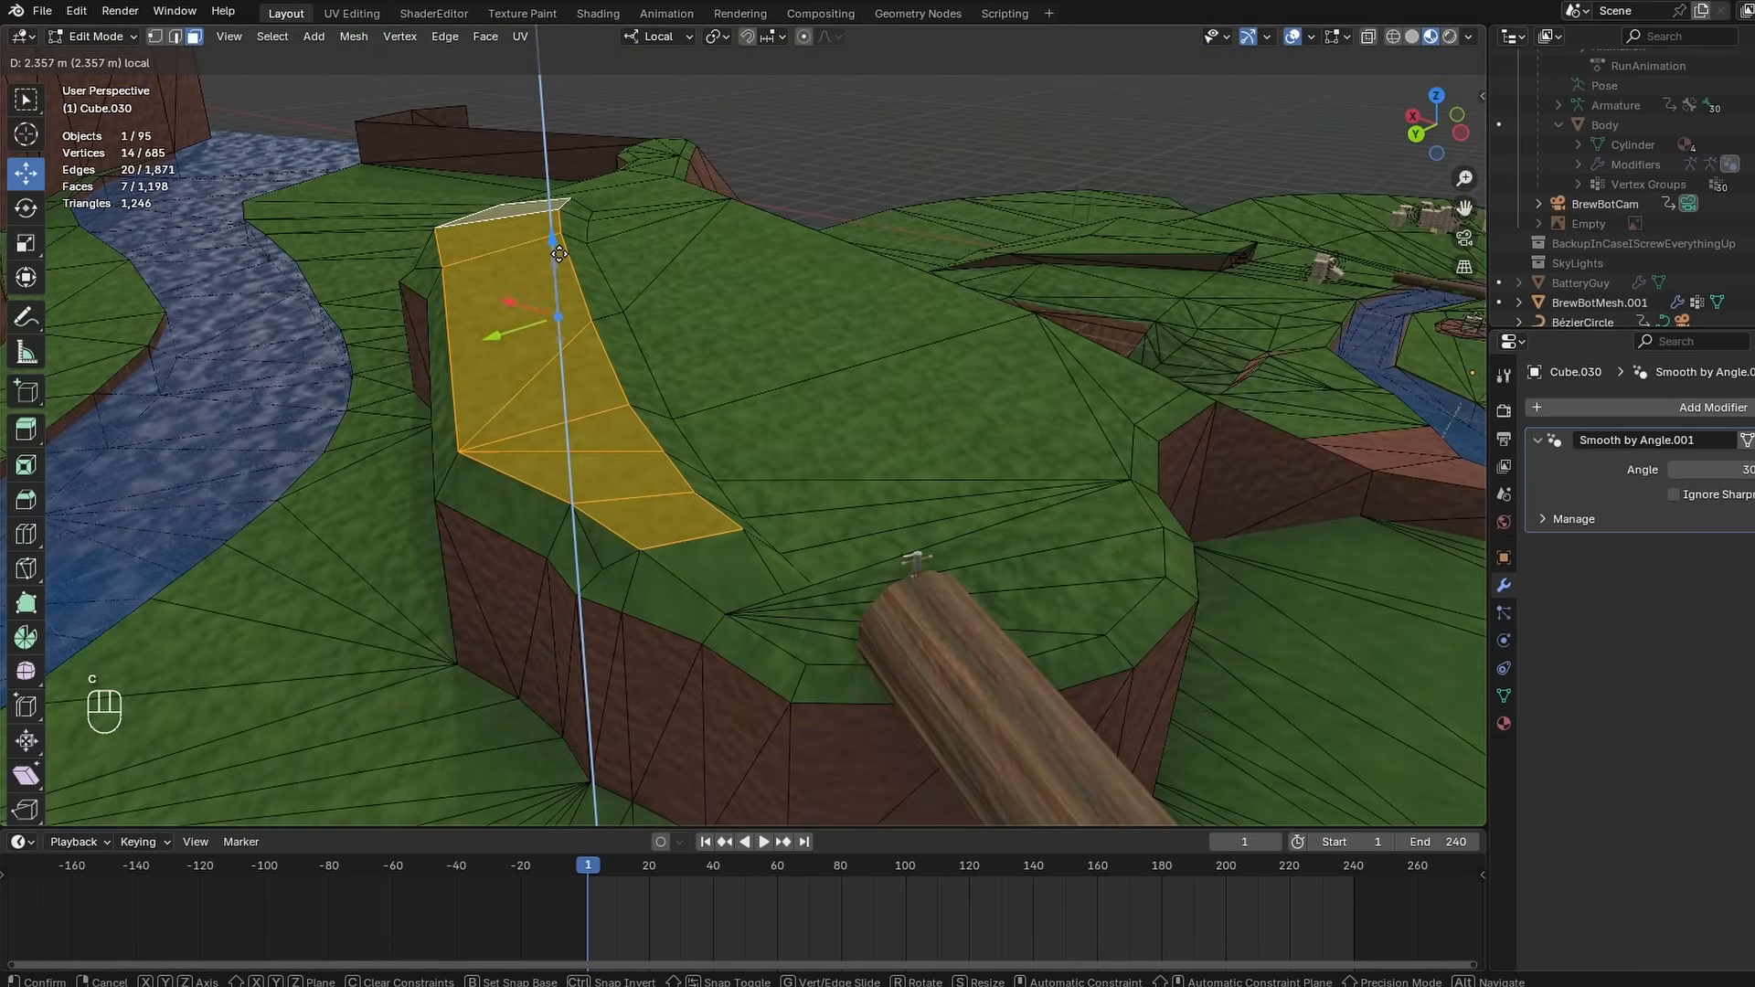
left_click(647, 252)
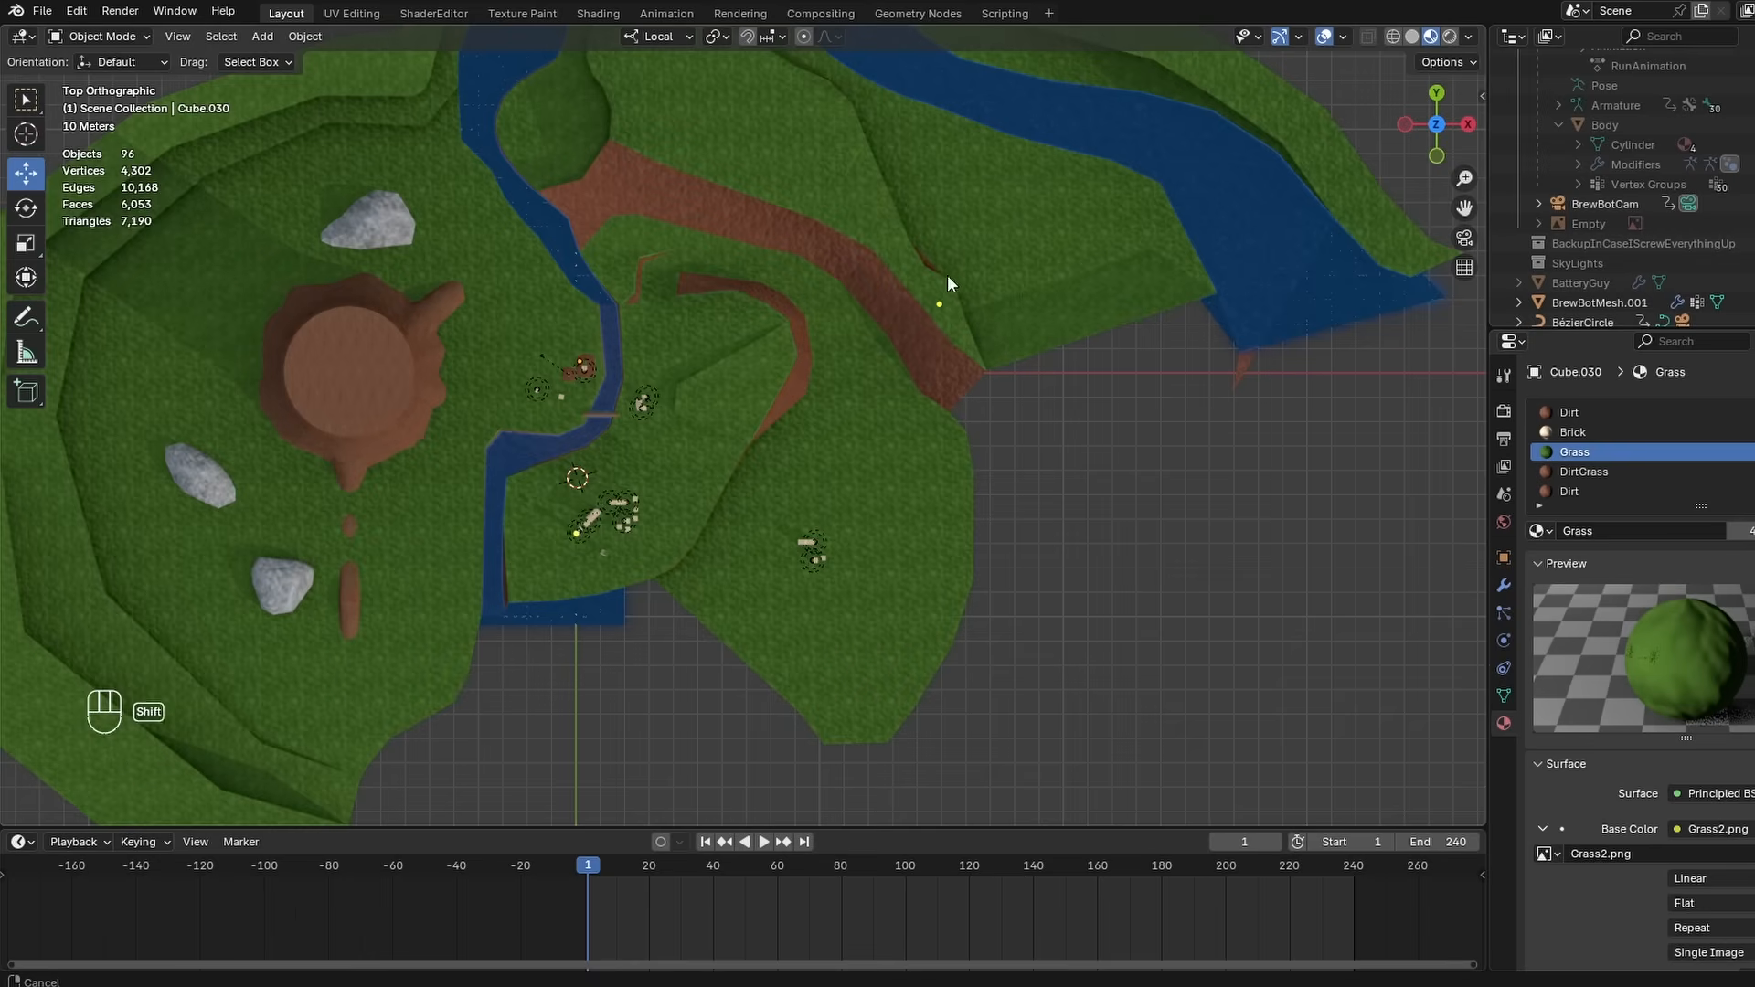
- Display the annotations from above, write "Castle" in green under the "ruins" label in the low area, and save the scene
middle_click_drag(947, 275, 711, 491, "shift")
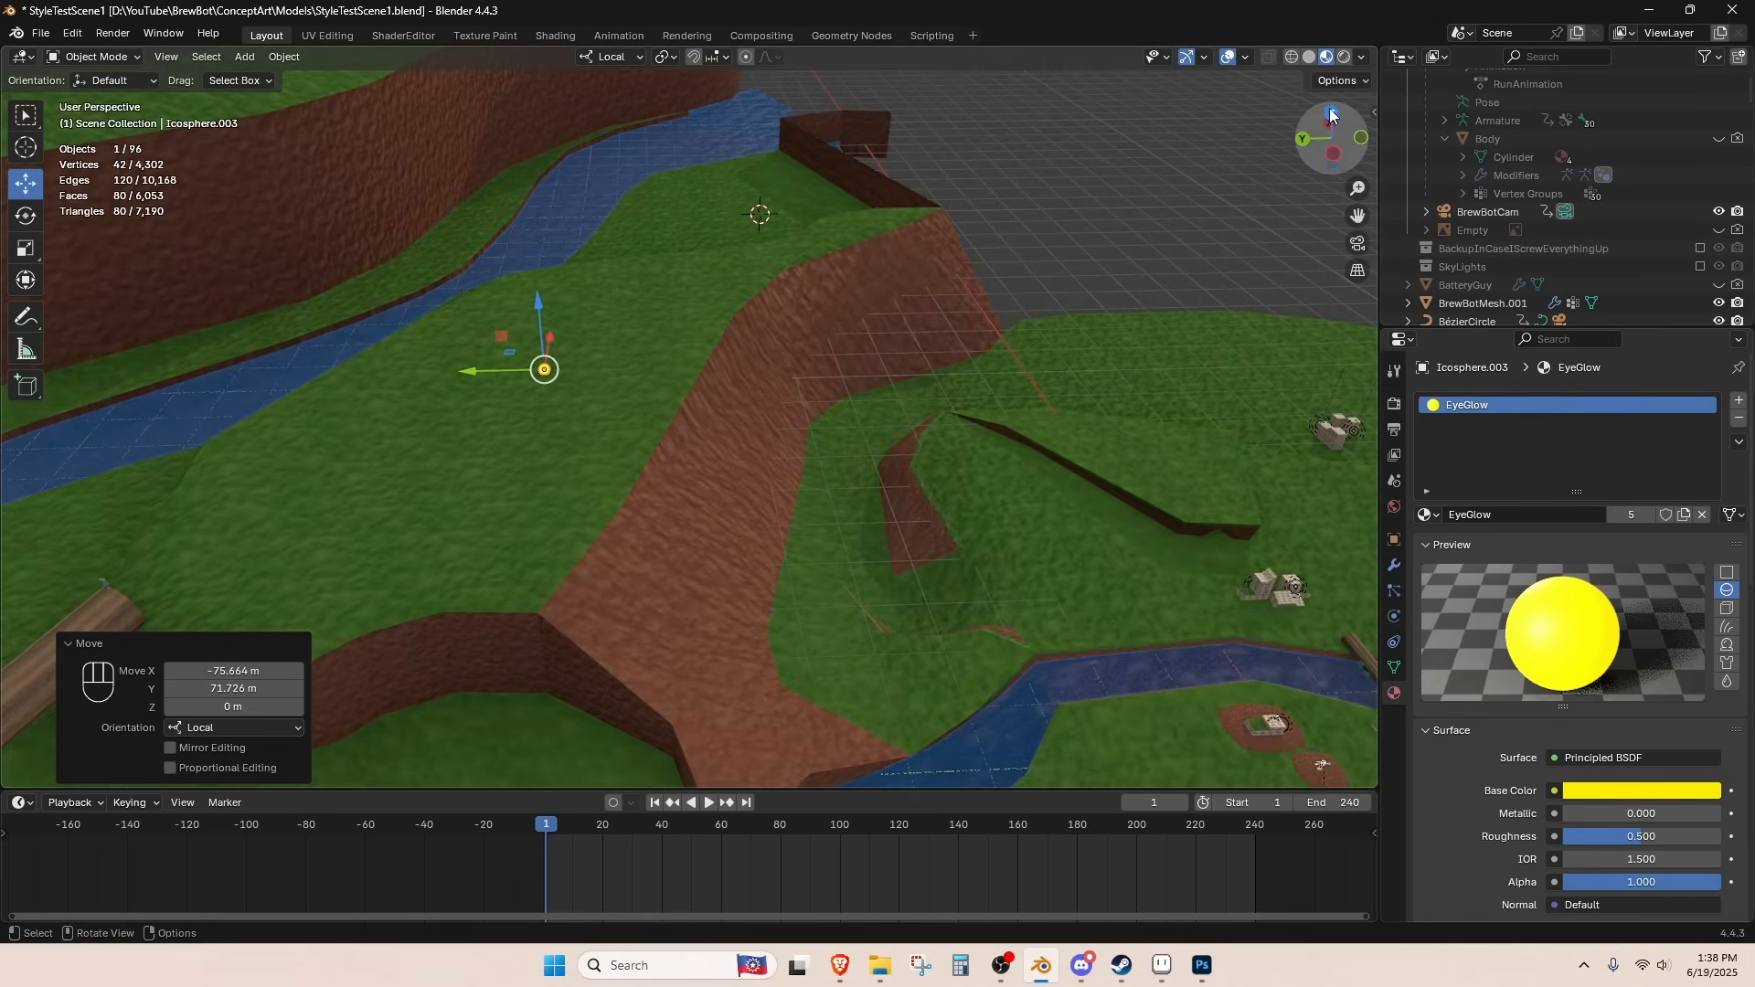
key("KP_7")
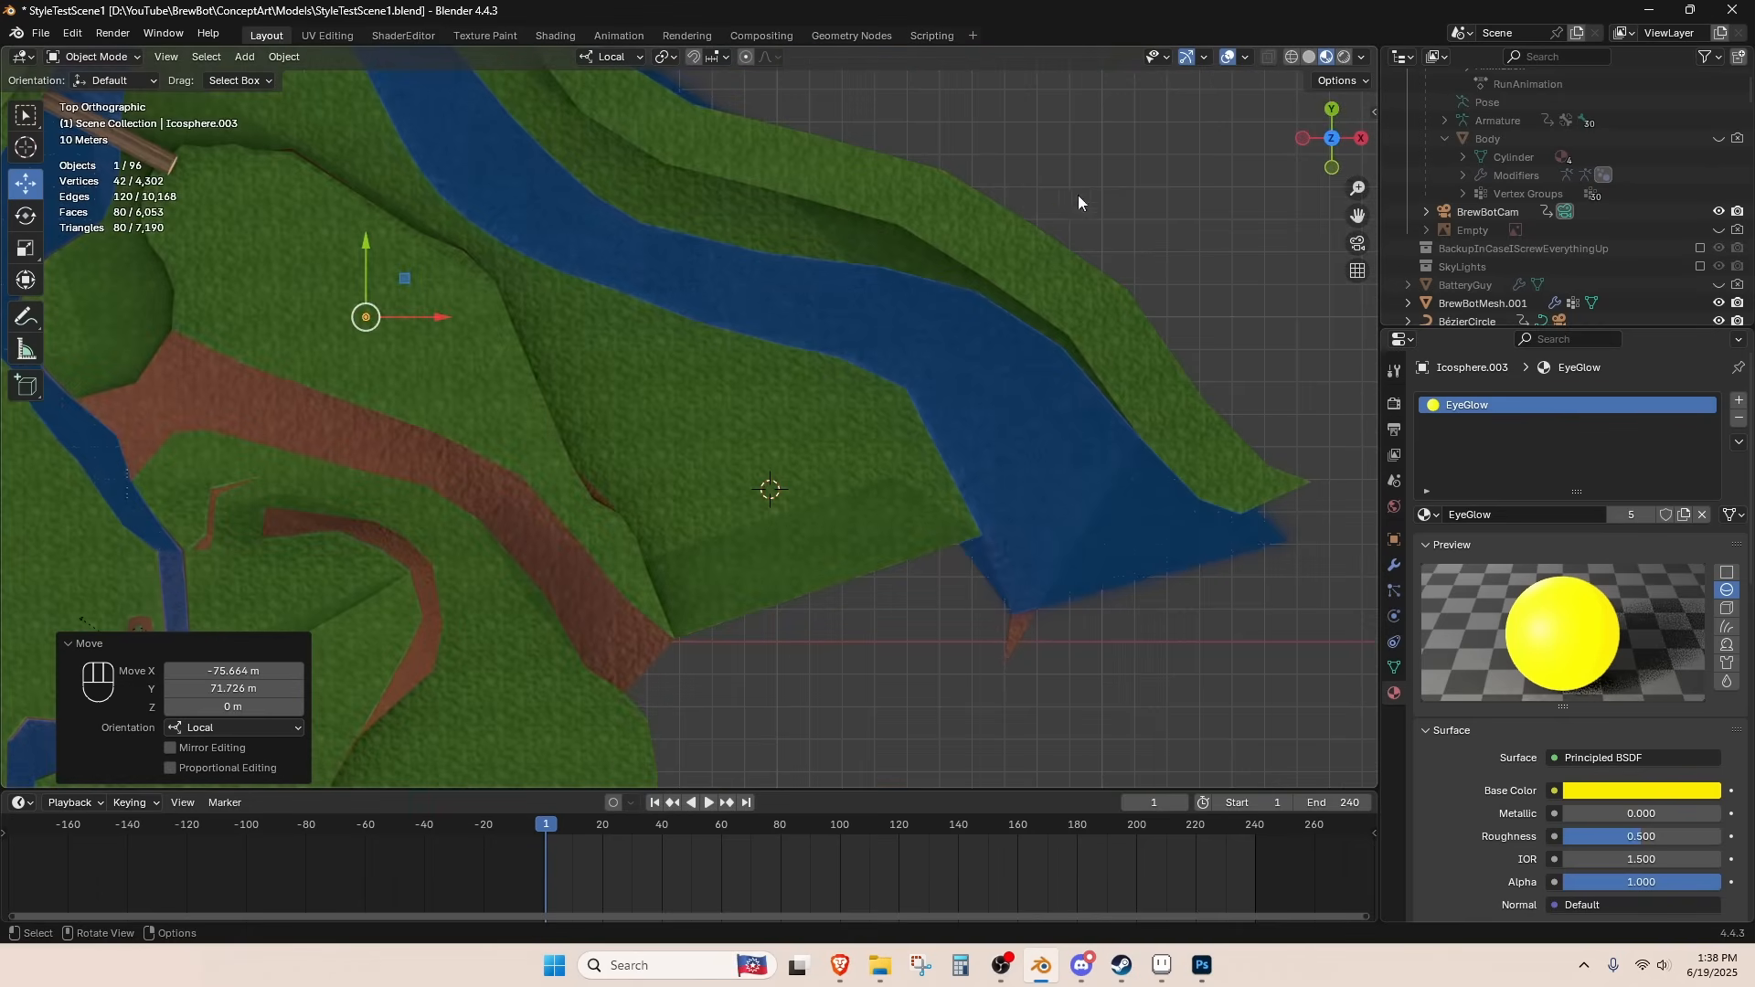
left_click(1243, 59)
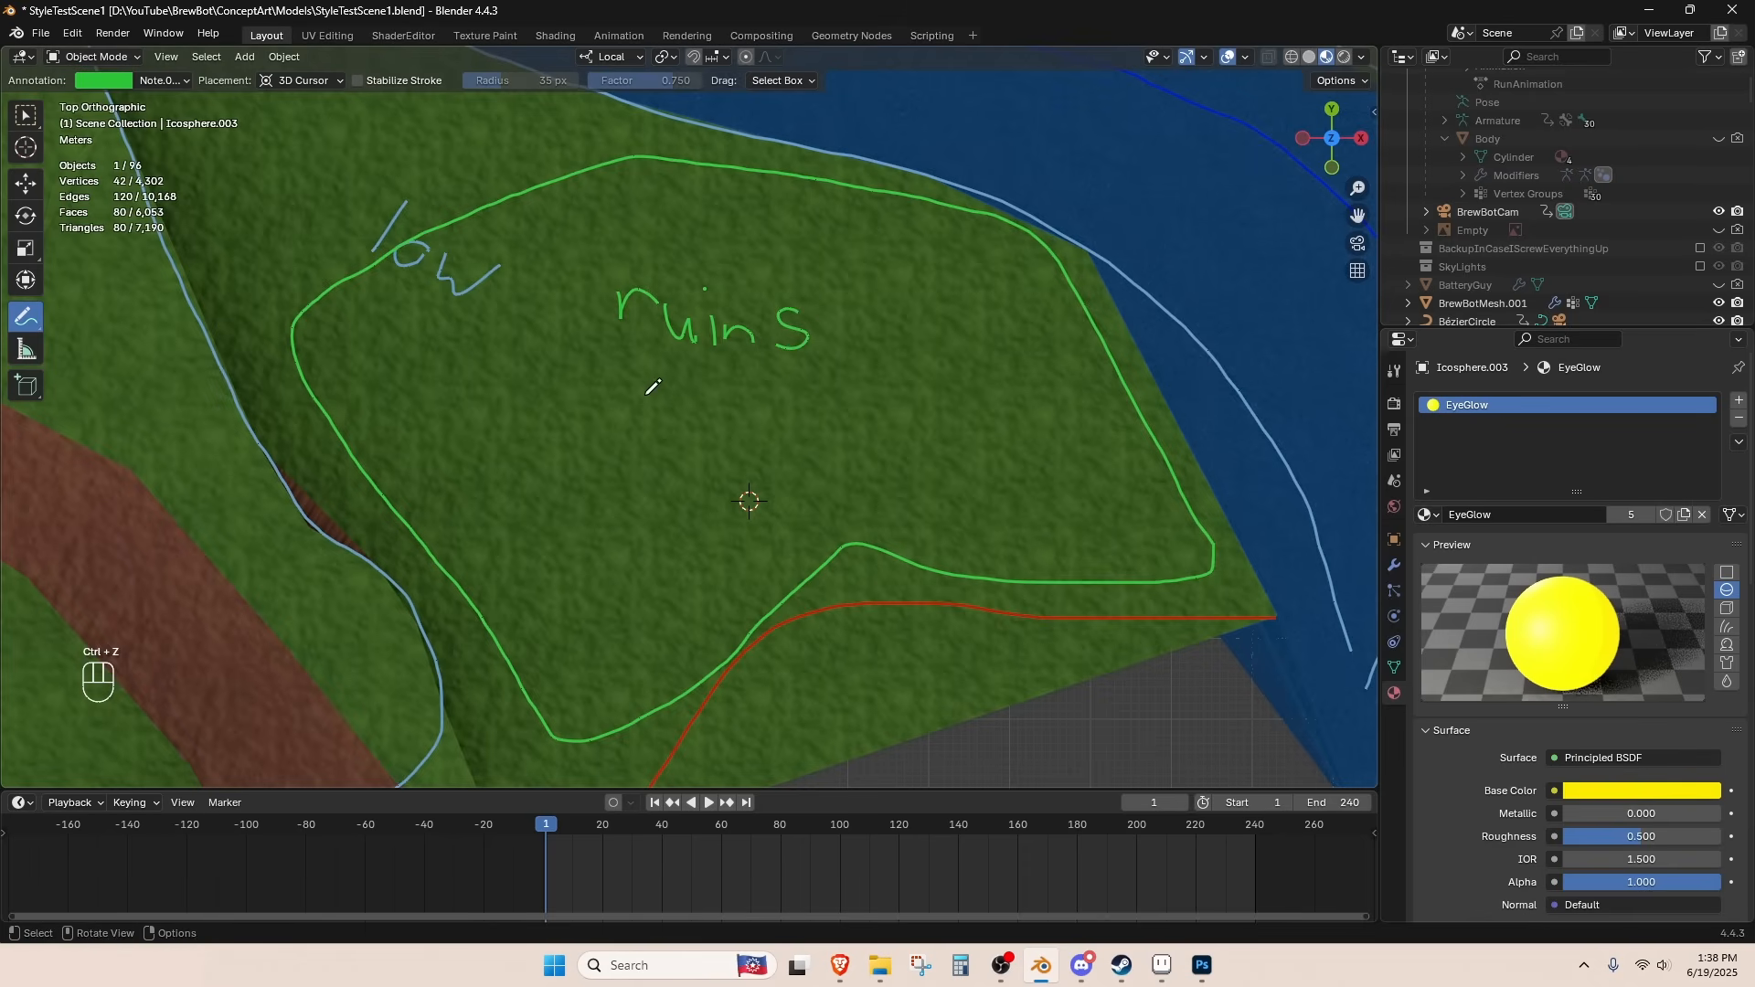
left_click_drag(640, 375, 840, 395)
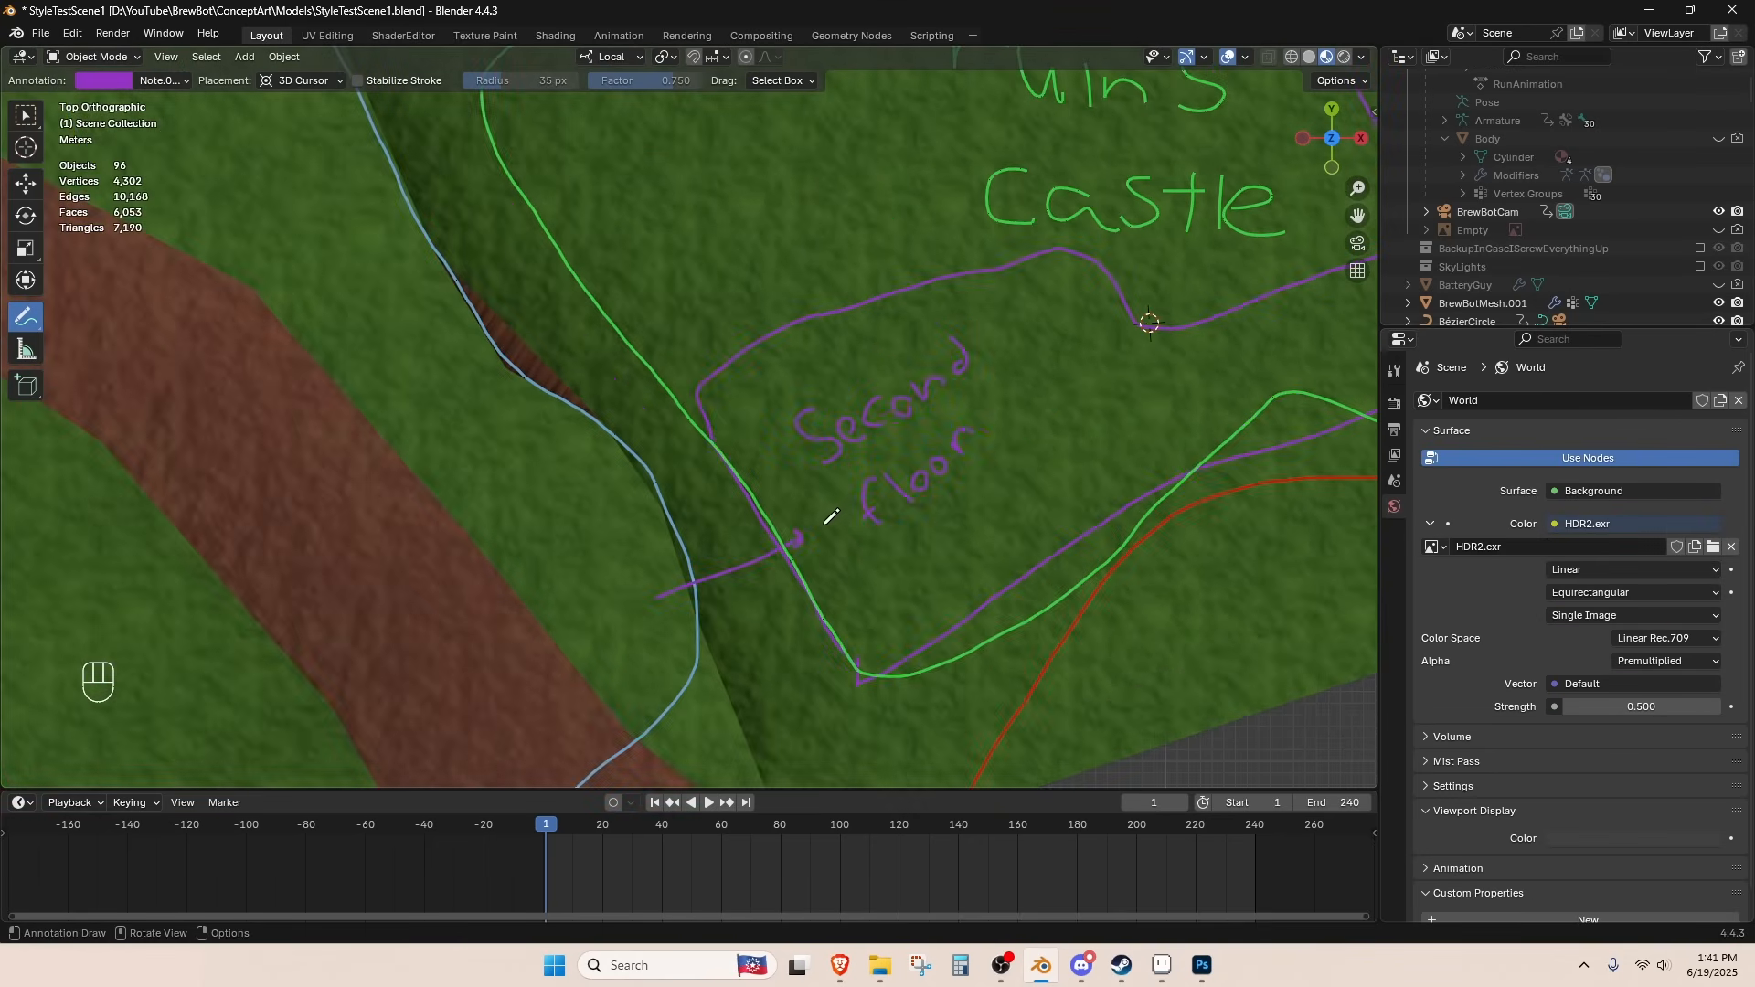
mouse_move(827, 513)
middle_mouse_down()
mouse_move(737, 384)
mouse_move(816, 348)
mouse_move(721, 329)
mouse_move(600, 380)
mouse_move(904, 340)
mouse_move(844, 341)
mouse_move(703, 272)
mouse_move(714, 325)
middle_mouse_up()
key("ctrl+s")
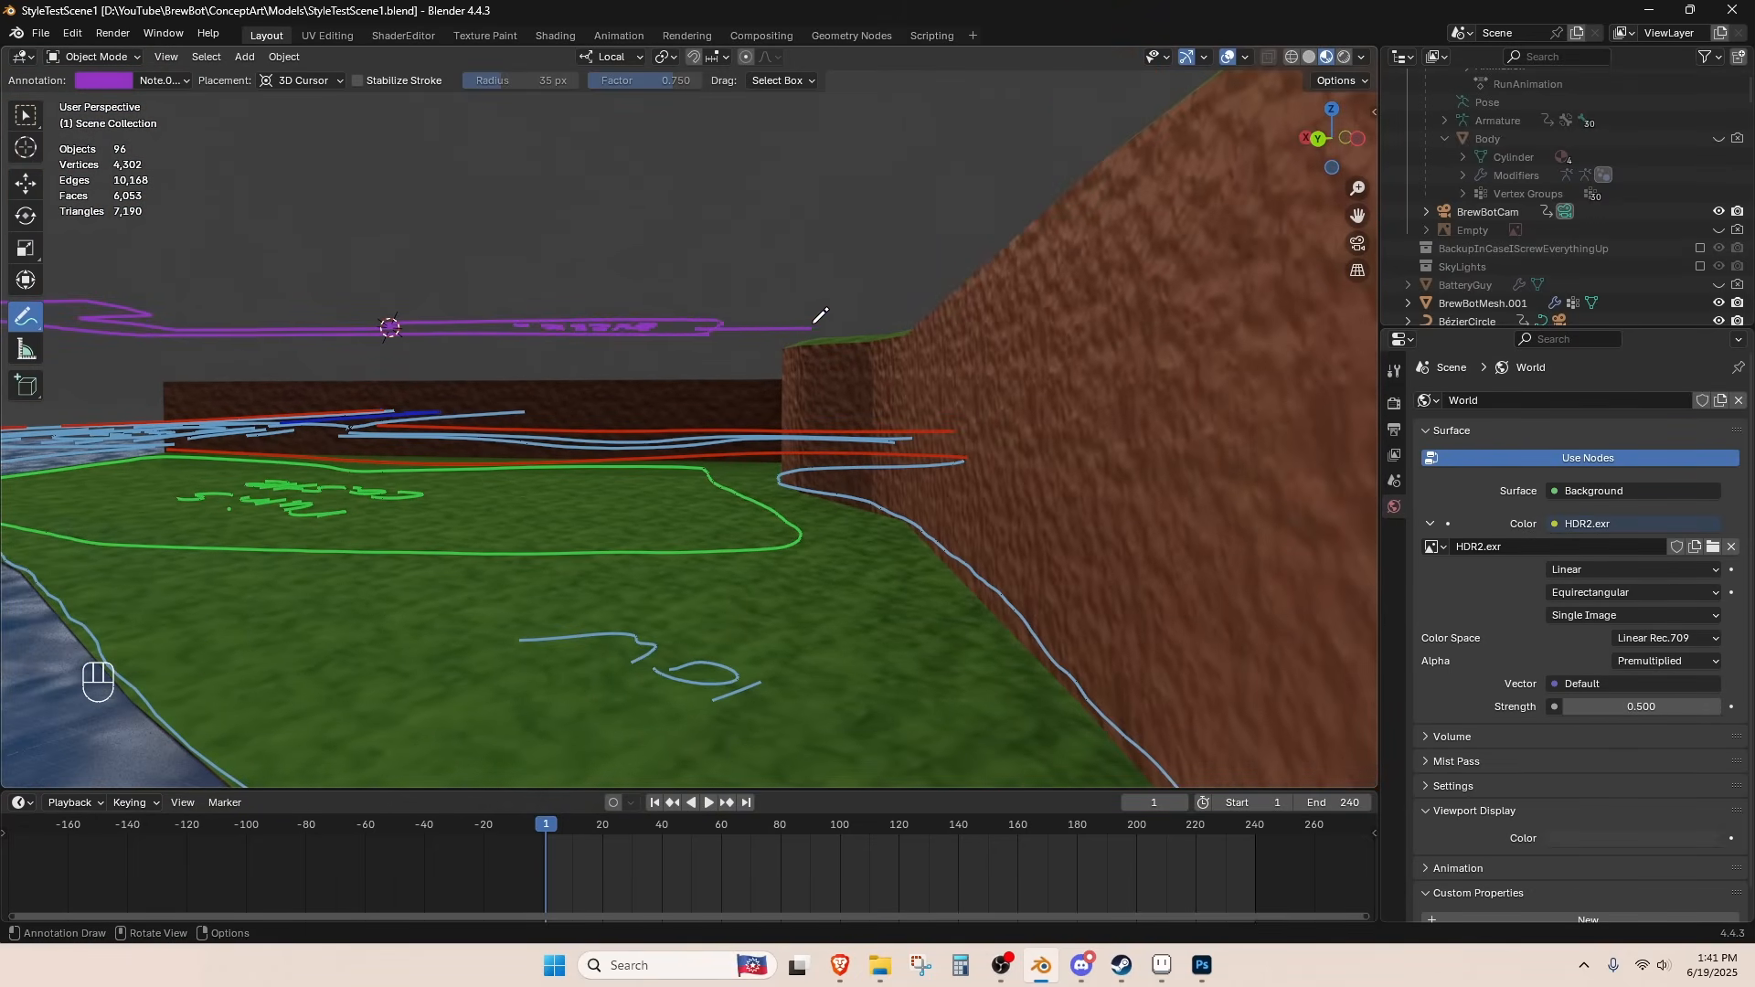
- Examine the annotated level from several angles, from the planned castle area across to the brick ruins and river
scroll(941, 364, "down", 1)
middle_click_drag(945, 365, 699, 420)
scroll(746, 393, "down", 2)
scroll(877, 421, "down", 2)
middle_click_drag(699, 421, 786, 428)
middle_click_drag(950, 420, 786, 483, "shift")
scroll(684, 488, "down", 2)
middle_click_drag(1184, 448, 755, 501, "shift")
middle_click_drag(755, 501, 791, 415, "shift")
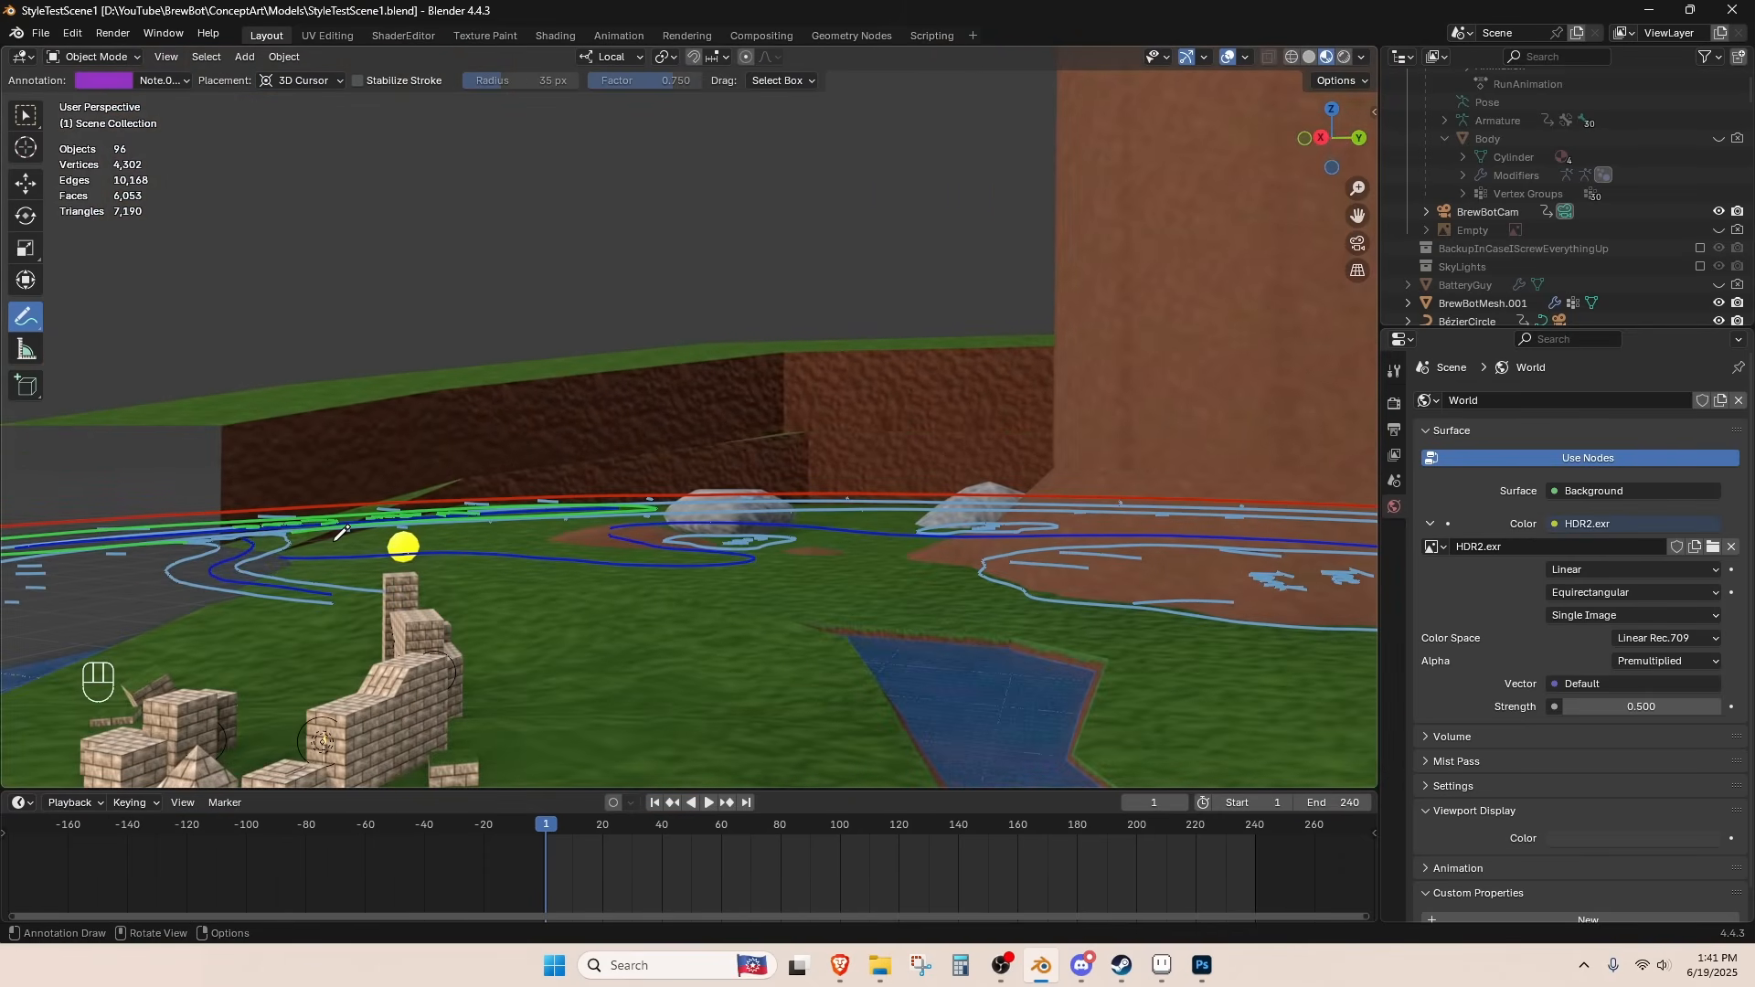
mouse_move(457, 436)
middle_mouse_down()
mouse_move(812, 445)
mouse_move(644, 489)
mouse_move(848, 346)
middle_mouse_up()
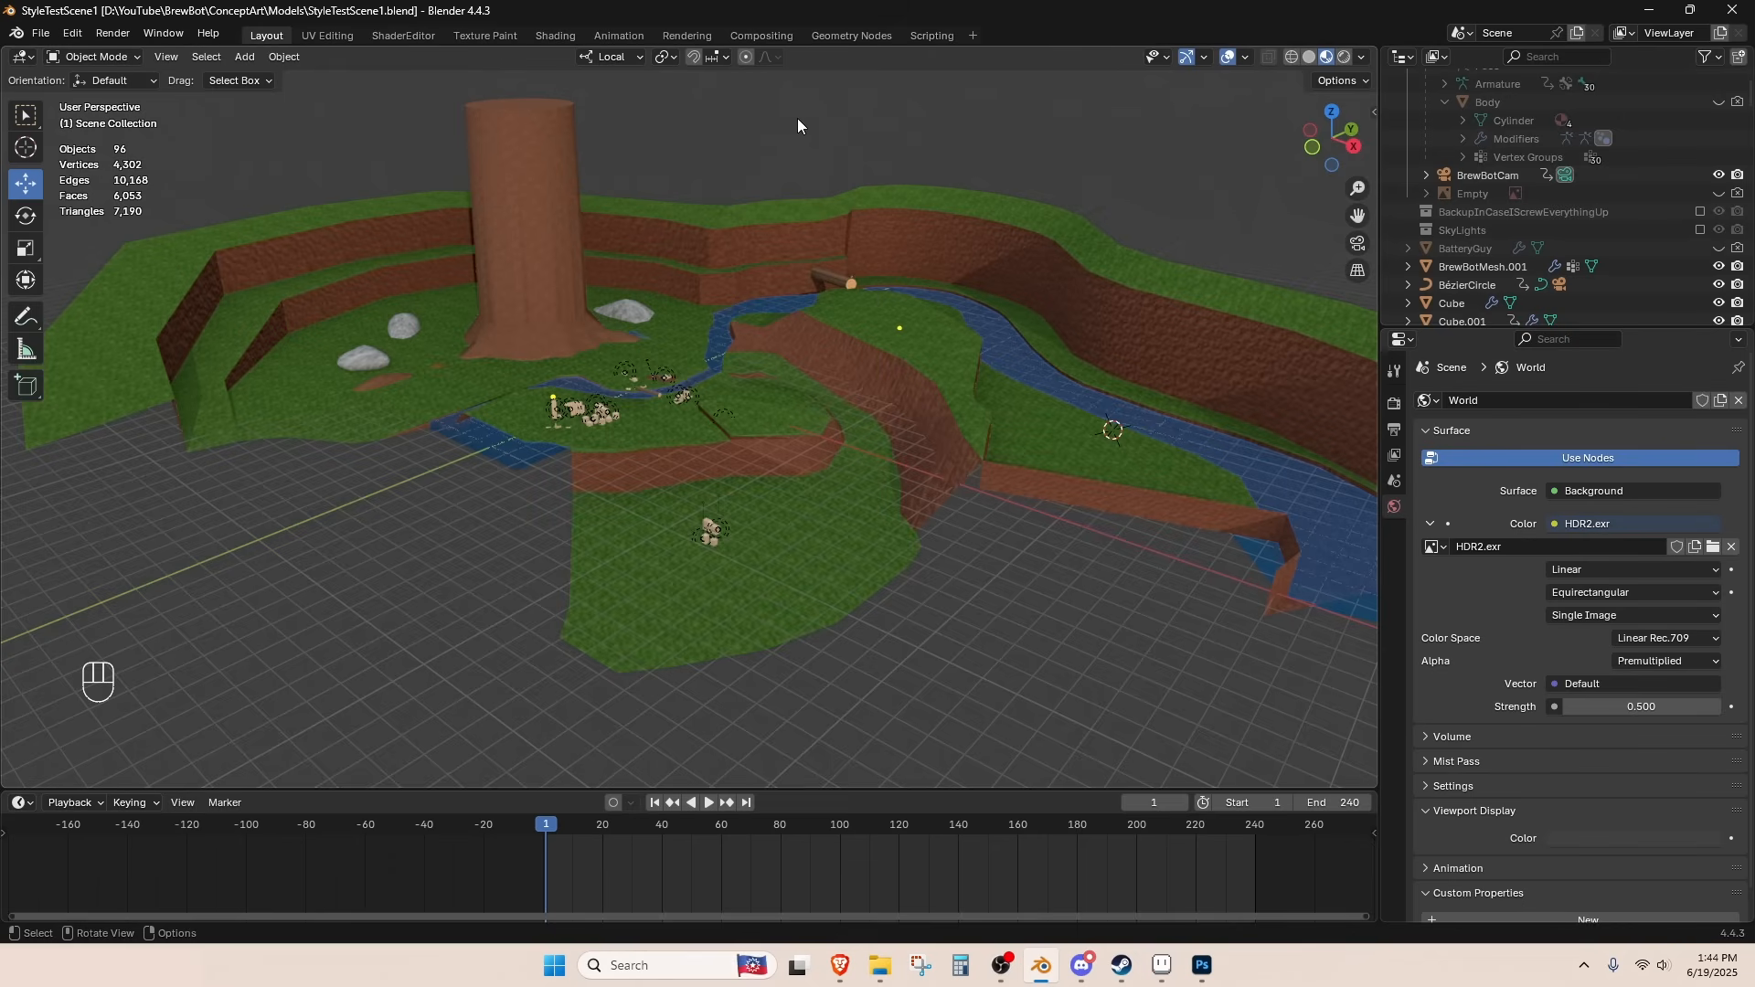
- Examine the terrain around the log bridge and the brick ruins by the river up close, and save the scene
scroll(776, 184, "up", 8)
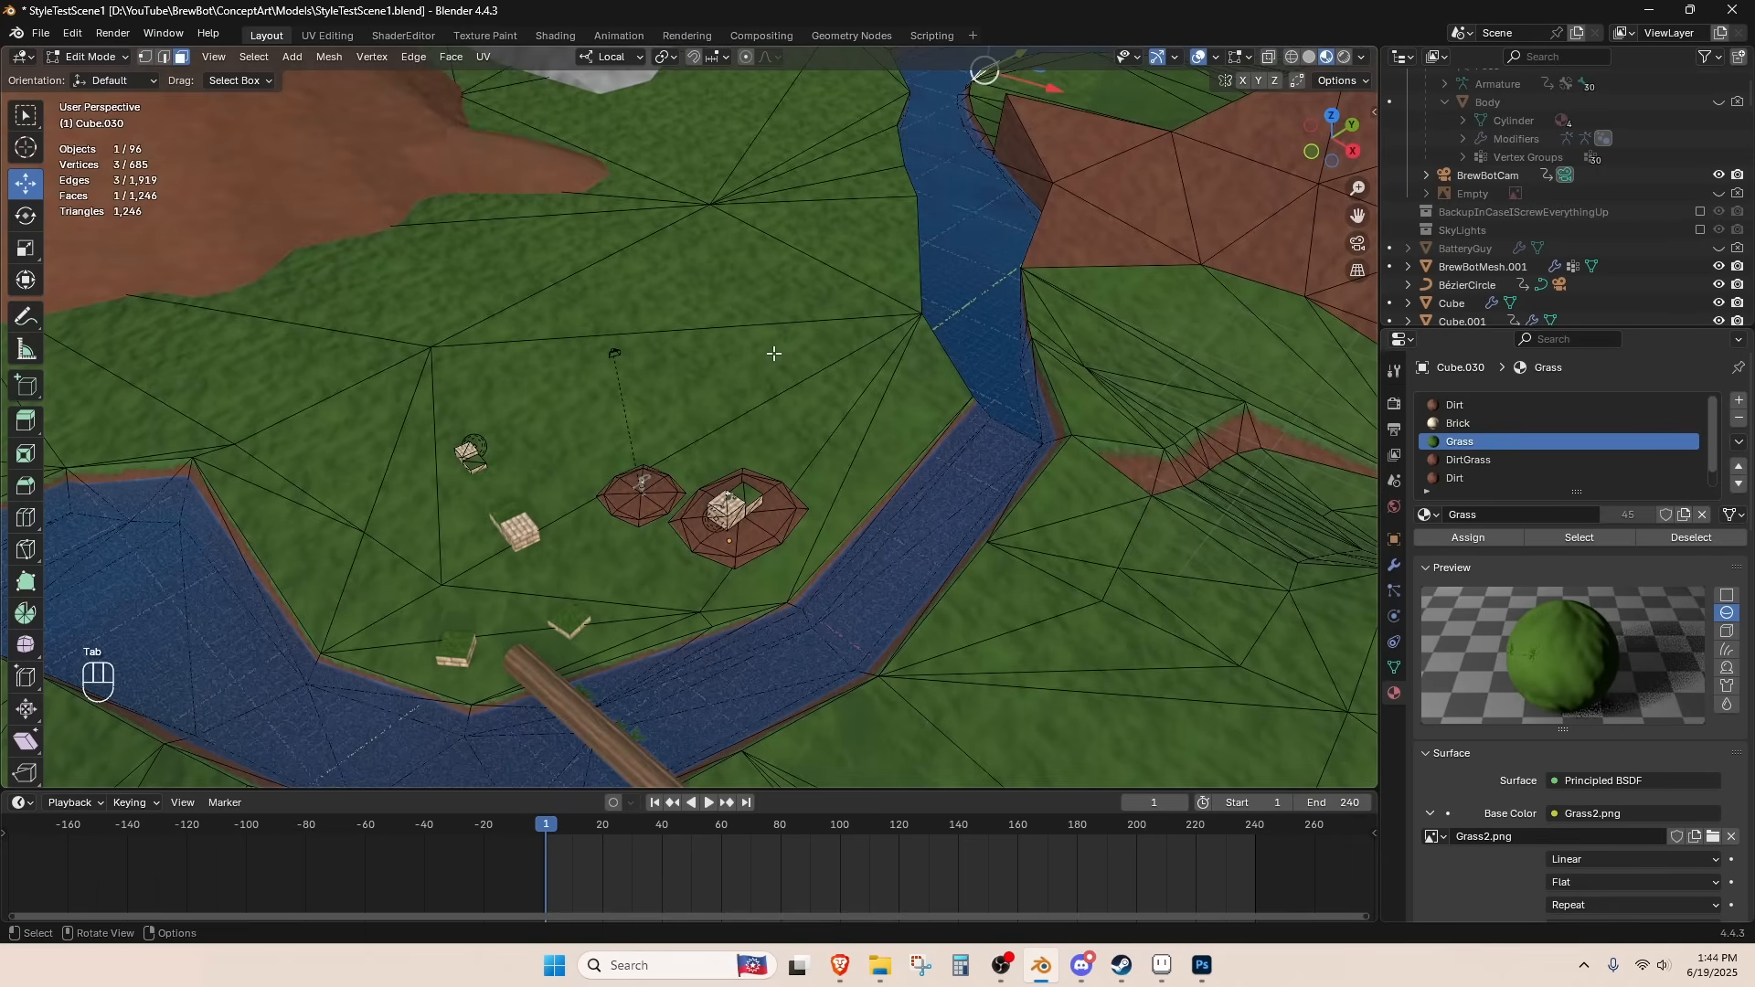
key("c")
mouse_move(263, 500)
left_mouse_down()
mouse_move(678, 275)
mouse_move(404, 508)
mouse_move(441, 589)
mouse_move(899, 353)
left_mouse_up()
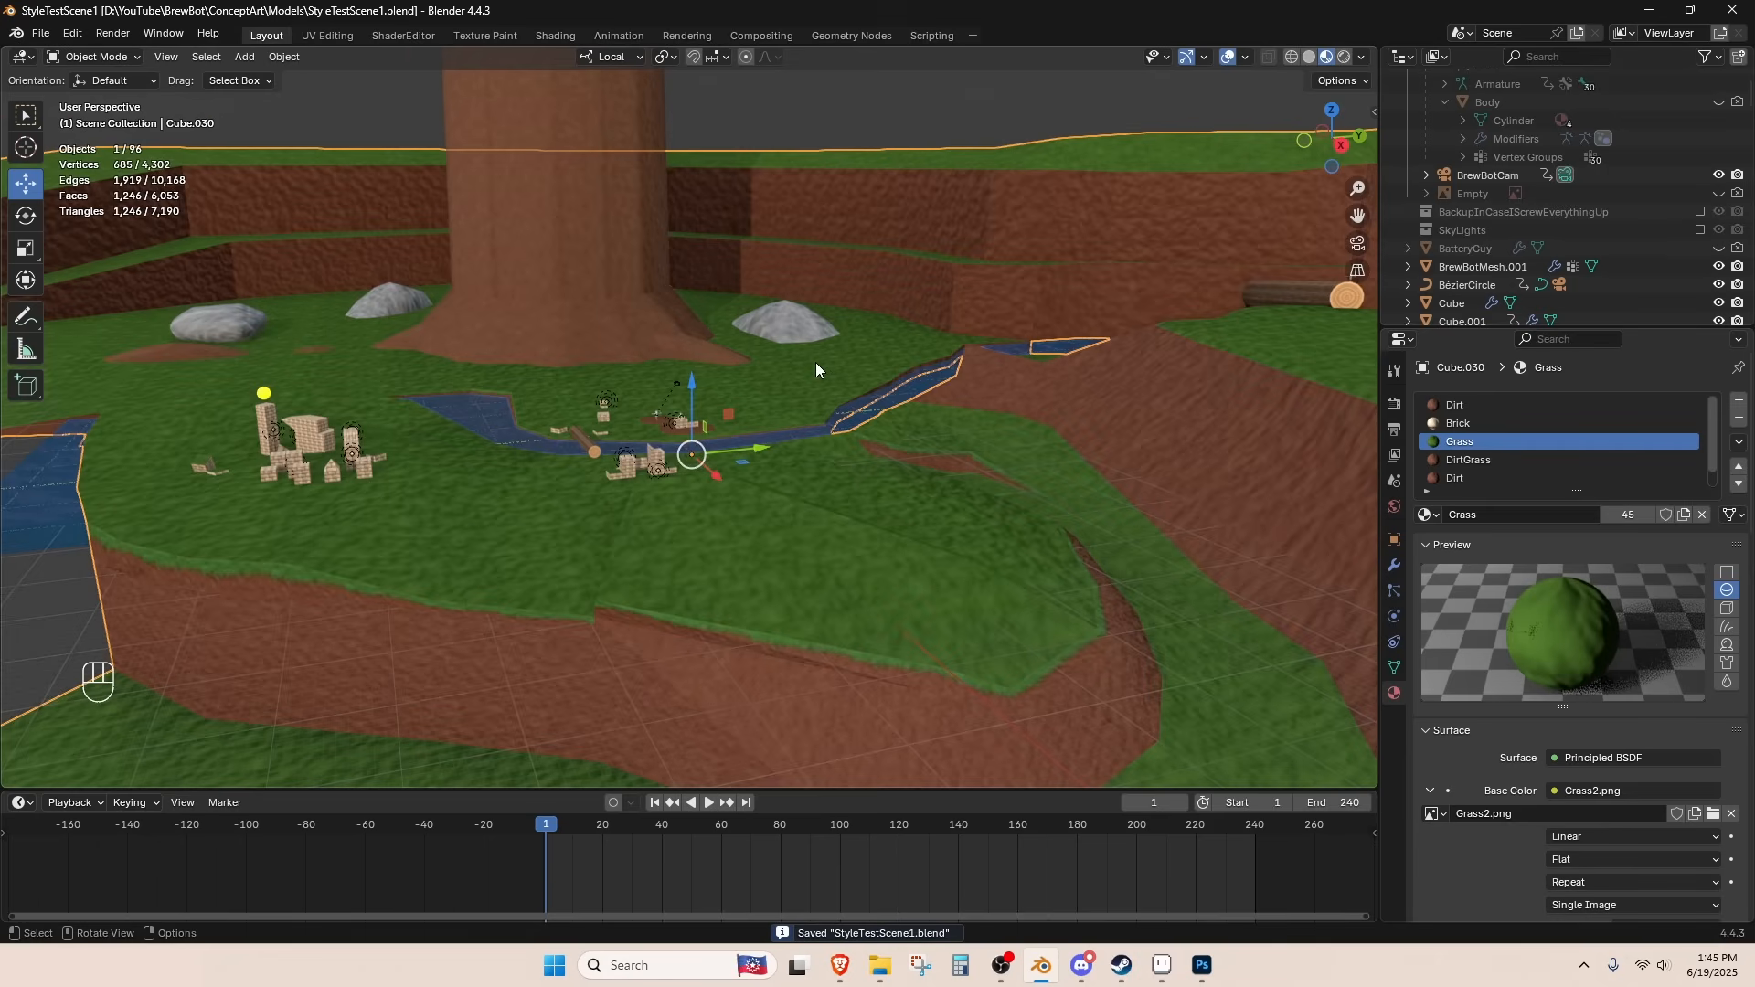
scroll(816, 369, "up", 4)
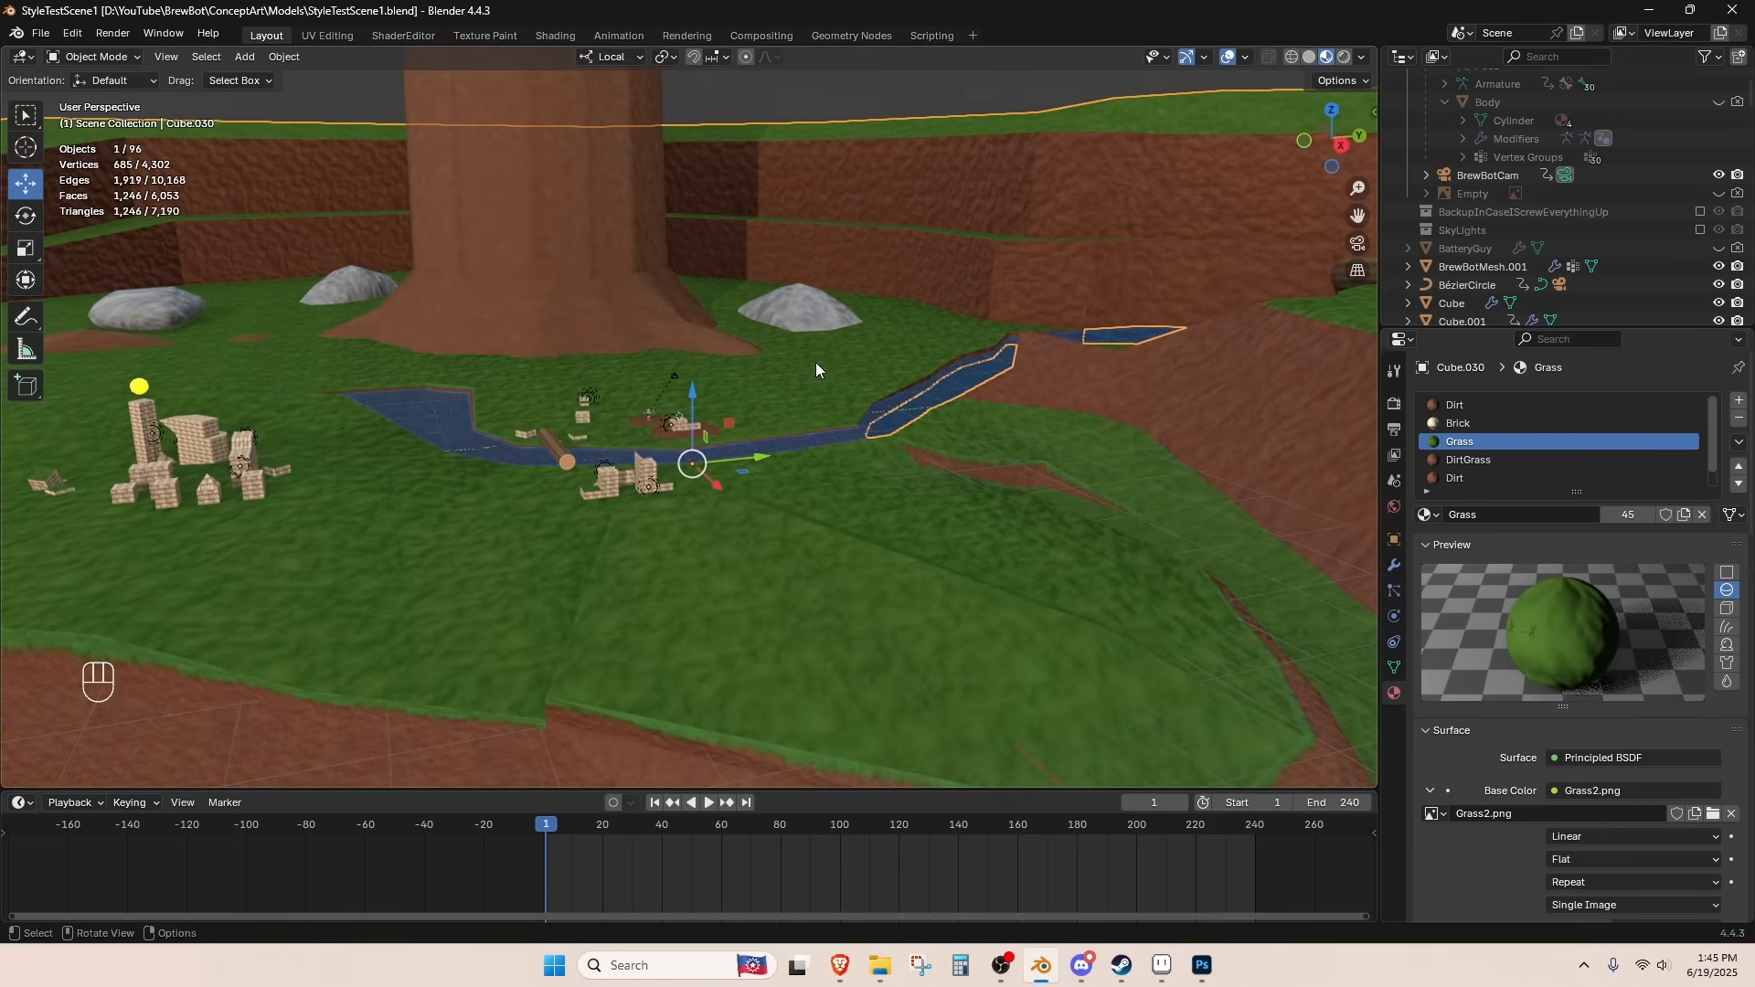
scroll(815, 365, "up", 4)
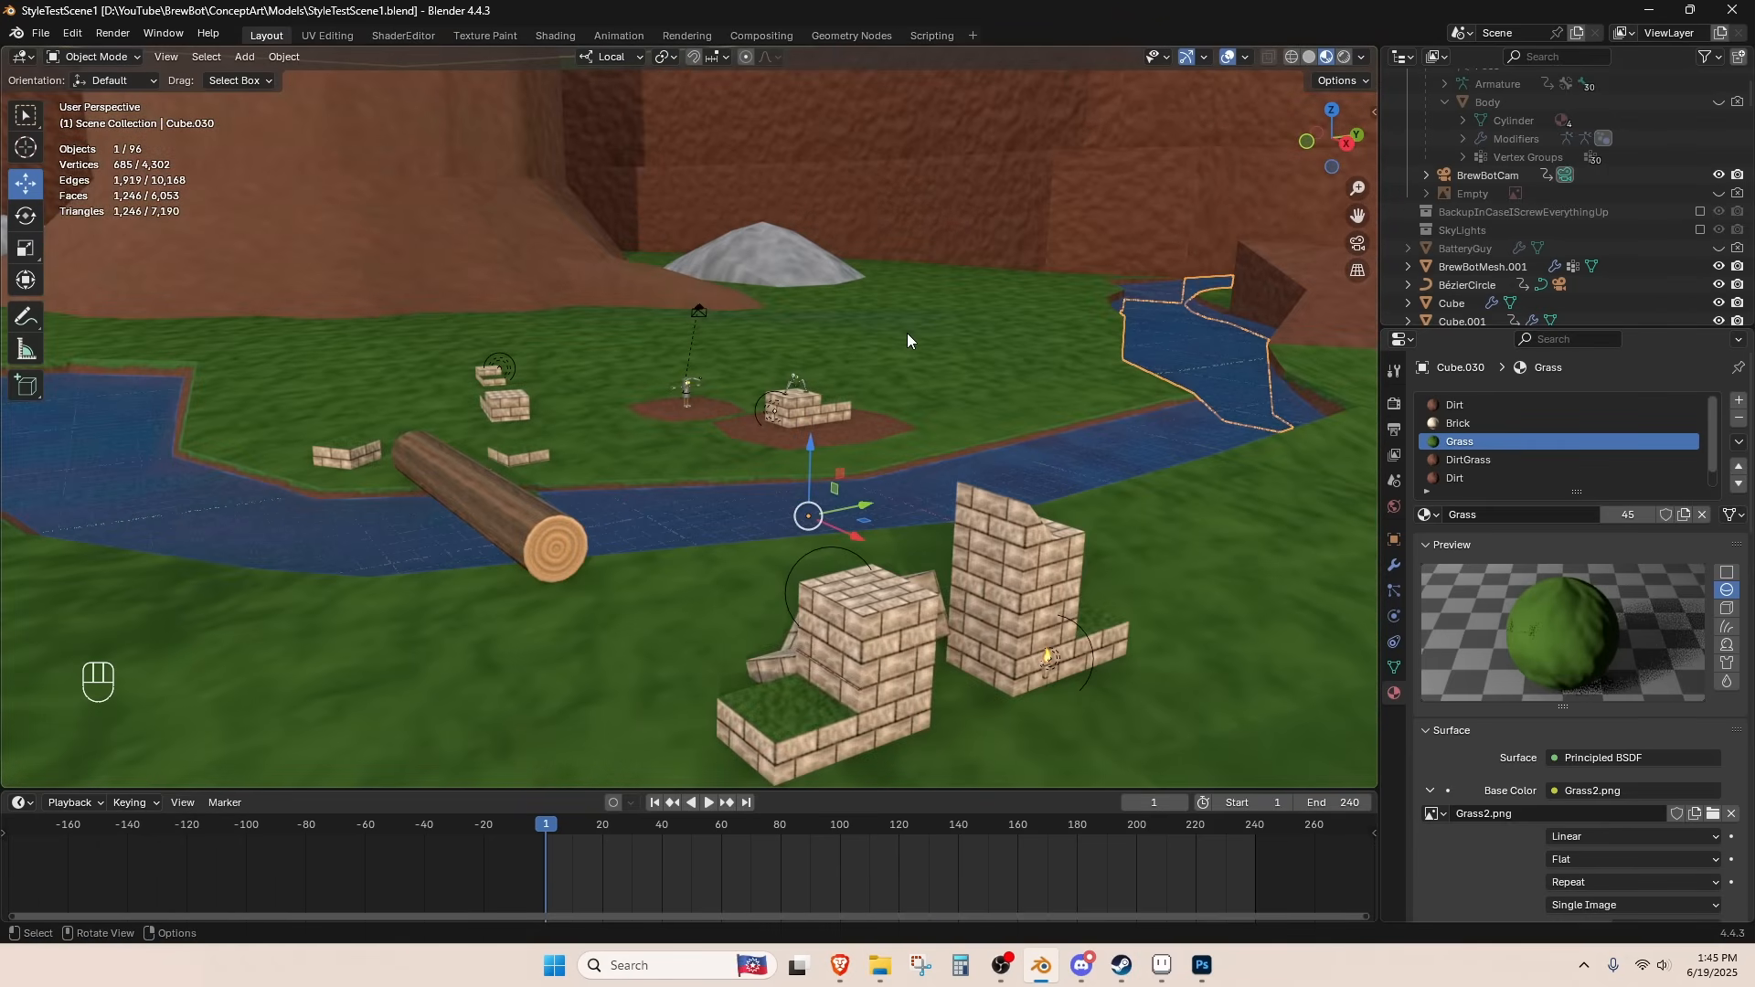
middle_click_drag(925, 318, 875, 316)
key("ctrl+s")
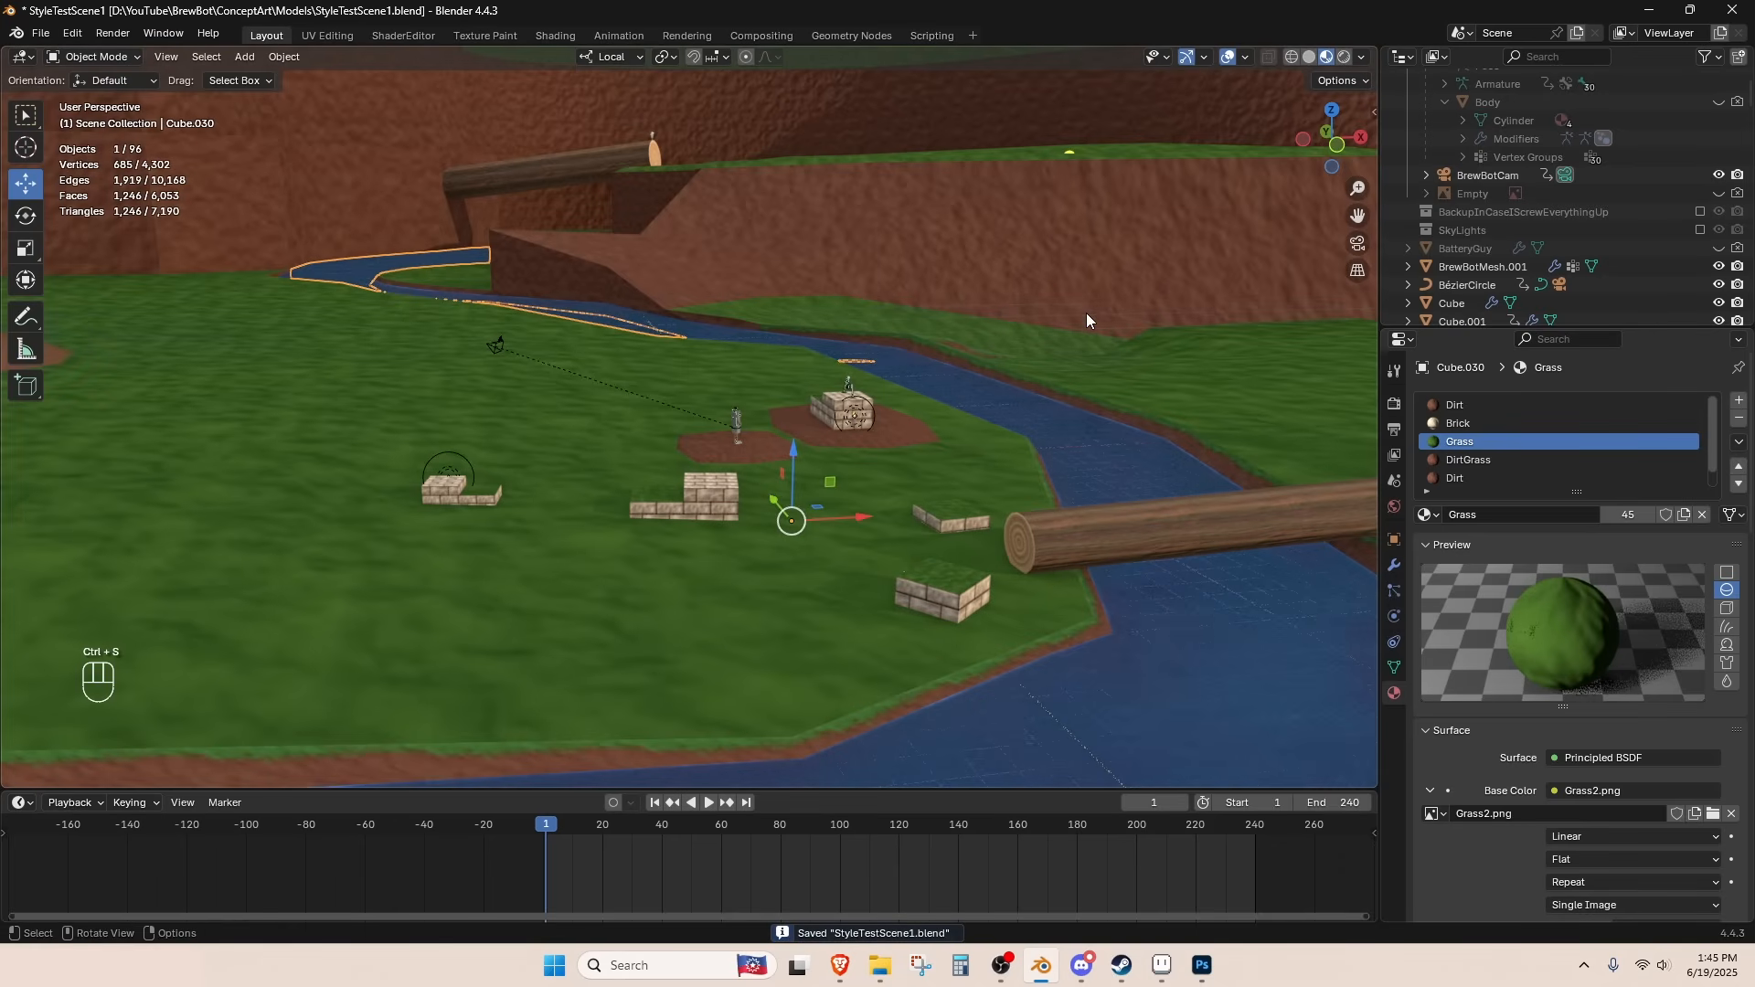
- Clear the terrain selection, save the scene, and view the high plateau with its log bridge
key("ctrl+s")
middle_click_drag(1079, 316, 969, 319)
middle_click_drag(1131, 319, 830, 370, "shift")
left_click(1179, 174)
key("ctrl+s")
scroll(689, 332, "up", 1)
scroll(682, 332, "down", 1)
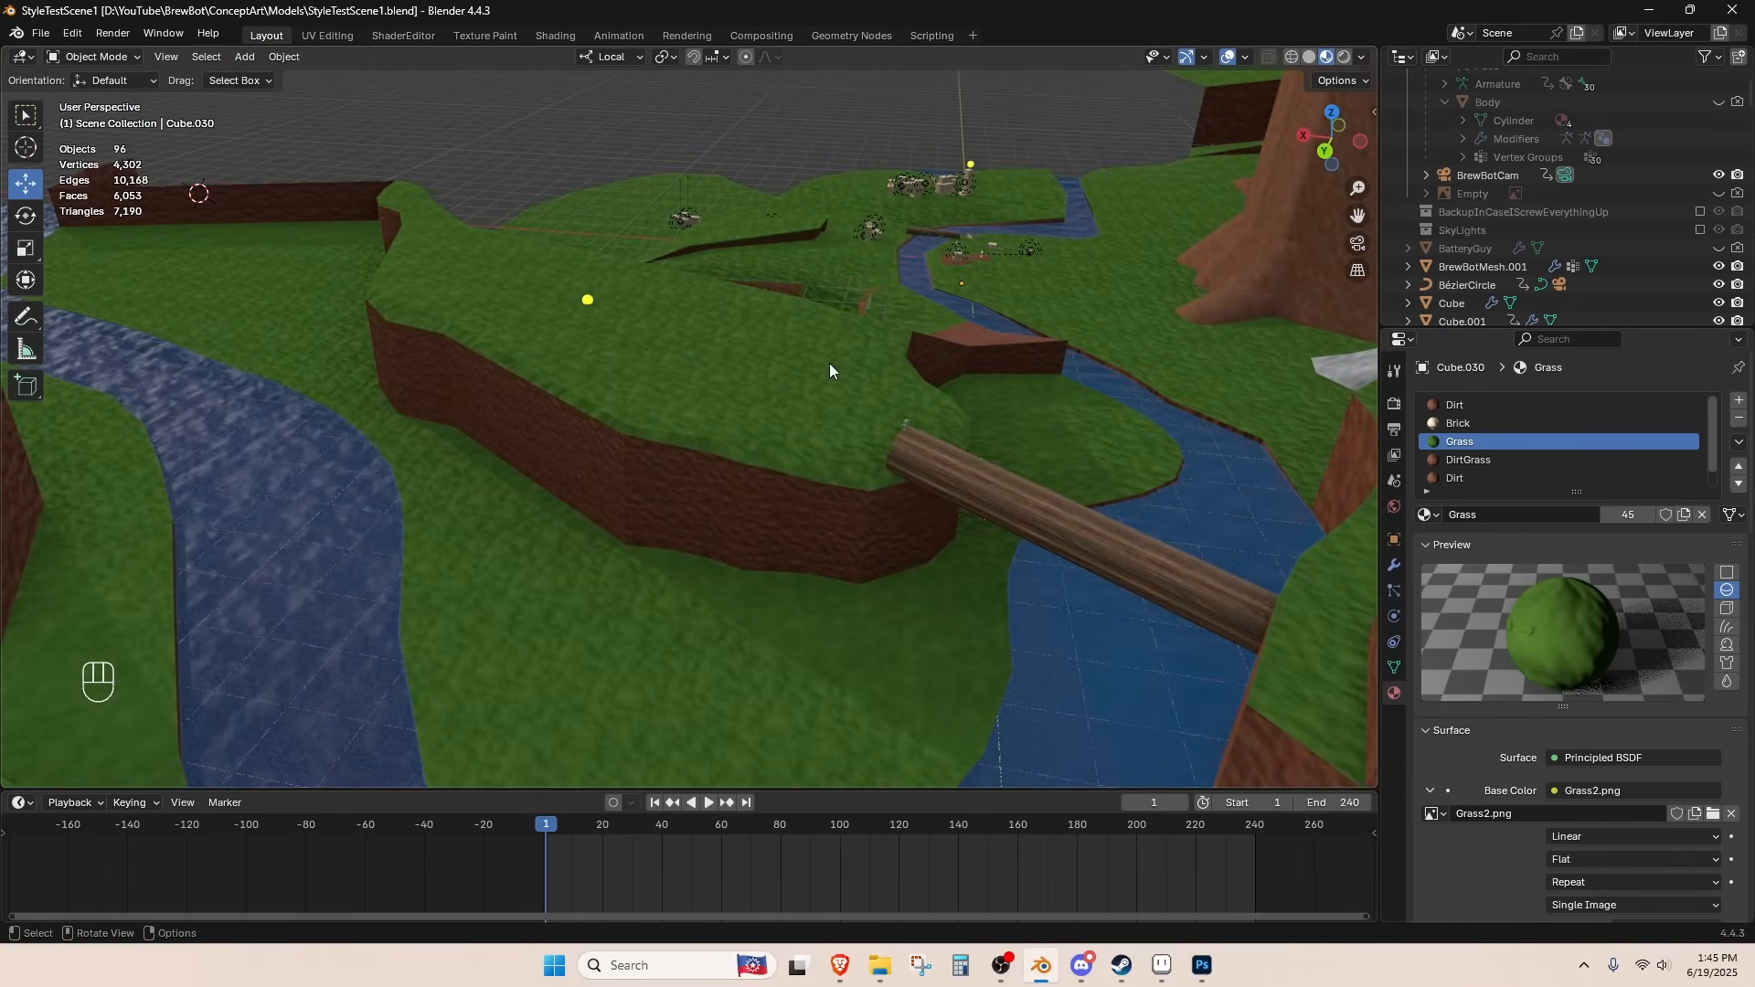
- Examine the ruins, river and log bridge from close range and from a wide overview of the level
middle_click_drag(940, 360, 764, 281)
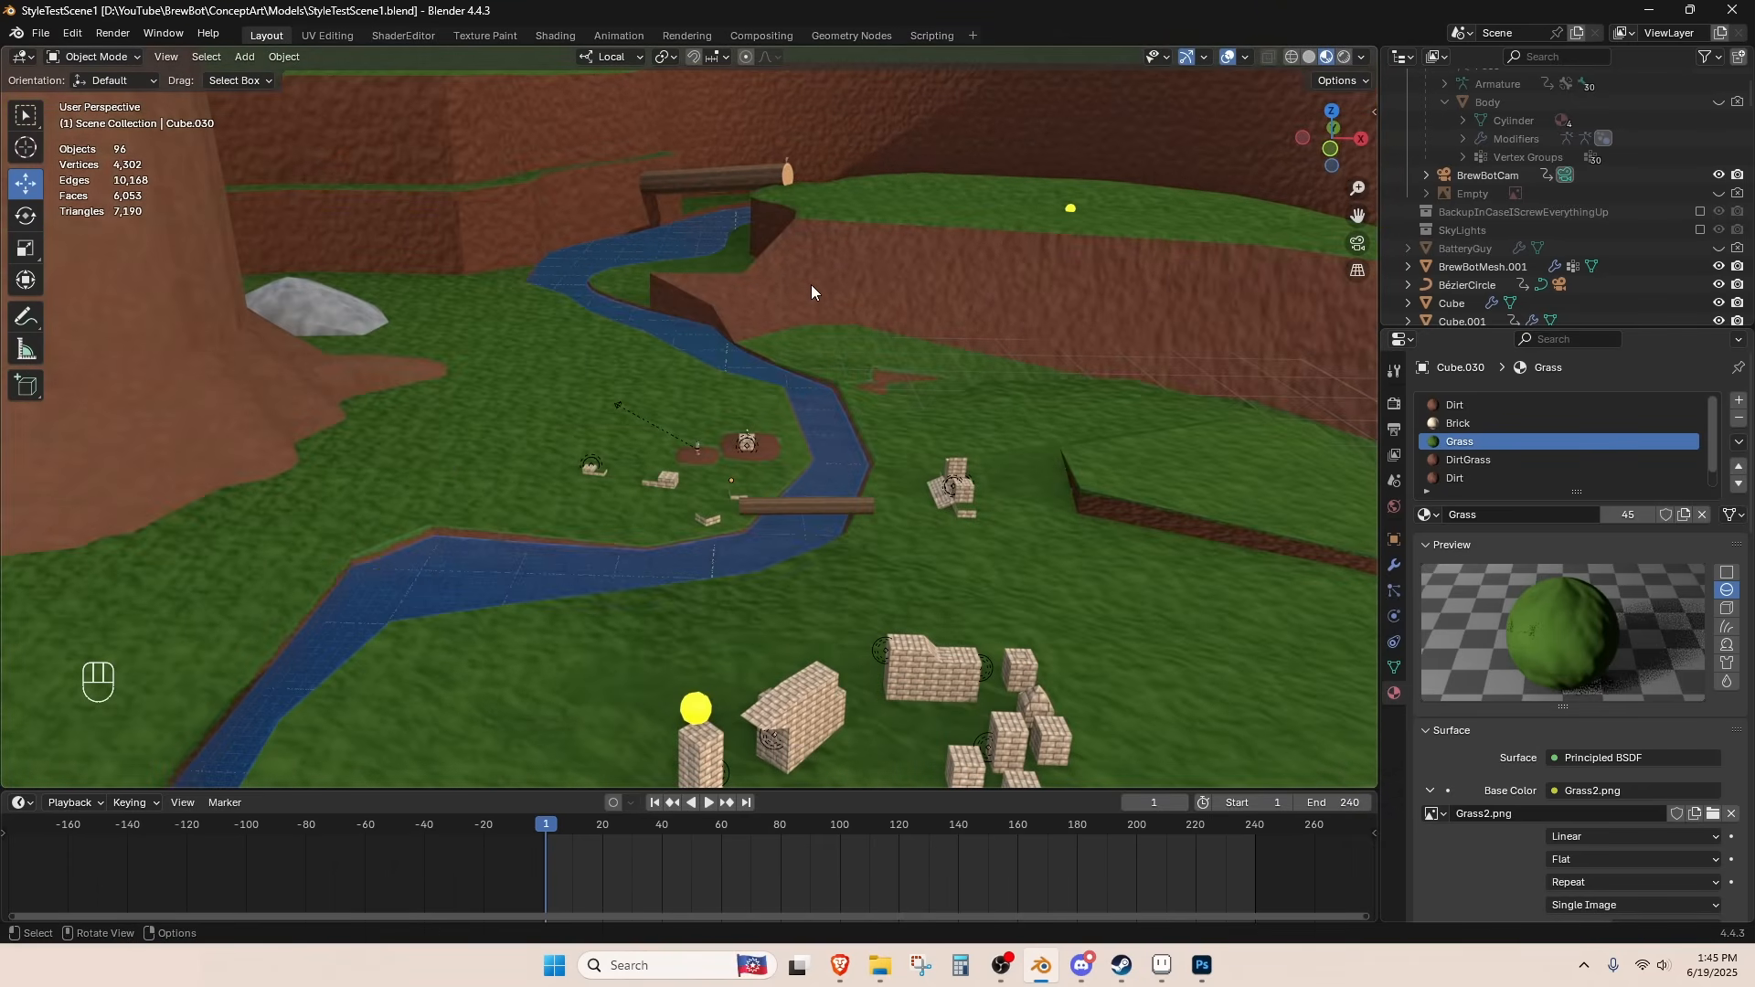
middle_click_drag(804, 278, 649, 332)
scroll(650, 326, "up", 3)
scroll(688, 331, "up", 4)
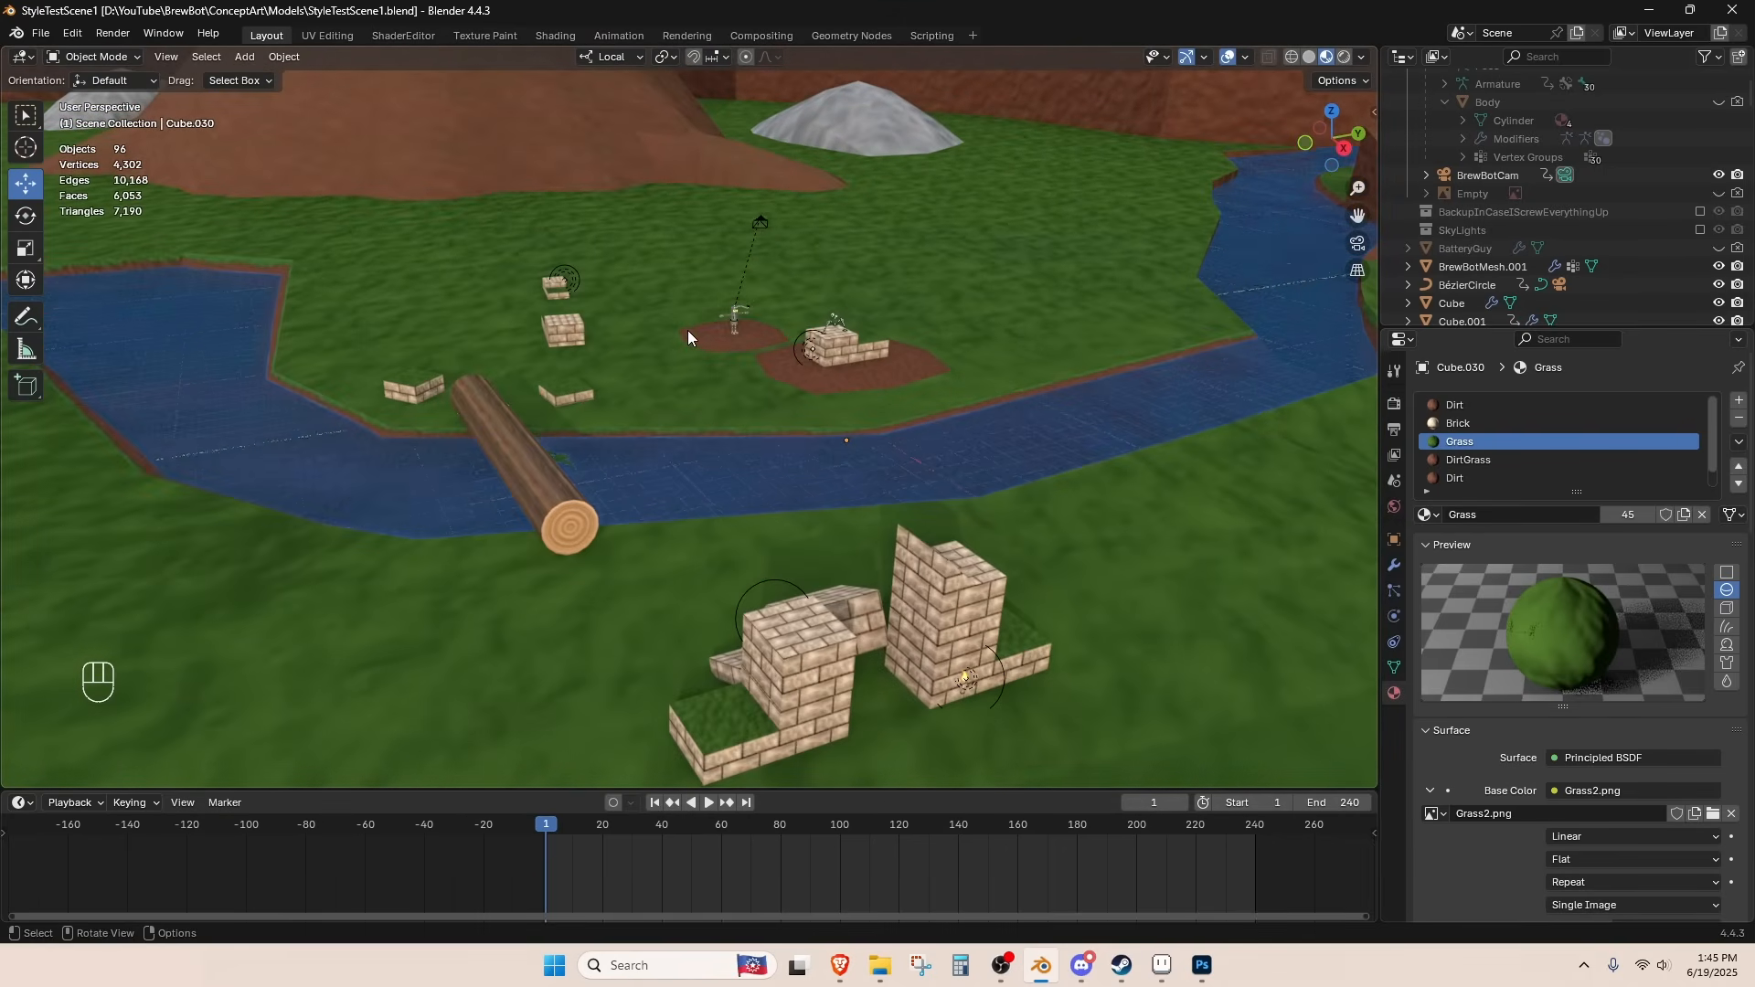
scroll(685, 302, "down", 10)
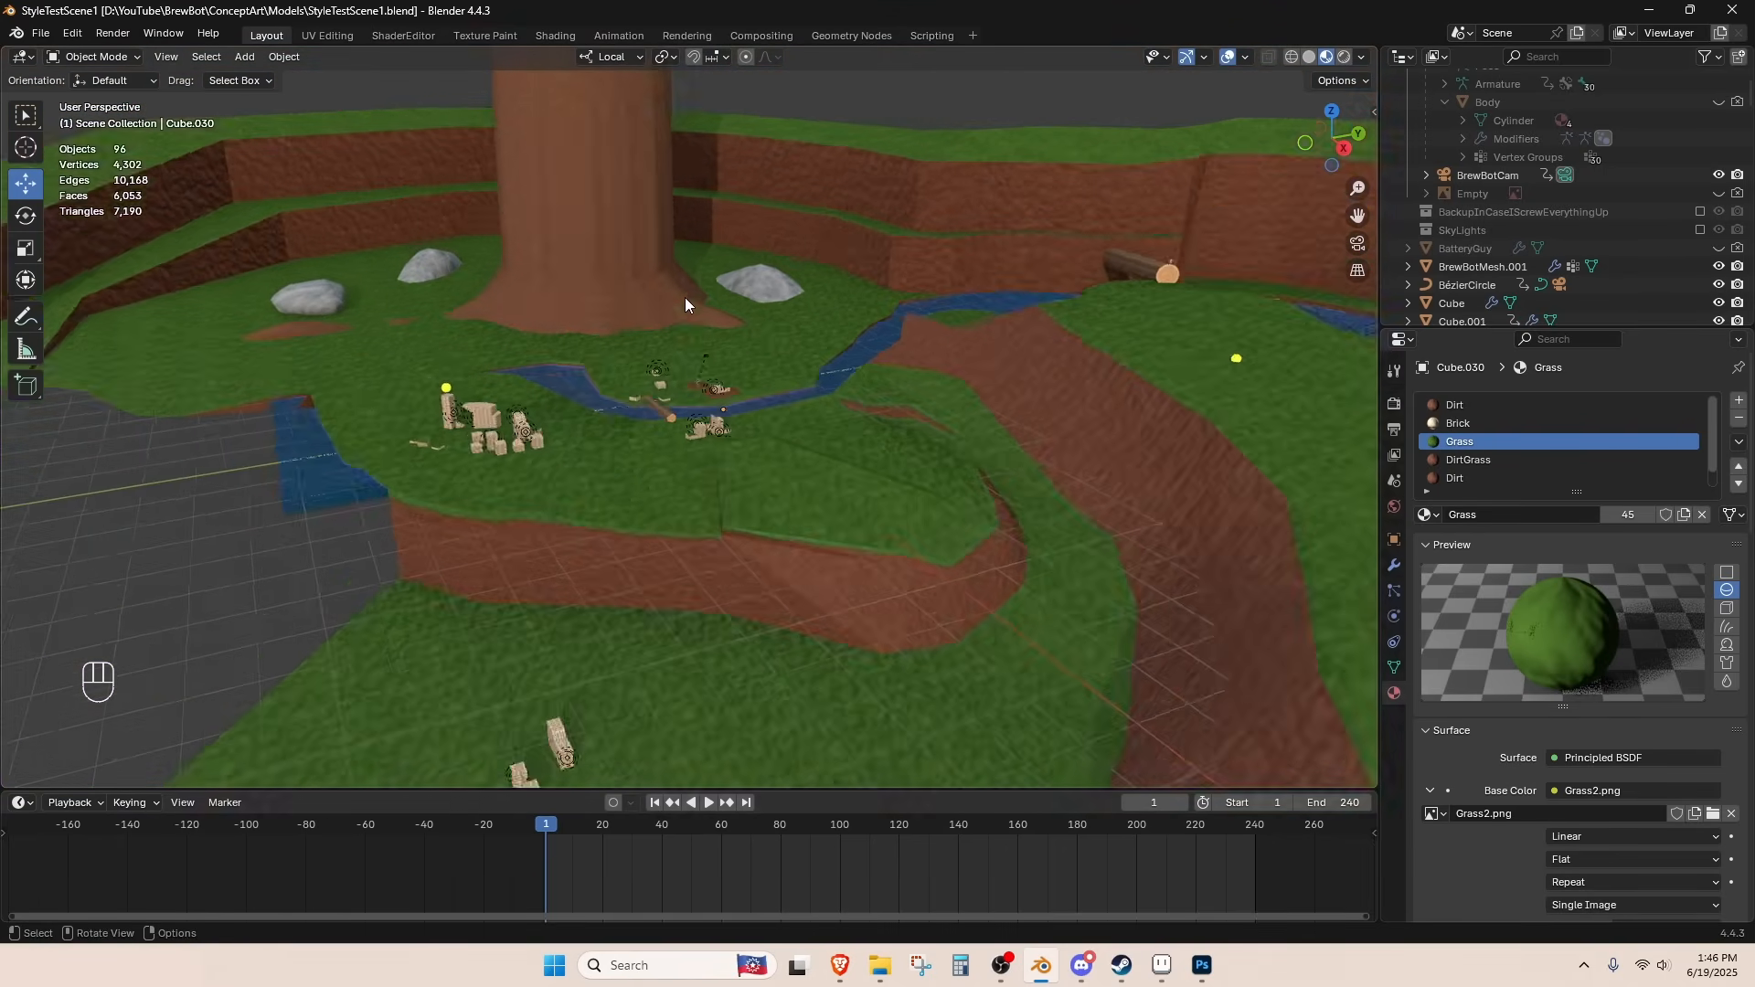
scroll(686, 298, "up", 10)
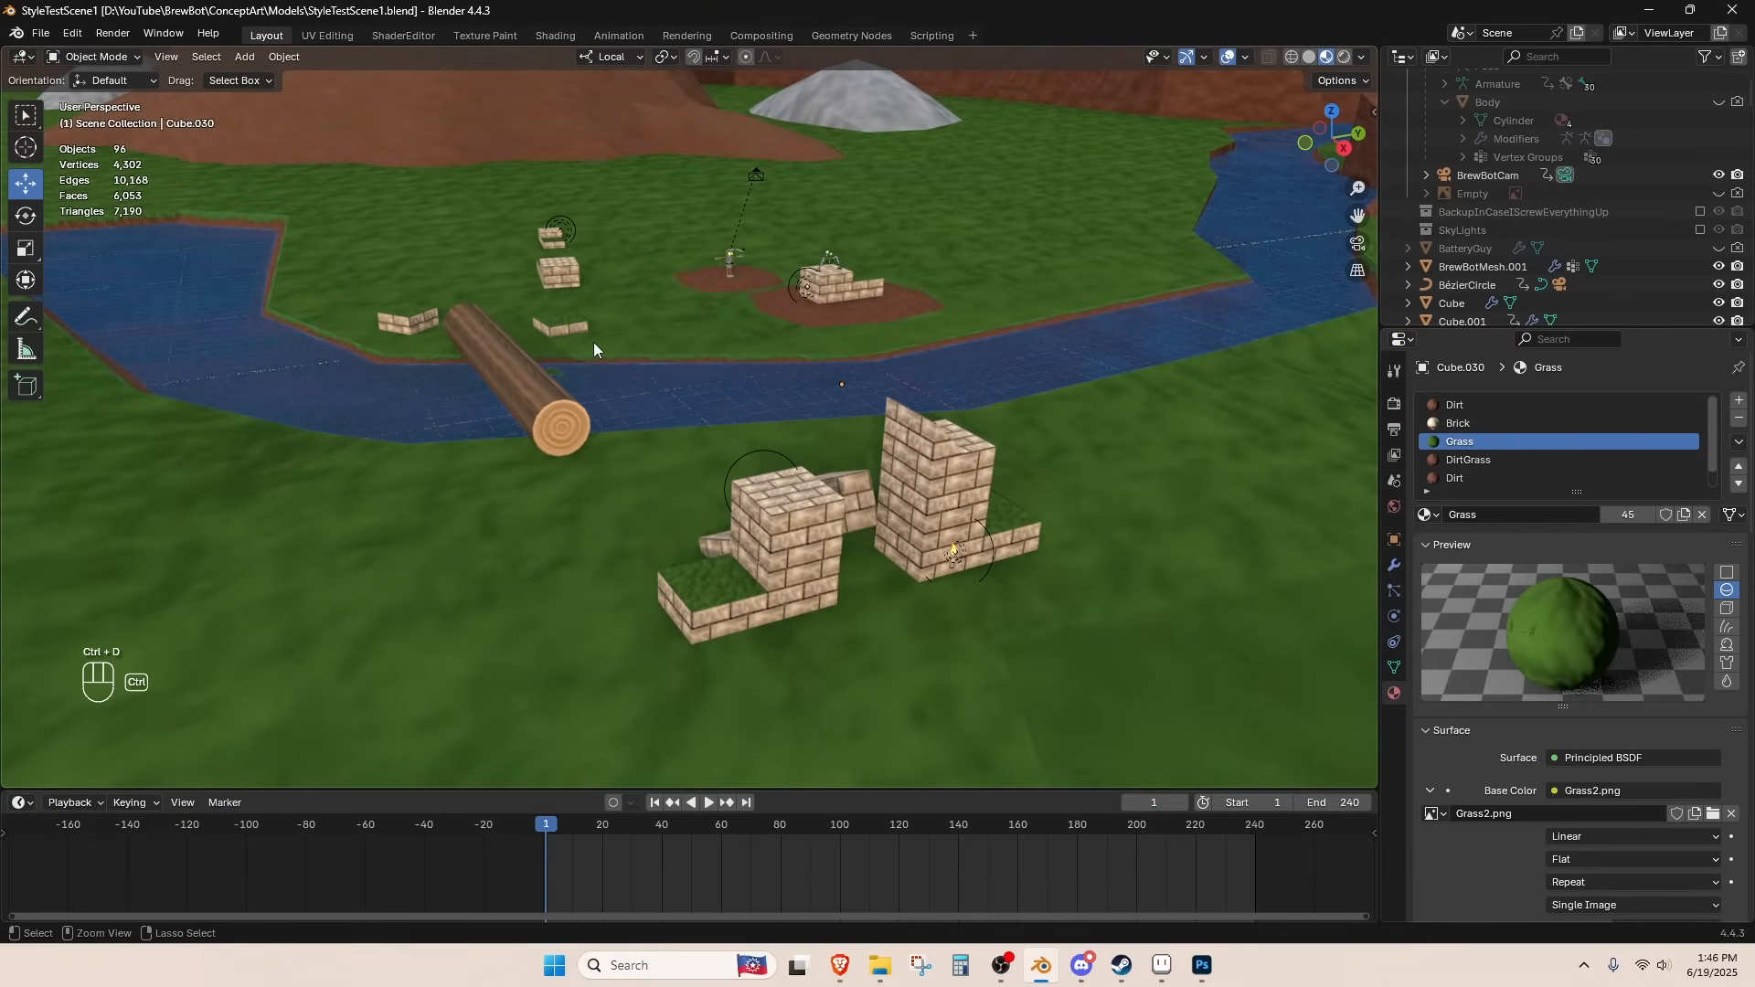
scroll(594, 342, "down", 10)
scroll(902, 310, "up", 2)
- Save the scene and review the river, tree and ruins from low and wide angles
left_click(873, 316)
key("ctrl+s")
middle_click_drag(373, 378, 879, 282)
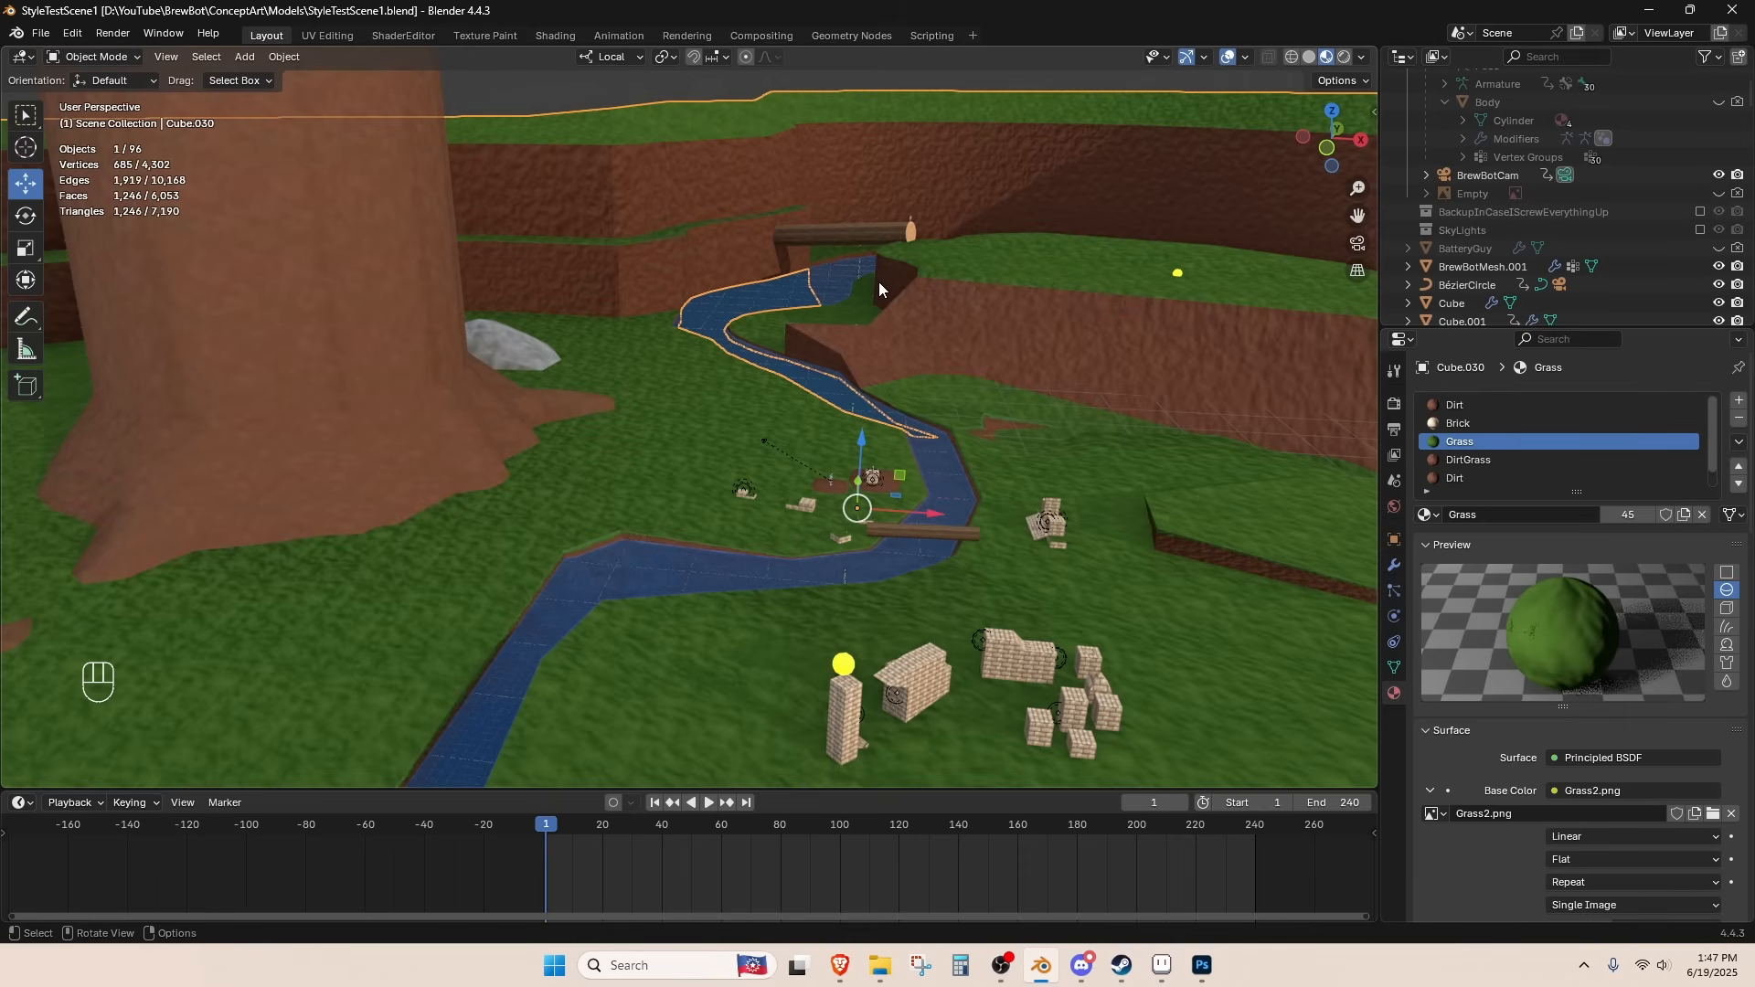
middle_click_drag(879, 281, 706, 299)
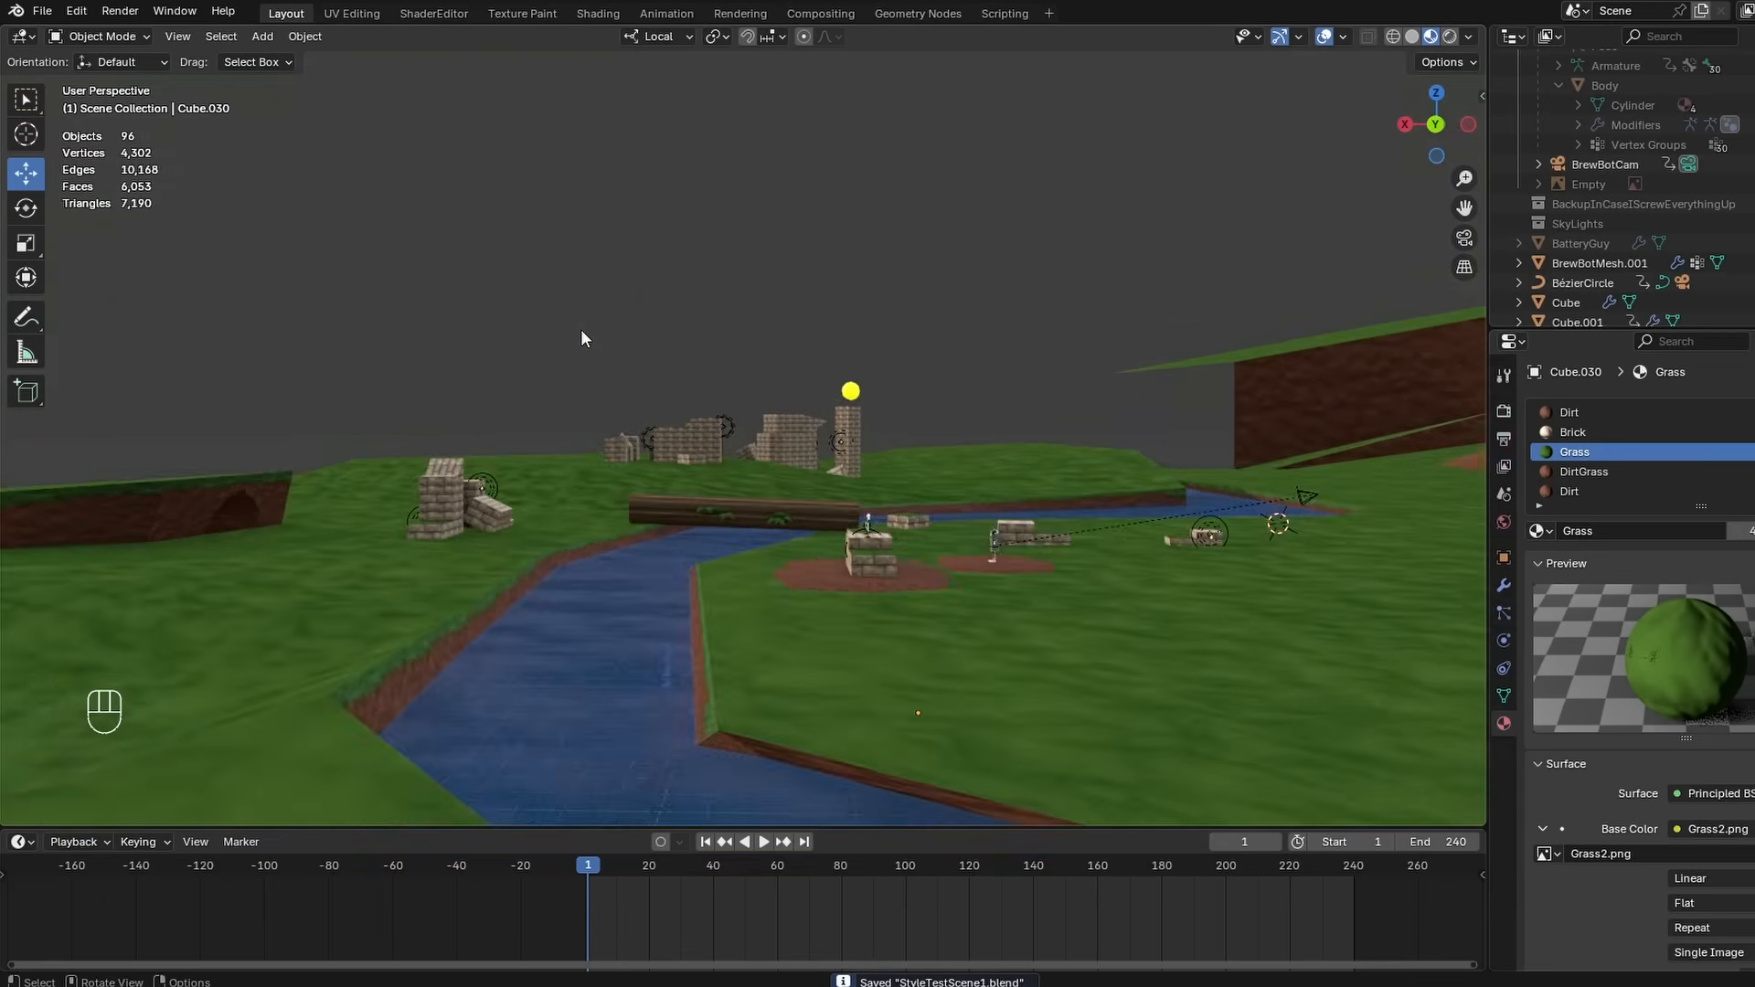
middle_click_drag(579, 330, 987, 361)
key("ctrl+s")
scroll(821, 424, "up", 2)
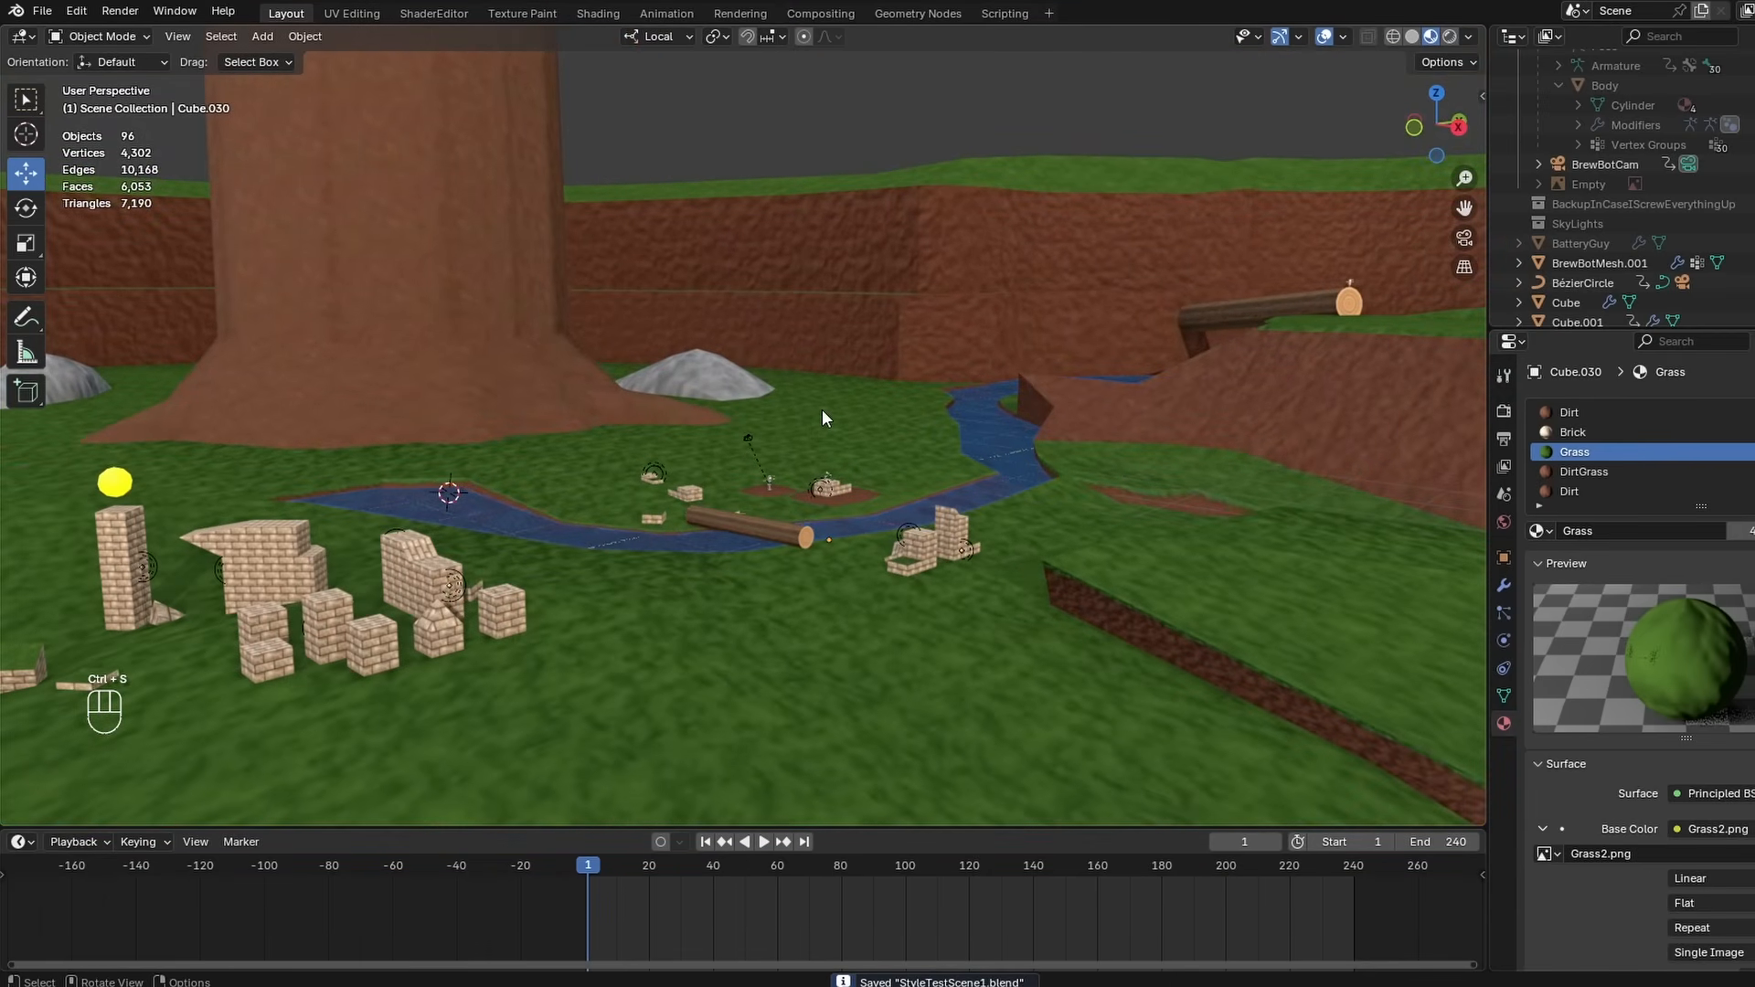
middle_click_drag(821, 408, 766, 393)
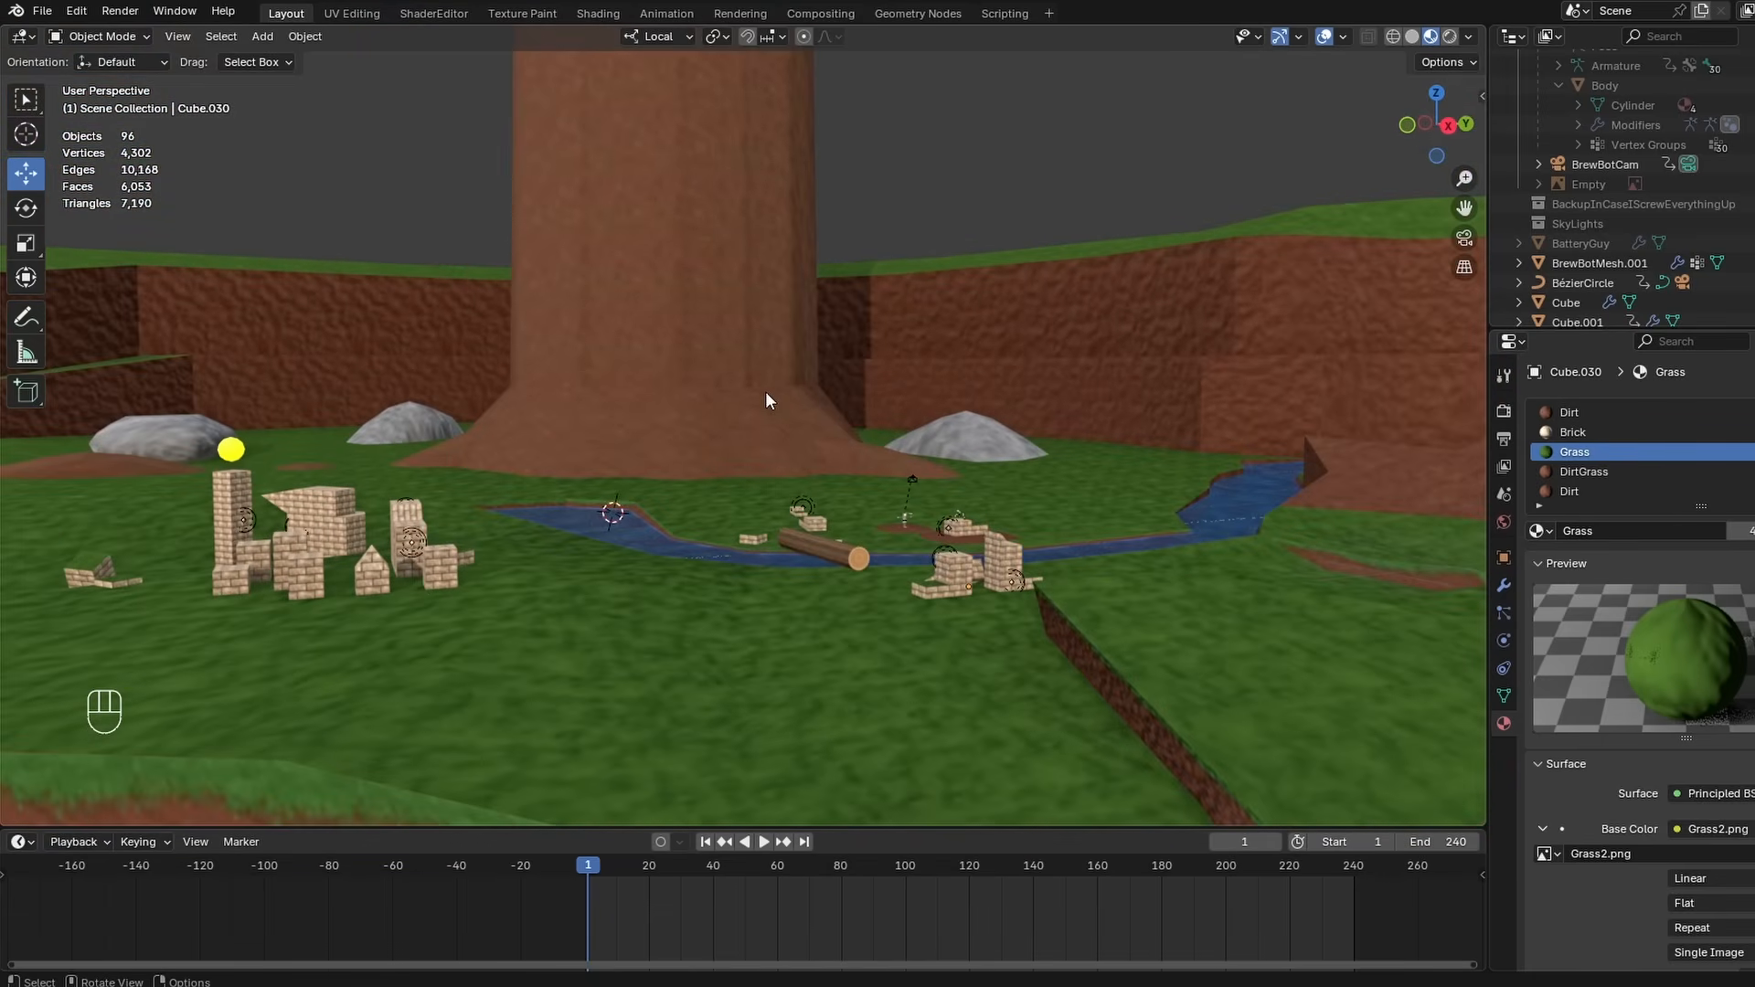
- Switch to File Explorer, clear the file selection in the Footage folder, and look through its recordings
key("alt+Tab")
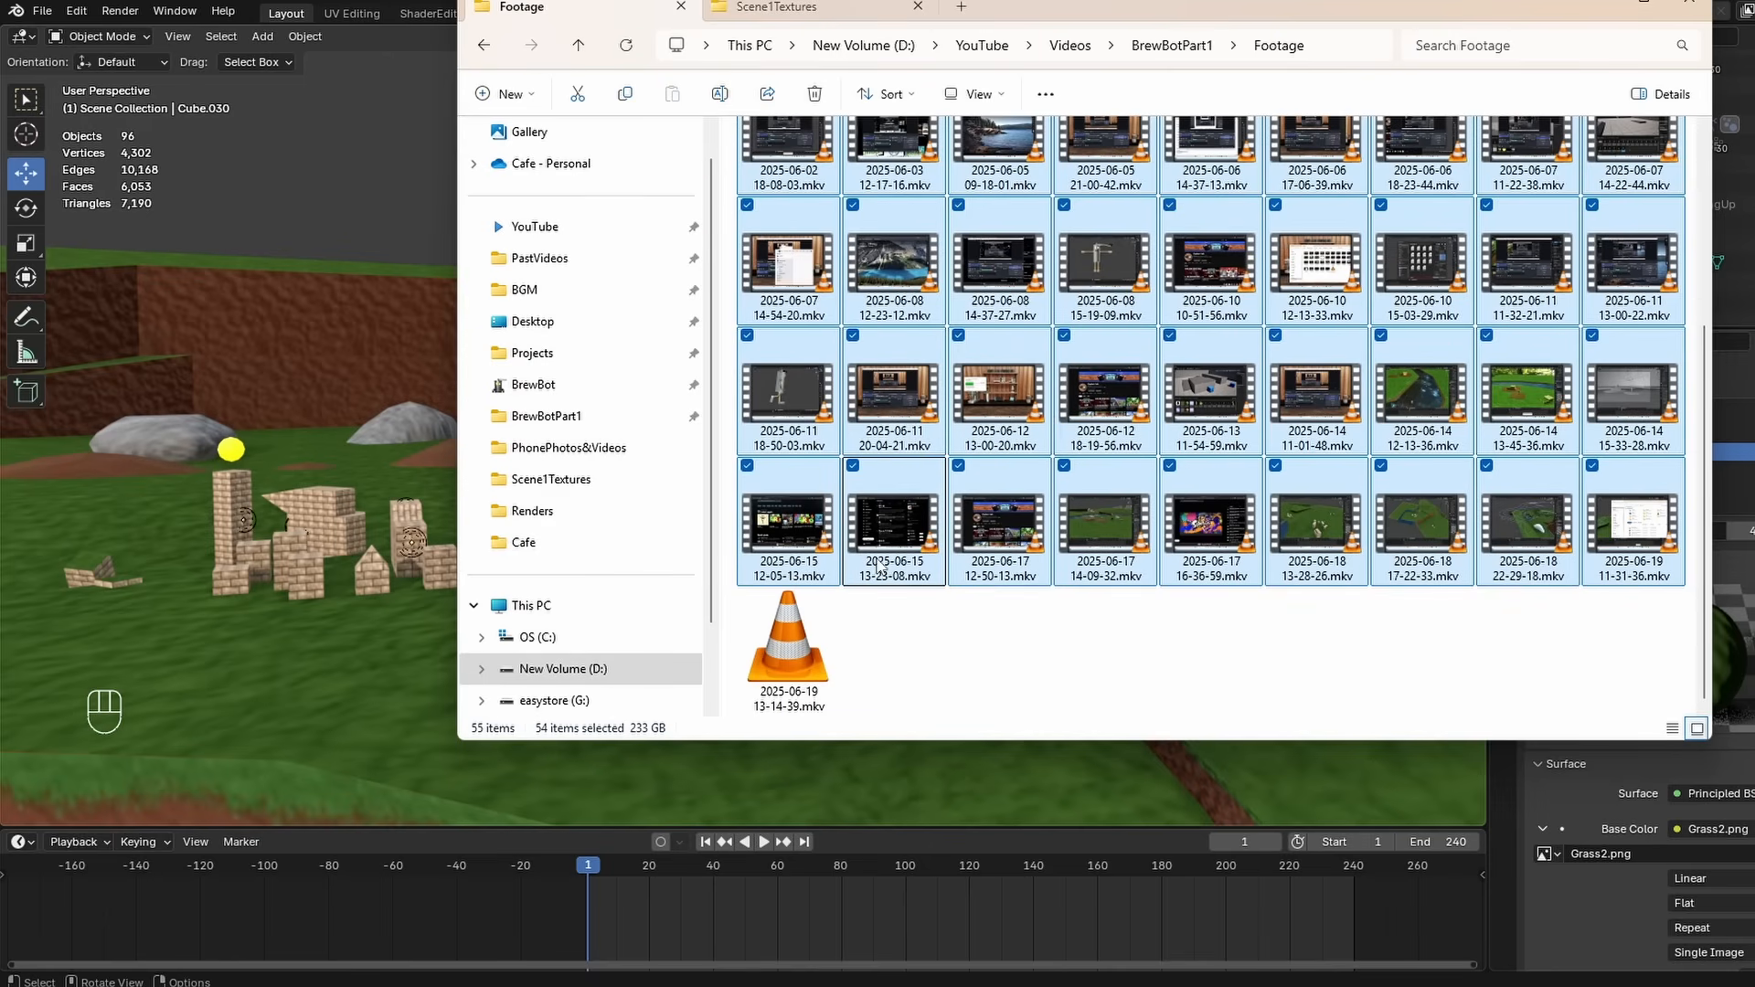
left_click(1059, 666)
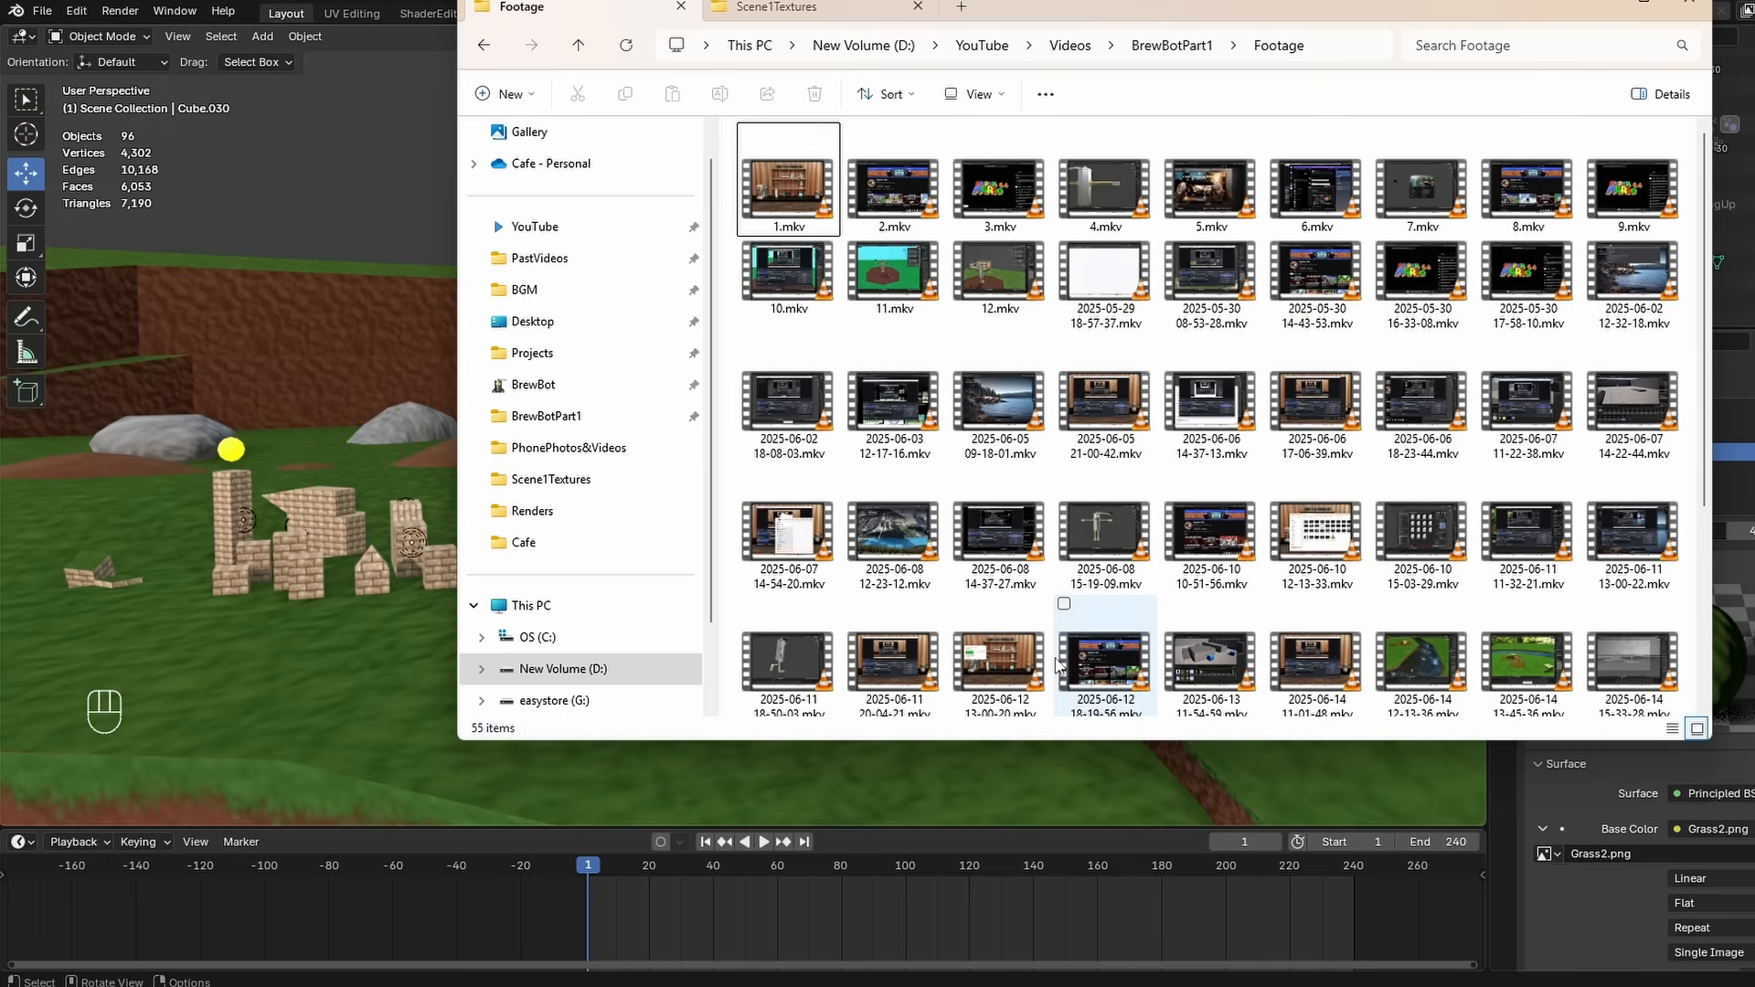
scroll(1057, 666, "down", 3)
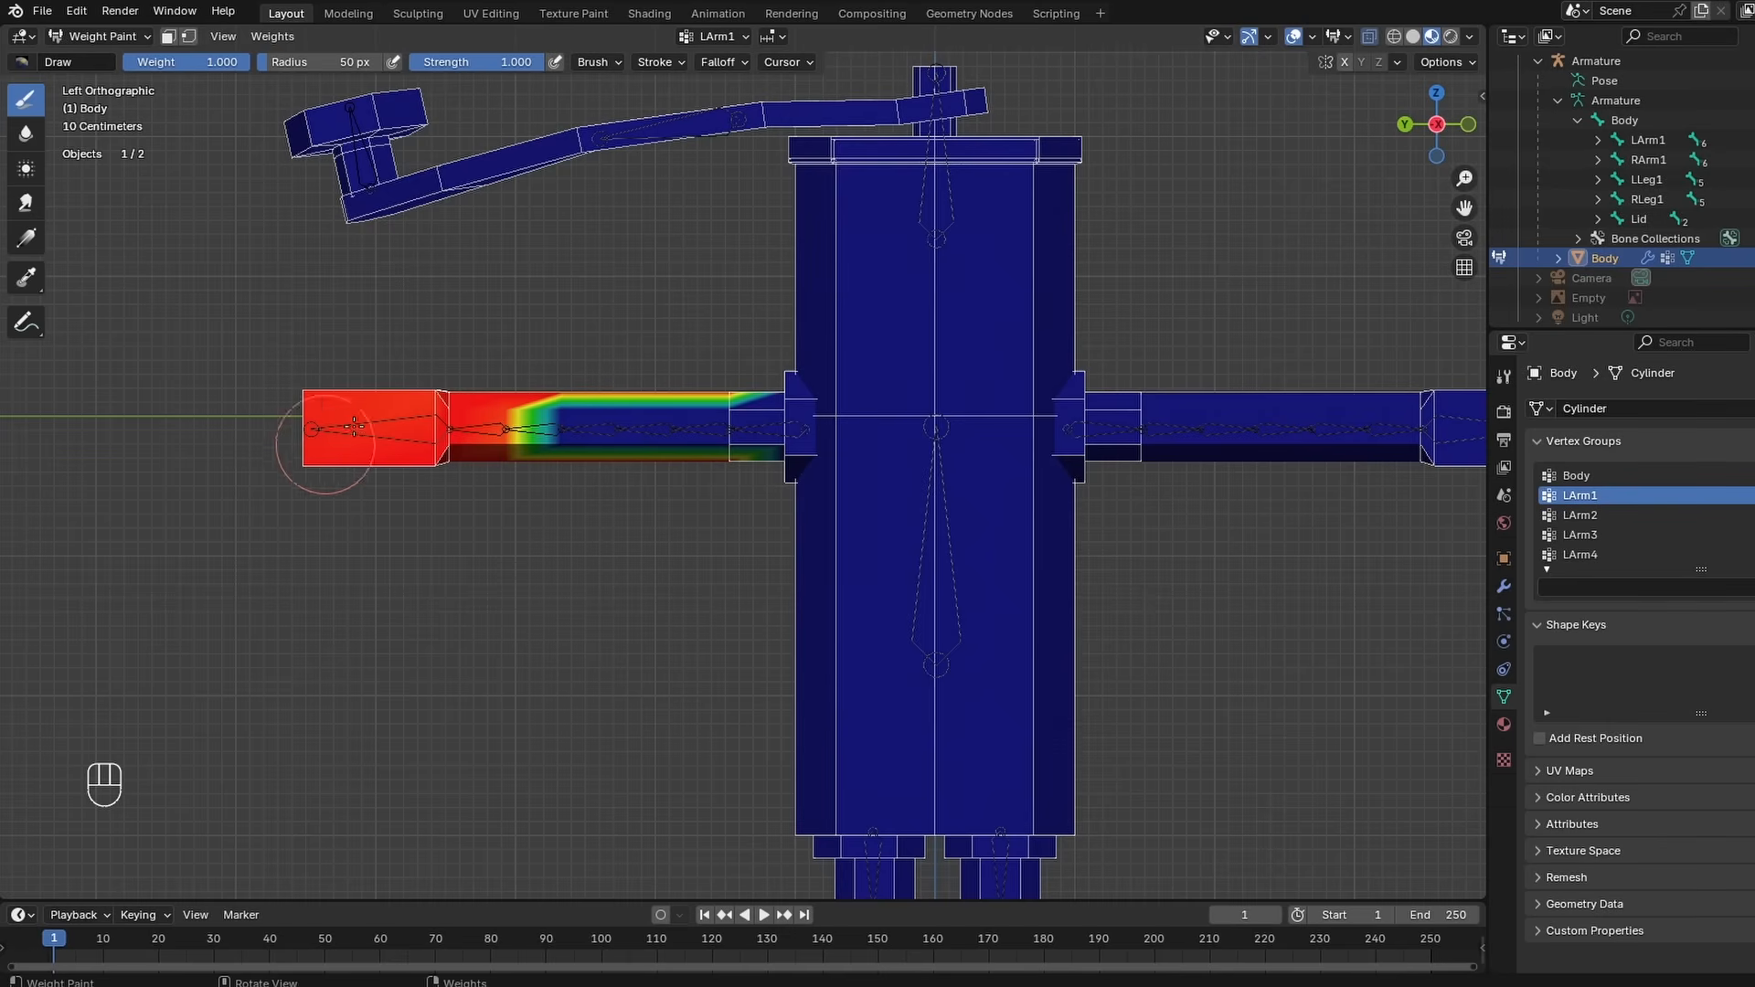
- Paint the LArm1 vertex group along the robot's arm in Blender with weight 1.000 and strength 1.000
mouse_move(329, 426)
left_mouse_down()
mouse_move(595, 344)
mouse_move(662, 374)
mouse_move(676, 457)
mouse_move(704, 462)
mouse_move(716, 393)
mouse_move(708, 491)
mouse_move(717, 392)
mouse_move(728, 439)
left_mouse_up()
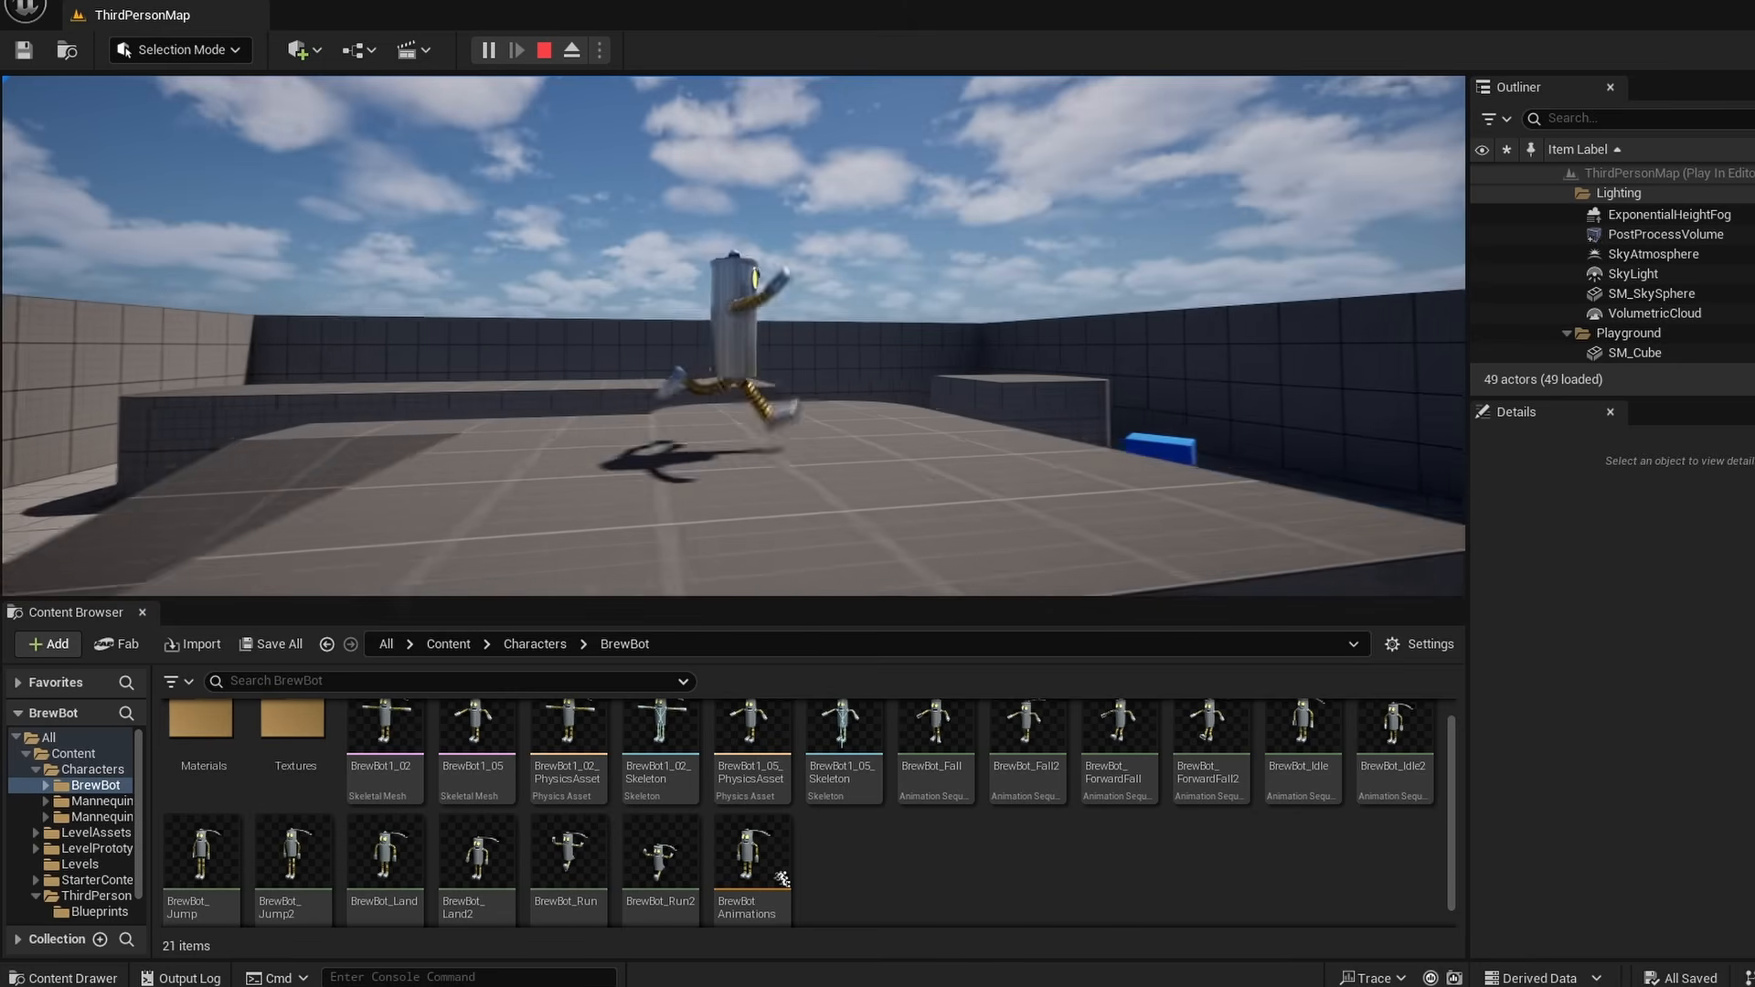
- Test the BrewBot character's running in several directions in Unreal Engine's ThirdPersonMap play session
key("d")
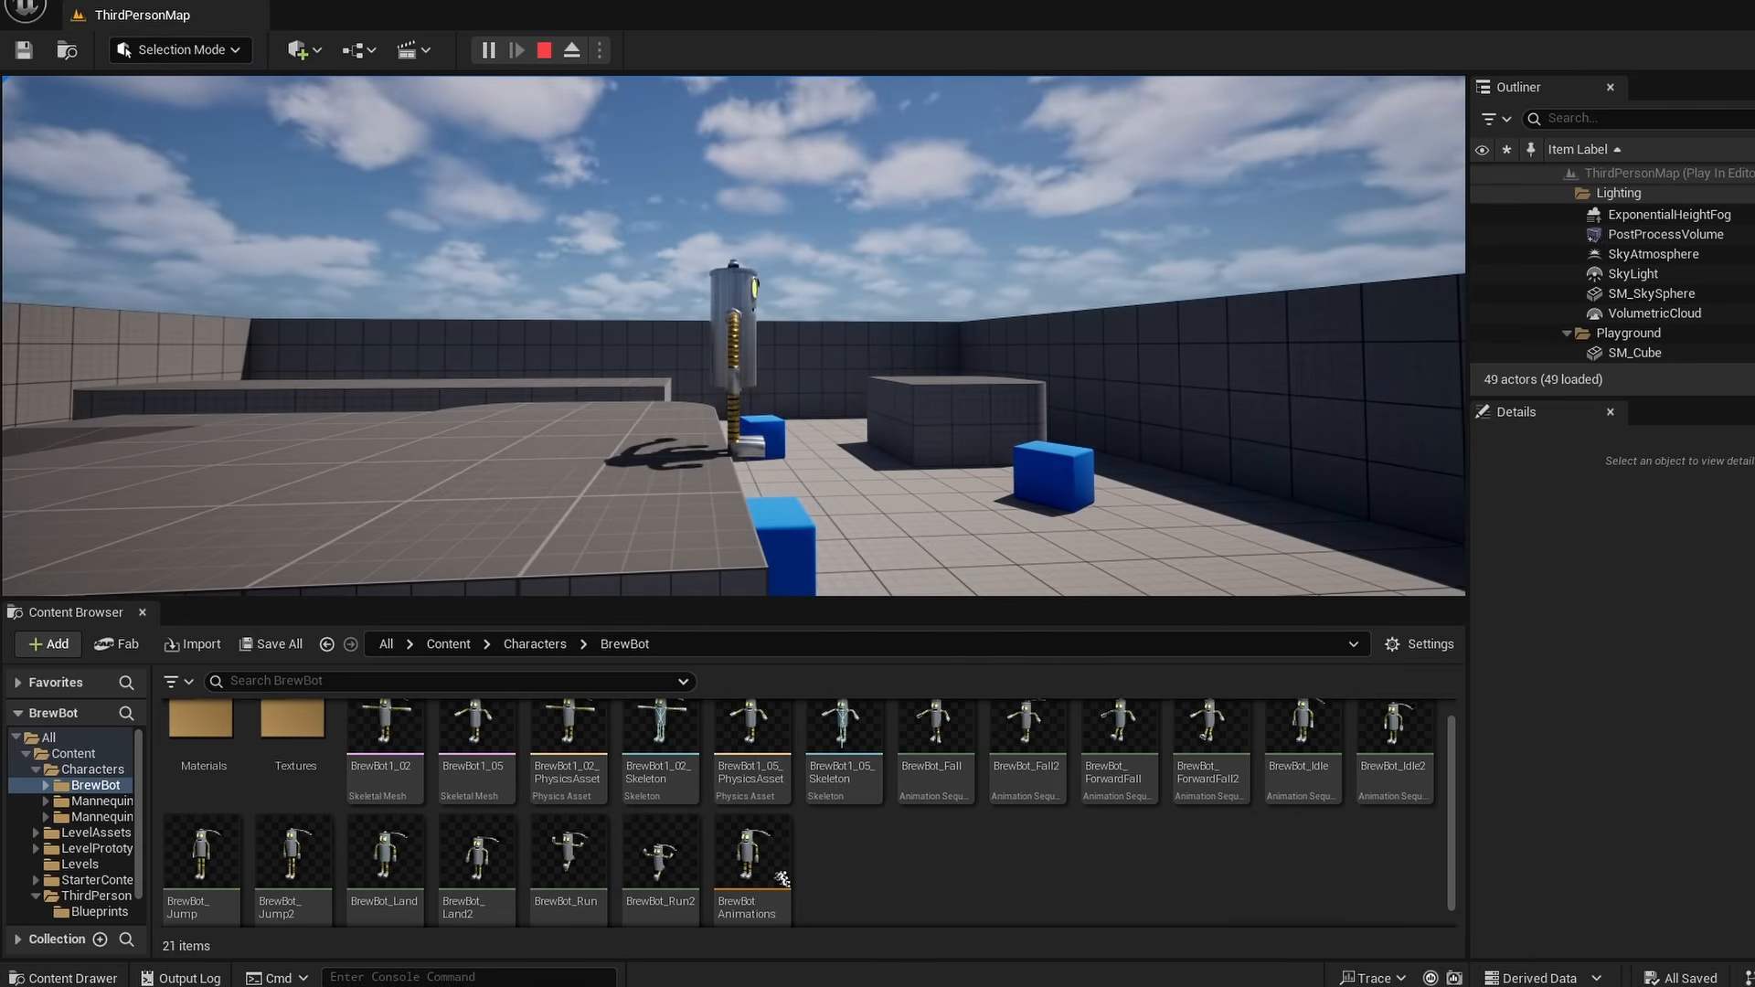
key("a")
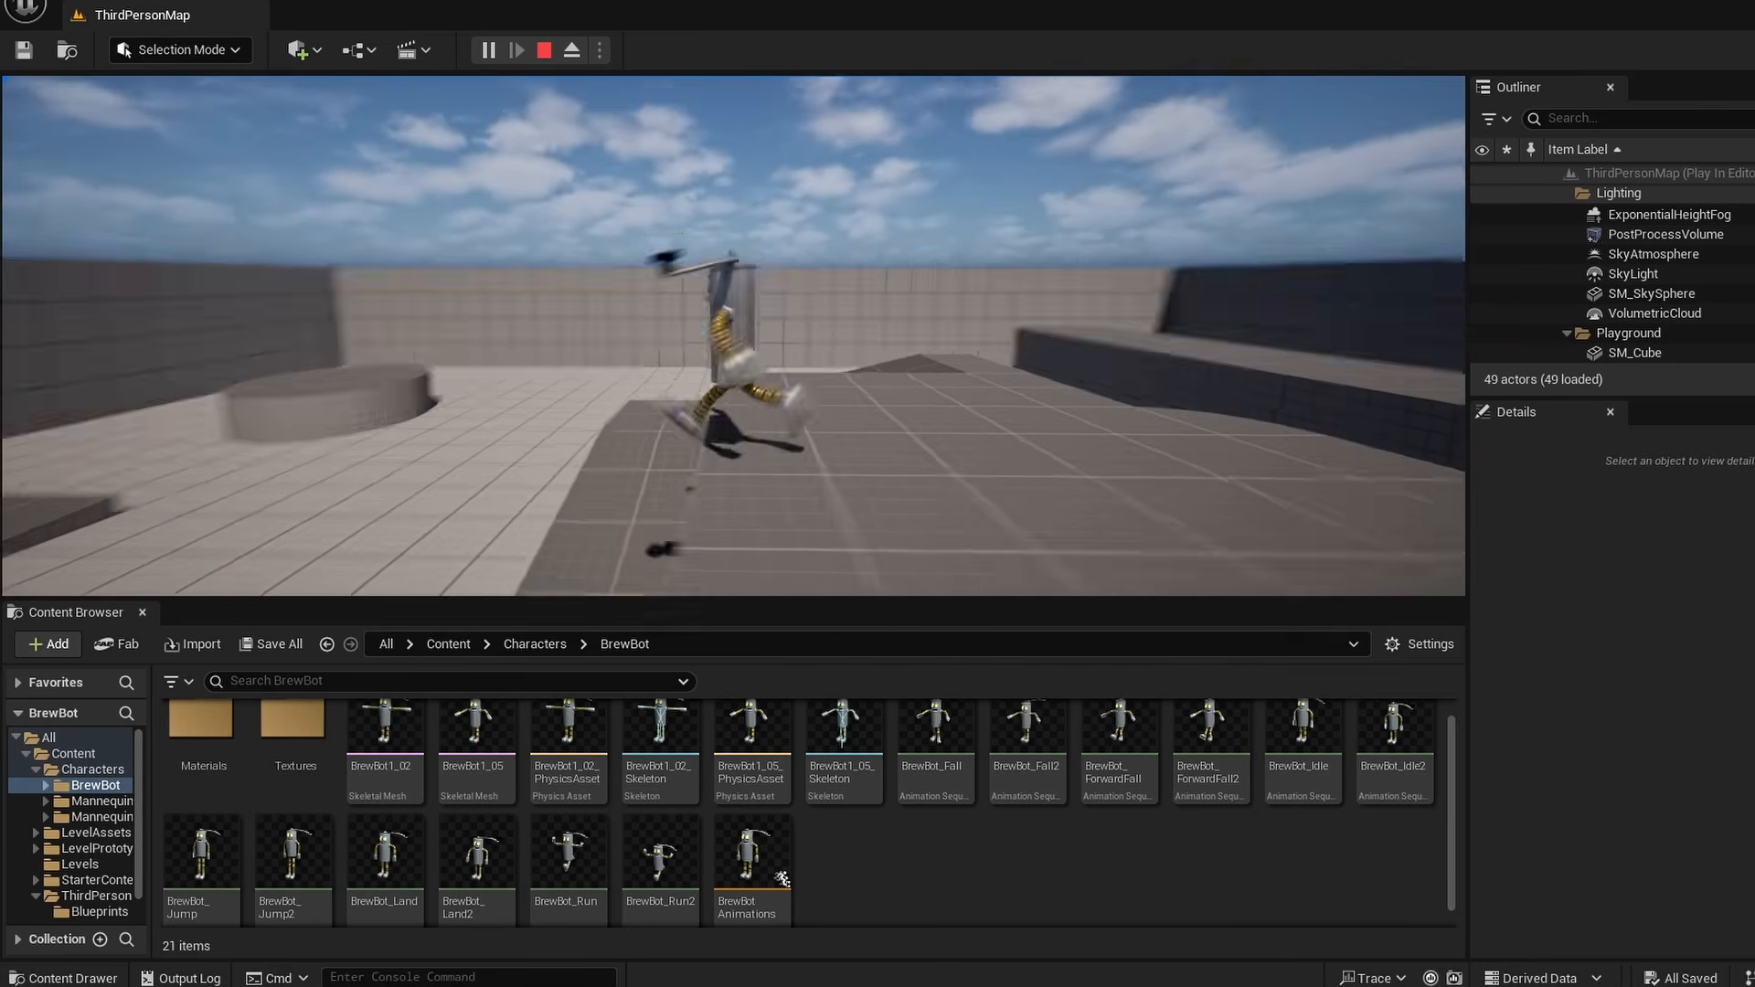
key("w")
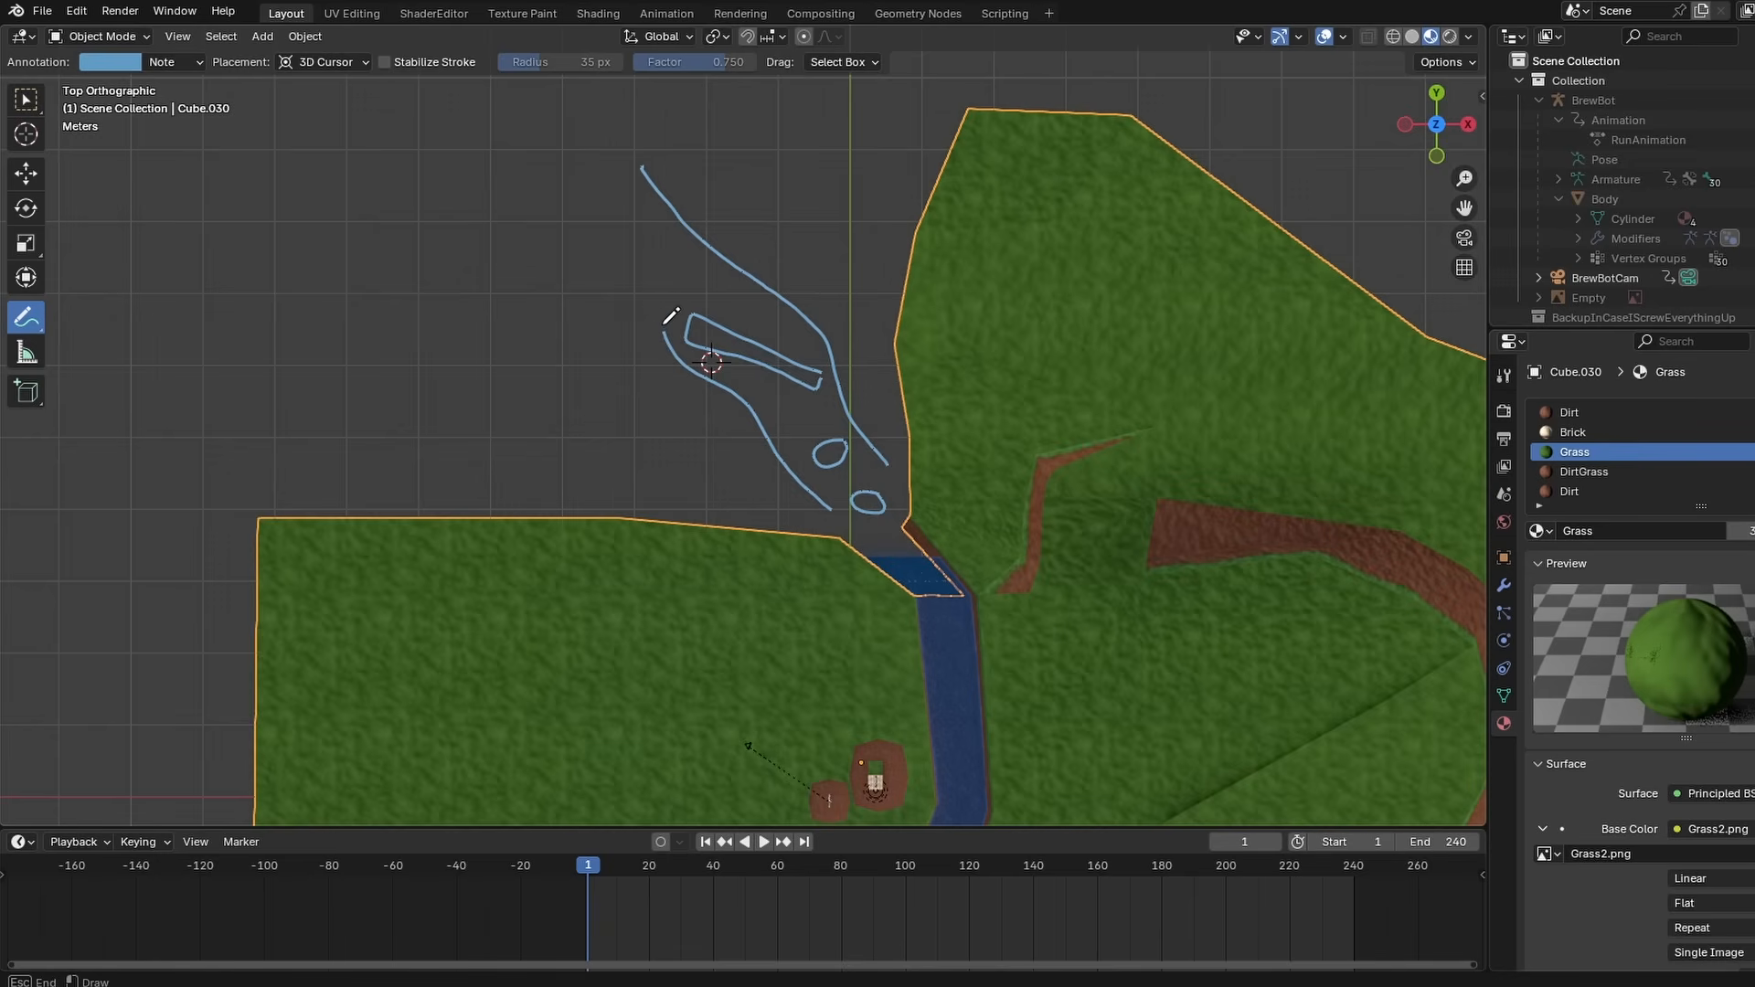
- Sketch a blue annotation stroke in Blender's top view beside the planned river extension beyond the terrain's edge
left_click_drag(598, 226, 588, 220)
middle_click_drag(692, 181, 719, 382, "shift")
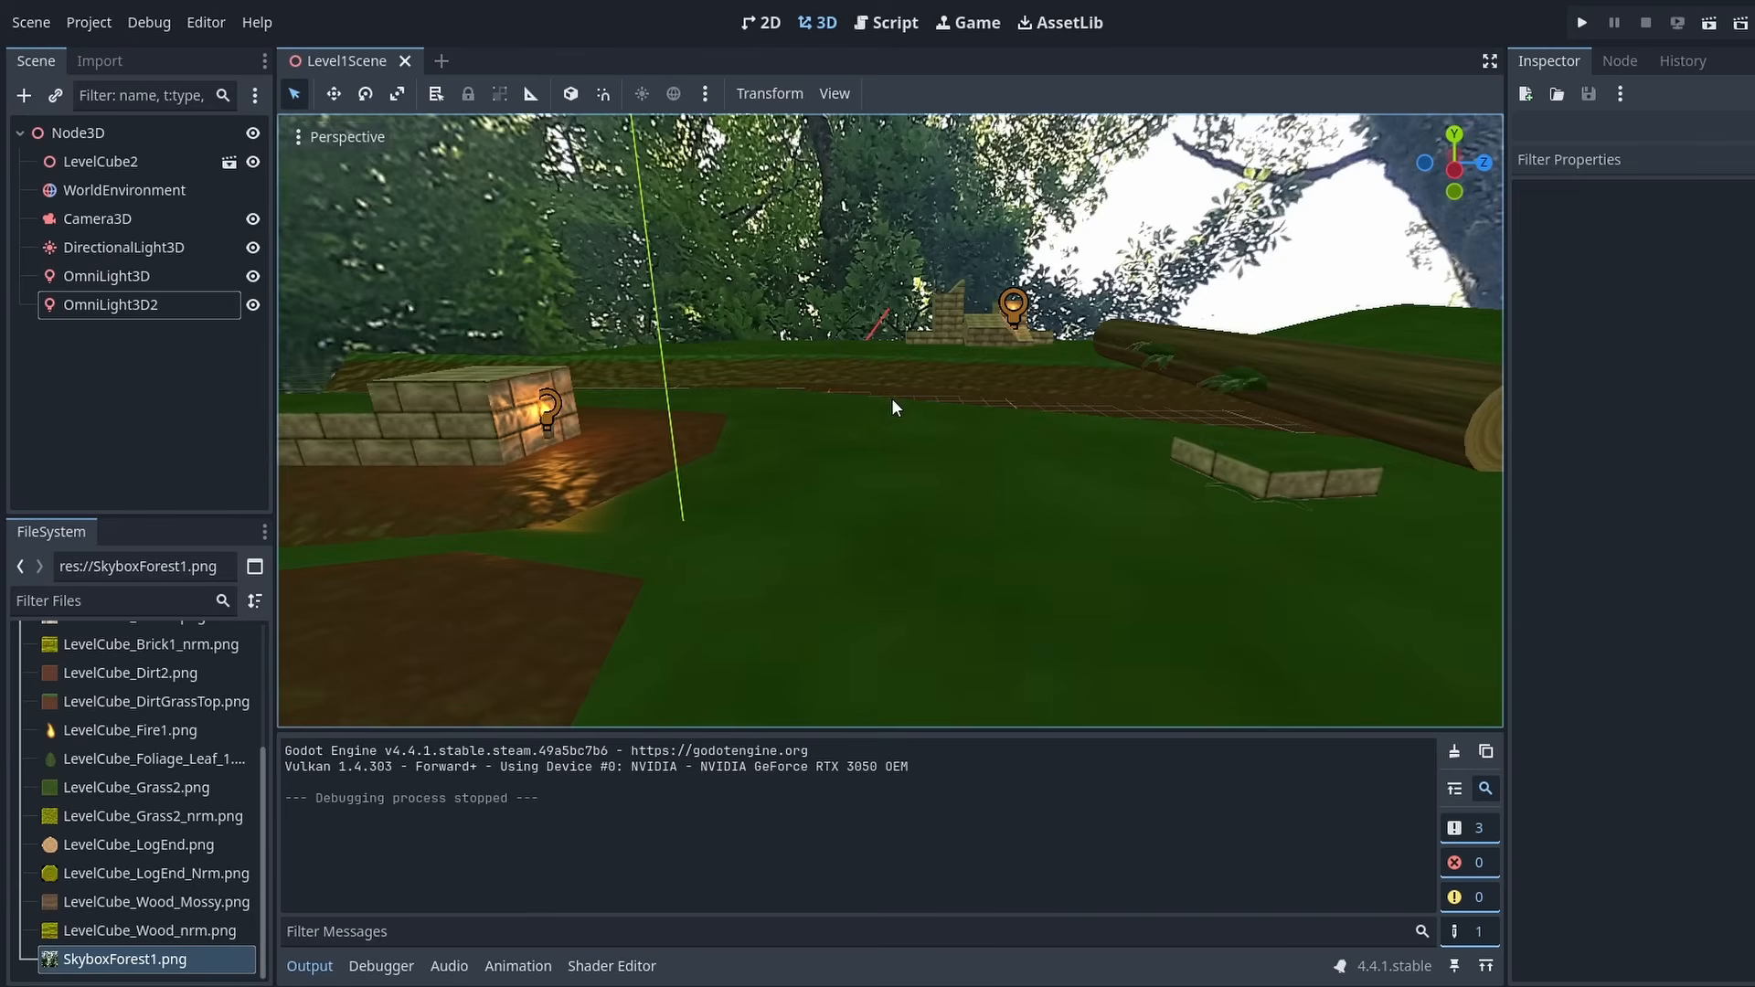
- Inspect the torch-lit brick block in Godot's Level1Scene, selecting LevelCube2 and OmniLight3D
right_click_drag(891, 397, 927, 396)
left_click(967, 420)
key("w")
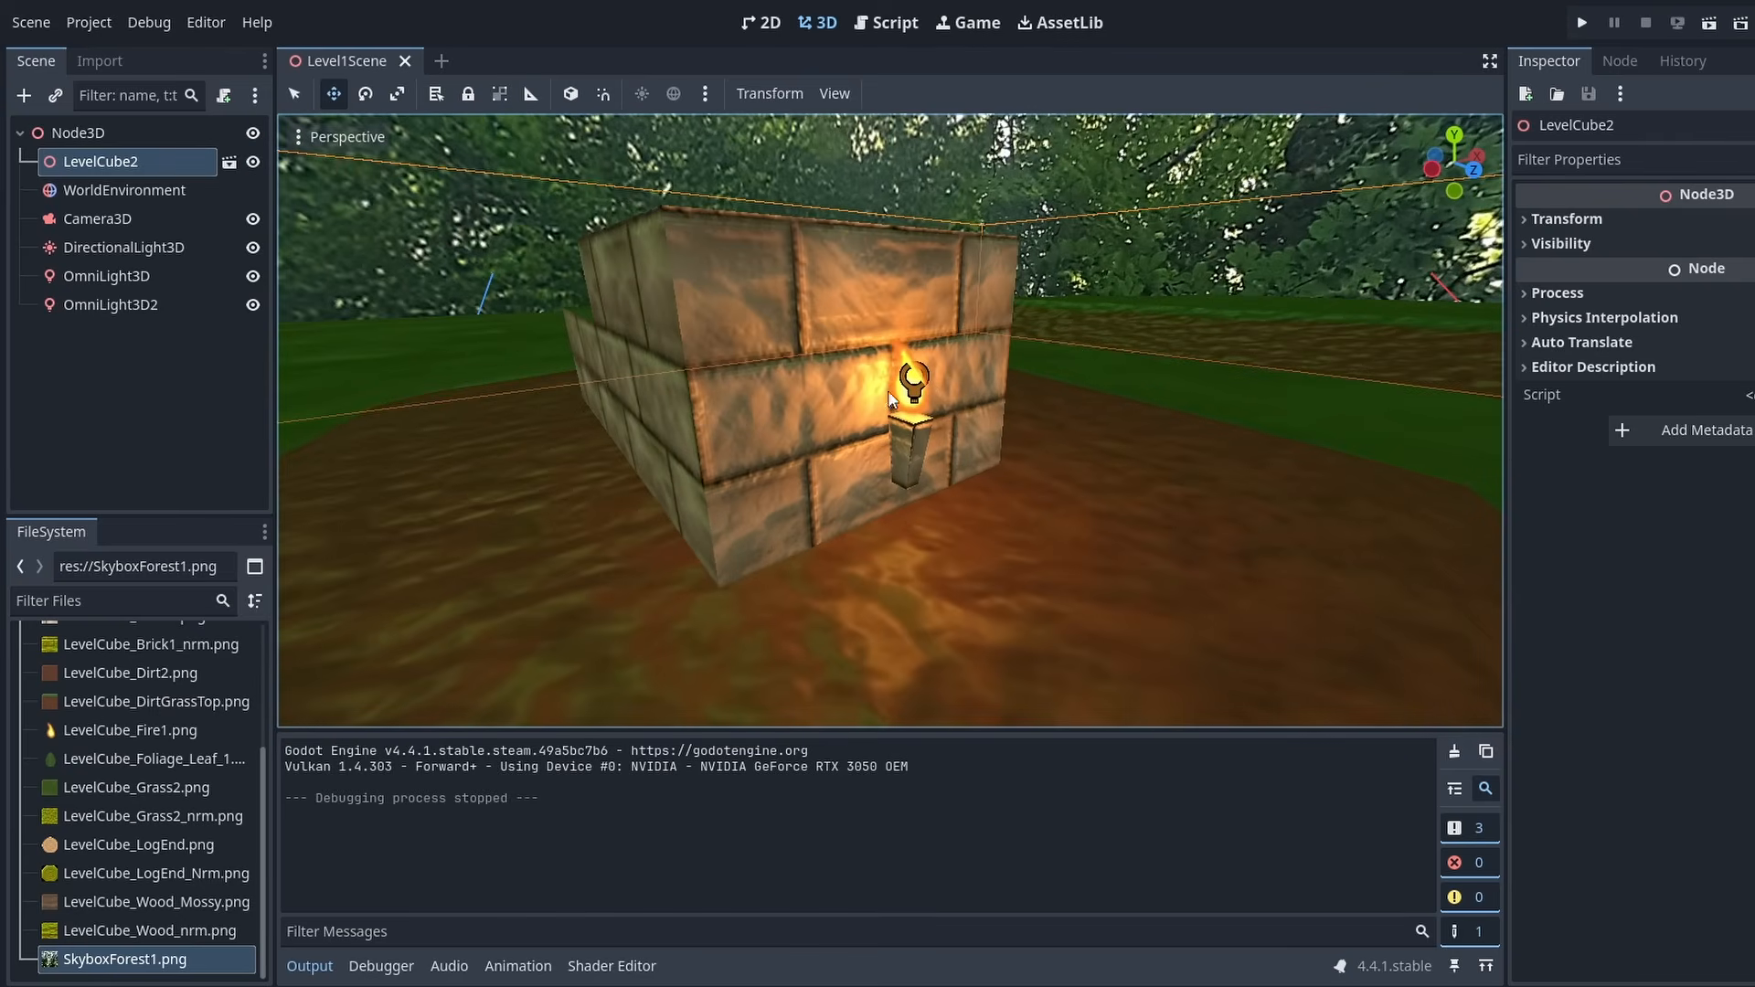
left_click(114, 275)
right_click_drag(871, 352, 871, 352)
key("w")
key("s")
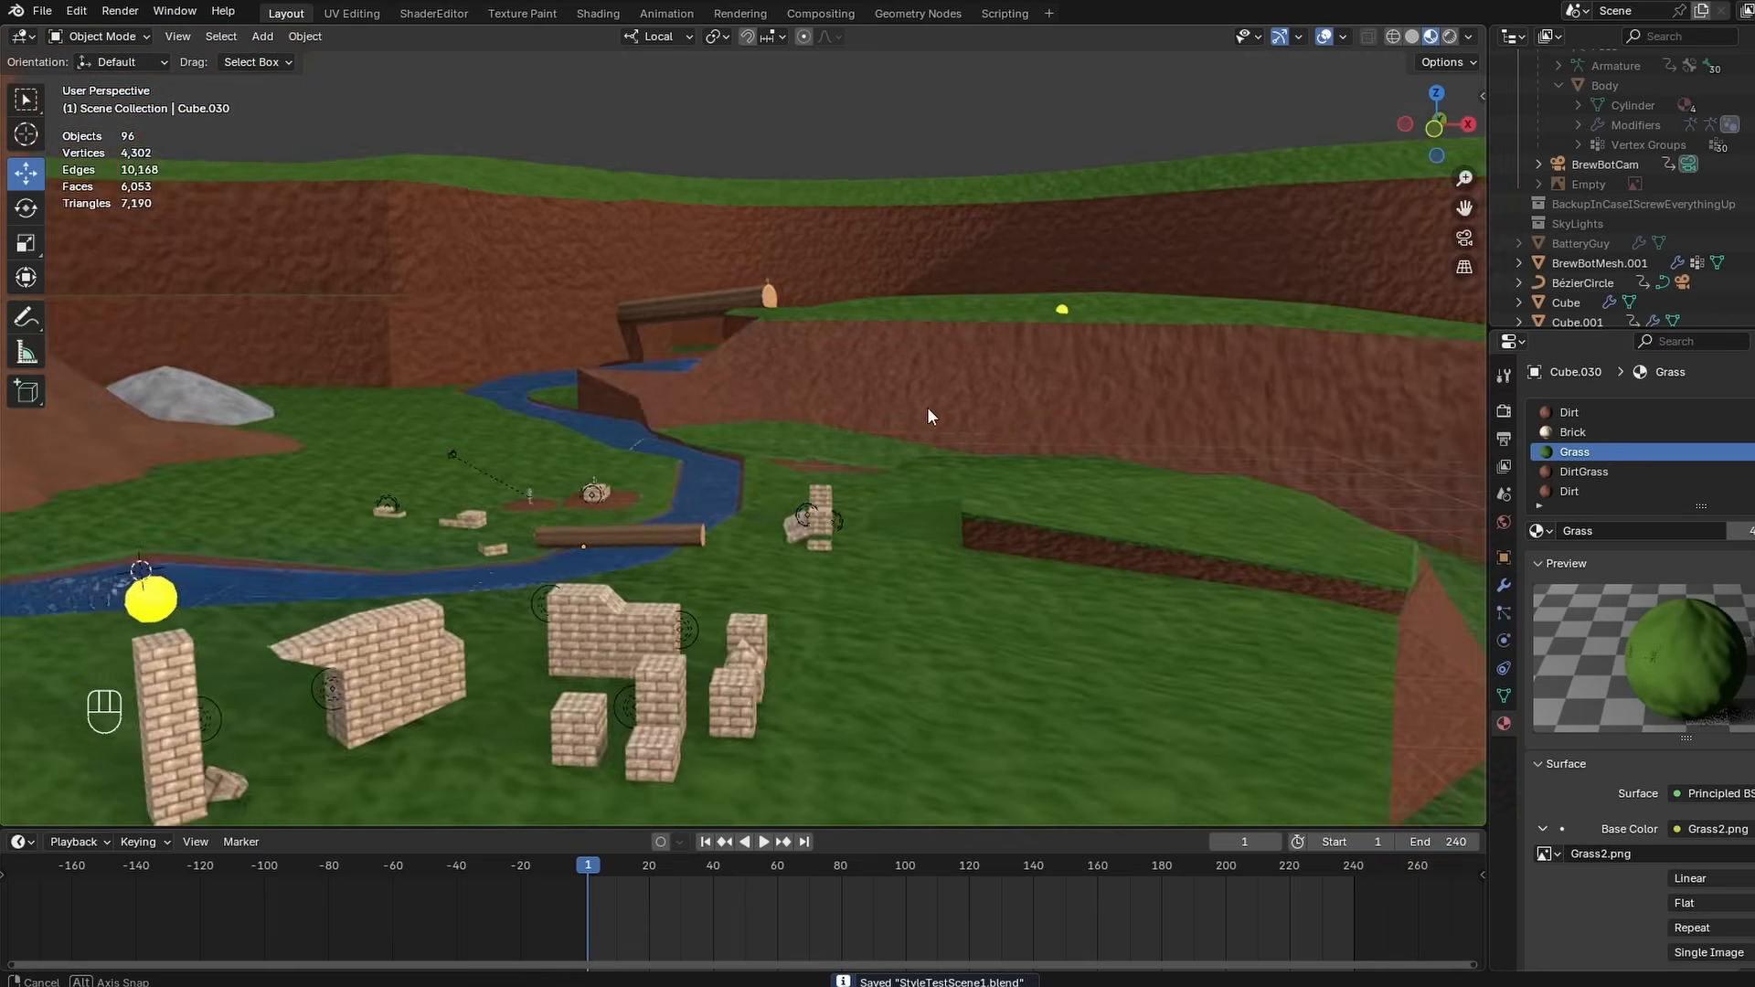
middle_click_drag(927, 407, 767, 397)
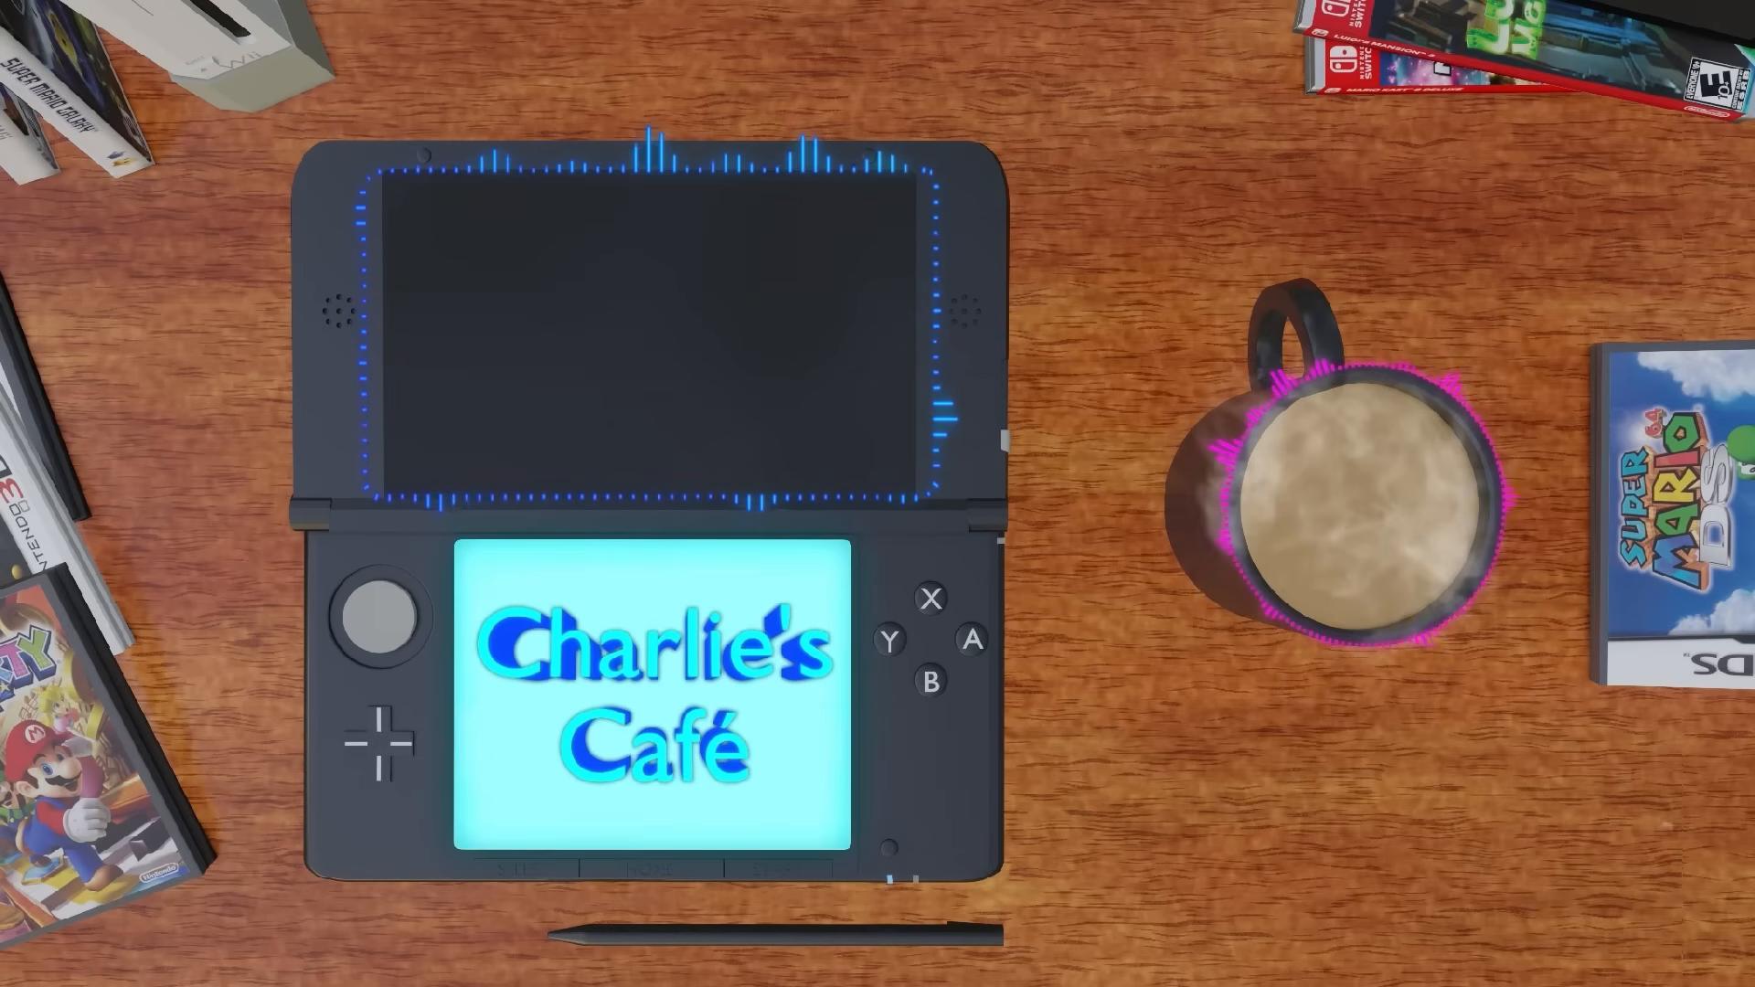